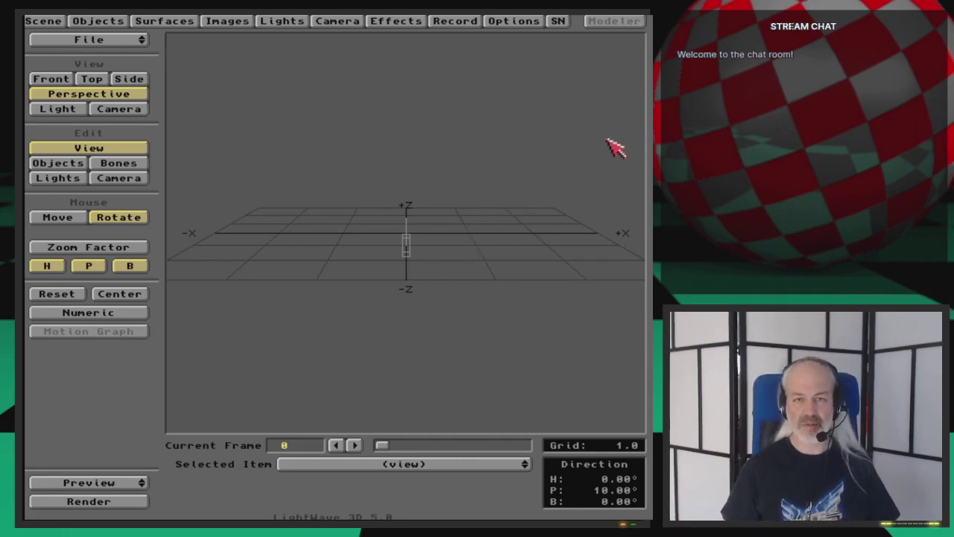
# Switch to Modeler and set the display orientation to Single: Face.
pyautogui.click(627, 21)
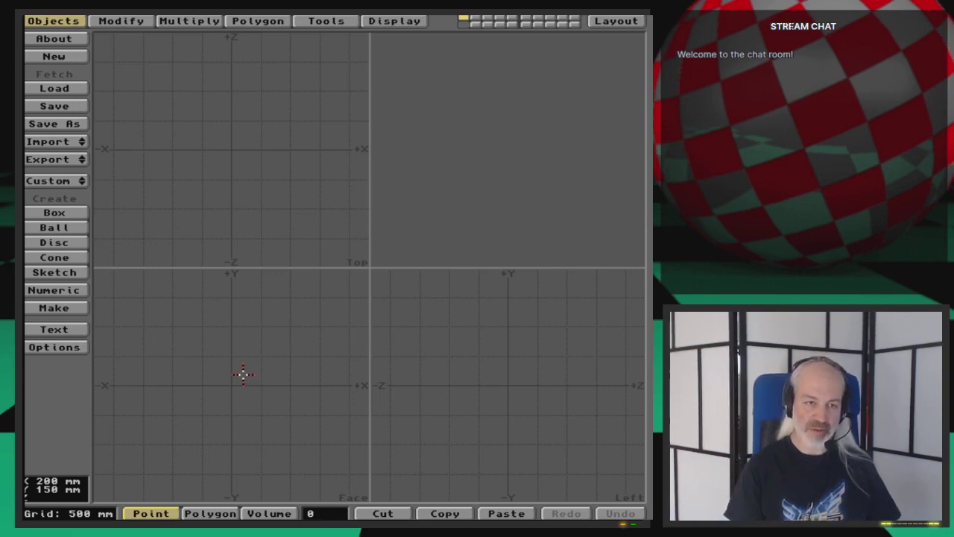
pyautogui.press('d')
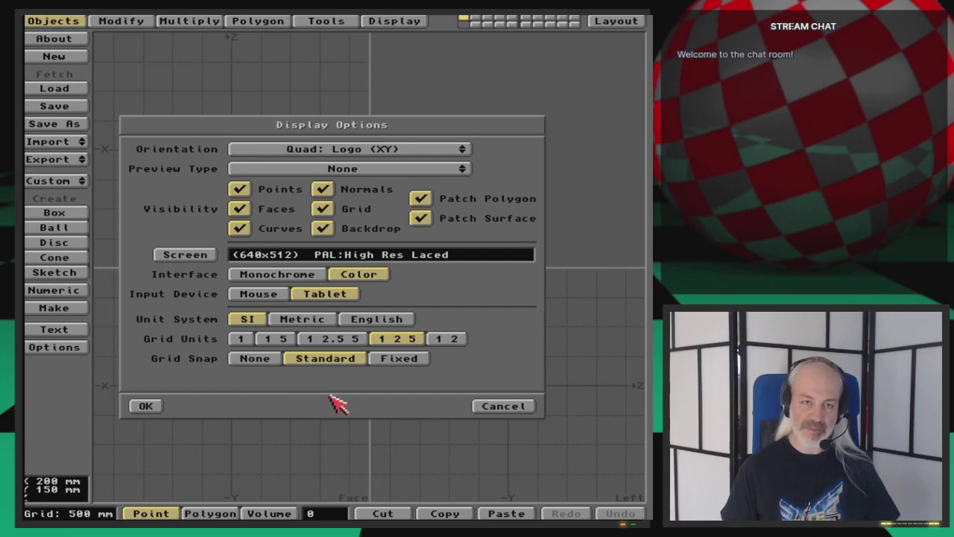
pyautogui.click(401, 171)
pyautogui.click(393, 163)
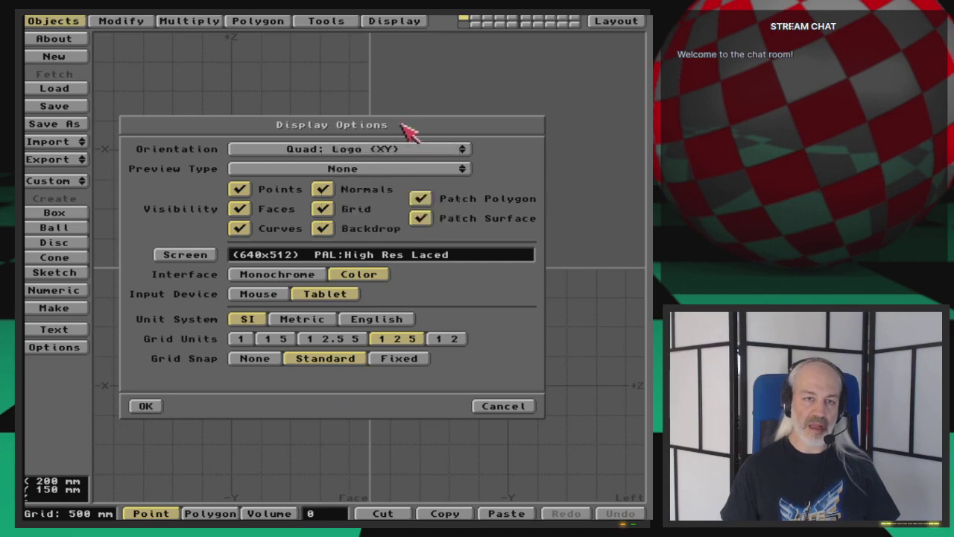
pyautogui.click(400, 154)
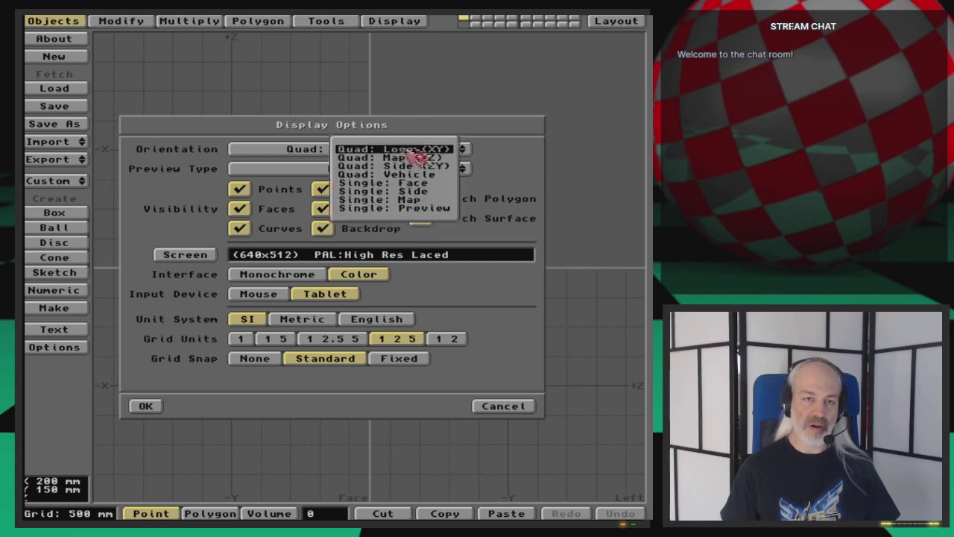
pyautogui.click(447, 184)
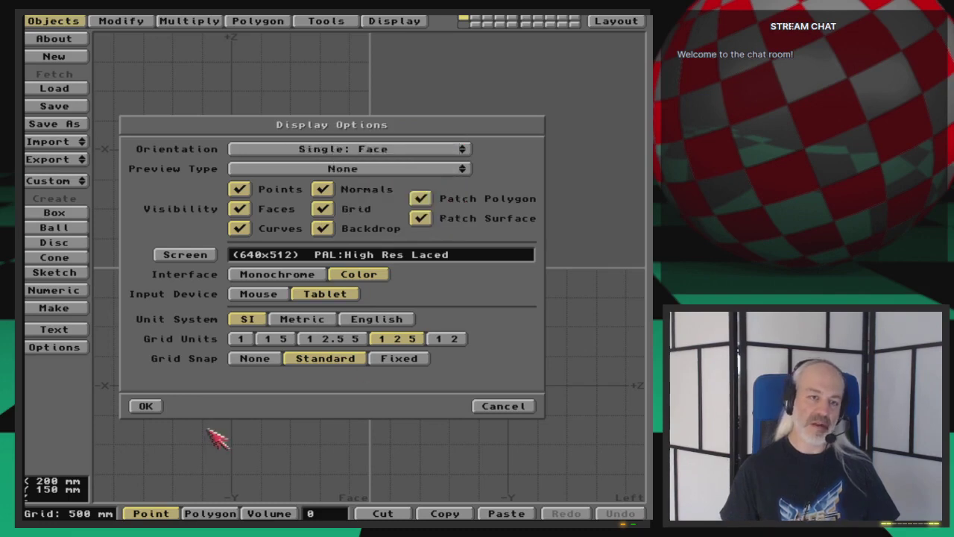
pyautogui.click(146, 407)
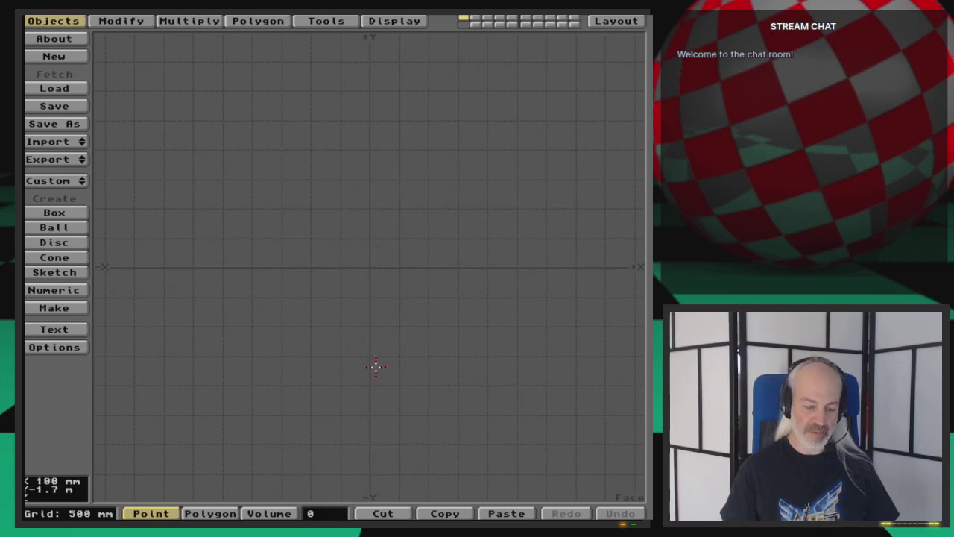
# Review the available view orientations in the display options, keeping Single: Face selected.
pyautogui.press('d')
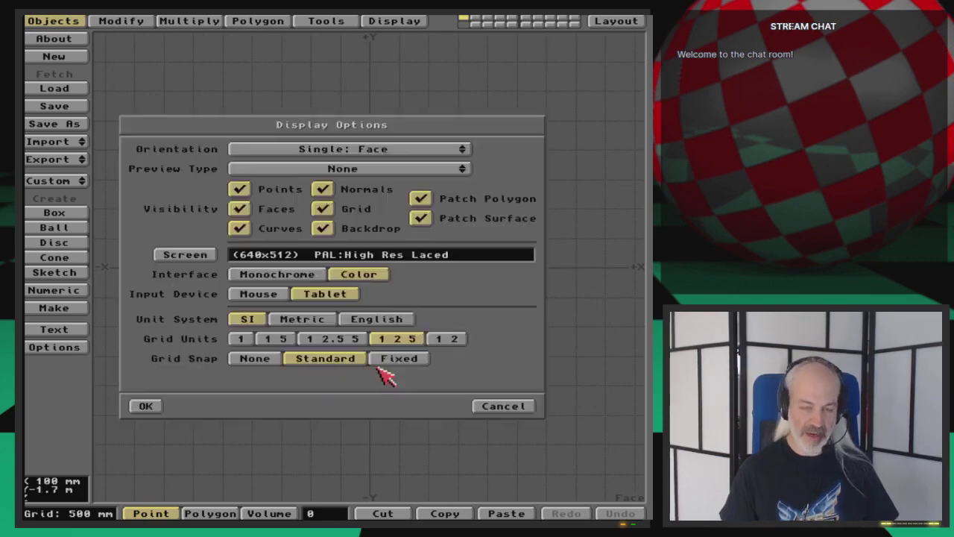
pyautogui.click(425, 157)
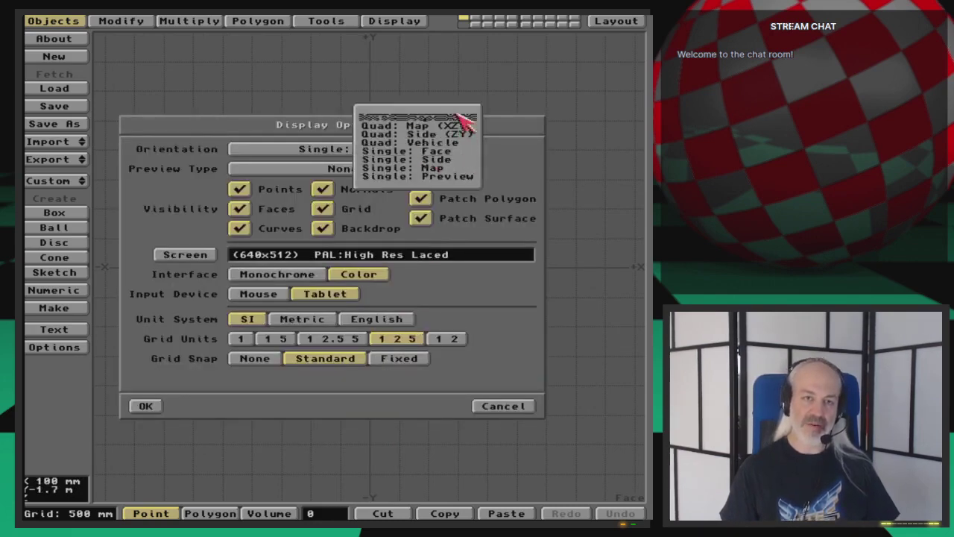
pyautogui.click(434, 64)
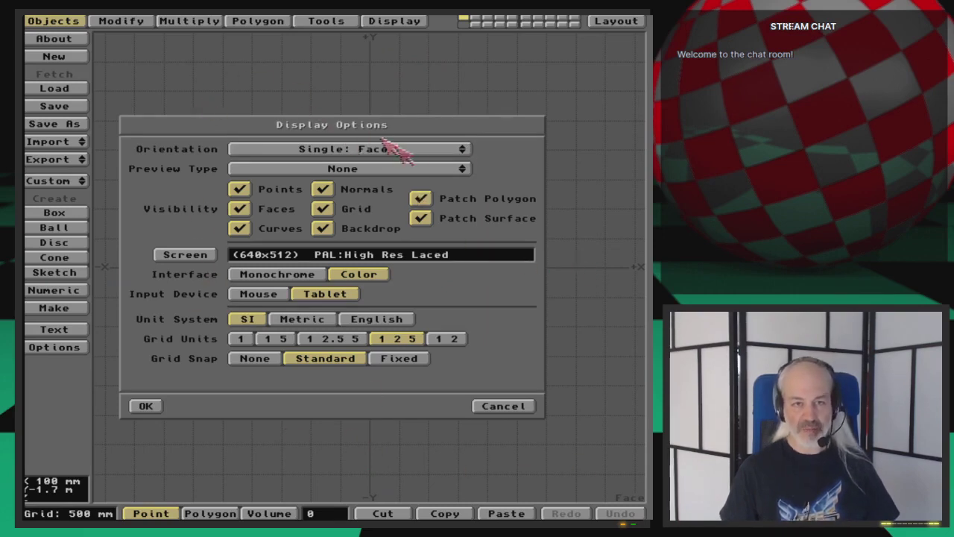
pyautogui.moveTo(397, 149); pyautogui.dragTo(453, 149)
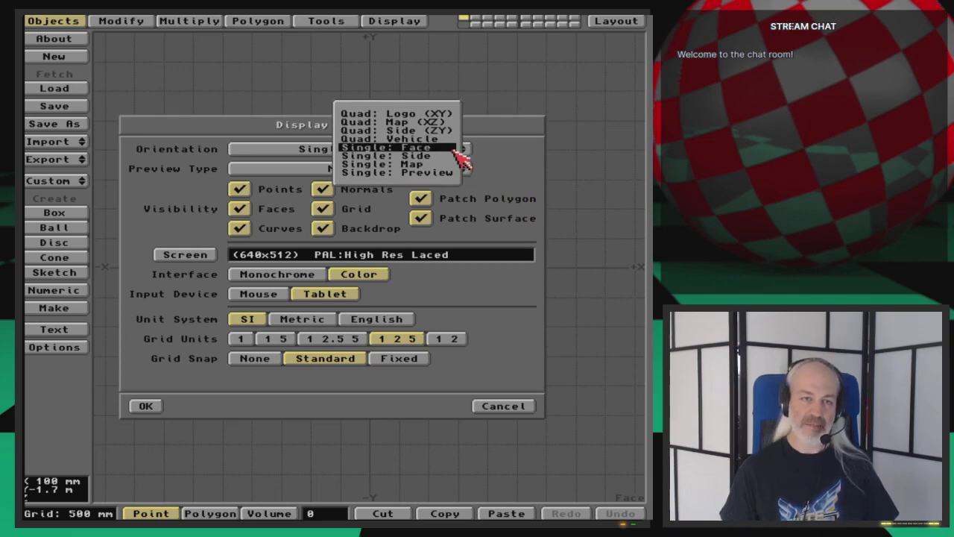
pyautogui.moveTo(454, 147); pyautogui.dragTo(455, 148)
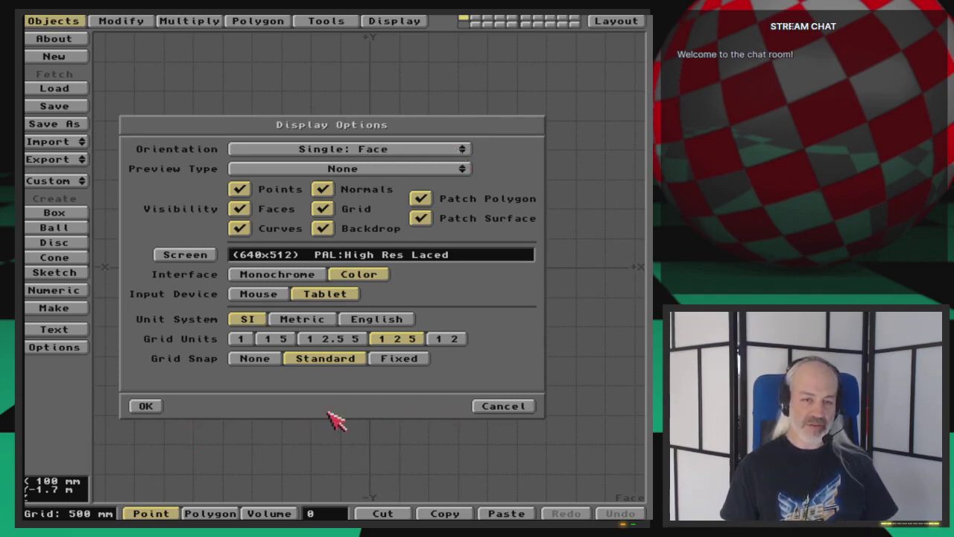
pyautogui.moveTo(450, 150); pyautogui.dragTo(485, 155)
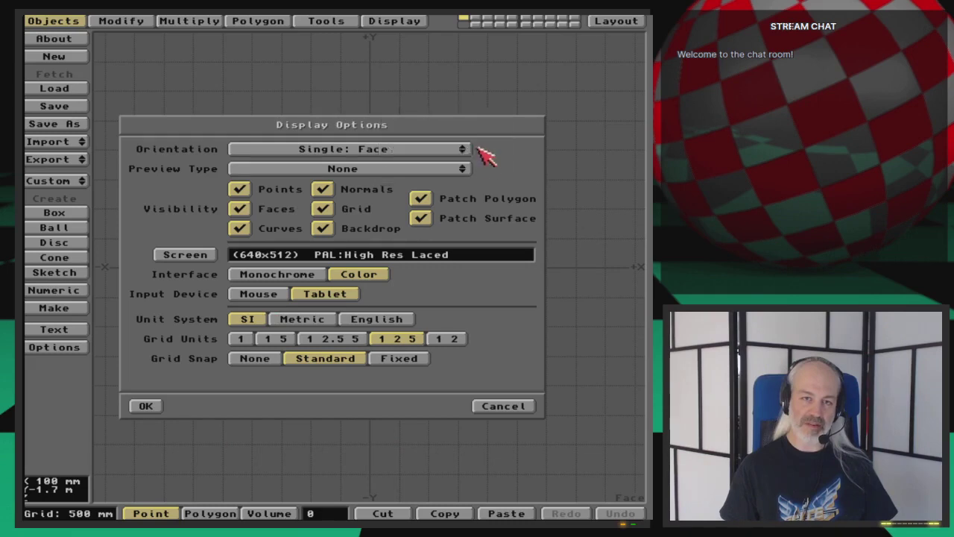
pyautogui.click(147, 406)
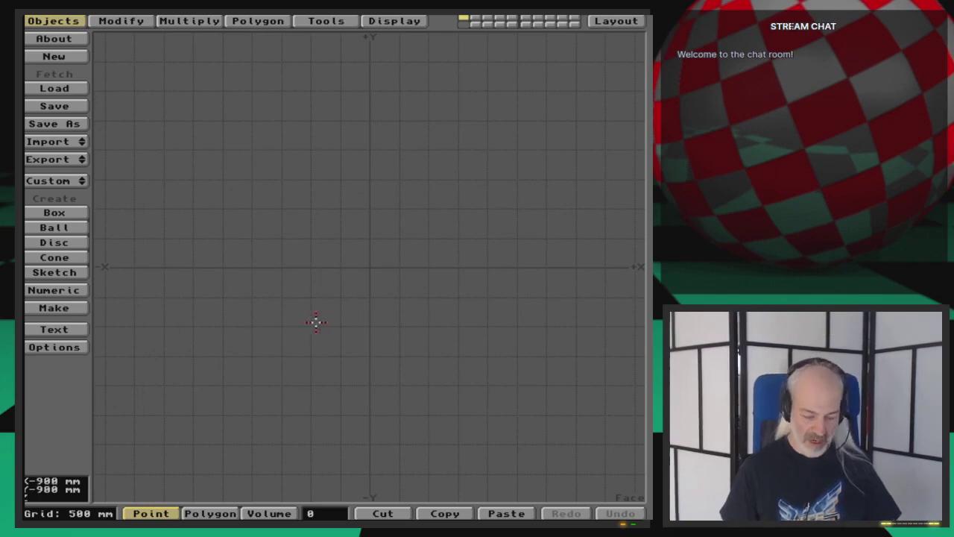
# Switch to Brilliance and preview the text fonts from courier back to AWebArial at size 30.
pyautogui.press('super+m')
pyautogui.moveTo(366, 192); pyautogui.dragTo(448, 72, button='right')
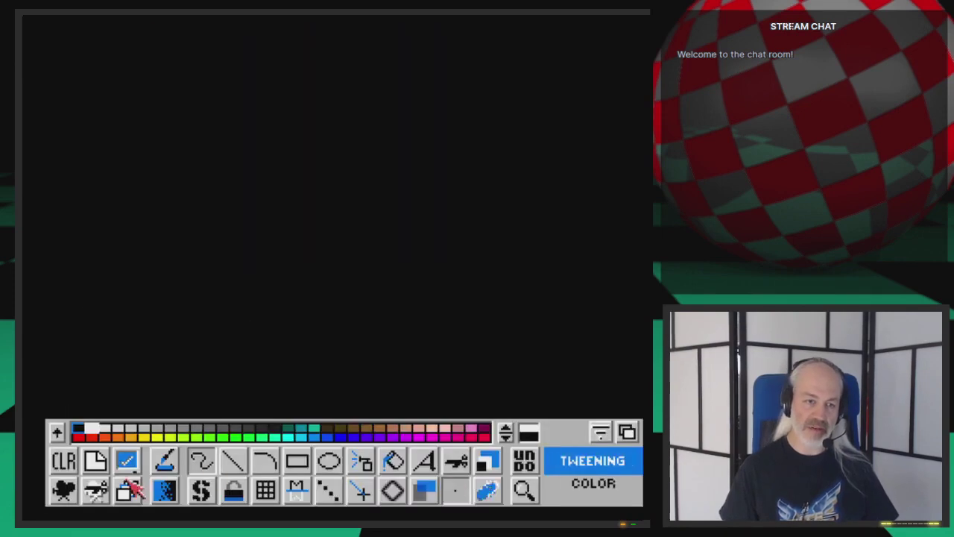
pyautogui.click(431, 469)
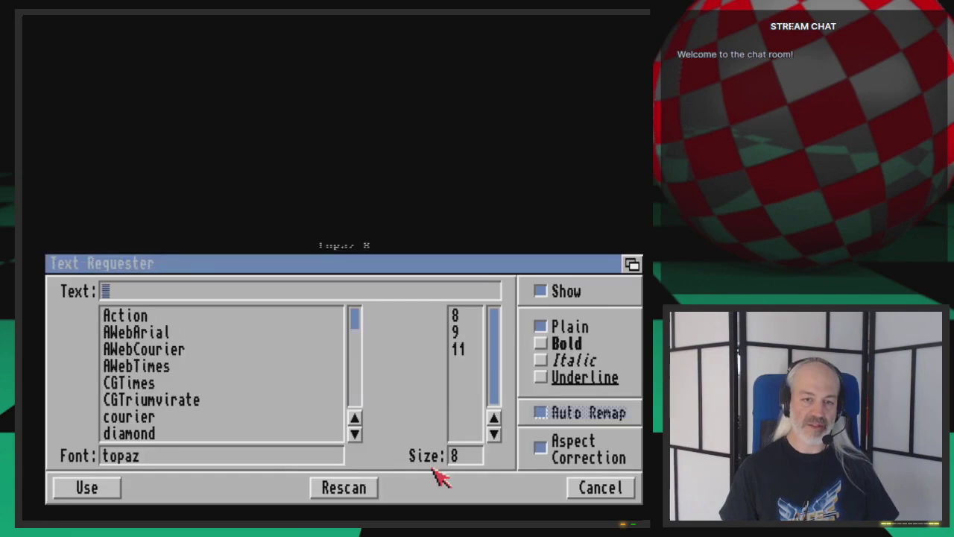
pyautogui.click(182, 419)
pyautogui.click(468, 384)
pyautogui.click(176, 403)
pyautogui.click(178, 383)
pyautogui.click(182, 366)
pyautogui.click(180, 349)
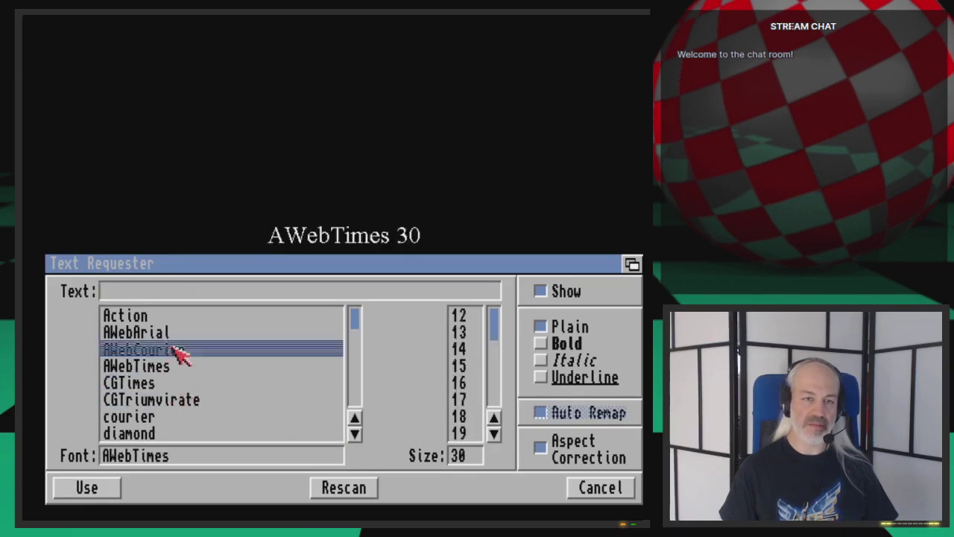
pyautogui.click(179, 333)
# Preview several fonts further down the font list and close the text requester without using any.
pyautogui.scroll(-5, 206, 400)
pyautogui.click(207, 401)
pyautogui.click(210, 418)
pyautogui.click(212, 432)
pyautogui.scroll(-5, 212, 425)
pyautogui.click(208, 406)
pyautogui.click(213, 435)
pyautogui.click(601, 487)
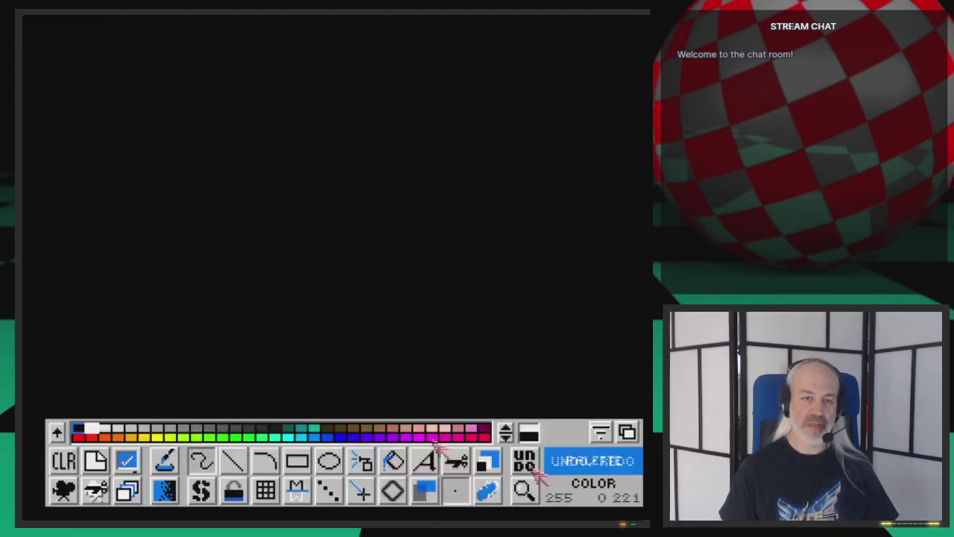
# Browse the drawers in Graphics:3D for a picture to load, and leave the requester without loading anything.
pyautogui.click(127, 489)
pyautogui.click(114, 446)
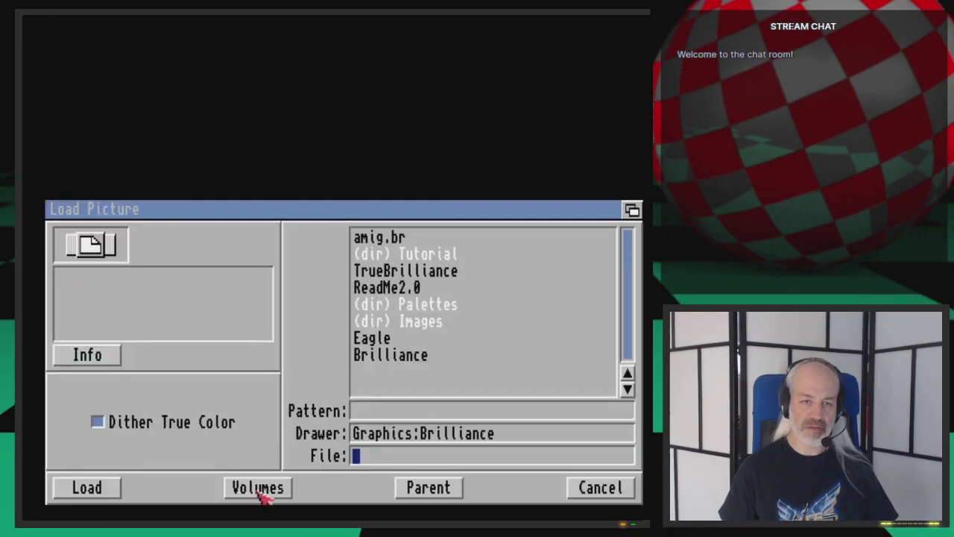
pyautogui.click(261, 492)
pyautogui.click(385, 337)
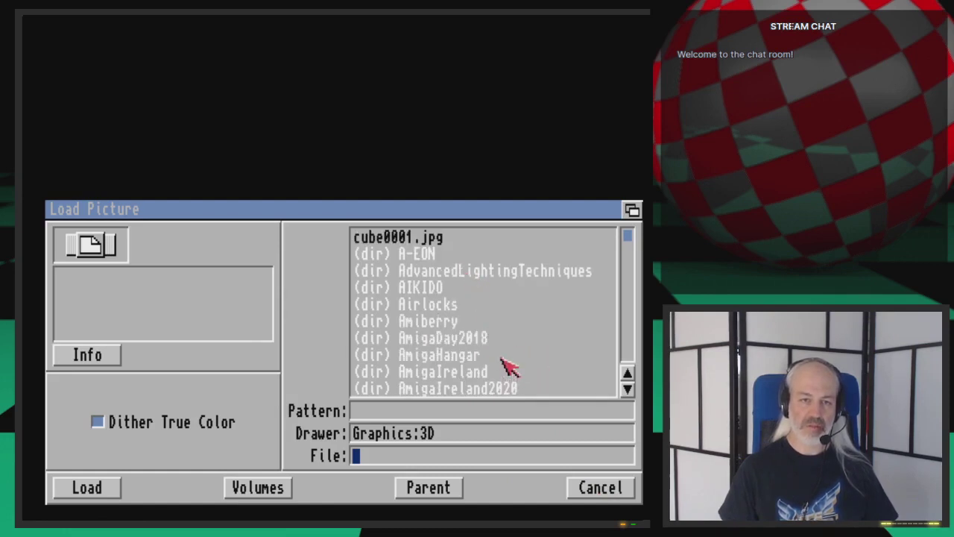
pyautogui.scroll(-5, 507, 365)
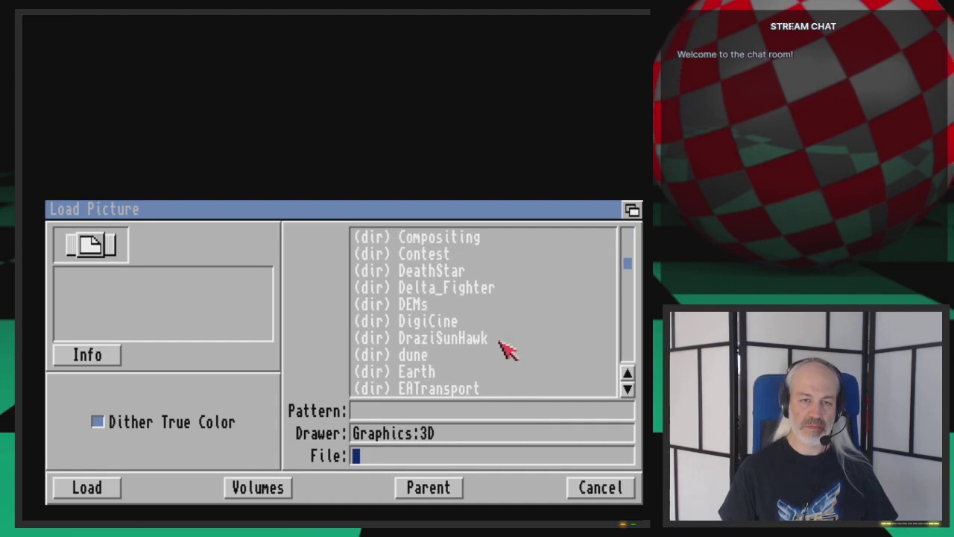
pyautogui.scroll(-5, 508, 349)
pyautogui.scroll(-5, 508, 351)
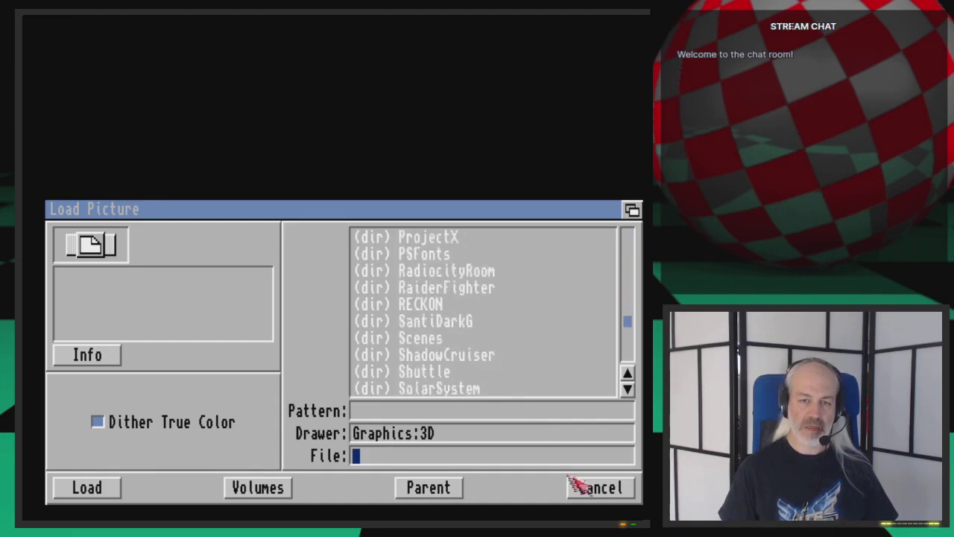
pyautogui.click(589, 489)
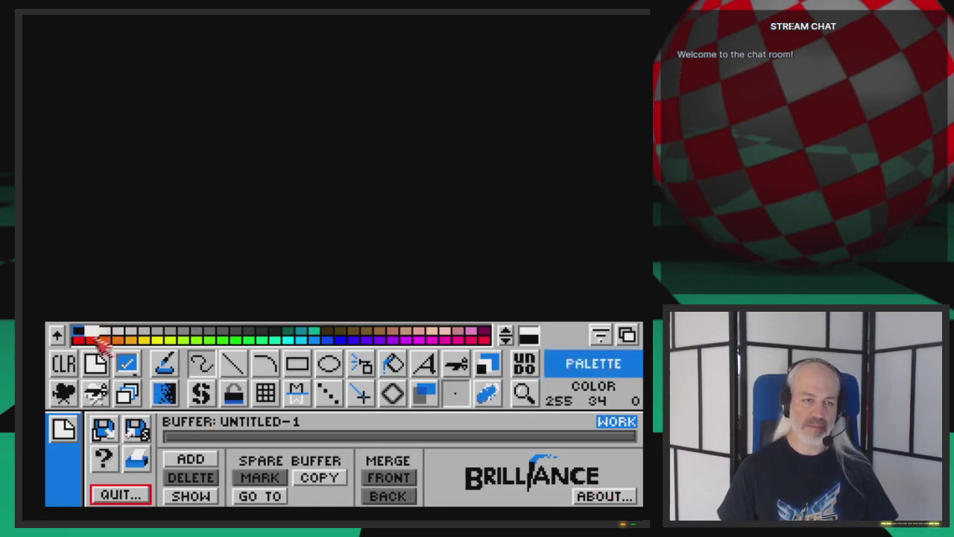
# Set the drawing colour to red and choose the largest round brush.
pyautogui.click(92, 339)
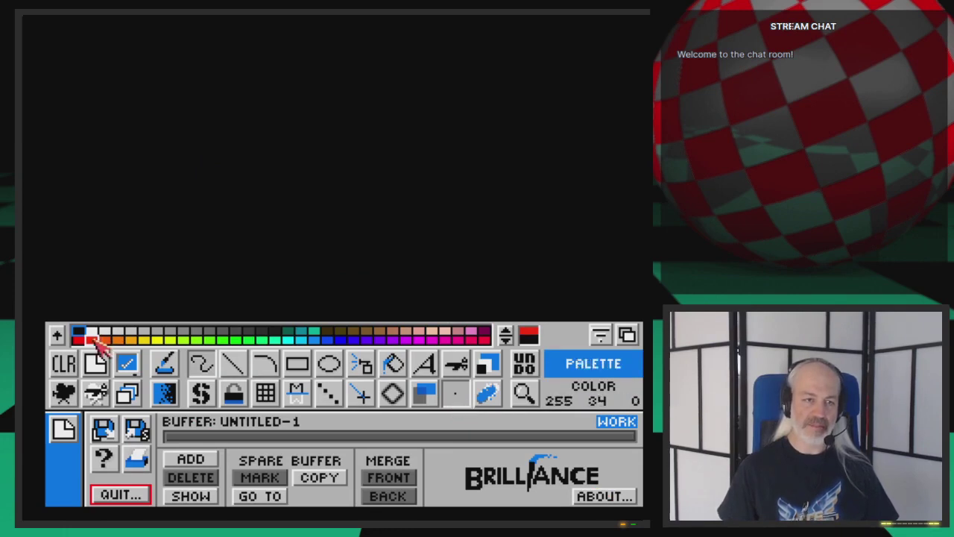
pyautogui.click(459, 397)
pyautogui.click(231, 395)
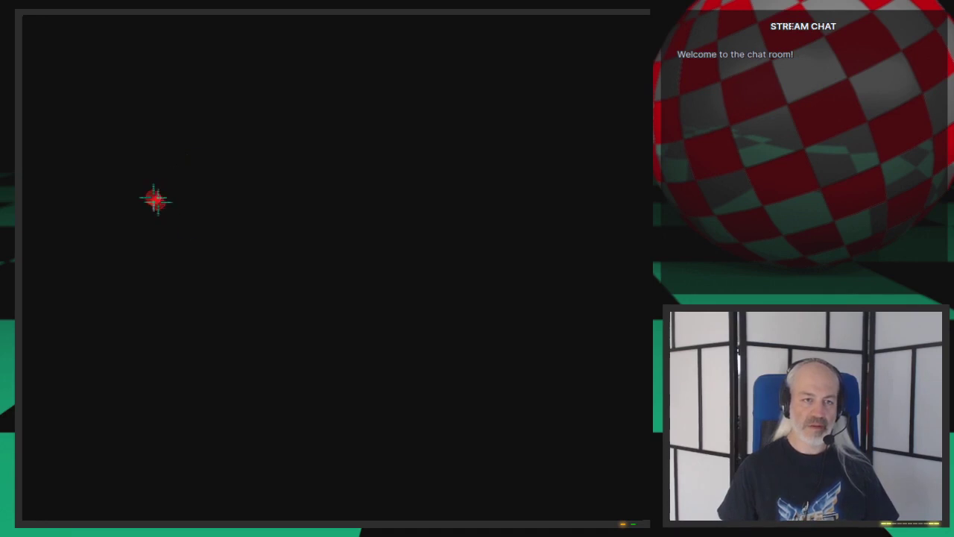
# Try the brush with a freehand wavy stroke across the canvas and clear the picture.
pyautogui.moveTo(112, 253)
pyautogui.mouseDown()
pyautogui.moveTo(220, 124)
pyautogui.moveTo(197, 173)
pyautogui.moveTo(201, 202)
pyautogui.moveTo(270, 199)
pyautogui.moveTo(281, 160)
pyautogui.moveTo(270, 216)
pyautogui.moveTo(342, 259)
pyautogui.moveTo(475, 167)
pyautogui.mouseUp()
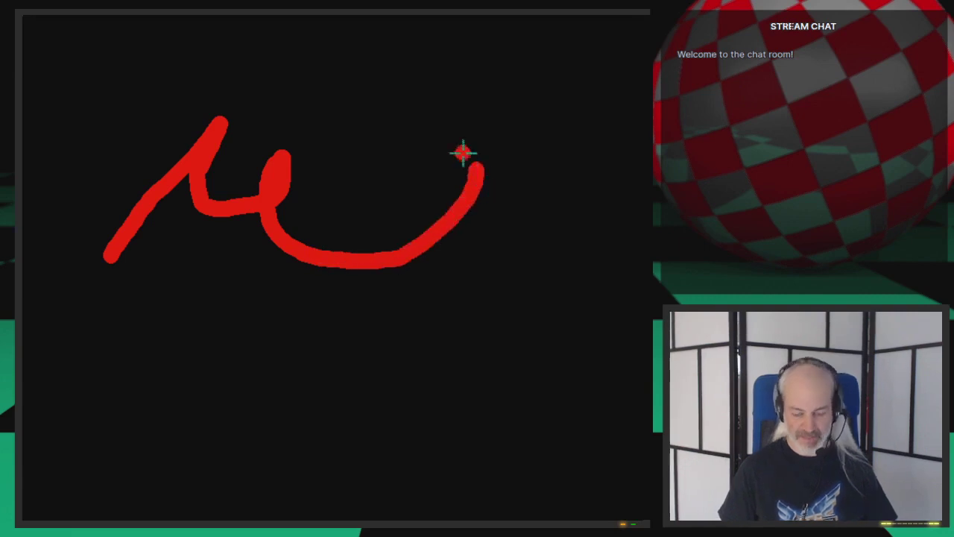
pyautogui.press('c')
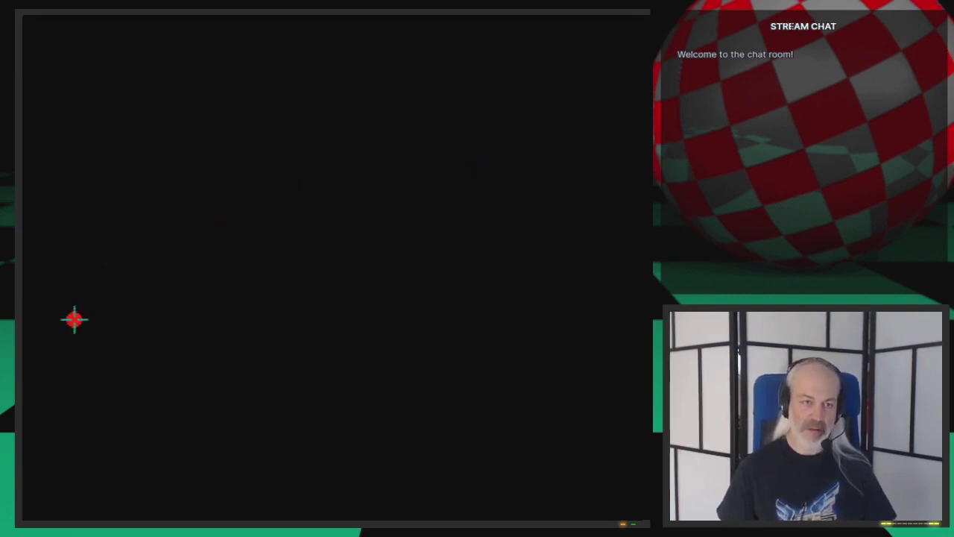
# Draw two curved, blade-like shapes side by side in red and fill them solid red.
pyautogui.moveTo(116, 293)
pyautogui.mouseDown()
pyautogui.moveTo(147, 217)
pyautogui.moveTo(224, 141)
pyautogui.moveTo(253, 131)
pyautogui.mouseUp()
pyautogui.moveTo(115, 302)
pyautogui.mouseDown()
pyautogui.moveTo(171, 263)
pyautogui.moveTo(223, 258)
pyautogui.moveTo(228, 202)
pyautogui.moveTo(252, 125)
pyautogui.moveTo(281, 181)
pyautogui.moveTo(288, 234)
pyautogui.moveTo(337, 258)
pyautogui.moveTo(333, 231)
pyautogui.moveTo(274, 159)
pyautogui.moveTo(296, 222)
pyautogui.mouseUp()
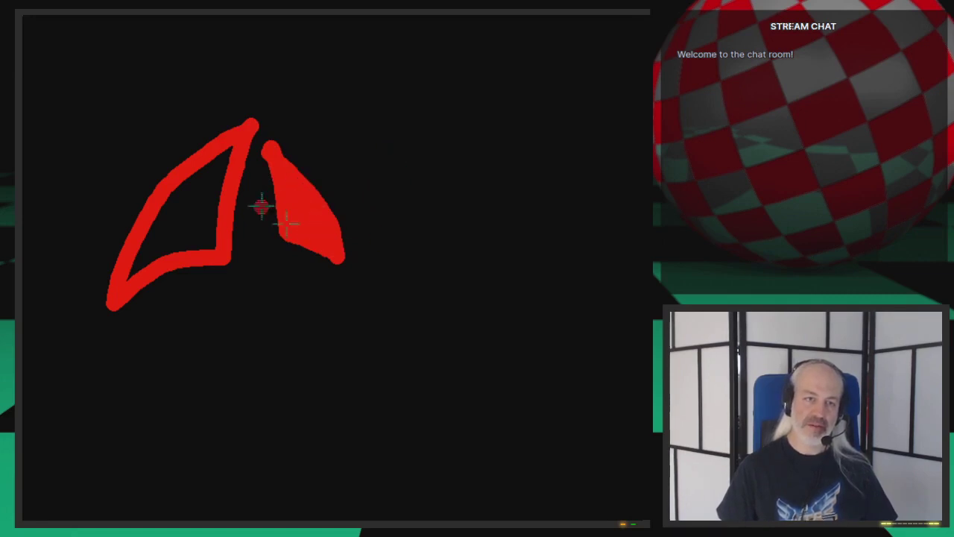
pyautogui.moveTo(178, 195)
pyautogui.mouseDown()
pyautogui.moveTo(155, 234)
pyautogui.moveTo(182, 206)
pyautogui.moveTo(190, 218)
pyautogui.mouseUp()
pyautogui.press('F10')
pyautogui.click(394, 328)
pyautogui.click(207, 211)
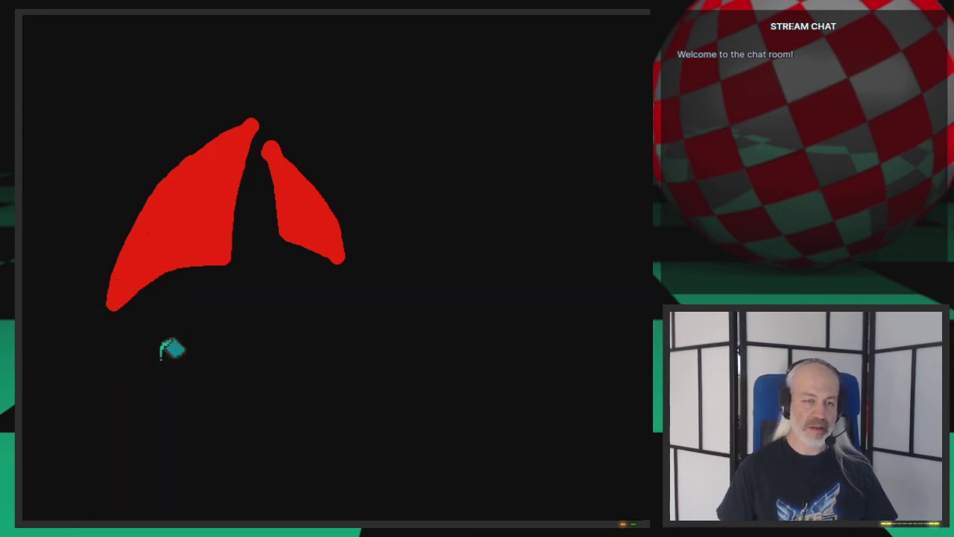
# Start saving the picture and choose the drawer Graphics:3D/Webcast/Ep.50/Images as its destination.
pyautogui.click(96, 329)
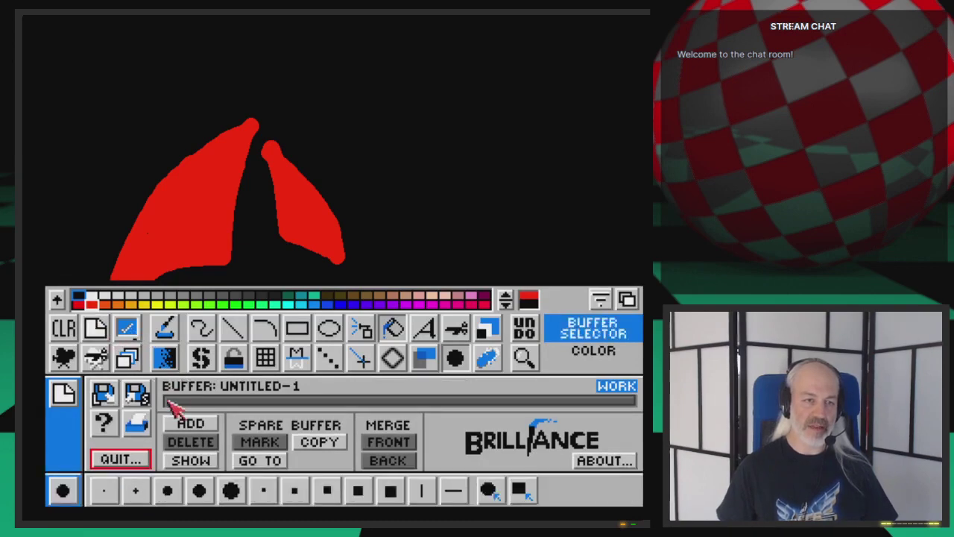
pyautogui.click(139, 394)
pyautogui.click(273, 496)
pyautogui.click(391, 339)
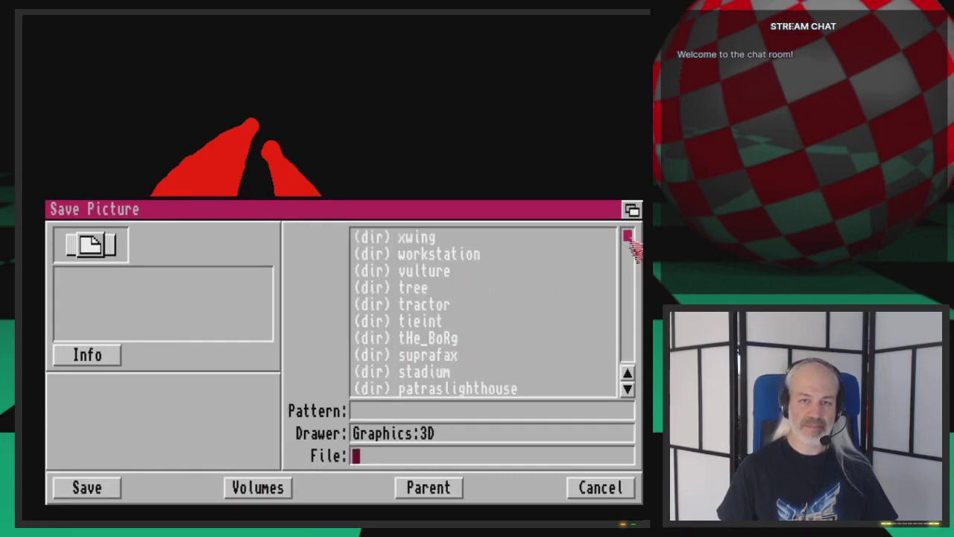
pyautogui.moveTo(633, 245); pyautogui.dragTo(635, 392)
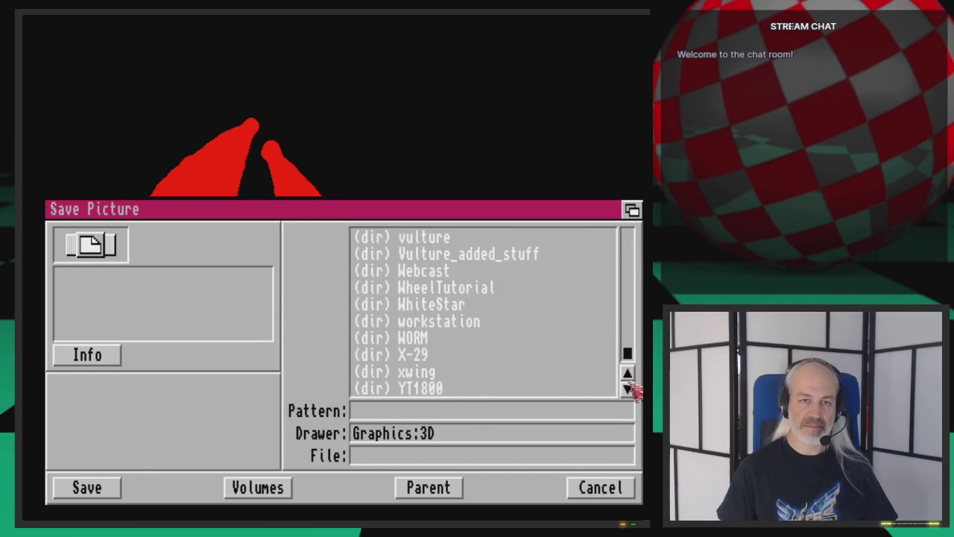
pyautogui.click(469, 271)
pyautogui.moveTo(630, 243); pyautogui.dragTo(630, 321)
pyautogui.click(445, 357)
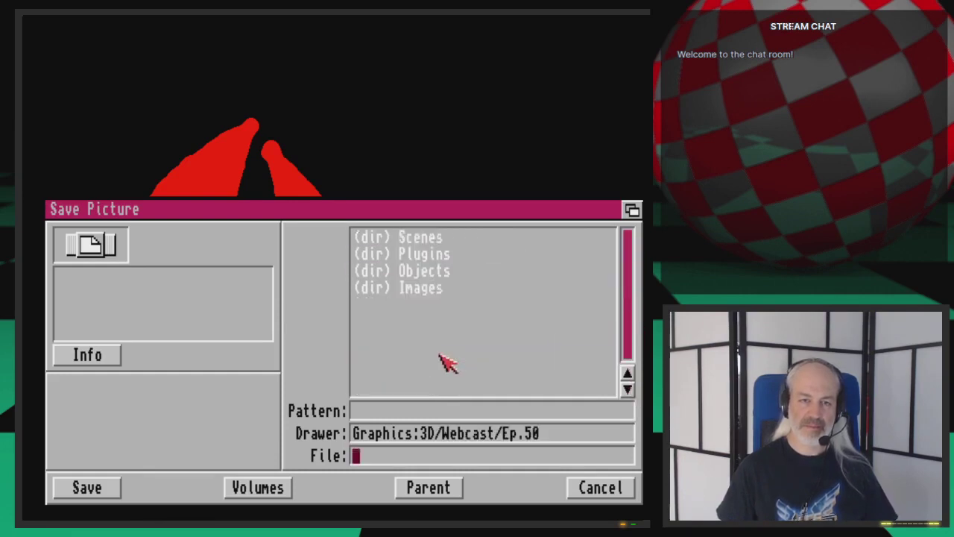
pyautogui.click(456, 290)
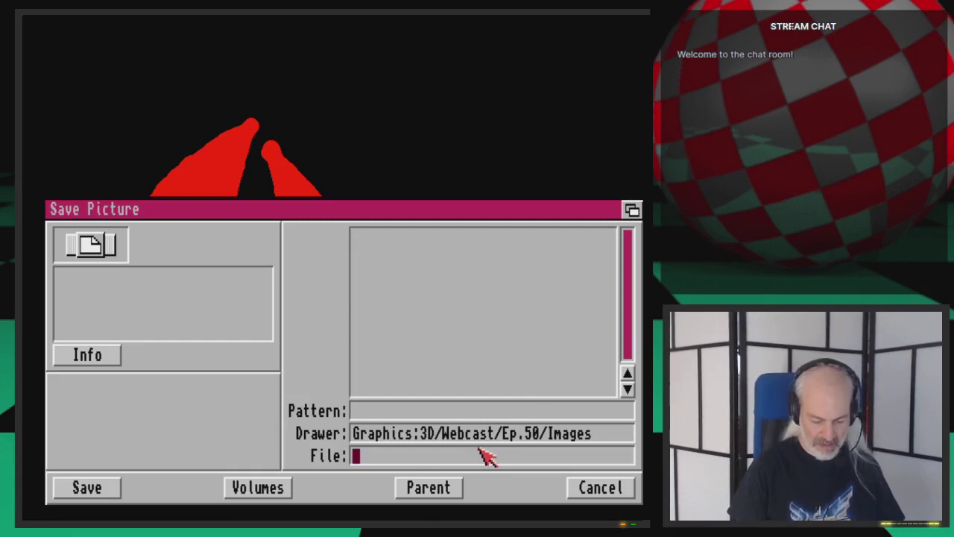
# Name the picture file KlingonLikeSign.iff and save it.
pyautogui.write('ling')
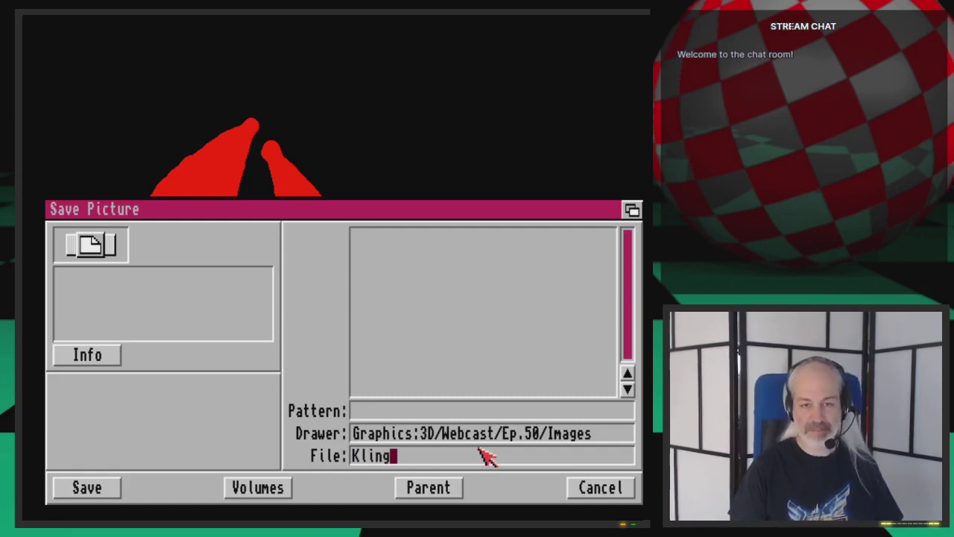
pyautogui.write('onLikeSign')
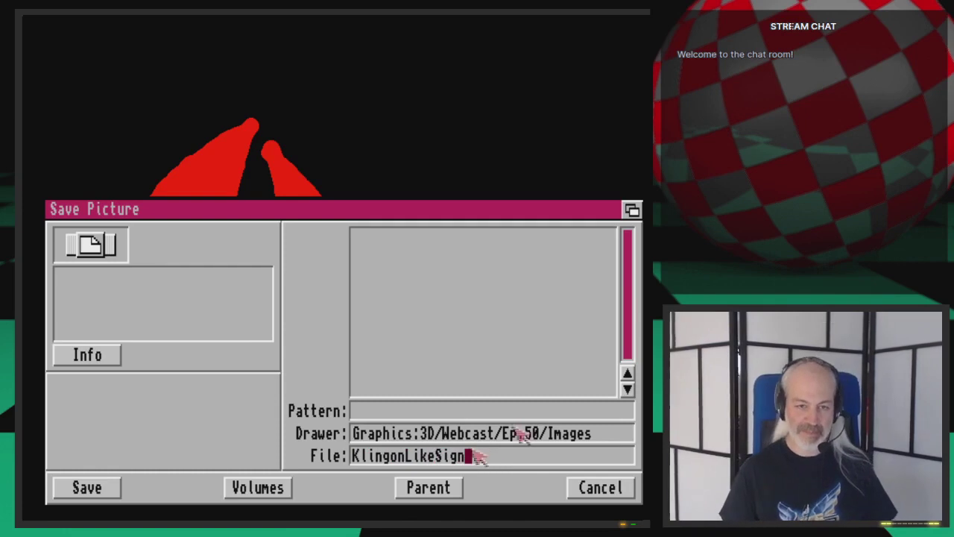
pyautogui.write('.iff')
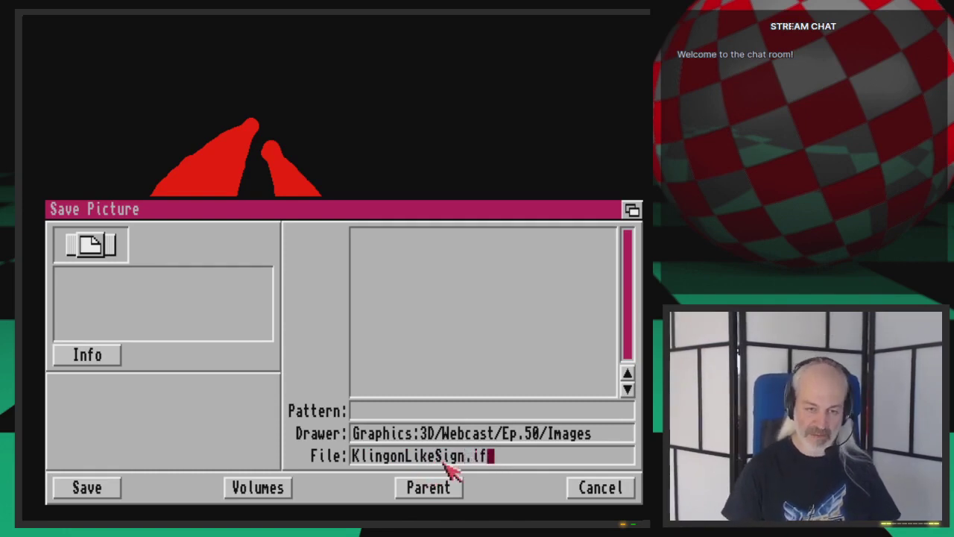
pyautogui.click(101, 494)
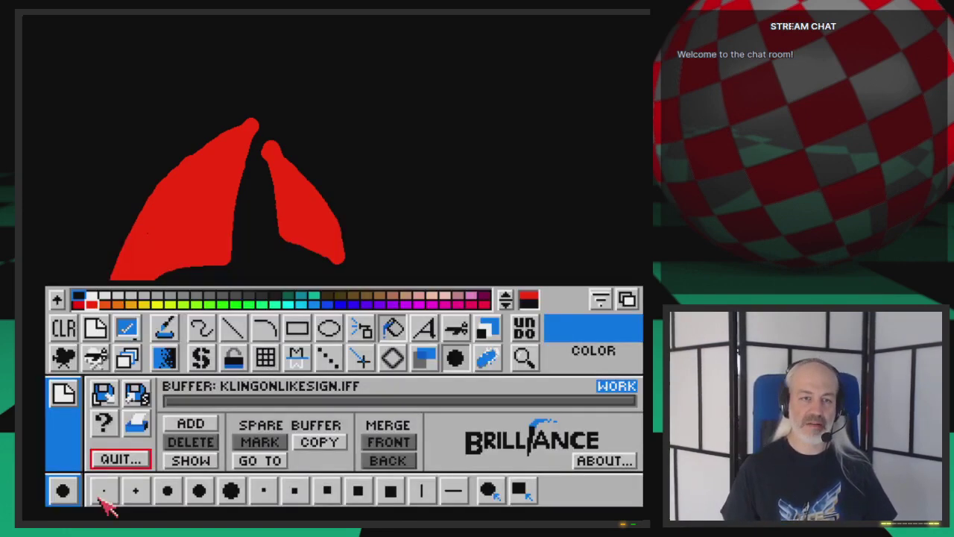
# Quit Brilliance and switch to LightWave Modeler.
pyautogui.click(138, 457)
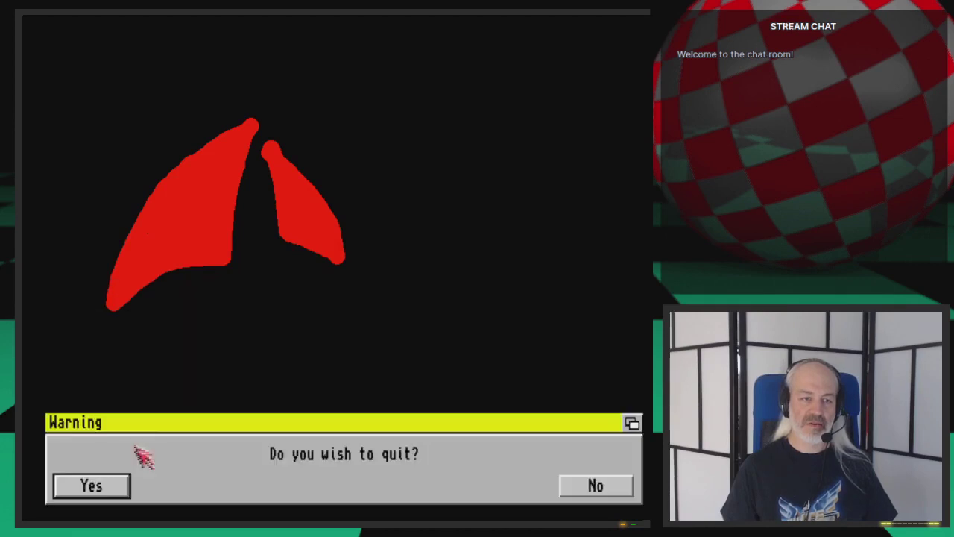
pyautogui.click(108, 487)
pyautogui.click(632, 34)
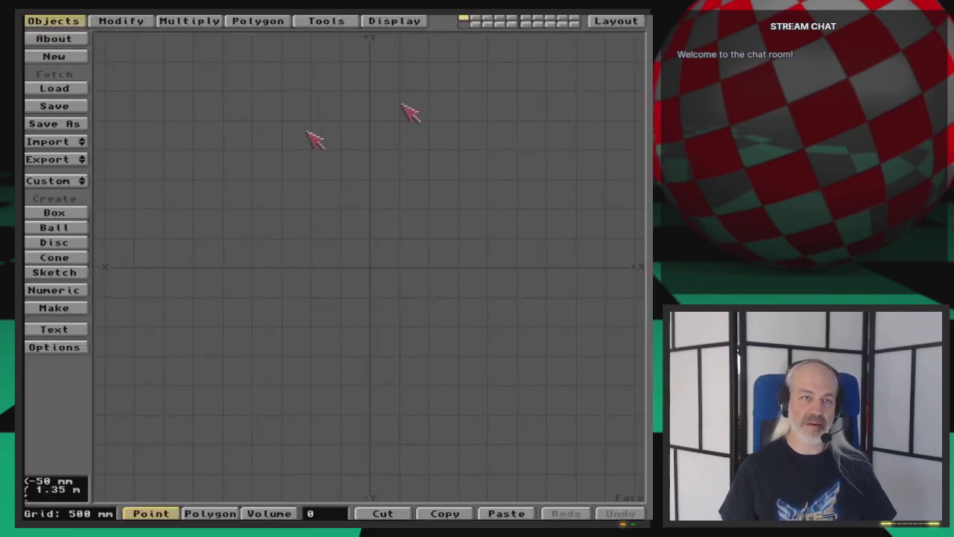
# Load KlingonLikeSign.iff from 3d:Webcast/Ep.50/Images as the backdrop image and project it along the Z axis.
pyautogui.click(395, 21)
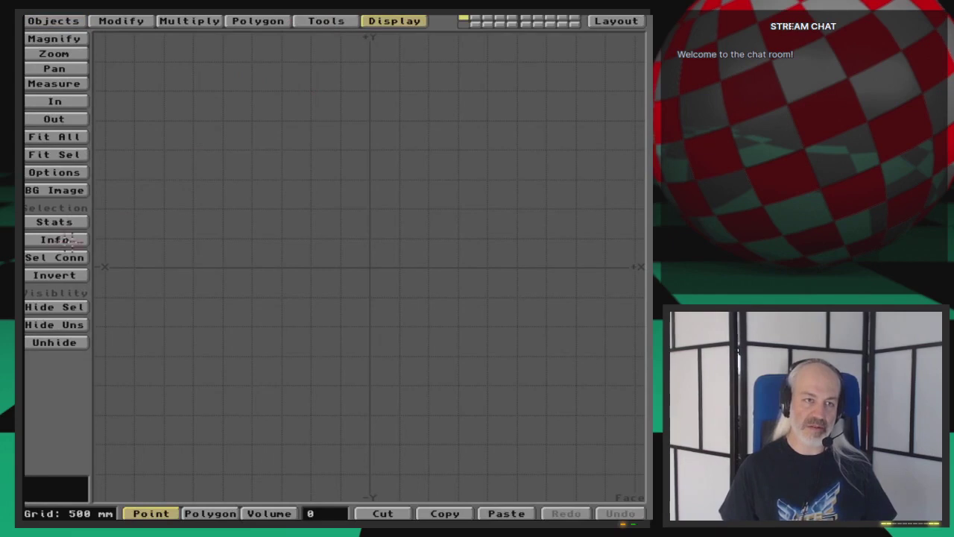
pyautogui.click(58, 191)
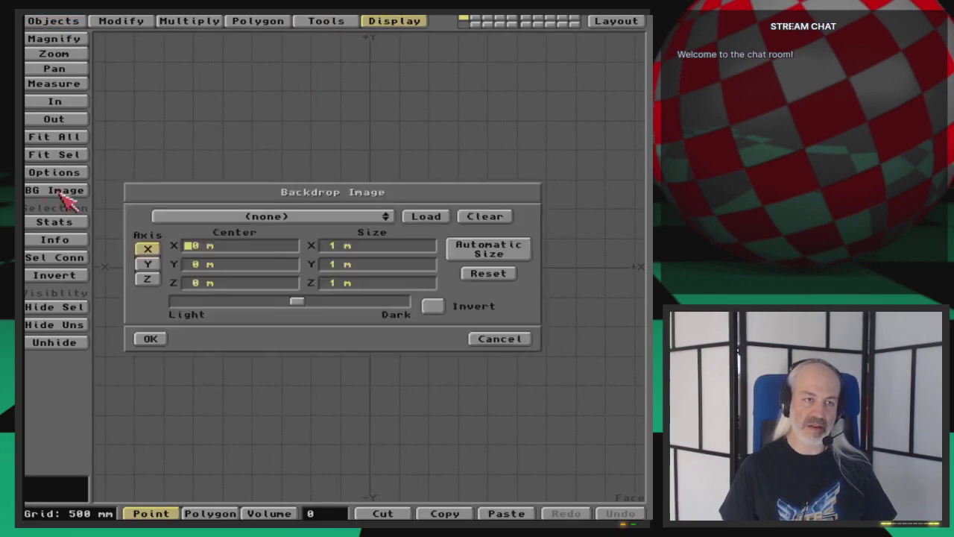
pyautogui.click(426, 216)
pyautogui.click(197, 146)
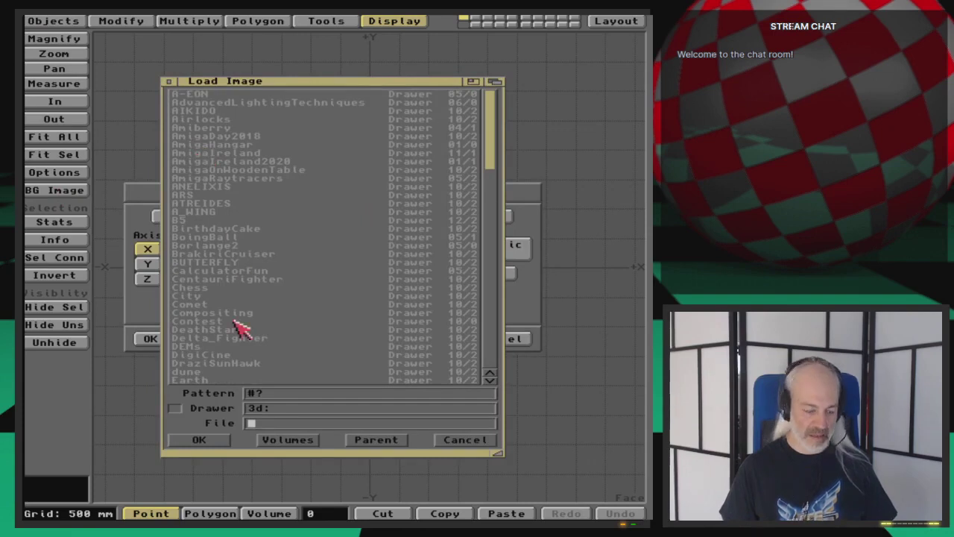
pyautogui.write('w')
pyautogui.doubleClick(237, 227)
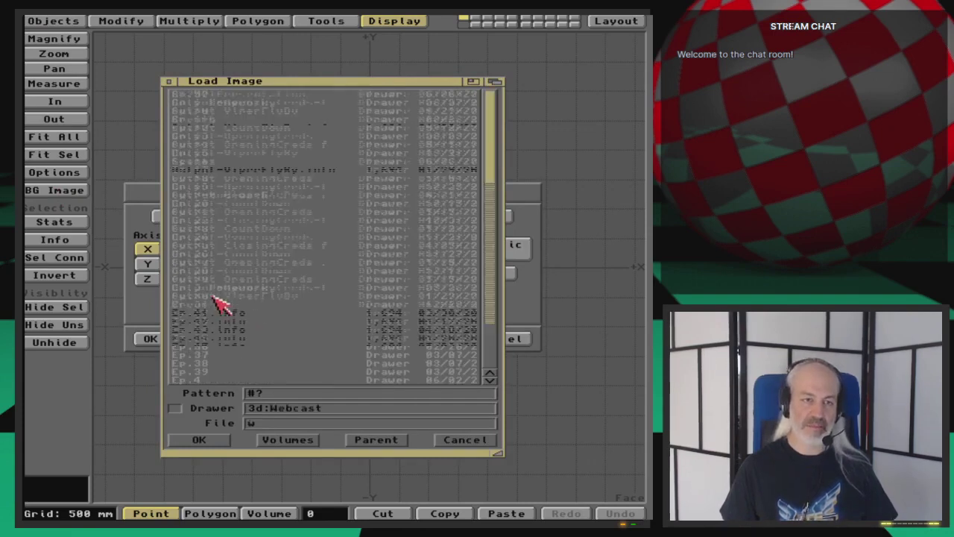
pyautogui.scroll(-2, 224, 373)
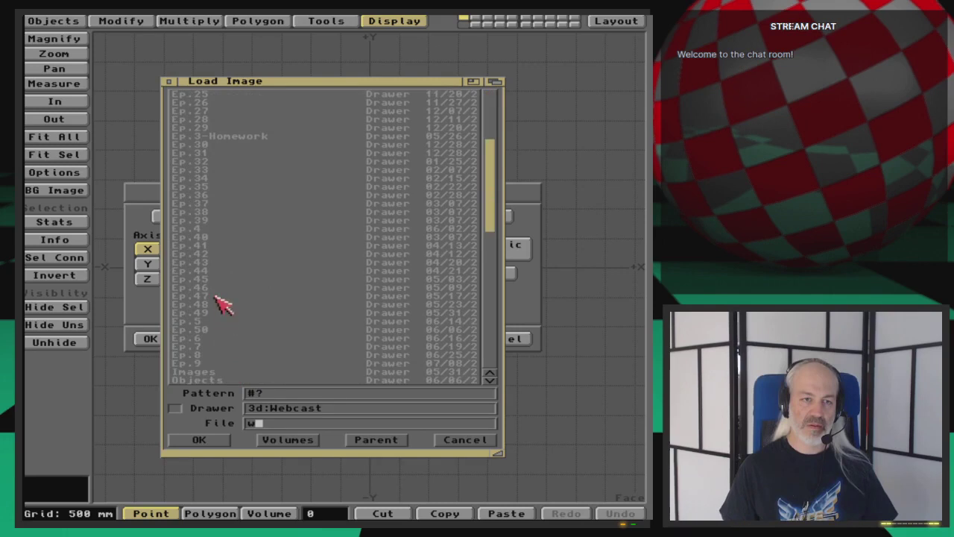
pyautogui.doubleClick(216, 330)
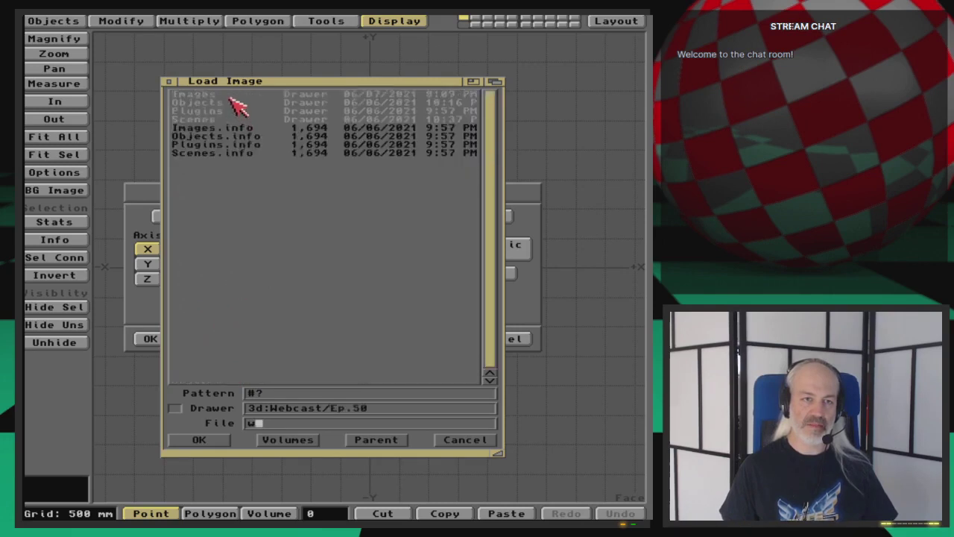
pyautogui.doubleClick(232, 97)
pyautogui.doubleClick(231, 95)
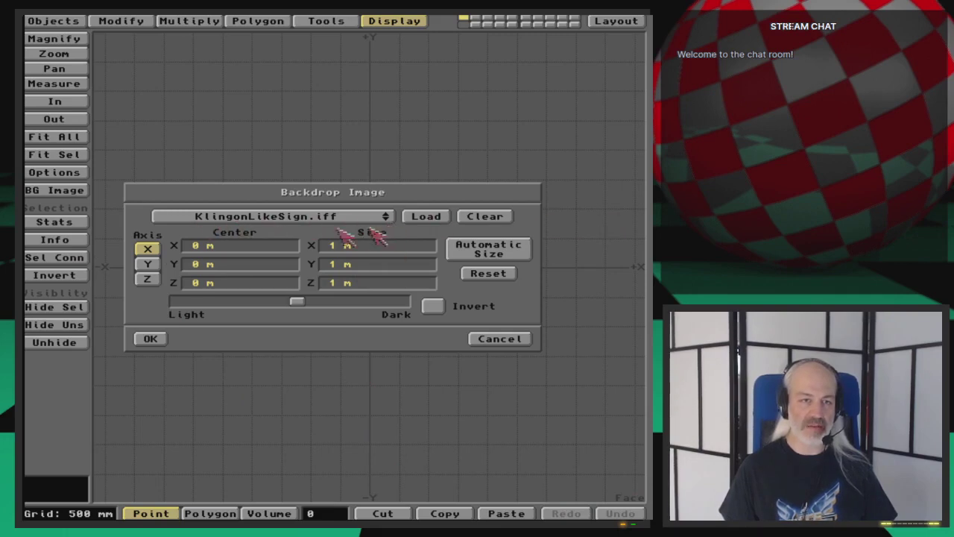
pyautogui.click(147, 278)
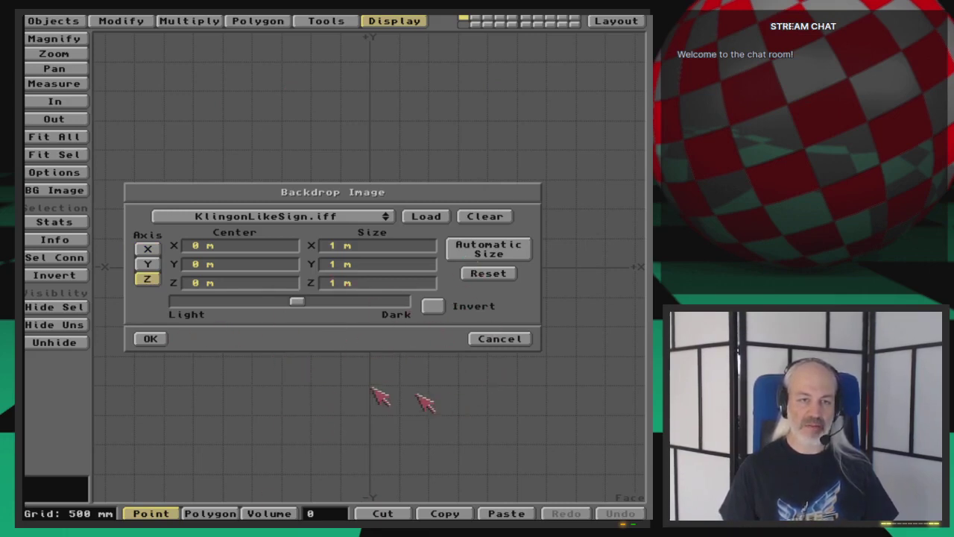
pyautogui.click(148, 340)
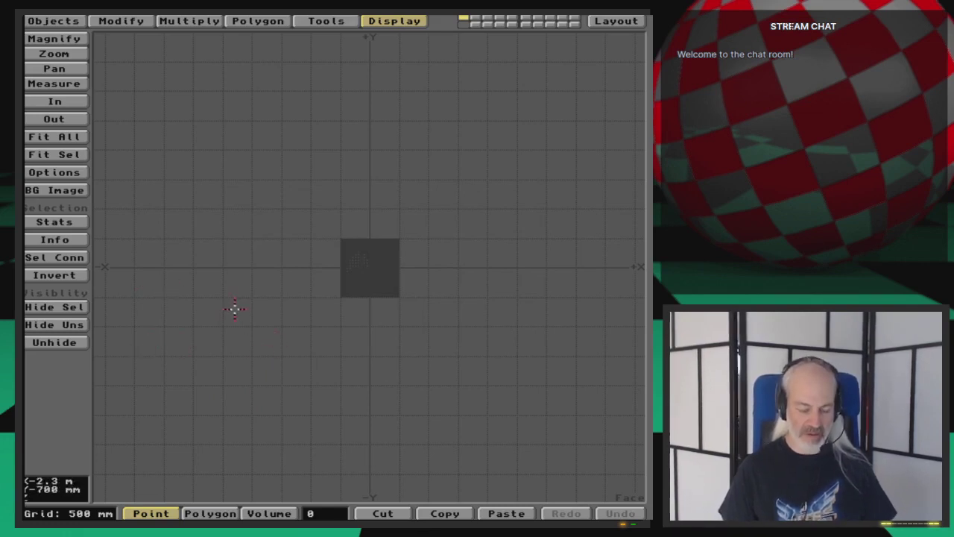
# Set the backdrop image size to 5 m in X, Y and Z, and change the selection mode to Polygon.
pyautogui.click(75, 191)
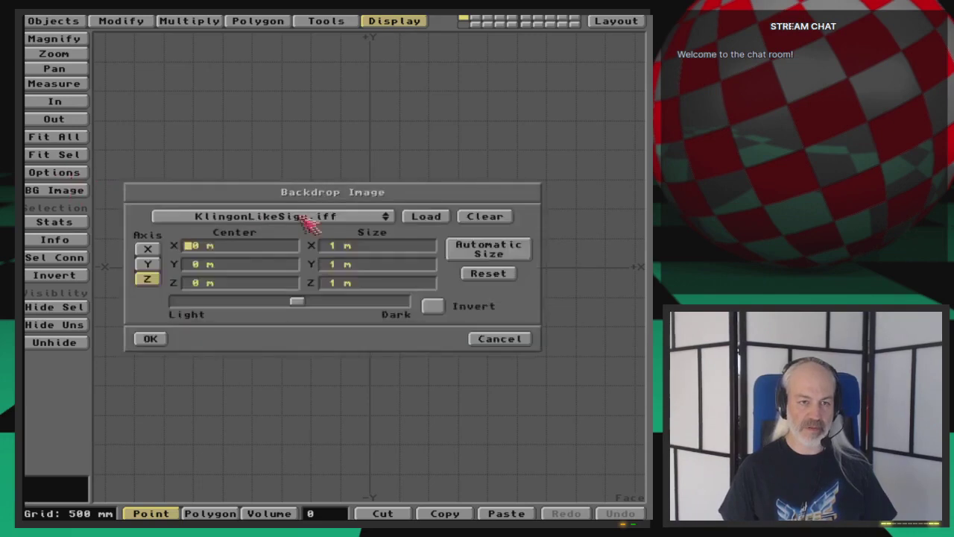
pyautogui.click(331, 248)
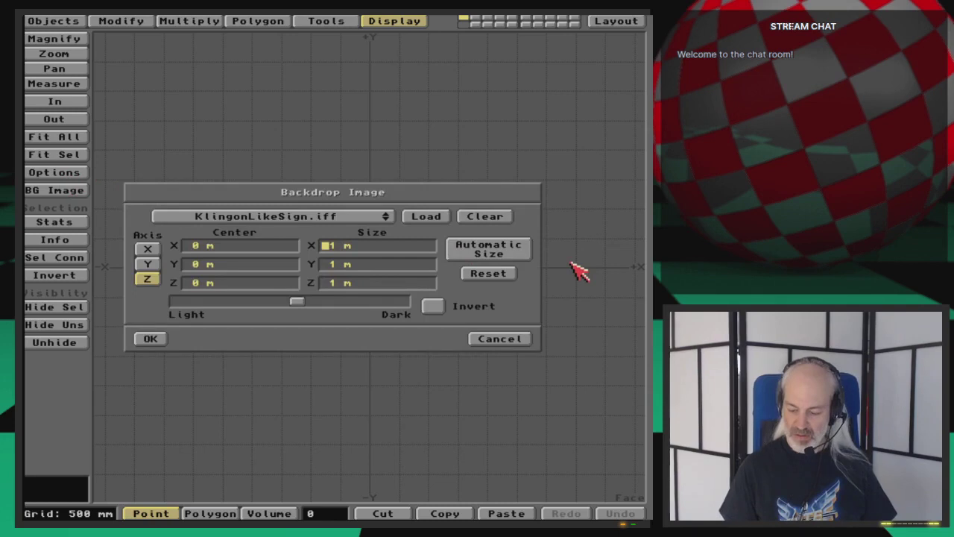
pyautogui.write('5')
pyautogui.press('Tab')
pyautogui.write('5')
pyautogui.press('Tab')
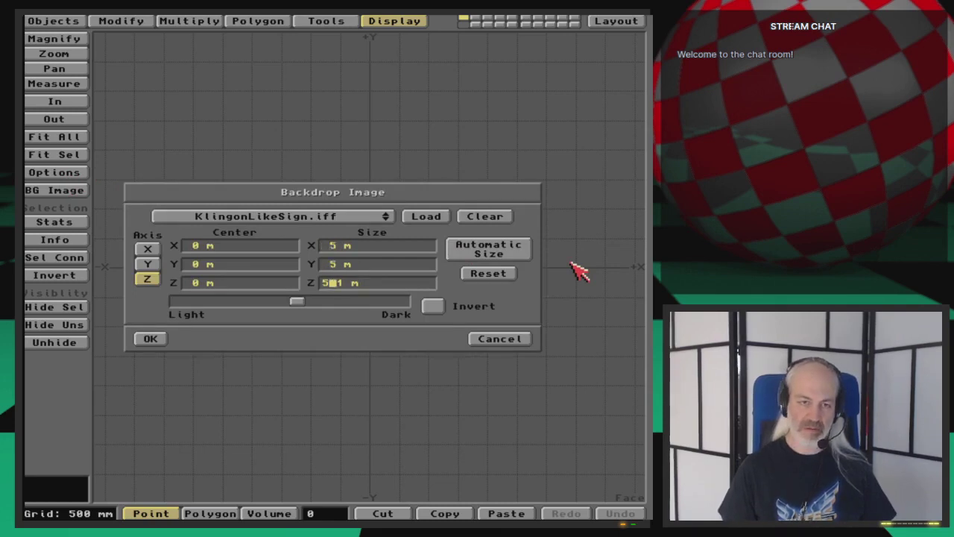
pyautogui.write('5')
pyautogui.press('Return')
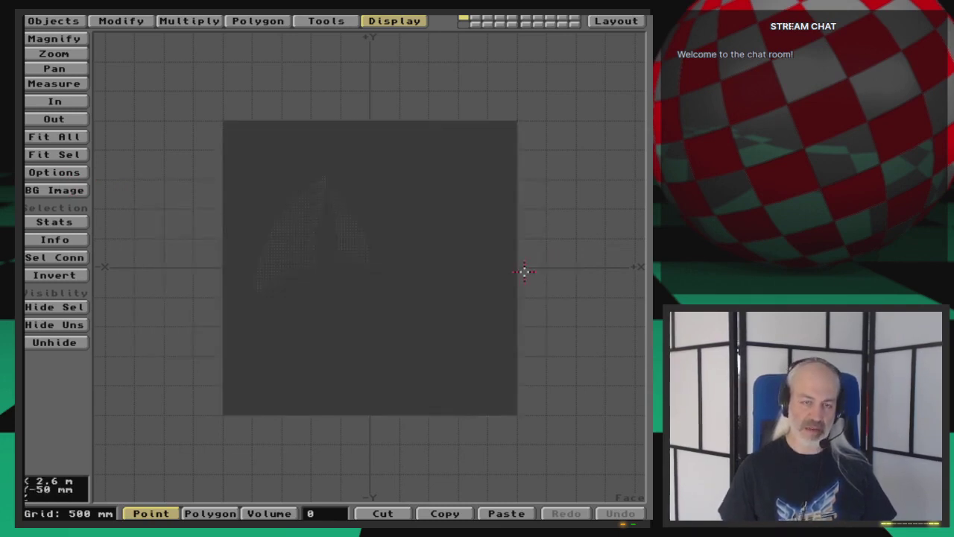
pyautogui.press('space')
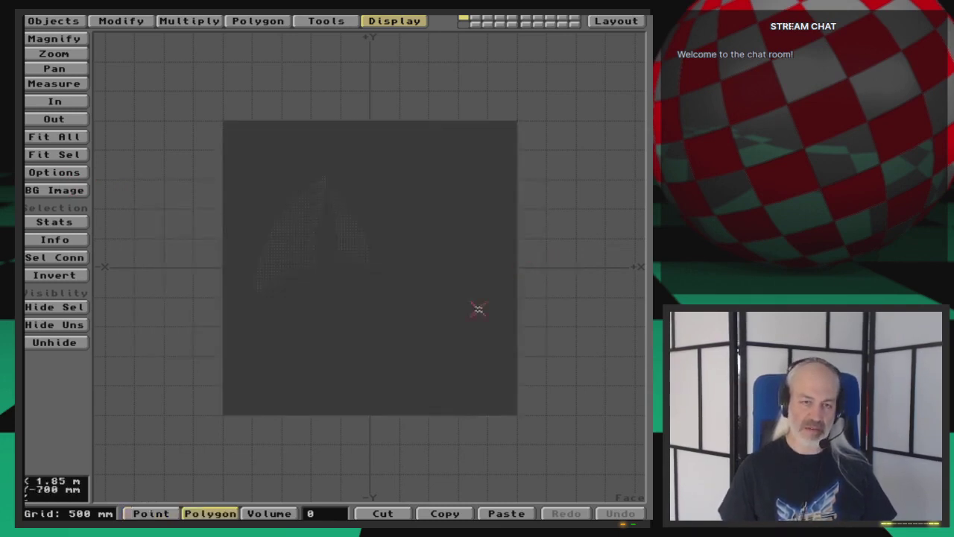
# Shift the backdrop image's brightness fully to Light so the sign's shapes stand out from the view.
pyautogui.click(77, 191)
pyautogui.moveTo(295, 302); pyautogui.dragTo(213, 306)
pyautogui.click(150, 341)
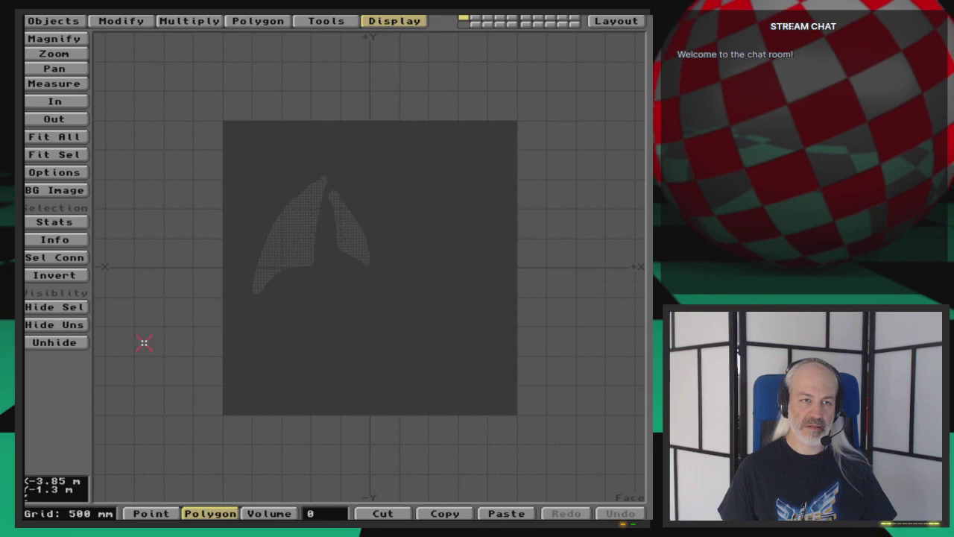
pyautogui.click(57, 188)
pyautogui.moveTo(213, 304); pyautogui.dragTo(127, 313)
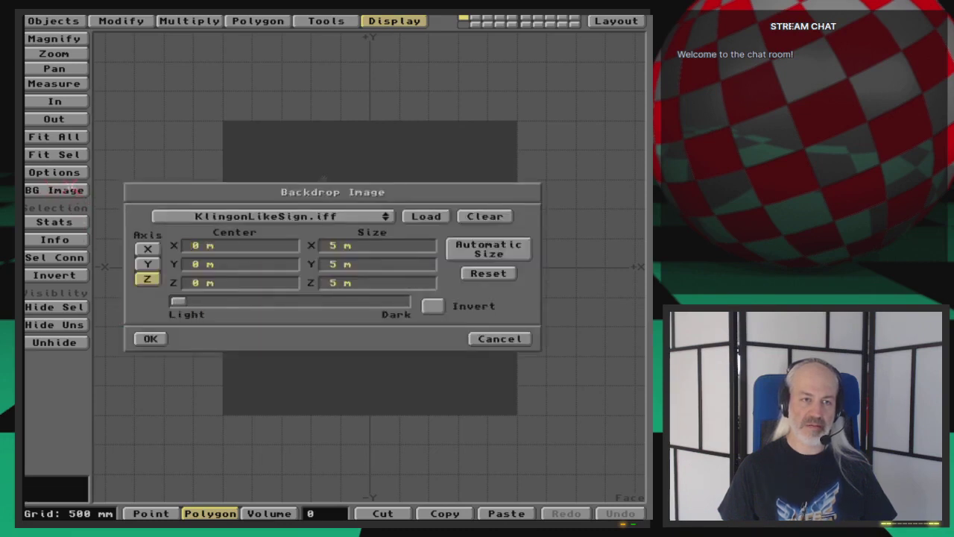
pyautogui.click(149, 337)
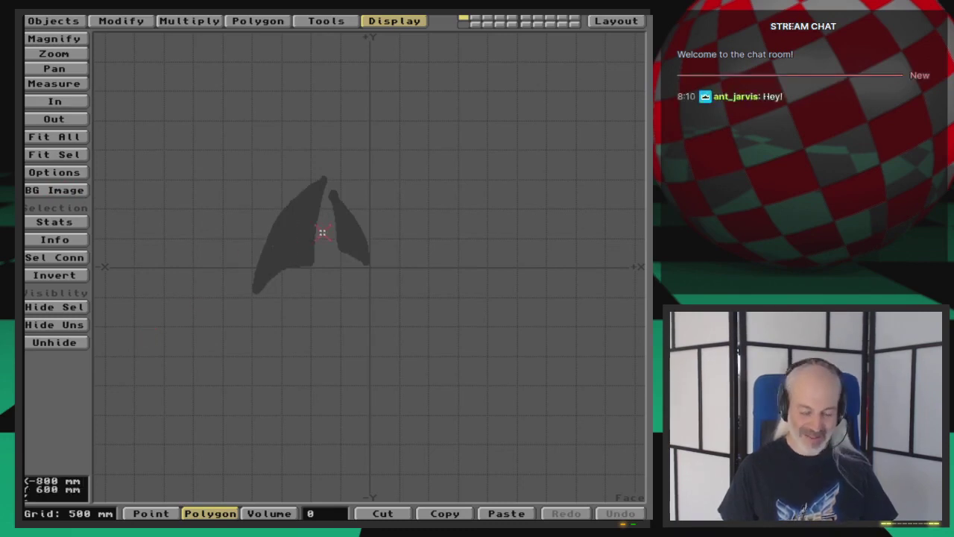
# Look through the view orientation choices in the display options, keeping the Single: Face layout.
pyautogui.press('g')
pyautogui.press('.')
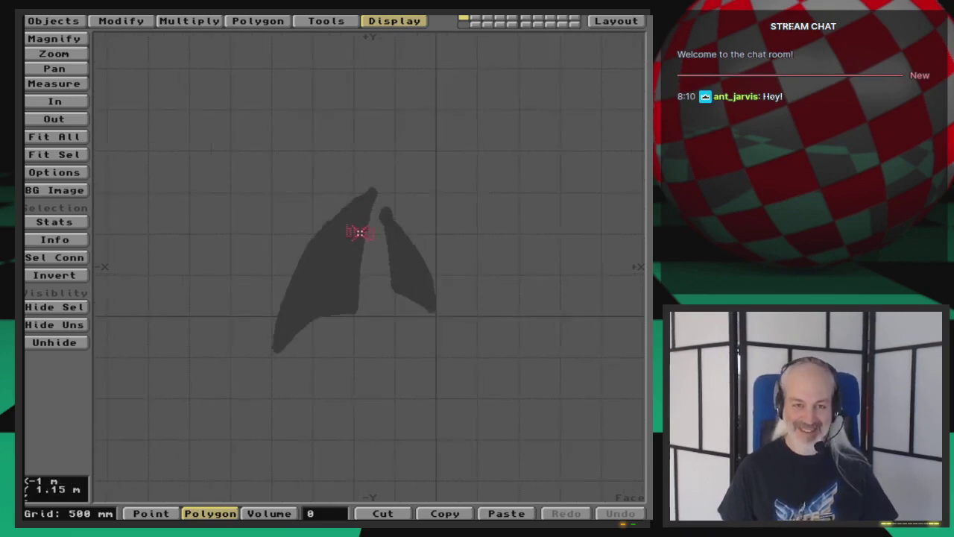
pyautogui.press('.')
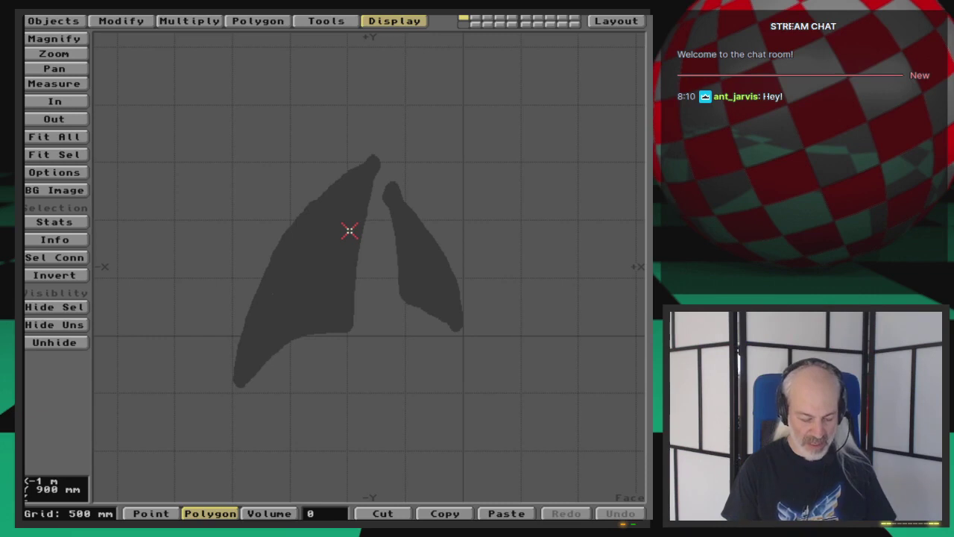
pyautogui.press('d')
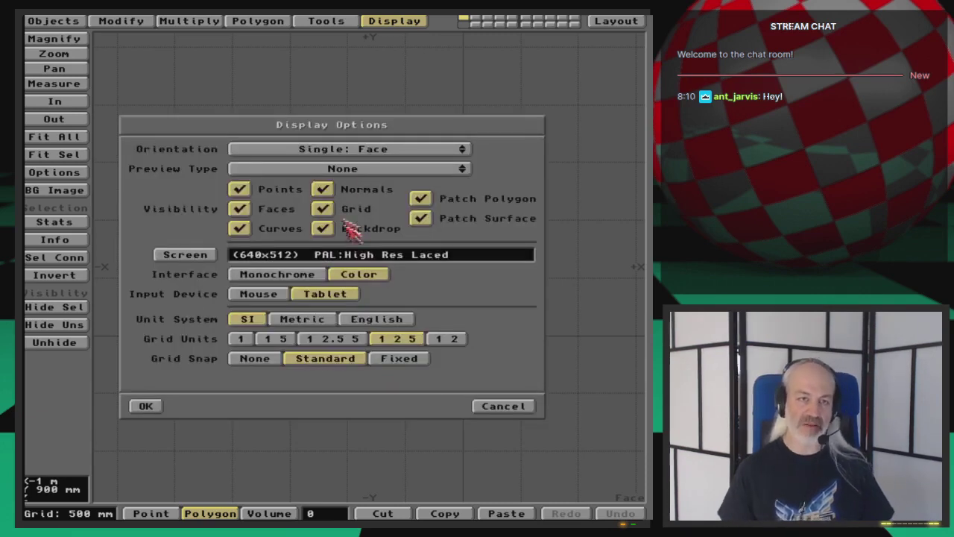
pyautogui.click(405, 151)
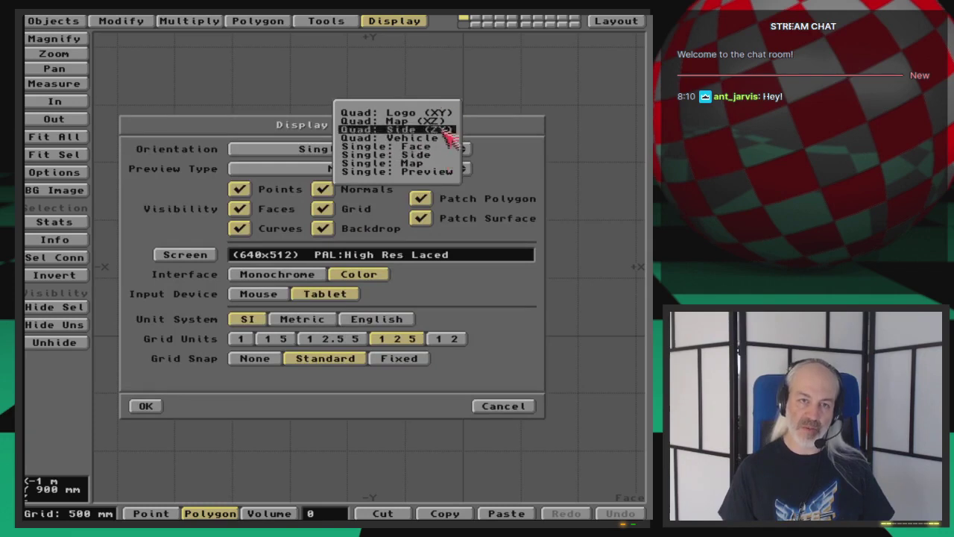
pyautogui.click(452, 389)
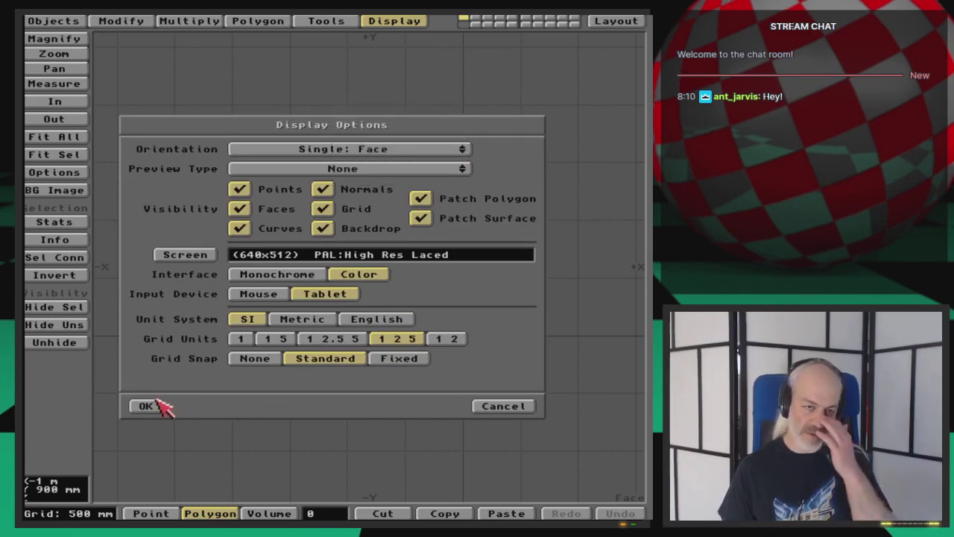
pyautogui.click(401, 159)
pyautogui.click(401, 159)
pyautogui.click(155, 408)
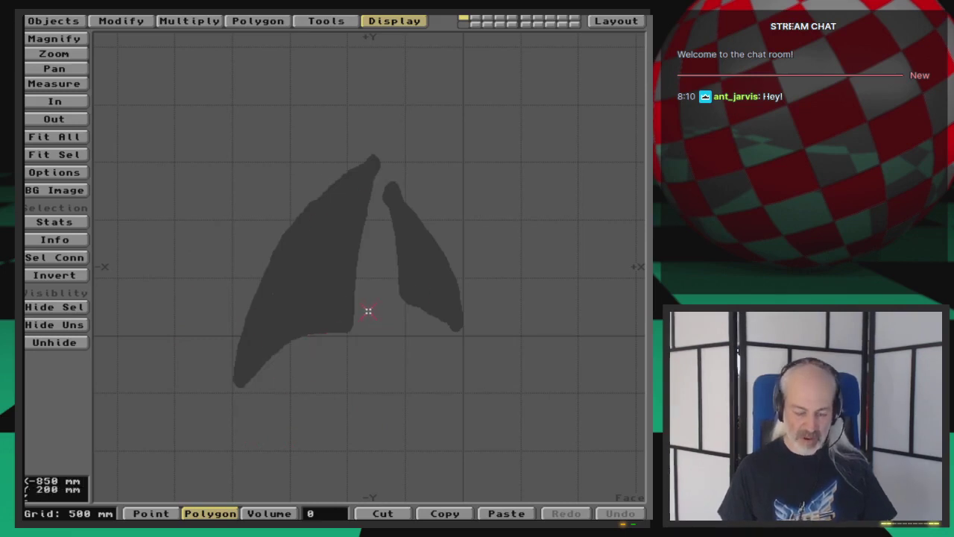
pyautogui.scroll(1, 368, 311)
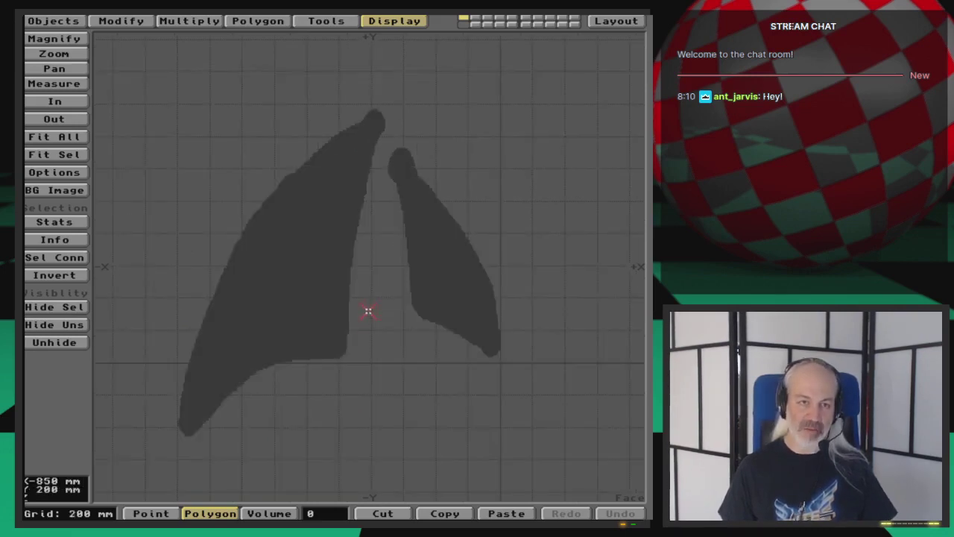
# Place points along the larger backdrop shape's outer curved edge, from its upper tip down to its lowest corner.
pyautogui.click(254, 24)
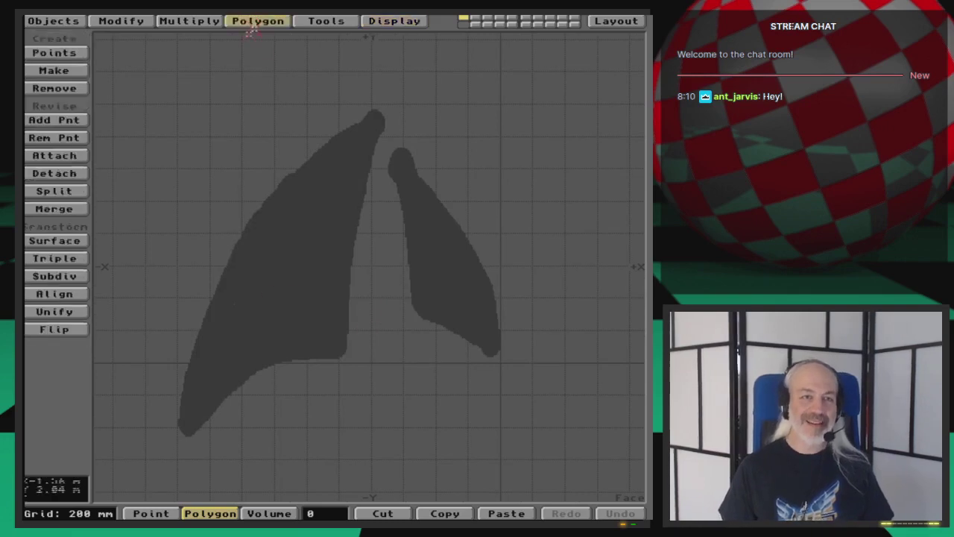
pyautogui.click(46, 47)
pyautogui.click(376, 111)
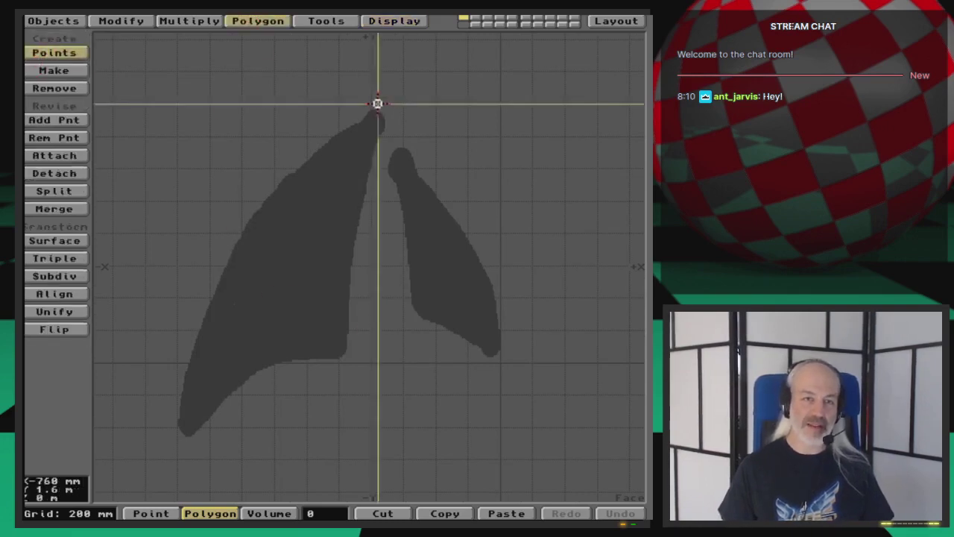
pyautogui.click(375, 111)
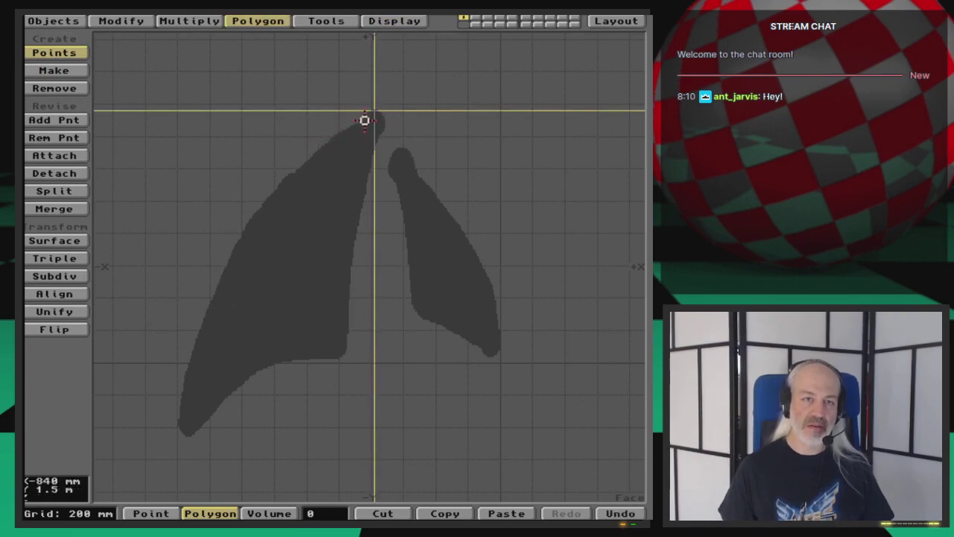
pyautogui.click(363, 123)
pyautogui.click(291, 175)
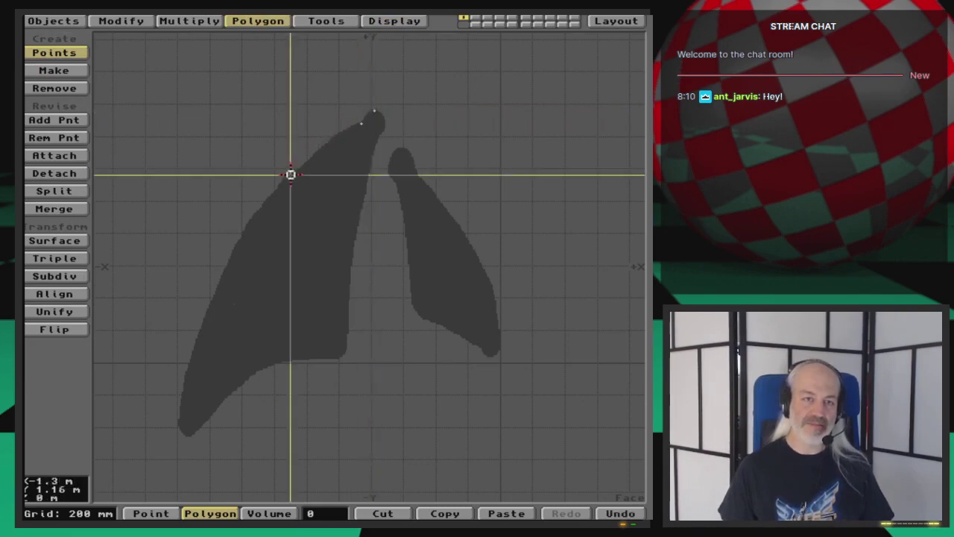
pyautogui.click(215, 289)
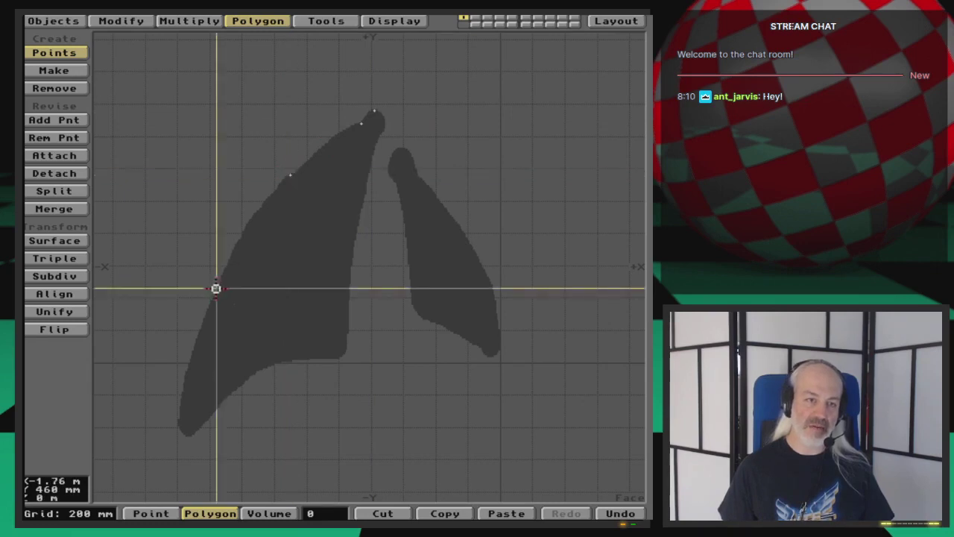
pyautogui.click(177, 421)
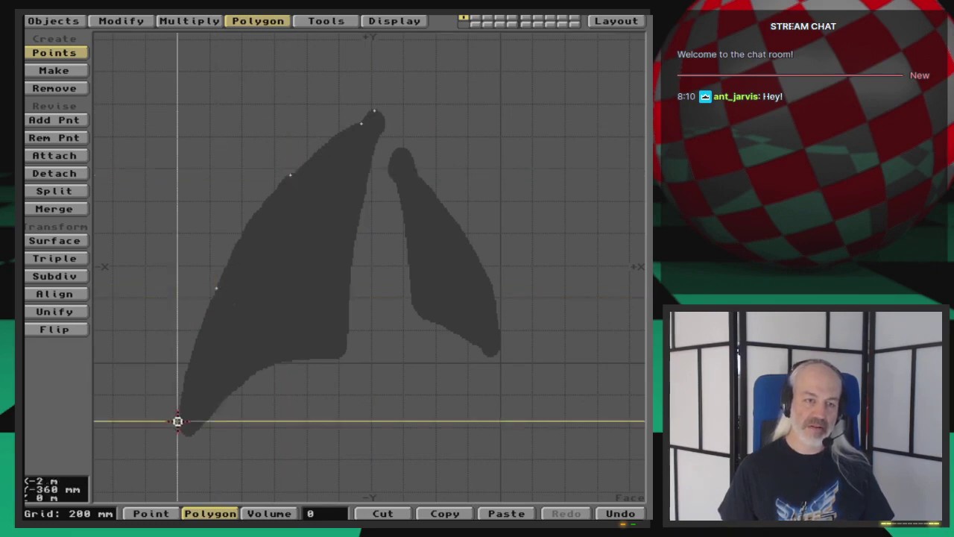
pyautogui.click(188, 436)
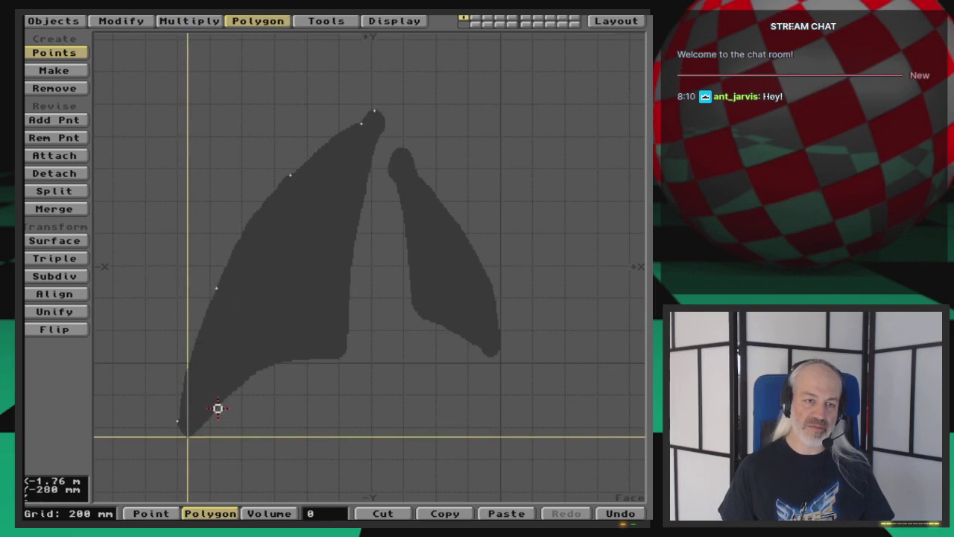
# Continue placing points along the larger shape's lower edge, around its inner corner and up its inner edge towards the tip.
pyautogui.click(202, 425)
pyautogui.click(256, 373)
pyautogui.click(303, 359)
pyautogui.click(344, 356)
pyautogui.click(348, 349)
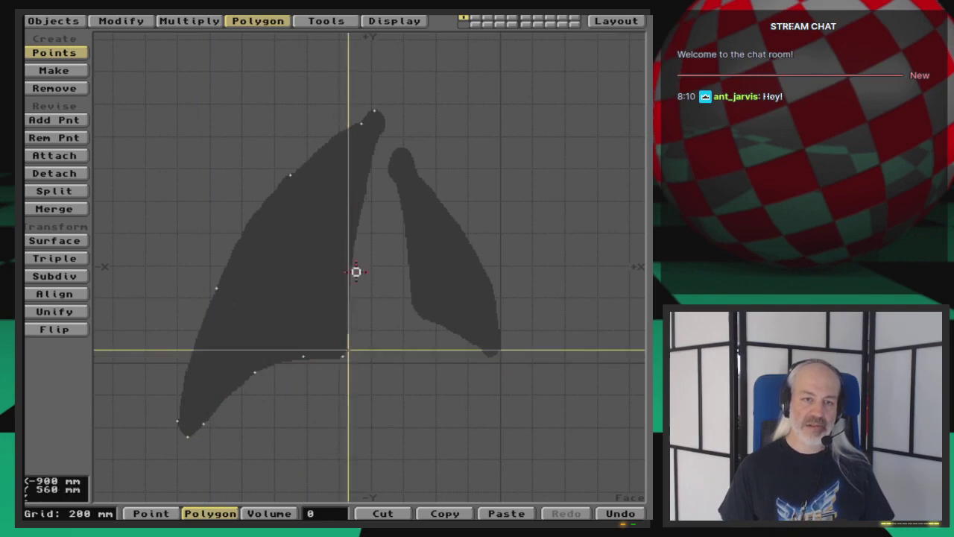
pyautogui.click(352, 267)
pyautogui.click(381, 135)
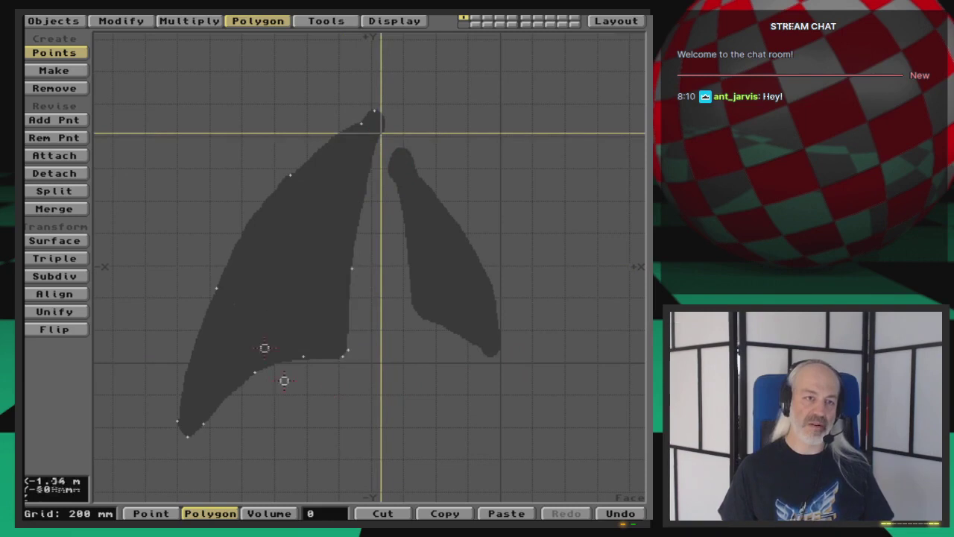
# Connect the traced points into a closed curve around the larger shape and select the curve in Polygon mode.
pyautogui.press('space')
pyautogui.hotkey('ctrl', 'j')
pyautogui.press('space')
pyautogui.press('space')
pyautogui.hotkey('ctrl', 'j')
pyautogui.press('space')
pyautogui.press('p')
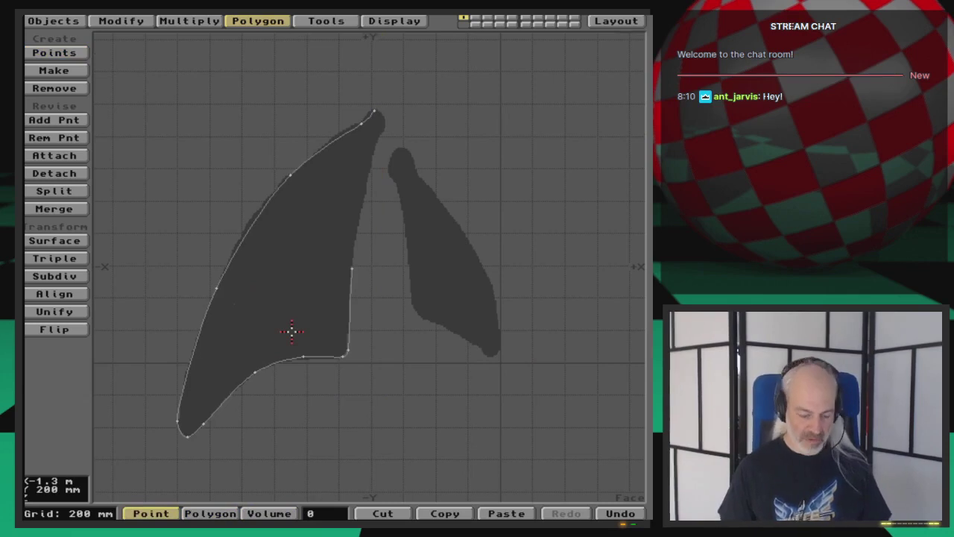
pyautogui.press('u')
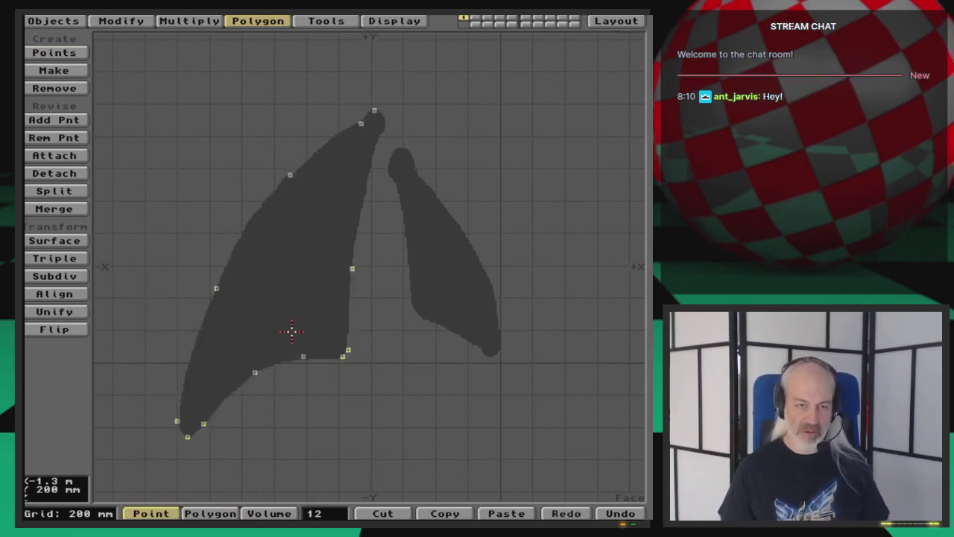
pyautogui.press('p')
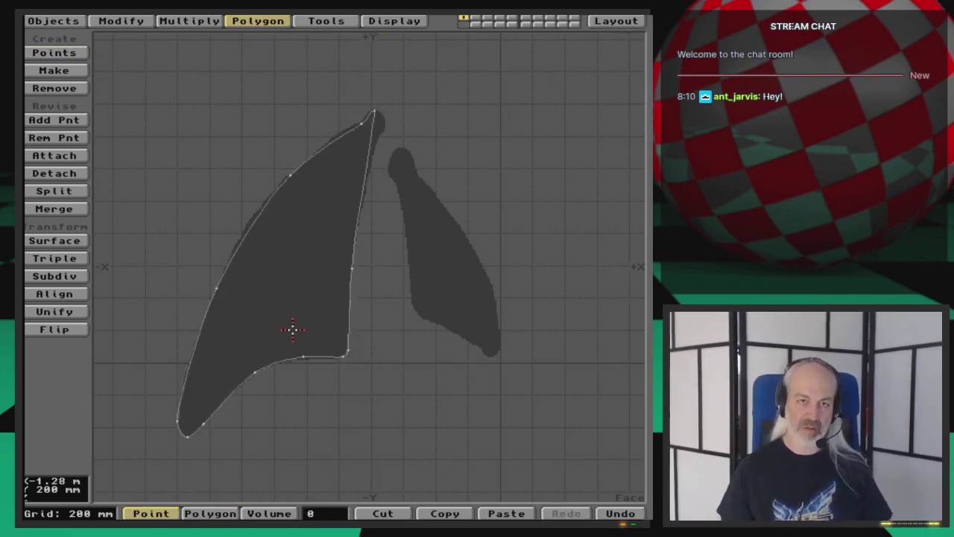
pyautogui.press('space')
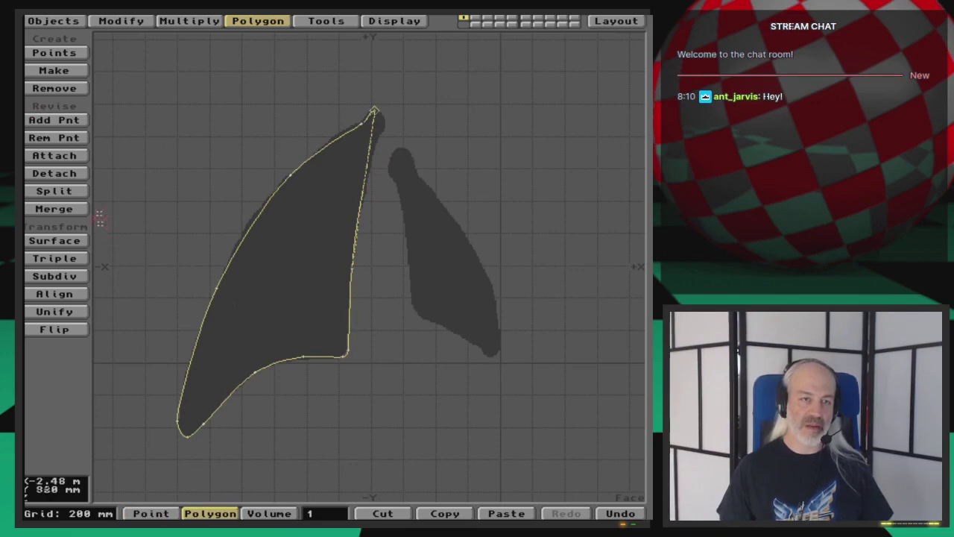
pyautogui.click(351, 21)
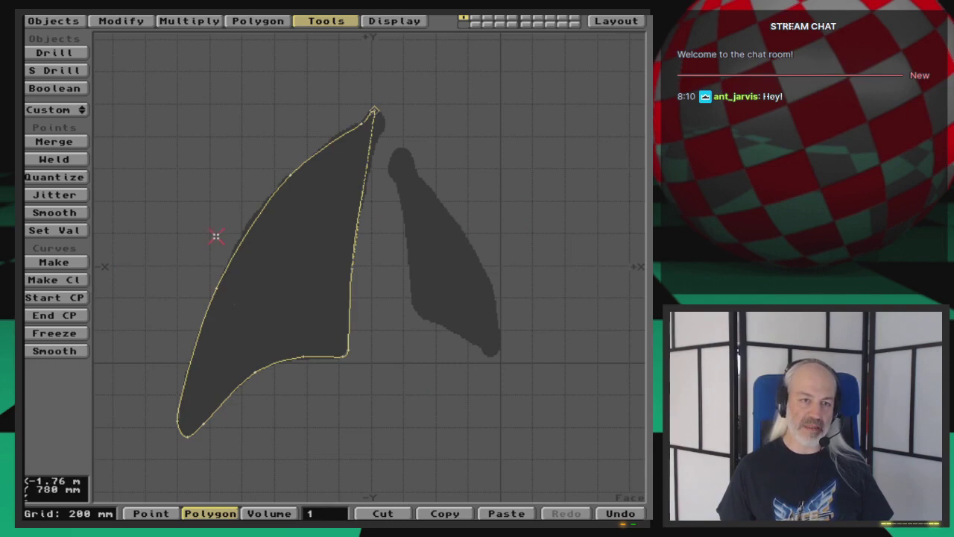
# Add a point to the curve's inner edge just below the tip and move it onto the backdrop outline.
pyautogui.press('.')
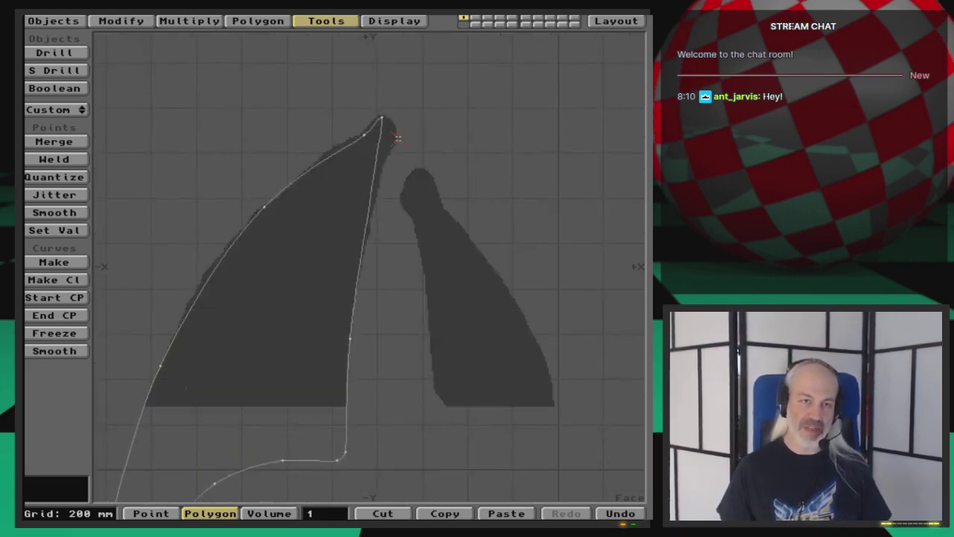
pyautogui.press('F4')
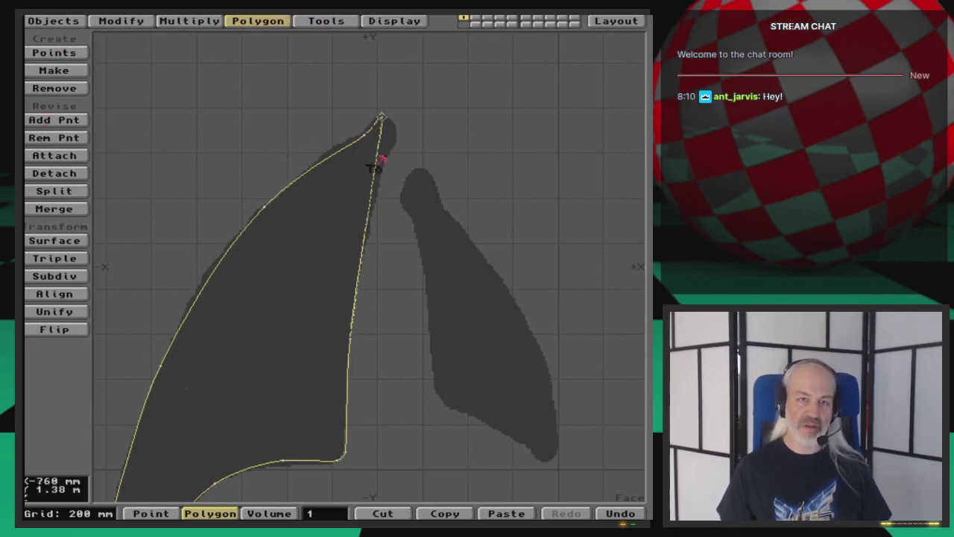
pyautogui.hotkey('ctrl', 'space')
pyautogui.press('space')
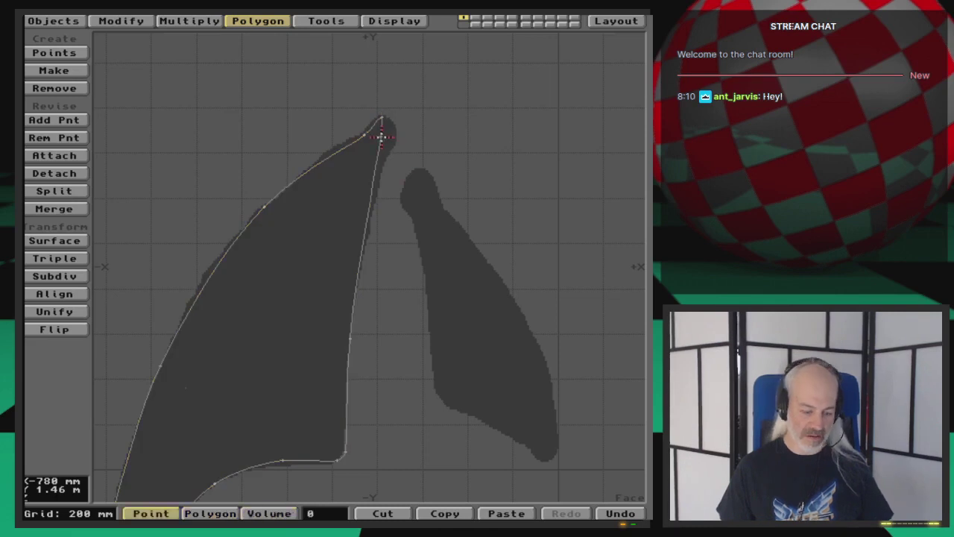
pyautogui.hotkey('ctrl', 't')
pyautogui.moveTo(381, 137); pyautogui.dragTo(386, 155)
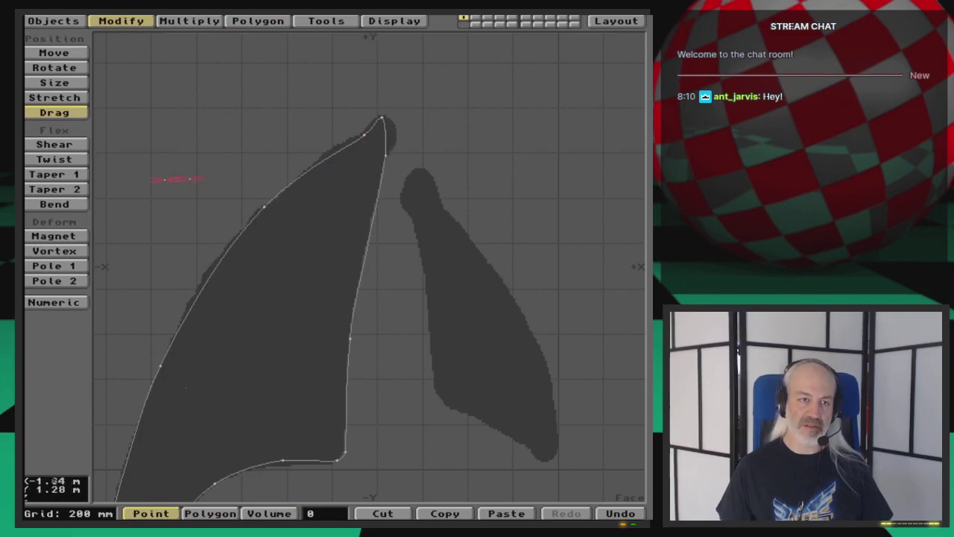
# Add another point between the tip and the previously added point, and move it outward to follow the rounded tip.
pyautogui.click(311, 21)
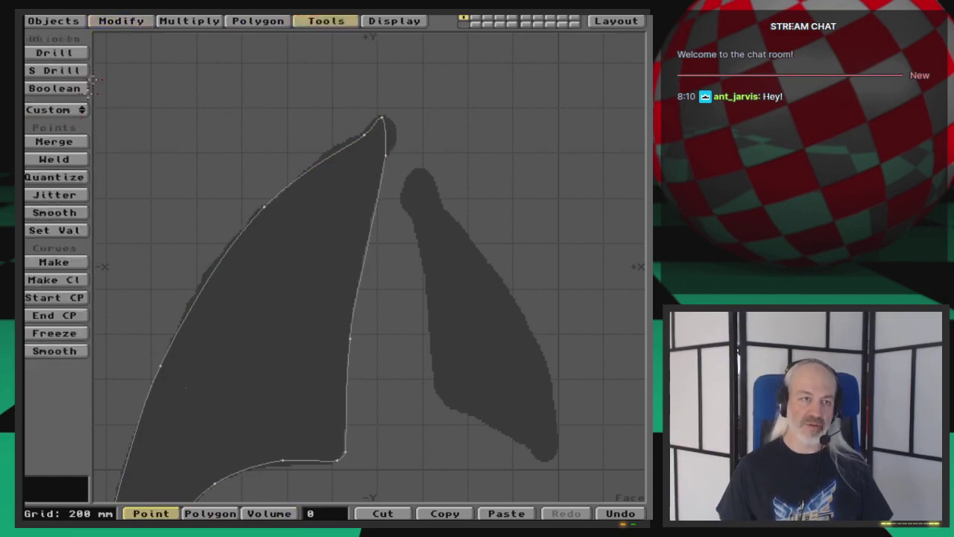
pyautogui.press('F4')
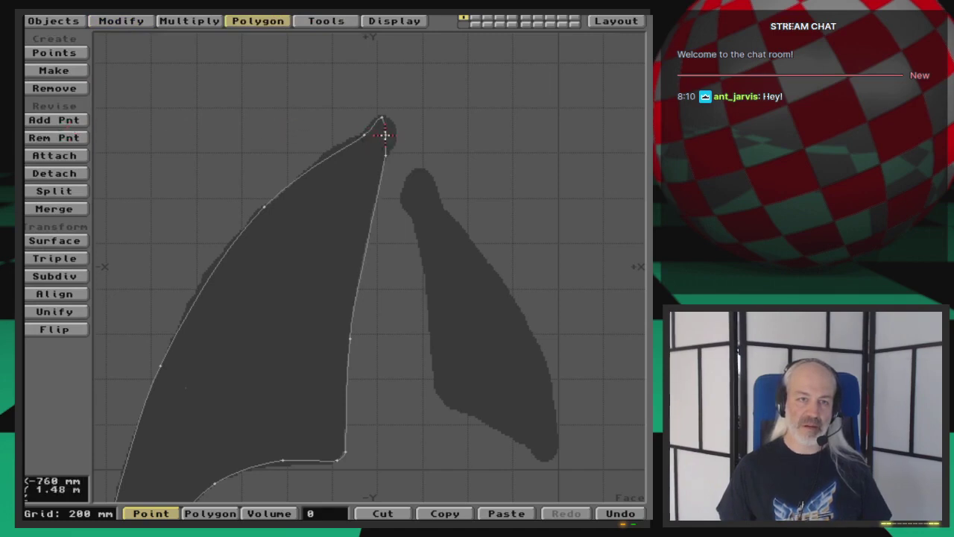
pyautogui.press('space')
pyautogui.press('space')
pyautogui.press('space')
pyautogui.hotkey('ctrl', 't')
pyautogui.moveTo(388, 135); pyautogui.dragTo(396, 122)
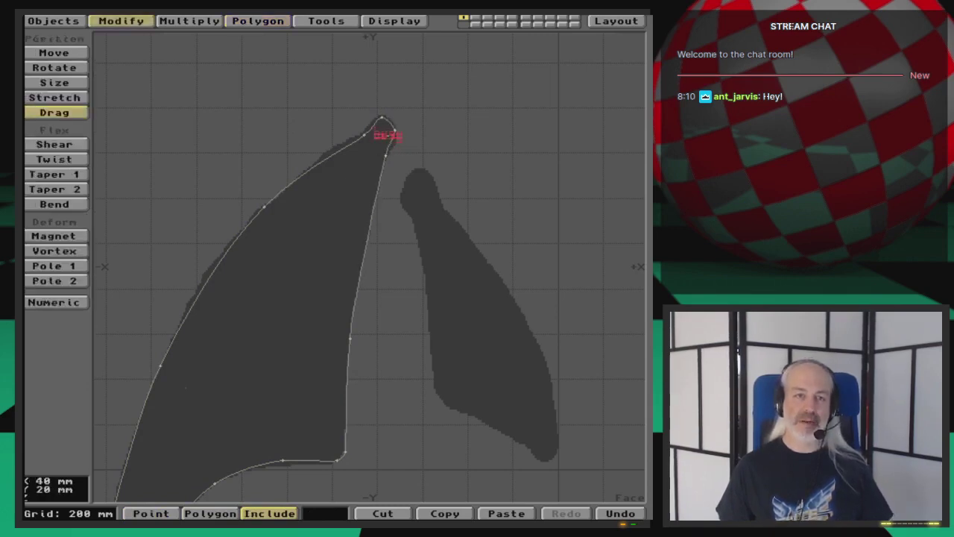
# Fit the whole curve in view and set the view orientation to Quad: Logo (XY).
pyautogui.press('space')
pyautogui.press('a')
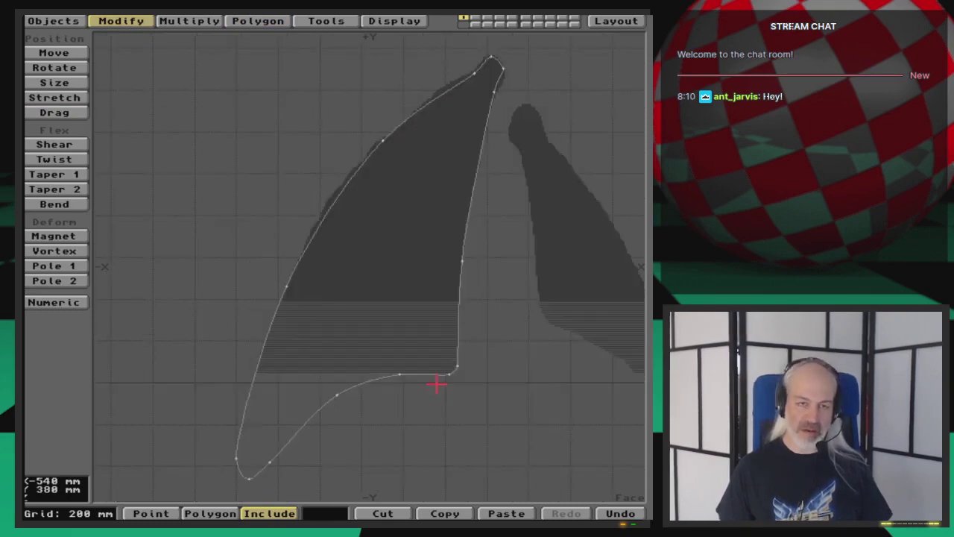
pyautogui.press('d')
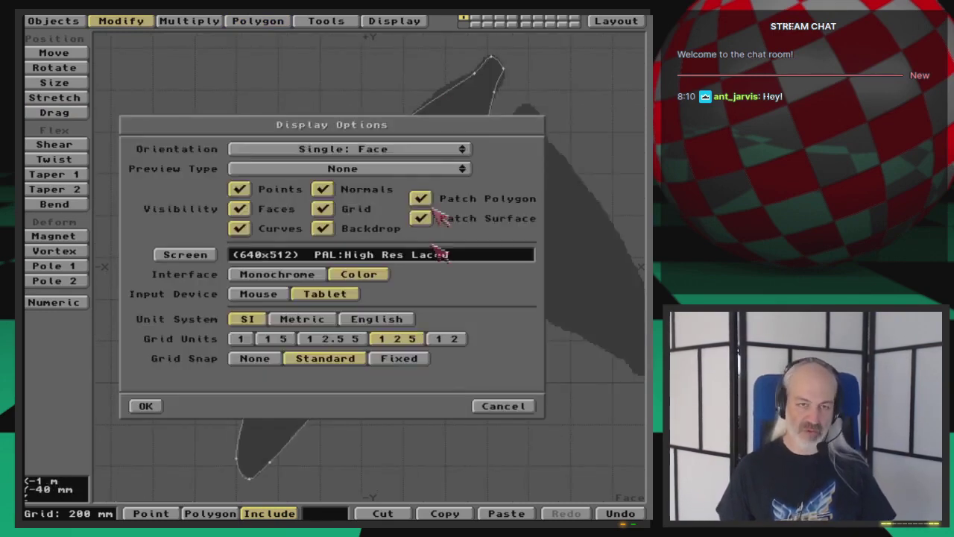
pyautogui.click(439, 151)
pyautogui.moveTo(439, 141); pyautogui.dragTo(429, 118)
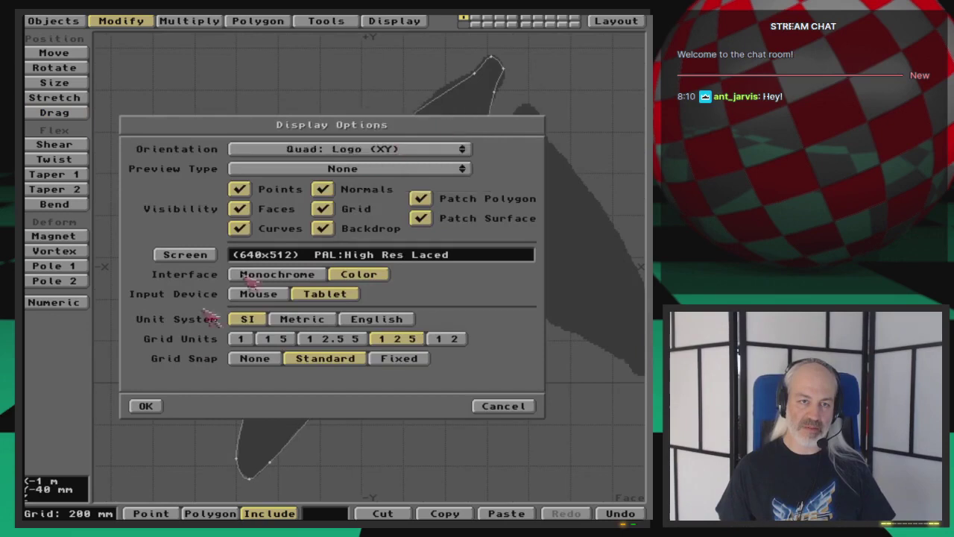
pyautogui.click(147, 405)
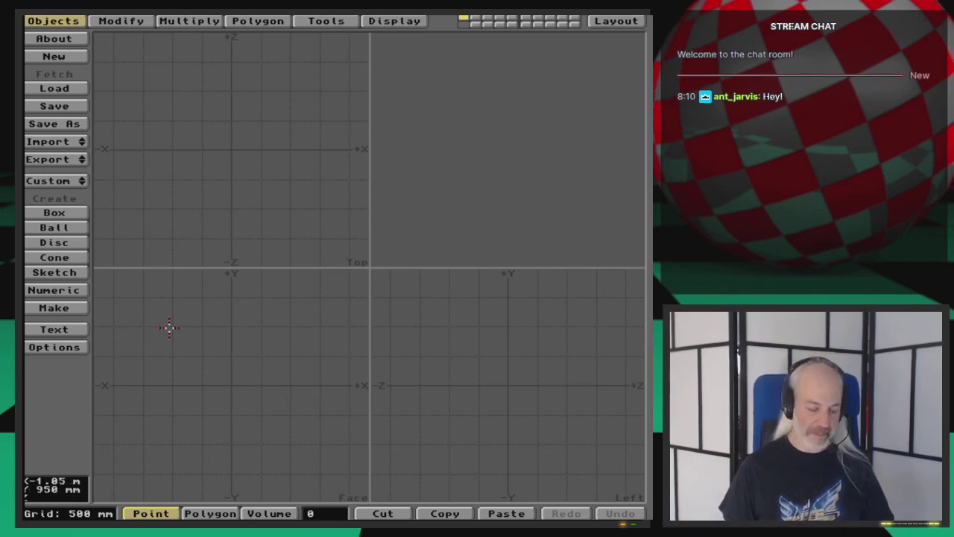
# Draw a box outline about 3 m wide, 2.45 m high and 2 m deep around the origin.
pyautogui.click(52, 214)
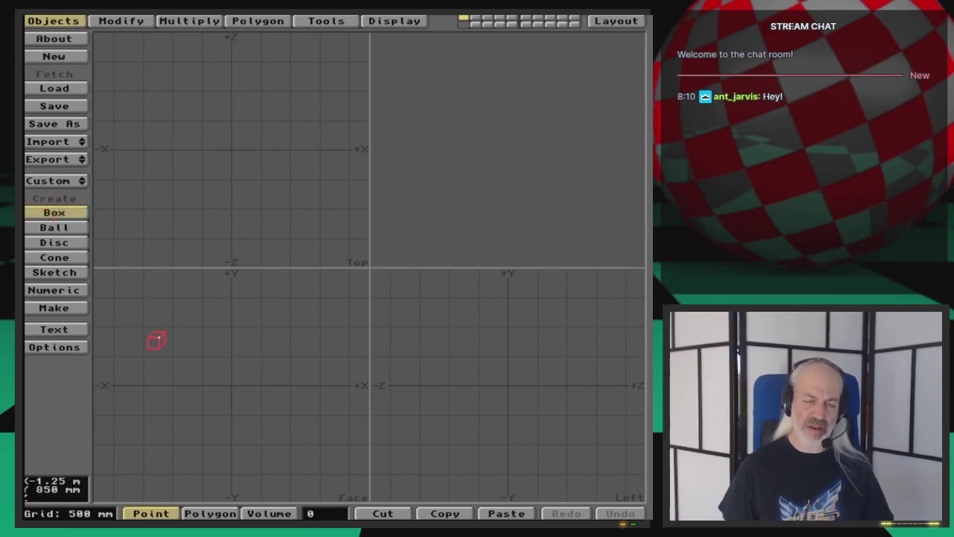
pyautogui.moveTo(152, 330); pyautogui.dragTo(320, 475)
pyautogui.moveTo(169, 107); pyautogui.dragTo(141, 93)
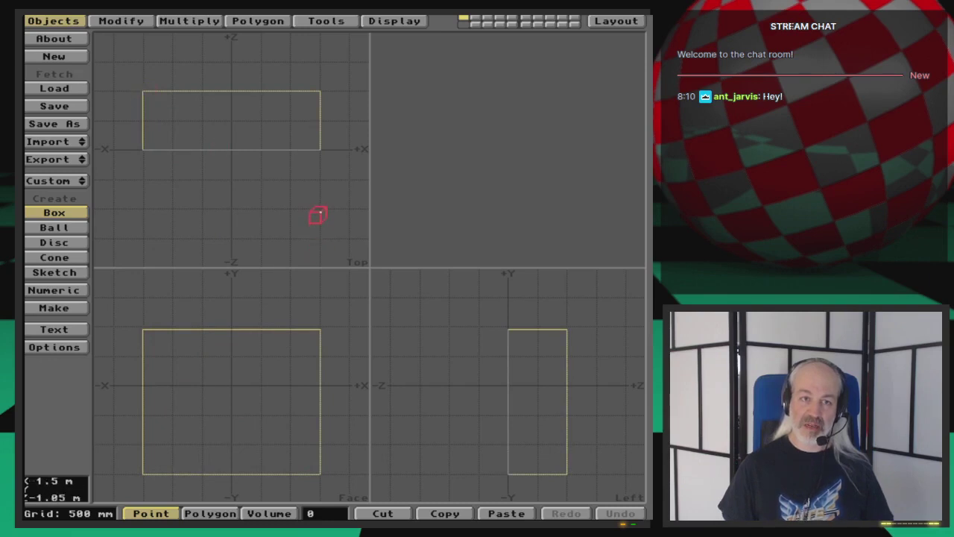
pyautogui.moveTo(318, 214); pyautogui.dragTo(317, 214)
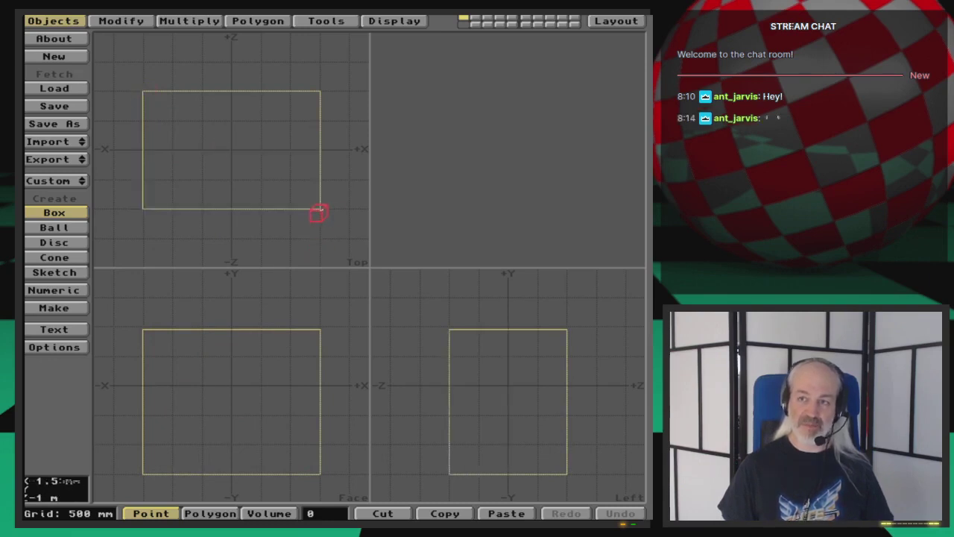
# Set the box's segments to 3 in X, Y and Z, create the box, and fit it in the views.
pyautogui.press('n')
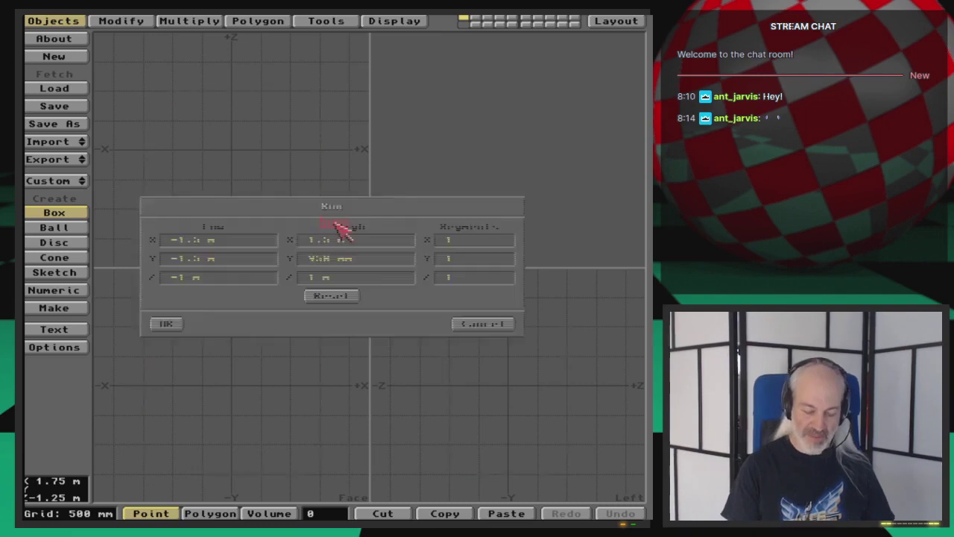
pyautogui.click(464, 241)
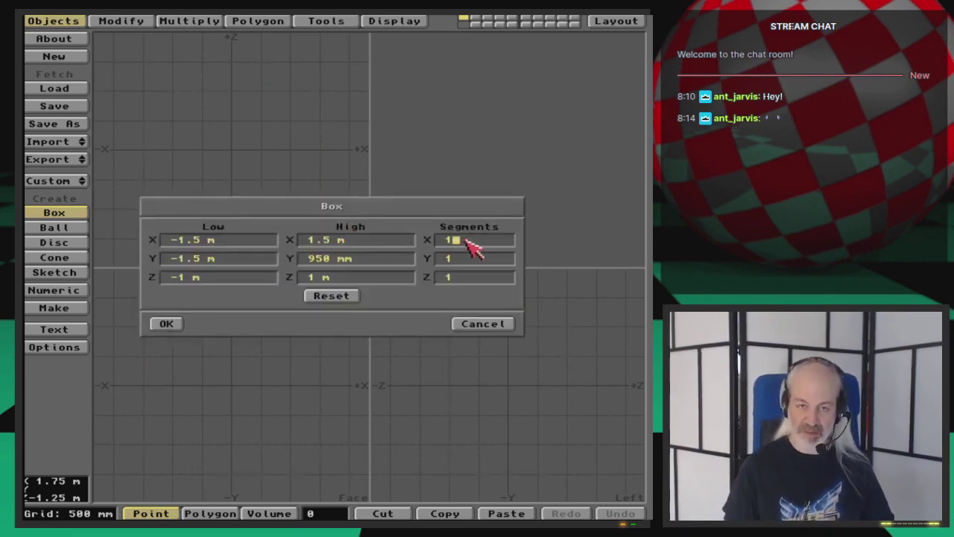
pyautogui.press('BackSpace')
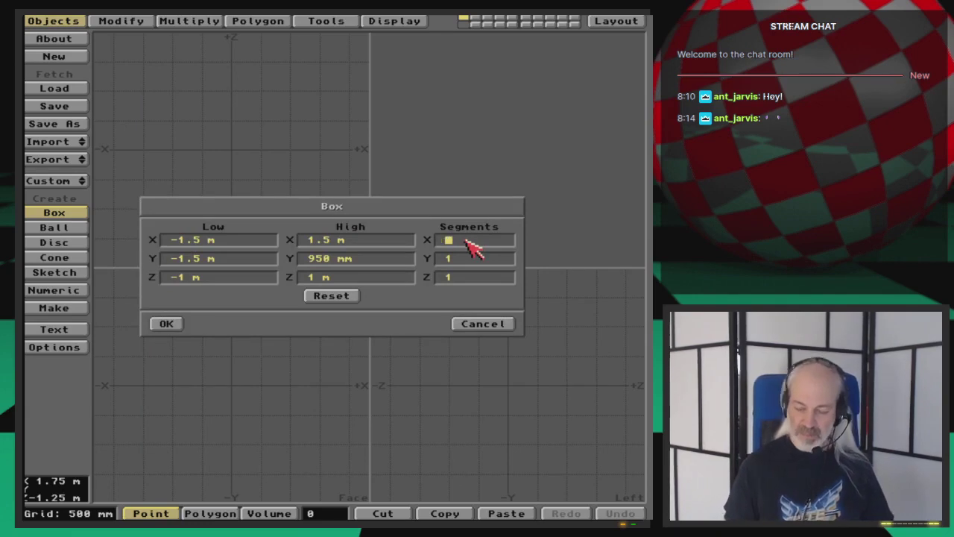
pyautogui.write('4')
pyautogui.press('Return')
pyautogui.write('4')
pyautogui.press('Return')
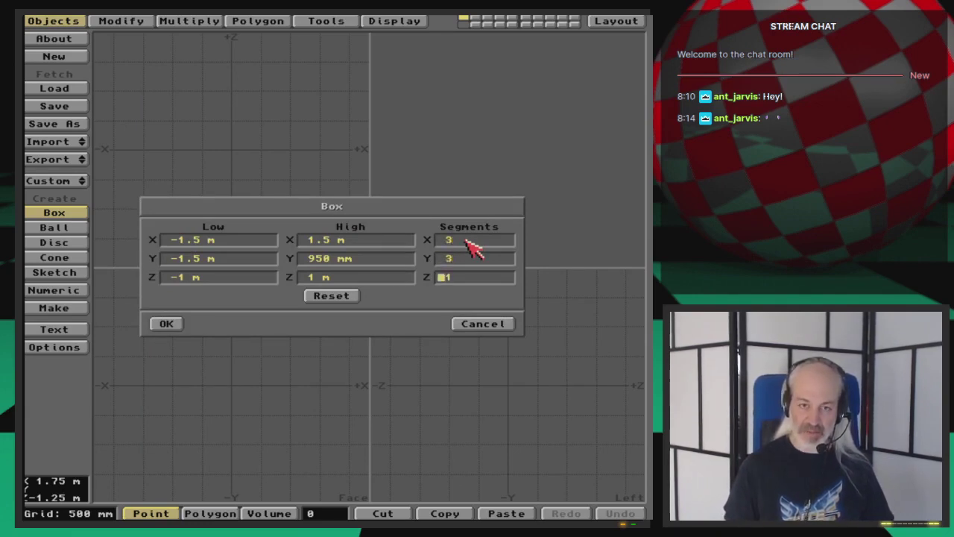
pyautogui.write('4')
pyautogui.press('Return')
pyautogui.press('Return')
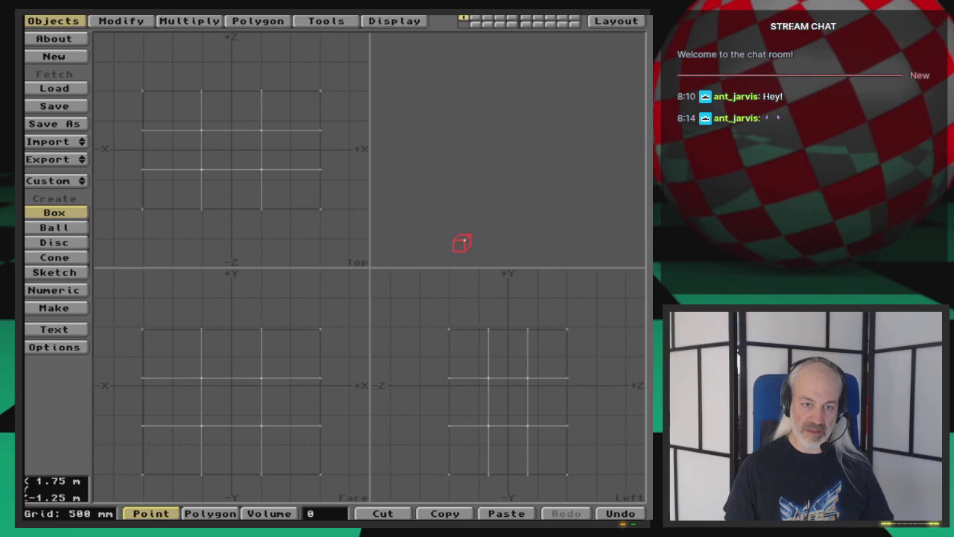
pyautogui.press('space')
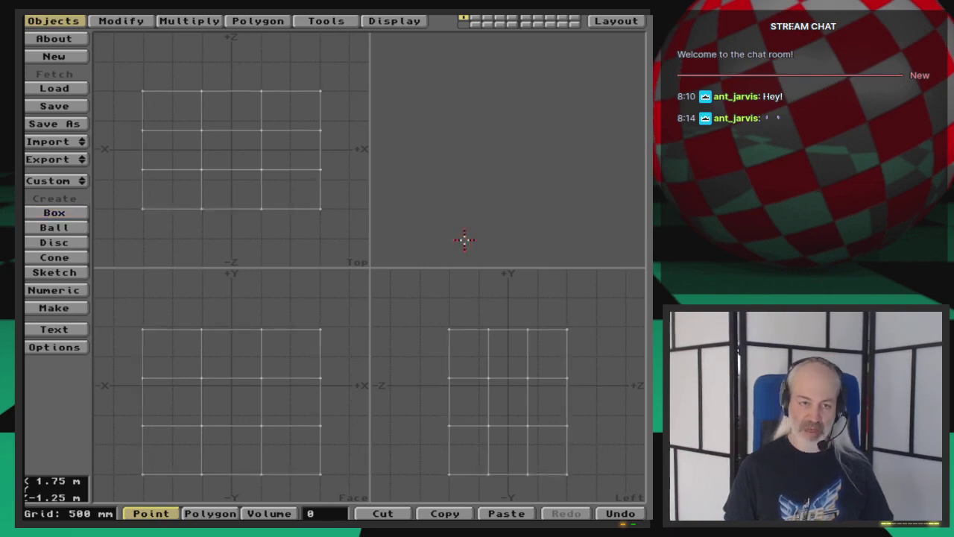
pyautogui.press('a')
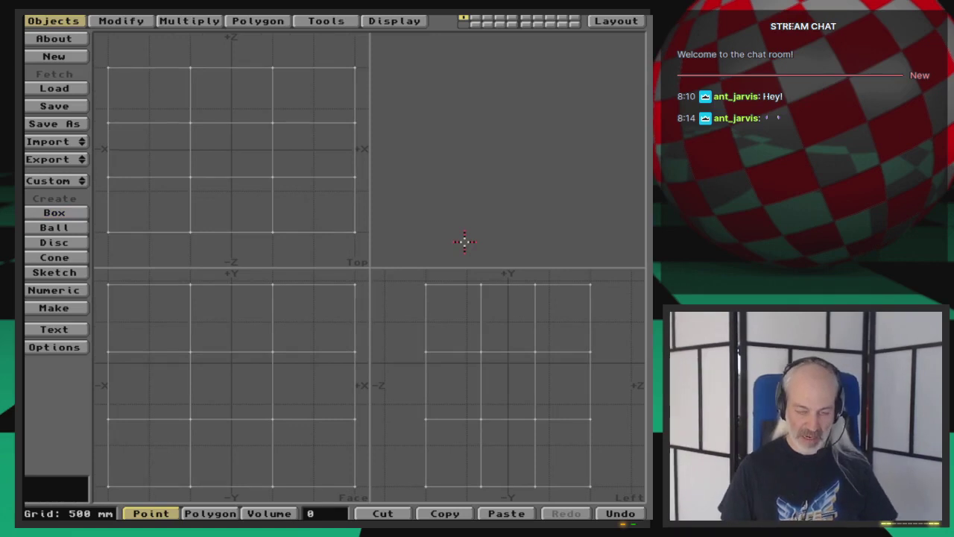
# Convert the whole segmented box to a smooth MetaNURBS surface.
pyautogui.press(',')
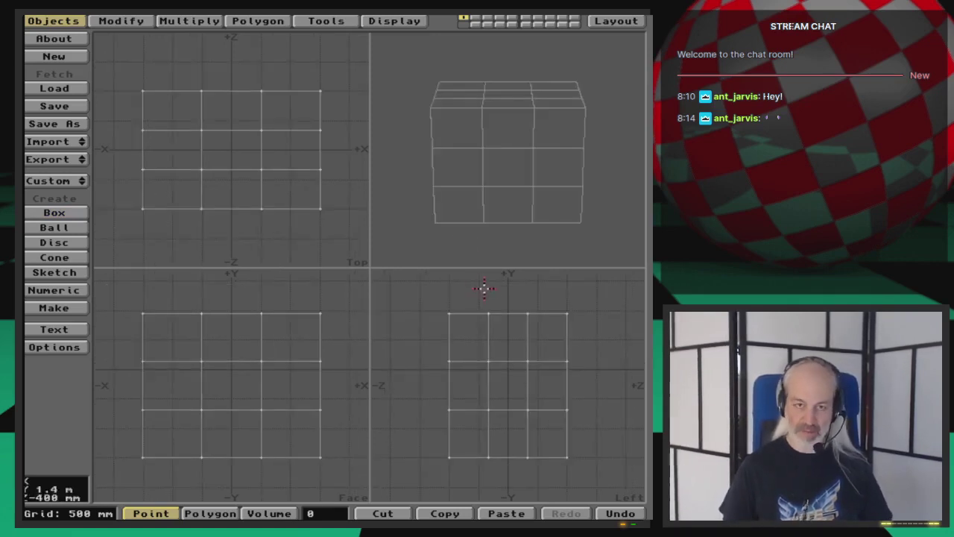
pyautogui.moveTo(598, 144); pyautogui.dragTo(498, 179)
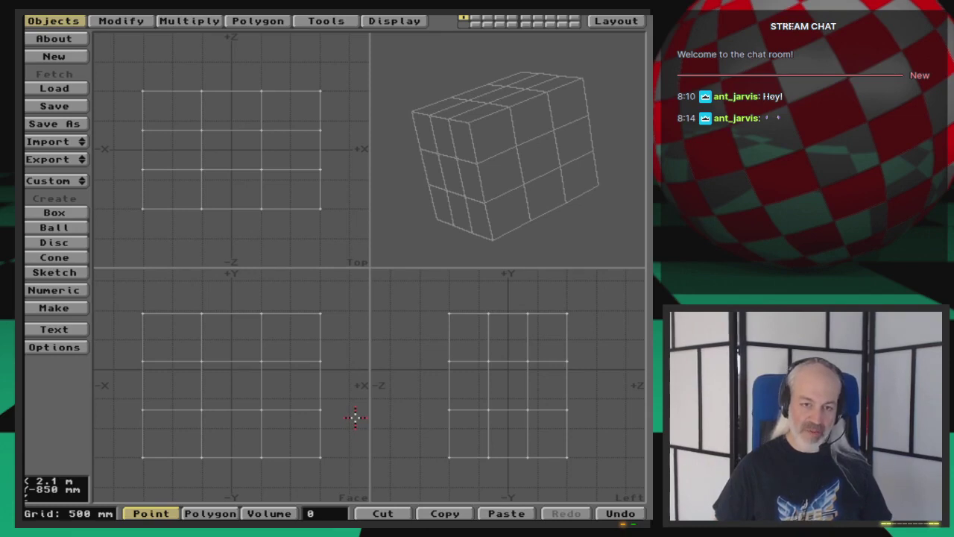
pyautogui.press('Tab')
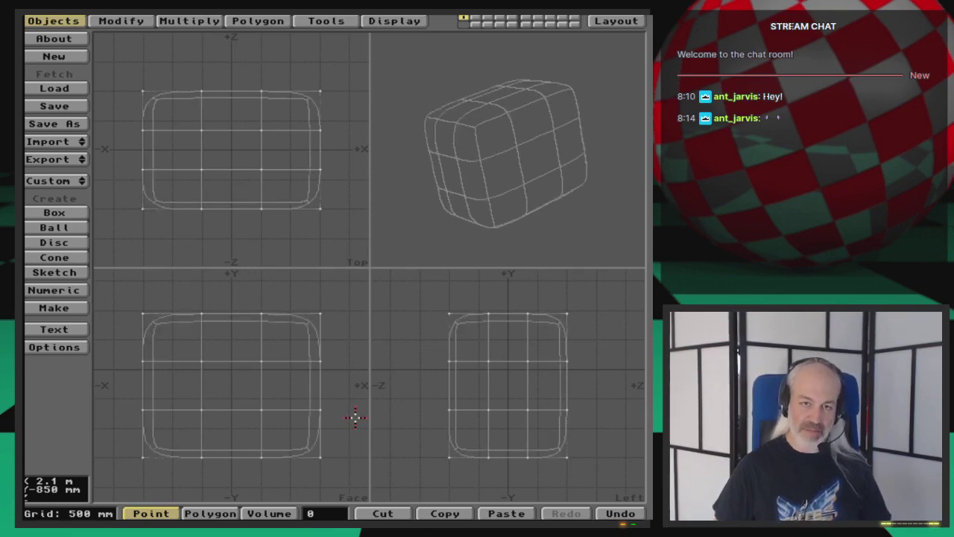
pyautogui.moveTo(512, 110); pyautogui.dragTo(541, 149)
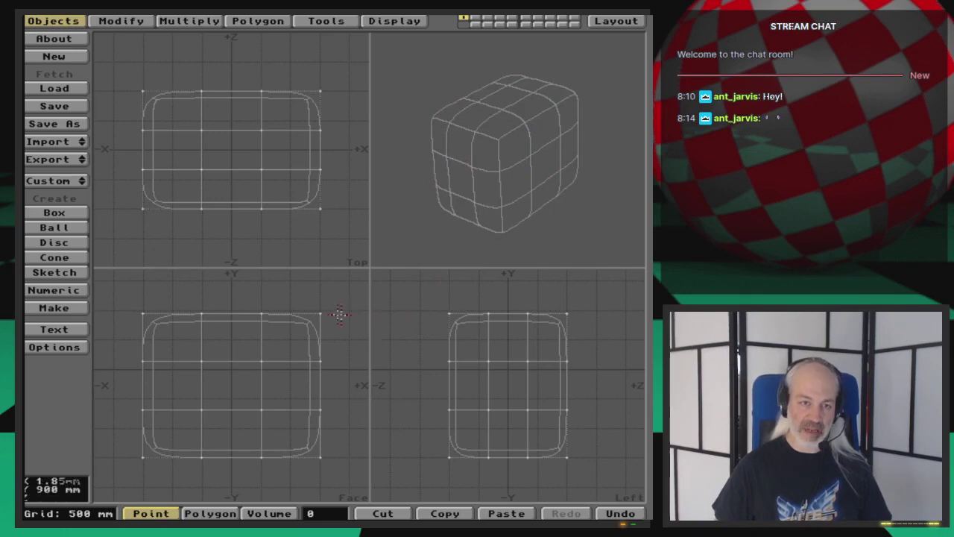
# Start a bevel on all of the smoothed box's polygons and set the inset to 0.
pyautogui.press(',')
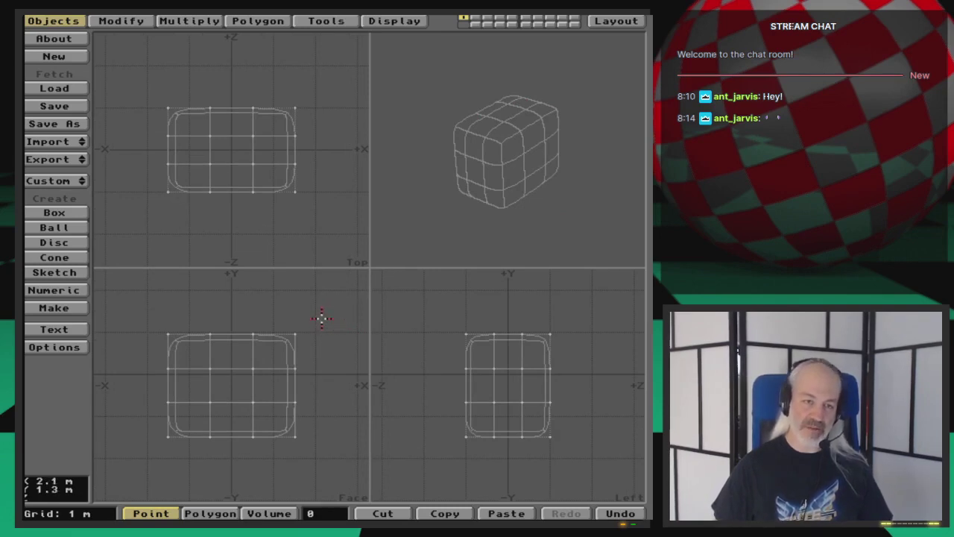
pyautogui.press('b')
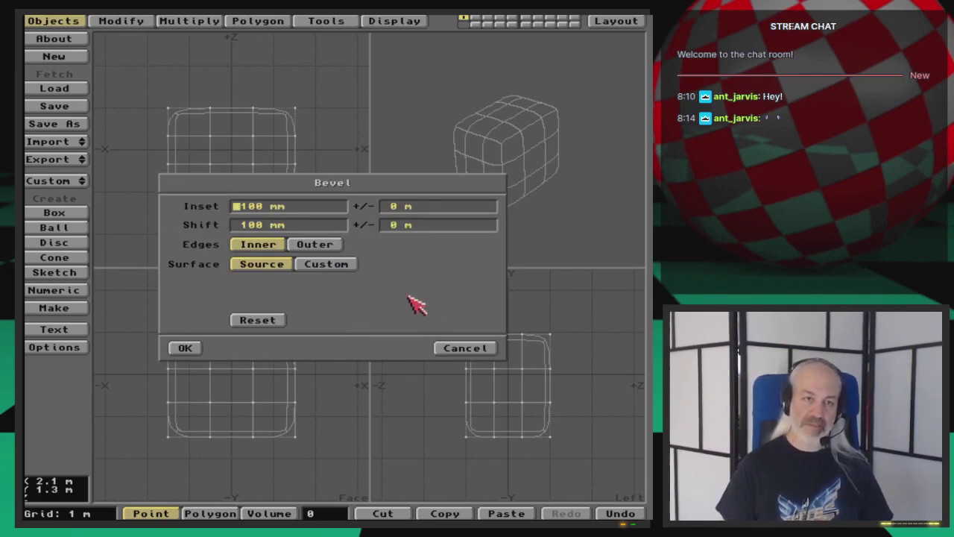
pyautogui.press('Delete')
pyautogui.press('Delete')
pyautogui.press('Delete')
pyautogui.press('Delete')
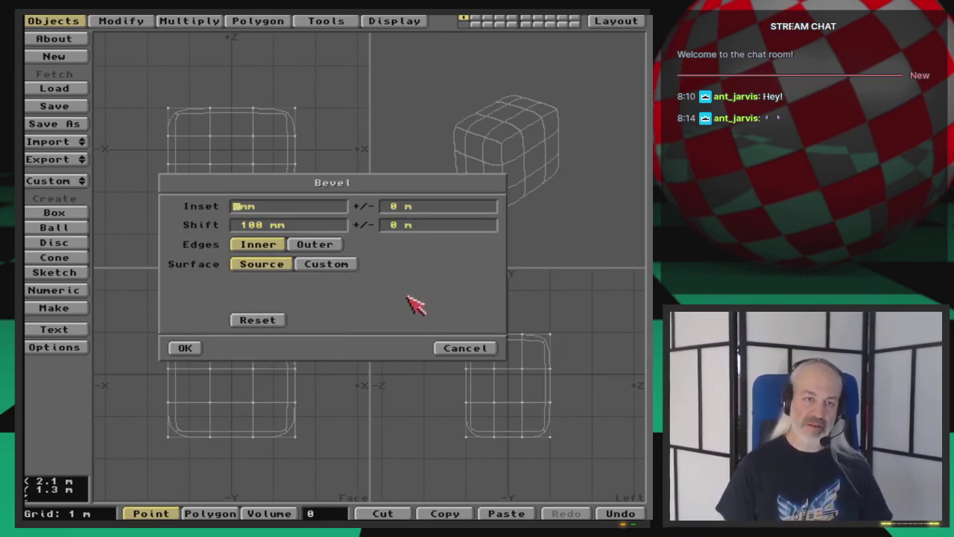
pyautogui.write('0')
pyautogui.press('Tab')
pyautogui.press('Tab')
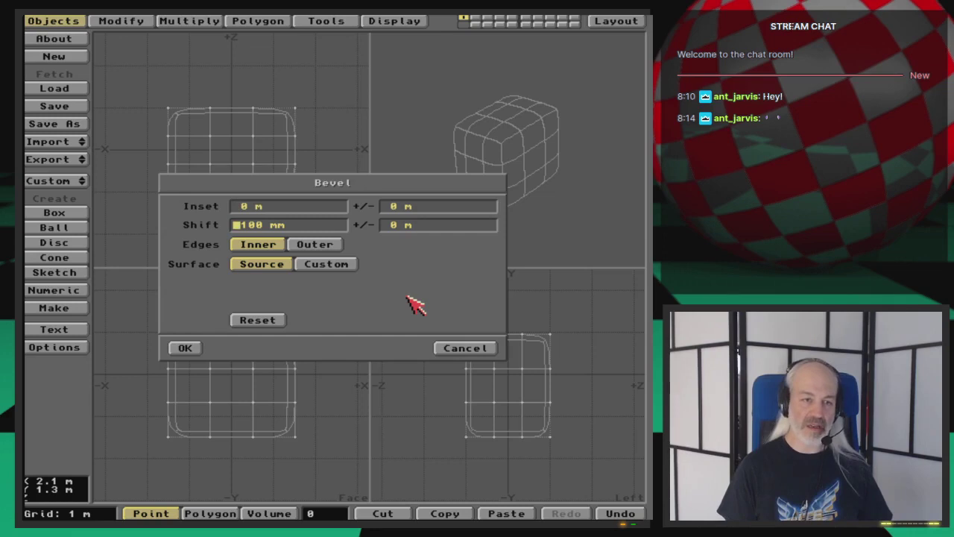
# Set the bevel's shift to 250 mm with a random variation of 150 mm, and apply it to the box.
pyautogui.write('250m')
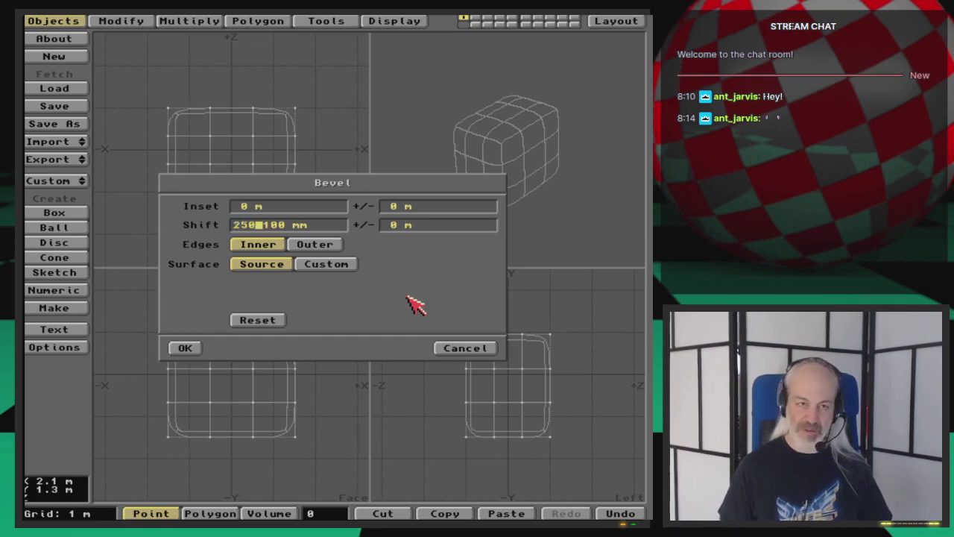
pyautogui.press('Delete')
pyautogui.press('Delete')
pyautogui.press('Delete')
pyautogui.press('Delete')
pyautogui.press('Tab')
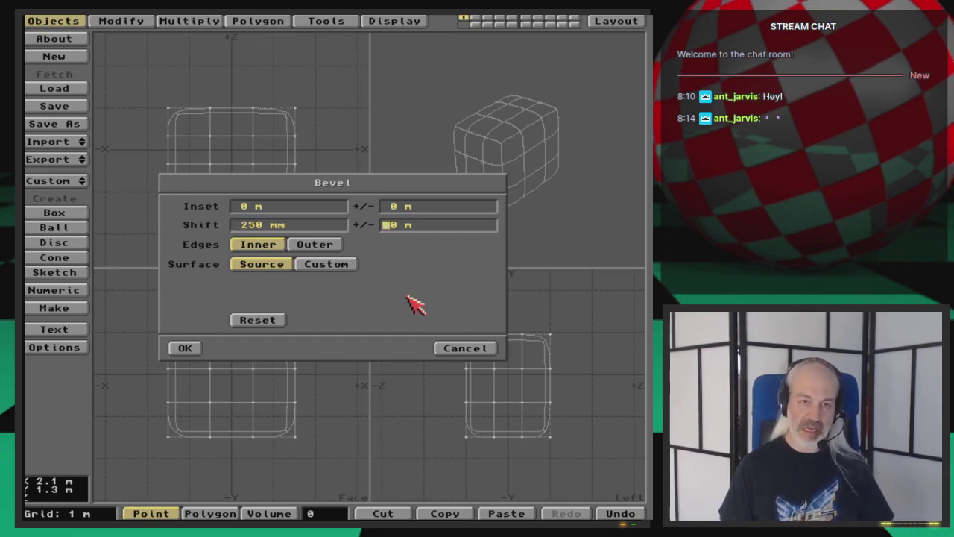
pyautogui.write('150mm')
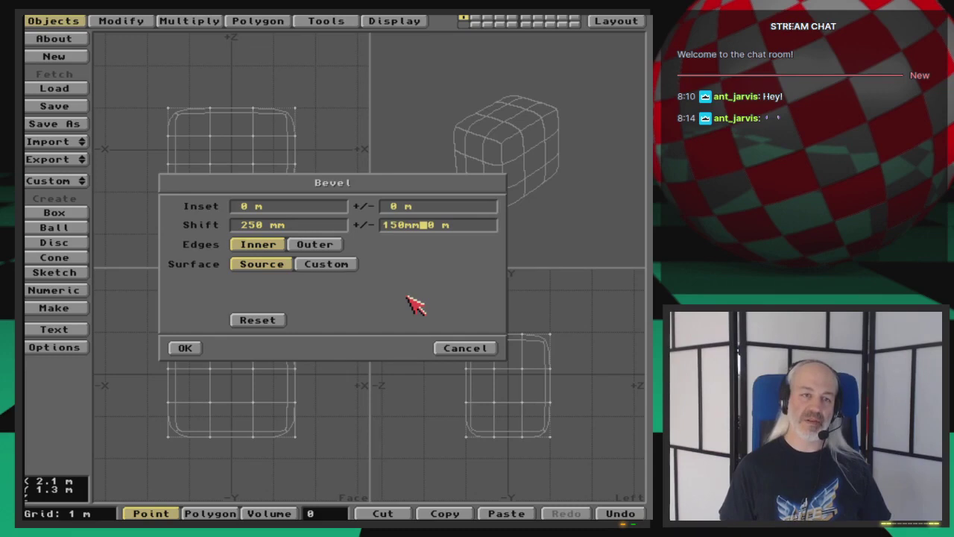
pyautogui.press('Return')
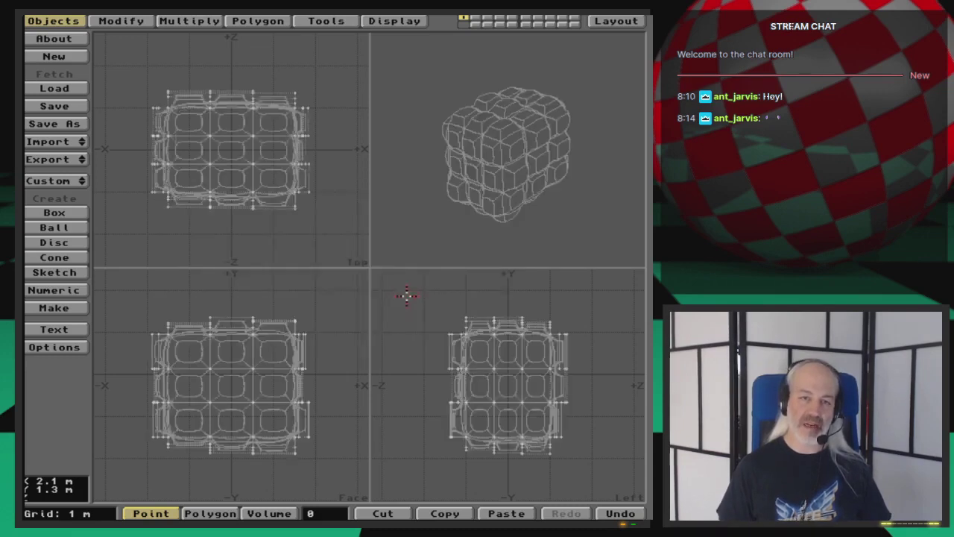
# Undo the bevel and apply it again with the shift variation set to 300 mm.
pyautogui.press('u')
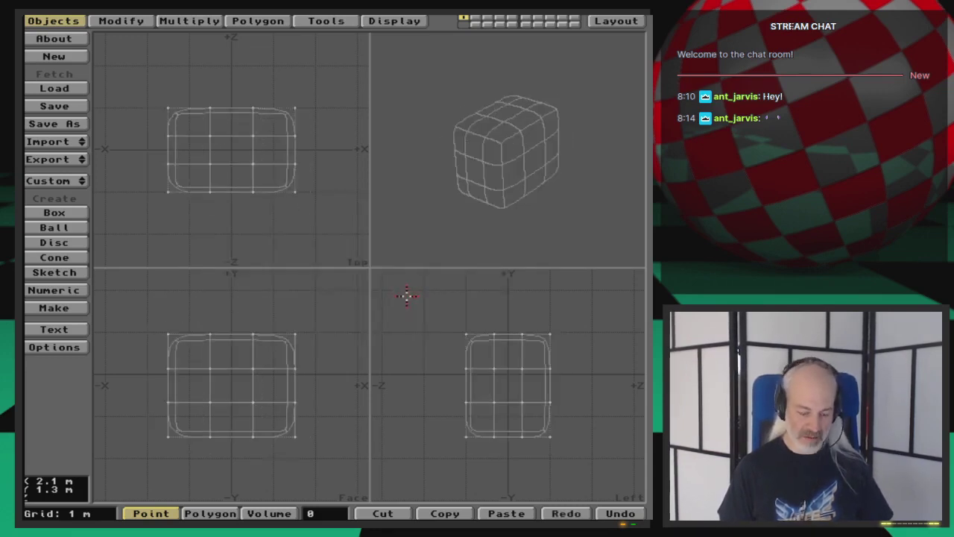
pyautogui.press('b')
pyautogui.press('Tab')
pyautogui.press('Tab')
pyautogui.press('Tab')
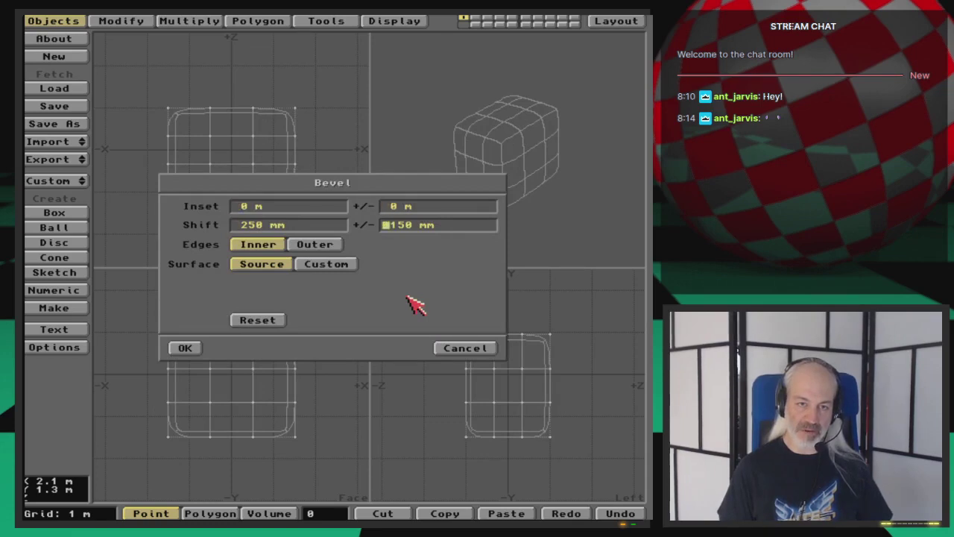
pyautogui.write('300')
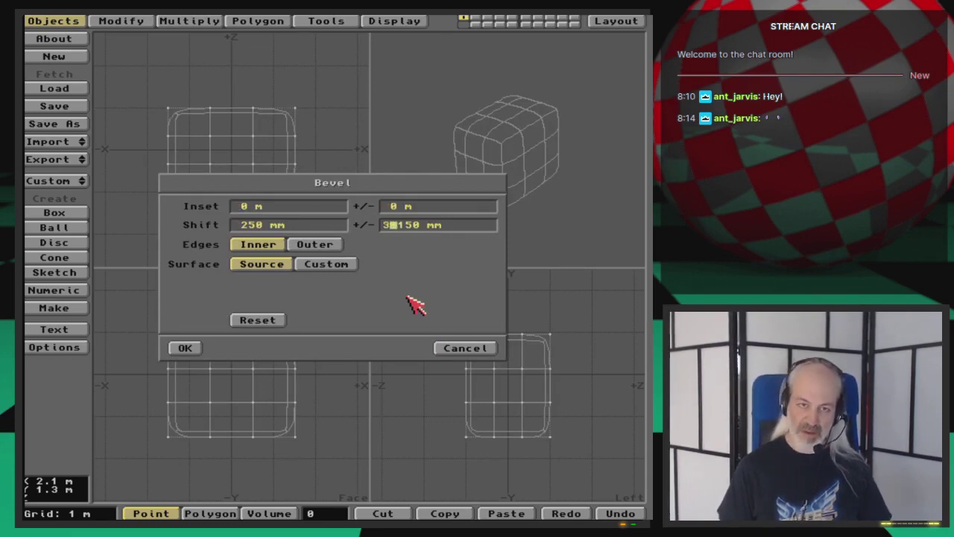
pyautogui.write('mm')
pyautogui.press('Return')
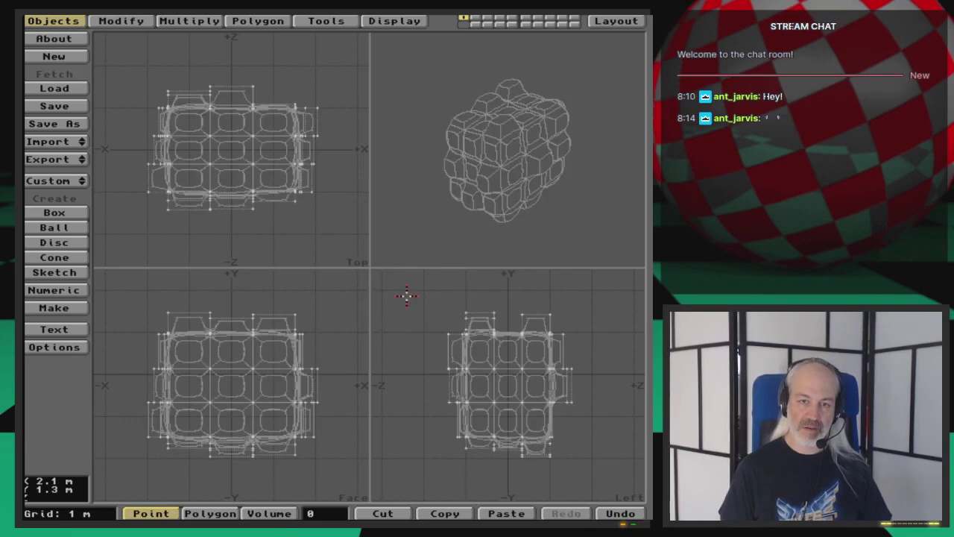
# Undo the bevel made with the 300 mm shift variation.
pyautogui.press('.')
pyautogui.moveTo(522, 156); pyautogui.dragTo(549, 182)
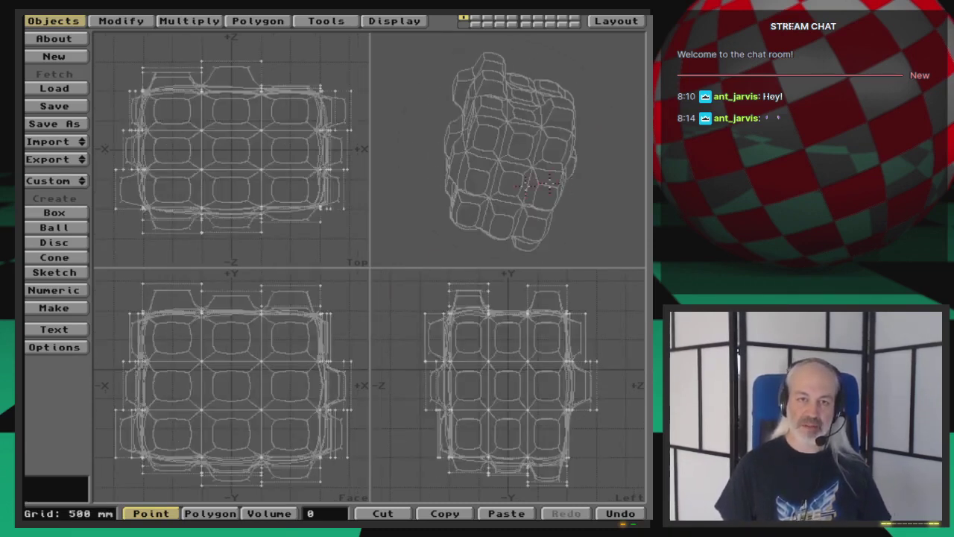
pyautogui.moveTo(486, 159); pyautogui.dragTo(550, 147)
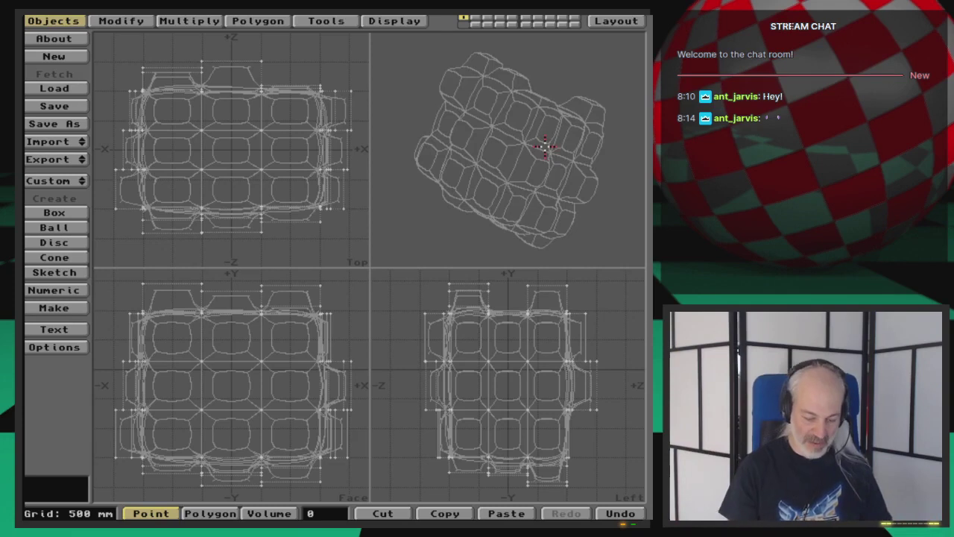
pyautogui.press('u')
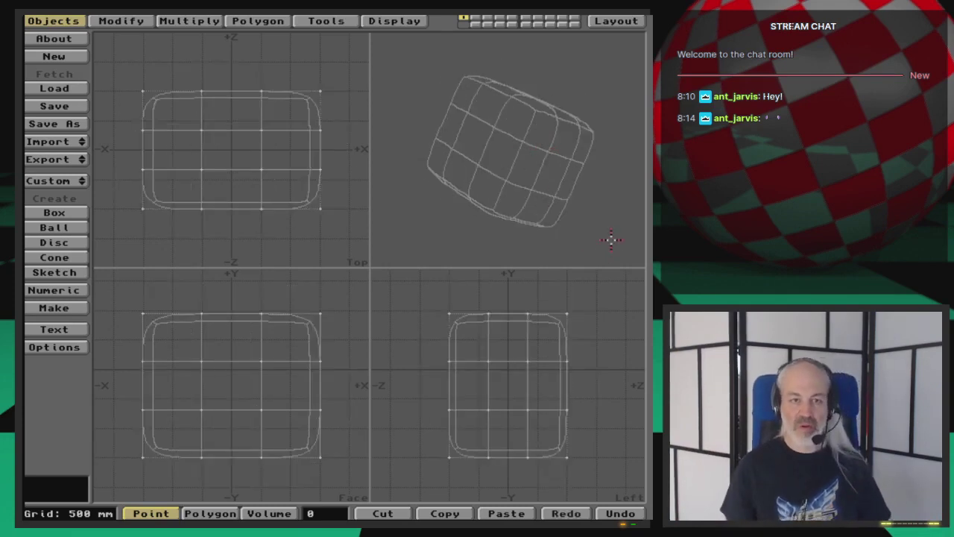
# Switch to polygon selection, leave no polygons selected, and return the whole box from MetaNURBS smoothing to flat polygons.
pyautogui.press('space')
pyautogui.moveTo(587, 287)
pyautogui.mouseDown(button='right')
pyautogui.moveTo(544, 304)
pyautogui.moveTo(534, 351)
pyautogui.moveTo(538, 491)
pyautogui.moveTo(596, 491)
pyautogui.moveTo(598, 372)
pyautogui.moveTo(584, 273)
pyautogui.mouseUp(button='right')
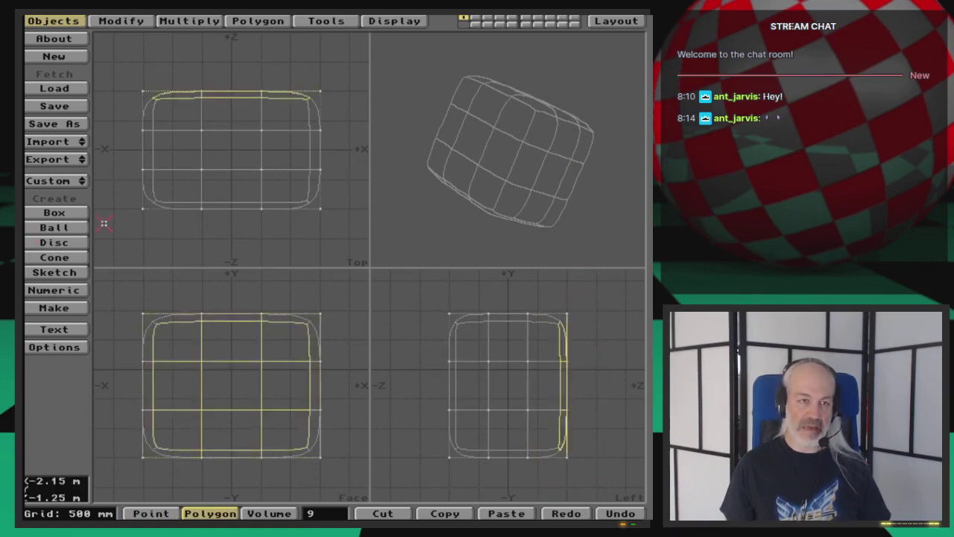
pyautogui.click(191, 20)
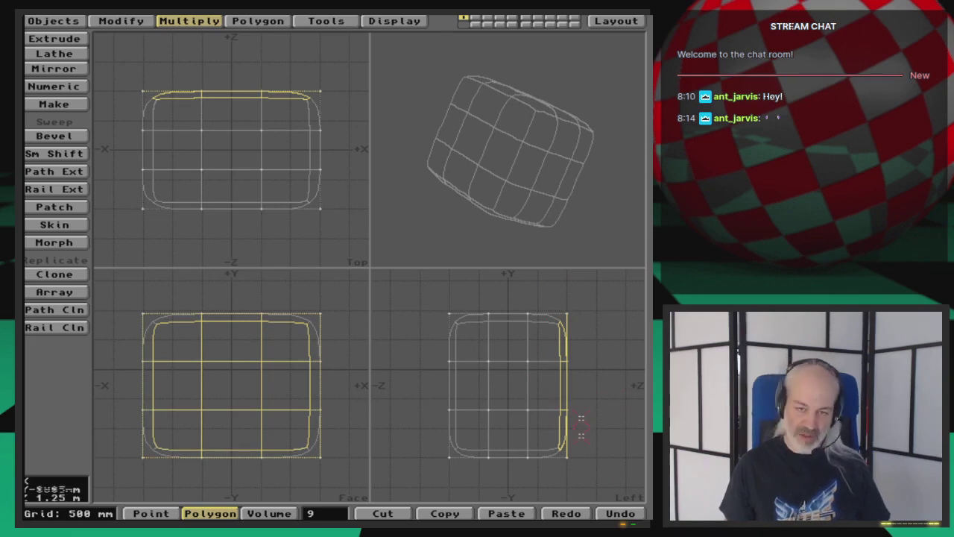
pyautogui.click(580, 420)
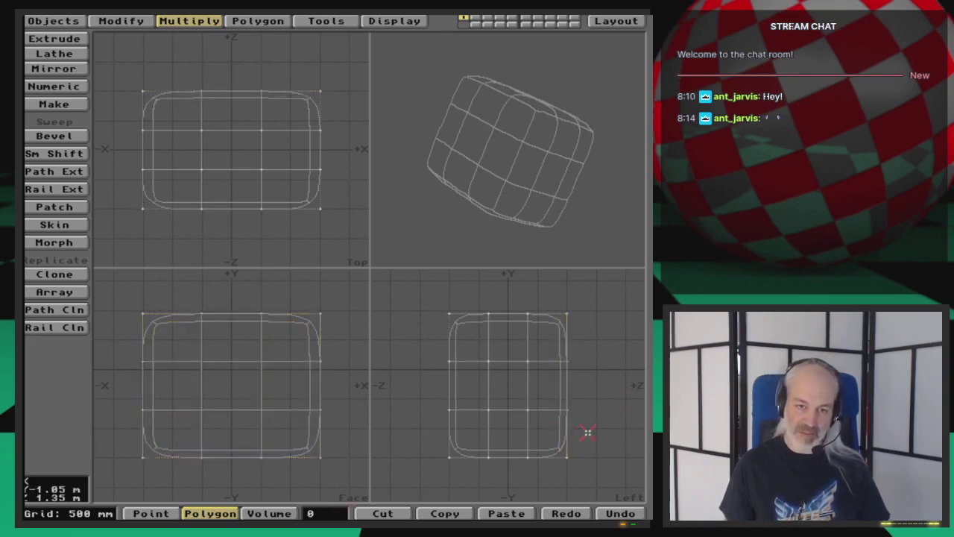
pyautogui.press('Tab')
# Select all nine polygons on the box's +Z face.
pyautogui.moveTo(596, 322)
pyautogui.mouseDown(button='right')
pyautogui.moveTo(587, 286)
pyautogui.moveTo(564, 281)
pyautogui.moveTo(551, 474)
pyautogui.moveTo(572, 490)
pyautogui.moveTo(594, 302)
pyautogui.mouseUp(button='right')
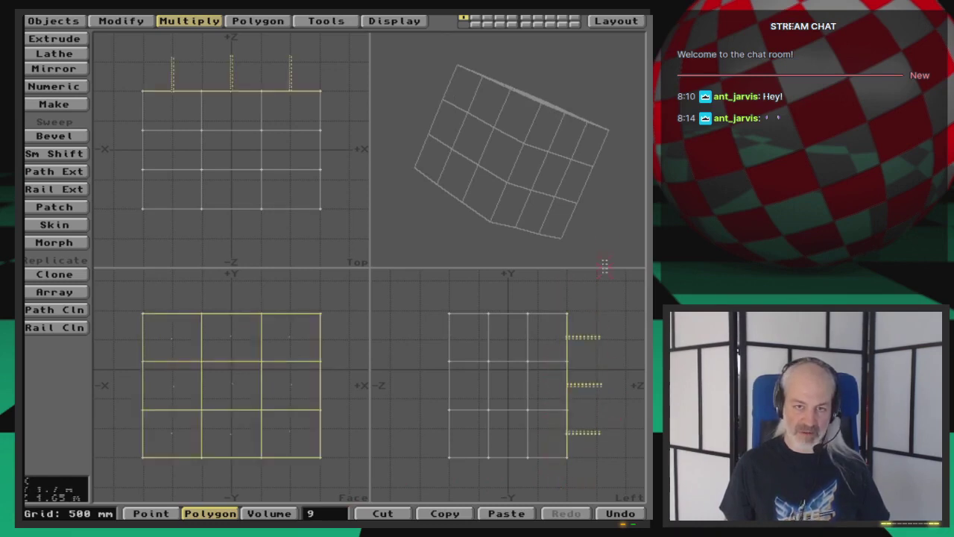
pyautogui.keyDown('alt'); pyautogui.moveTo(550, 194); pyautogui.dragTo(512, 171); pyautogui.keyUp('alt')
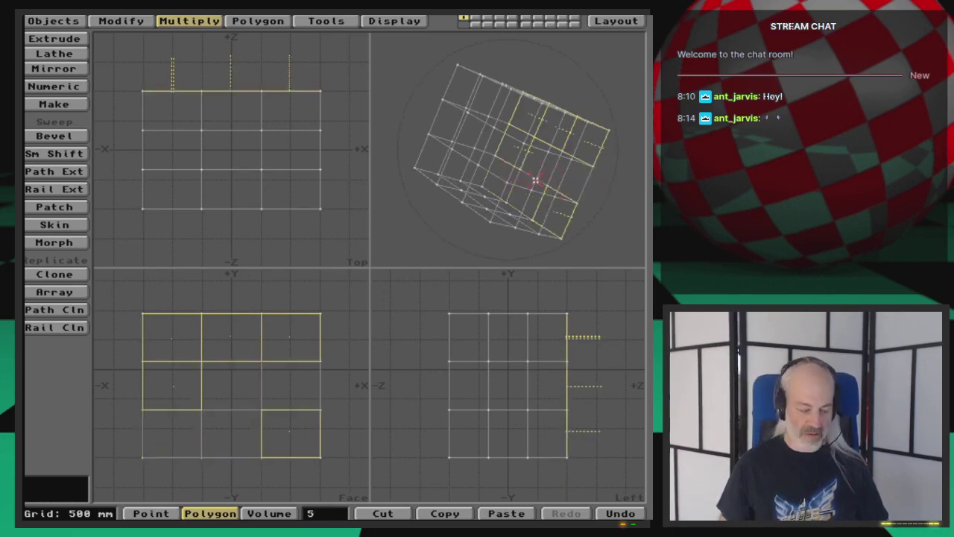
pyautogui.keyDown('alt'); pyautogui.moveTo(643, 180); pyautogui.dragTo(549, 154); pyautogui.keyUp('alt')
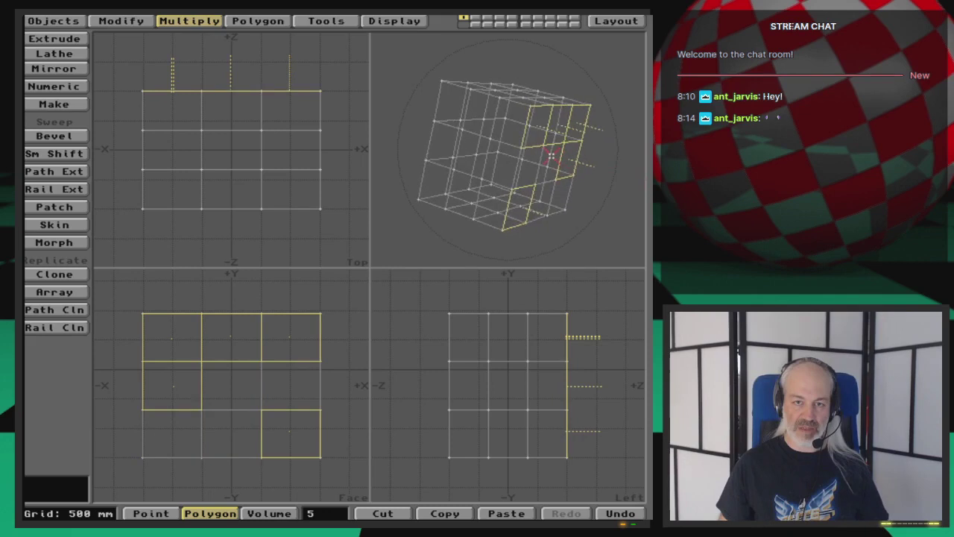
pyautogui.click(599, 446)
pyautogui.moveTo(611, 328)
pyautogui.mouseDown(button='right')
pyautogui.moveTo(591, 288)
pyautogui.moveTo(538, 275)
pyautogui.moveTo(549, 467)
pyautogui.moveTo(566, 490)
pyautogui.moveTo(603, 391)
pyautogui.moveTo(616, 321)
pyautogui.mouseUp(button='right')
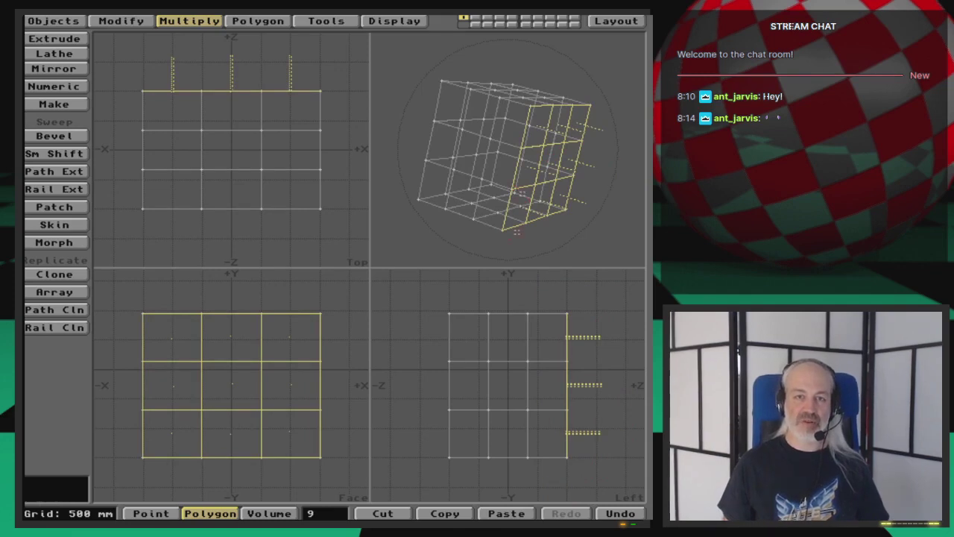
# Bevel the nine selected +Z face polygons with 0 inset, 250 mm shift and the shift variation cleared.
pyautogui.press(',')
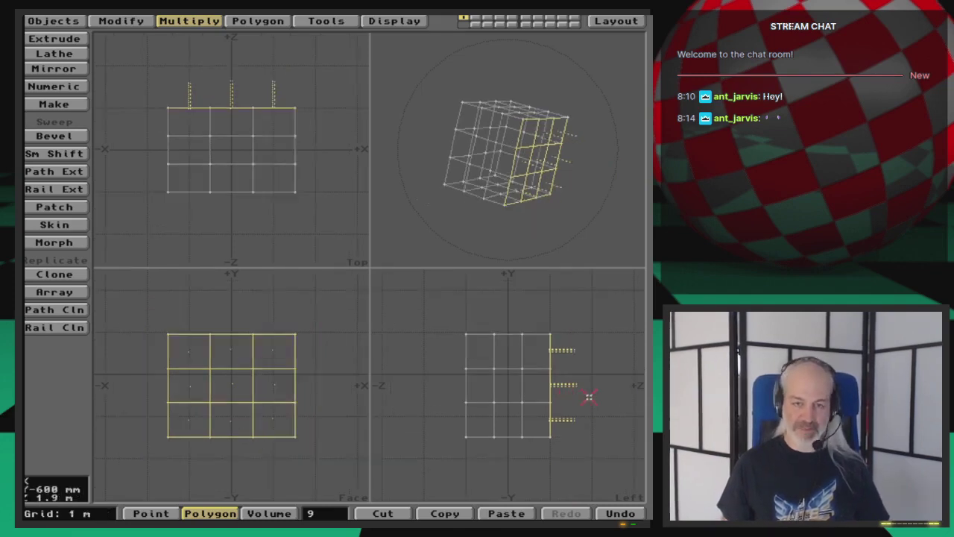
pyautogui.press('g')
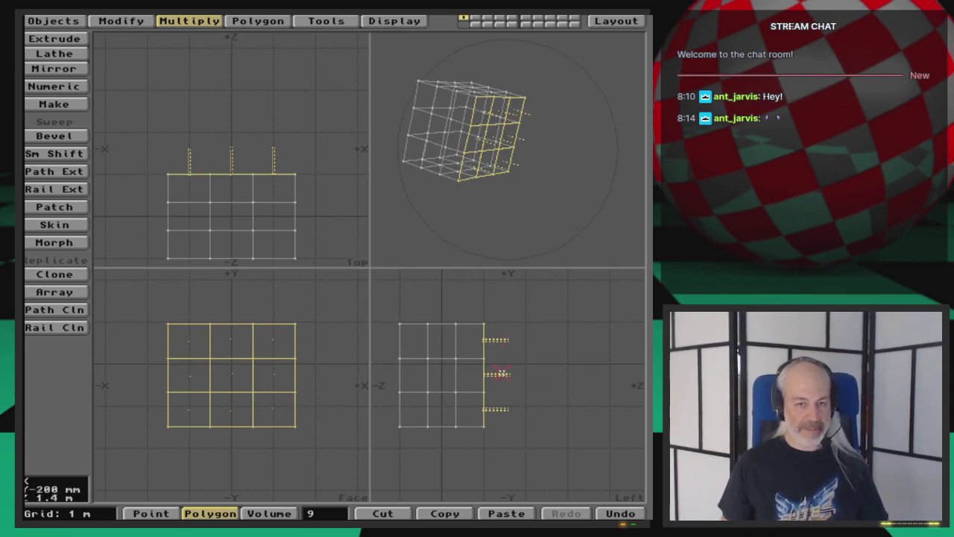
pyautogui.press('b')
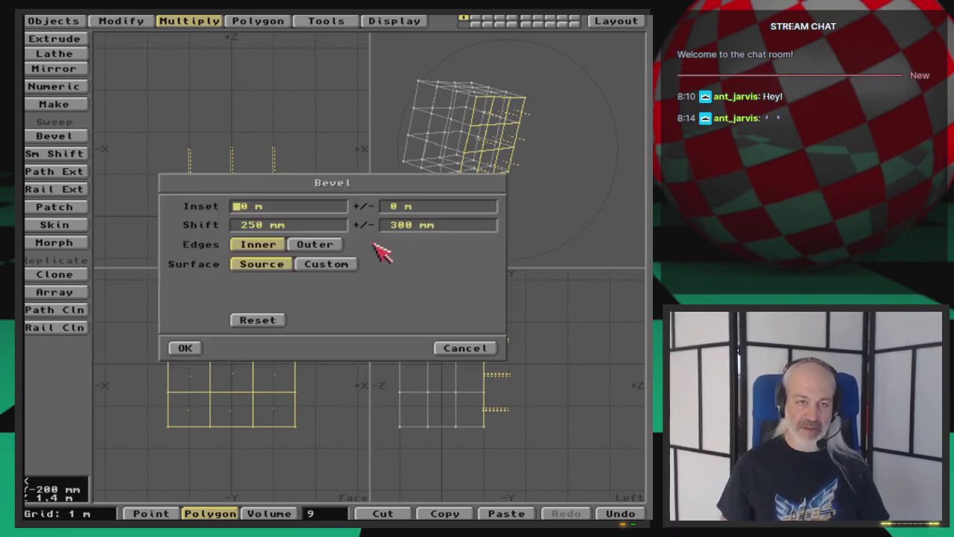
pyautogui.click(440, 225)
pyautogui.press('BackSpace')
pyautogui.press('BackSpace')
pyautogui.press('BackSpace')
pyautogui.press('BackSpace')
pyautogui.press('BackSpace')
pyautogui.press('BackSpace')
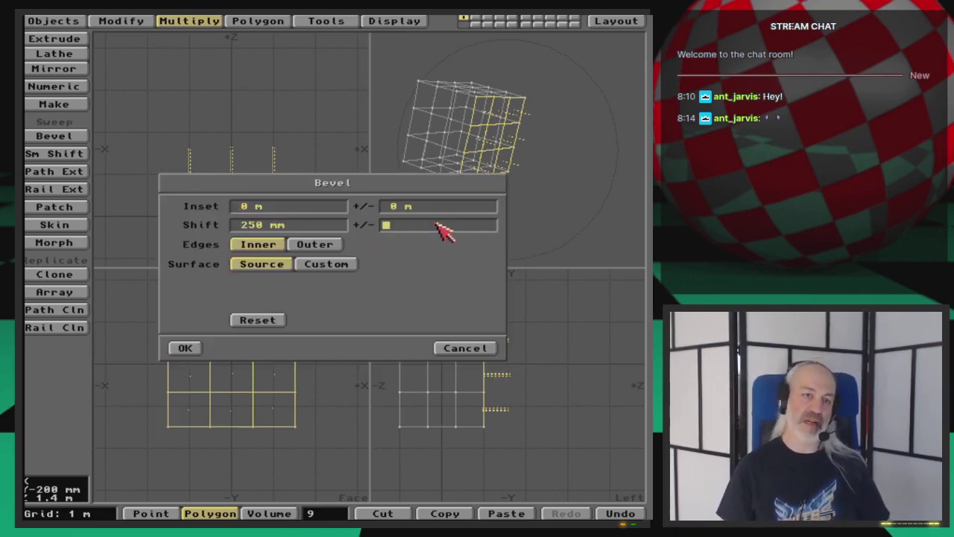
pyautogui.press('Return')
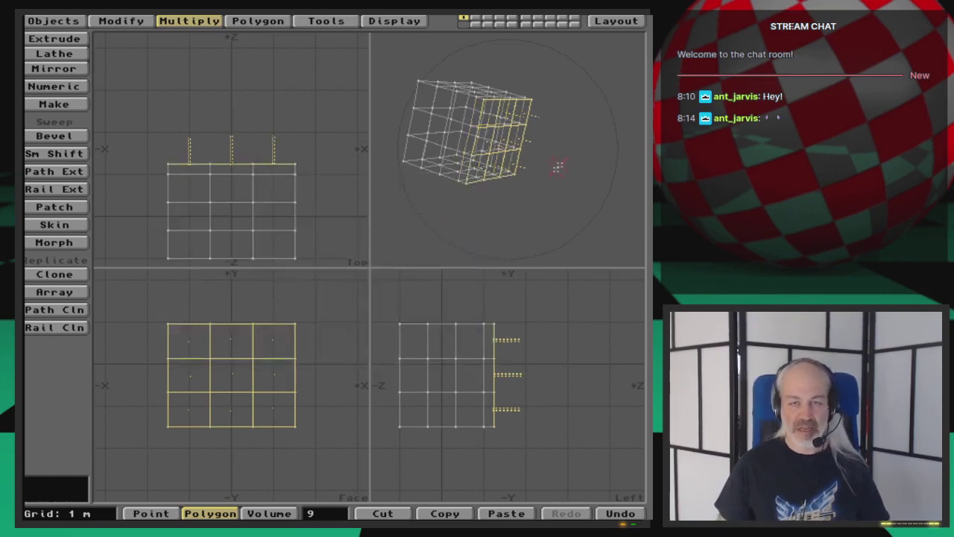
# Keep only the upper row of three beveled polygons selected and move it upward and outward along +Z.
pyautogui.moveTo(580, 150); pyautogui.dragTo(556, 141)
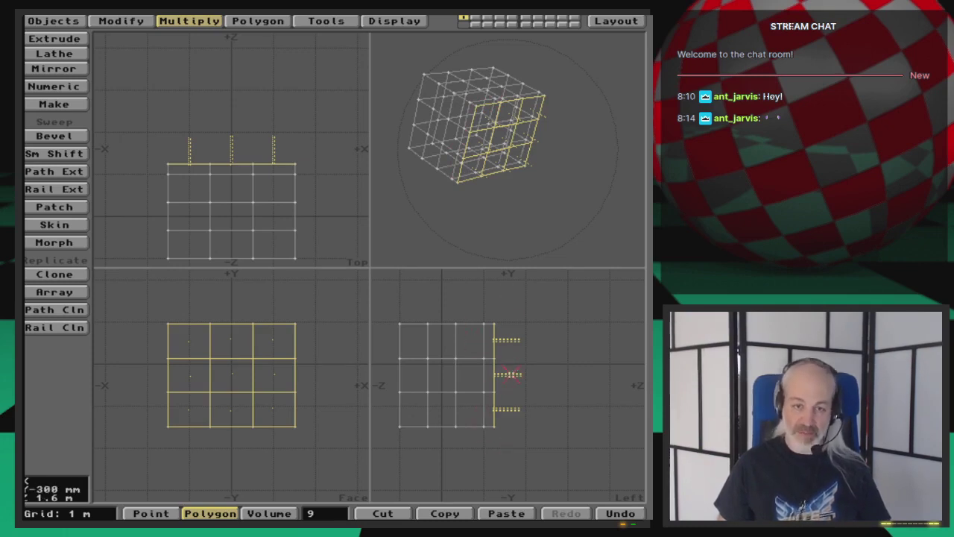
pyautogui.moveTo(499, 375); pyautogui.dragTo(495, 349)
pyautogui.press('t')
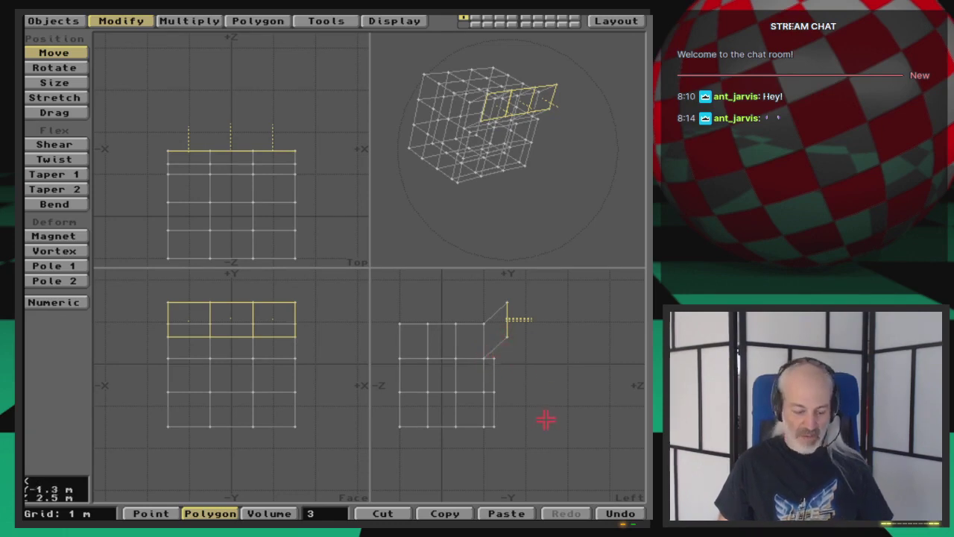
# Undo the move of the upper row and the bevel of the +Z face, and leave the Move tool.
pyautogui.press('u')
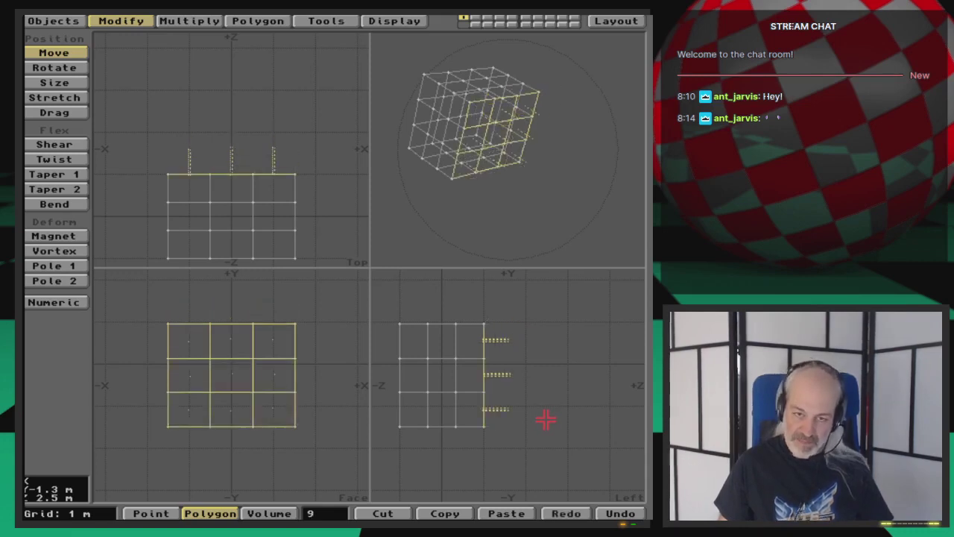
pyautogui.press('space')
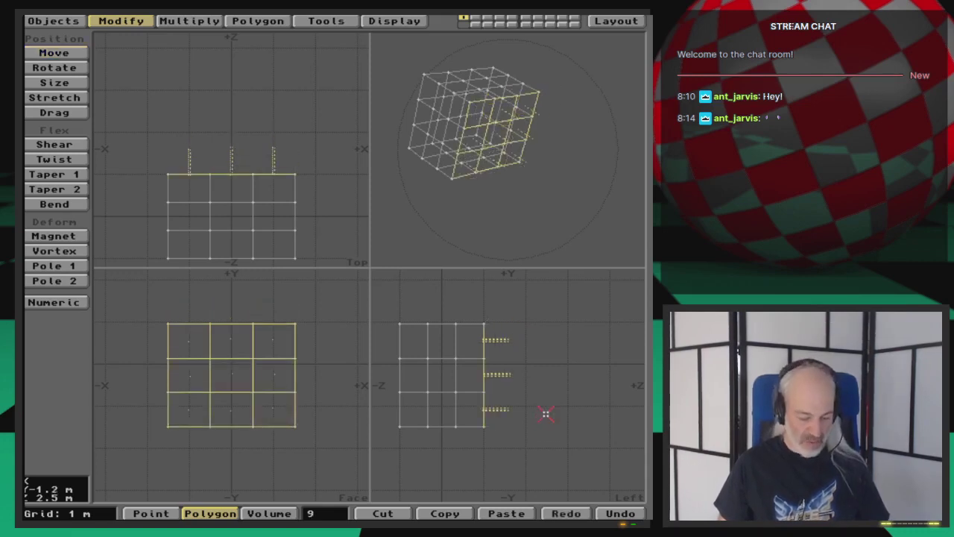
# Smooth Shift the nine selected +Z face polygons outward with a 1 m offset and an 89.5 maximum smoothing angle.
pyautogui.press('f')
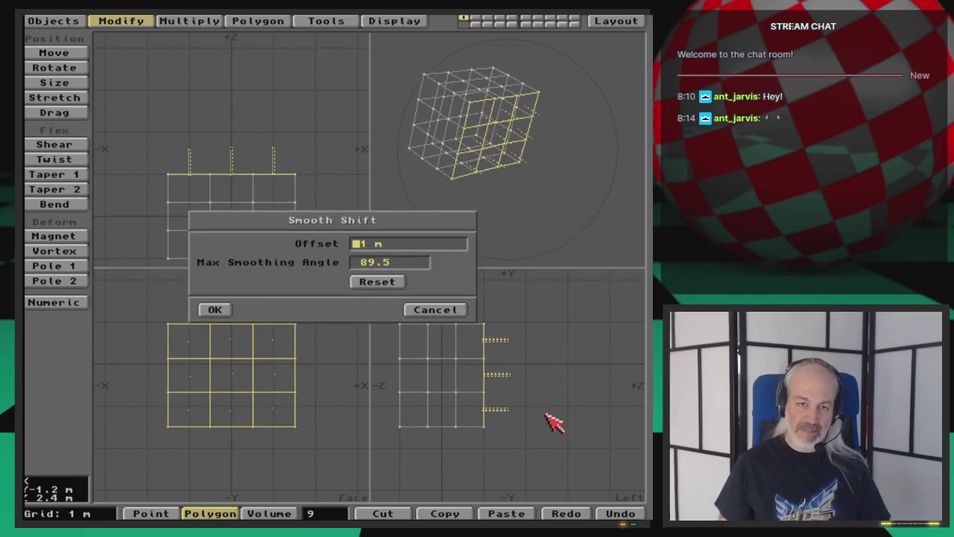
pyautogui.press('Tab')
pyautogui.press('Return')
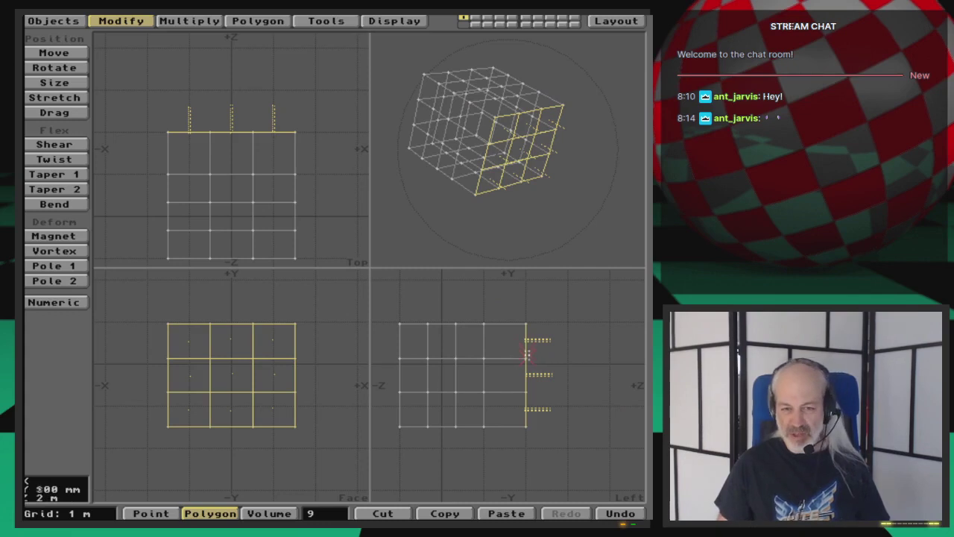
# Keep only the upper row of three shifted +Z polygons selected and move it upward and outward along +Z.
pyautogui.moveTo(539, 425)
pyautogui.mouseDown(button='right')
pyautogui.moveTo(541, 383)
pyautogui.moveTo(525, 396)
pyautogui.mouseUp(button='right')
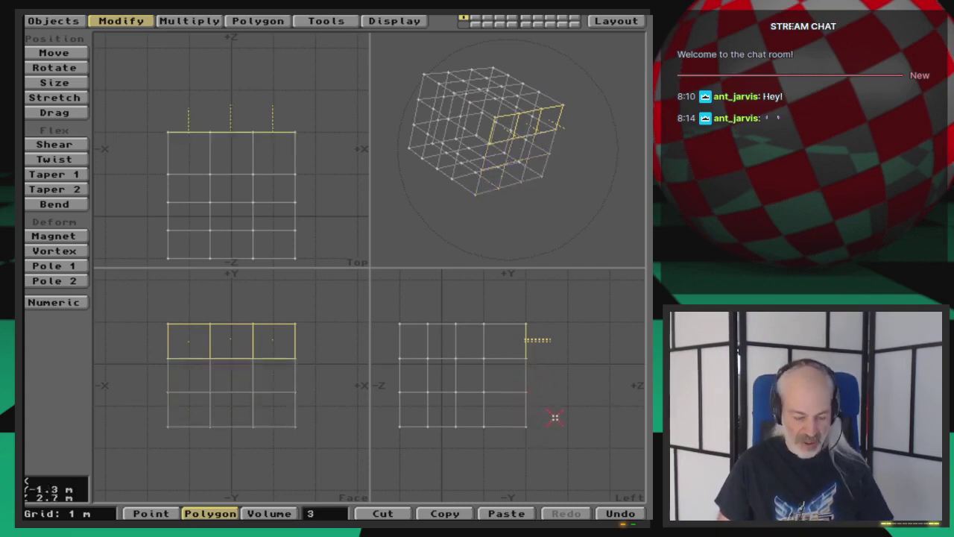
pyautogui.press('t')
pyautogui.moveTo(554, 417)
pyautogui.mouseDown()
pyautogui.moveTo(571, 389)
pyautogui.moveTo(560, 413)
pyautogui.mouseUp()
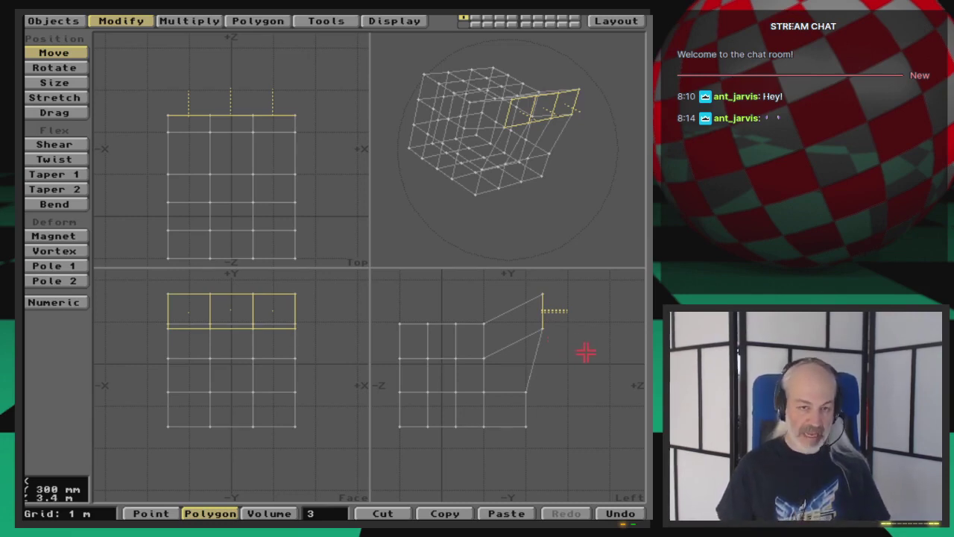
# Undo the upper row's move and the Smooth Shift, clear the selection and leave the Move tool.
pyautogui.press('u')
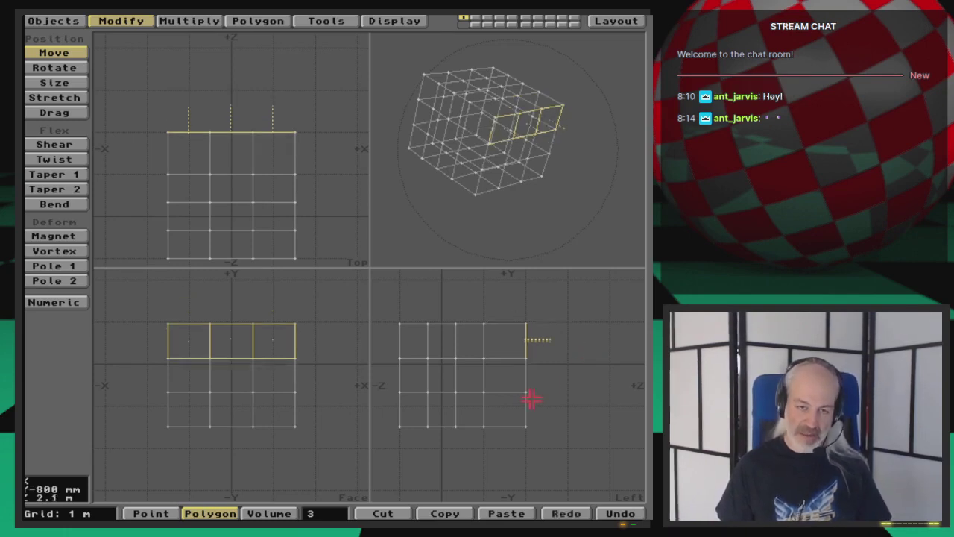
pyautogui.hotkey('shift', 'u')
pyautogui.press('/')
pyautogui.press('space')
# Convert the box to MetaNURBS and Smooth Shift its nine +Z face polygons outward by 1 m twice.
pyautogui.press('Tab')
pyautogui.moveTo(475, 344)
pyautogui.mouseDown(button='right')
pyautogui.moveTo(475, 444)
pyautogui.moveTo(522, 416)
pyautogui.moveTo(534, 297)
pyautogui.mouseUp(button='right')
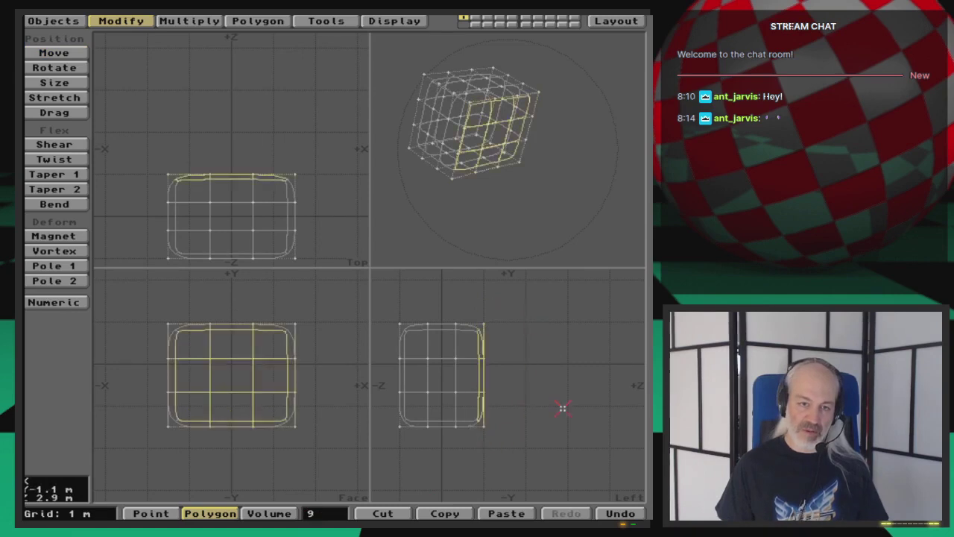
pyautogui.press('f')
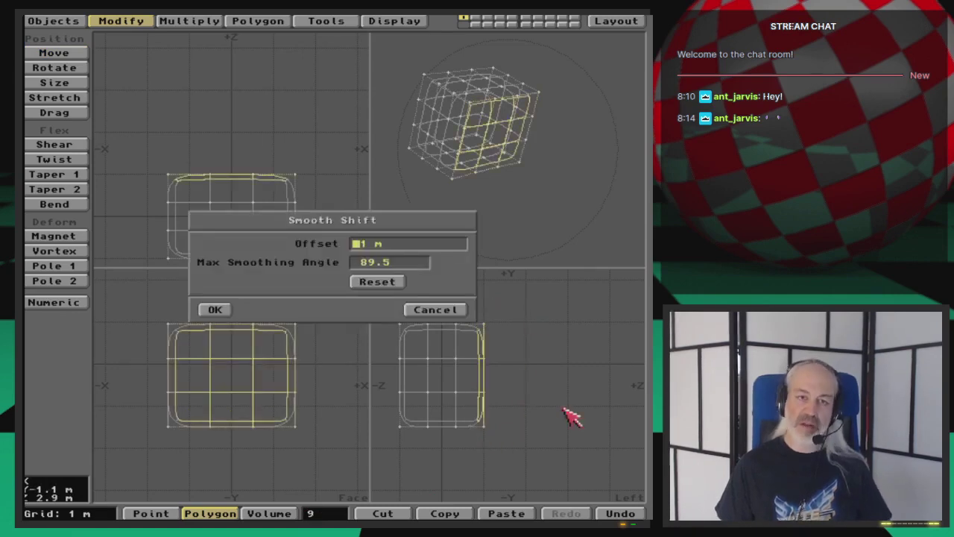
pyautogui.click(217, 309)
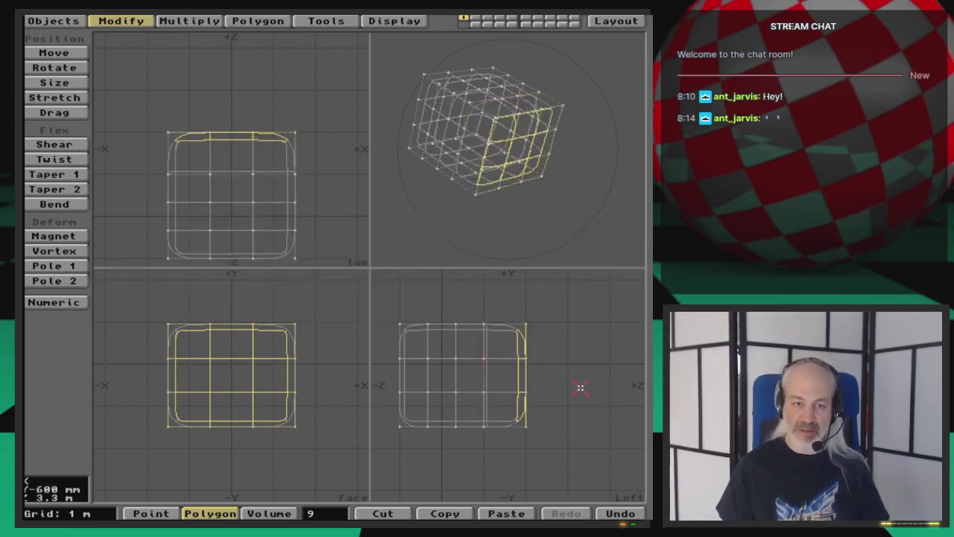
pyautogui.press('f')
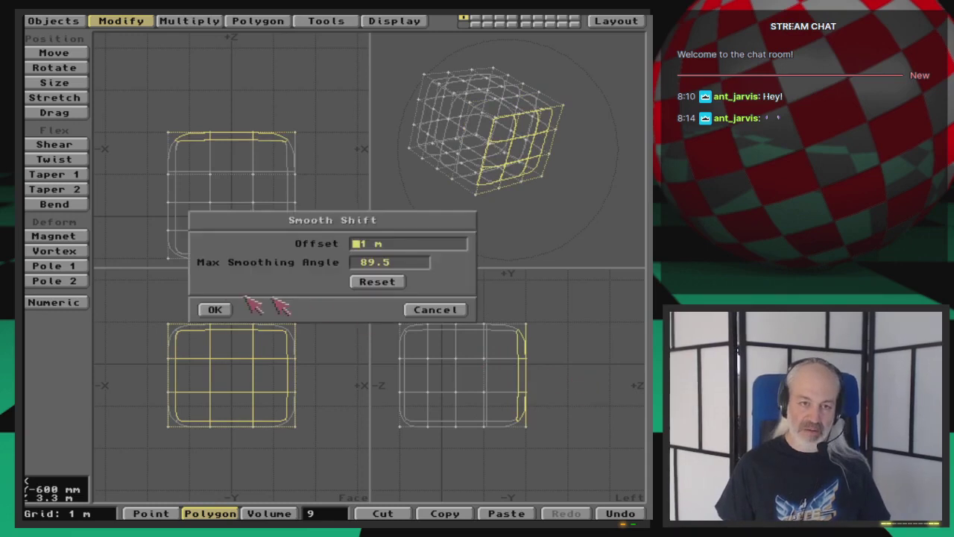
pyautogui.click(215, 308)
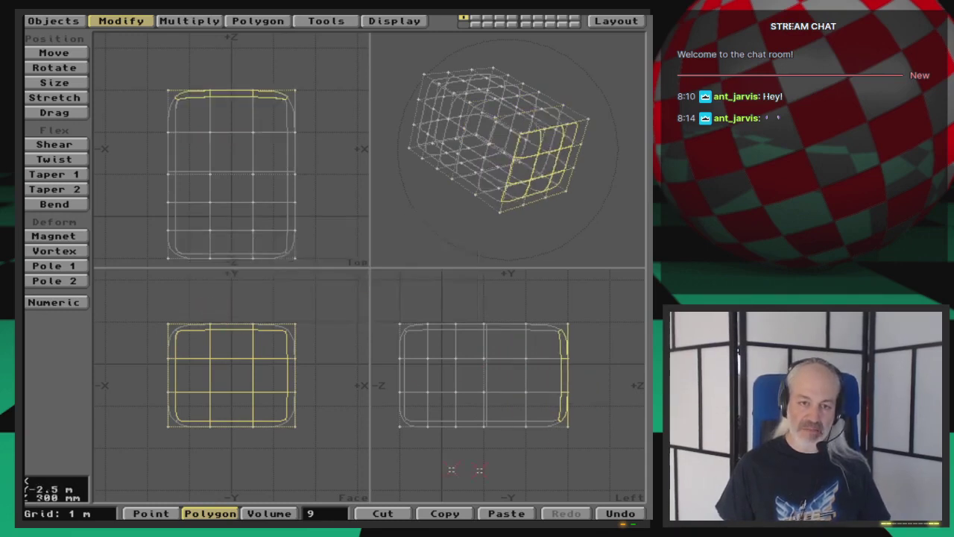
# Select only the six polygons in the lower two rows of the +Z end face and Smooth Shift them by 1 m.
pyautogui.click(410, 438)
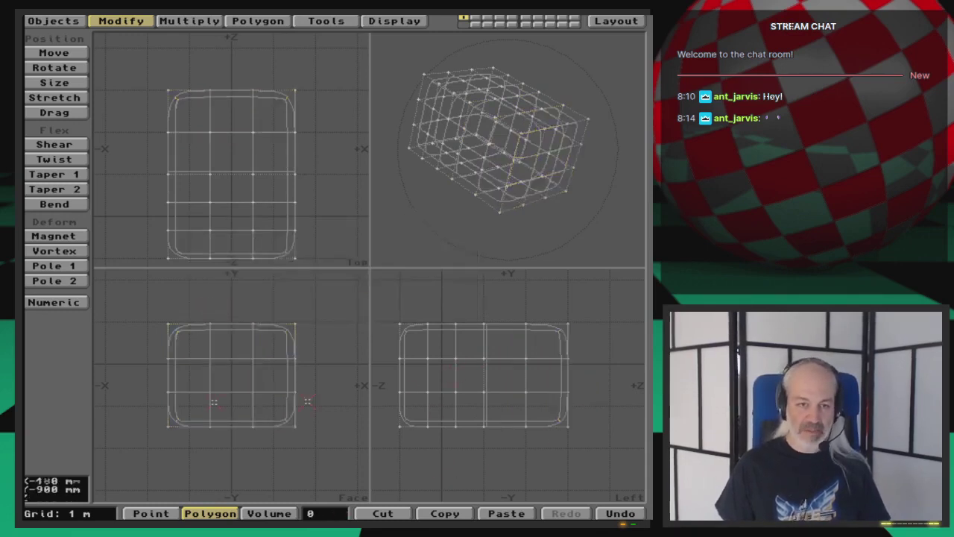
pyautogui.click(564, 387)
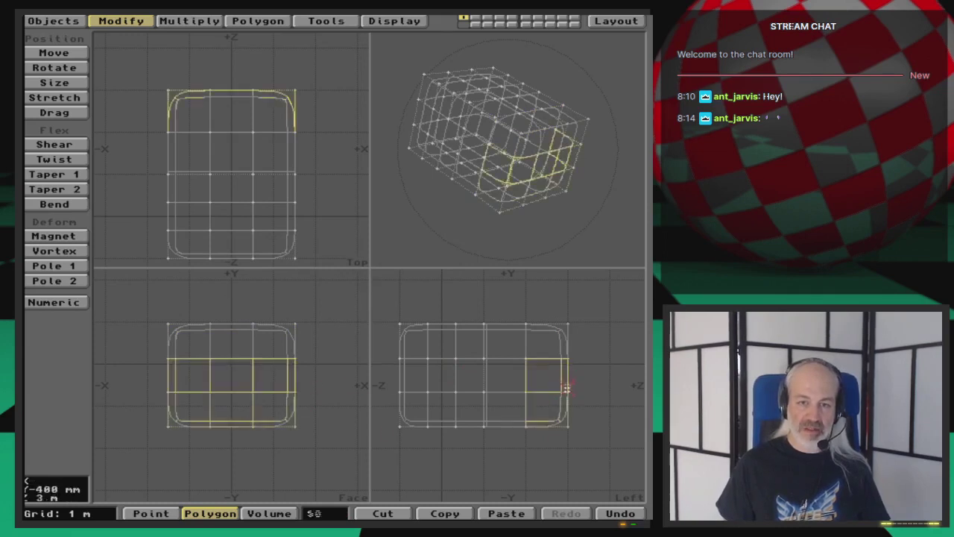
pyautogui.click(533, 403)
pyautogui.click(533, 403)
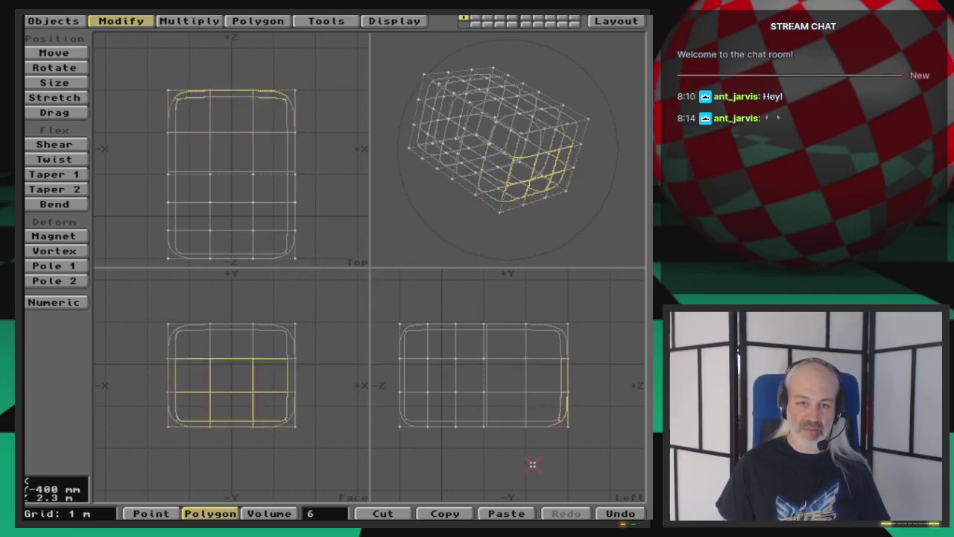
pyautogui.press('f')
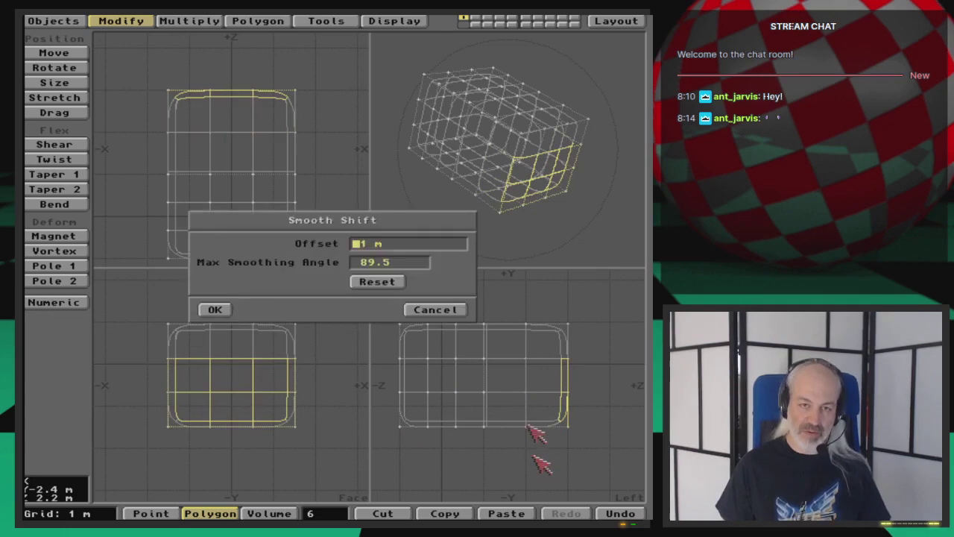
pyautogui.click(214, 310)
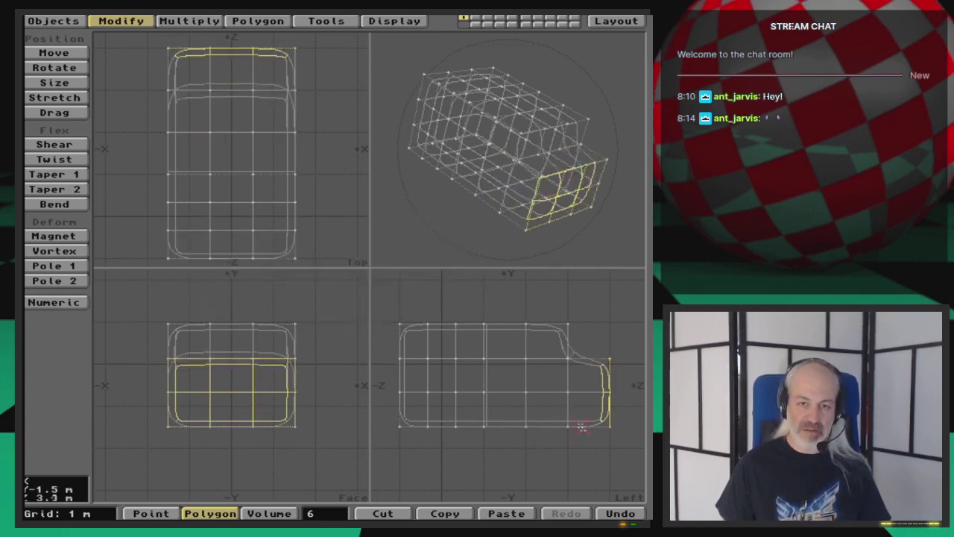
# Move the six shifted polygons downward to form a sloping leg, then leave the Move tool and clear the selection.
pyautogui.press('t')
pyautogui.moveTo(598, 443); pyautogui.dragTo(566, 464)
pyautogui.press('space')
pyautogui.click(358, 513)
# Smooth Shift the ten polygons in the lower two rows around the -Z end by 1 m, then clear the selection.
pyautogui.moveTo(398, 418); pyautogui.dragTo(400, 393)
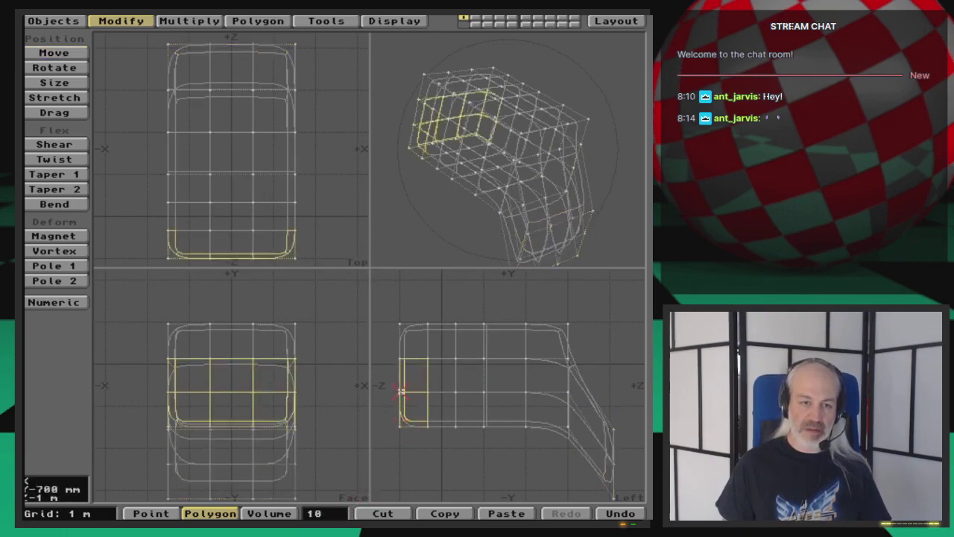
pyautogui.press('f')
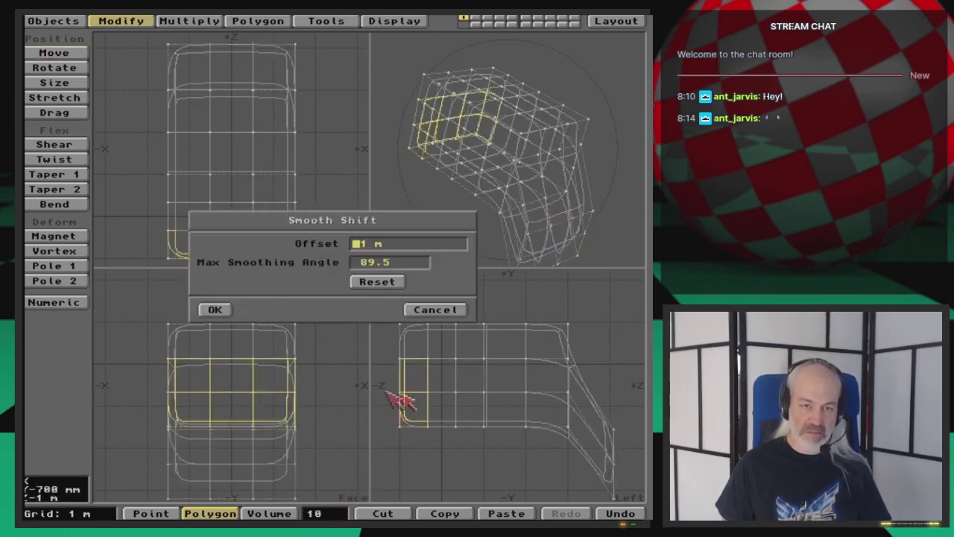
pyautogui.click(243, 310)
pyautogui.moveTo(556, 148); pyautogui.dragTo(538, 164)
pyautogui.press('/')
# Select the three polygons across the top face near Z 1.5 m, excluding the side ones, and Smooth Shift them by 1 m.
pyautogui.click(505, 324)
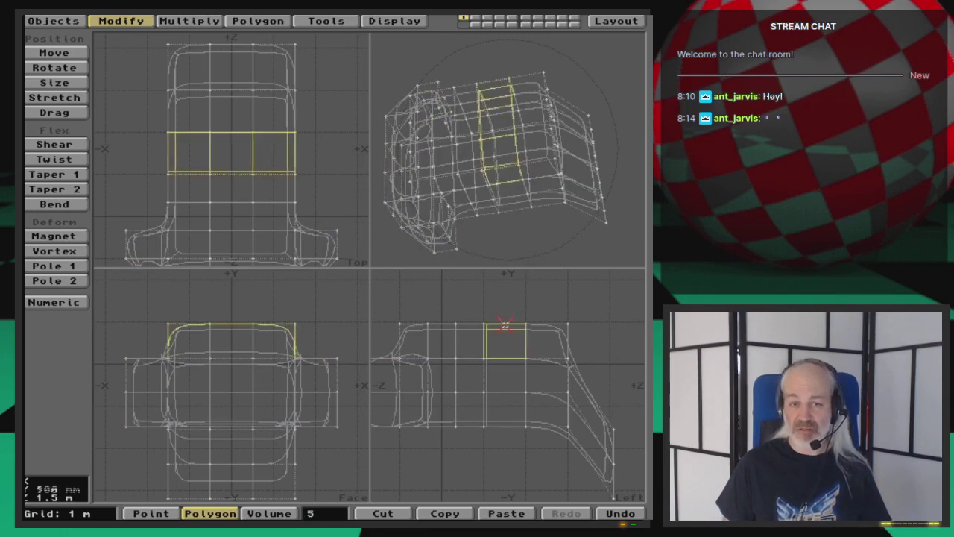
pyautogui.keyDown('shift'); pyautogui.moveTo(484, 349); pyautogui.dragTo(517, 353); pyautogui.keyUp('shift')
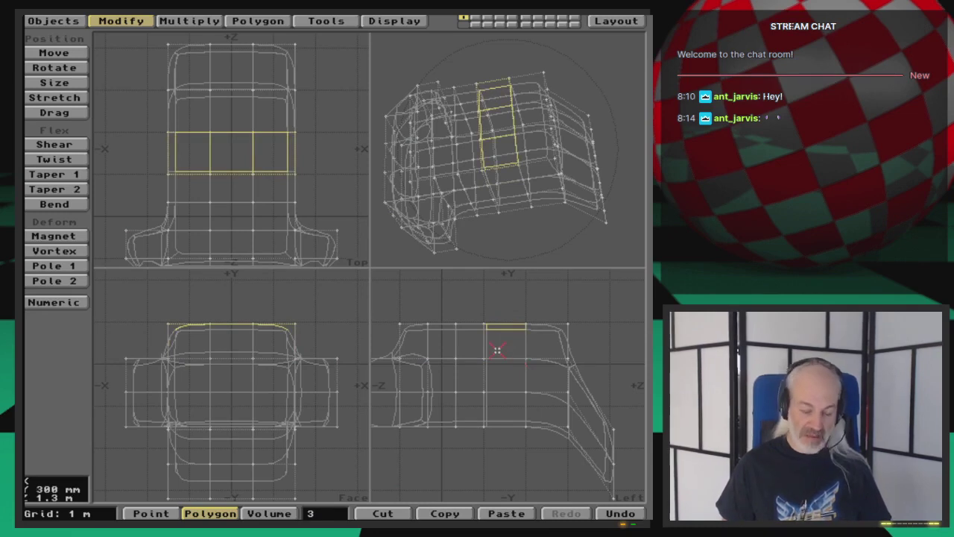
pyautogui.hotkey('shift', 'f')
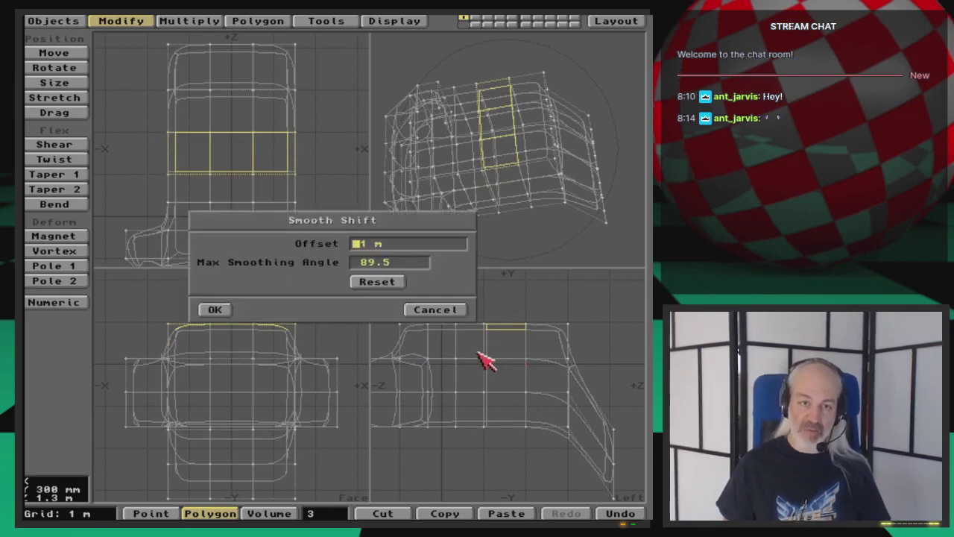
pyautogui.click(220, 309)
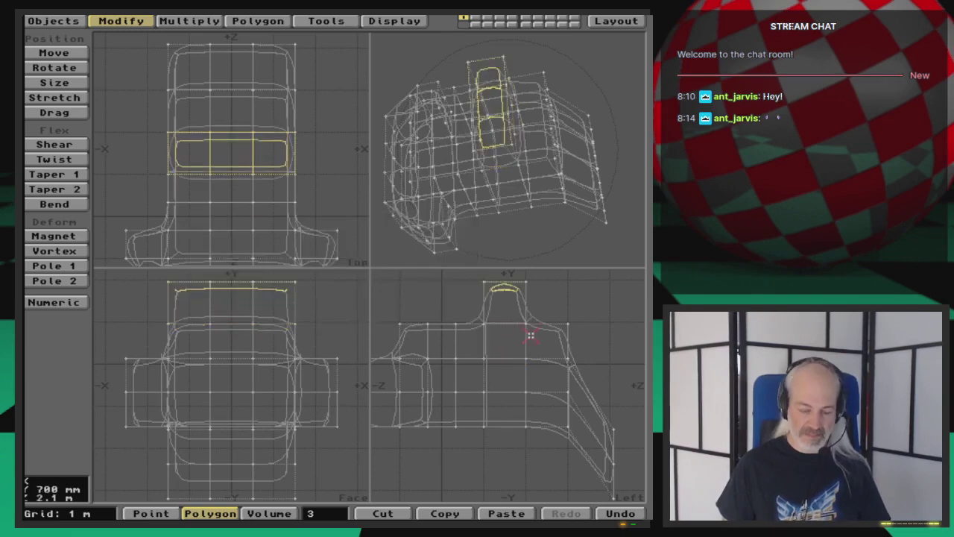
# Clear the selection and examine the smoothed shape from the side in the perspective view with hidden lines removed.
pyautogui.press('/')
pyautogui.hotkey('ctrl', 'j')
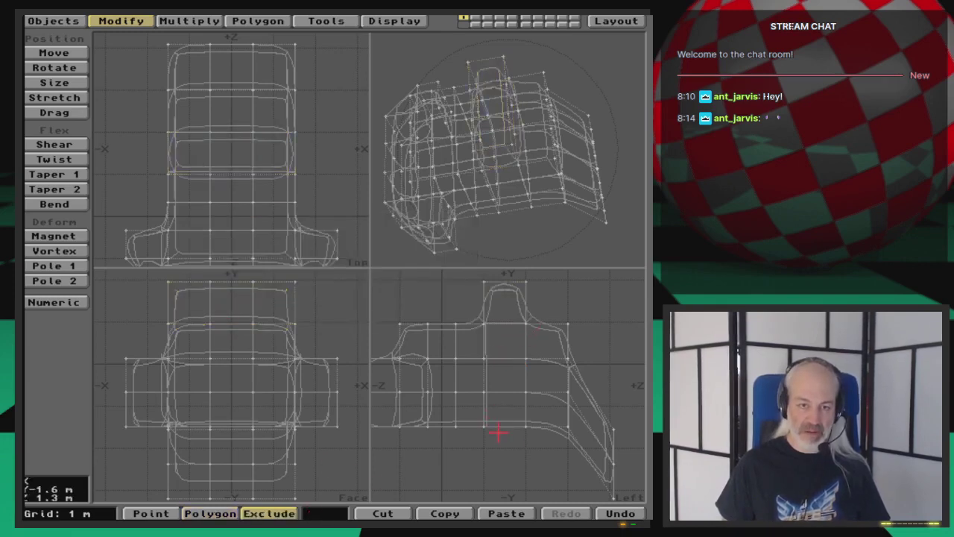
pyautogui.moveTo(493, 246)
pyautogui.mouseDown()
pyautogui.moveTo(480, 149)
pyautogui.moveTo(549, 190)
pyautogui.moveTo(571, 153)
pyautogui.moveTo(588, 150)
pyautogui.mouseUp()
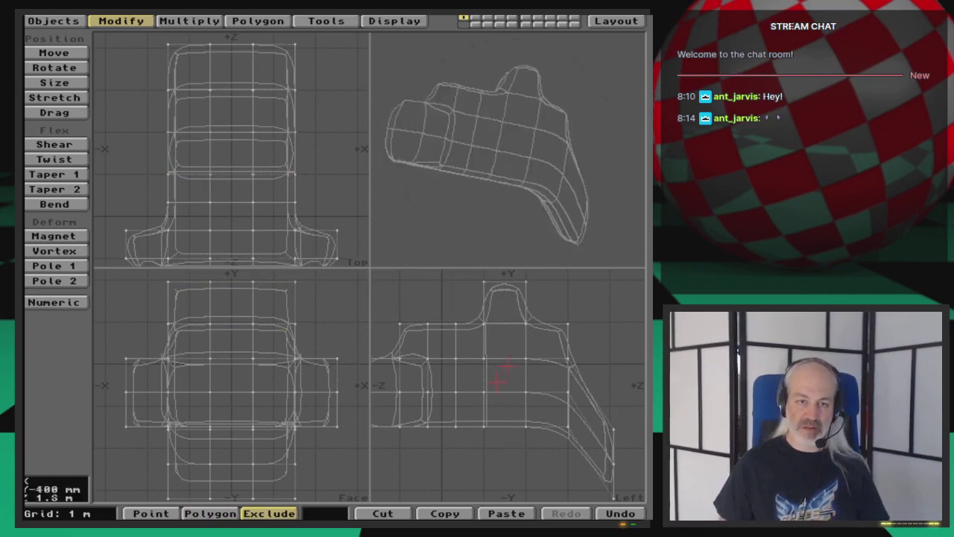
# Select 15 polygons: the bottom band near Z 1.5 m, the top band near Z 0, and the upper row around the +Z end.
pyautogui.press('space')
pyautogui.press('space')
pyautogui.press('space')
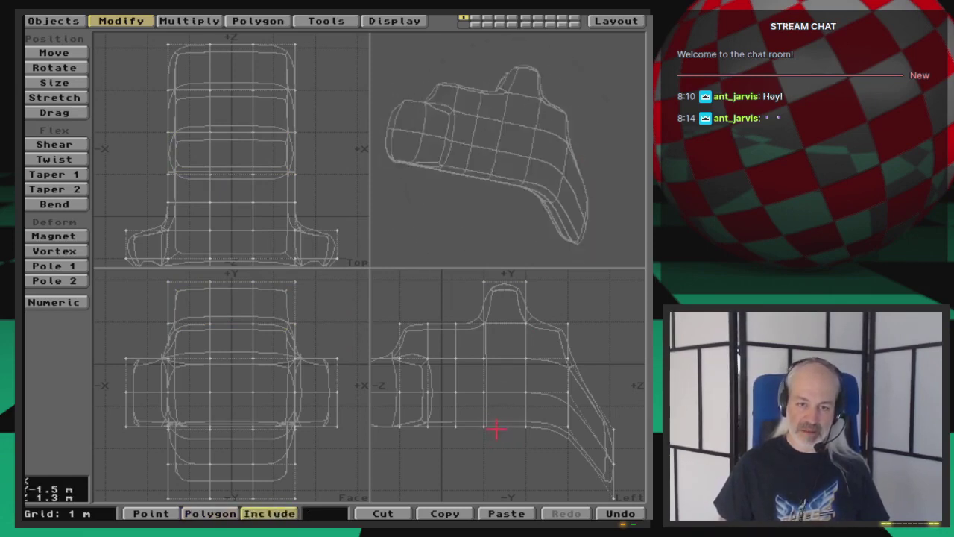
pyautogui.press('space')
pyautogui.press('space')
pyautogui.click(497, 427)
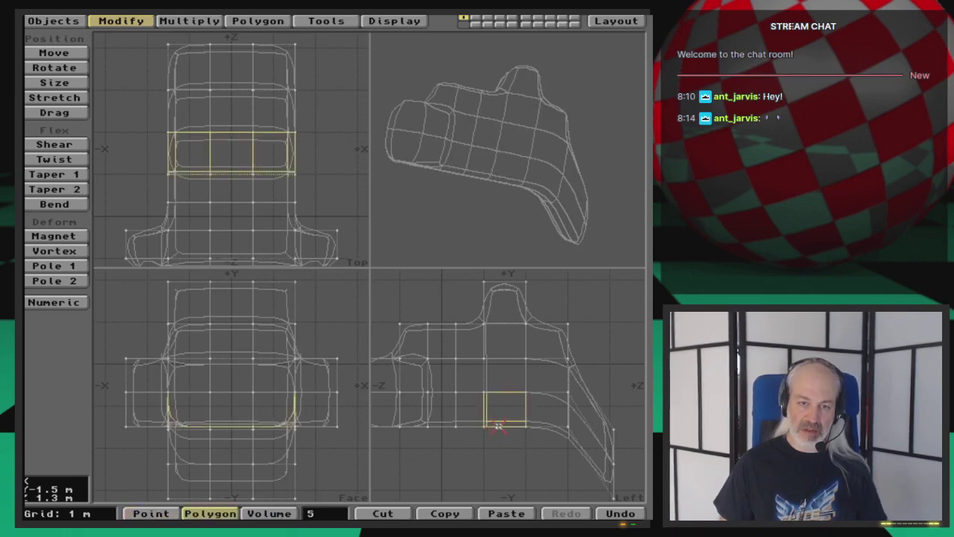
pyautogui.click(442, 329)
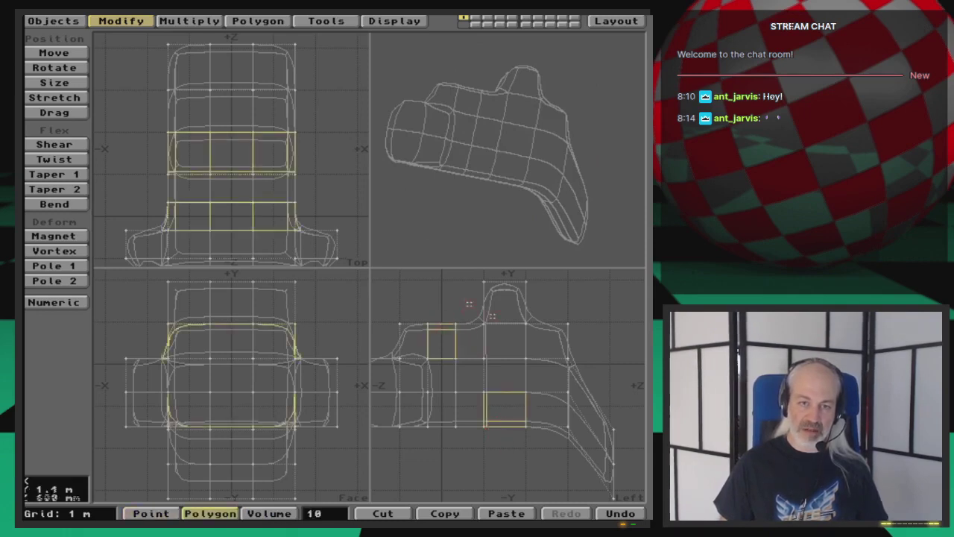
pyautogui.click(568, 345)
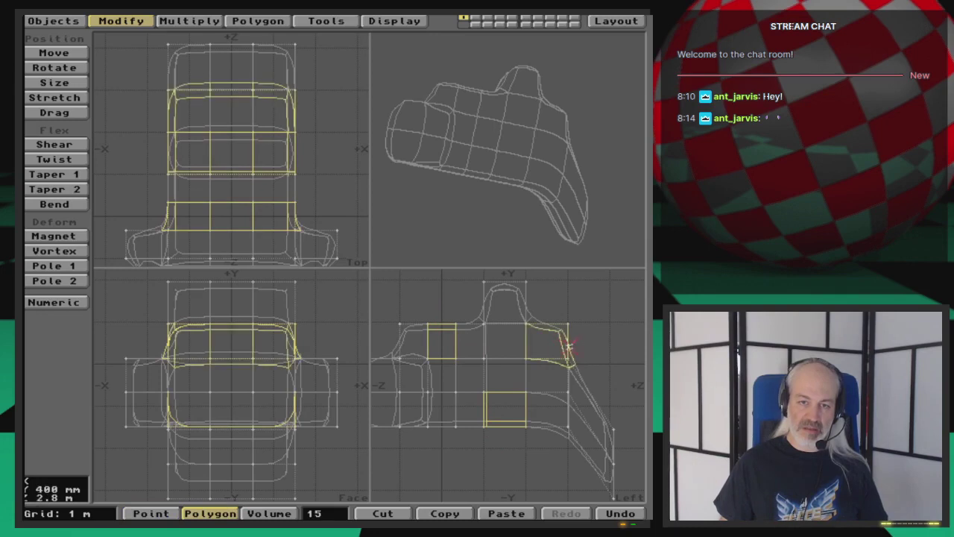
# Smooth Shift the 15 selected polygons by 2 m and inspect the whole resulting shape in perspective.
pyautogui.write('f')
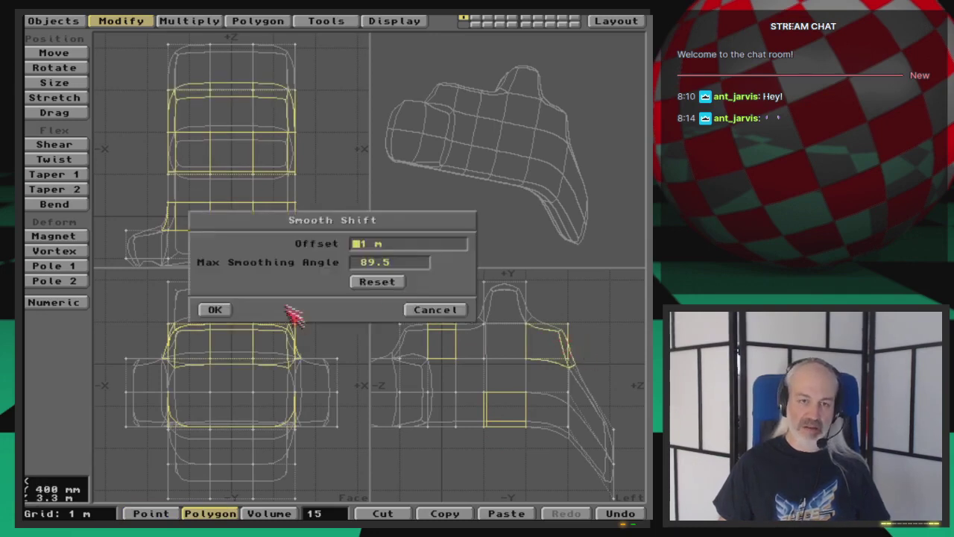
pyautogui.write('2')
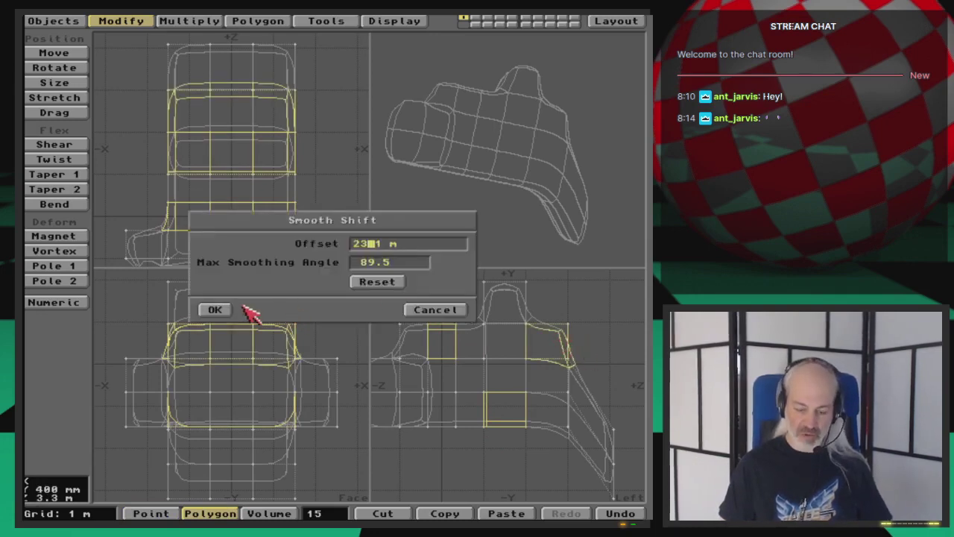
pyautogui.press('Tab')
pyautogui.press('Return')
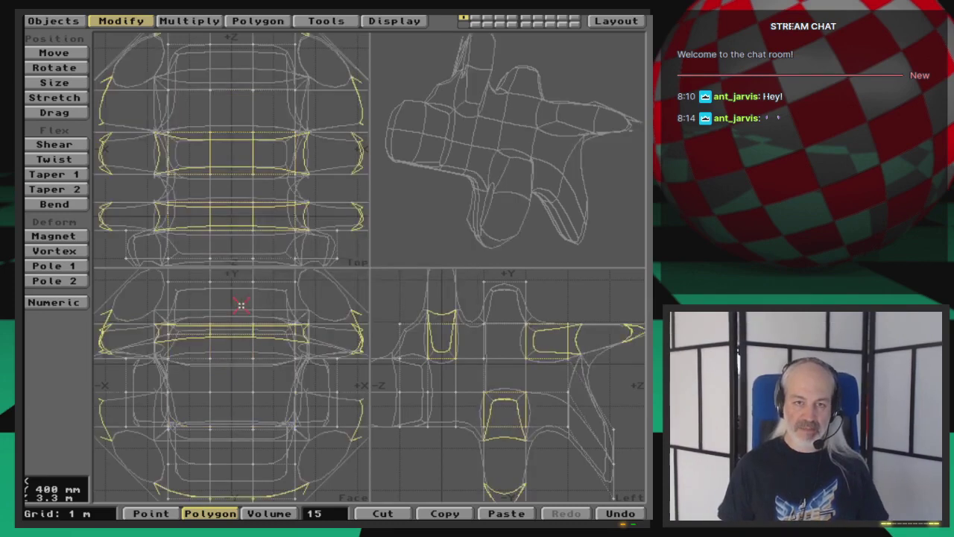
pyautogui.press(',')
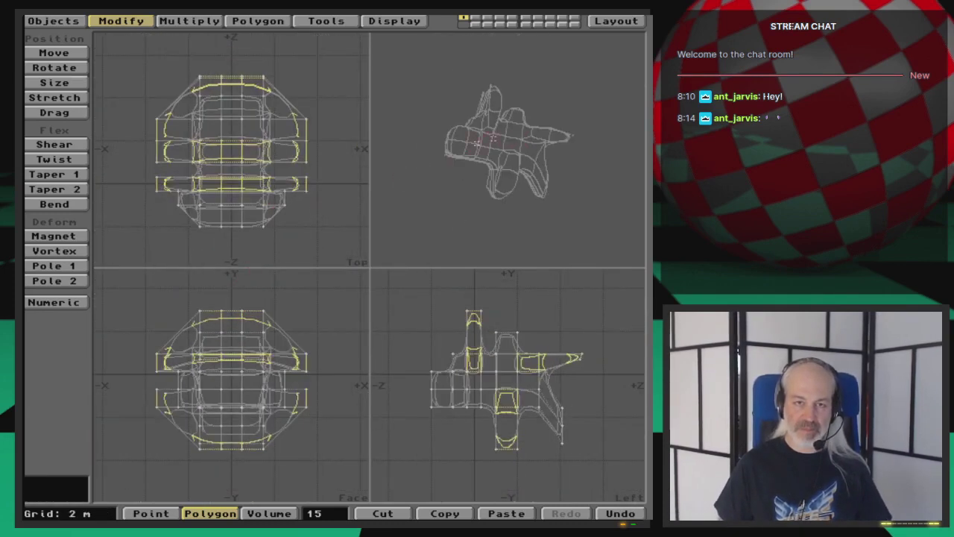
pyautogui.moveTo(531, 146); pyautogui.dragTo(513, 213)
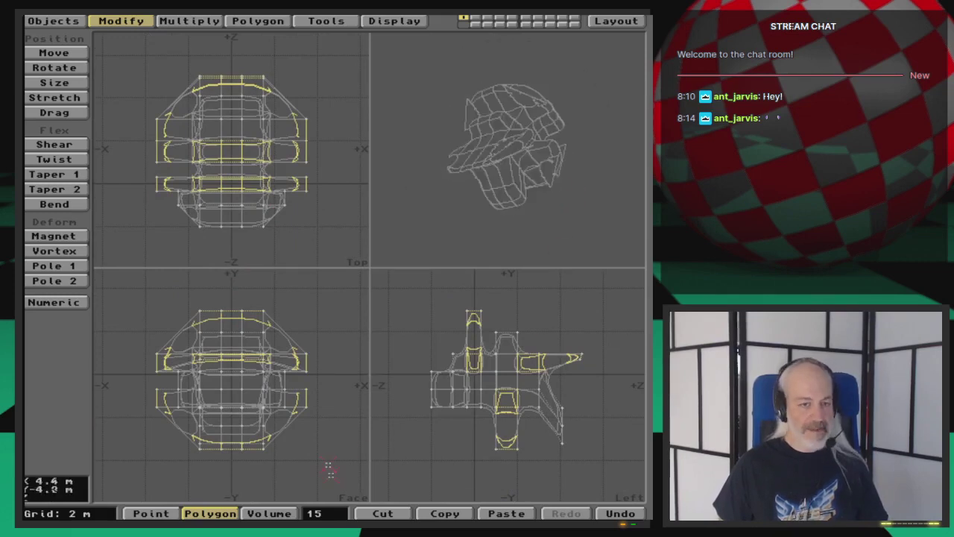
# Select only the three +Z-facing polygons near Y -2 m on the lower flared end and Smooth Shift them by 2 m.
pyautogui.click(334, 513)
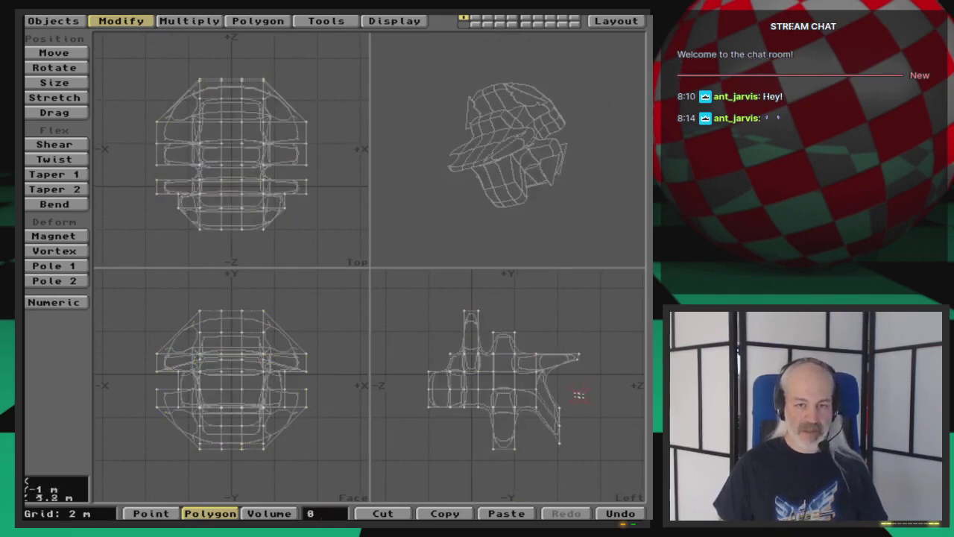
pyautogui.moveTo(560, 411); pyautogui.dragTo(560, 405)
pyautogui.click(547, 412)
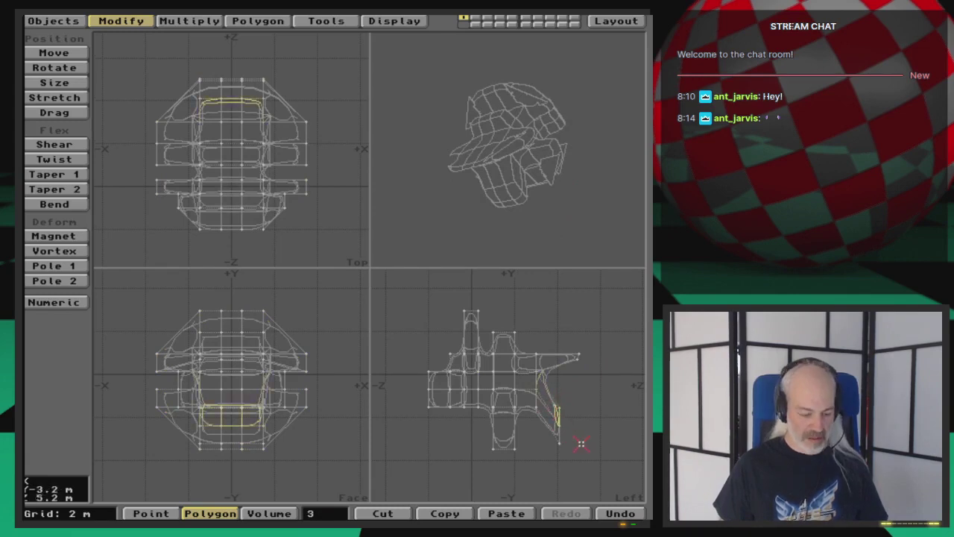
pyautogui.press('f')
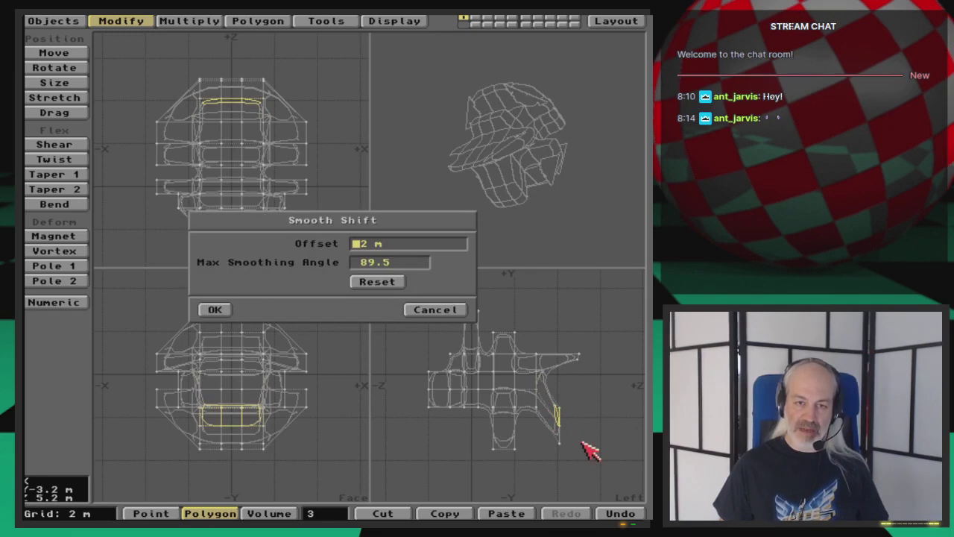
pyautogui.click(213, 311)
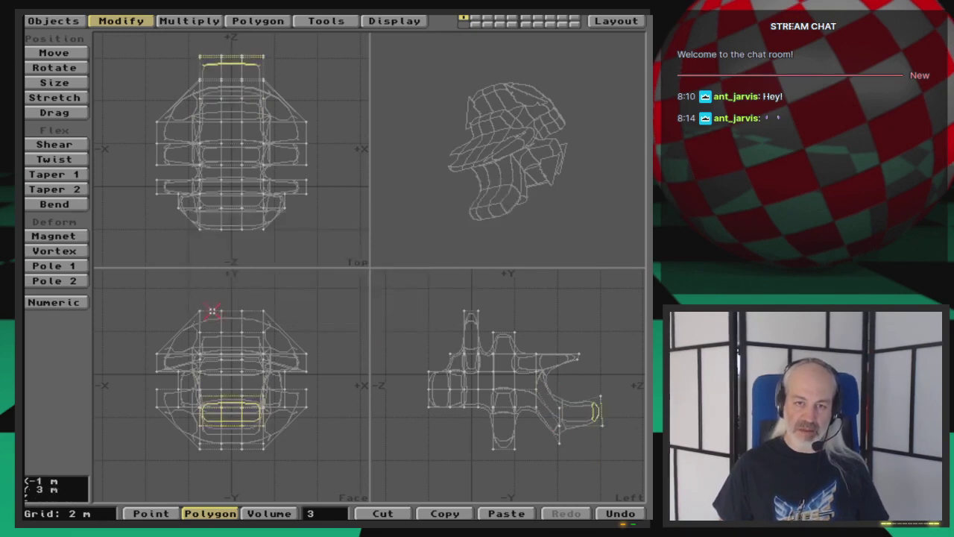
# Select only the two outer polygons in the lower row of the -Z end and Smooth Shift them by 2 m.
pyautogui.moveTo(469, 186); pyautogui.dragTo(477, 183)
pyautogui.moveTo(571, 157)
pyautogui.mouseDown()
pyautogui.moveTo(575, 145)
pyautogui.moveTo(578, 164)
pyautogui.mouseUp()
pyautogui.press('/')
pyautogui.moveTo(426, 401)
pyautogui.mouseDown()
pyautogui.moveTo(445, 385)
pyautogui.moveTo(451, 410)
pyautogui.mouseUp()
pyautogui.moveTo(235, 386)
pyautogui.keyDown('shift'); pyautogui.mouseDown()
pyautogui.moveTo(265, 403)
pyautogui.moveTo(308, 392)
pyautogui.mouseUp(); pyautogui.keyUp('shift')
pyautogui.click(433, 380)
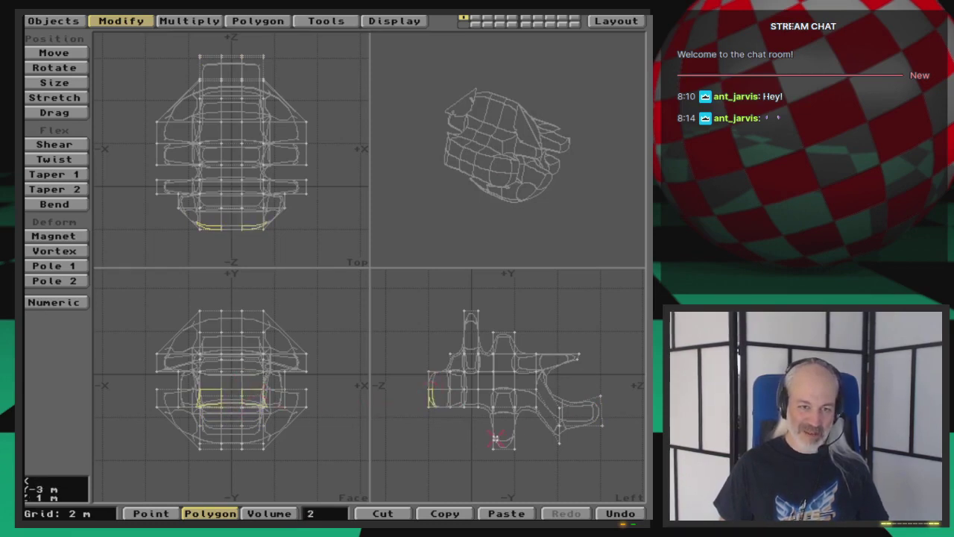
pyautogui.press('f')
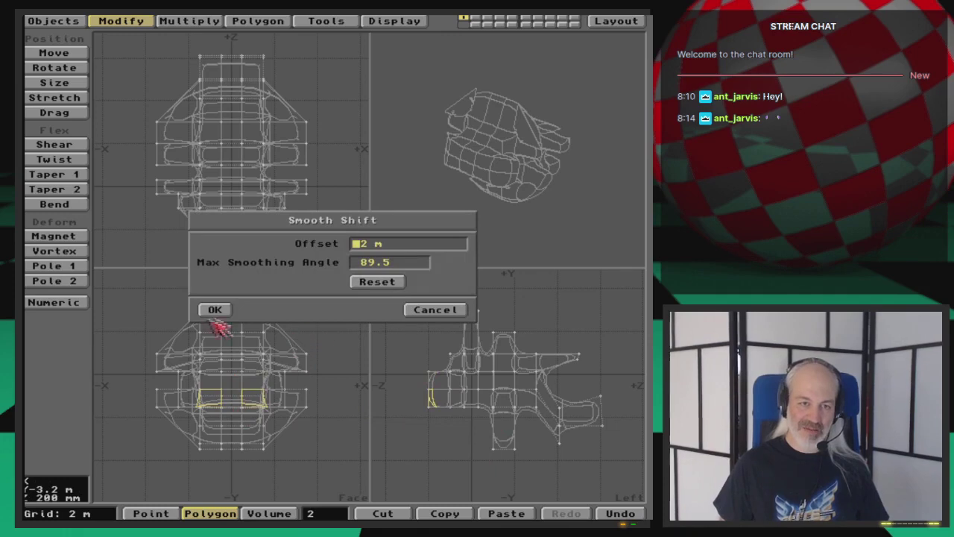
pyautogui.click(214, 308)
# Move the ends of the two new prongs upward about 2 m, inspect them in perspective and clear the selection.
pyautogui.press('t')
pyautogui.moveTo(409, 341); pyautogui.dragTo(405, 330)
pyautogui.moveTo(486, 209); pyautogui.dragTo(540, 183)
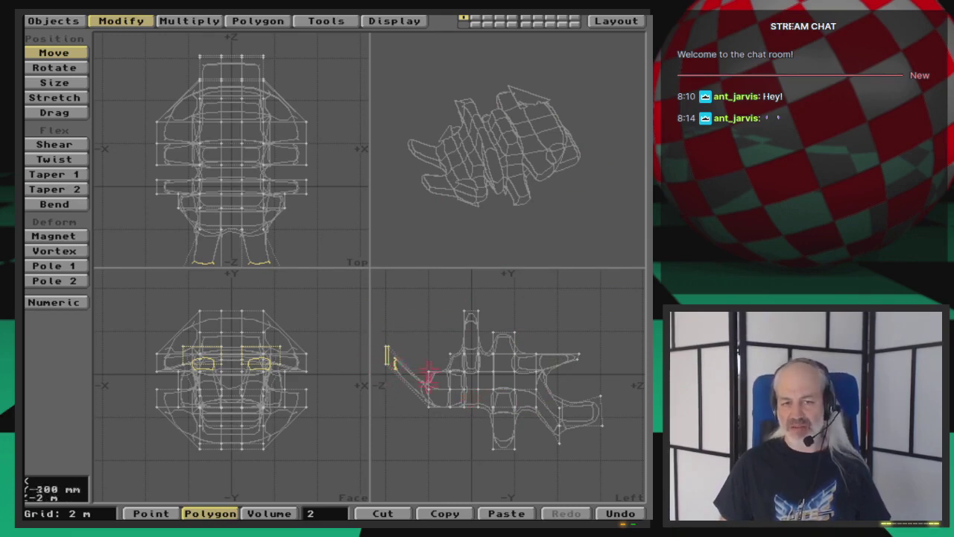
pyautogui.press('space')
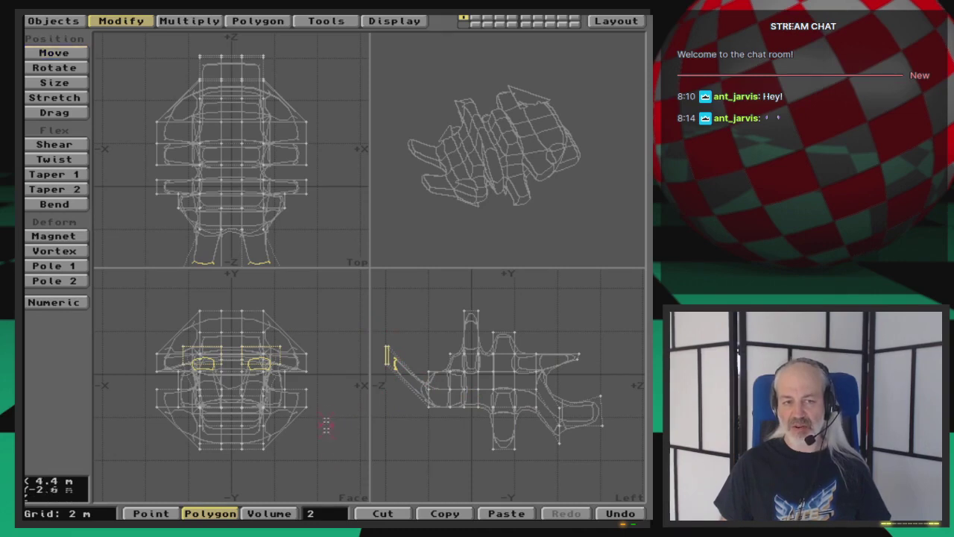
pyautogui.click(370, 451)
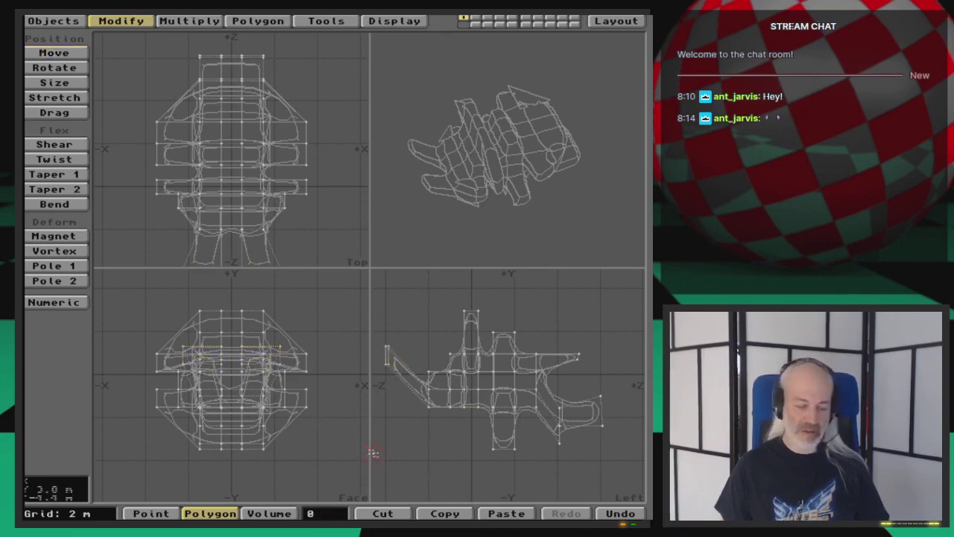
# Toggle the model repeatedly between plain polygon faces and MetaNURBS patches to compare both shapes in perspective, ending on the smoothed version.
pyautogui.press('Tab')
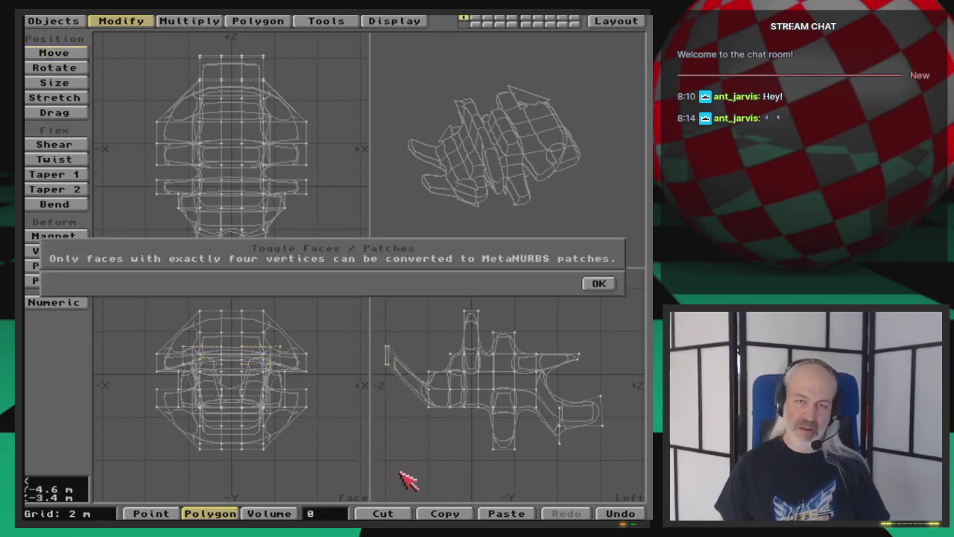
pyautogui.click(599, 284)
pyautogui.press('Tab')
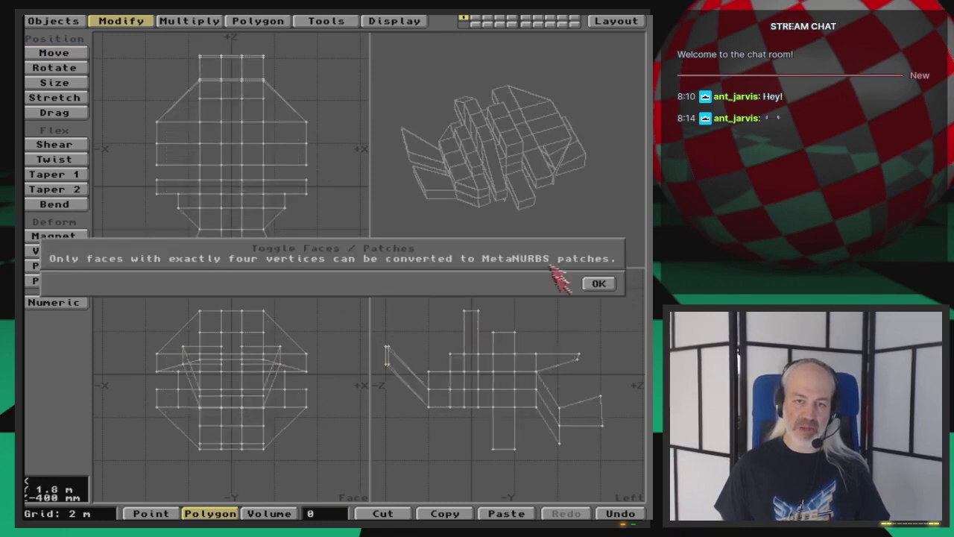
pyautogui.click(608, 283)
pyautogui.press('Tab')
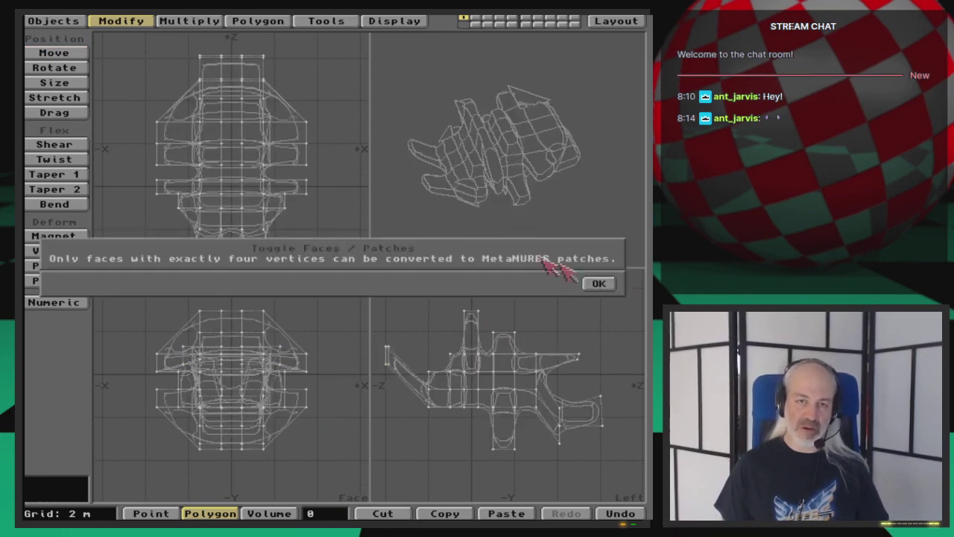
pyautogui.click(603, 285)
pyautogui.moveTo(492, 235); pyautogui.dragTo(539, 199)
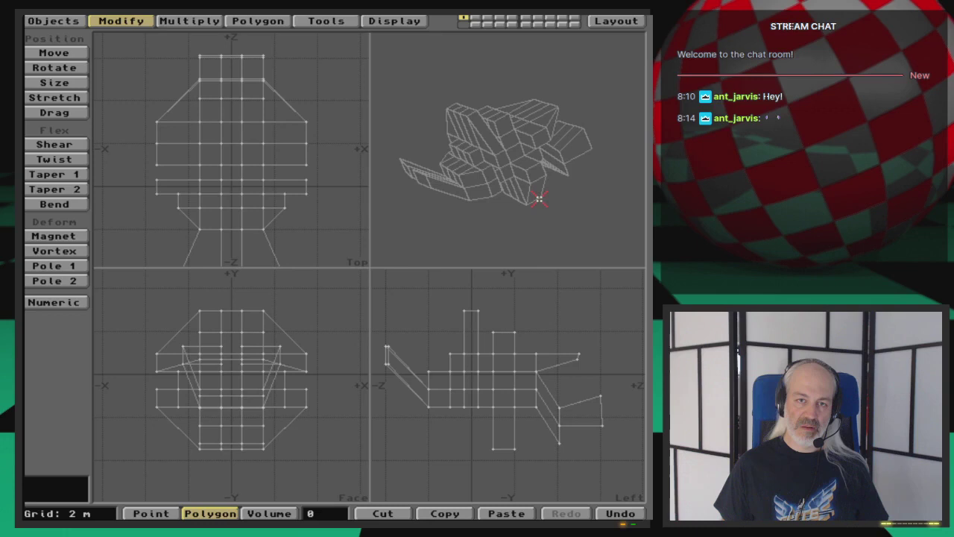
pyautogui.moveTo(563, 165); pyautogui.dragTo(539, 167)
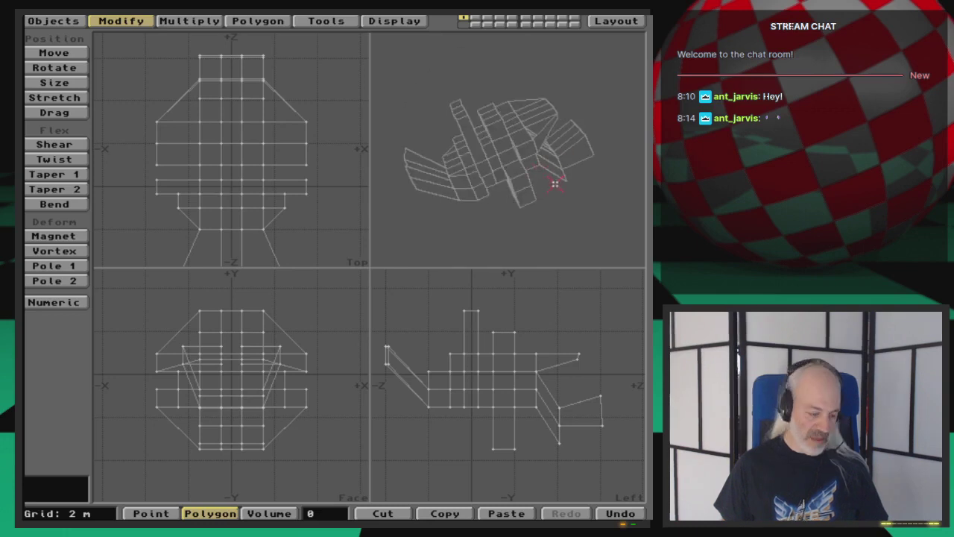
pyautogui.press('Tab')
pyautogui.click(597, 280)
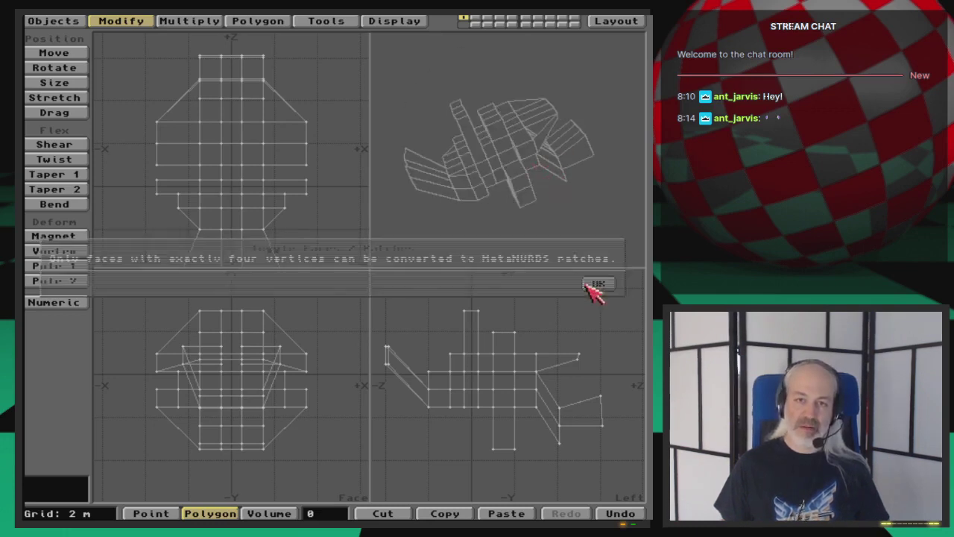
pyautogui.moveTo(545, 231); pyautogui.dragTo(524, 207)
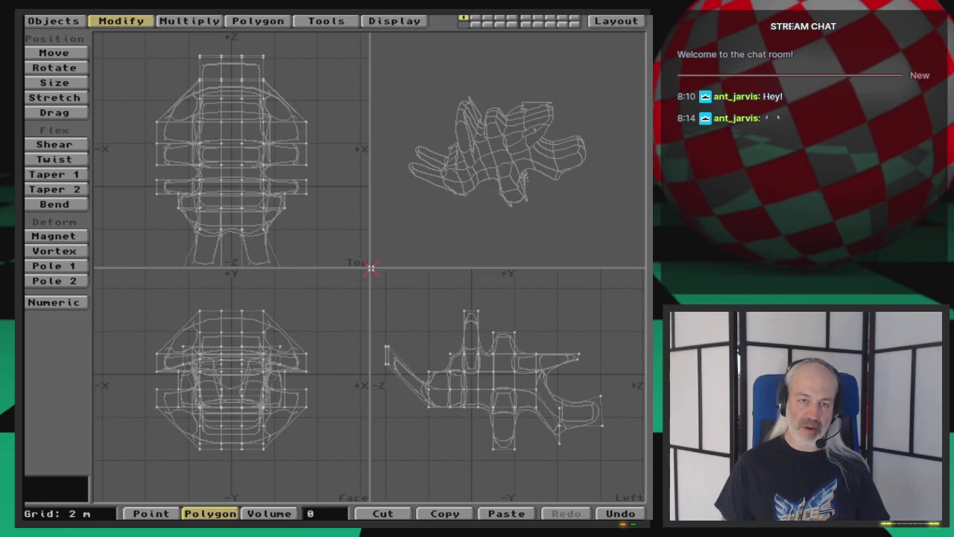
# Switch from Modeler to LightWave Layout and orbit the perspective view of the empty scene.
pyautogui.click(371, 268)
pyautogui.moveTo(370, 268); pyautogui.dragTo(368, 267)
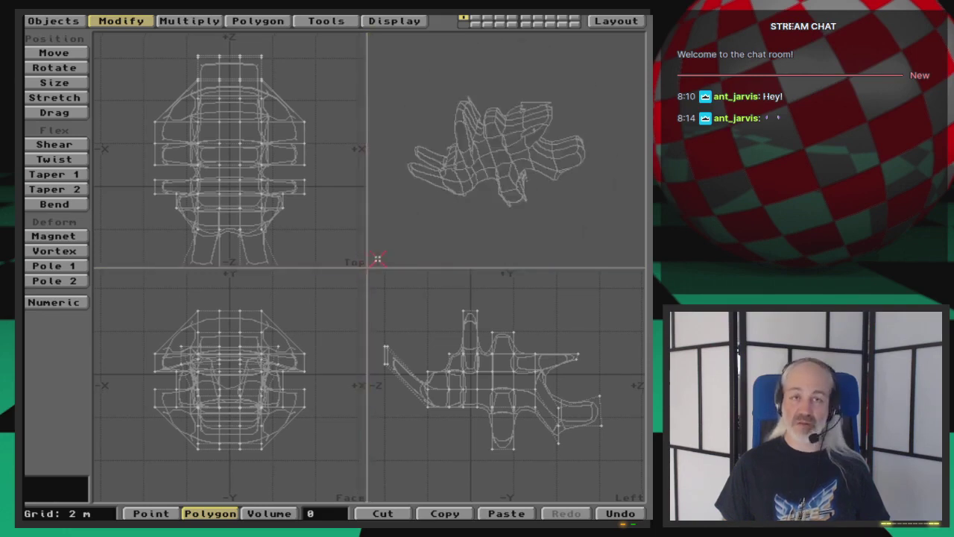
pyautogui.press('super+m')
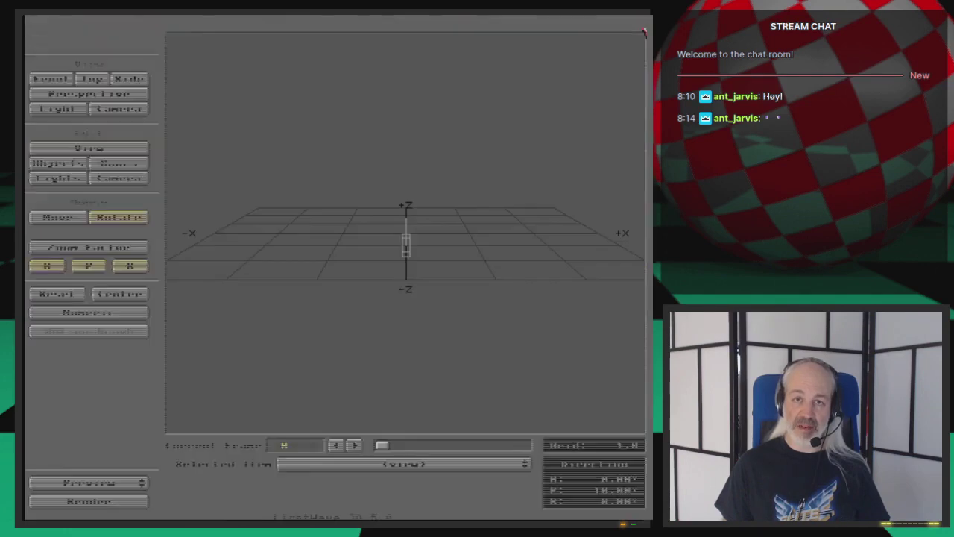
pyautogui.moveTo(380, 258); pyautogui.dragTo(375, 235)
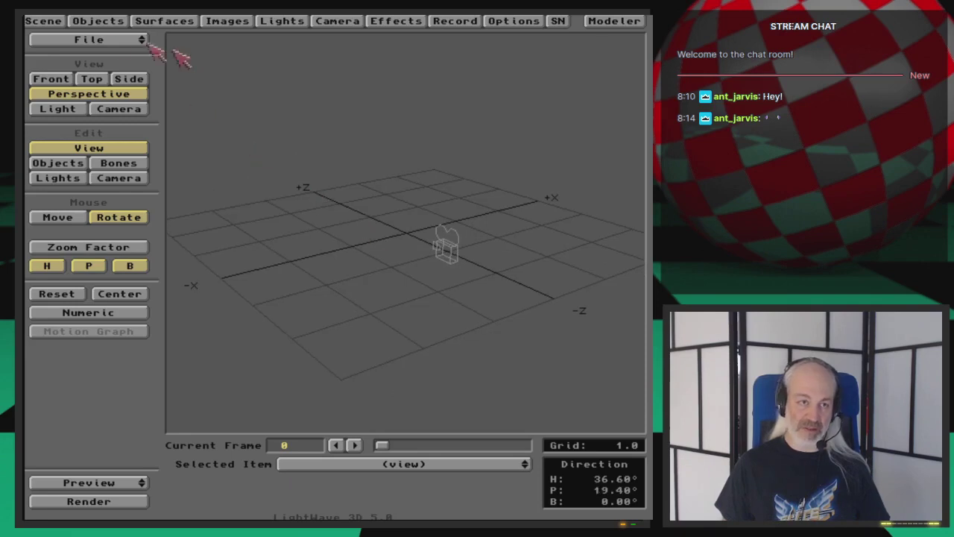
# Load the object Asteroid1-st1 from 3D:webcast/Ep.50/Objects into the scene and return to the scene view.
pyautogui.click(99, 21)
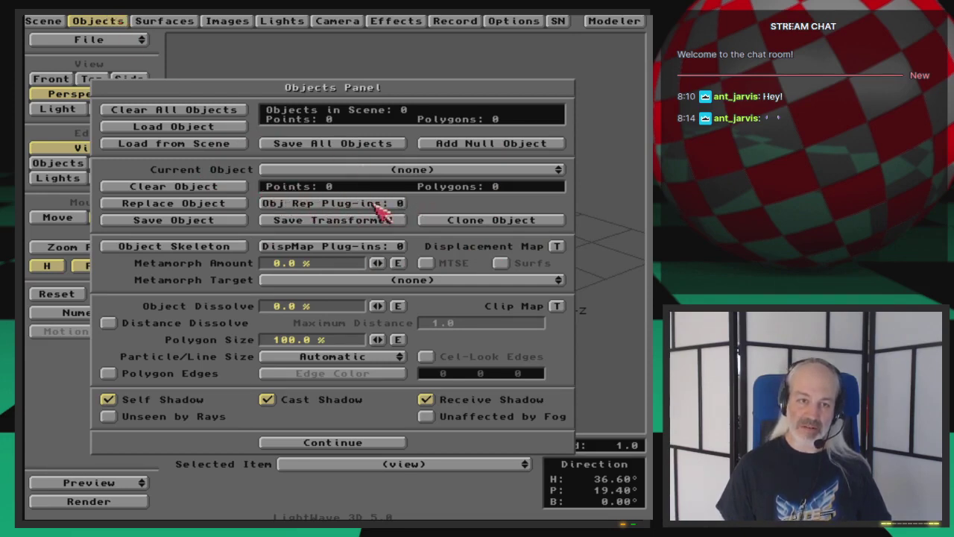
pyautogui.click(112, 21)
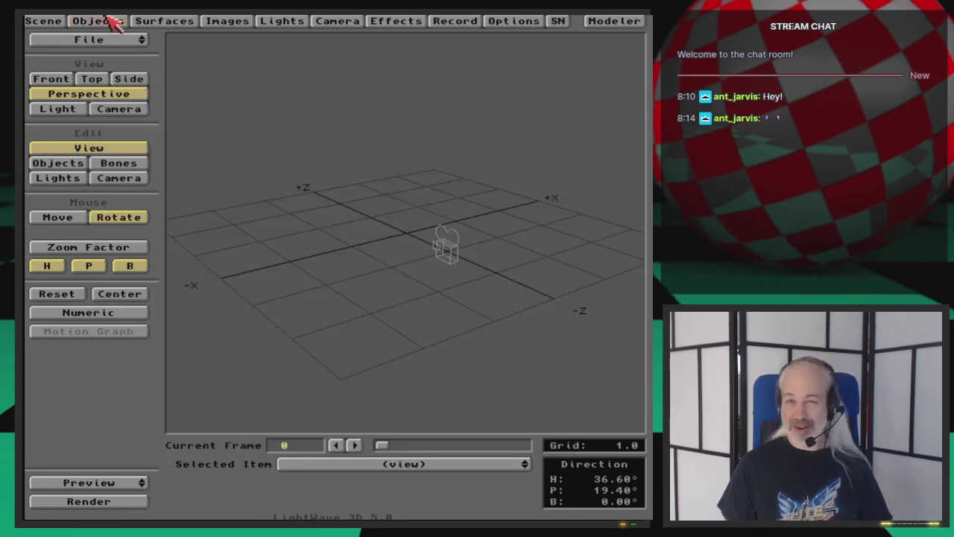
pyautogui.click(115, 20)
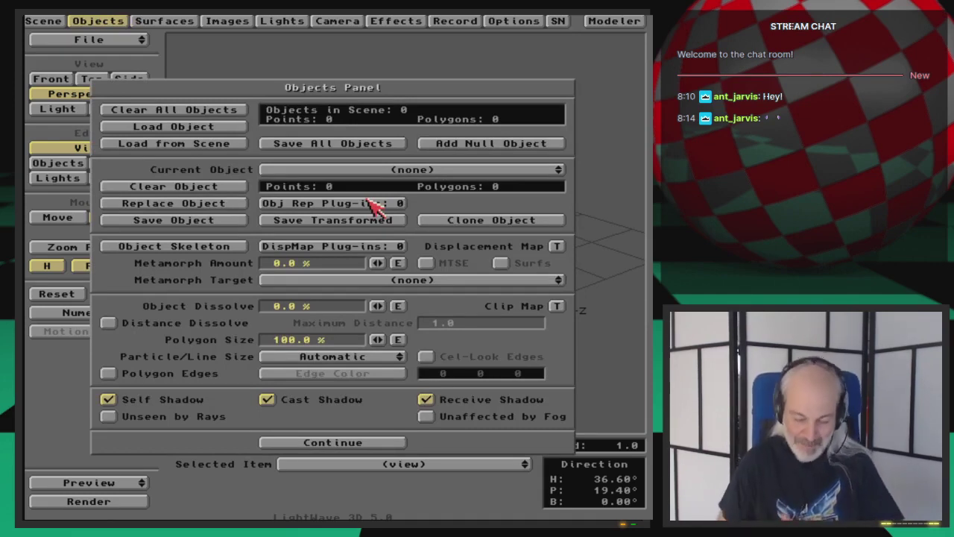
pyautogui.click(227, 127)
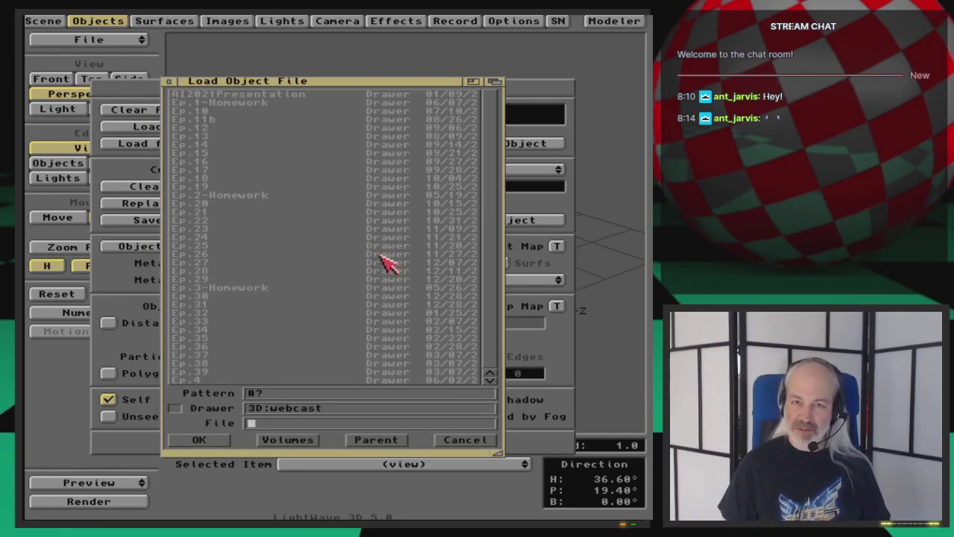
pyautogui.scroll(-6, 324, 289)
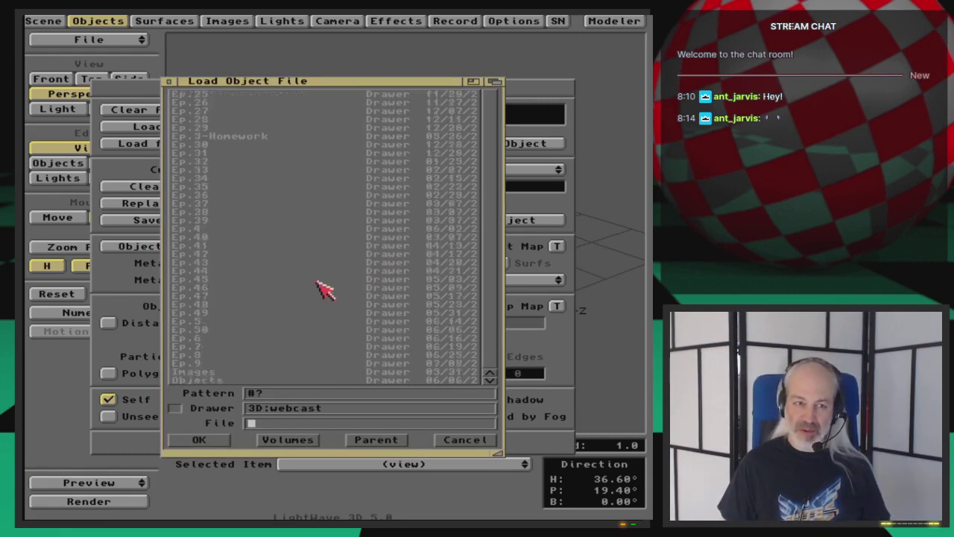
pyautogui.click(211, 332)
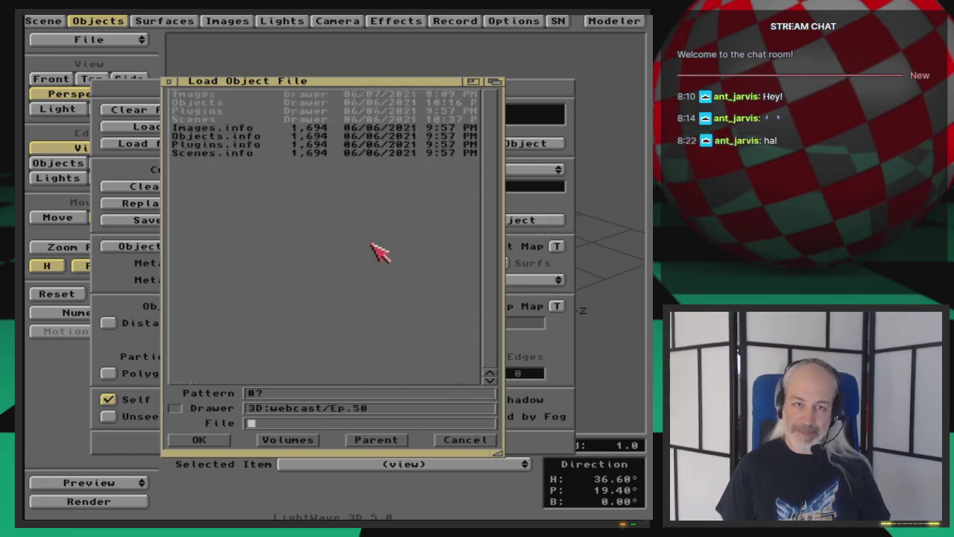
pyautogui.click(211, 102)
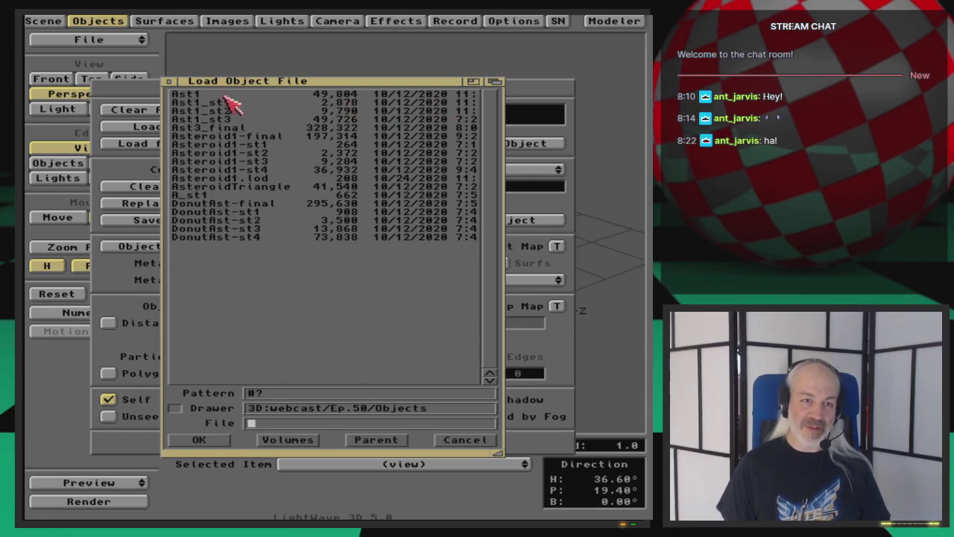
pyautogui.doubleClick(281, 144)
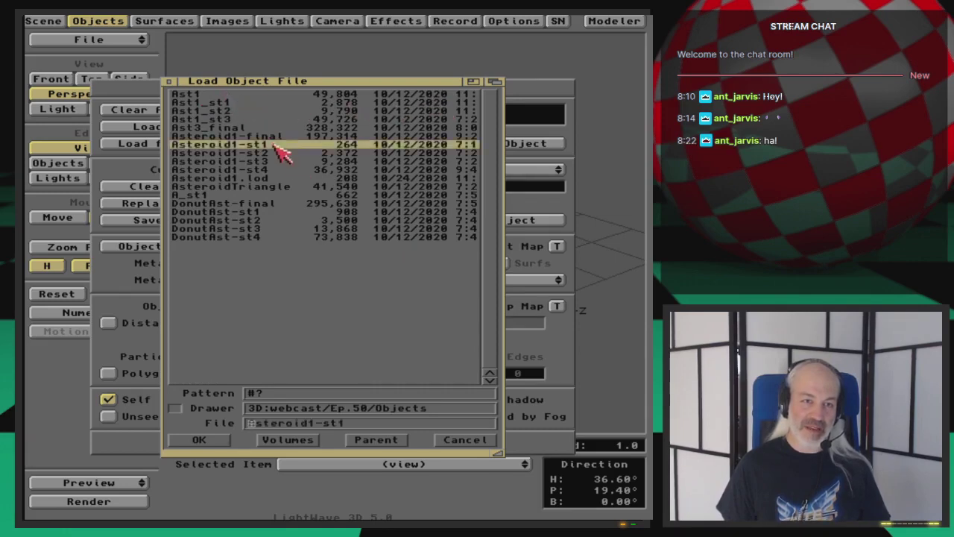
pyautogui.click(97, 21)
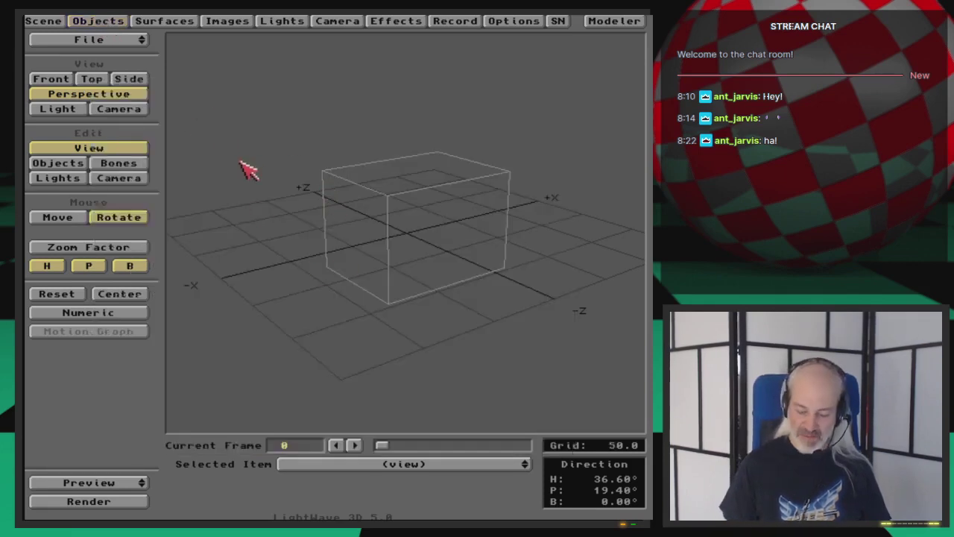
# Replace Asteroid1-st1 with the object Asteroid1-st2 and view it through the camera.
pyautogui.click(108, 21)
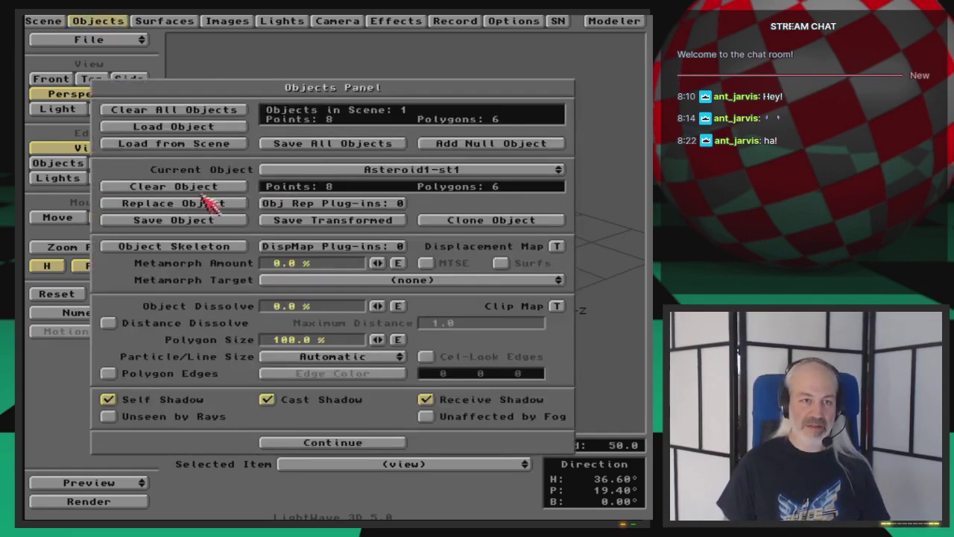
pyautogui.click(202, 201)
pyautogui.click(240, 154)
pyautogui.click(239, 156)
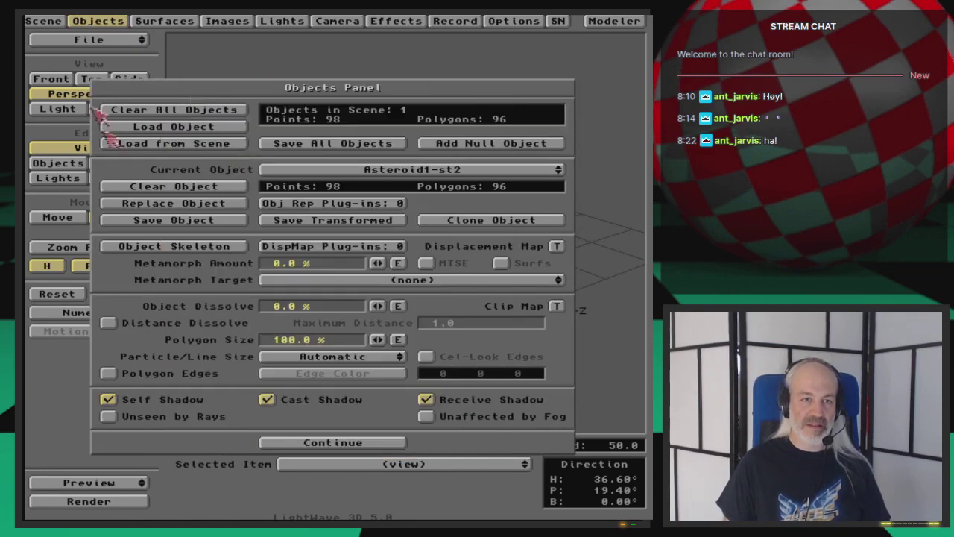
pyautogui.click(95, 22)
pyautogui.press('6')
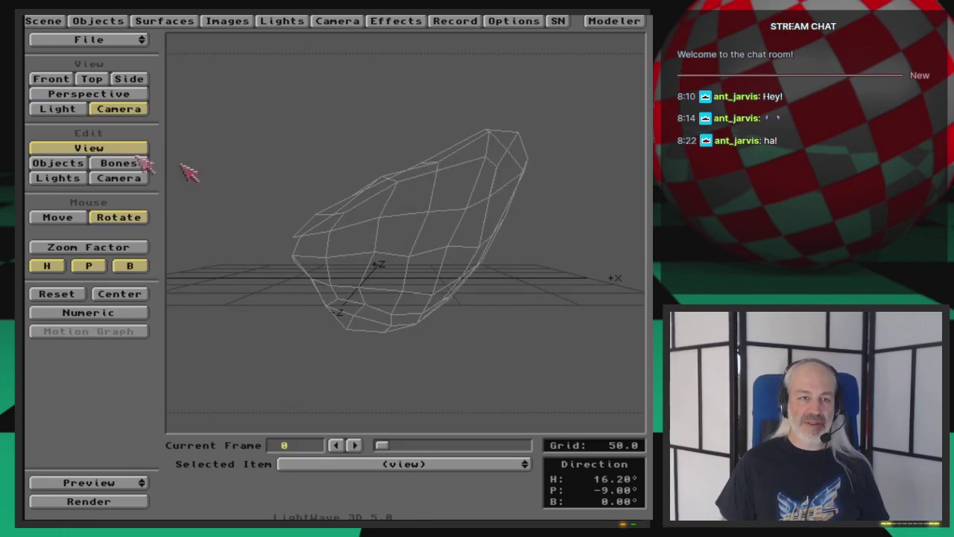
# Load the object Asteroid1-st2 into the scene a second time.
pyautogui.click(121, 21)
pyautogui.click(122, 20)
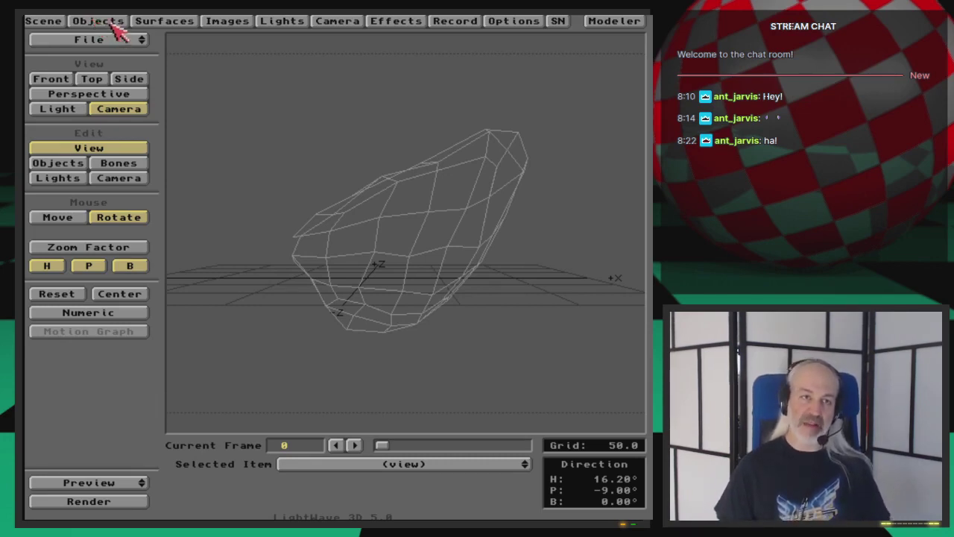
pyautogui.click(113, 23)
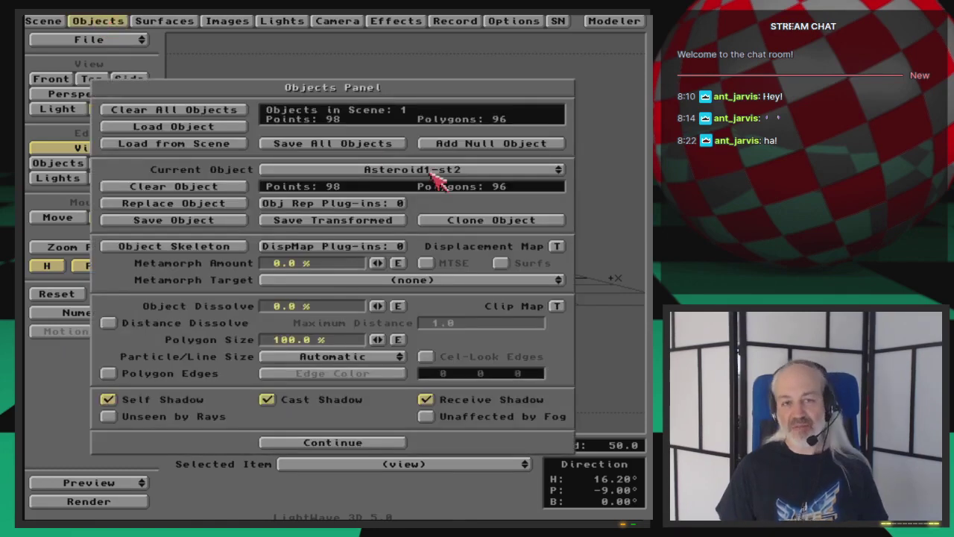
pyautogui.click(242, 128)
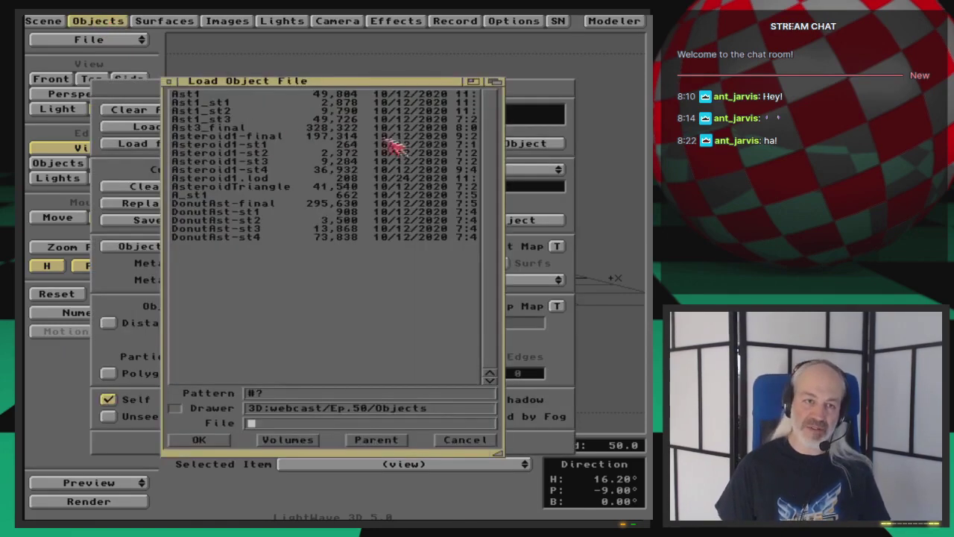
pyautogui.doubleClick(269, 154)
# Load the objects Asteroid1-st3 and Asteroid1-st4 into the scene and return to the camera view.
pyautogui.click(225, 129)
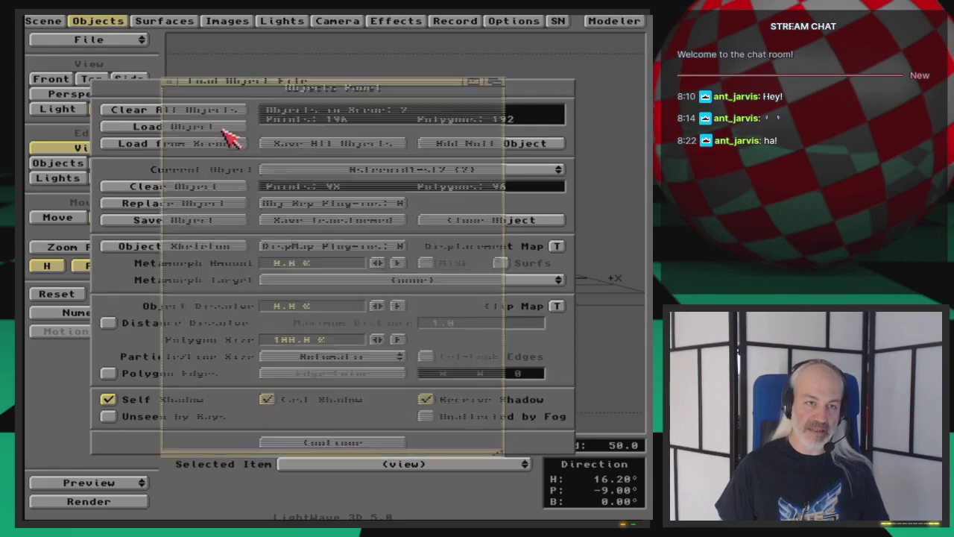
pyautogui.doubleClick(277, 161)
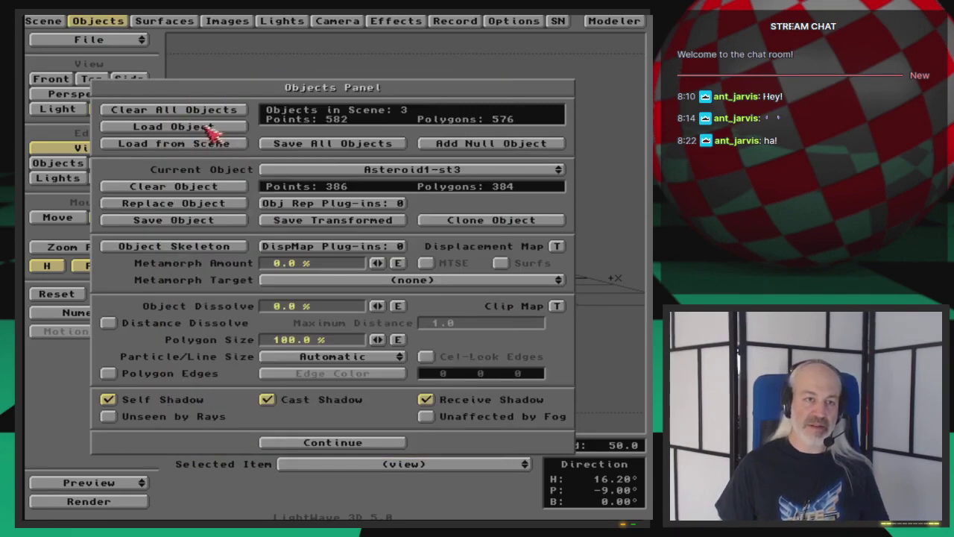
pyautogui.click(212, 129)
pyautogui.doubleClick(292, 179)
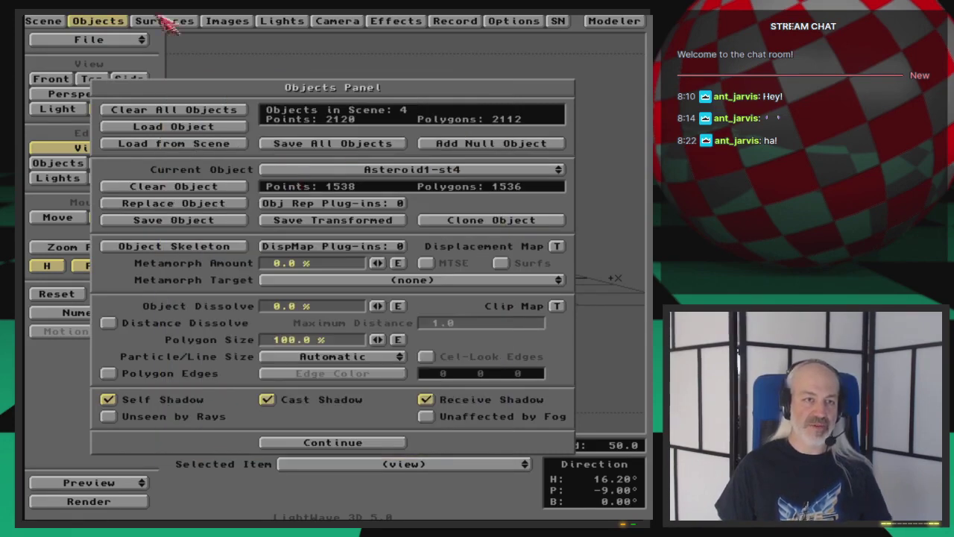
pyautogui.click(112, 21)
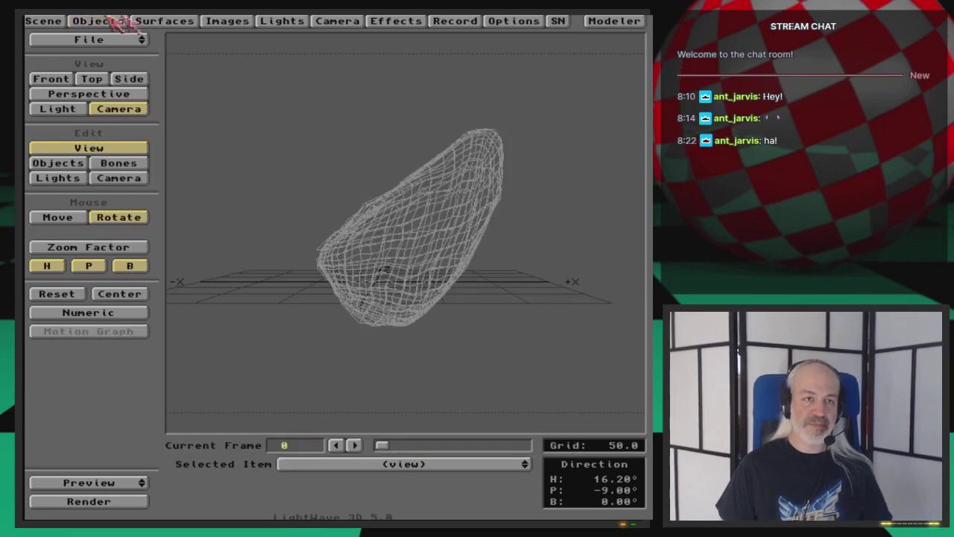
# Spread the overlapping asteroids apart, moving Asteroid1-st2 up and left and Asteroid1-st3 to the right, and create a motion key at frame 0.
pyautogui.click(82, 165)
pyautogui.moveTo(437, 463); pyautogui.dragTo(440, 445)
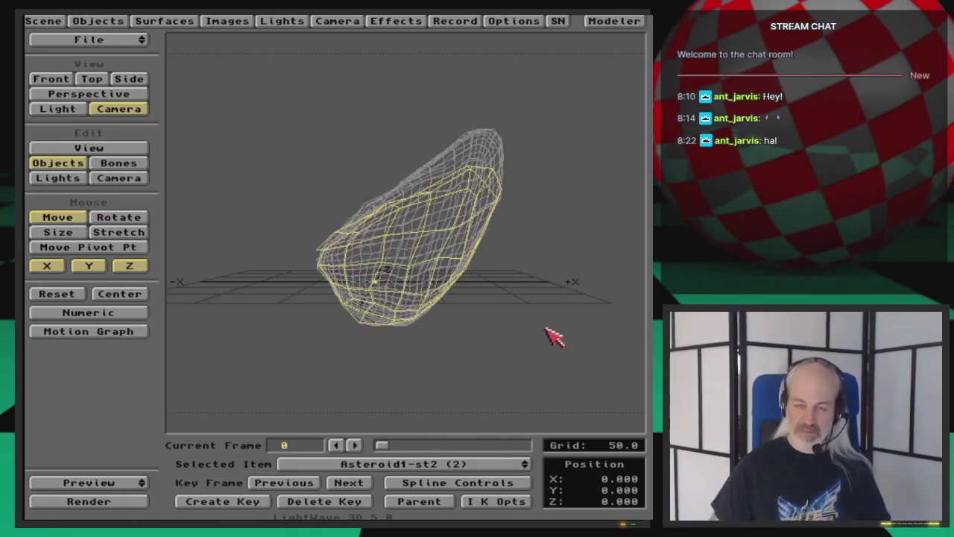
pyautogui.press('Down')
pyautogui.moveTo(528, 331)
pyautogui.mouseDown()
pyautogui.moveTo(536, 350)
pyautogui.moveTo(529, 323)
pyautogui.moveTo(522, 329)
pyautogui.mouseUp()
pyautogui.press('Down')
pyautogui.moveTo(315, 302)
pyautogui.mouseDown()
pyautogui.moveTo(184, 303)
pyautogui.moveTo(360, 303)
pyautogui.moveTo(328, 302)
pyautogui.mouseUp()
pyautogui.press('Up')
pyautogui.press('Up')
pyautogui.moveTo(532, 330); pyautogui.dragTo(552, 339)
pyautogui.moveTo(552, 339); pyautogui.dragTo(552, 268, button='right')
pyautogui.press('Return')
pyautogui.press('Return')
# Move Asteroid1-st4 to about X 105.5, Y -59, Z 15 and create its motion key at frame 0.
pyautogui.press('Down')
pyautogui.press('Down')
pyautogui.moveTo(562, 348); pyautogui.dragTo(518, 347)
pyautogui.press('Return')
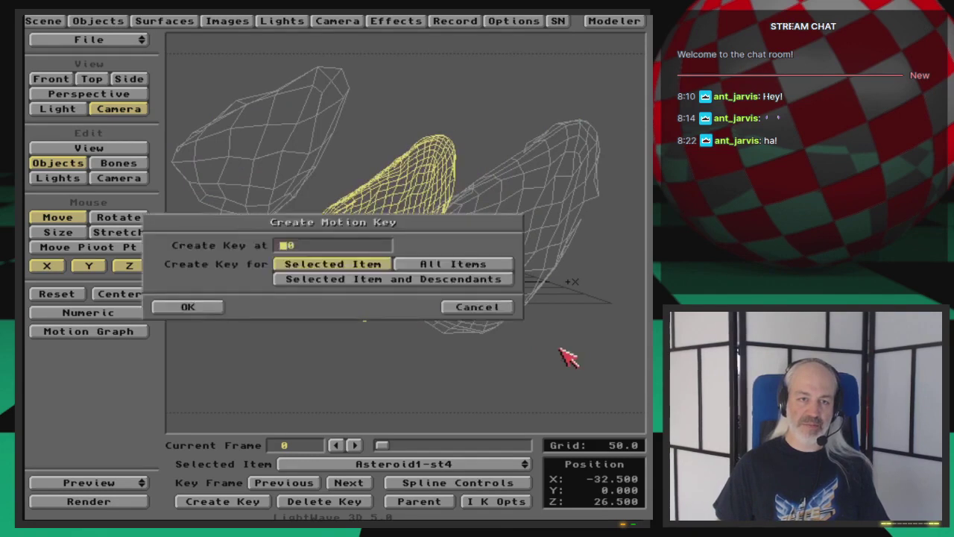
pyautogui.press('Return')
pyautogui.moveTo(534, 349); pyautogui.dragTo(636, 347)
pyautogui.moveTo(543, 298); pyautogui.dragTo(544, 358)
pyautogui.press('Return')
pyautogui.press('Return')
# Move Asteroid1-st3 between the other two asteroids, to about X -18.5, Y 0, Z -23.5, and create its motion key at frame 0.
pyautogui.press('Up')
pyautogui.press('Up')
pyautogui.press('Down')
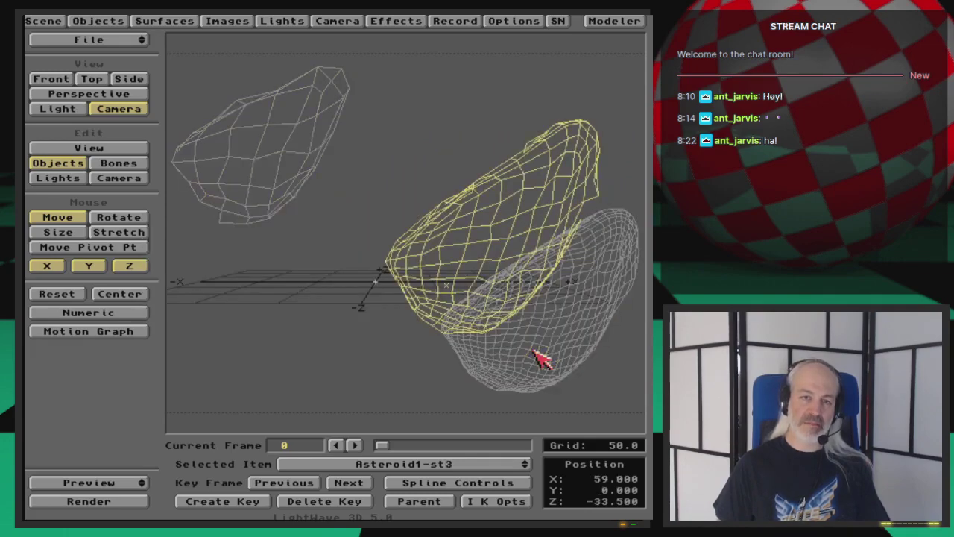
pyautogui.moveTo(542, 361); pyautogui.dragTo(485, 353)
pyautogui.press('Return')
pyautogui.press('Return')
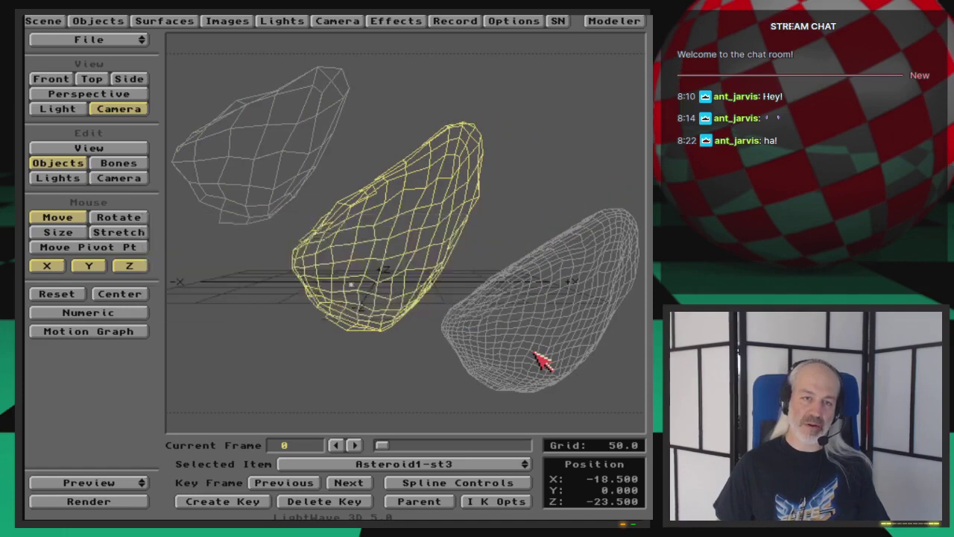
# Check the point and polygon counts of the loaded asteroid objects, then return to the scene with Asteroid1-st4 selected.
pyautogui.click(120, 21)
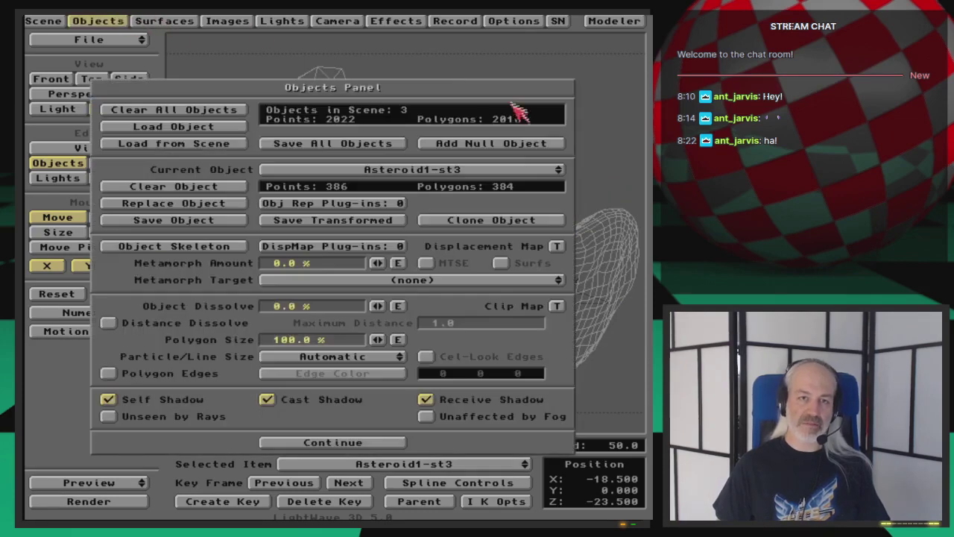
pyautogui.click(534, 173)
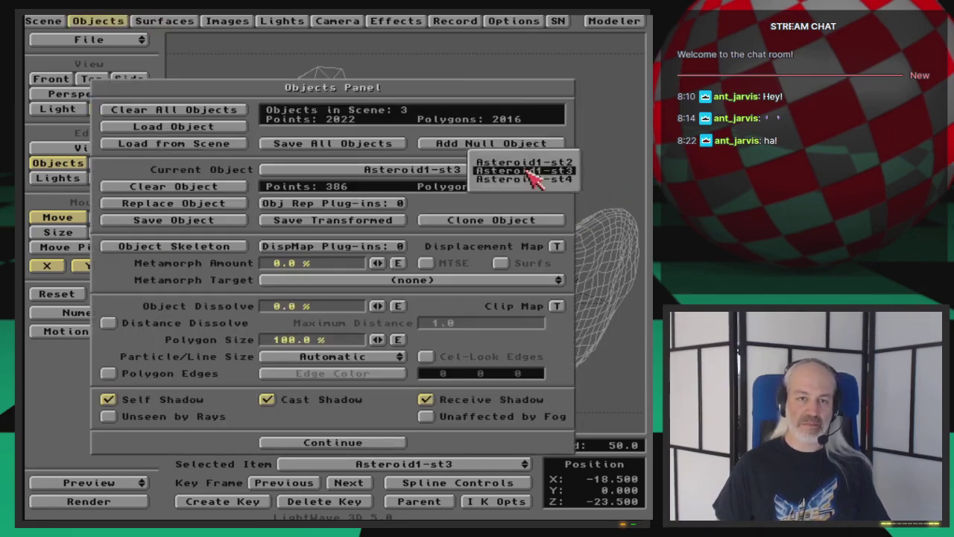
pyautogui.click(526, 163)
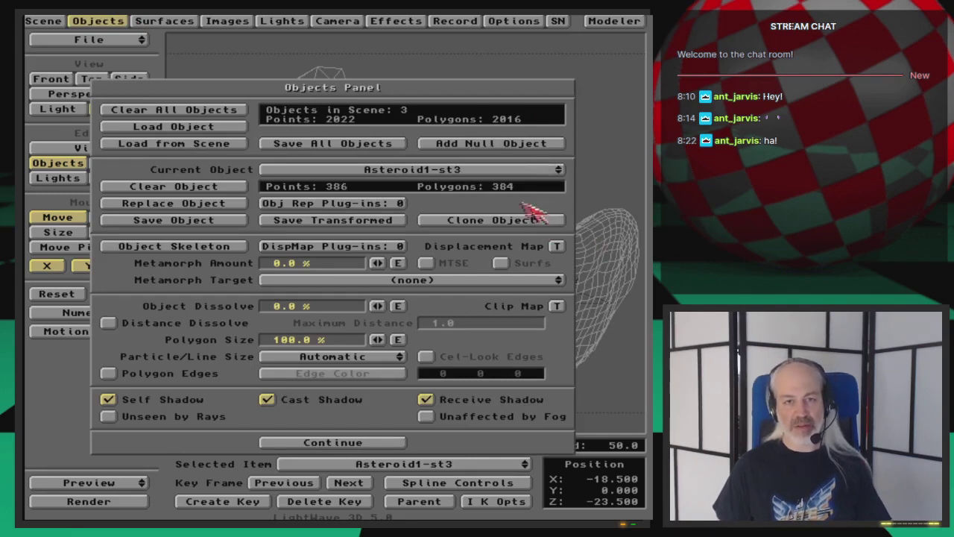
pyautogui.press('Down')
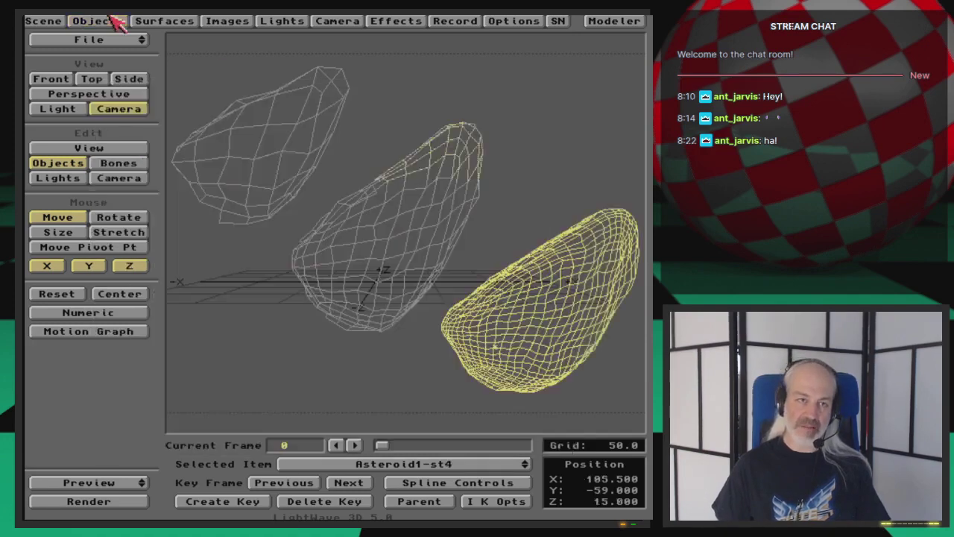
pyautogui.click(97, 21)
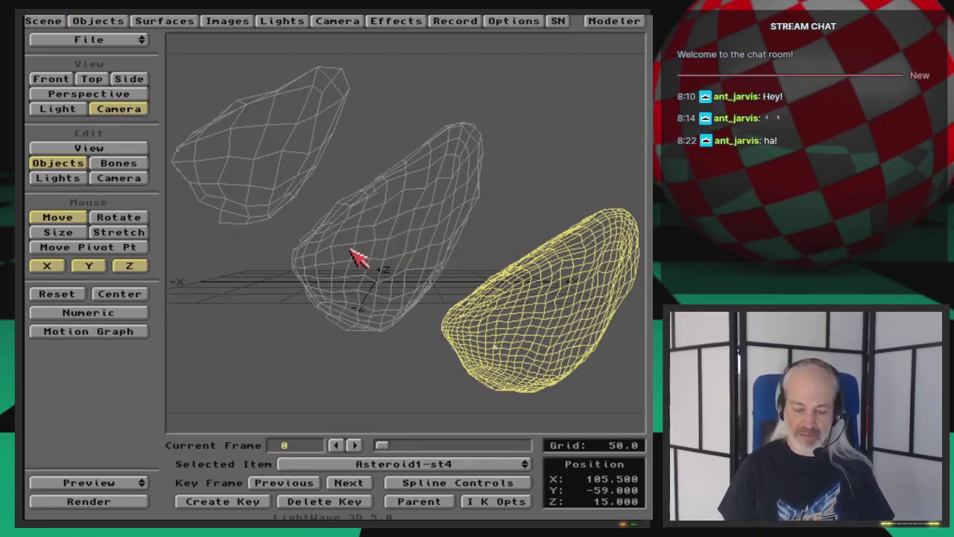
# Render the current frame to compare the three asteroid stages and return to the scene.
pyautogui.press('F9')
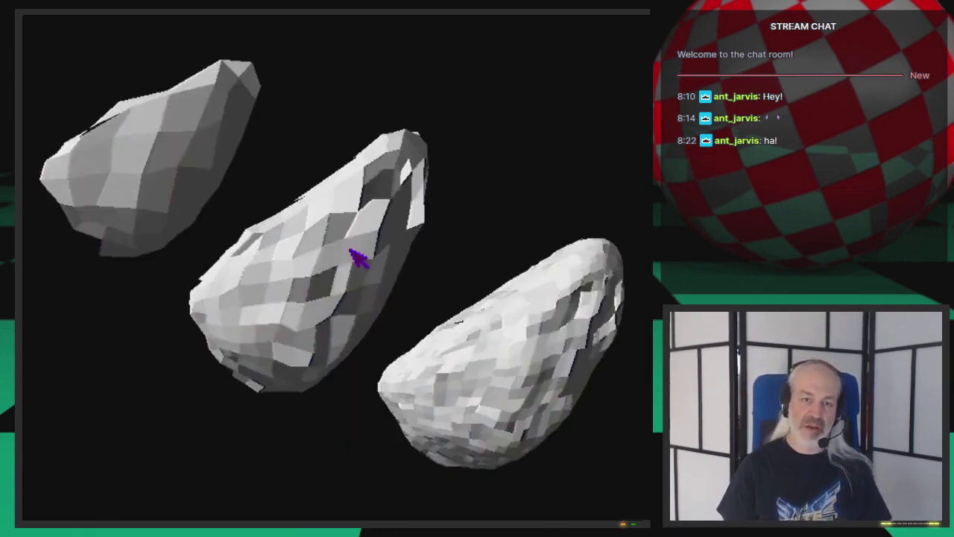
pyautogui.click(353, 253)
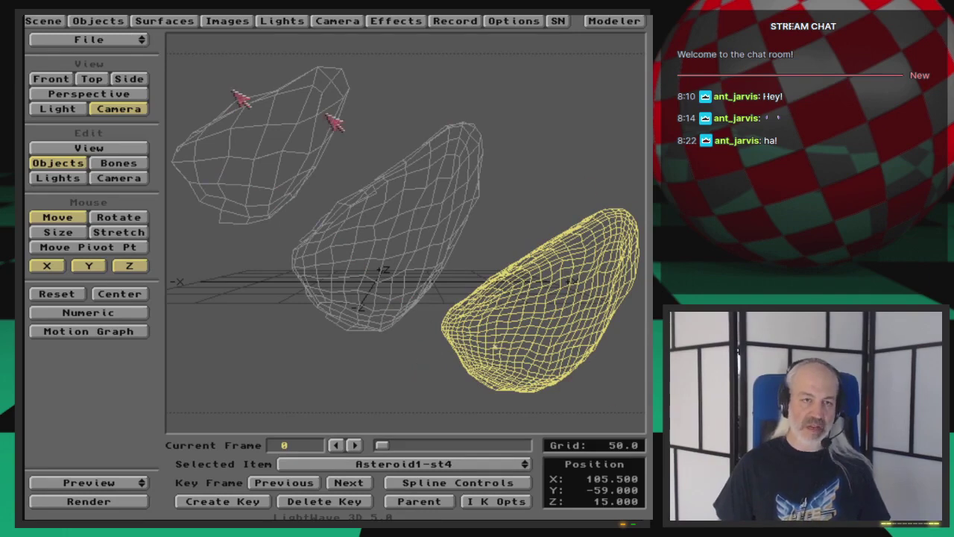
# Review the object replacement plug-ins available for Asteroid1-st4, including LOD and ObjectList, leaving the choice at none.
pyautogui.click(98, 21)
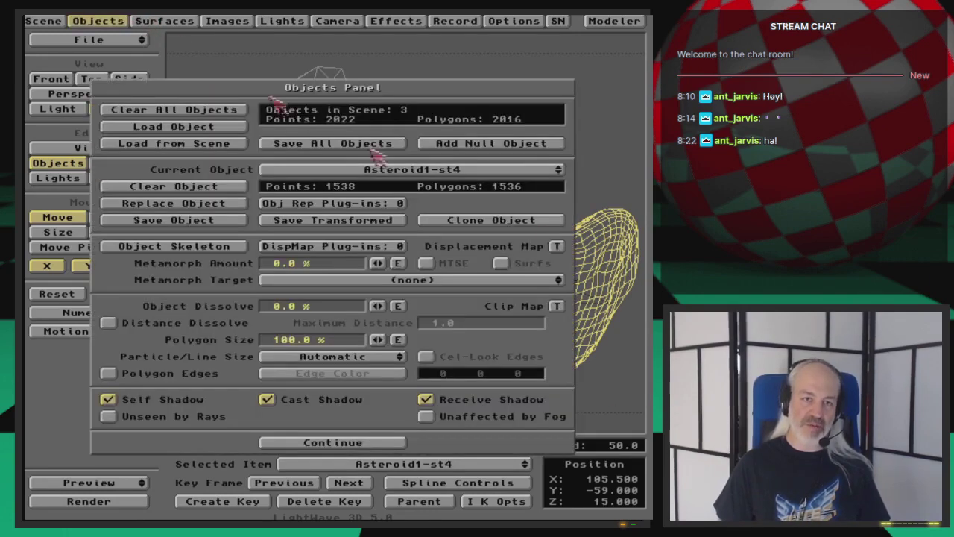
pyautogui.click(384, 203)
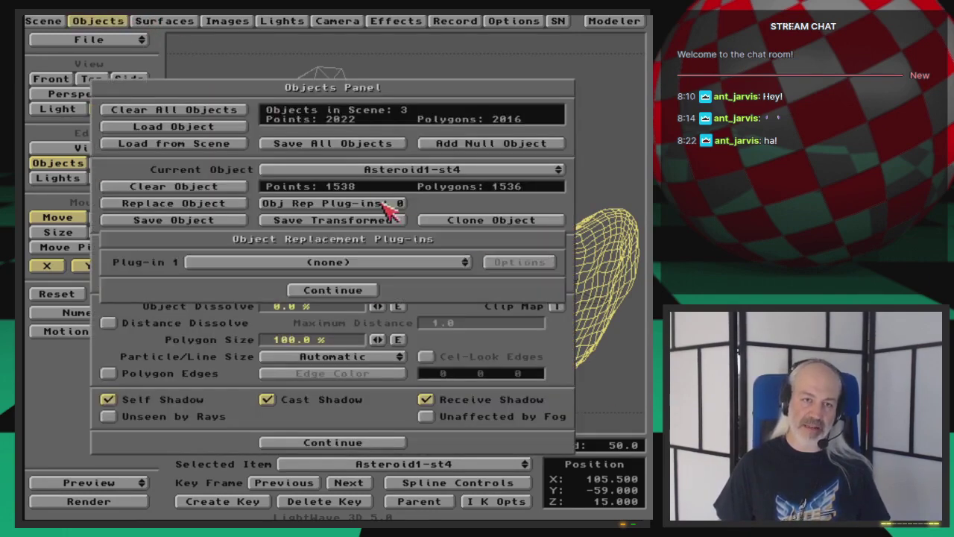
pyautogui.click(456, 265)
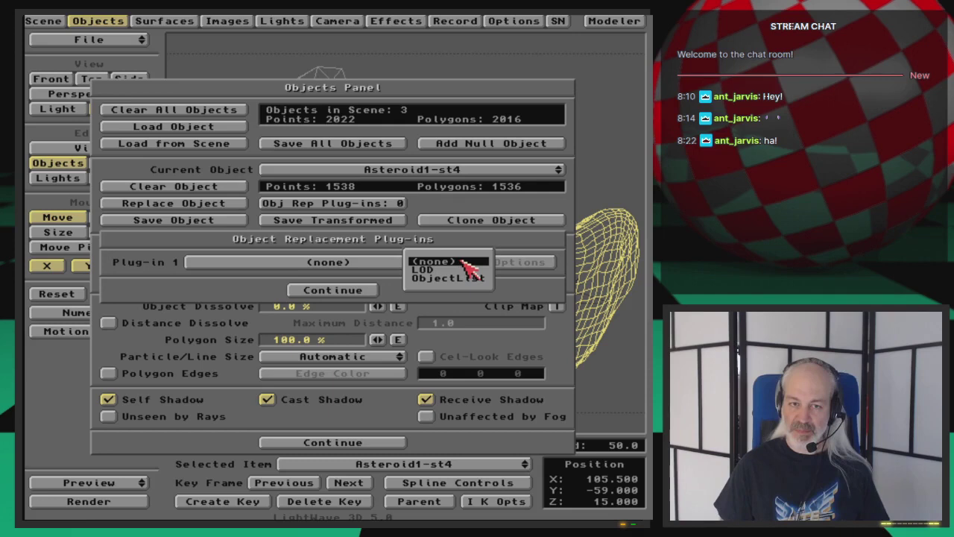
pyautogui.click(515, 290)
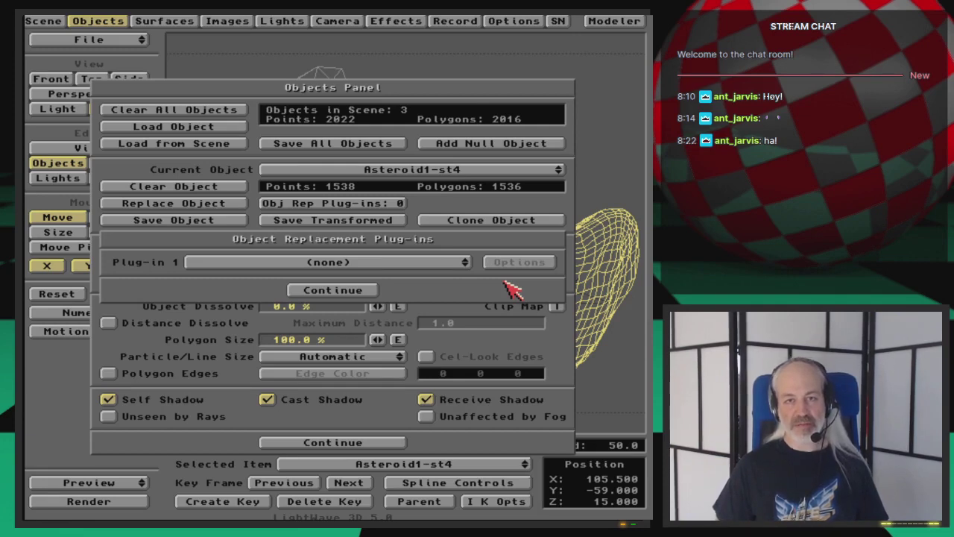
pyautogui.click(355, 290)
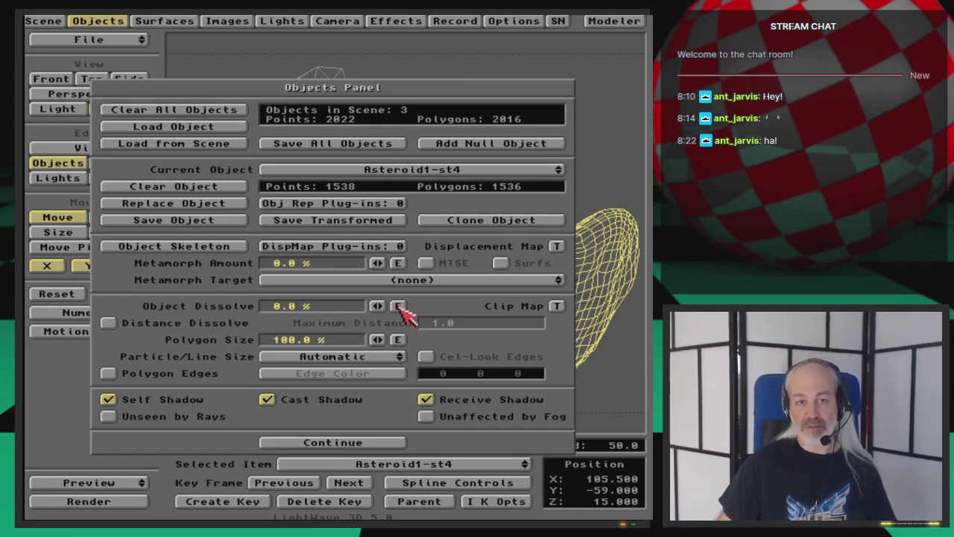
# Open the object dissolve envelope of Asteroid1-st2 and create a key at frame 5.
pyautogui.moveTo(477, 170); pyautogui.dragTo(489, 146)
pyautogui.click(399, 305)
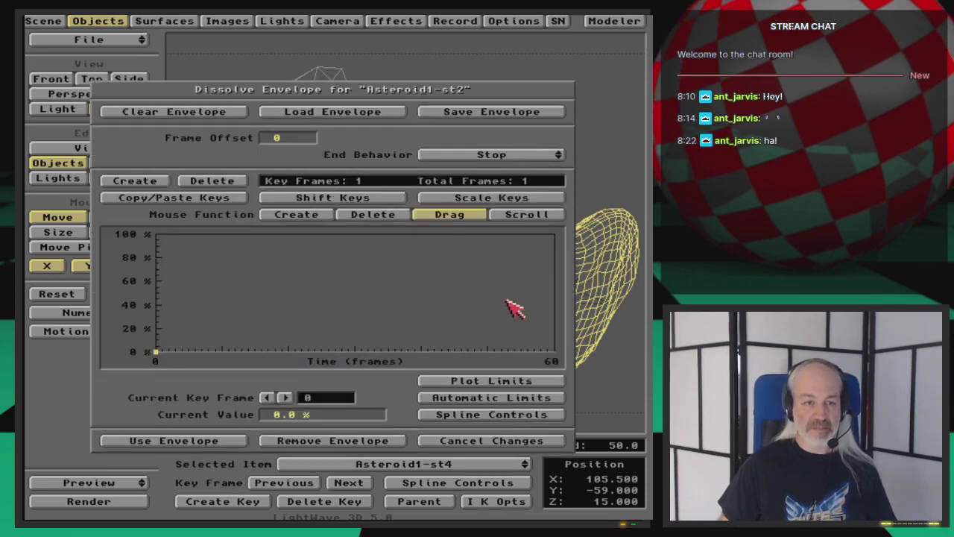
pyautogui.press('Return')
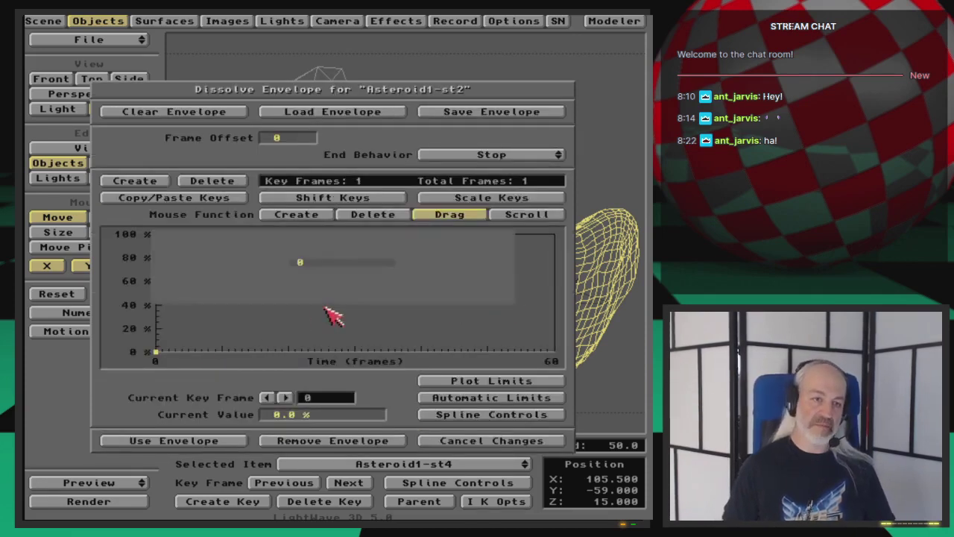
pyautogui.write('5')
pyautogui.press('Return')
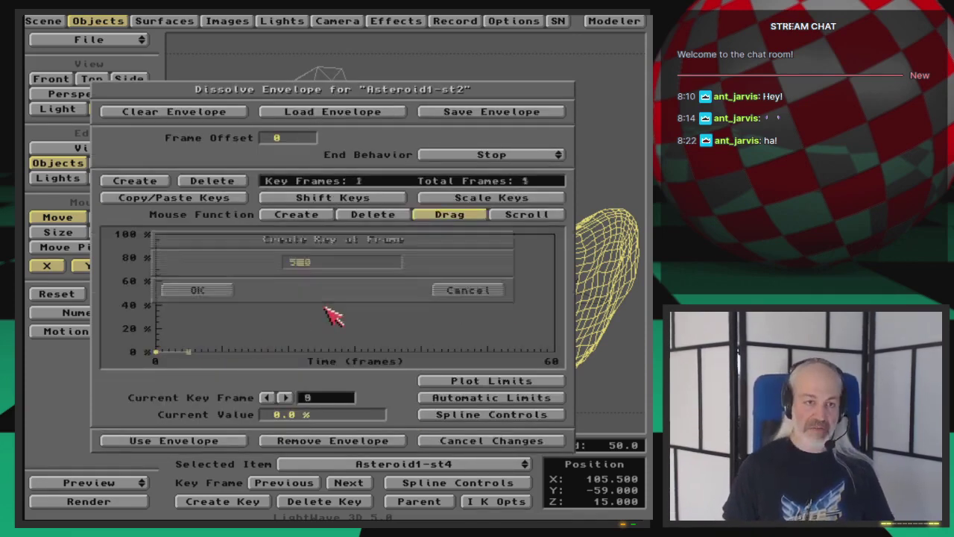
# Create a key at frame 6 in the dissolve envelope and set its value to 100 %.
pyautogui.press('Return')
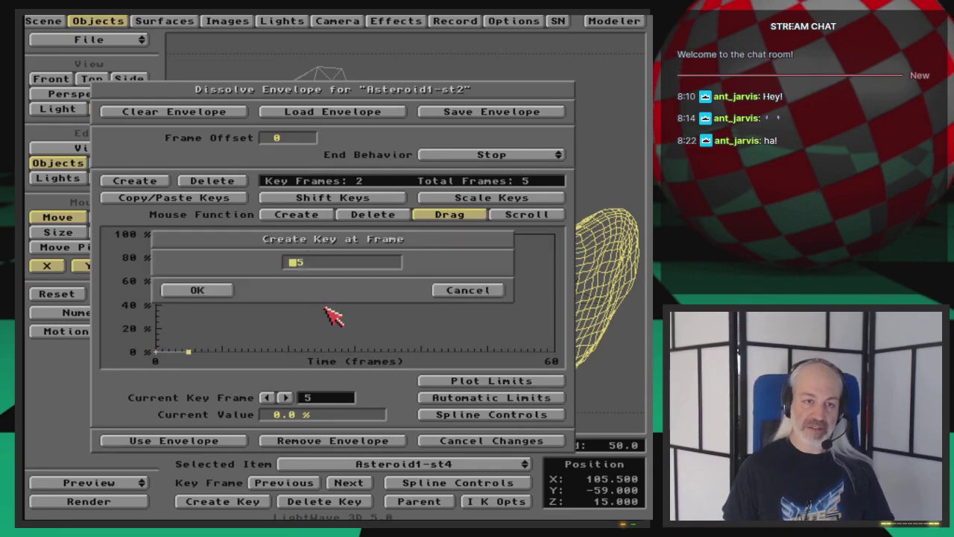
pyautogui.write('6')
pyautogui.press('Return')
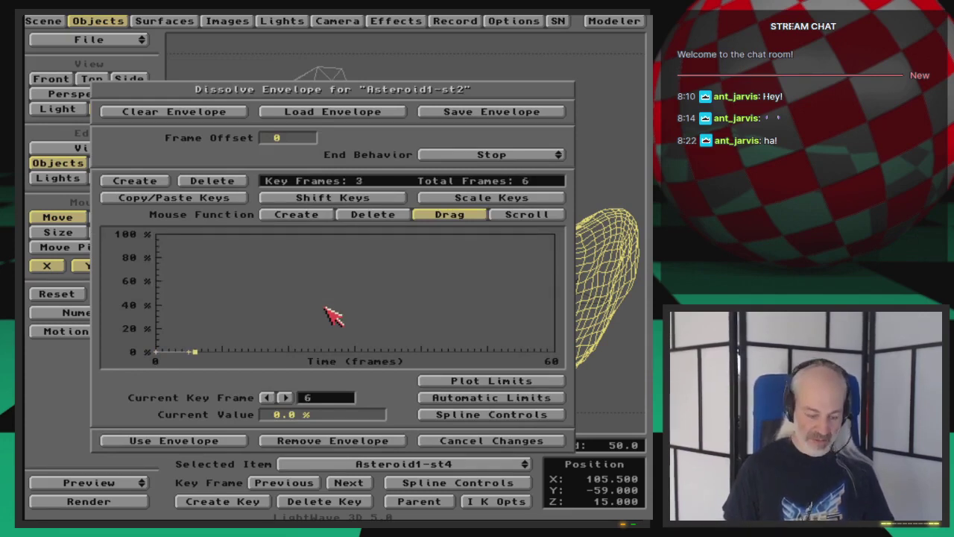
pyautogui.write('100')
pyautogui.press('Return')
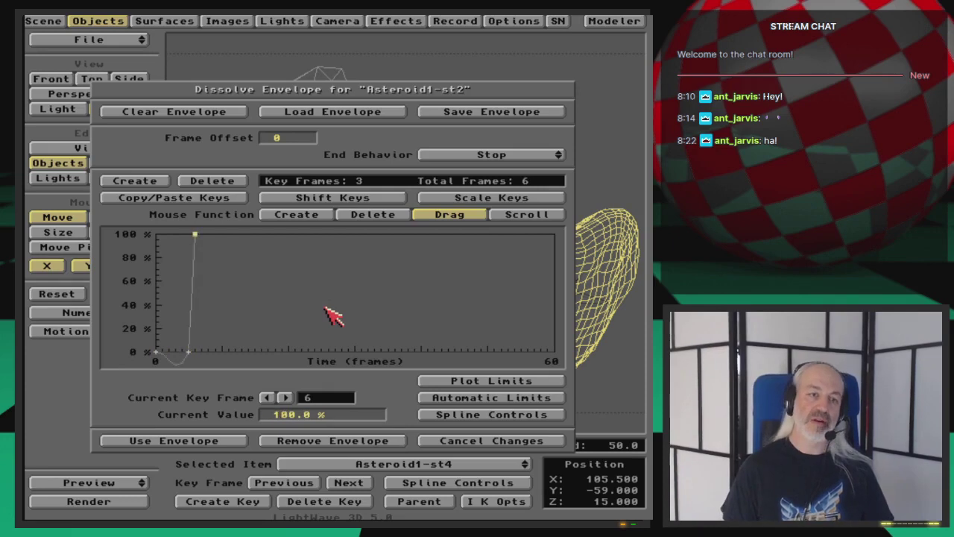
# Create a dissolve envelope key at frame 10 and cancel the envelope changes.
pyautogui.press('Return')
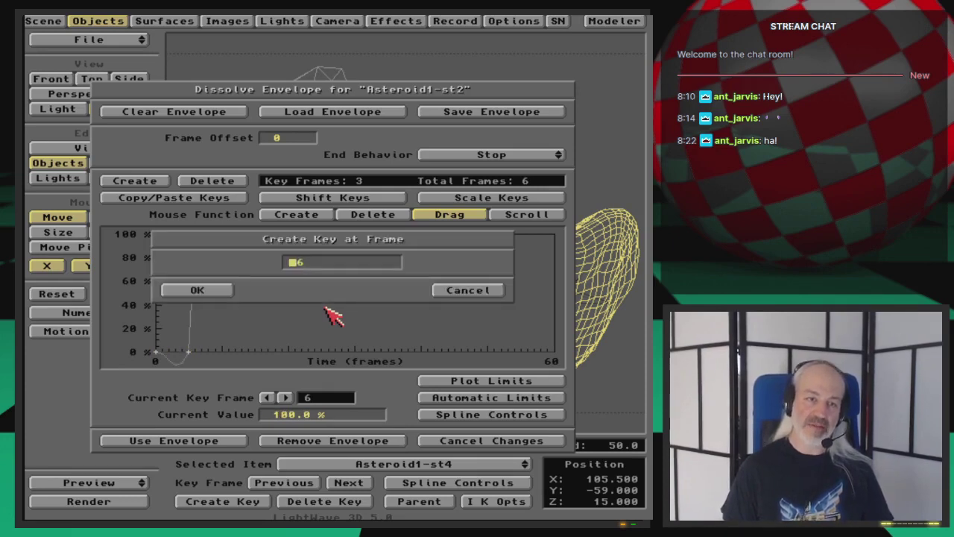
pyautogui.write('10')
pyautogui.press('Return')
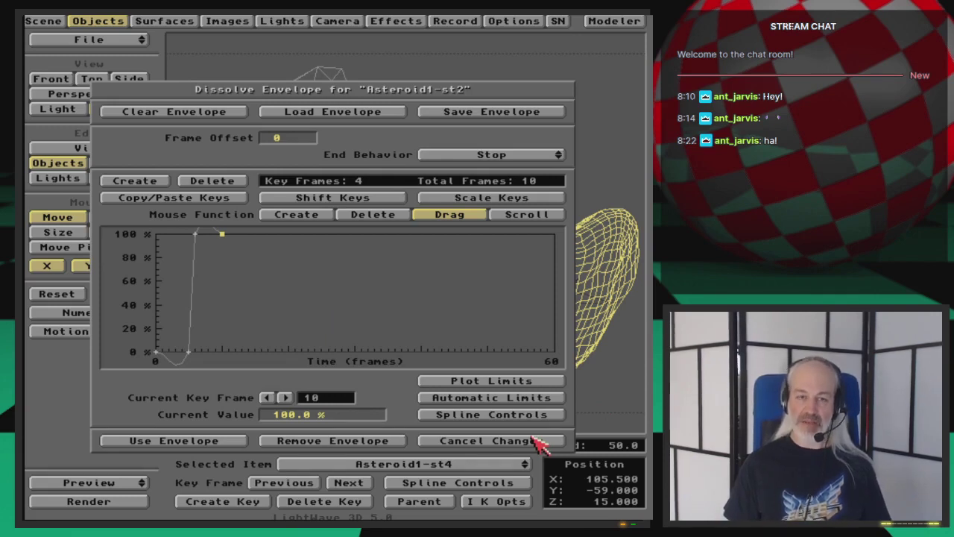
pyautogui.click(533, 440)
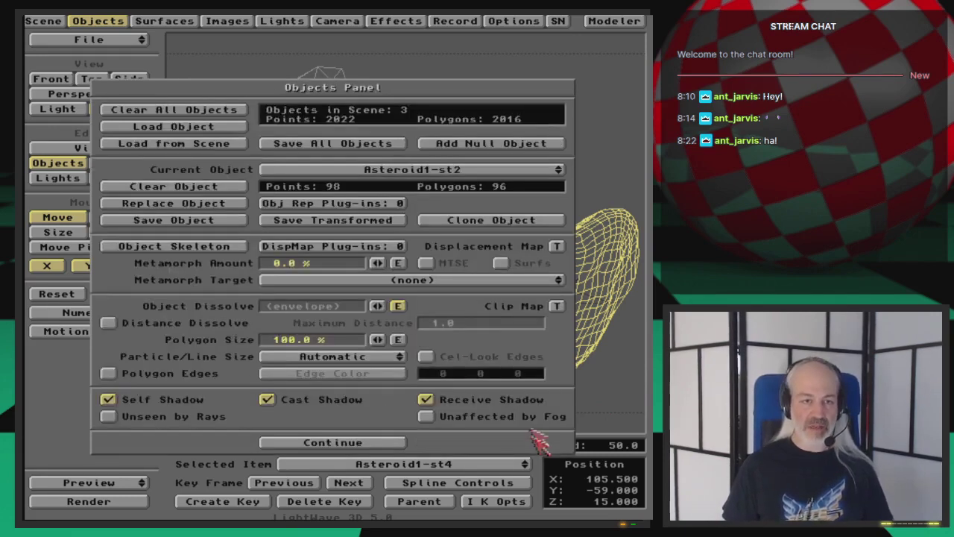
# Open the displacement map plug-ins of Asteroid1-st2, switching to the Directory Opus screen and back.
pyautogui.click(397, 242)
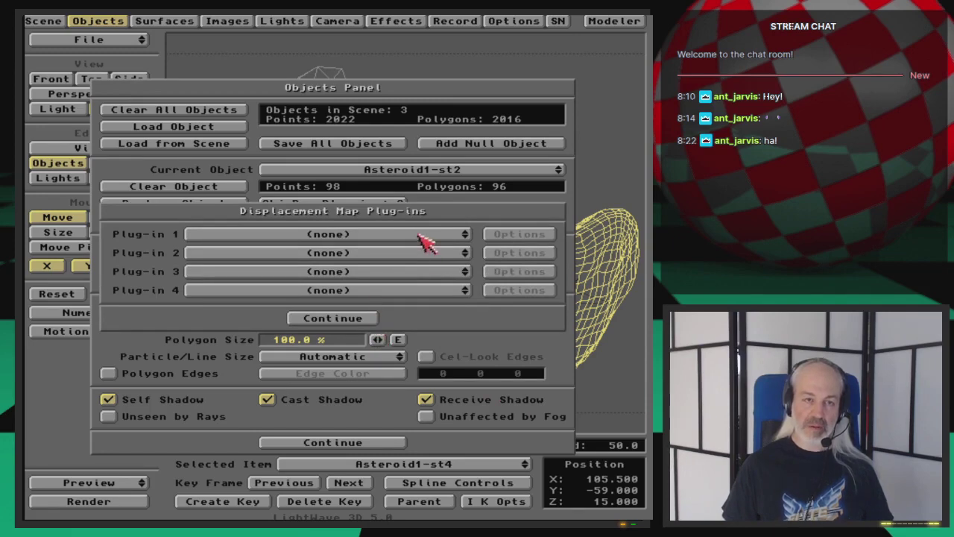
pyautogui.press('super+m')
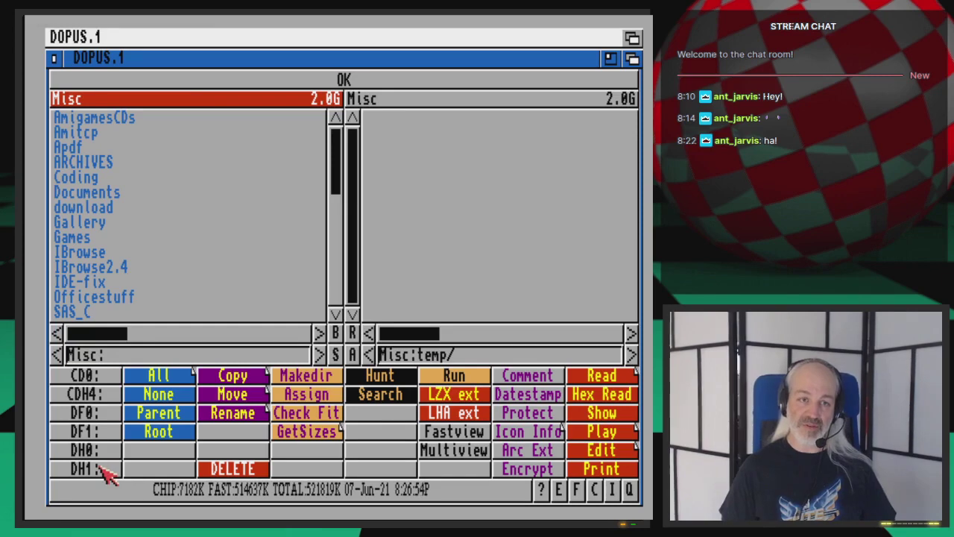
pyautogui.press('super+m')
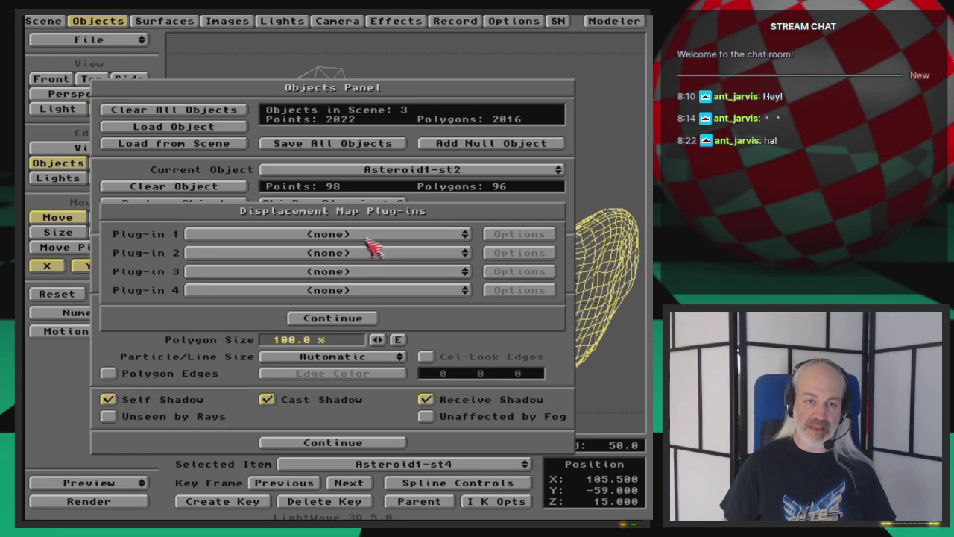
# Close the displacement plug-ins of Asteroid1-st2 and assign ObjectList as its object replacement plug-in.
pyautogui.click(358, 316)
pyautogui.click(365, 203)
pyautogui.click(386, 263)
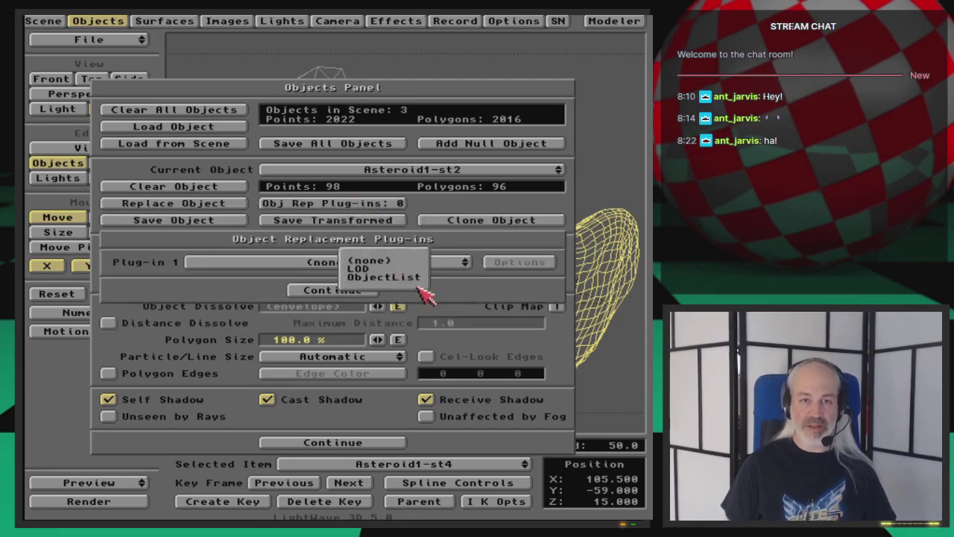
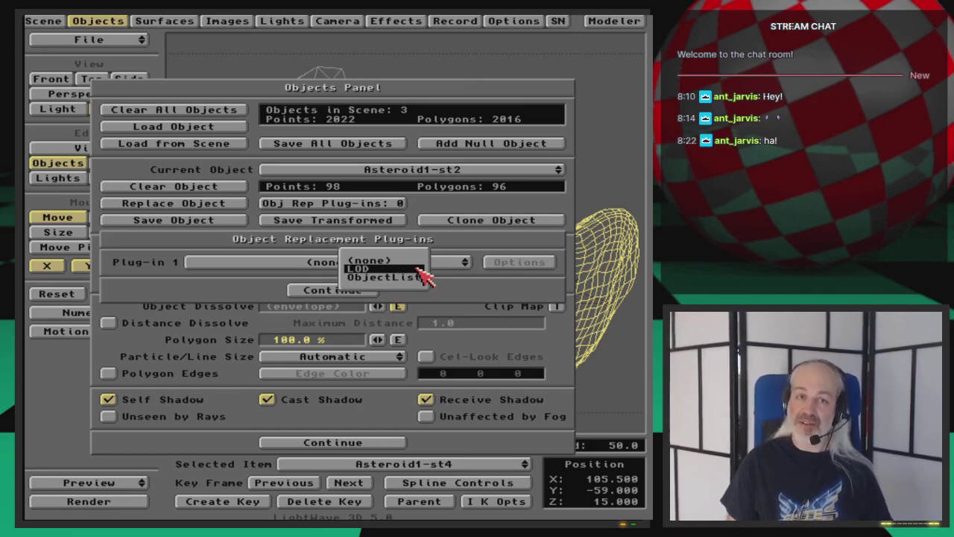
pyautogui.click(419, 270)
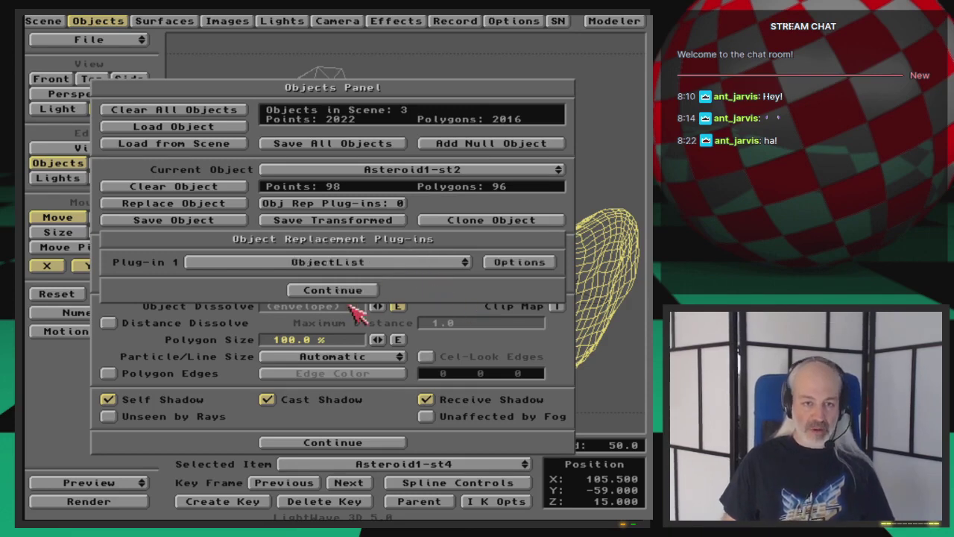
pyautogui.click(359, 292)
# Clear Asteroid1-st3 and Asteroid1-st4 from the scene and return to the Layout view.
pyautogui.click(447, 171)
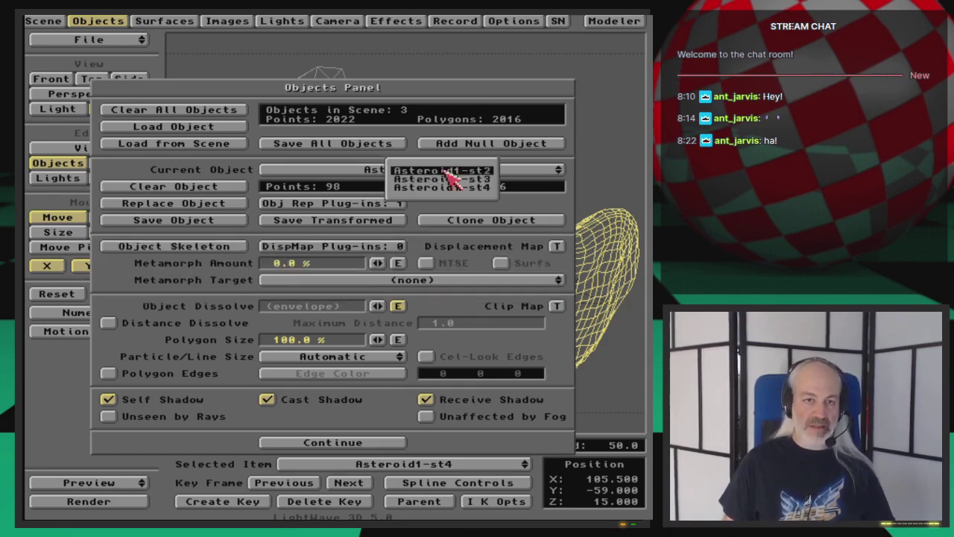
pyautogui.click(469, 179)
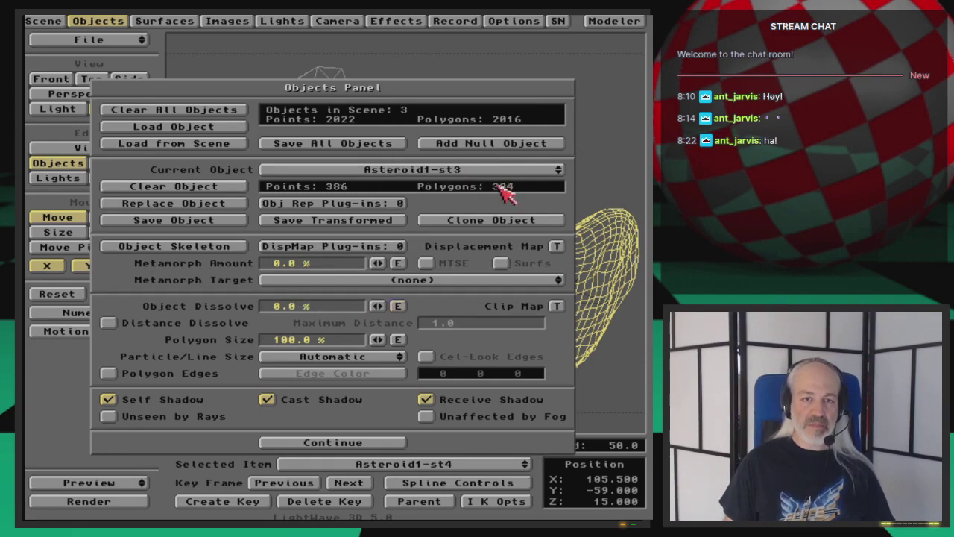
pyautogui.click(213, 186)
pyautogui.press('Return')
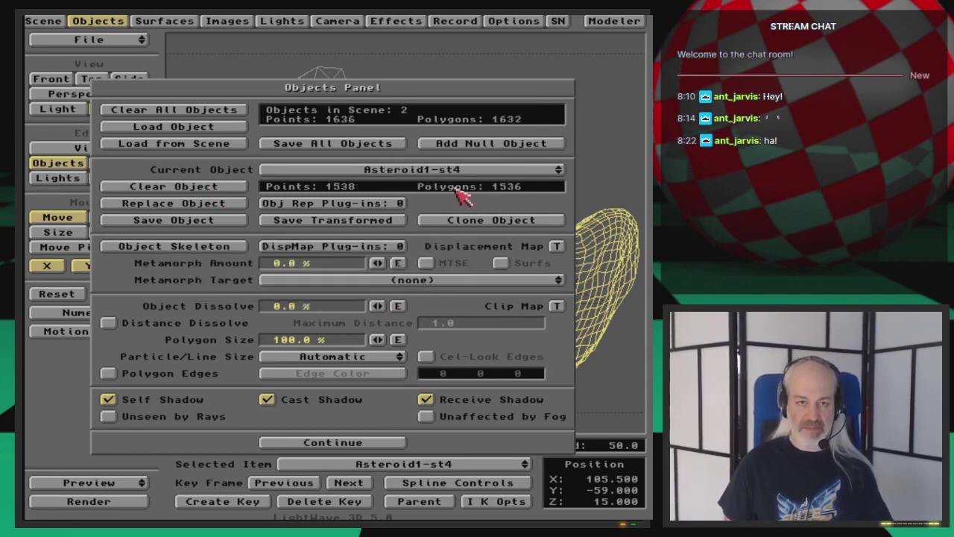
pyautogui.click(460, 169)
pyautogui.click(459, 163)
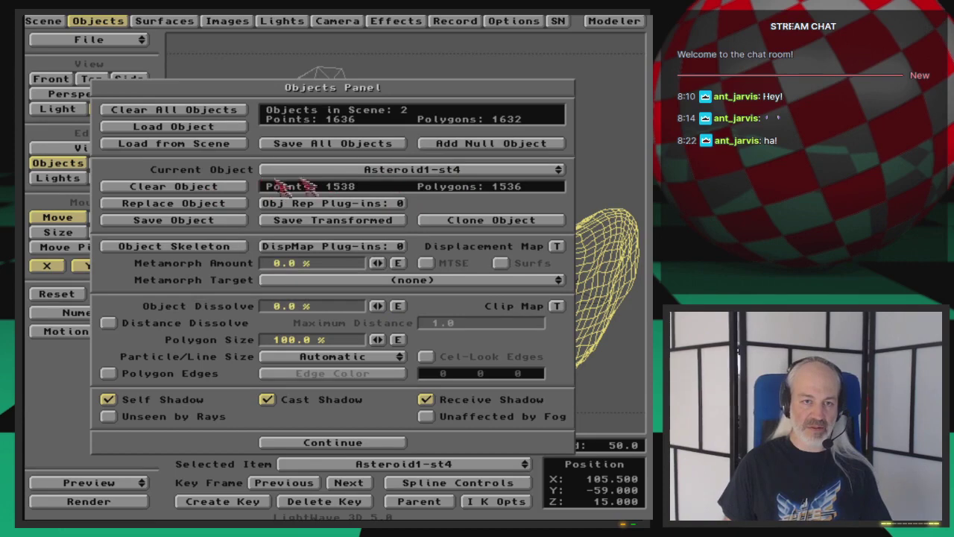
pyautogui.click(229, 188)
pyautogui.press('Return')
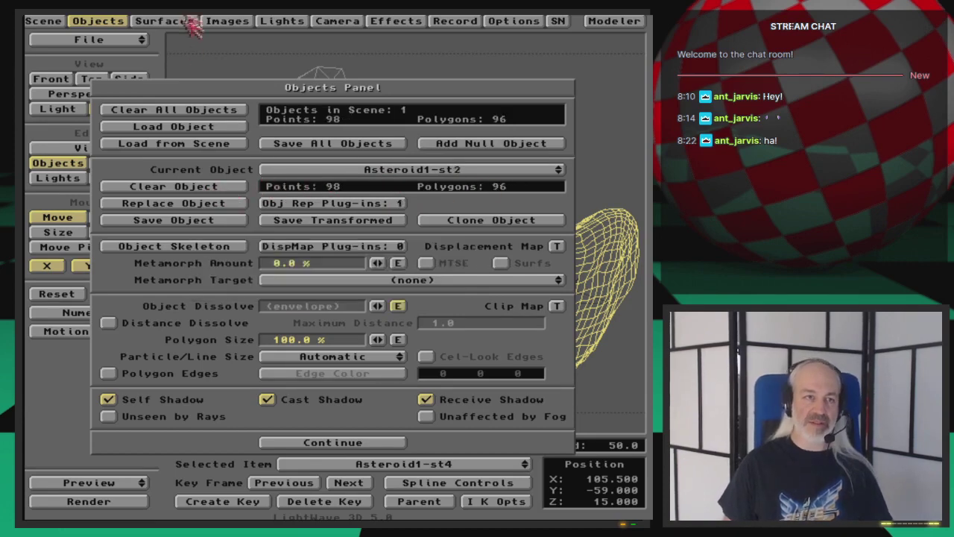
pyautogui.click(98, 21)
pyautogui.moveTo(223, 191); pyautogui.dragTo(235, 184)
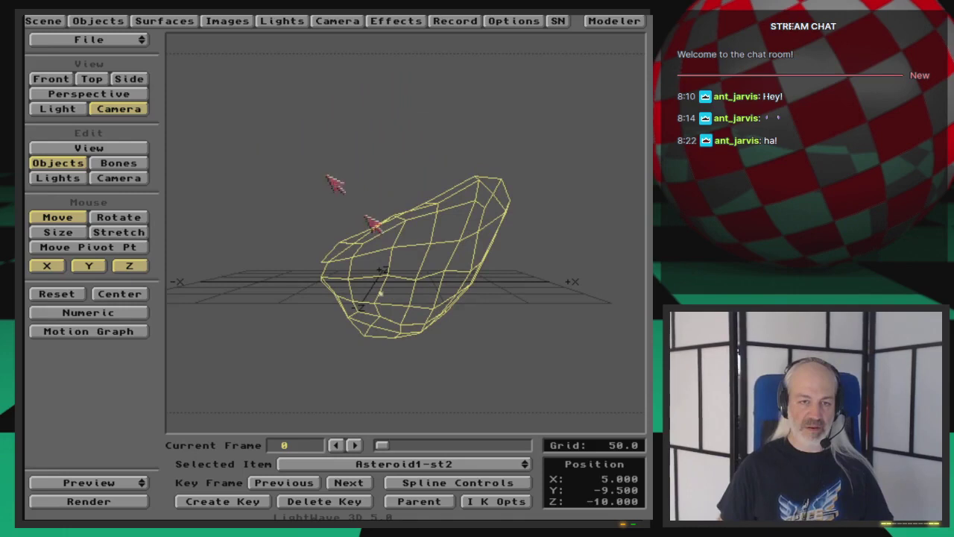
# Review the object replacement plug-in assigned to Asteroid1-st2 and close its settings.
pyautogui.click(114, 21)
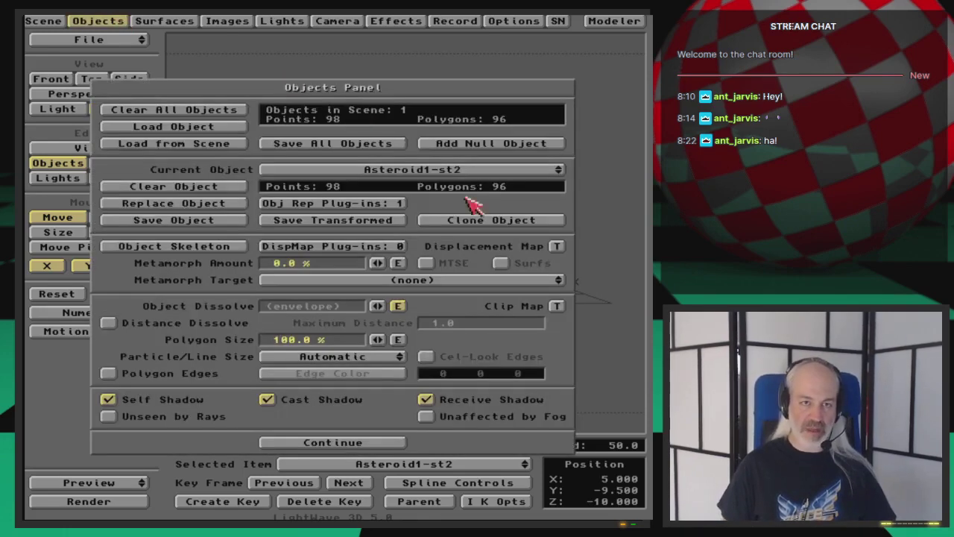
pyautogui.click(389, 204)
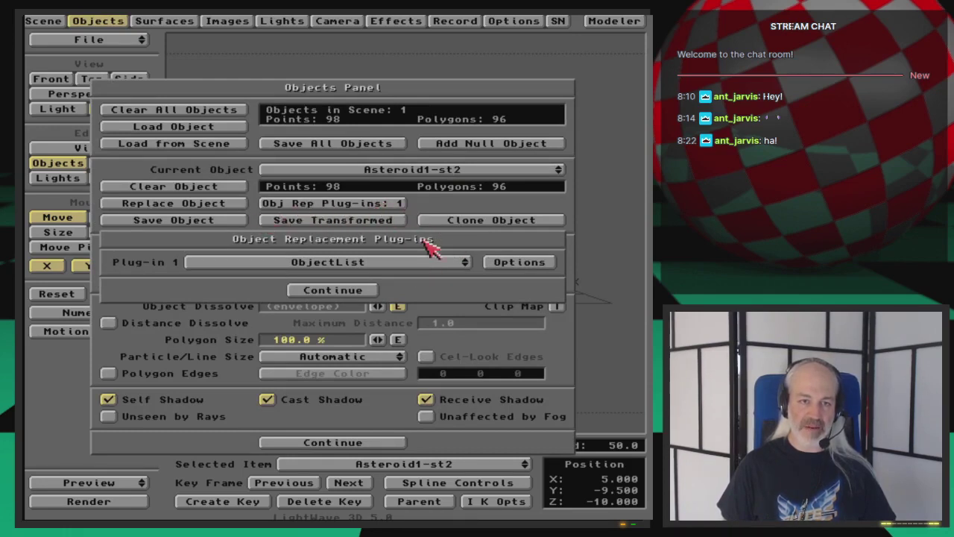
pyautogui.click(405, 263)
pyautogui.click(398, 267)
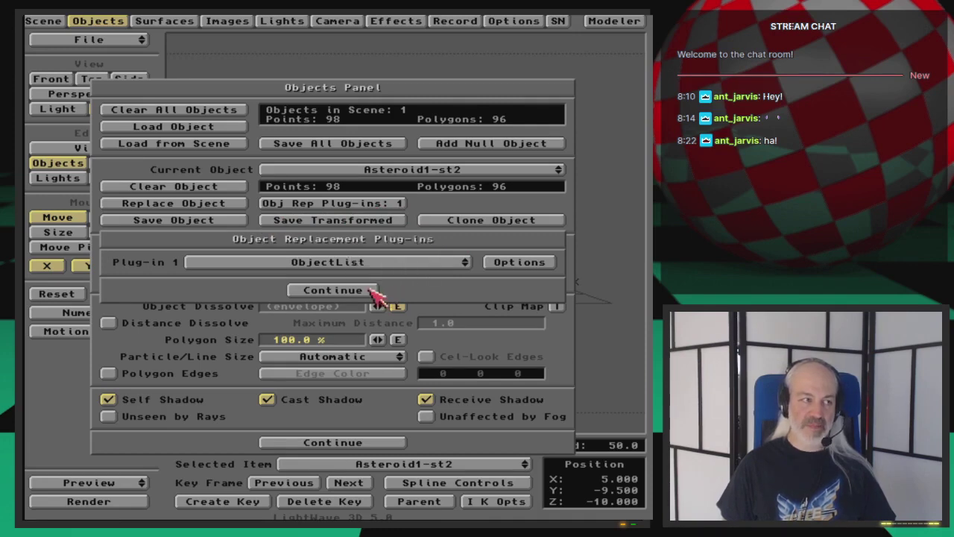
pyautogui.click(332, 290)
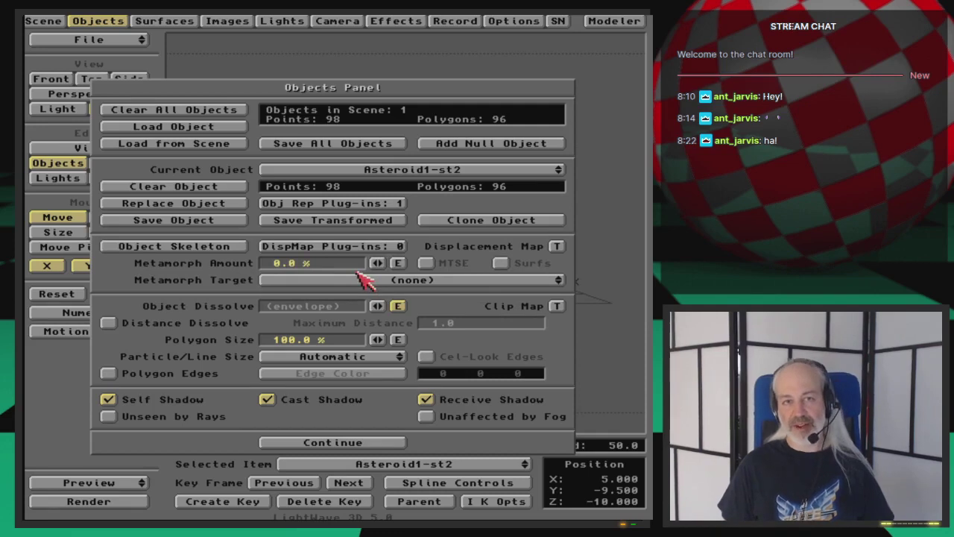
# Locate OBJLIST.P in the Plug-Ins/LightWave drawer of the plug-in file requester, then leave without adding it.
pyautogui.click(511, 21)
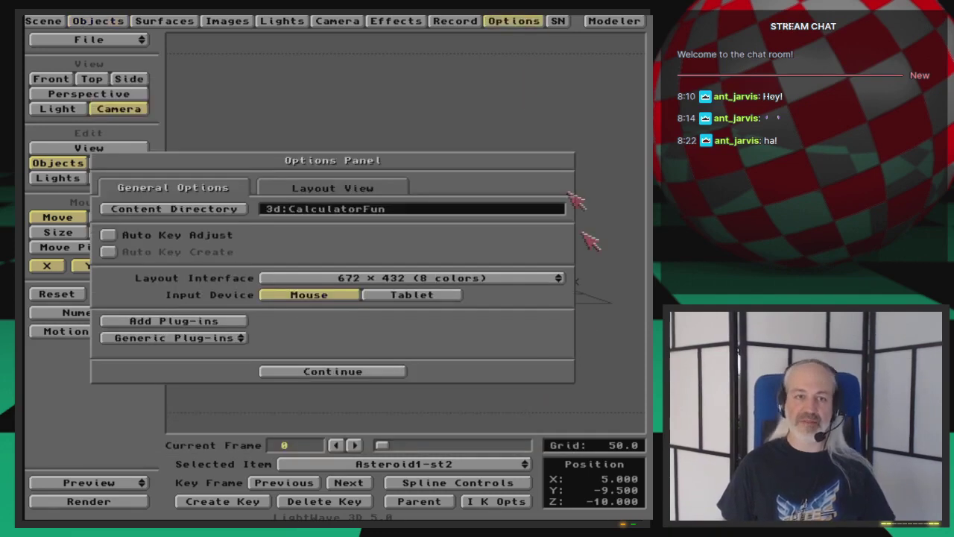
pyautogui.click(214, 322)
pyautogui.click(213, 297)
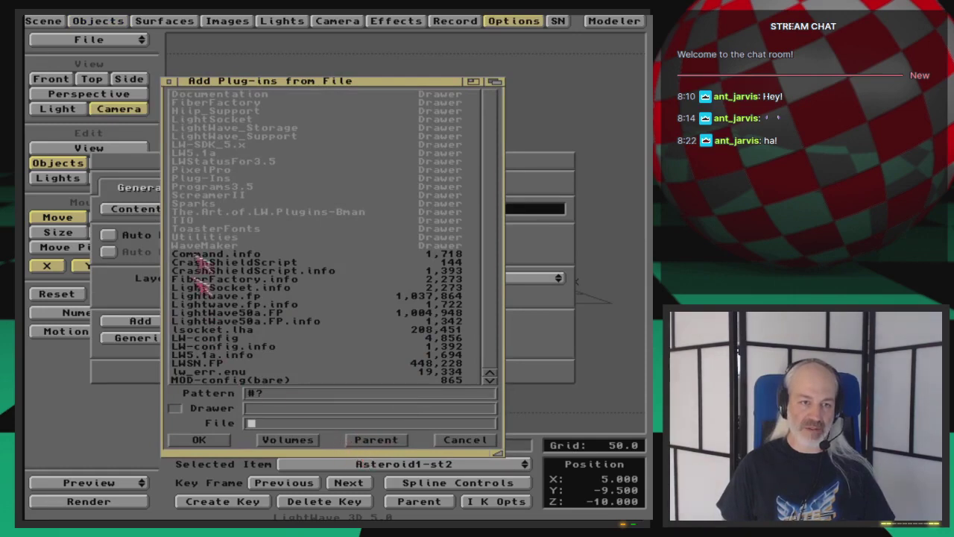
pyautogui.click(203, 179)
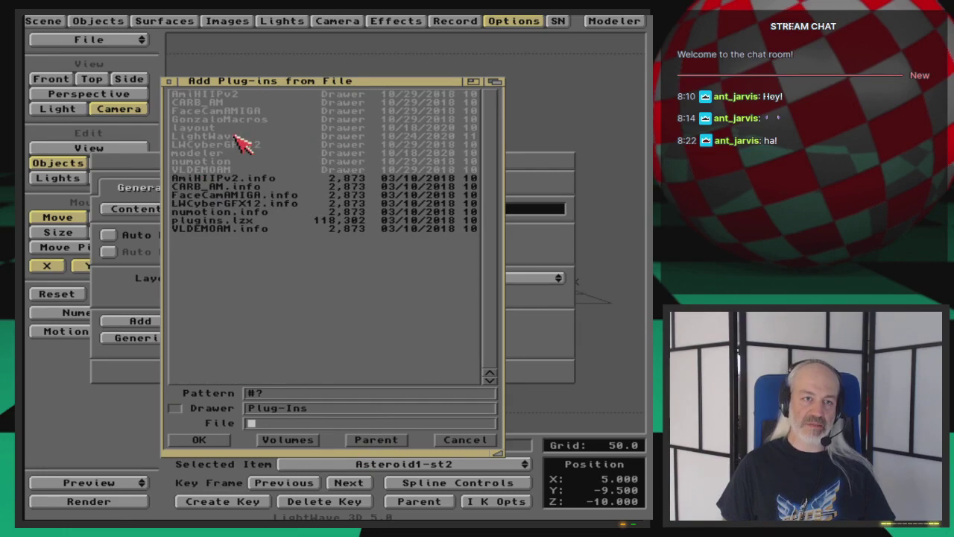
pyautogui.click(236, 137)
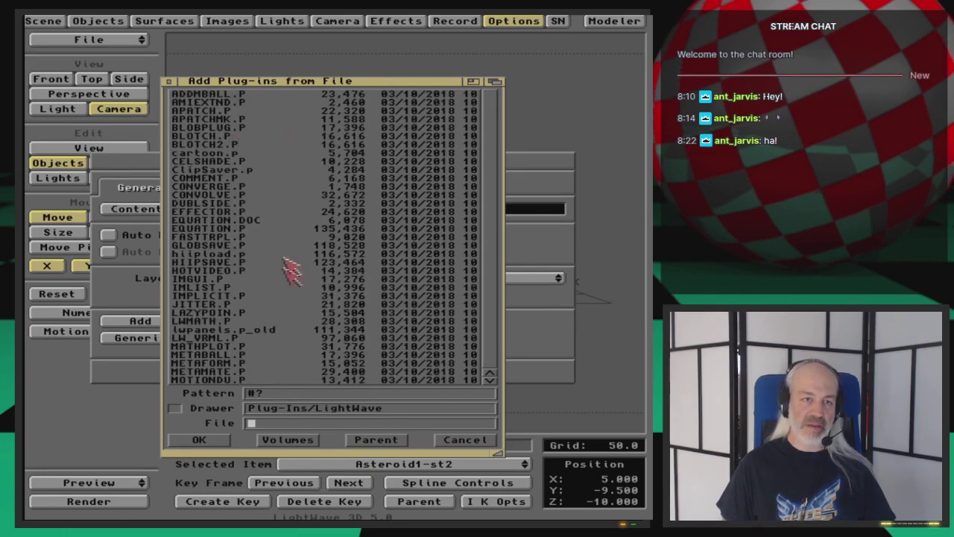
pyautogui.scroll(-5, 291, 276)
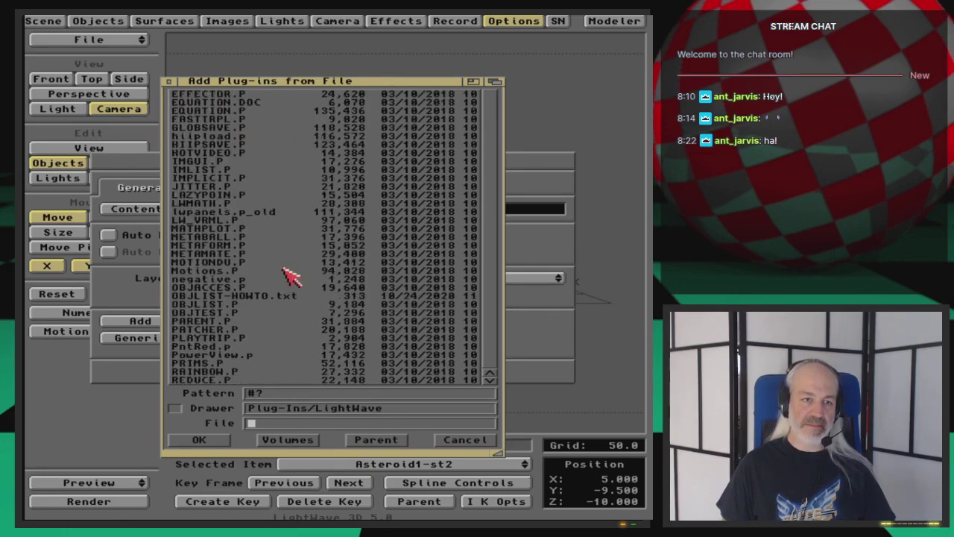
pyautogui.click(243, 306)
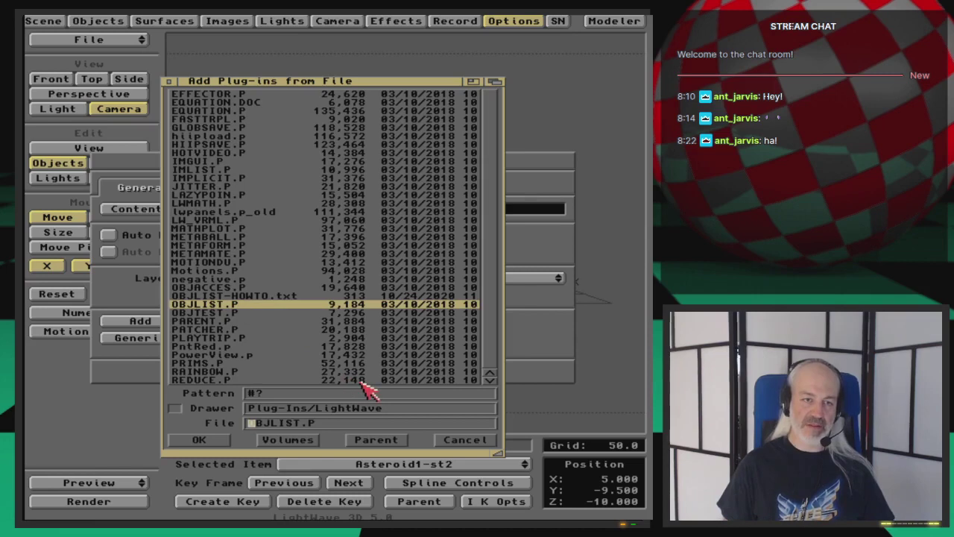
pyautogui.click(463, 440)
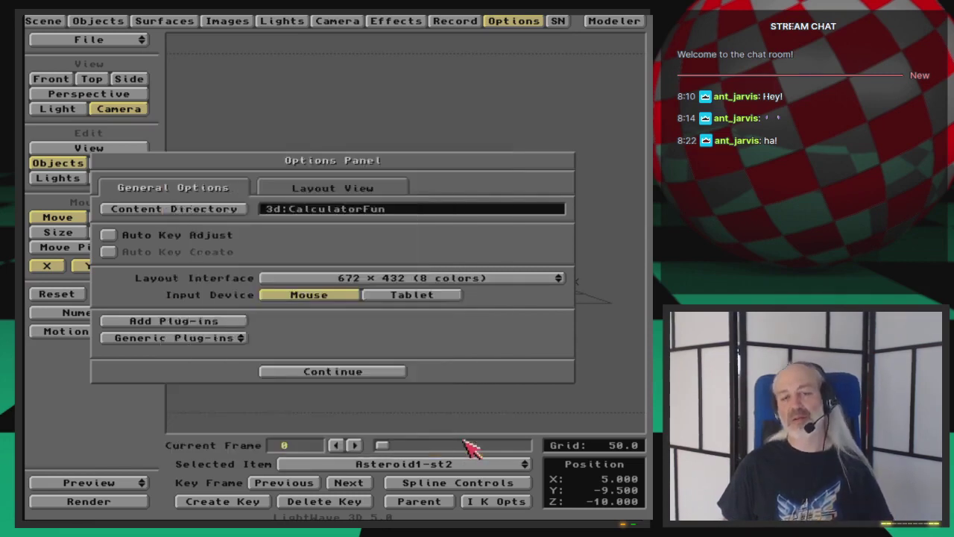
pyautogui.click(382, 373)
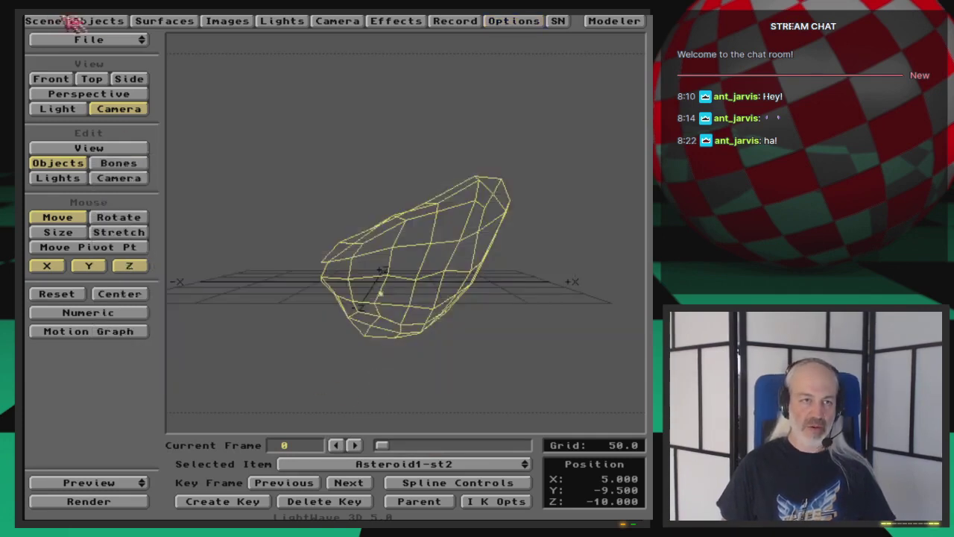
# Open the ObjectList plug-in's options for Asteroid1-st2 to choose an object replacement list file.
pyautogui.click(98, 21)
pyautogui.click(401, 208)
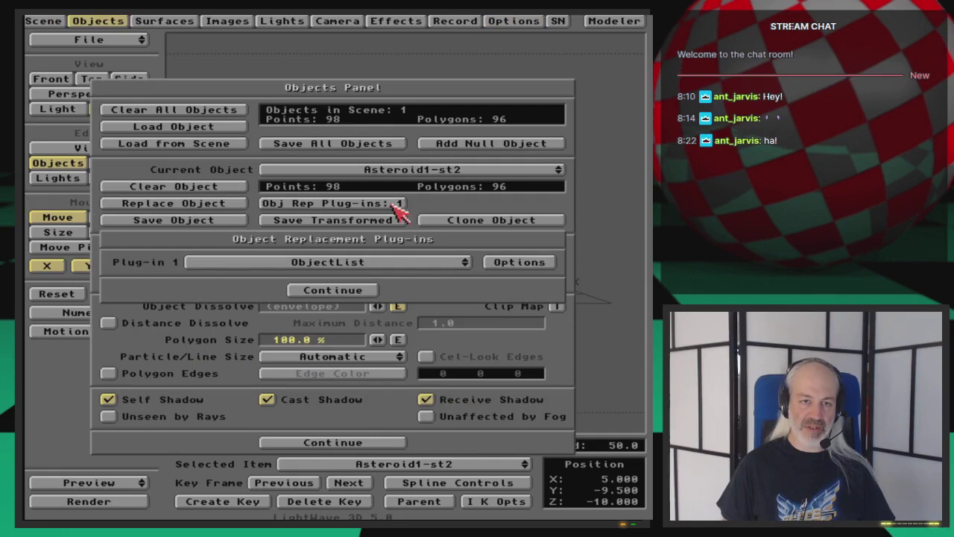
pyautogui.moveTo(395, 262); pyautogui.dragTo(409, 272)
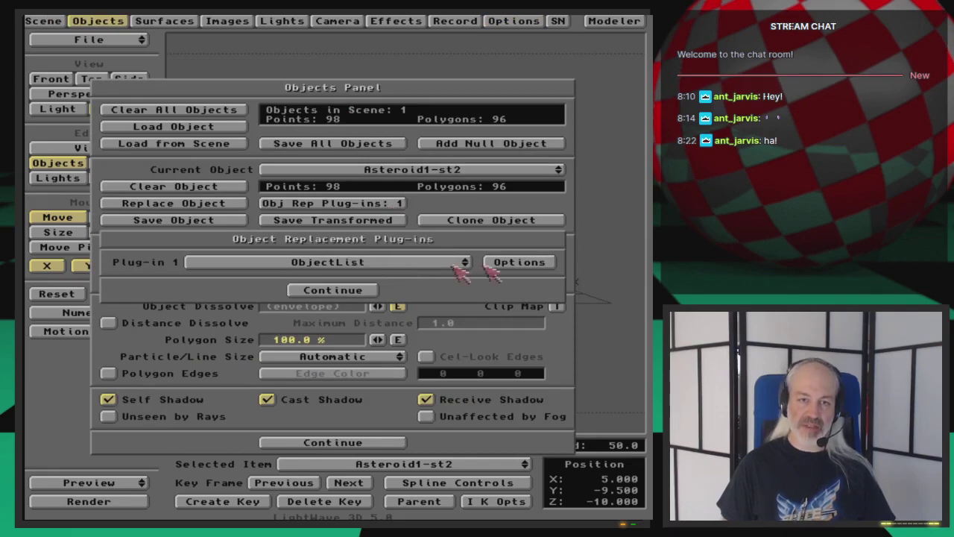
pyautogui.click(525, 265)
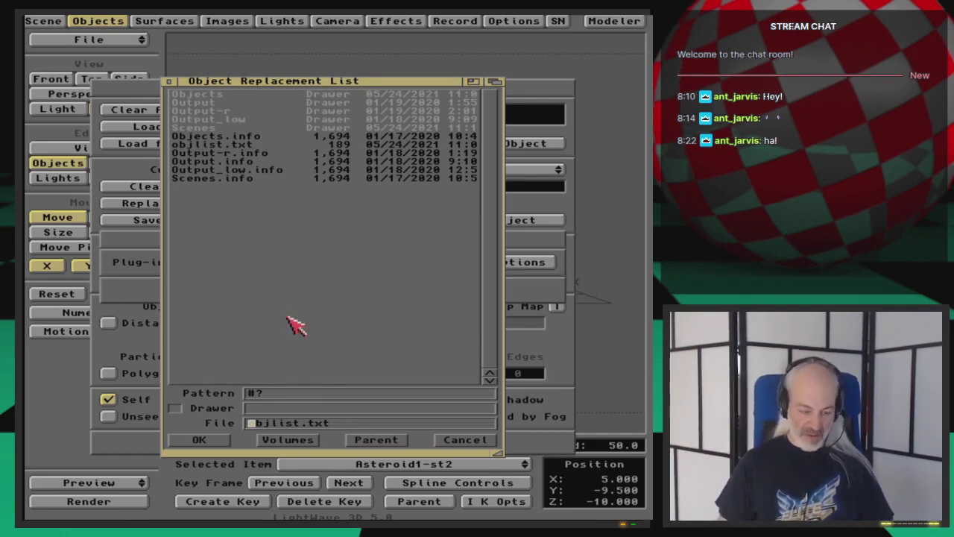
# Switch to Directory Opus, look through DH1:3d/ for the LOD-example drawer, and return to LightWave Layout.
pyautogui.press('super+m')
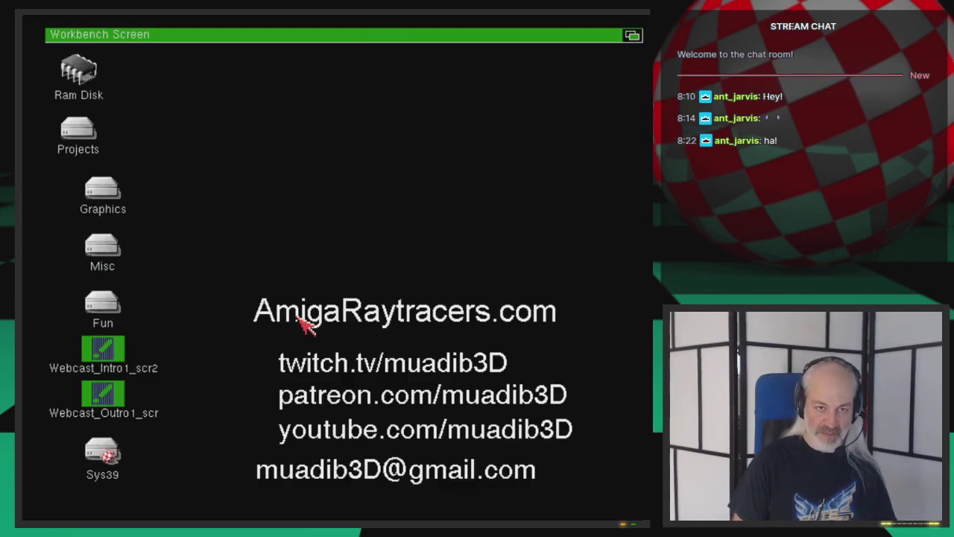
pyautogui.press('super+m')
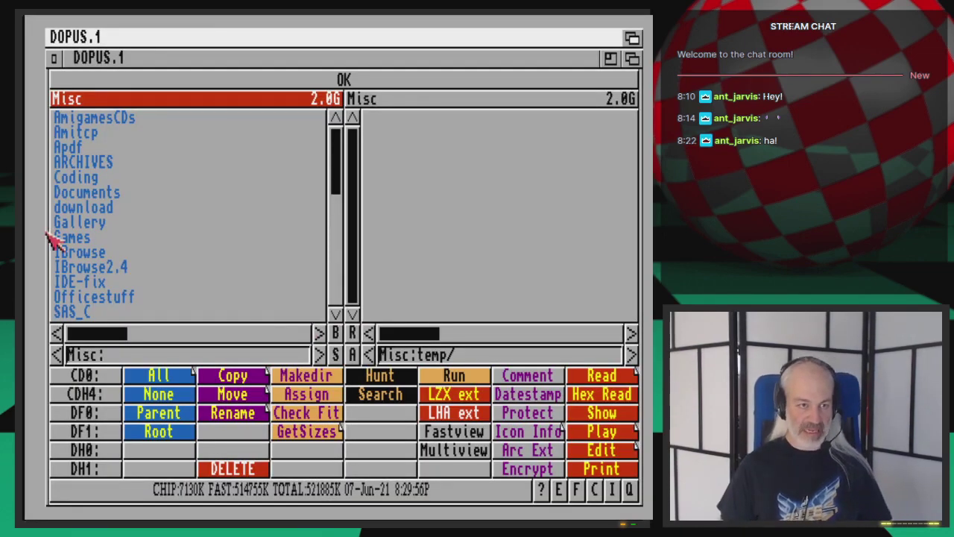
pyautogui.rightClick(112, 469)
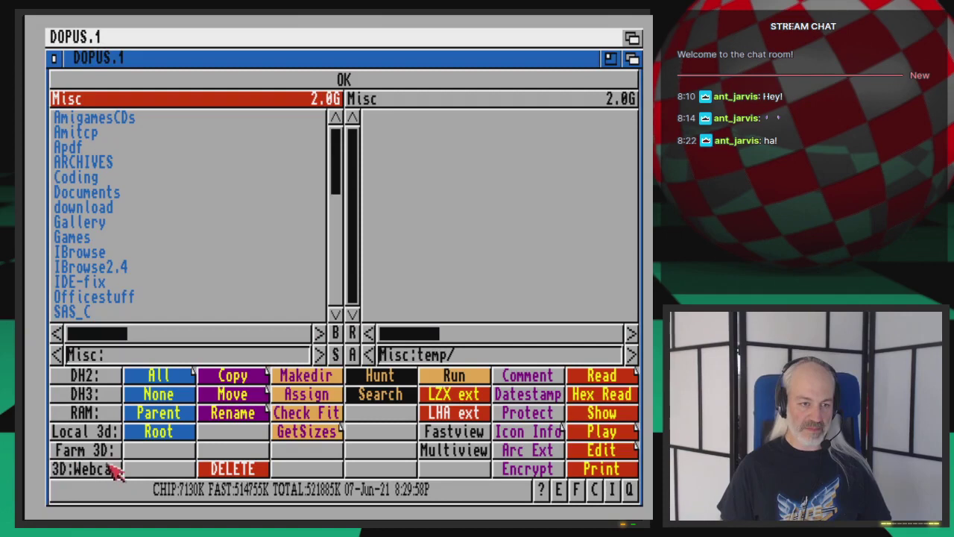
pyautogui.click(110, 436)
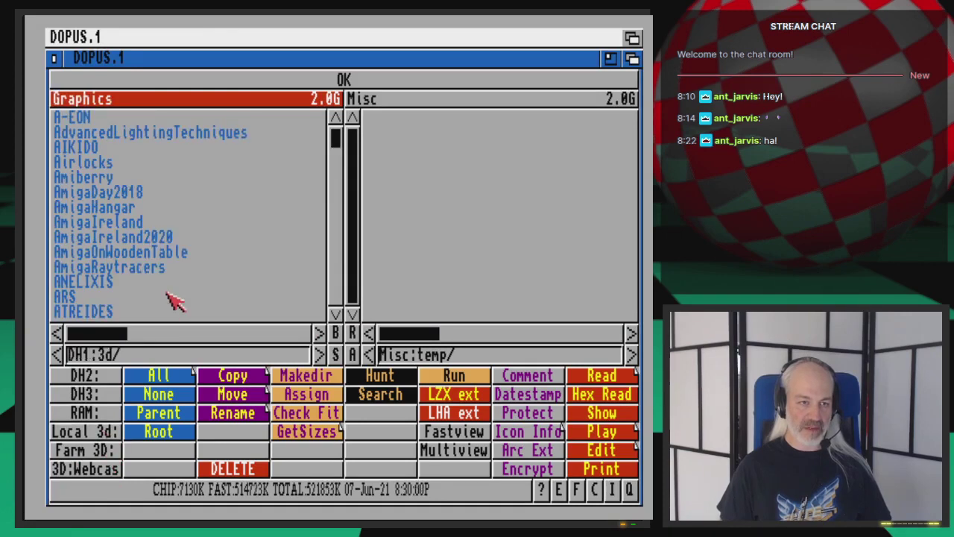
pyautogui.scroll(-5, 173, 298)
pyautogui.scroll(-5, 173, 298)
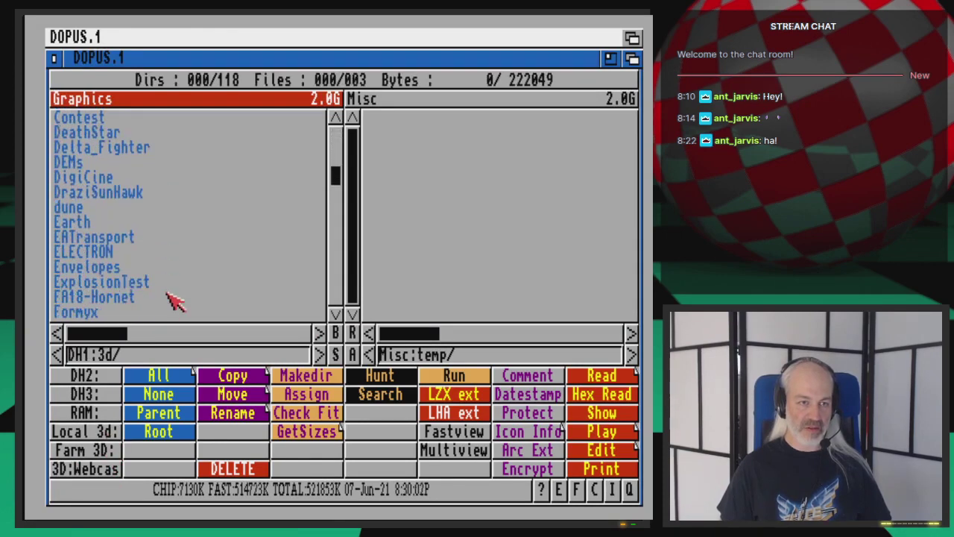
pyautogui.scroll(-3, 173, 298)
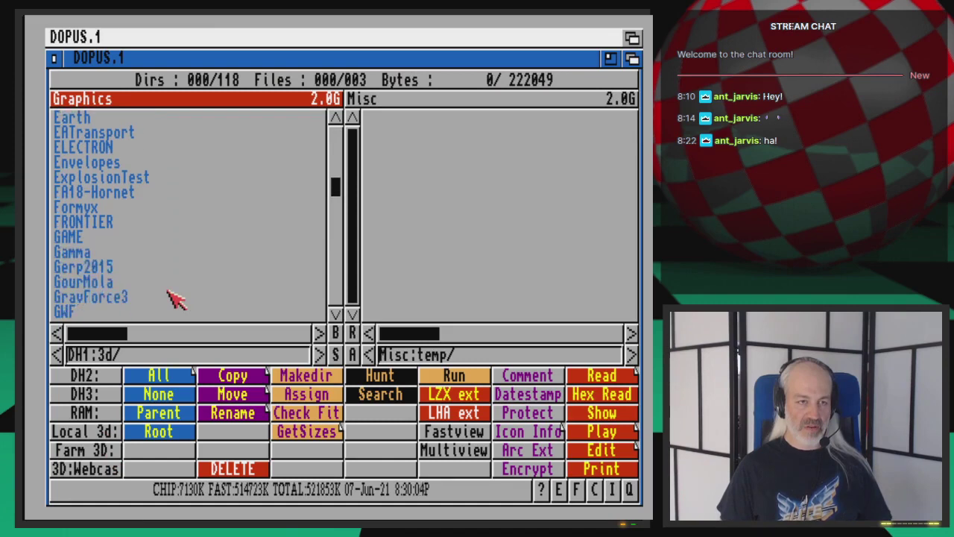
pyautogui.scroll(-3, 173, 298)
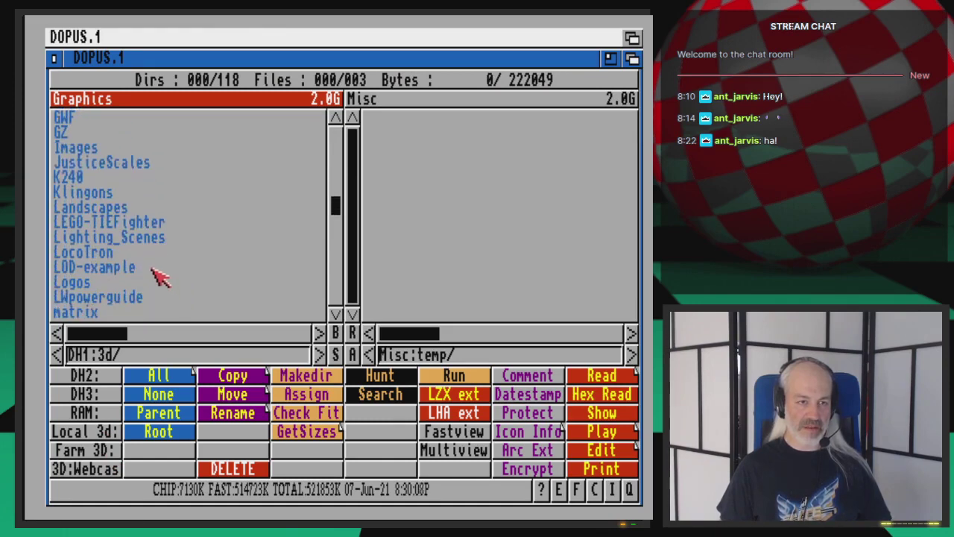
pyautogui.press('super+m')
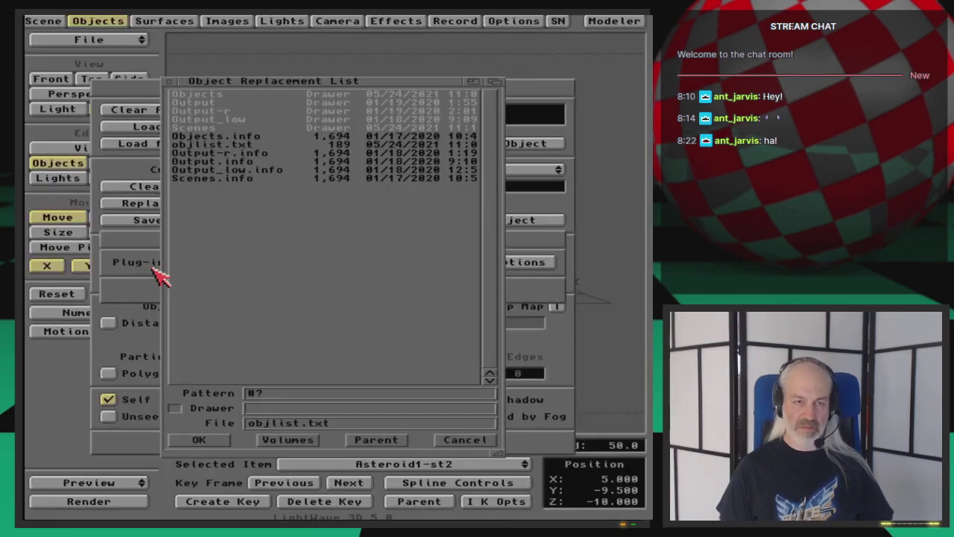
# Look for a replacement list in the ObjectList file requester, including its Objects drawer, and leave without choosing a file.
pyautogui.click(365, 441)
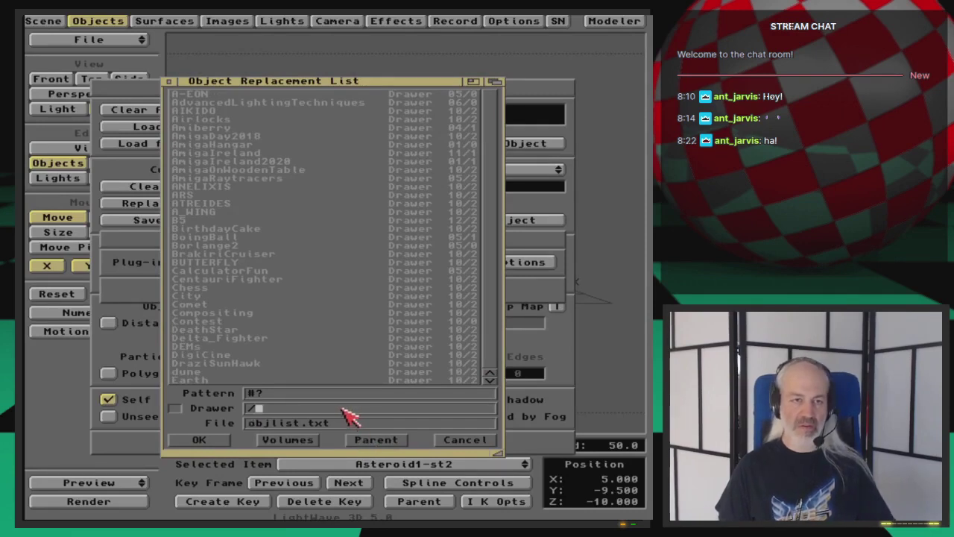
pyautogui.press('BackSpace')
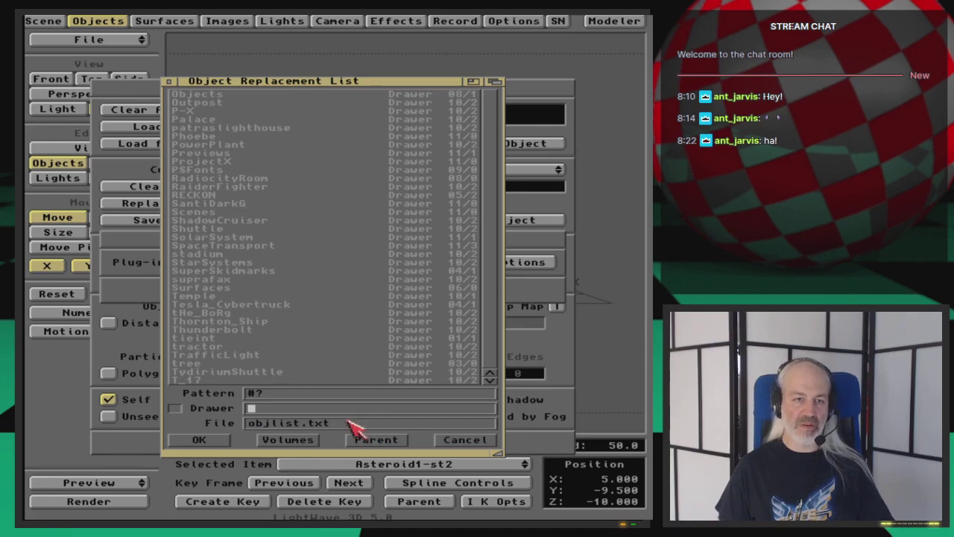
pyautogui.click(464, 440)
pyautogui.click(509, 266)
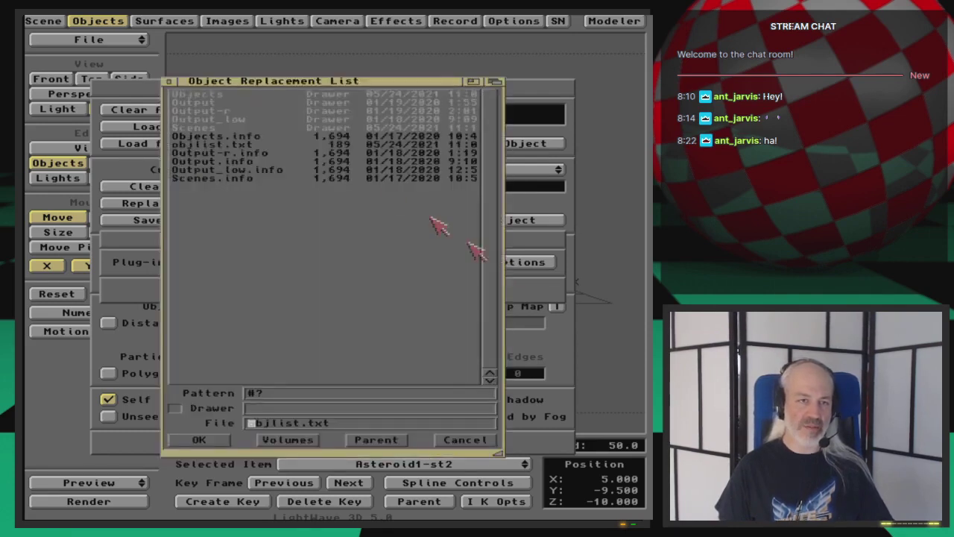
pyautogui.click(240, 95)
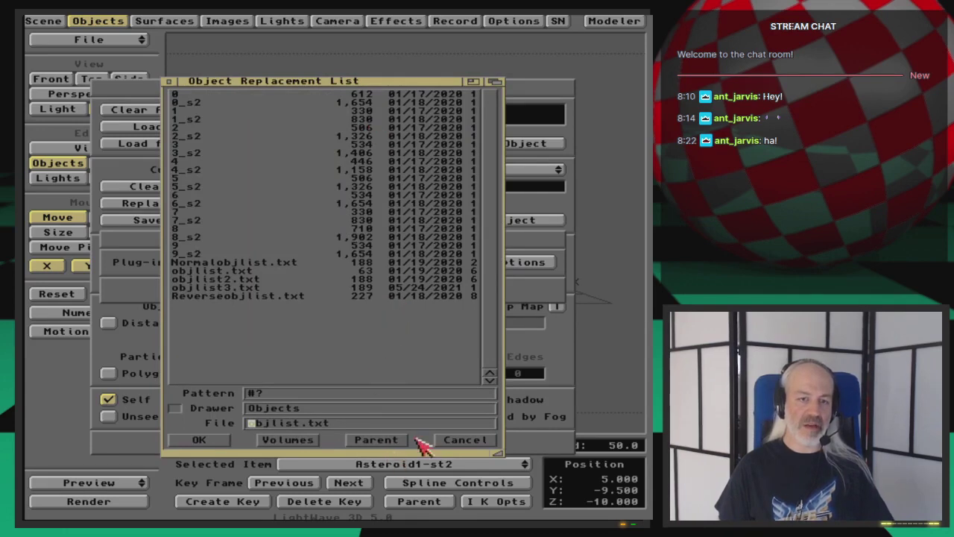
pyautogui.click(464, 440)
# Switch to Directory Opus and show the root of the DH1: volume in the active file list.
pyautogui.press('super+m')
pyautogui.press('super+m')
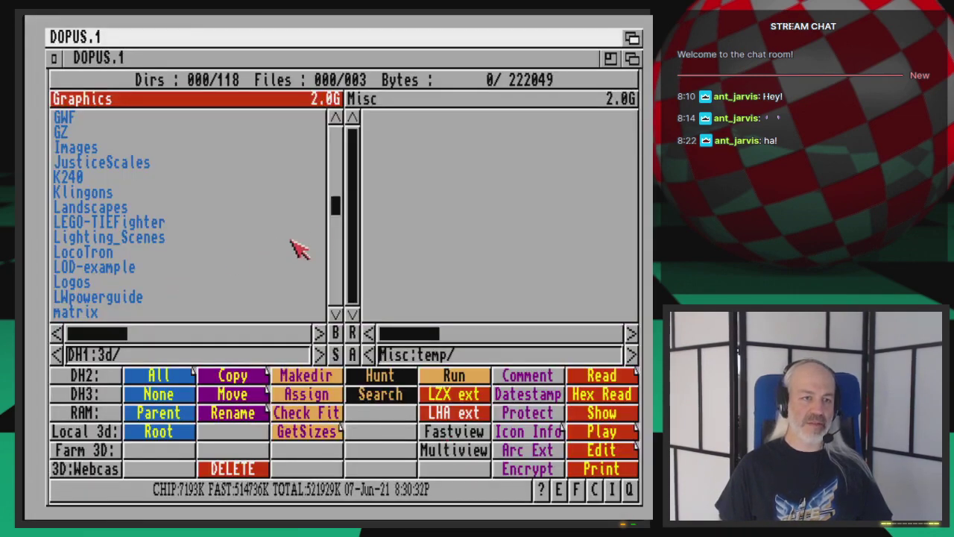
pyautogui.moveTo(342, 208); pyautogui.dragTo(345, 304)
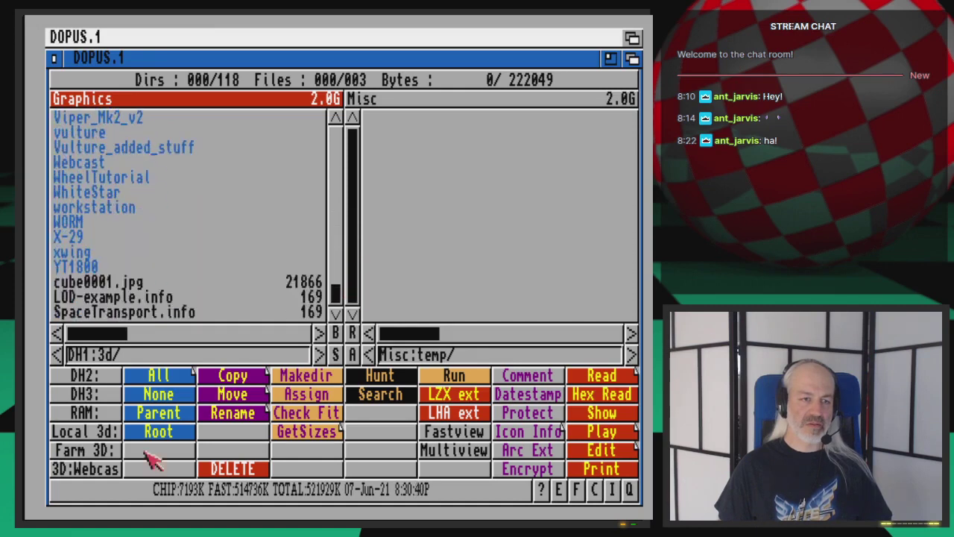
pyautogui.click(58, 355)
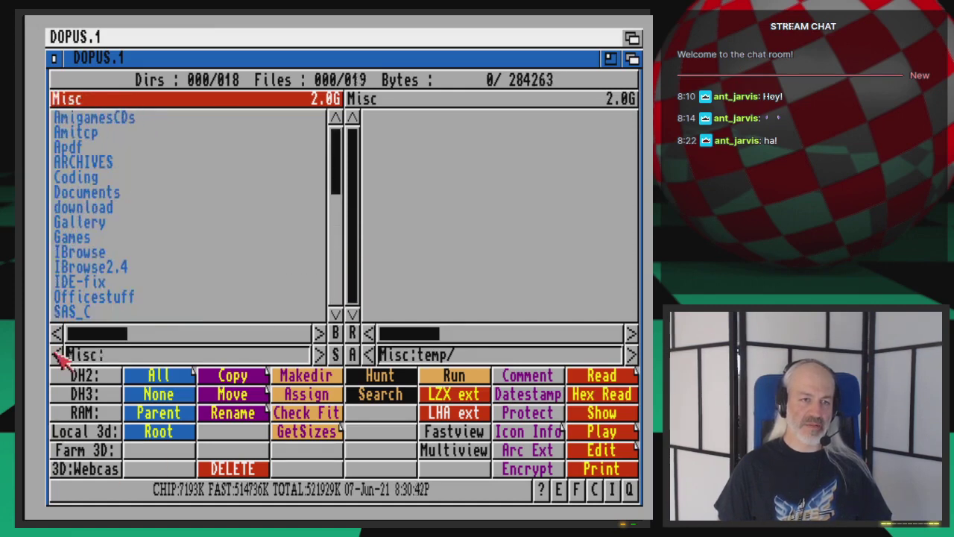
pyautogui.click(57, 355)
pyautogui.rightClick(99, 424)
pyautogui.rightClick(98, 424)
pyautogui.rightClick(100, 471)
pyautogui.click(98, 472)
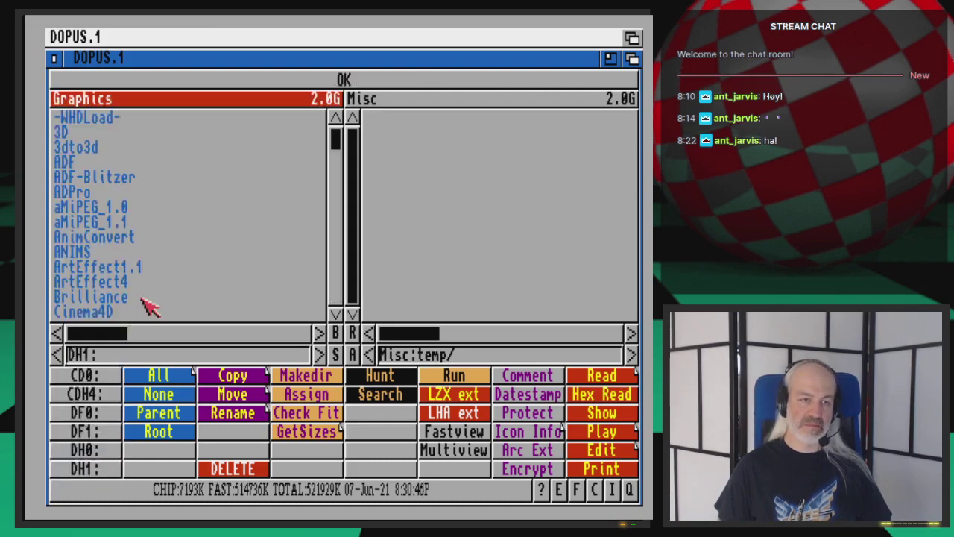
# Go to DH1:Lightwave3D/PROGRAMS/Plug-Ins/ and look through its layout drawer for the object list plug-in files.
pyautogui.scroll(-5, 149, 300)
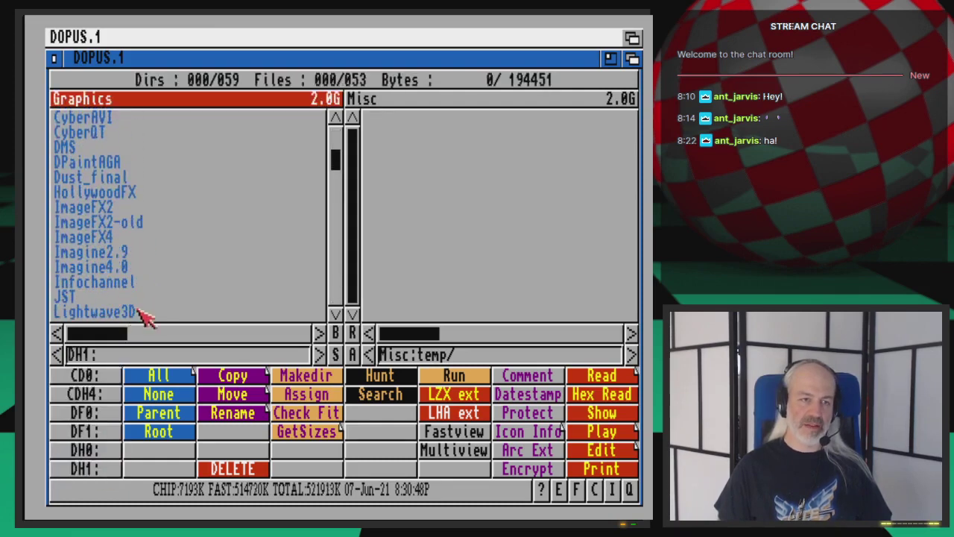
pyautogui.doubleClick(141, 313)
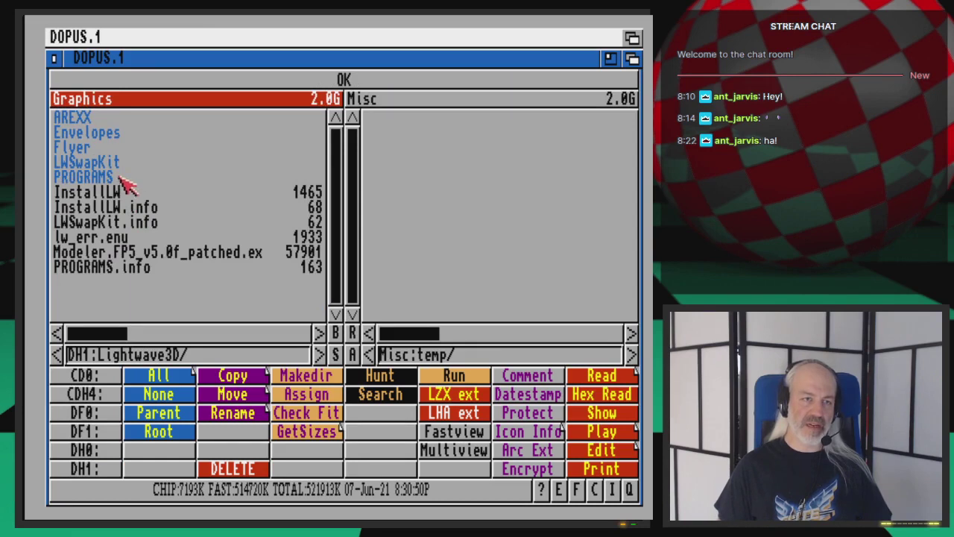
pyautogui.doubleClick(125, 183)
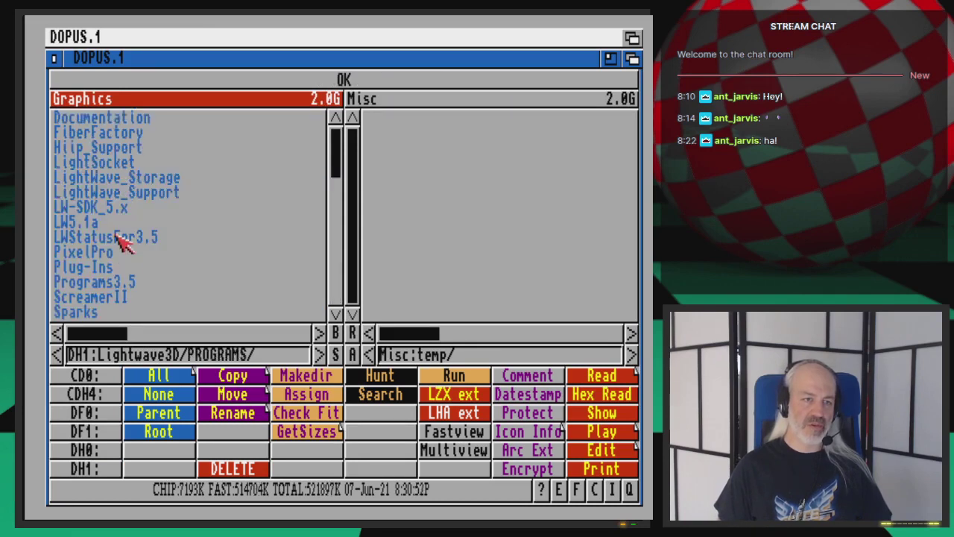
pyautogui.click(123, 270)
pyautogui.doubleClick(123, 270)
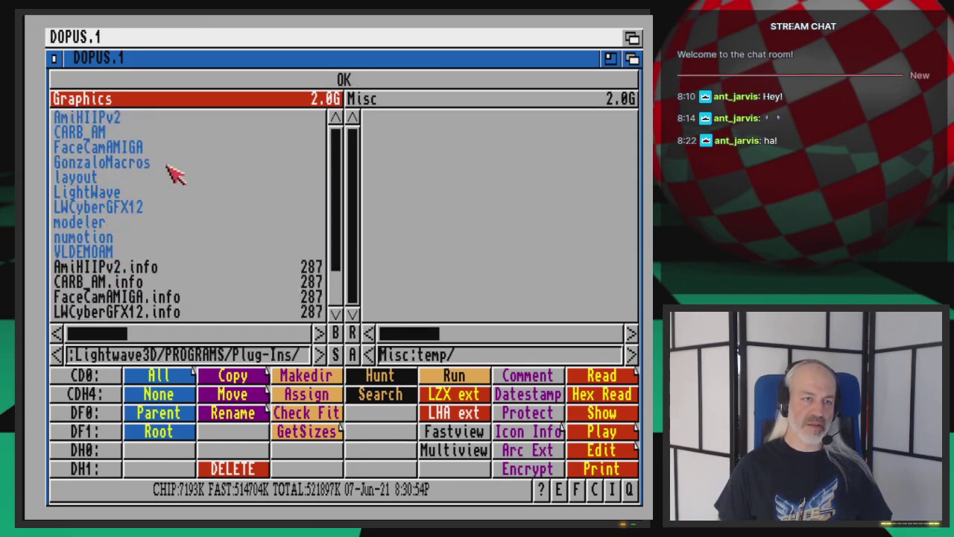
pyautogui.doubleClick(127, 182)
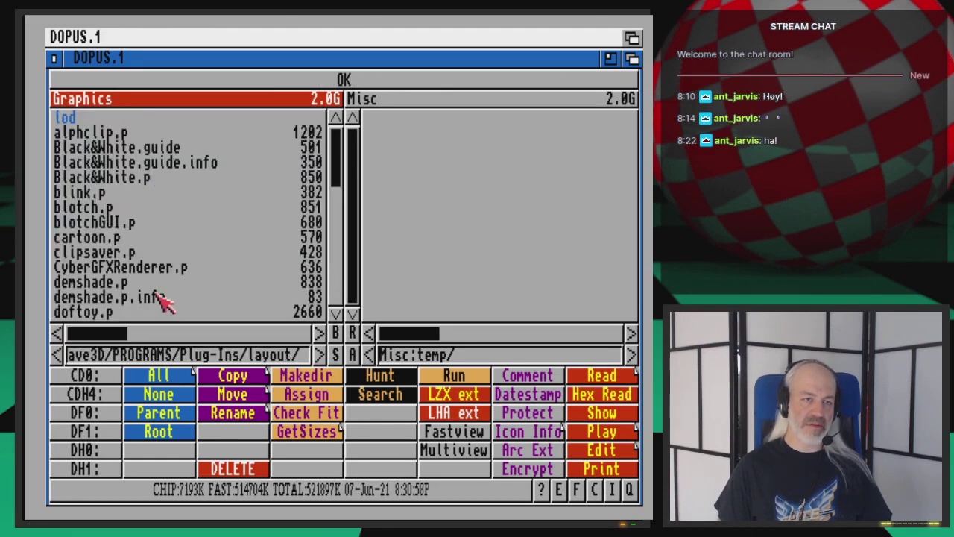
pyautogui.scroll(-5, 163, 298)
pyautogui.scroll(-4, 157, 294)
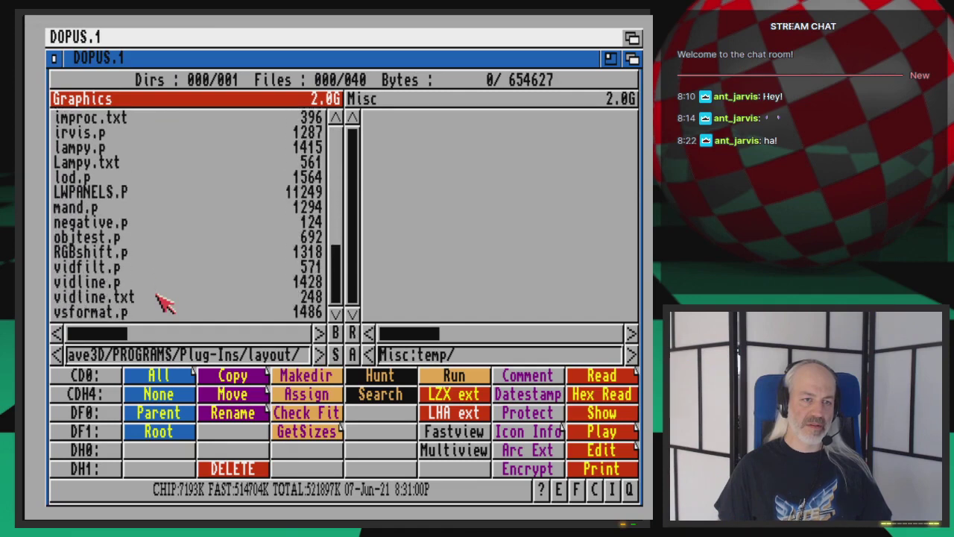
# Find OBJLIST-HOWTO.txt in the Plug-Ins/LightWave drawer, read its description of the list format, and close it.
pyautogui.click(47, 224)
pyautogui.doubleClick(104, 192)
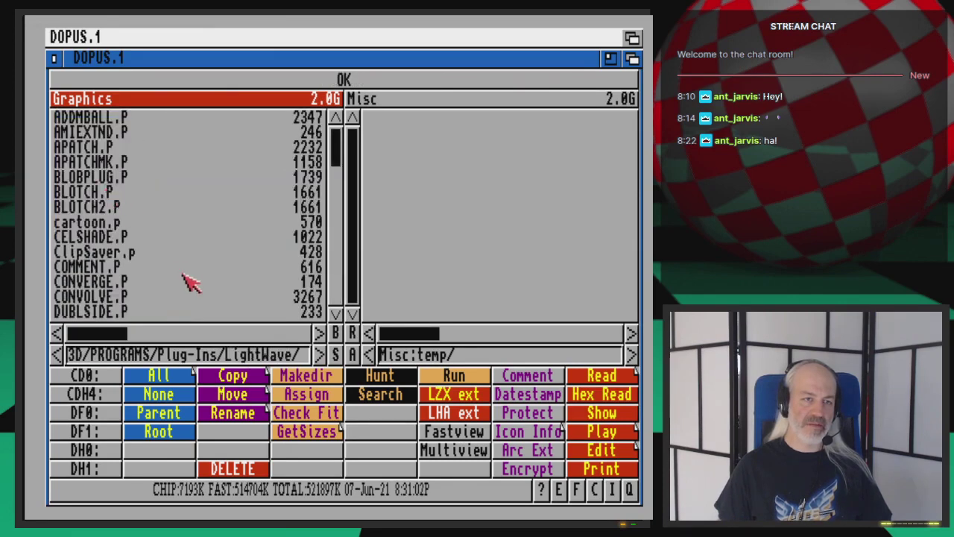
pyautogui.scroll(-8, 187, 277)
pyautogui.scroll(-2, 190, 280)
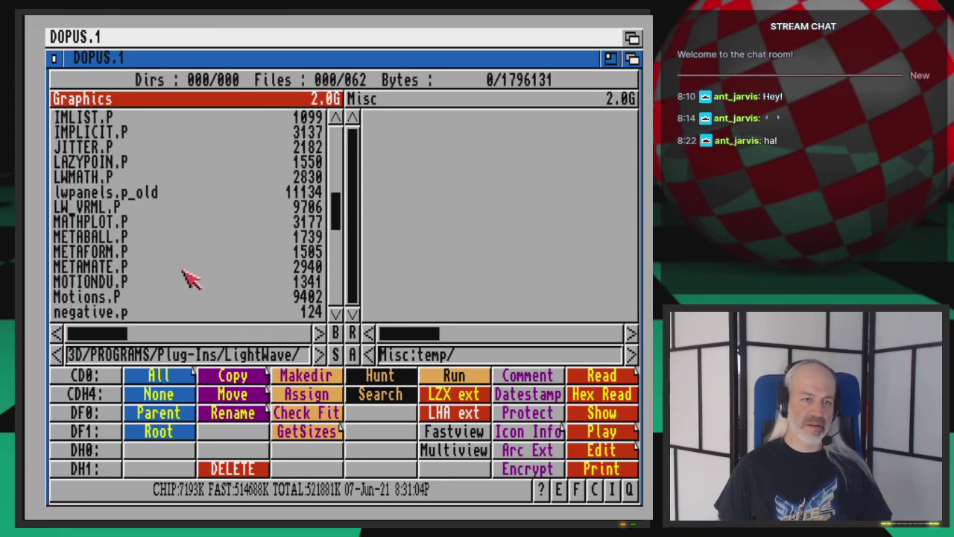
pyautogui.scroll(-4, 184, 273)
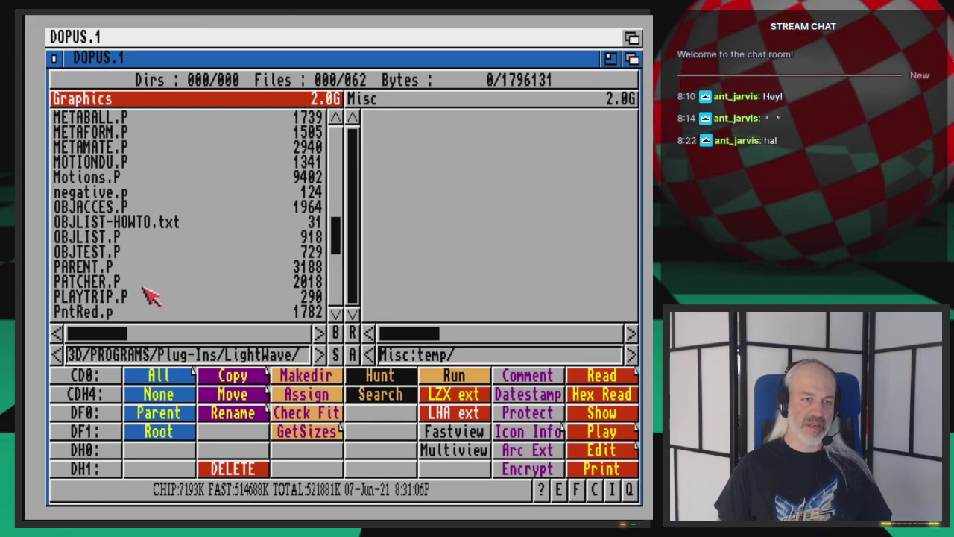
pyautogui.doubleClick(154, 223)
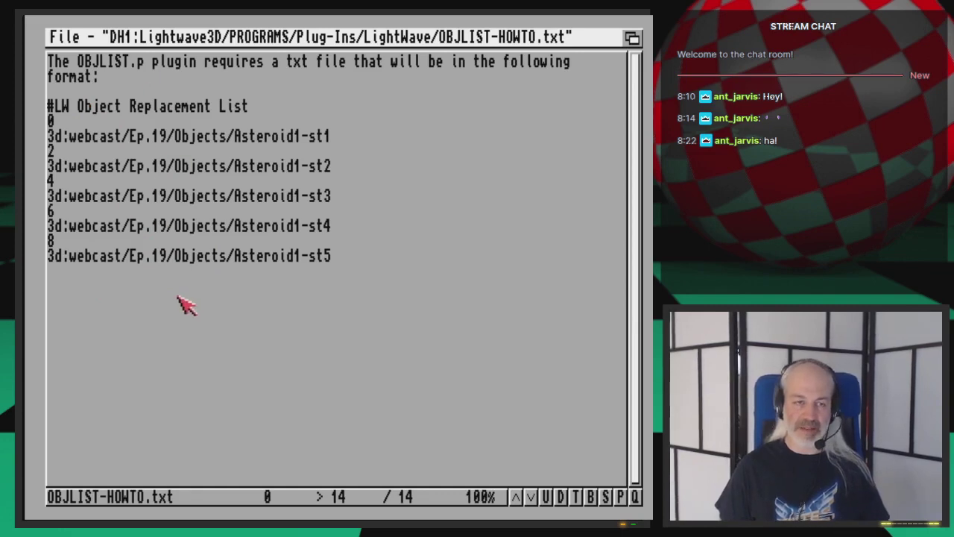
pyautogui.press('Escape')
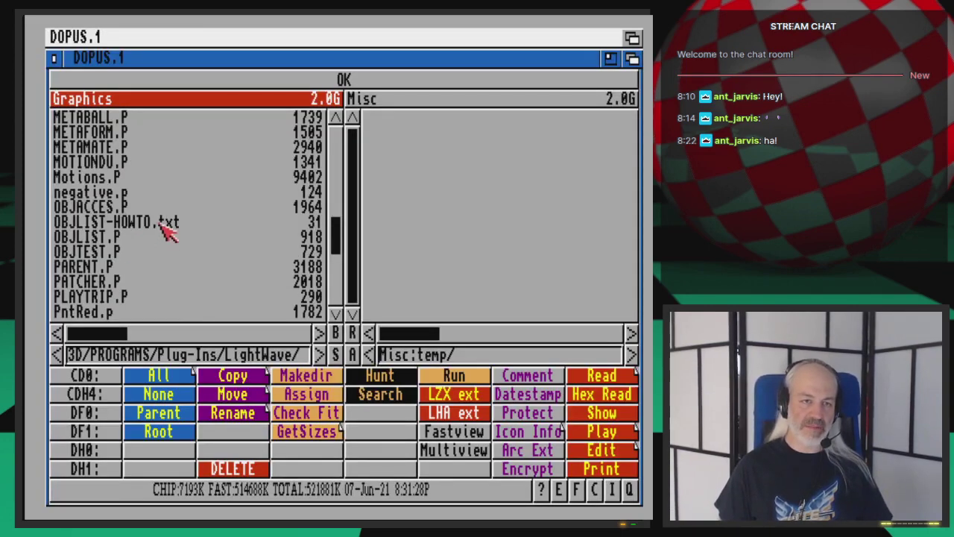
# Show the contents of 3d:Webcast/Ep.50/Objects/ in the other file list.
pyautogui.click(396, 103)
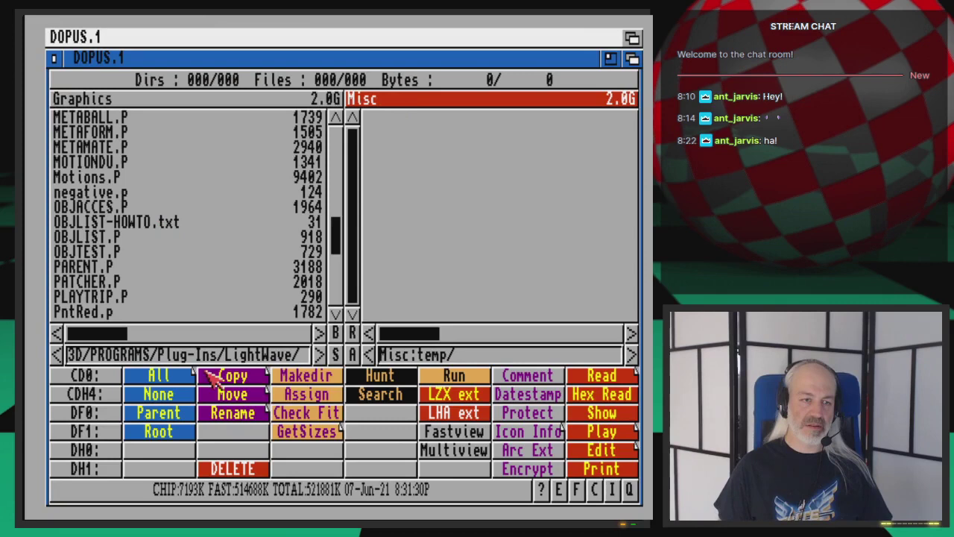
pyautogui.rightClick(91, 476)
pyautogui.click(88, 468)
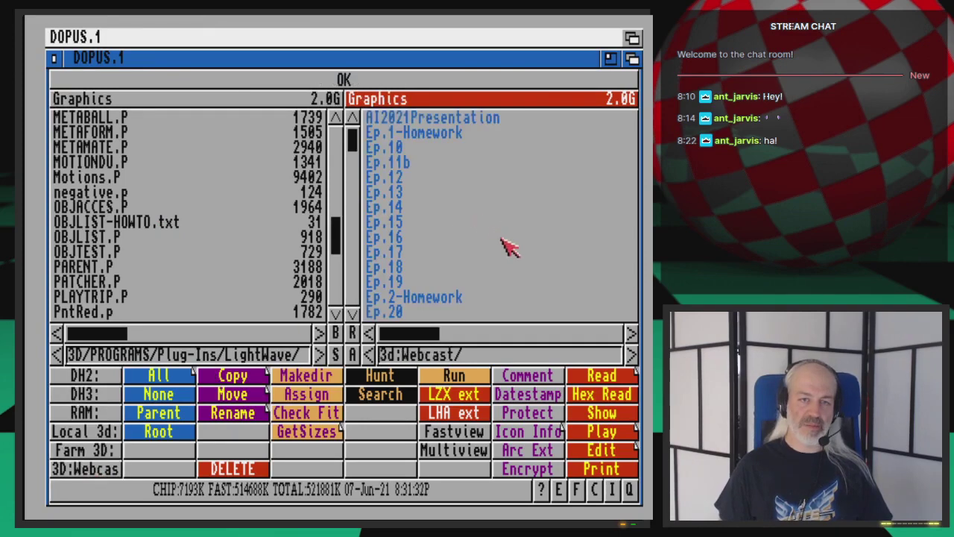
pyautogui.scroll(-10, 507, 289)
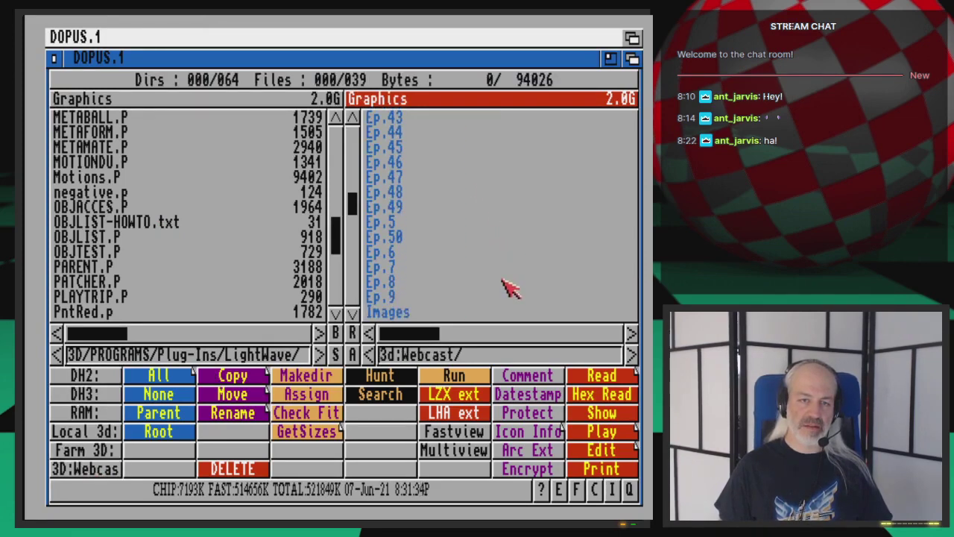
pyautogui.doubleClick(427, 239)
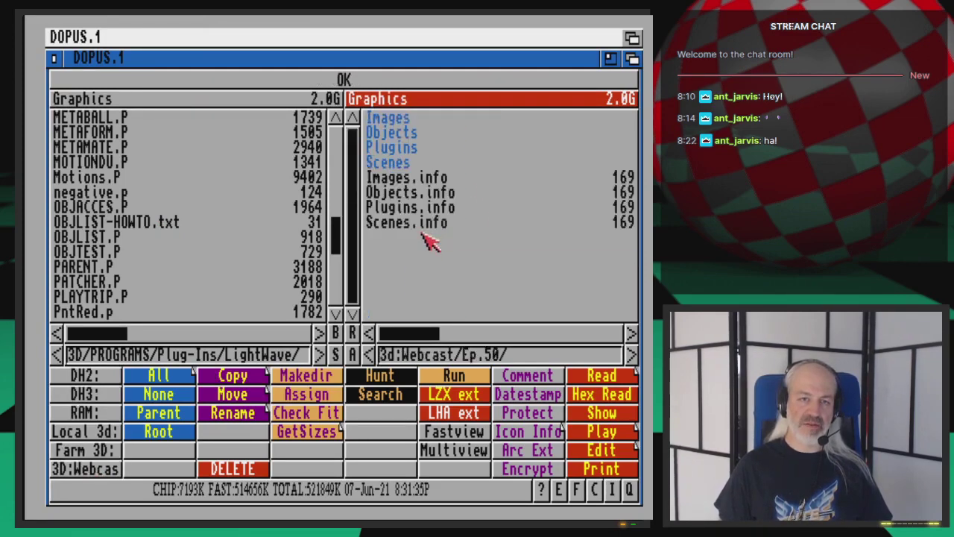
pyautogui.doubleClick(423, 135)
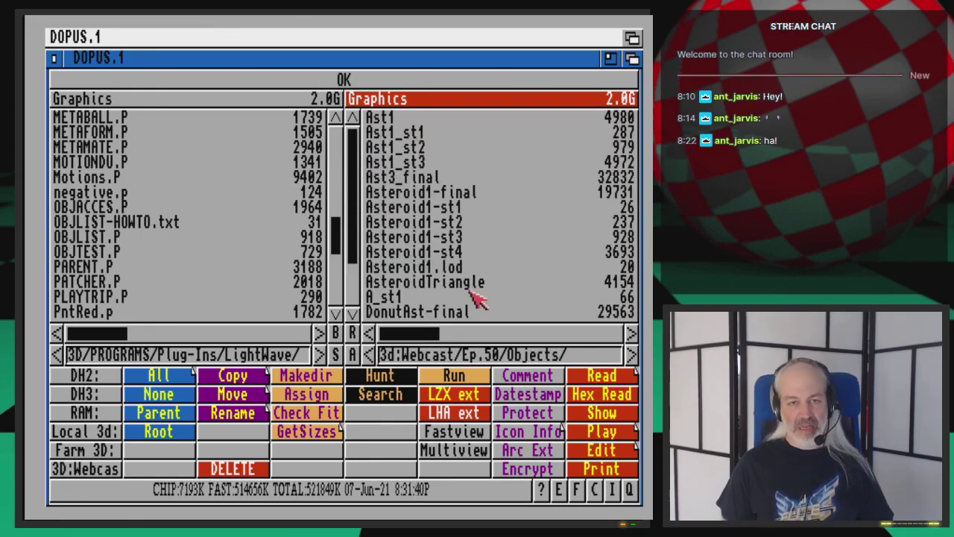
pyautogui.moveTo(358, 257); pyautogui.dragTo(359, 313)
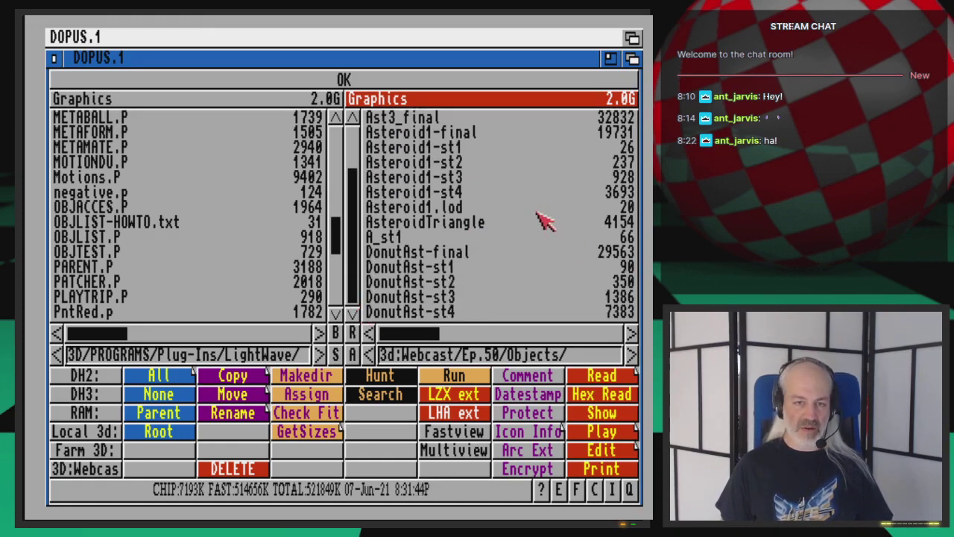
# Copy OBJLIST-HOWTO.txt from the Plug-Ins/LightWave drawer into 3d:Webcast/Ep.50/Objects/.
pyautogui.click(167, 222)
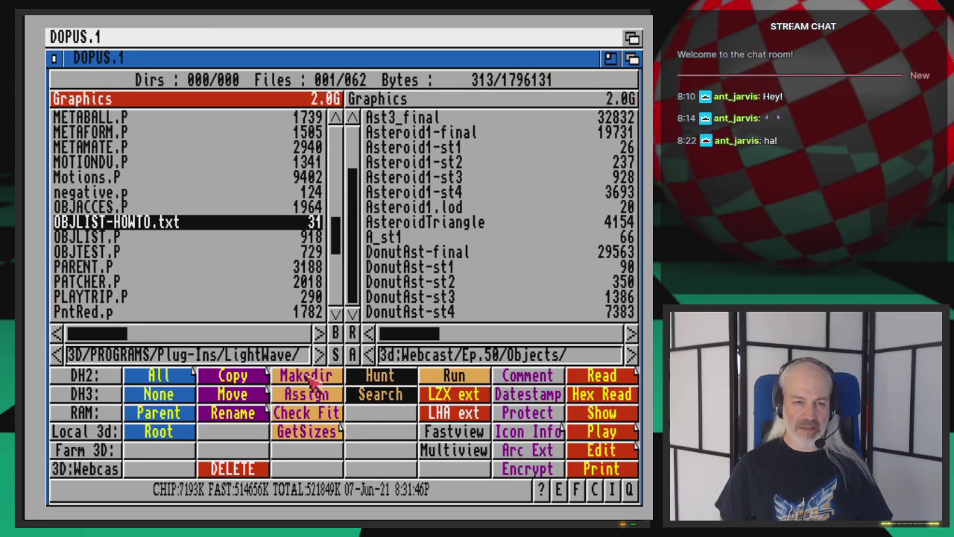
pyautogui.click(252, 380)
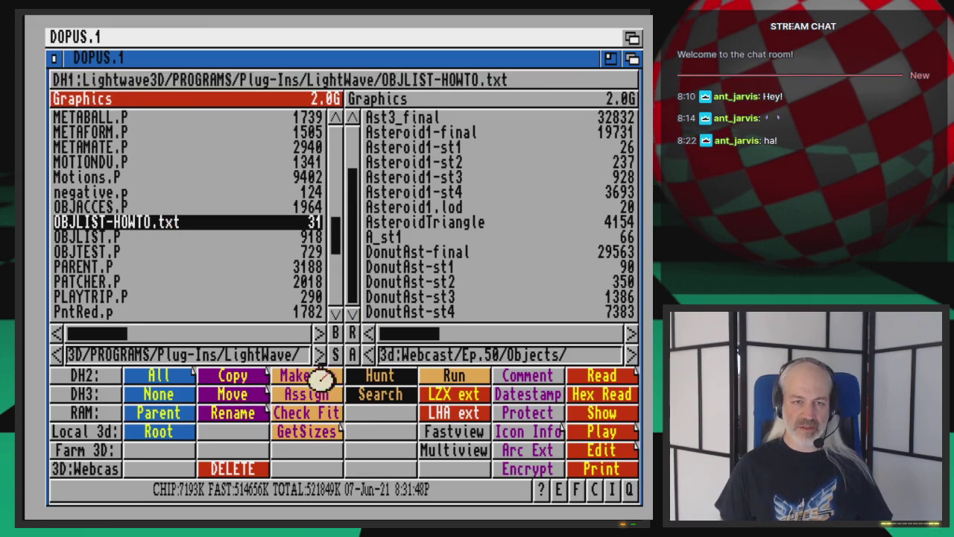
pyautogui.click(518, 258)
pyautogui.scroll(-1, 507, 284)
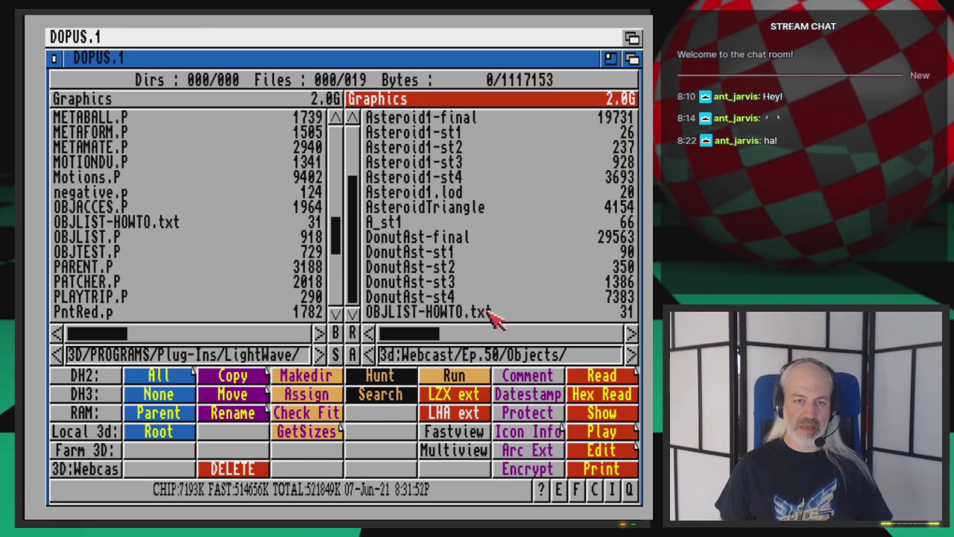
# Check the contents of the OBJLIST-HOWTO.txt copy in Ep.50/Objects and open it for editing in EditPad.
pyautogui.doubleClick(492, 313)
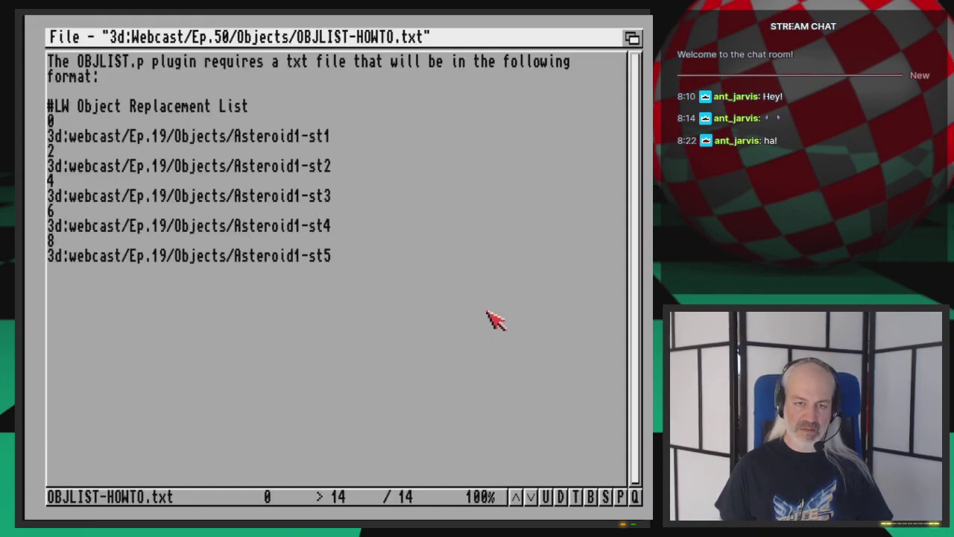
pyautogui.press('Escape')
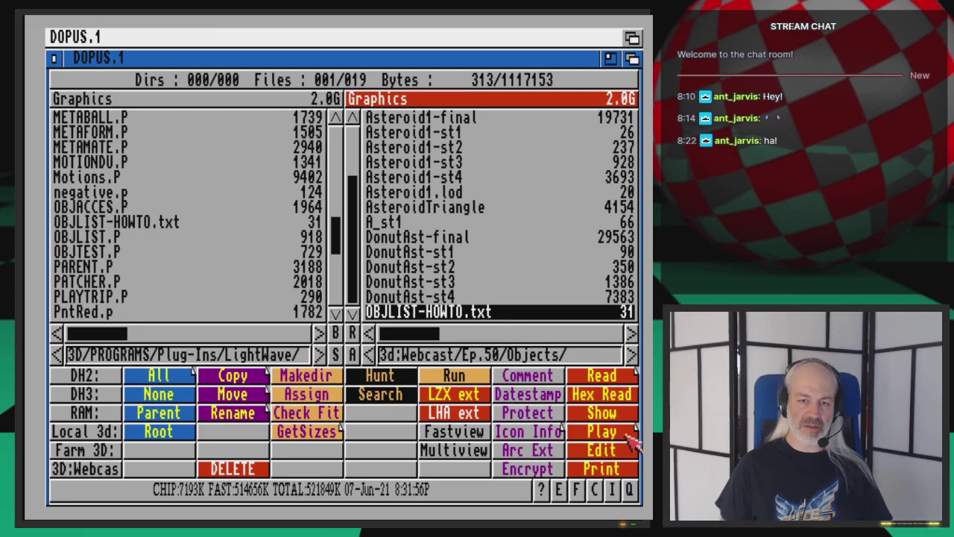
pyautogui.click(629, 464)
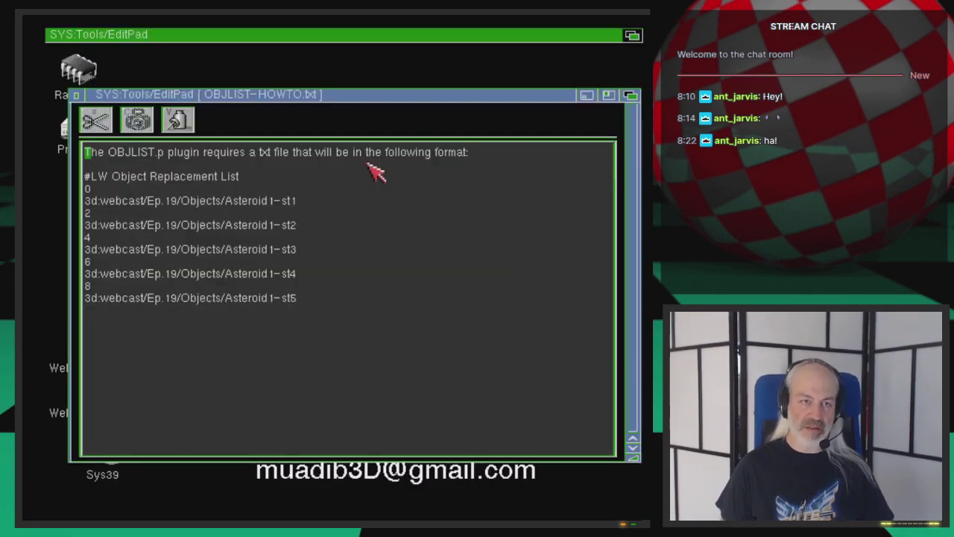
# Delete the introductory sentence and the blank line above "#LW Object Replacement List" so the file starts with that header.
pyautogui.press('Delete')
pyautogui.press('Delete')
pyautogui.press('Delete')
pyautogui.press('Delete')
pyautogui.press('Delete')
pyautogui.press('Delete')
pyautogui.press('Delete')
pyautogui.press('Delete')
pyautogui.press('Delete')
pyautogui.press('Delete')
pyautogui.press('Delete')
pyautogui.press('Delete')
pyautogui.press('Delete')
pyautogui.press('Delete')
pyautogui.press('Delete')
pyautogui.press('Delete')
pyautogui.press('Delete')
pyautogui.press('Delete')
pyautogui.press('Delete')
pyautogui.press('Delete')
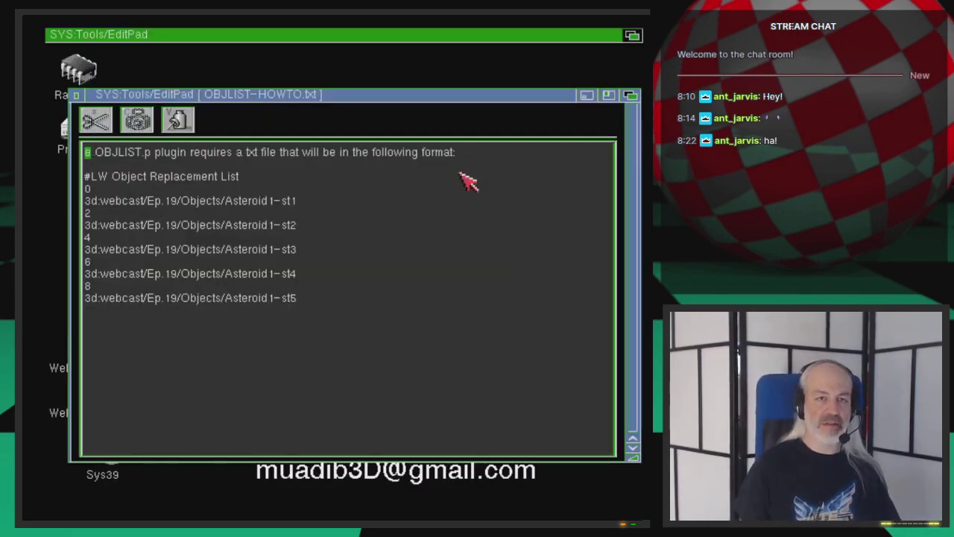
pyautogui.press('Delete')
pyautogui.press('Delete')
pyautogui.press('Delete')
pyautogui.press('Delete')
pyautogui.press('Delete')
pyautogui.press('Delete')
pyautogui.press('Delete')
pyautogui.press('Delete')
pyautogui.press('Delete')
pyautogui.press('Delete')
pyautogui.press('Delete')
pyautogui.press('Delete')
pyautogui.press('Delete')
pyautogui.press('Delete')
pyautogui.press('Delete')
pyautogui.press('Delete')
pyautogui.press('Delete')
pyautogui.press('Delete')
pyautogui.press('Delete')
pyautogui.press('Delete')
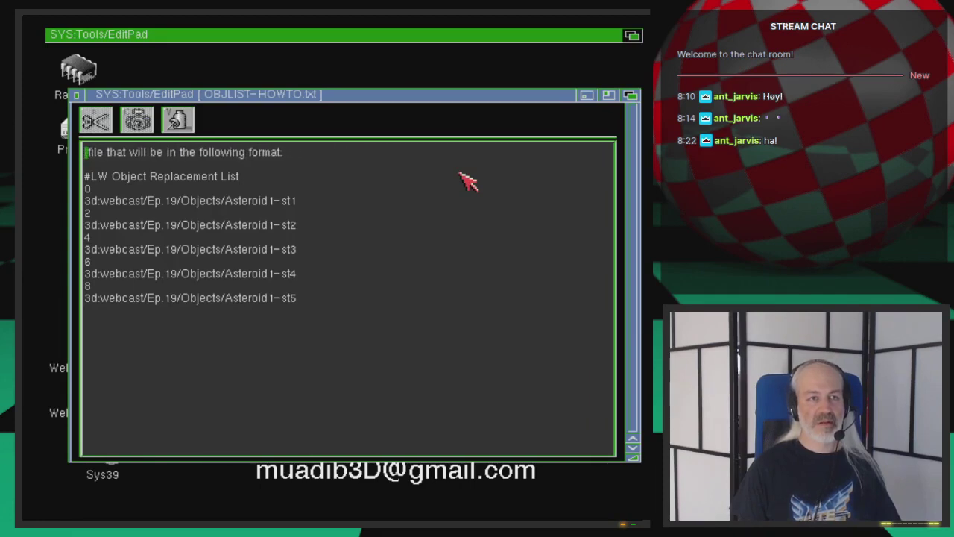
pyautogui.press('Delete')
pyautogui.press('Delete')
pyautogui.press('Delete')
pyautogui.press('Delete')
pyautogui.press('Delete')
pyautogui.press('Delete')
pyautogui.press('Delete')
pyautogui.press('Delete')
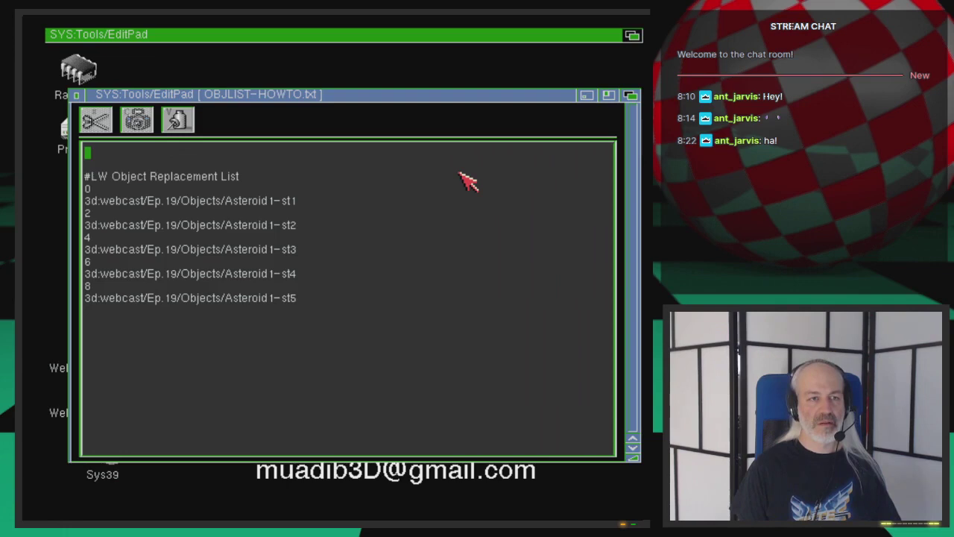
pyautogui.press('Delete')
pyautogui.press('Delete')
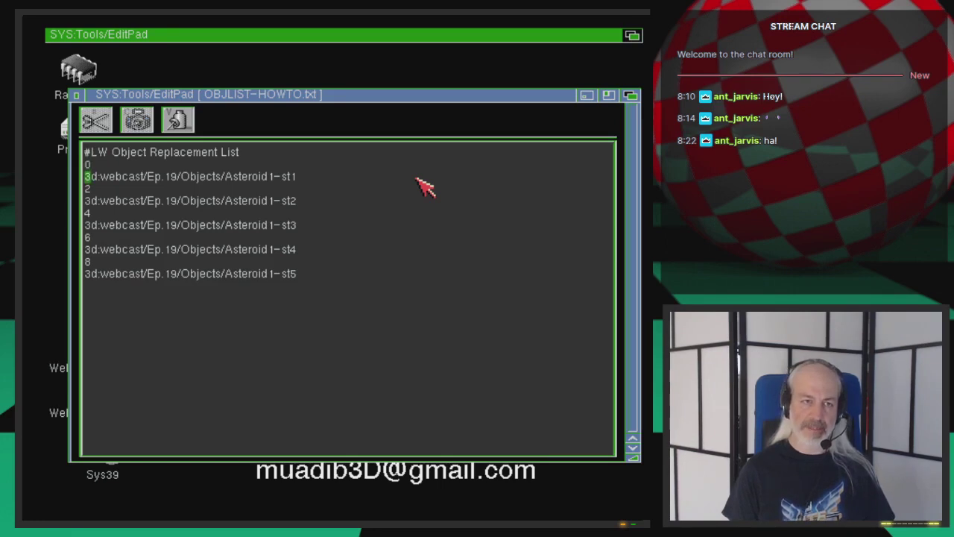
# Change the episode number in the first object path under frame 0 to Ep.50.
pyautogui.press('super+m')
pyautogui.press('super+m')
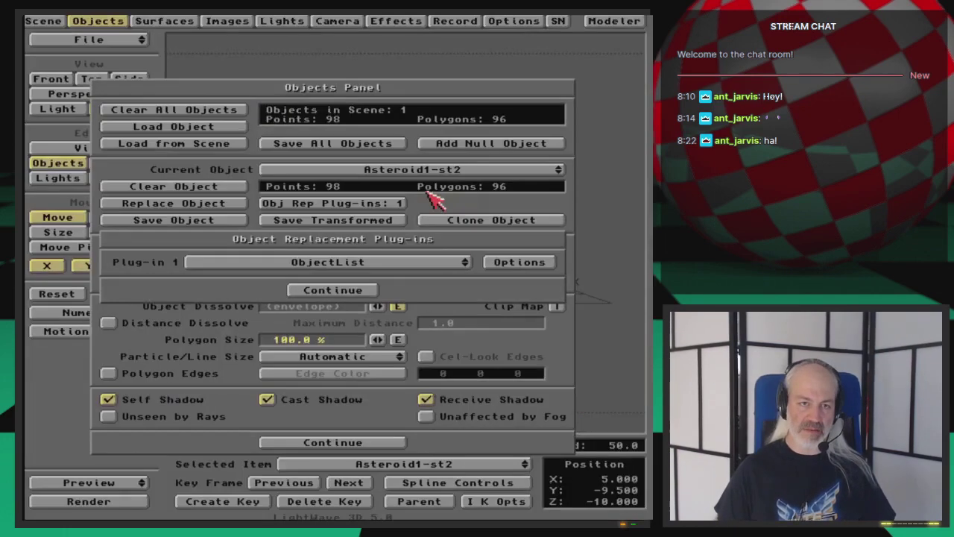
pyautogui.press('super+m')
pyautogui.press('super+m')
pyautogui.press('super+m')
pyautogui.press('super+m')
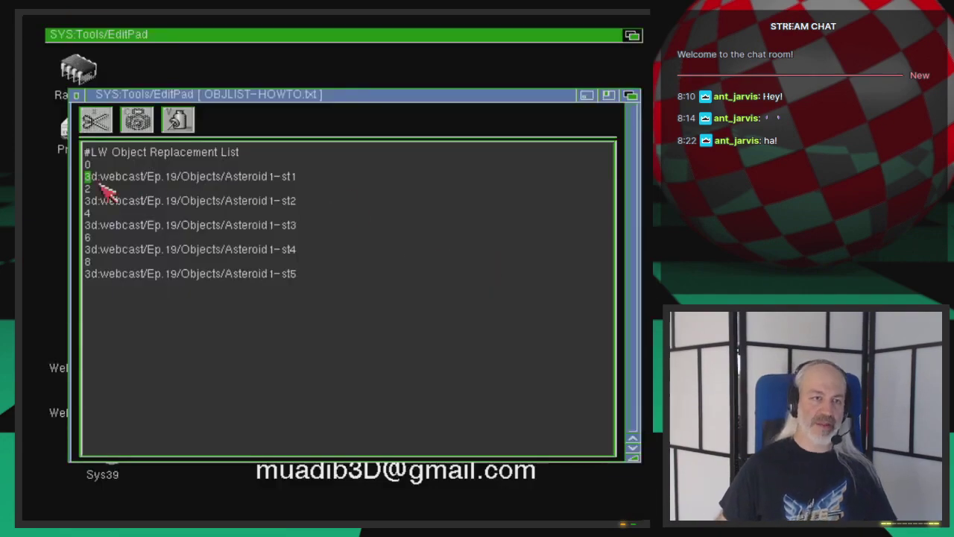
pyautogui.click(179, 176)
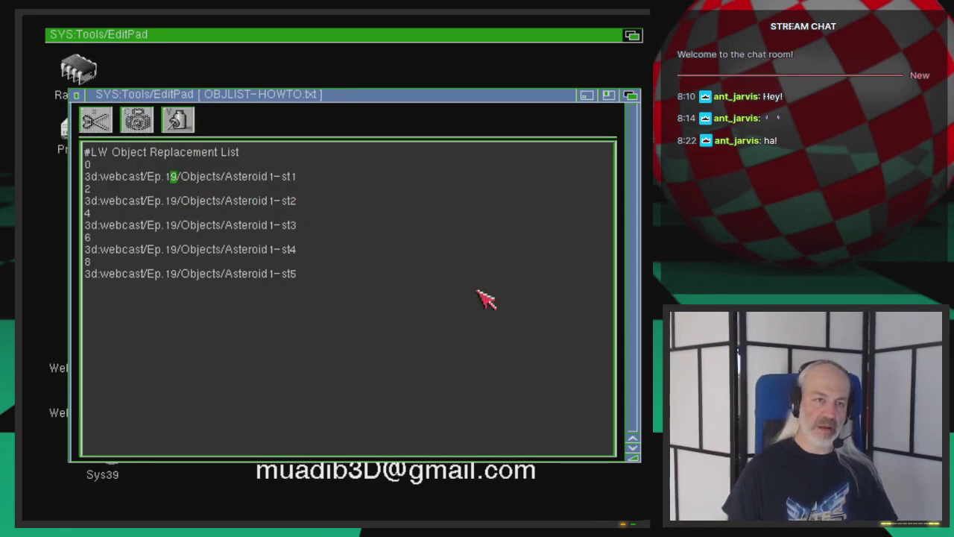
pyautogui.press('BackSpace')
pyautogui.press('BackSpace')
pyautogui.write('50')
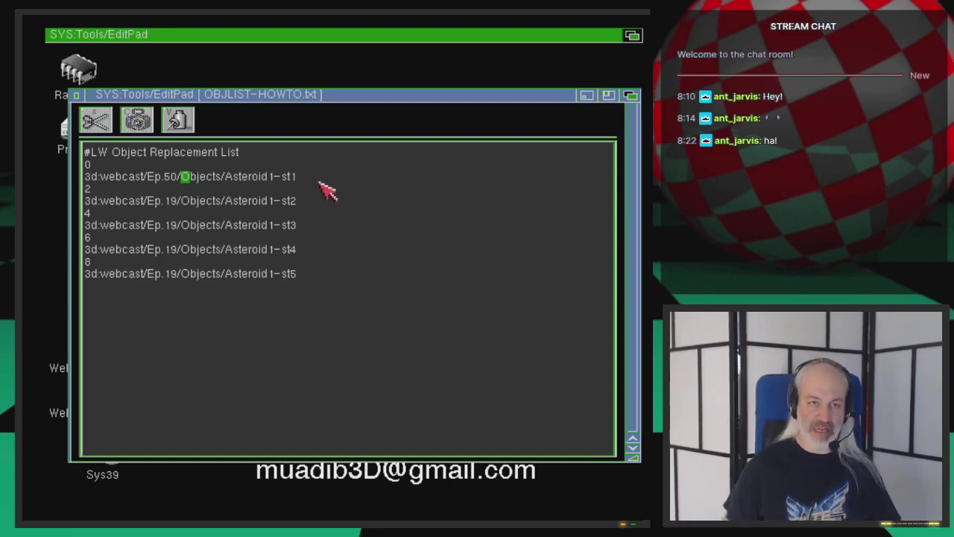
# Check the current object's name in Layout and set the frame 0 path's object to Asteroid1-st2.
pyautogui.press('super+m')
pyautogui.press('super+m')
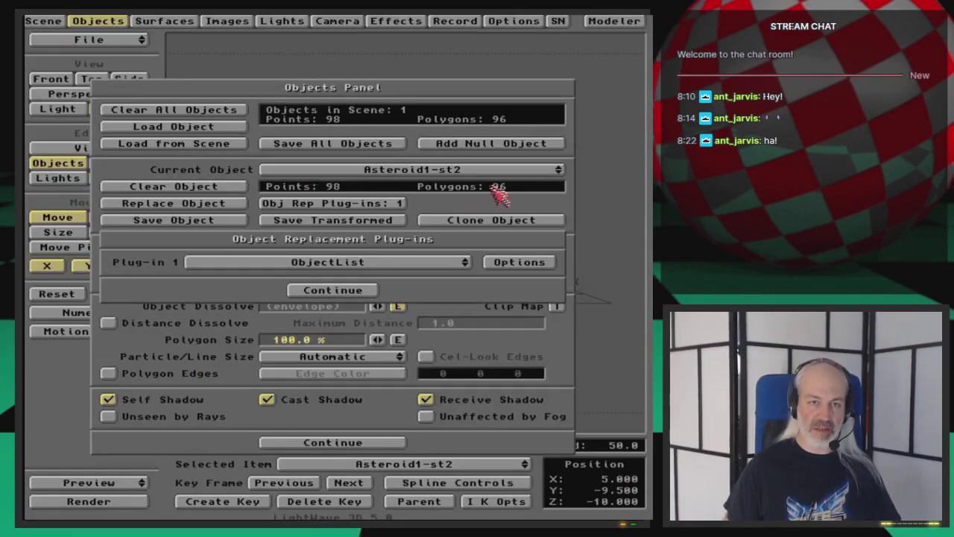
pyautogui.press('super+m')
pyautogui.click(335, 179)
pyautogui.press('BackSpace')
pyautogui.write('2')
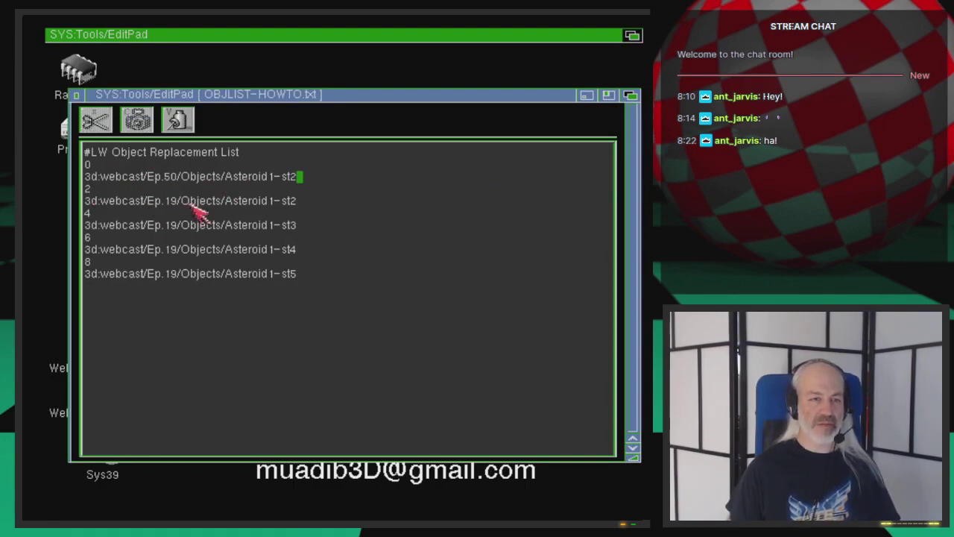
# Replace every remaining "Ep.19" in the list with "Ep.50" using search and replace, and close the Replace dialog.
pyautogui.moveTo(186, 211); pyautogui.dragTo(213, 77, button='right')
pyautogui.write('E')
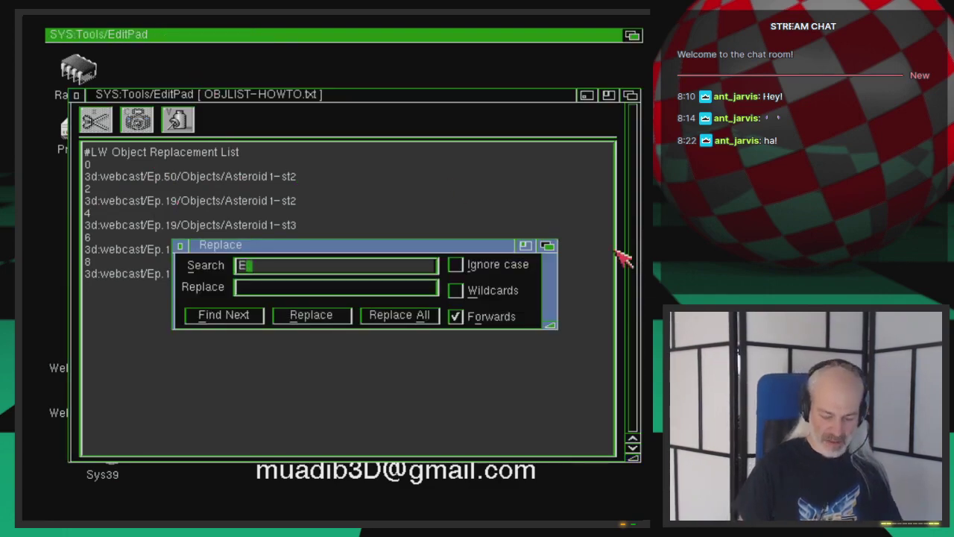
pyautogui.write('p.189')
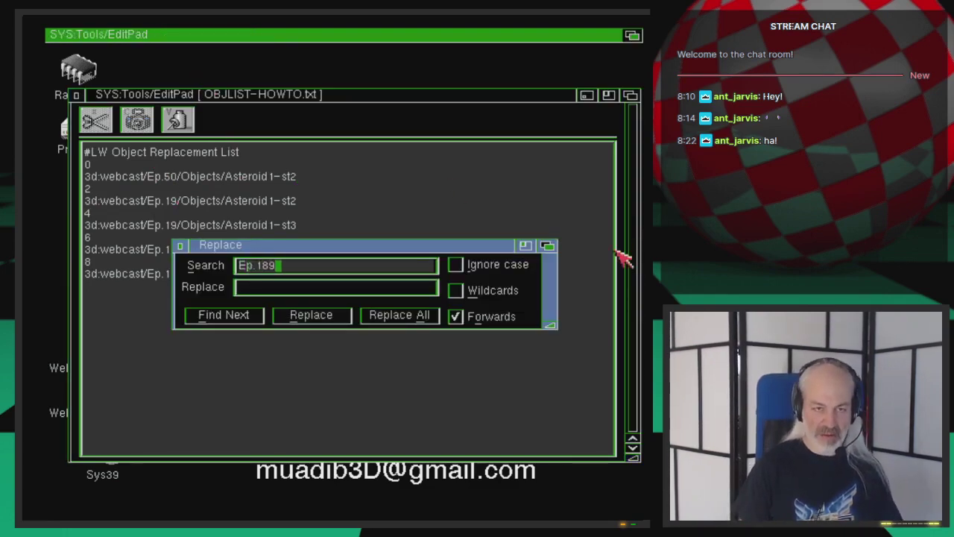
pyautogui.press('BackSpace')
pyautogui.press('BackSpace')
pyautogui.write('9')
pyautogui.press('Tab')
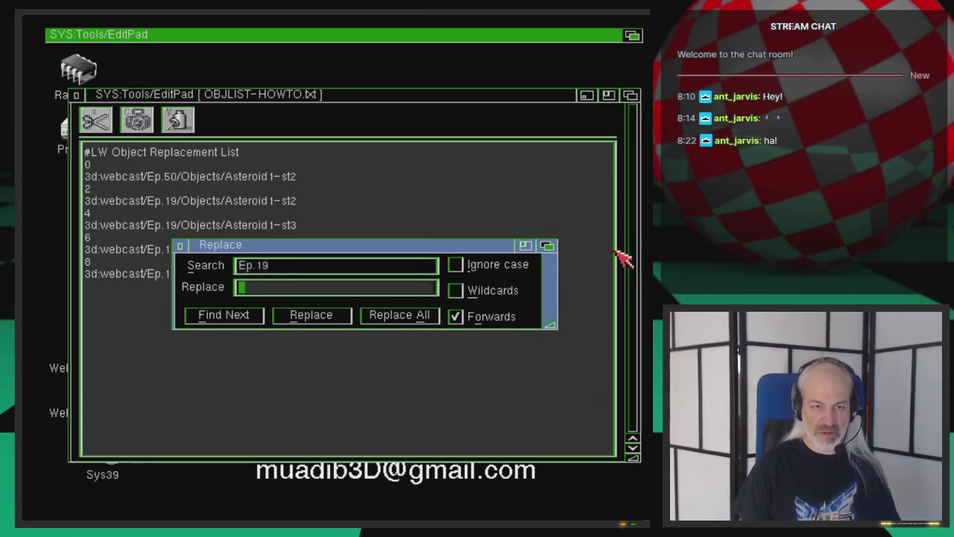
pyautogui.write('Ep.50')
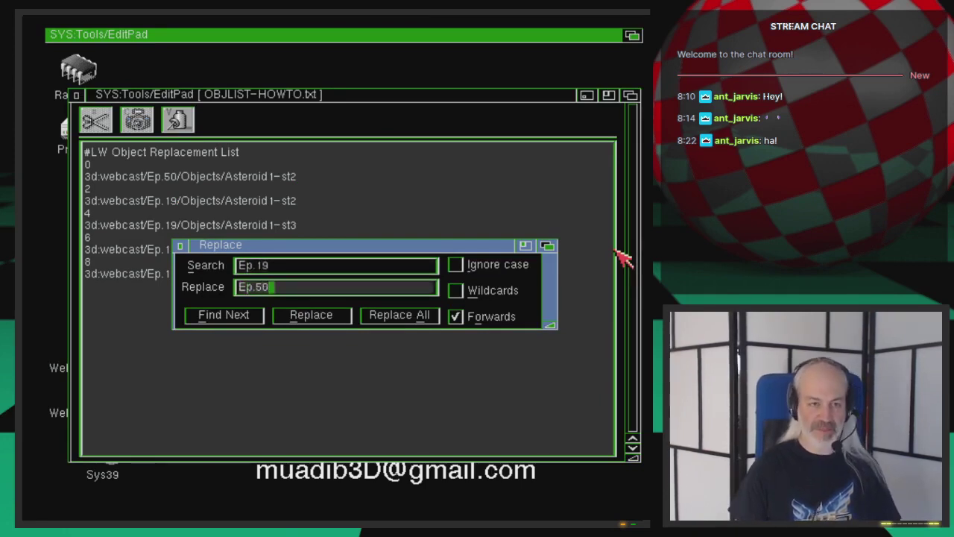
pyautogui.click(246, 315)
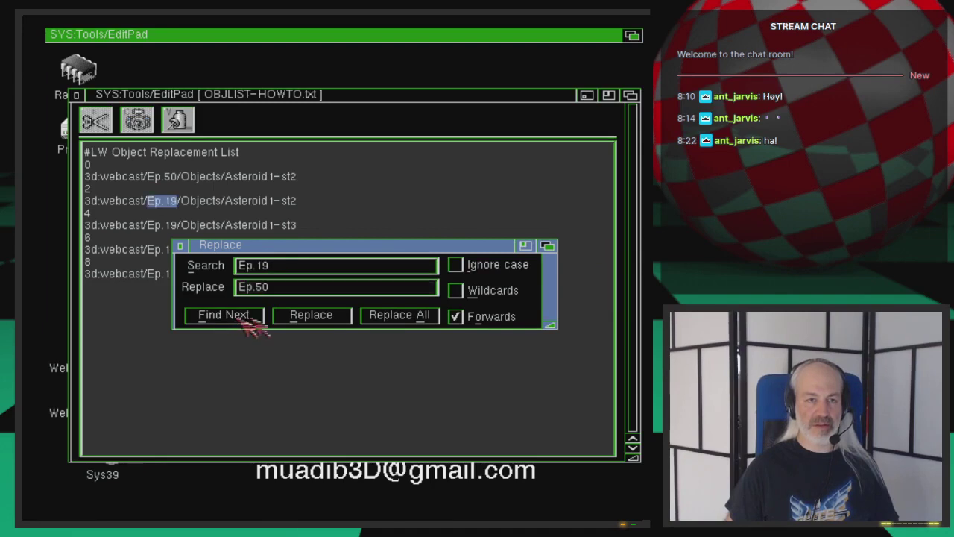
pyautogui.click(328, 319)
pyautogui.click(328, 319)
pyautogui.click(328, 319)
pyautogui.click(328, 319)
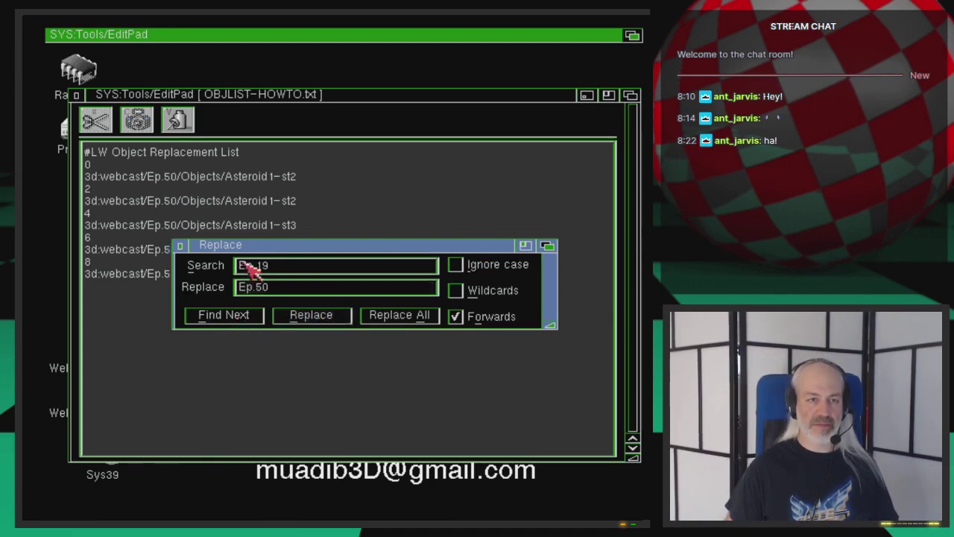
pyautogui.click(179, 246)
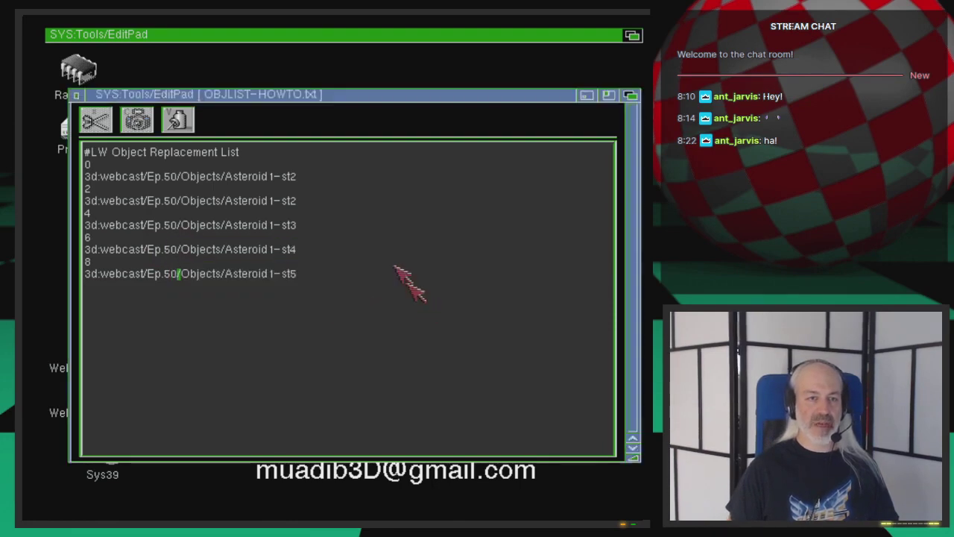
# Check which Asteroid1 stage files exist in Ep.50/Objects through Layout's object loader, cancel without loading, and close the Objects Panel.
pyautogui.press('super+m')
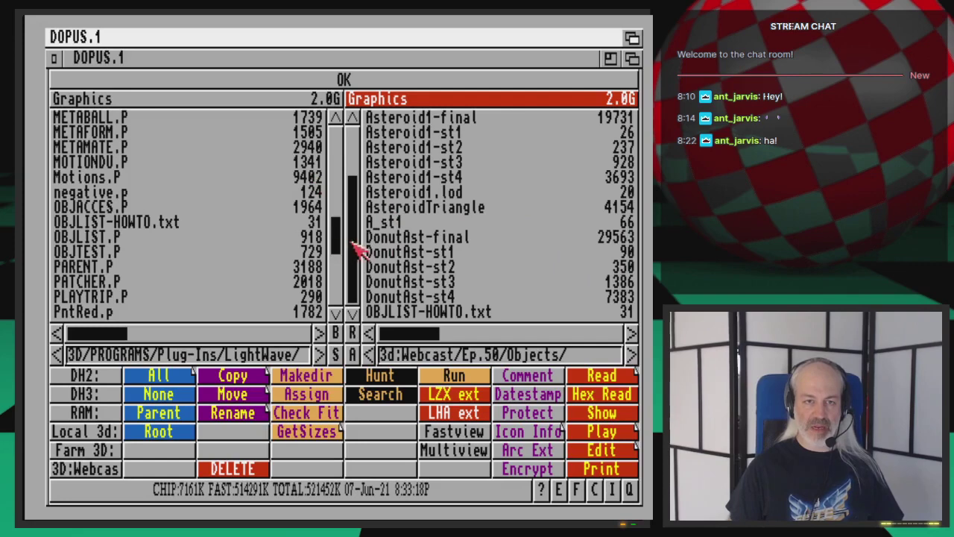
pyautogui.moveTo(358, 252); pyautogui.dragTo(362, 117)
pyautogui.click(633, 37)
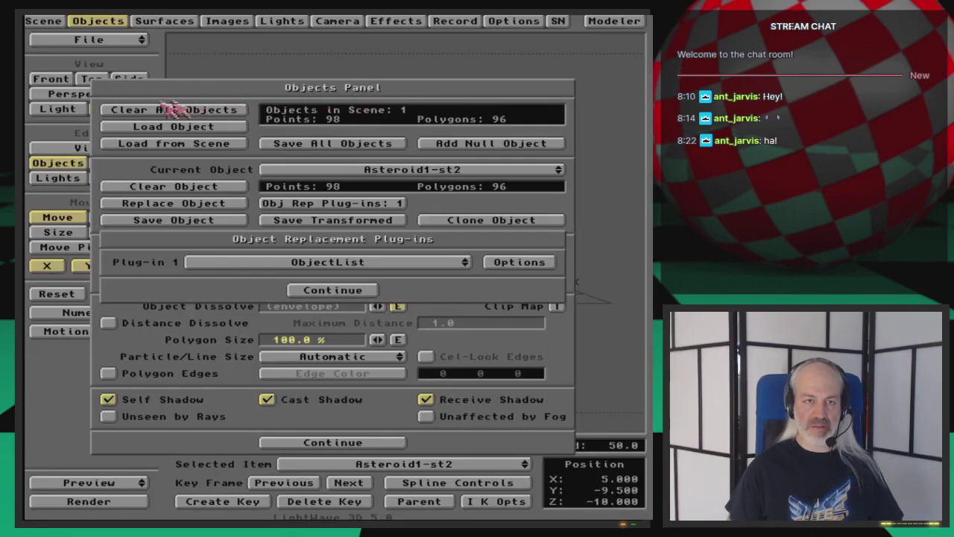
pyautogui.click(365, 292)
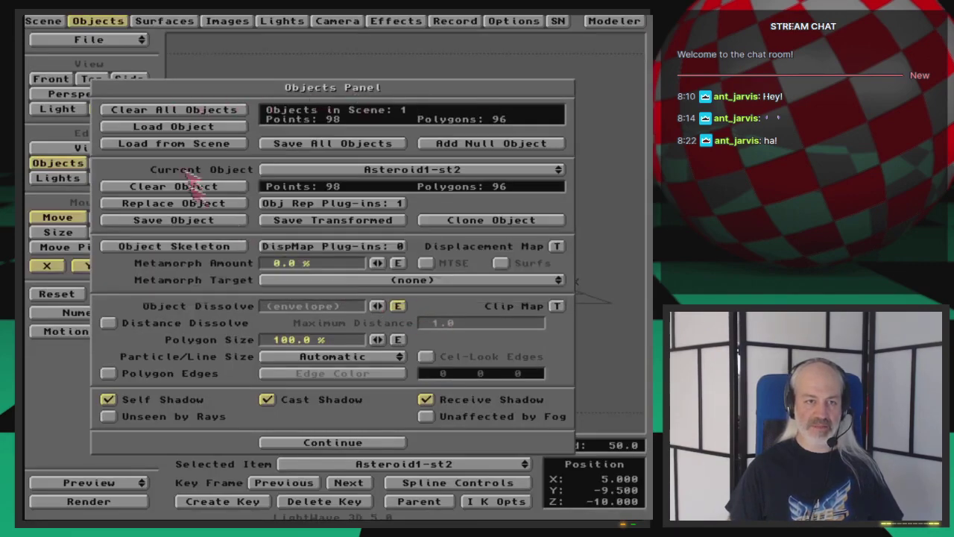
pyautogui.click(181, 127)
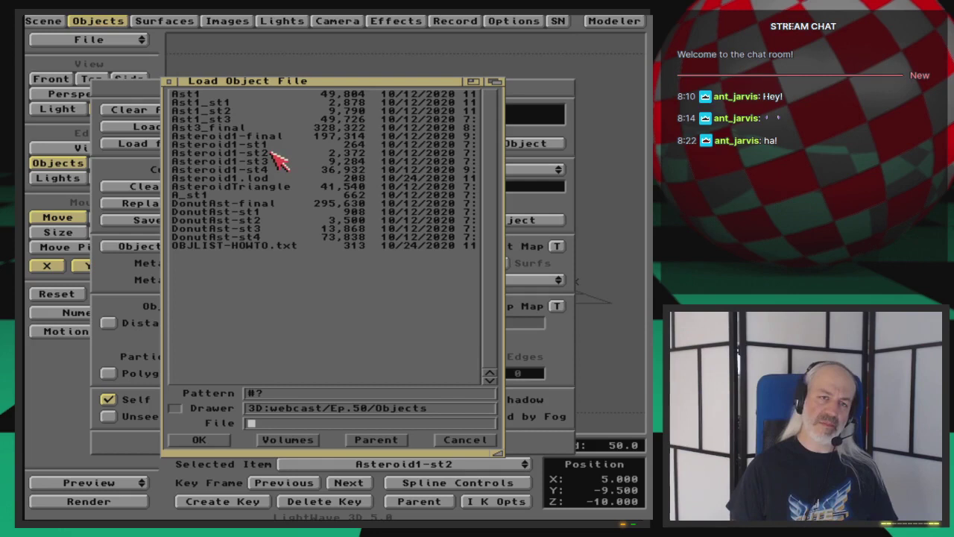
pyautogui.click(274, 153)
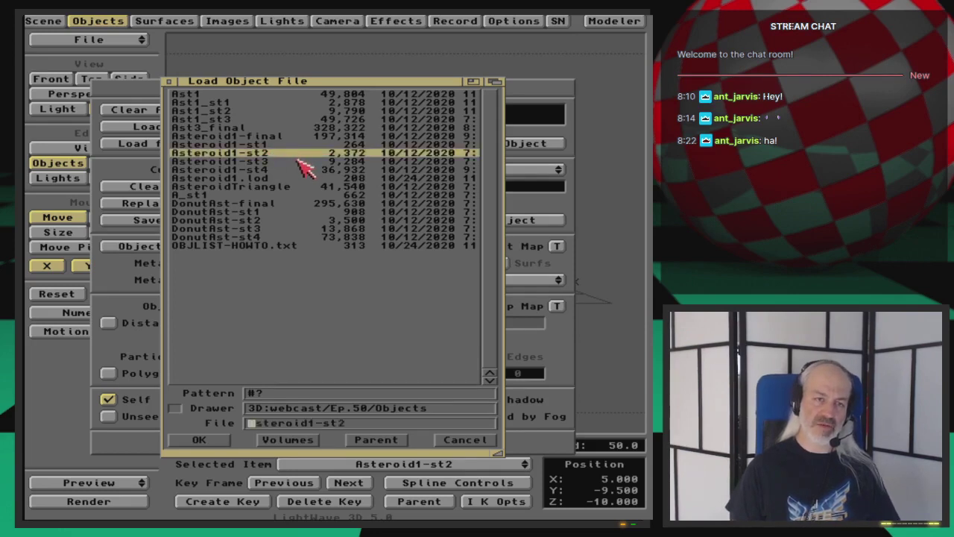
pyautogui.click(298, 161)
pyautogui.click(299, 169)
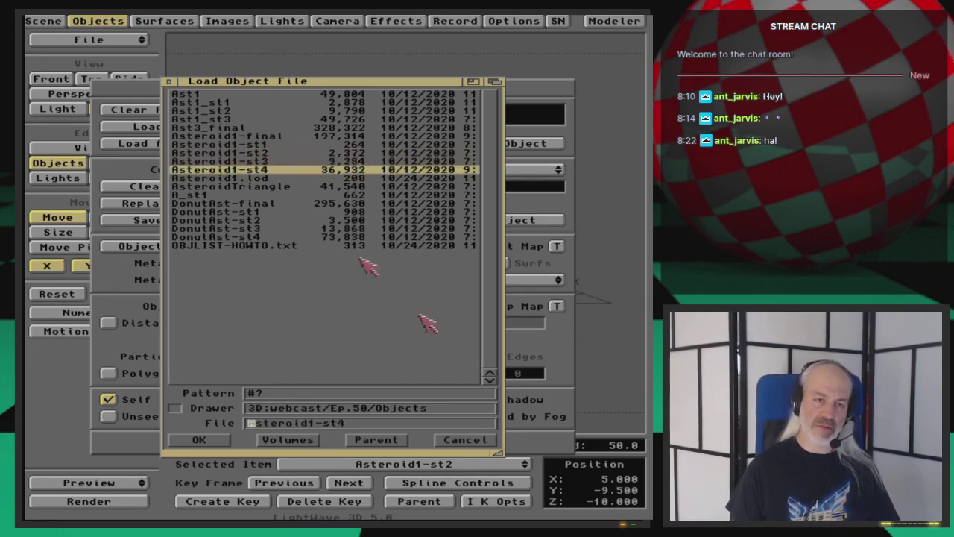
pyautogui.click(464, 440)
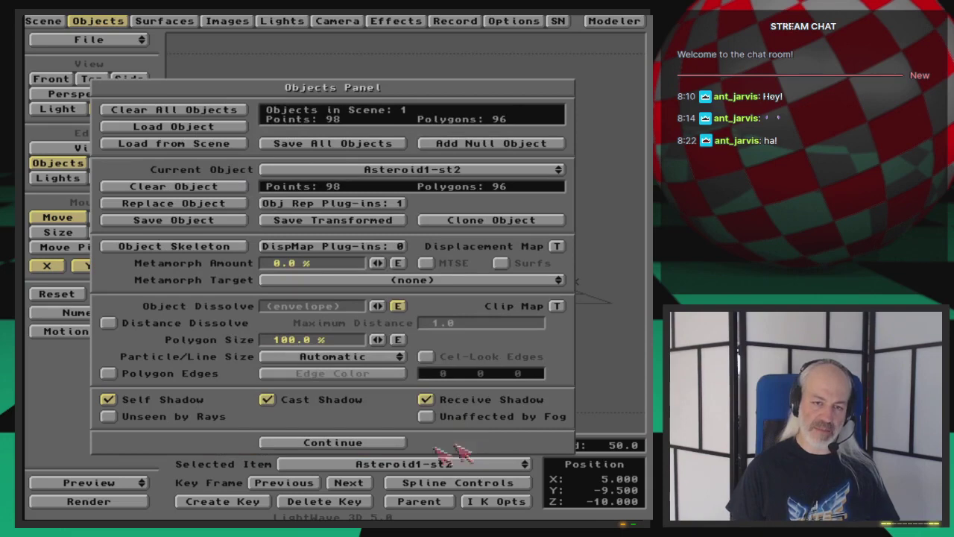
pyautogui.click(397, 443)
# Return to EditPad and change the second path's object to Asteroid1-st3 and the third path's to Asteroid1-st4.
pyautogui.press('super+m')
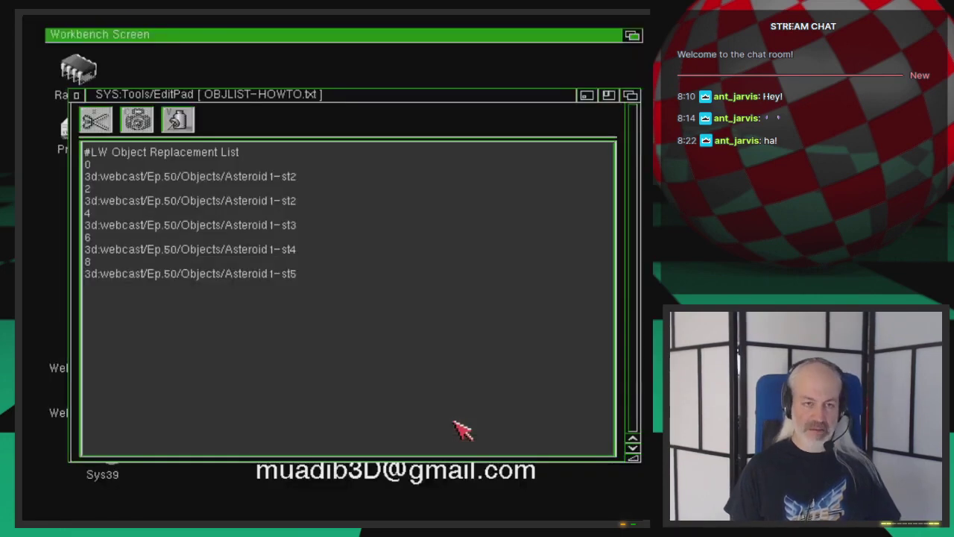
pyautogui.click(315, 200)
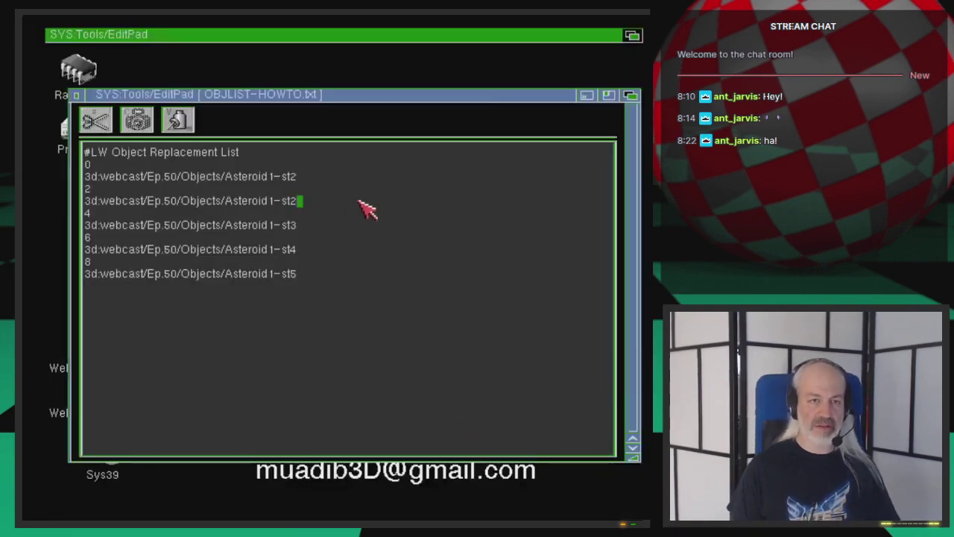
pyautogui.press('Down')
pyautogui.press('BackSpace')
pyautogui.write('4')
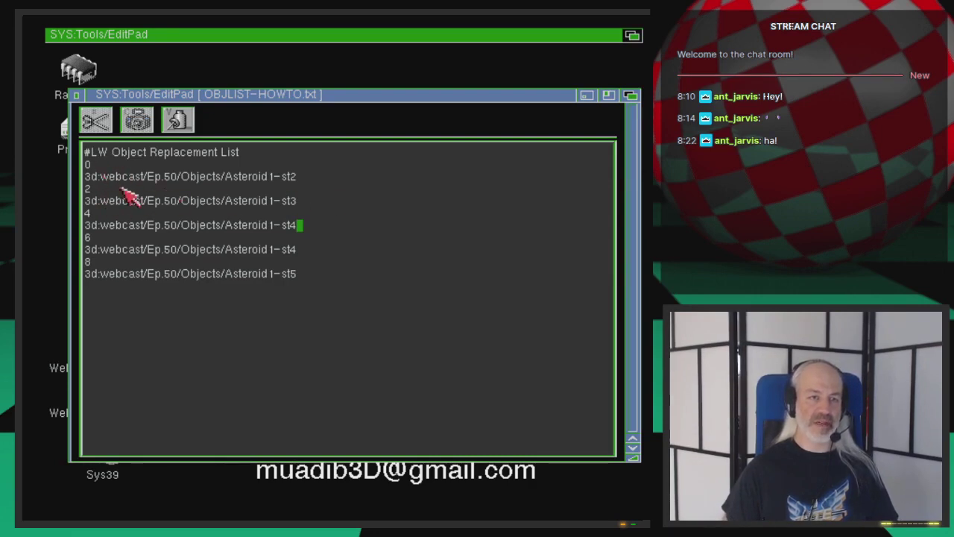
# Renumber the frame lines above the second, third and fourth object paths to 1, 2 and 3.
pyautogui.click(218, 189)
pyautogui.press('BackSpace')
pyautogui.write('1-st')
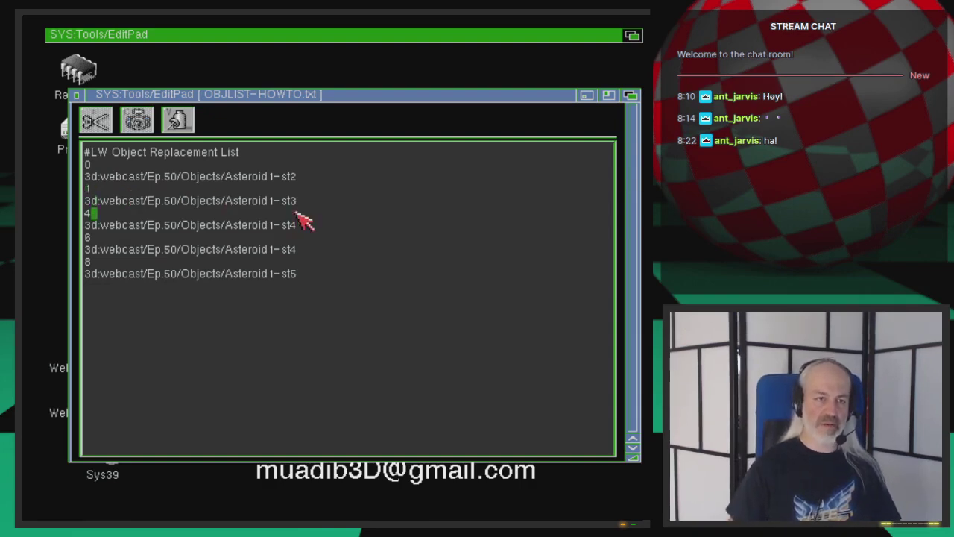
pyautogui.write('2')
pyautogui.press('Down')
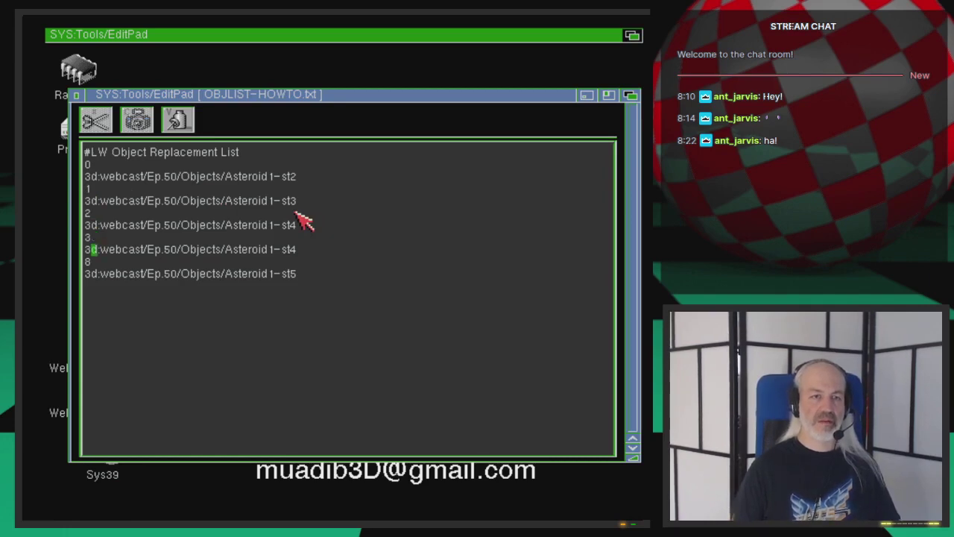
# Look up the object names in Ep.50/Objects, change the last path's object to Asteroid1-st4 and the frame 3 path's to DonutAst-st4.
pyautogui.press('super+m')
pyautogui.press('super+m')
pyautogui.press('super+m')
pyautogui.press('super+m')
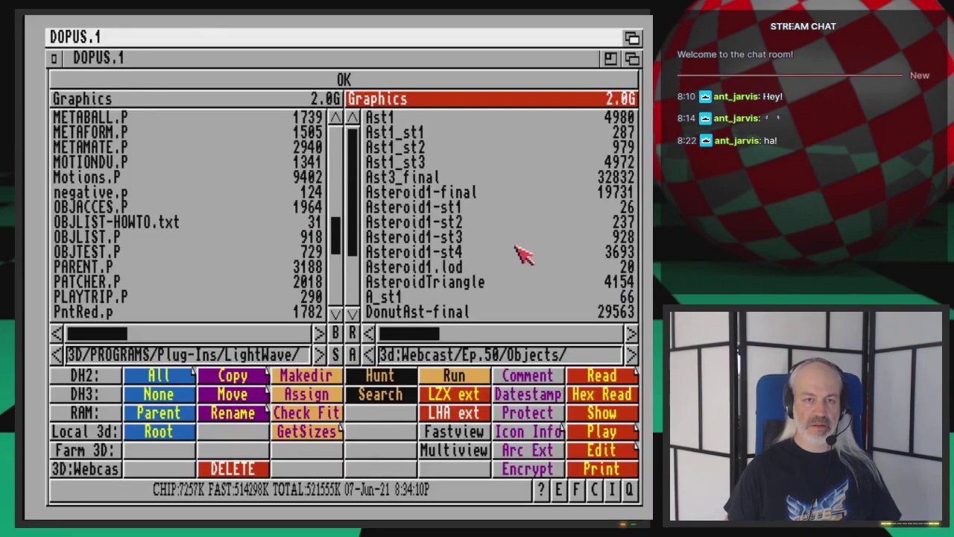
pyautogui.scroll(-1, 504, 289)
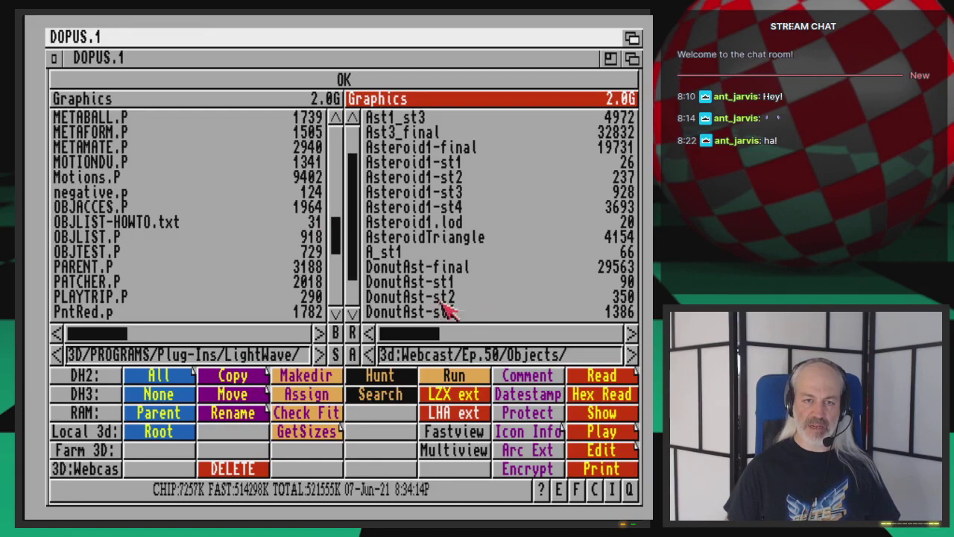
pyautogui.scroll(-1, 362, 293)
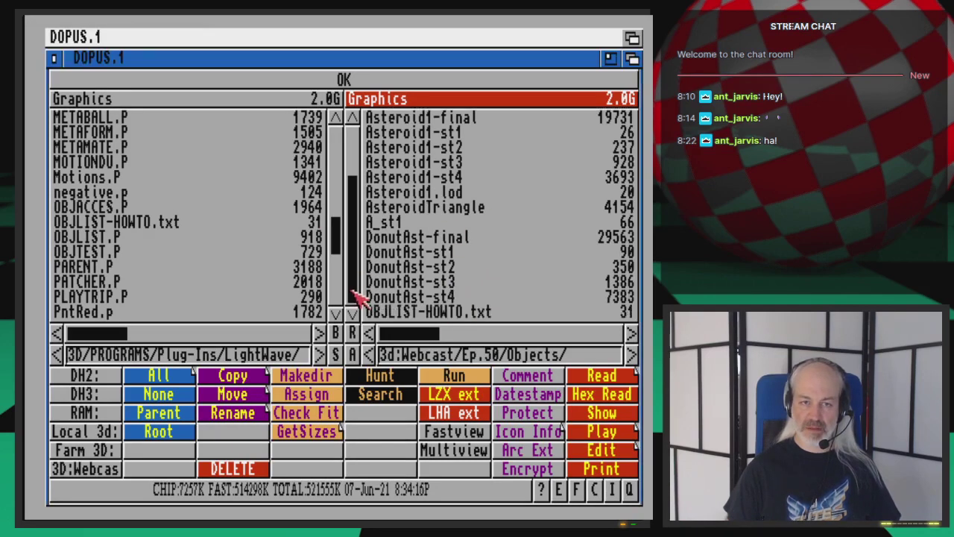
pyautogui.doubleClick(477, 307)
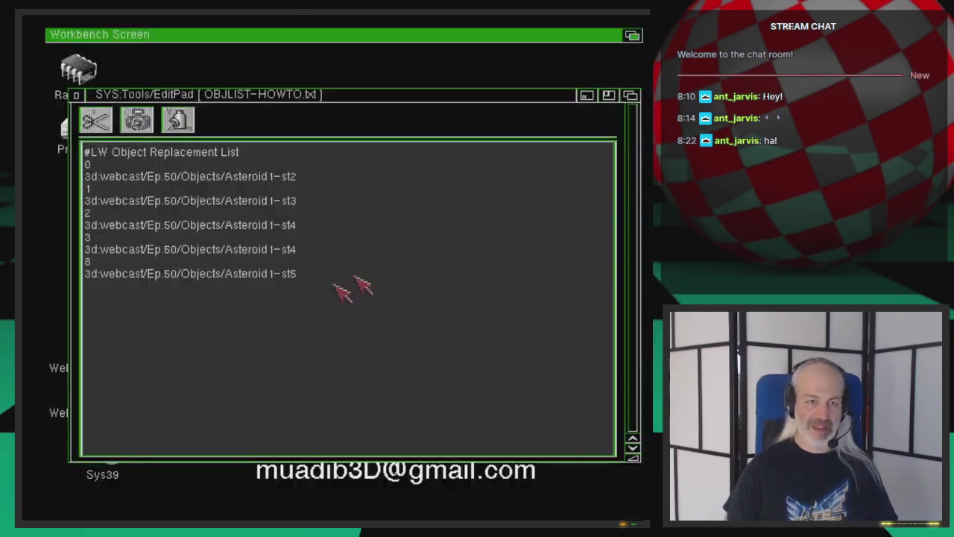
pyautogui.click(306, 274)
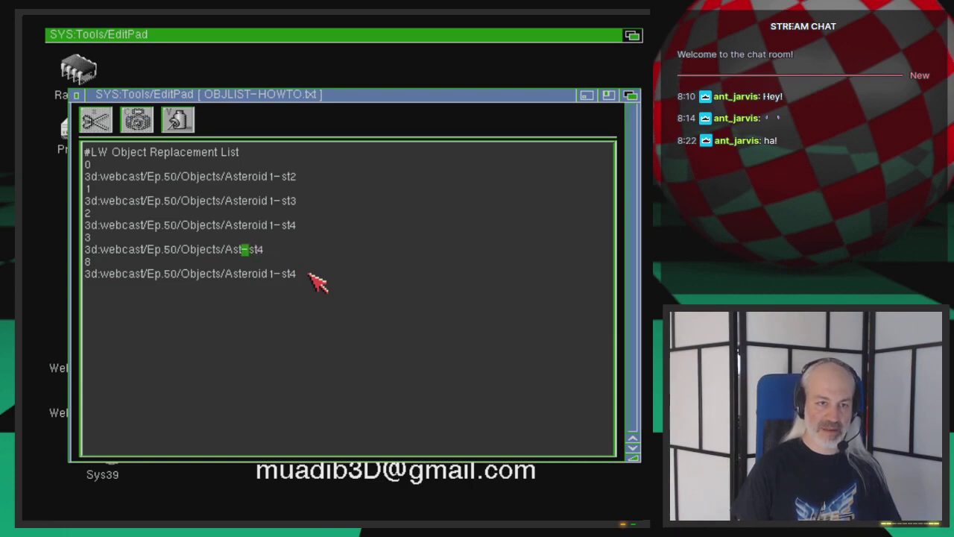
pyautogui.write('Donut')
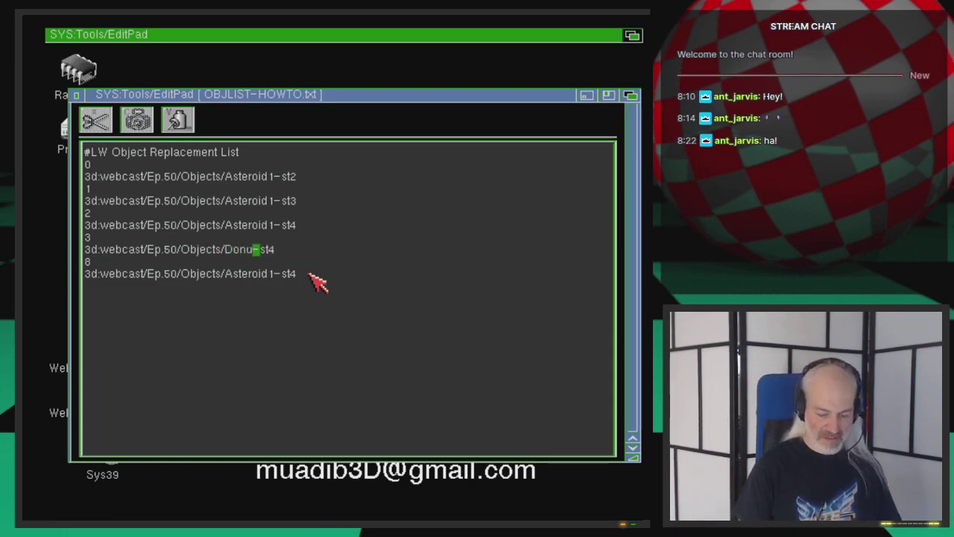
pyautogui.write('Ast')
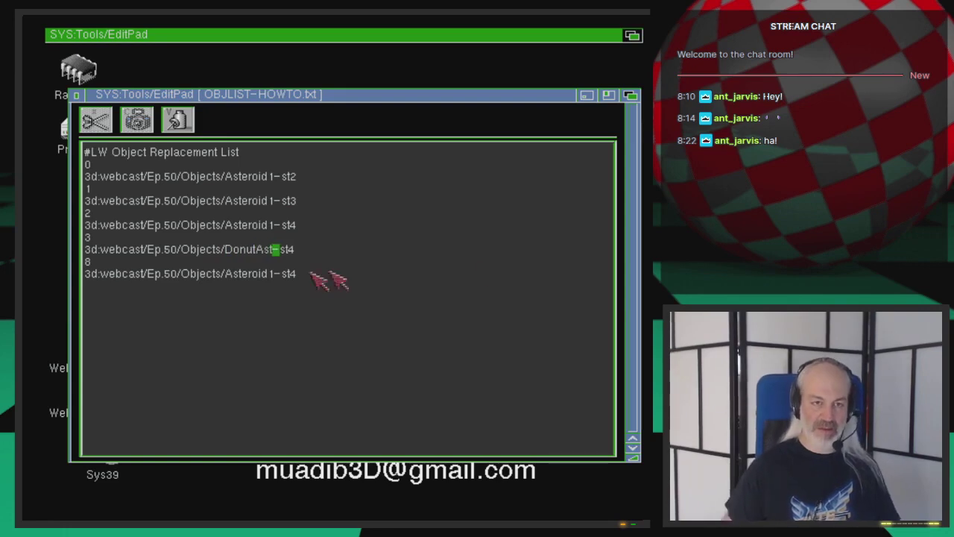
# Verify the DonutAst-st4 file name in the directory listing and delete the frame 8 line and its object path from the list.
pyautogui.press('super+m')
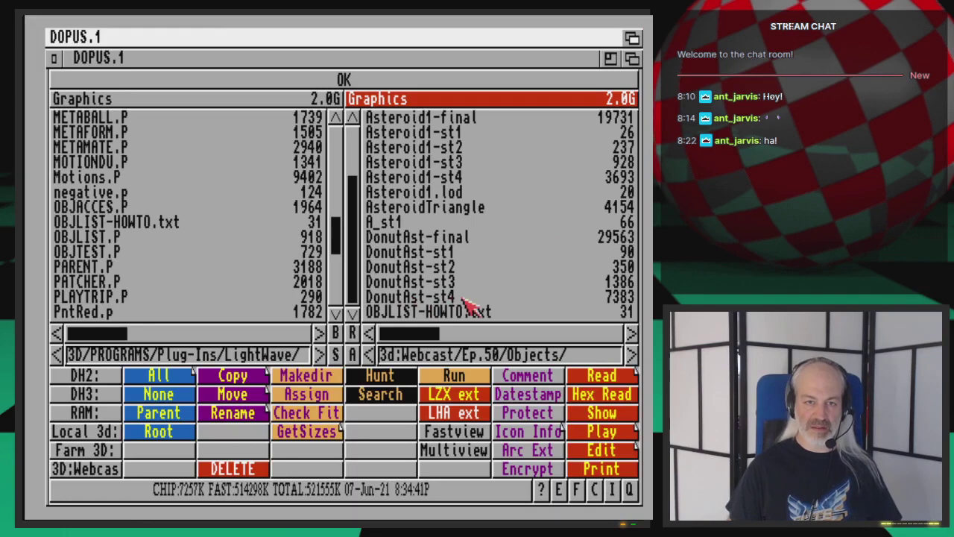
pyautogui.press('super+m')
pyautogui.click(327, 273)
pyautogui.press('BackSpace')
pyautogui.press('BackSpace')
pyautogui.press('BackSpace')
pyautogui.press('BackSpace')
pyautogui.press('BackSpace')
pyautogui.press('BackSpace')
pyautogui.press('BackSpace')
pyautogui.press('BackSpace')
pyautogui.press('BackSpace')
pyautogui.press('BackSpace')
pyautogui.press('BackSpace')
pyautogui.press('BackSpace')
pyautogui.press('BackSpace')
pyautogui.press('BackSpace')
pyautogui.press('BackSpace')
pyautogui.press('BackSpace')
pyautogui.press('BackSpace')
pyautogui.press('BackSpace')
pyautogui.press('BackSpace')
pyautogui.press('BackSpace')
pyautogui.press('BackSpace')
pyautogui.press('BackSpace')
pyautogui.press('BackSpace')
pyautogui.press('BackSpace')
pyautogui.press('BackSpace')
pyautogui.press('BackSpace')
pyautogui.press('BackSpace')
pyautogui.press('BackSpace')
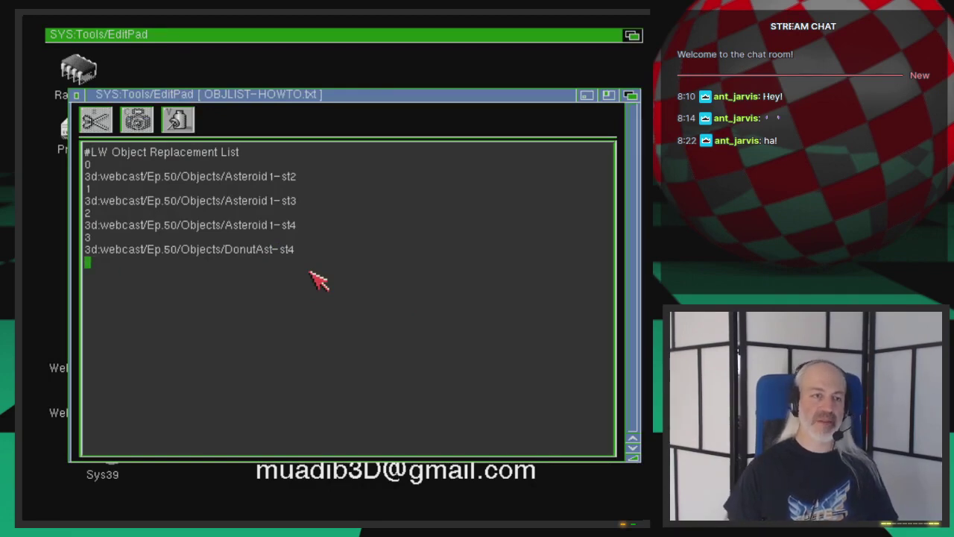
pyautogui.press('BackSpace')
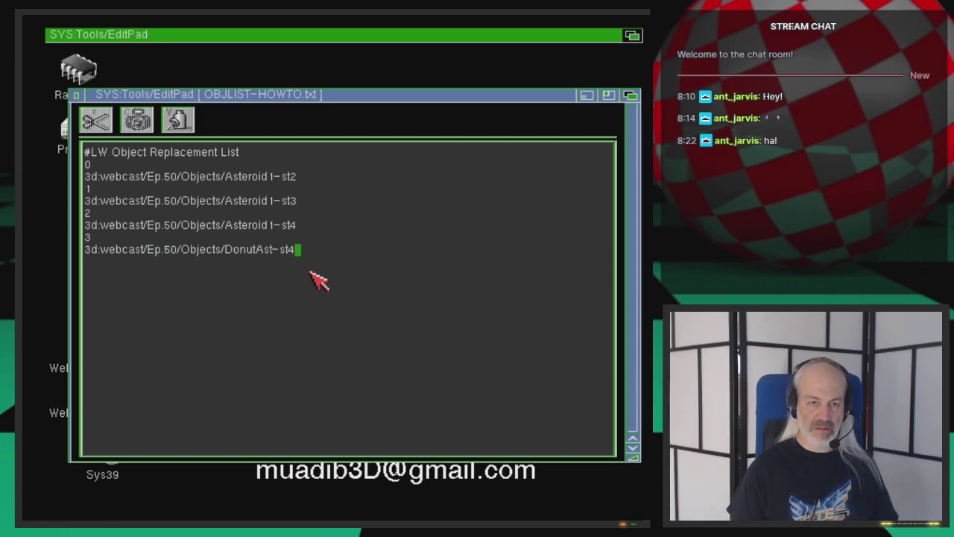
# Save the replacement list as OBJLIST.txt in 3d:Webcast/Ep.50/Objects and close the text editor.
pyautogui.moveTo(119, 88); pyautogui.dragTo(97, 111, button='right')
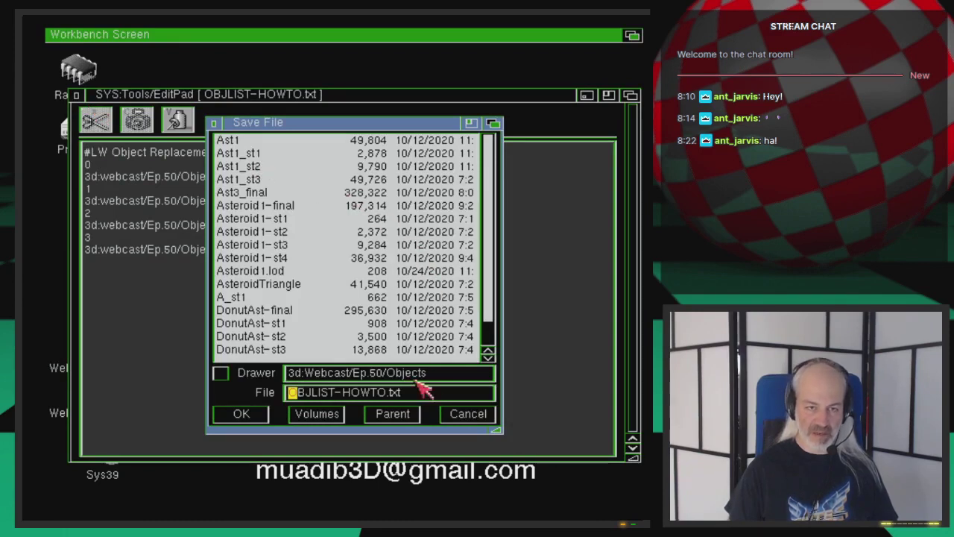
pyautogui.click(388, 393)
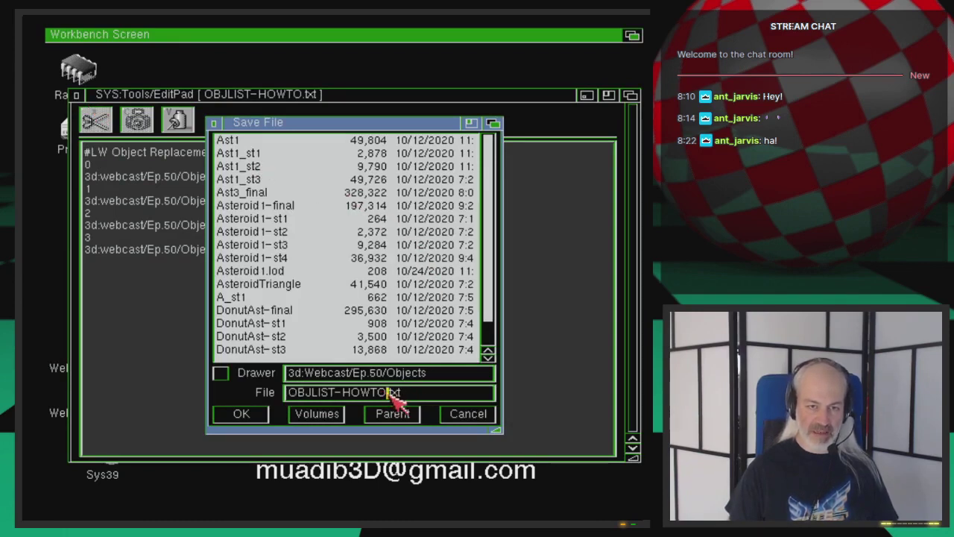
pyautogui.press('BackSpace')
pyautogui.press('BackSpace')
pyautogui.press('BackSpace')
pyautogui.press('BackSpace')
pyautogui.press('BackSpace')
pyautogui.press('BackSpace')
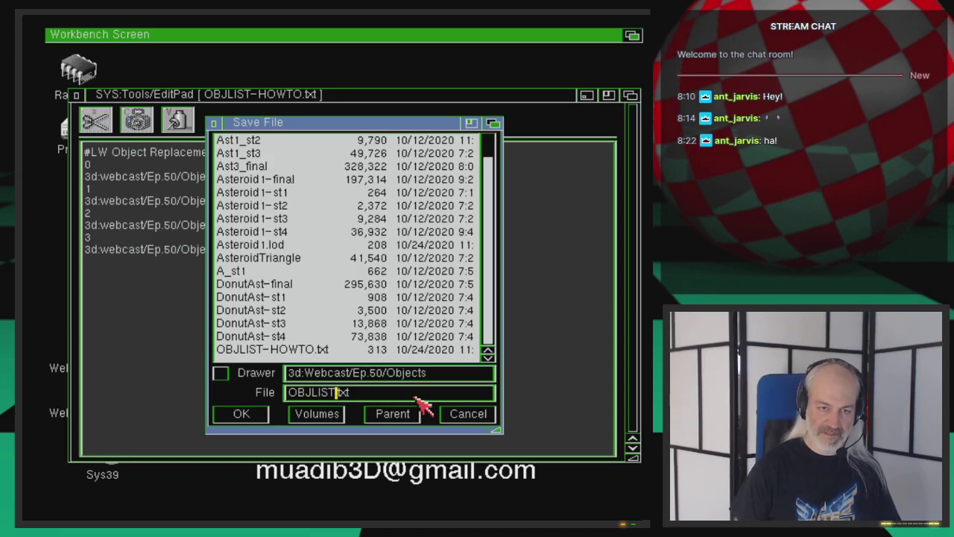
pyautogui.press('Return')
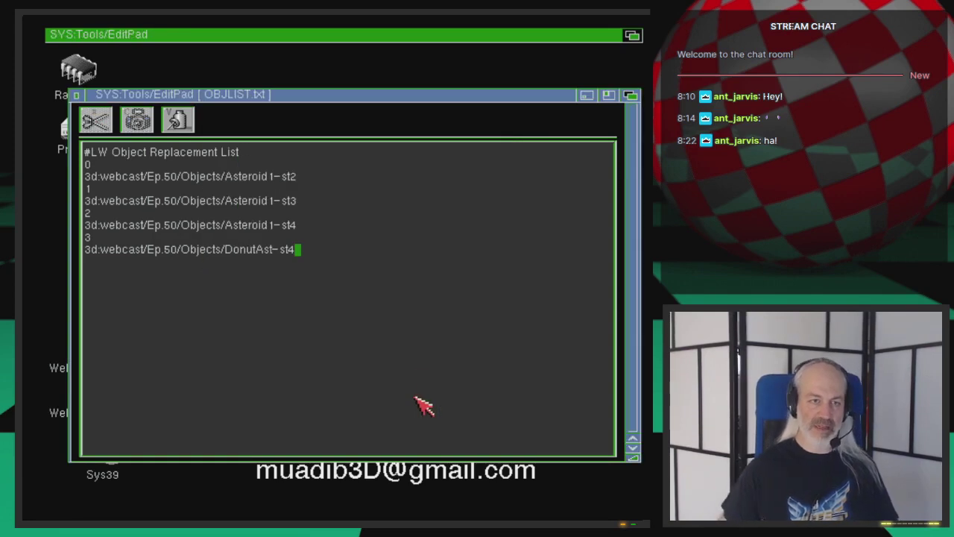
pyautogui.click(77, 94)
# Switch to LightWave Layout and open the options of the ObjectList replacement plug-in on the Asteroid1-st2 object.
pyautogui.press('super+m')
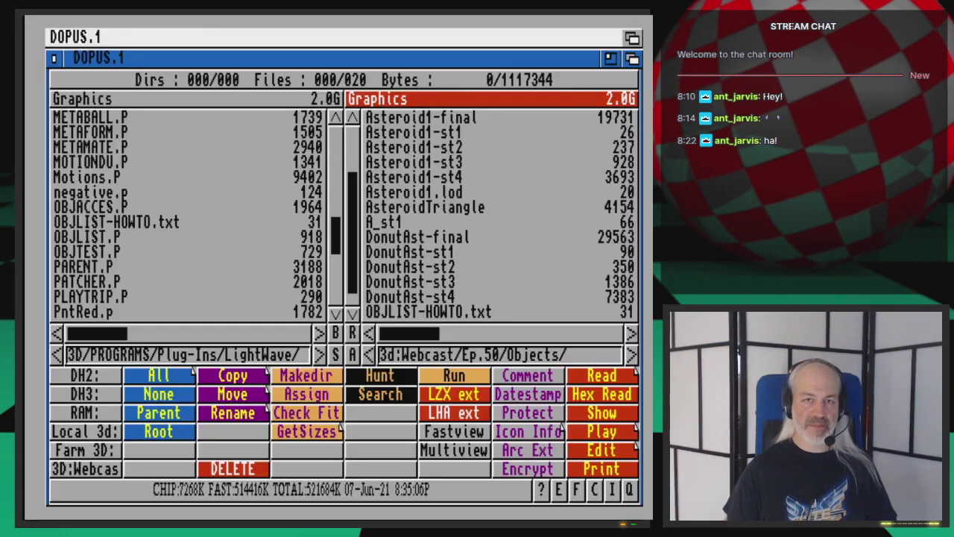
pyautogui.press('super+m')
pyautogui.click(93, 21)
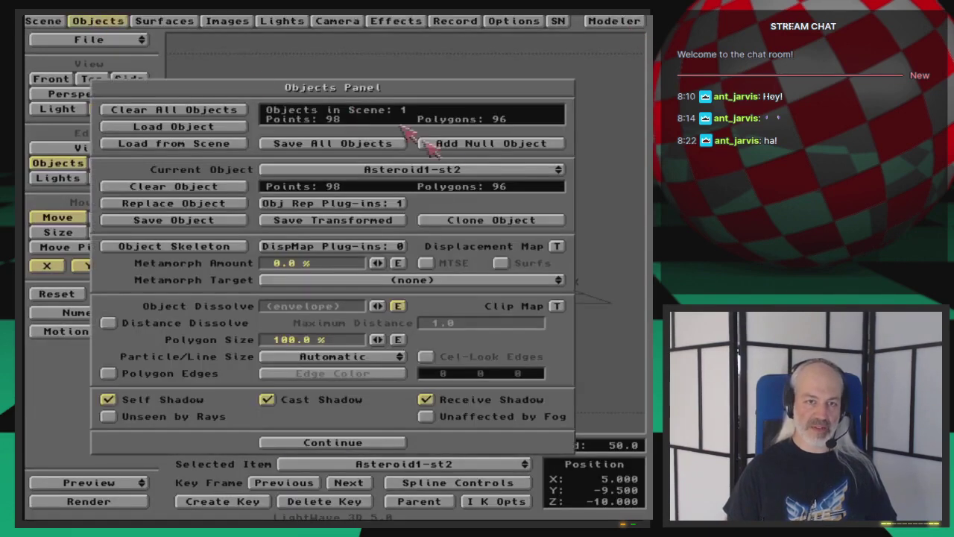
pyautogui.click(478, 176)
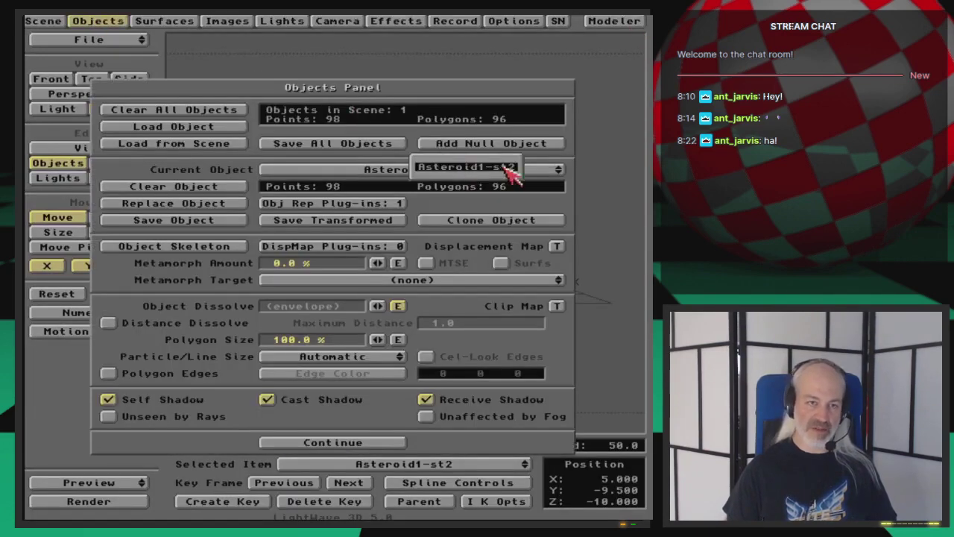
pyautogui.click(322, 207)
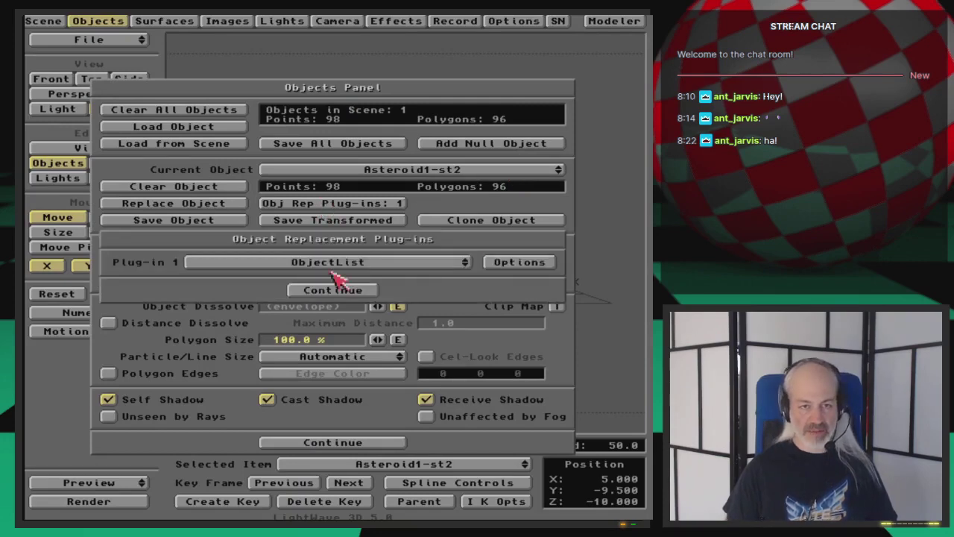
pyautogui.click(529, 262)
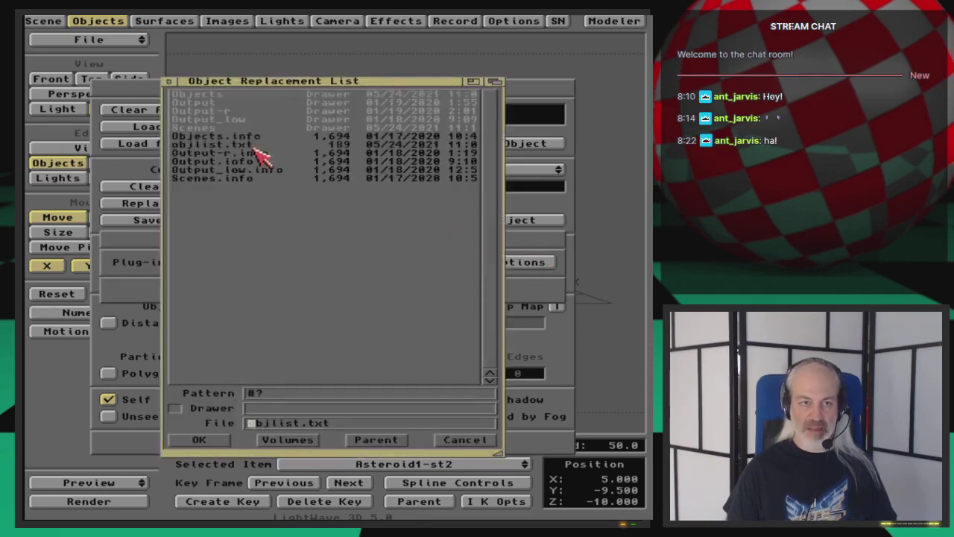
# Load OBJLIST.txt from Webcast/Ep.50/Objects as the object replacement list and close the Objects Panel.
pyautogui.click(378, 440)
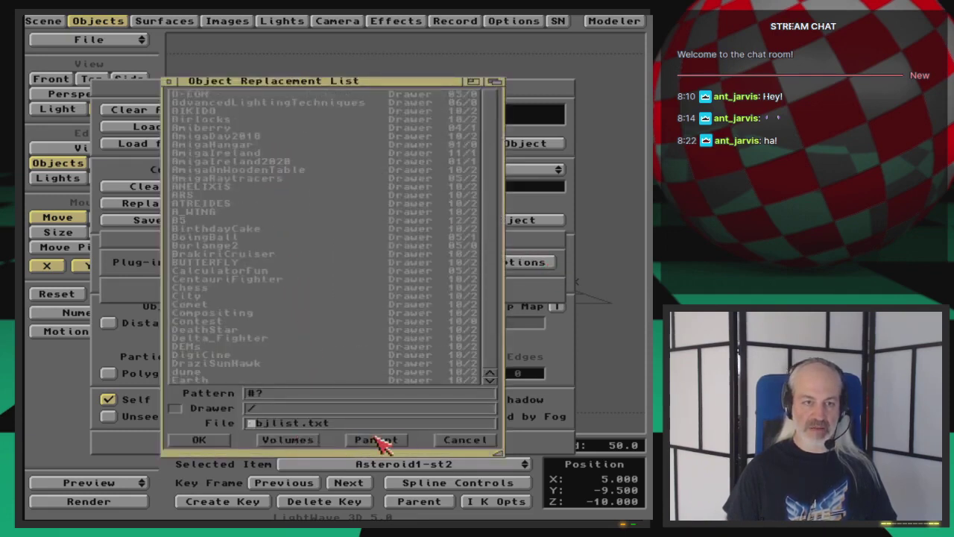
pyautogui.scroll(-15, 309, 362)
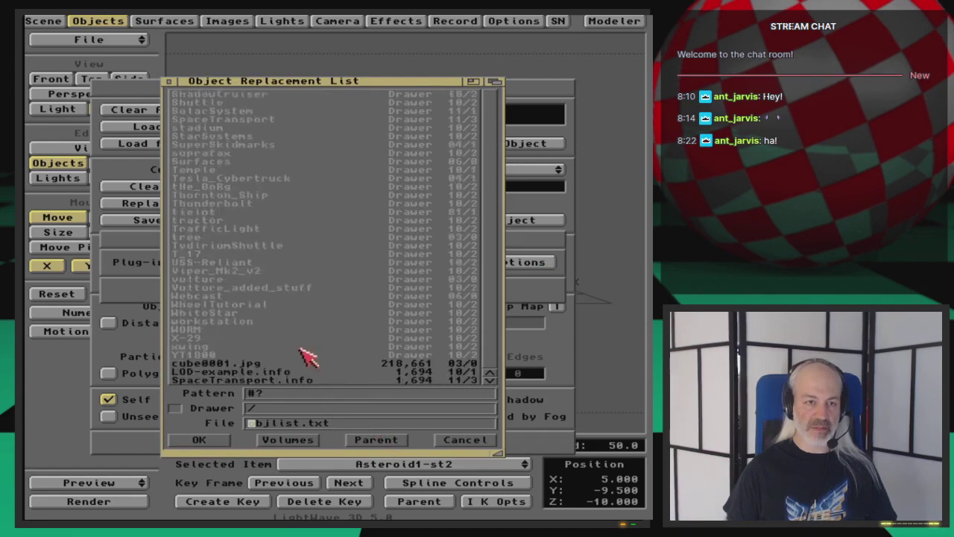
pyautogui.doubleClick(201, 297)
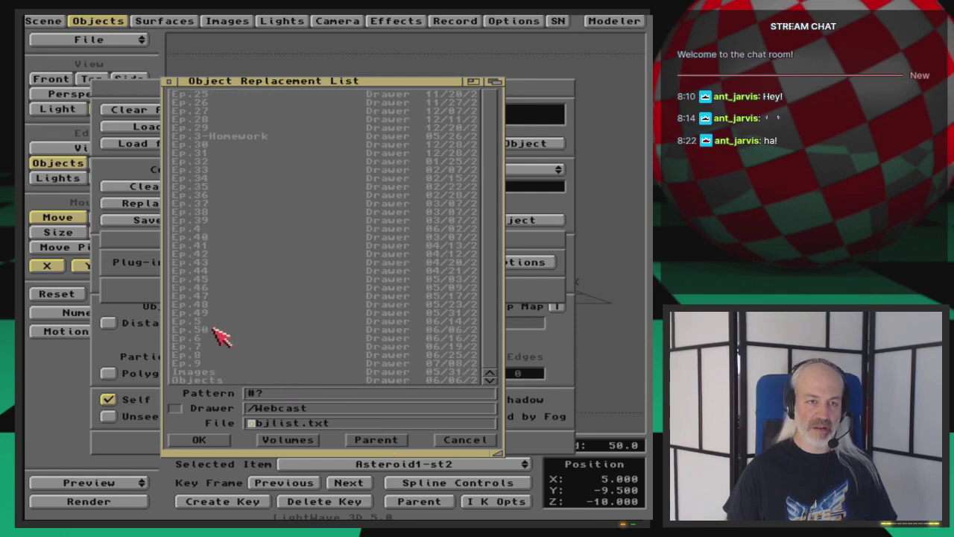
pyautogui.doubleClick(214, 328)
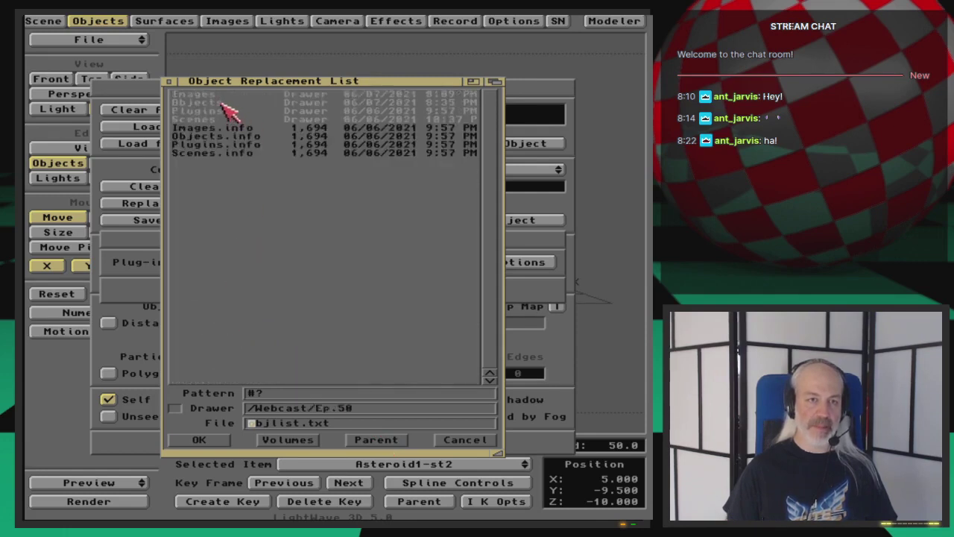
pyautogui.doubleClick(222, 103)
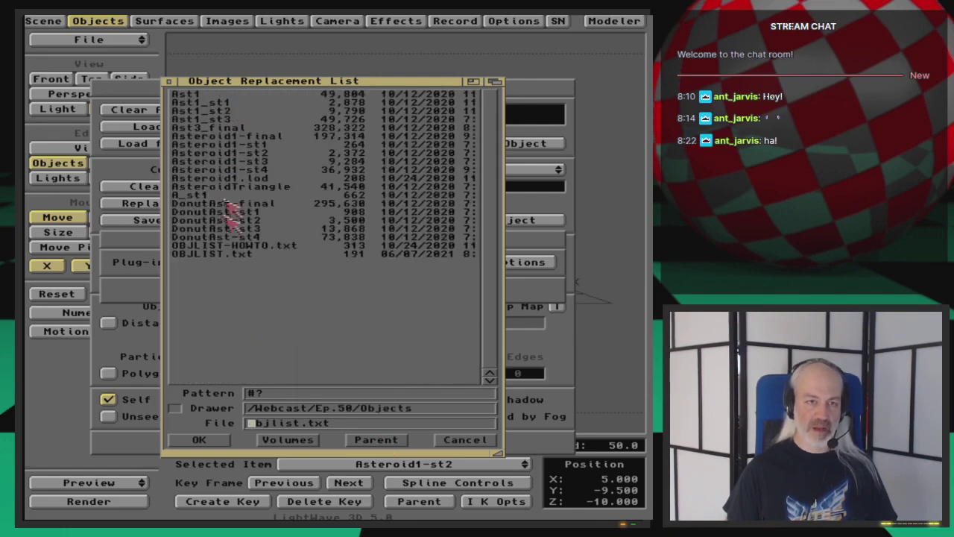
pyautogui.doubleClick(237, 255)
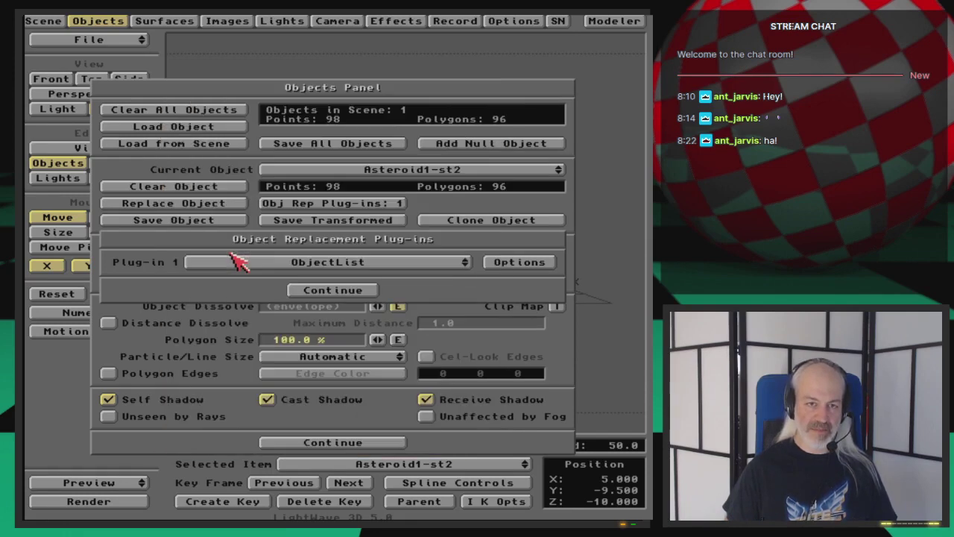
pyautogui.click(339, 291)
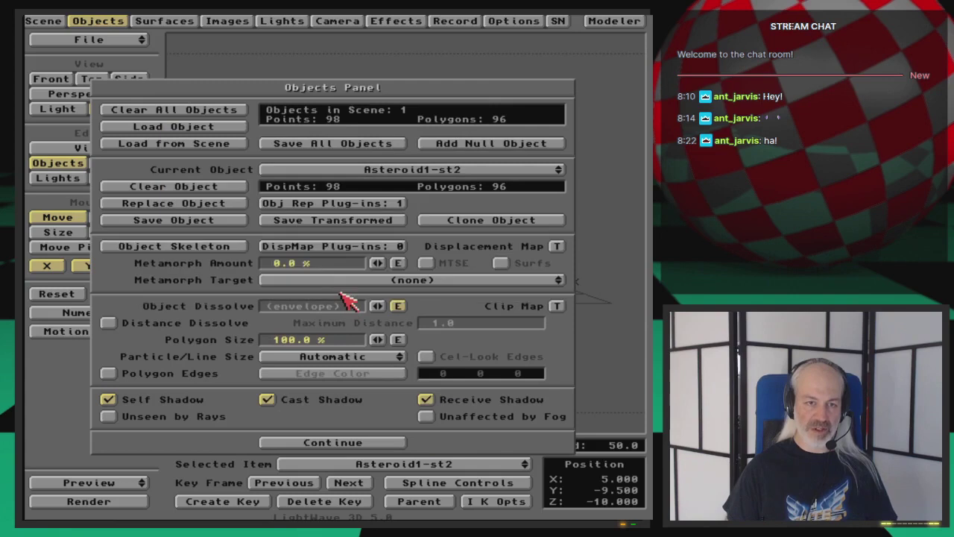
pyautogui.click(120, 21)
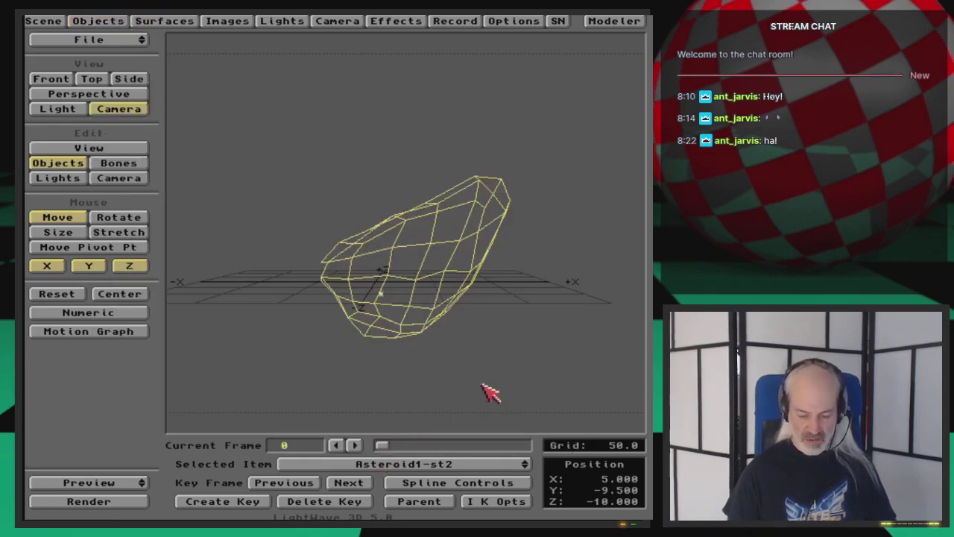
# Switch to Directory Opus and check the contents of OBJLIST.txt in the Ep.50 Objects directory.
pyautogui.press('super+m')
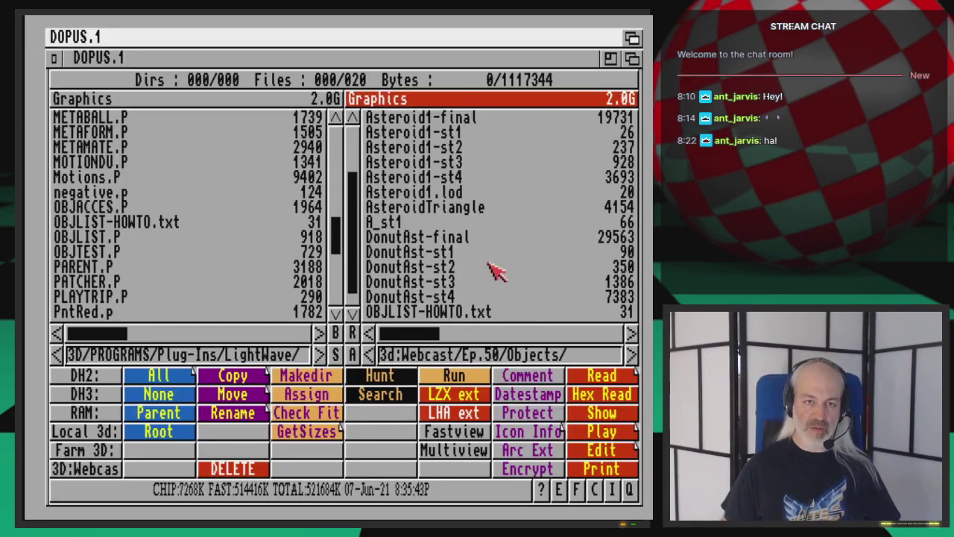
pyautogui.click(501, 313)
pyautogui.scroll(-1, 501, 313)
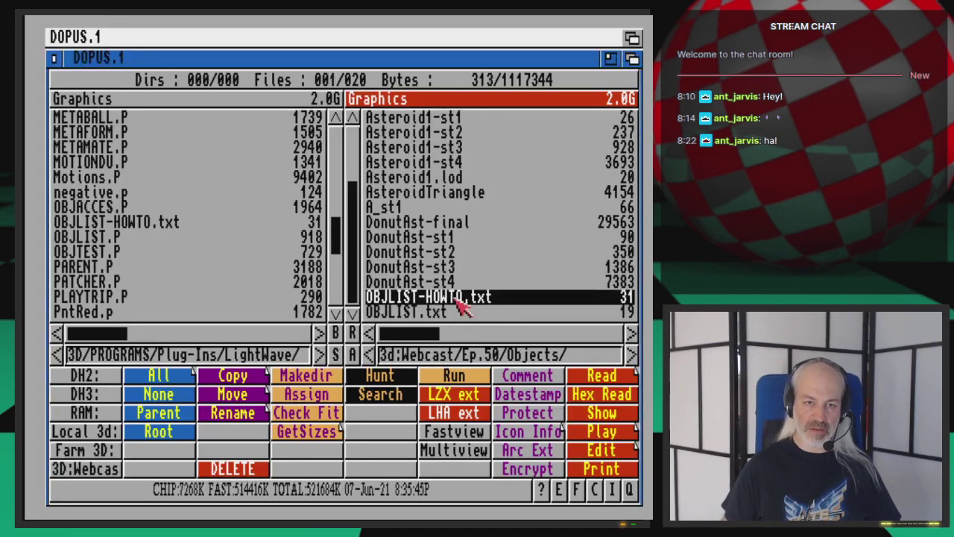
pyautogui.click(408, 313)
pyautogui.doubleClick(411, 313)
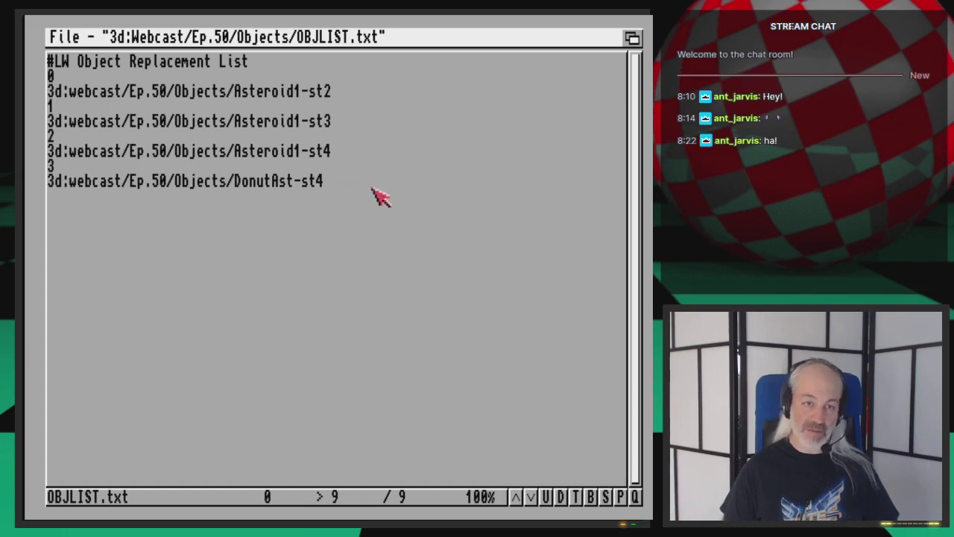
pyautogui.press('Escape')
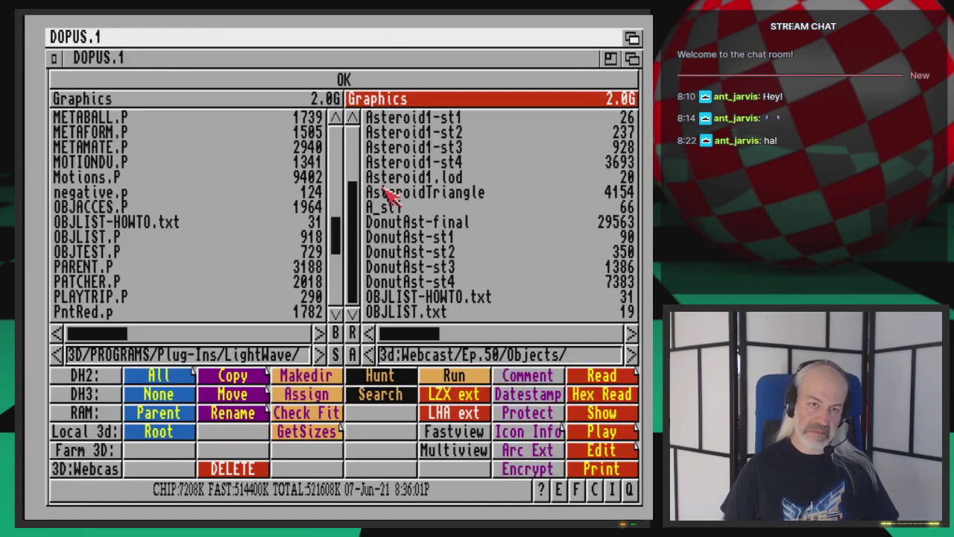
# Return to LightWave Layout and render a test of frame 0 to inspect the asteroid.
pyautogui.press('super+m')
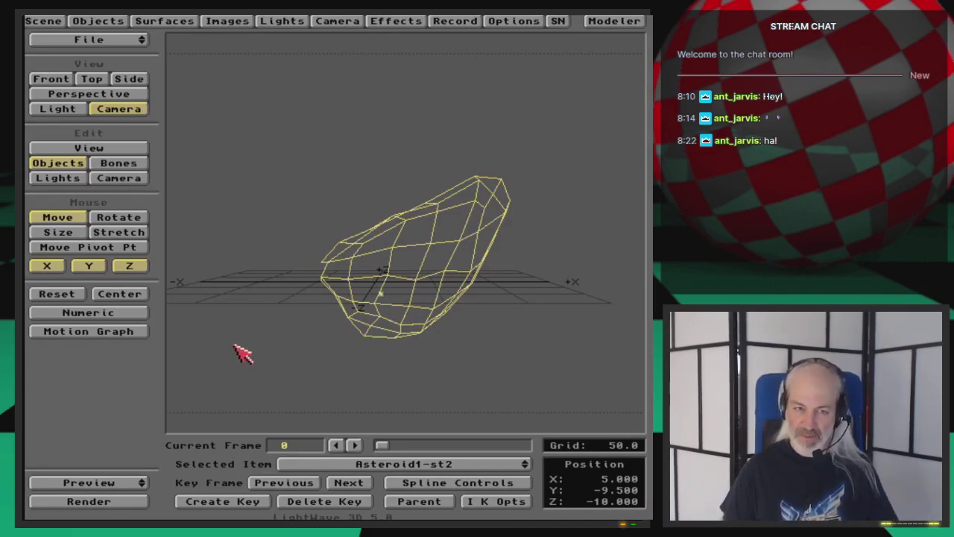
pyautogui.press('F9')
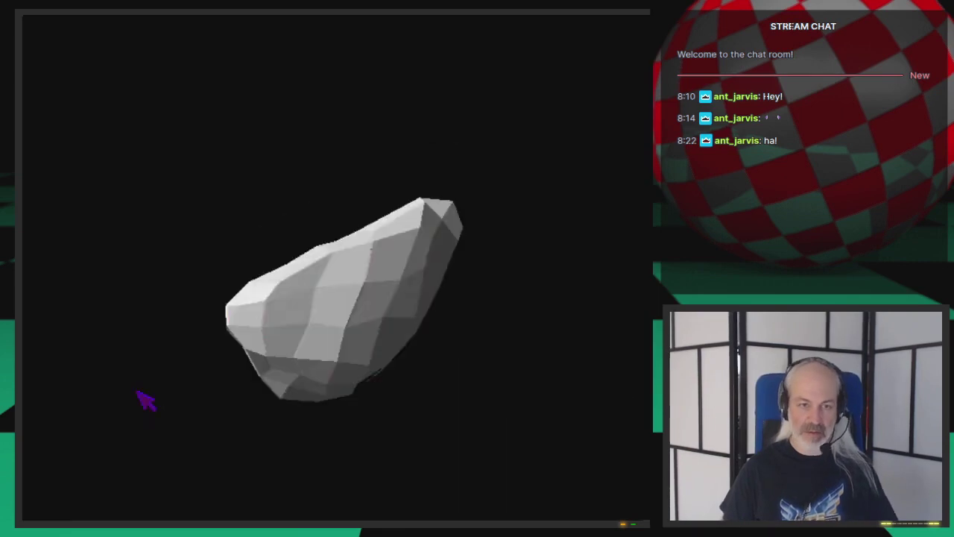
pyautogui.press('Escape')
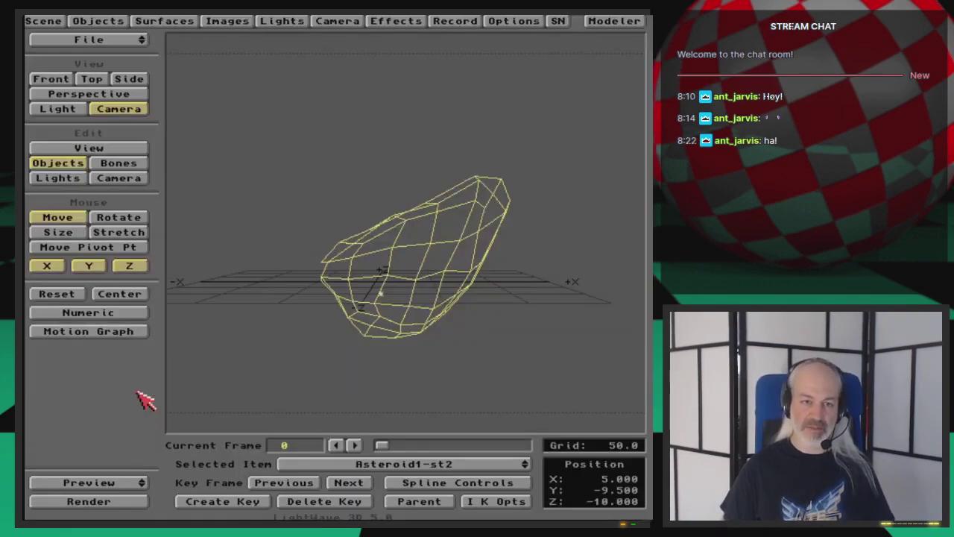
# Save the scene as Asteroids2 in 3D:webcast/Ep.50/Scenes and advance the animation to frame 1.
pyautogui.press('s')
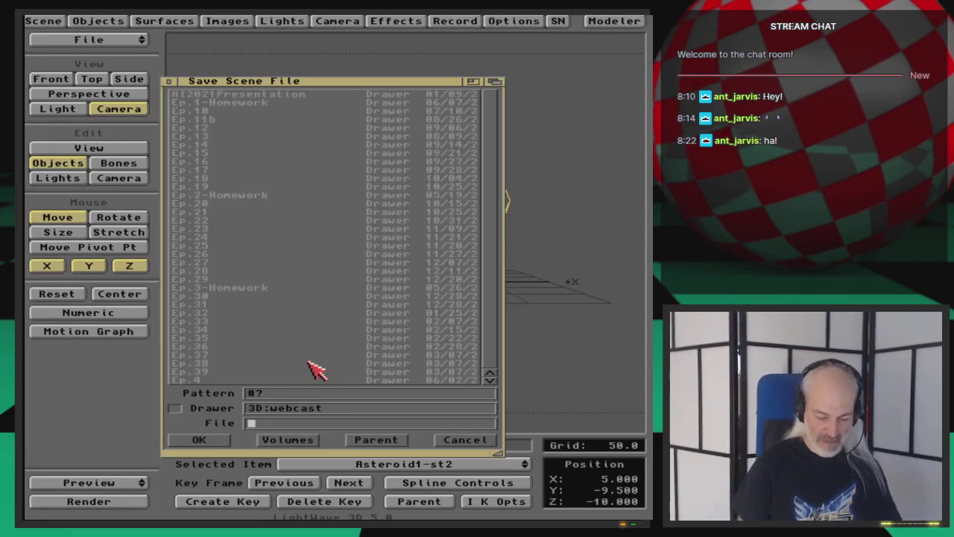
pyautogui.write('Ep.6/')
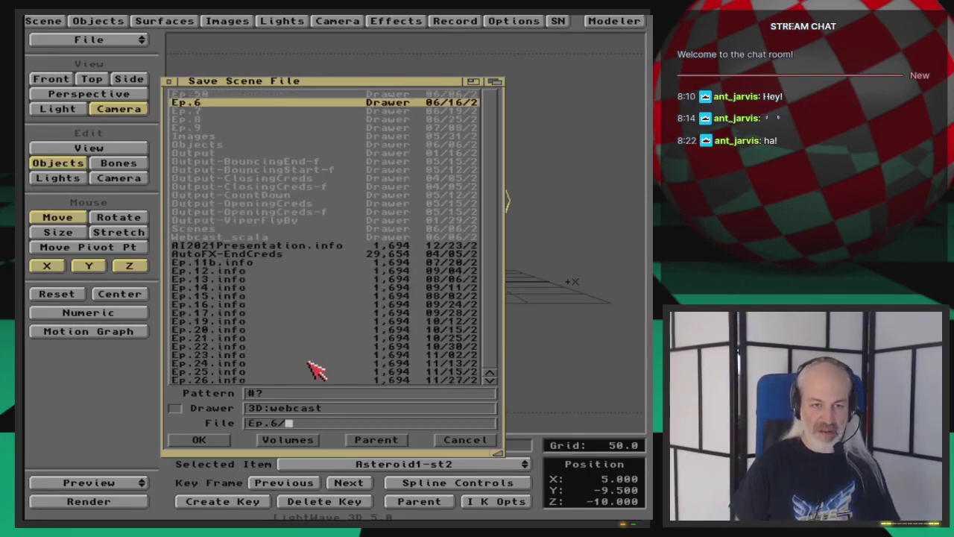
pyautogui.press('Return')
pyautogui.press('Down')
pyautogui.press('Down')
pyautogui.press('Down')
pyautogui.press('Down')
pyautogui.press('Return')
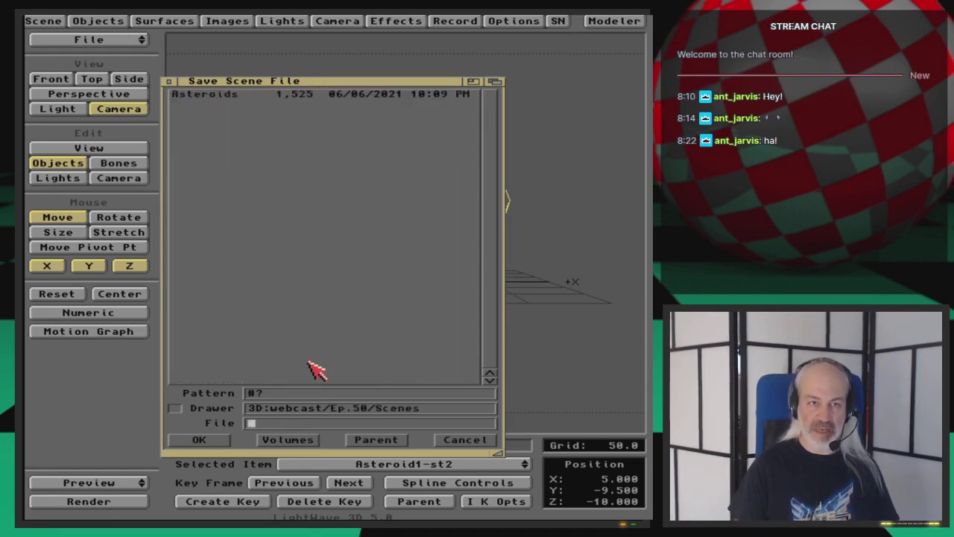
pyautogui.write('Asteroids2')
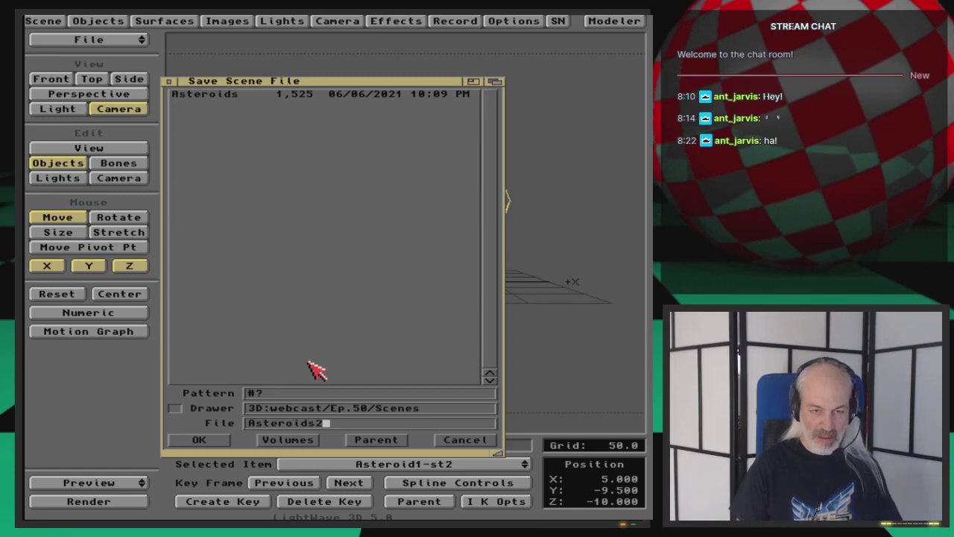
pyautogui.press('Return')
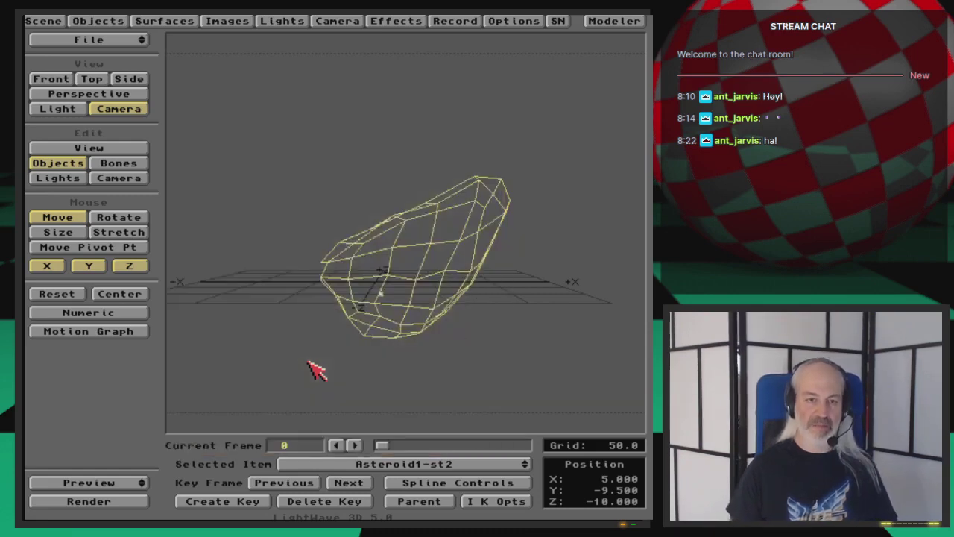
pyautogui.press('Right')
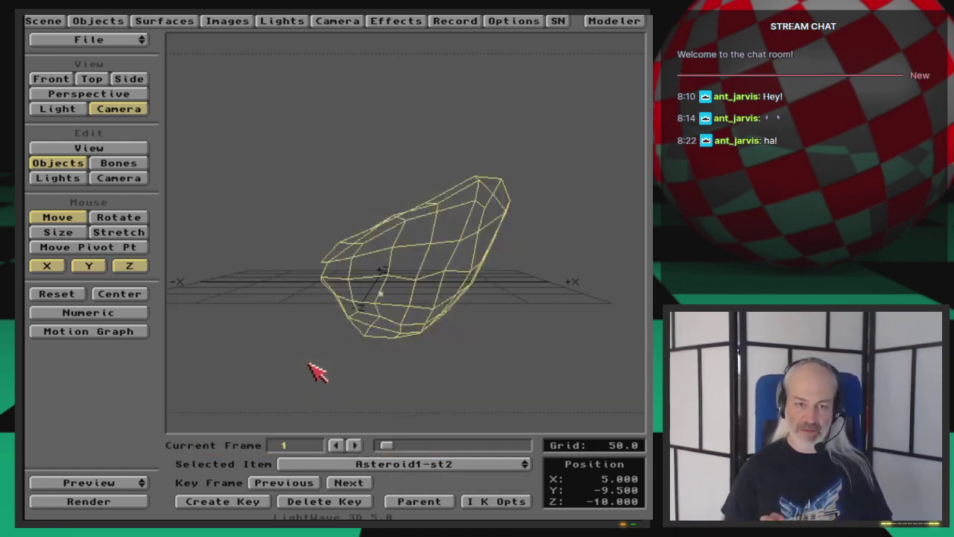
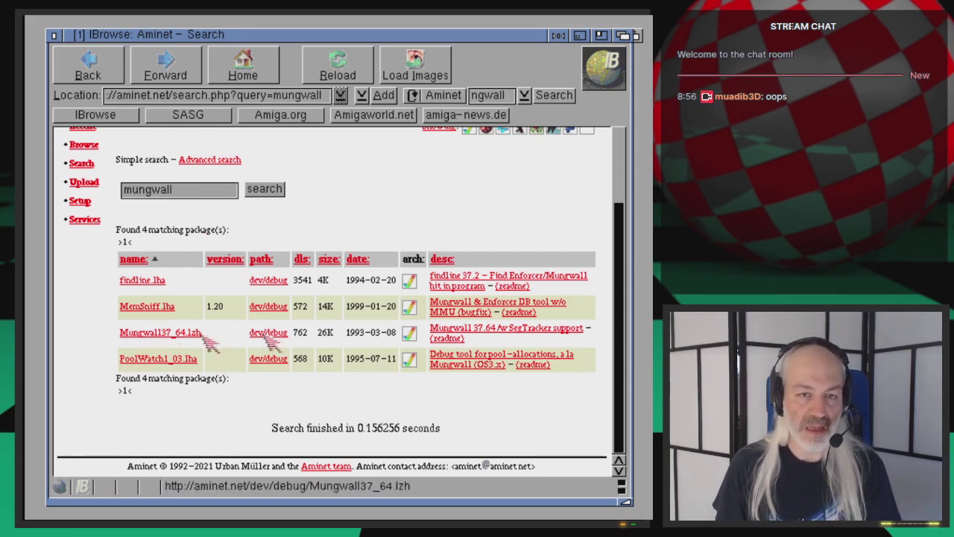
# Close the Aminet search page in IBrowse, open a shell from Workbench and run mungwall.
pyautogui.click(55, 37)
pyautogui.click(119, 100)
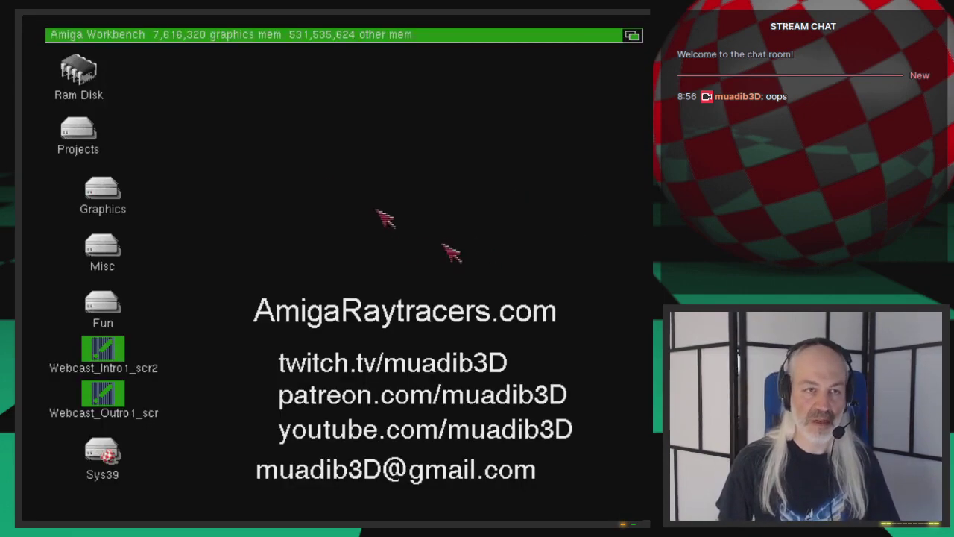
pyautogui.moveTo(450, 252); pyautogui.dragTo(281, 34, button='right')
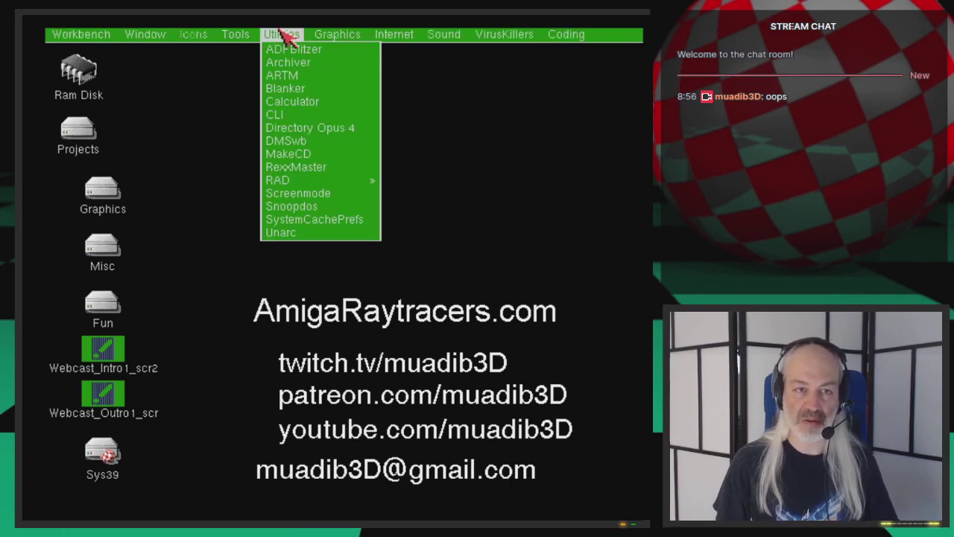
pyautogui.moveTo(282, 34); pyautogui.dragTo(300, 118, button='right')
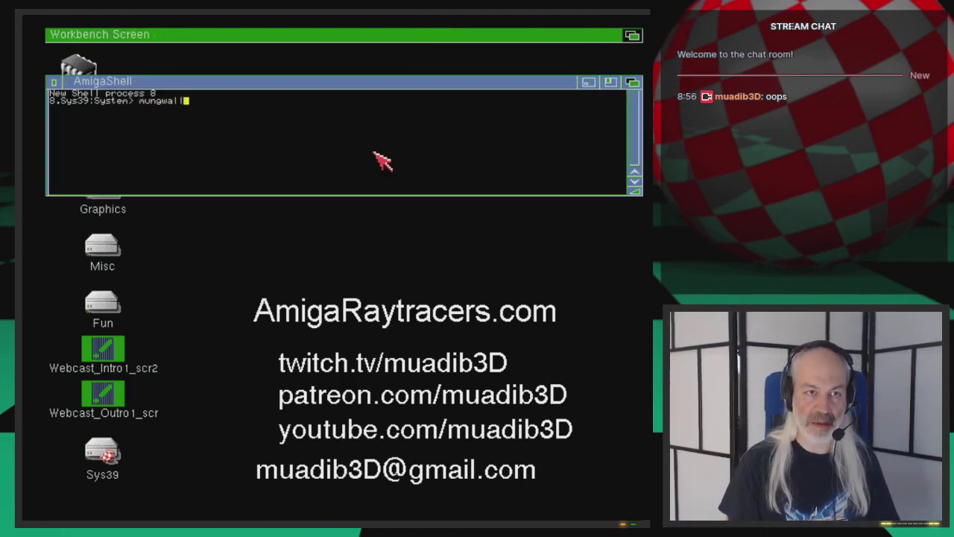
pyautogui.write('mungwall')
pyautogui.press('Return')
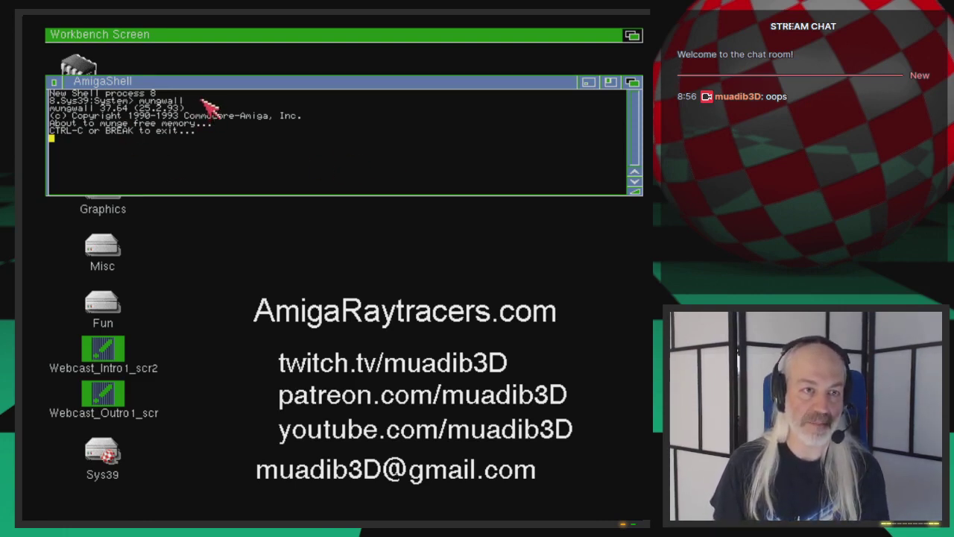
# Return from the Workbench shell to LightWave Layout and load the saved asteroid scene from the webcast episode's Scenes drawer.
pyautogui.moveTo(207, 83); pyautogui.dragTo(207, 384)
pyautogui.click(395, 175)
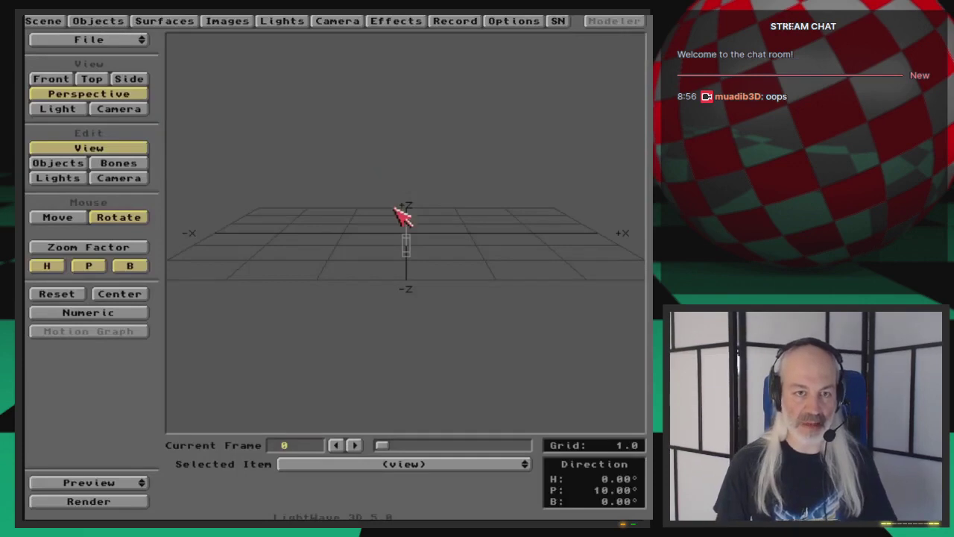
pyautogui.moveTo(142, 39); pyautogui.dragTo(139, 54)
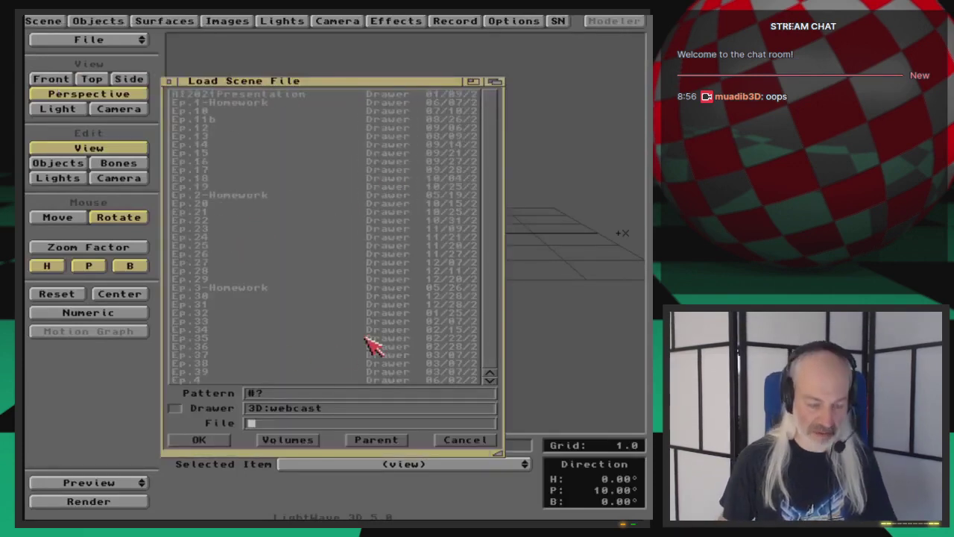
pyautogui.press('Down')
pyautogui.press('Down')
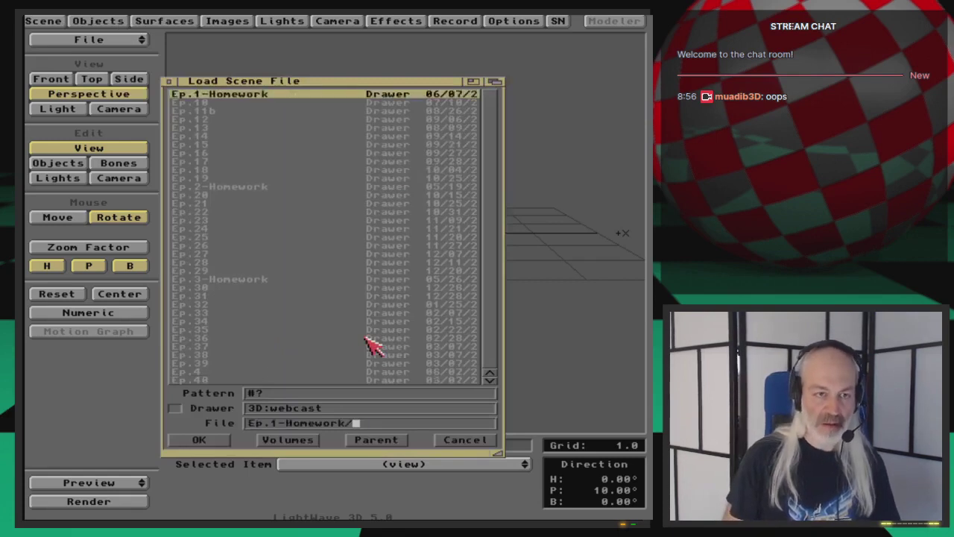
pyautogui.press('Up')
pyautogui.press('Up')
pyautogui.press('Up')
pyautogui.press('Up')
pyautogui.press('Up')
pyautogui.press('Up')
pyautogui.press('Up')
pyautogui.press('Up')
pyautogui.press('Up')
pyautogui.press('Up')
pyautogui.press('Up')
pyautogui.press('Up')
pyautogui.press('Up')
pyautogui.press('Up')
pyautogui.press('Up')
pyautogui.press('Up')
pyautogui.press('Up')
pyautogui.press('Up')
pyautogui.press('Up')
pyautogui.press('Up')
pyautogui.press('Up')
pyautogui.press('Up')
pyautogui.press('Up')
pyautogui.press('Up')
pyautogui.press('Up')
pyautogui.press('Up')
pyautogui.press('Return')
pyautogui.press('Down')
pyautogui.press('Down')
pyautogui.press('Down')
pyautogui.press('Down')
pyautogui.press('Return')
pyautogui.press('Down')
pyautogui.press('Return')
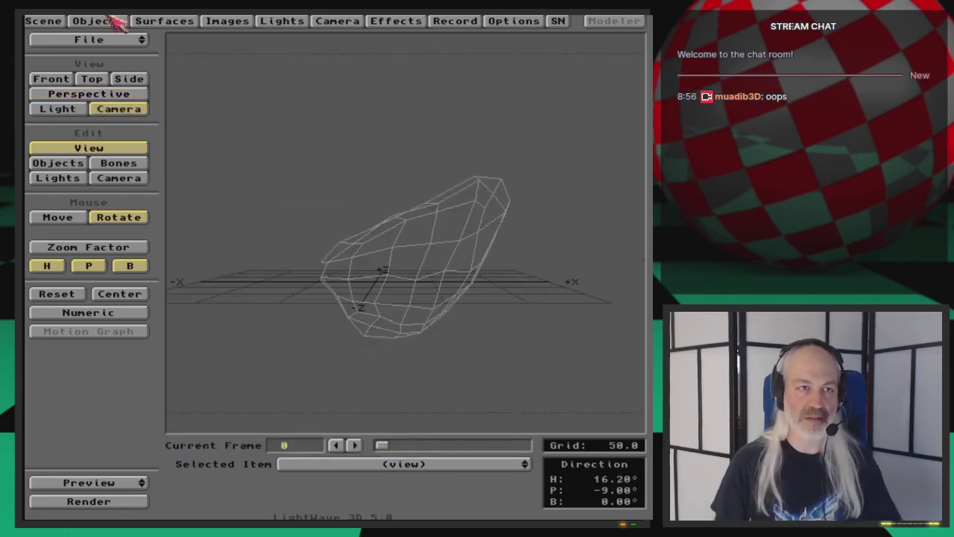
# Check which replacement list file the ObjectList plug-in uses for Asteroid1-st2, leaving the selection as it is.
pyautogui.click(112, 20)
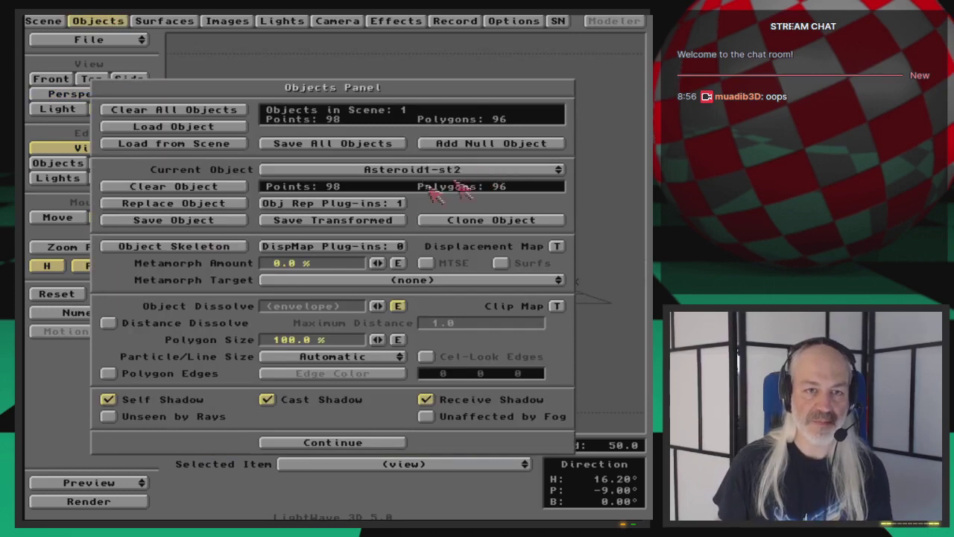
pyautogui.click(396, 204)
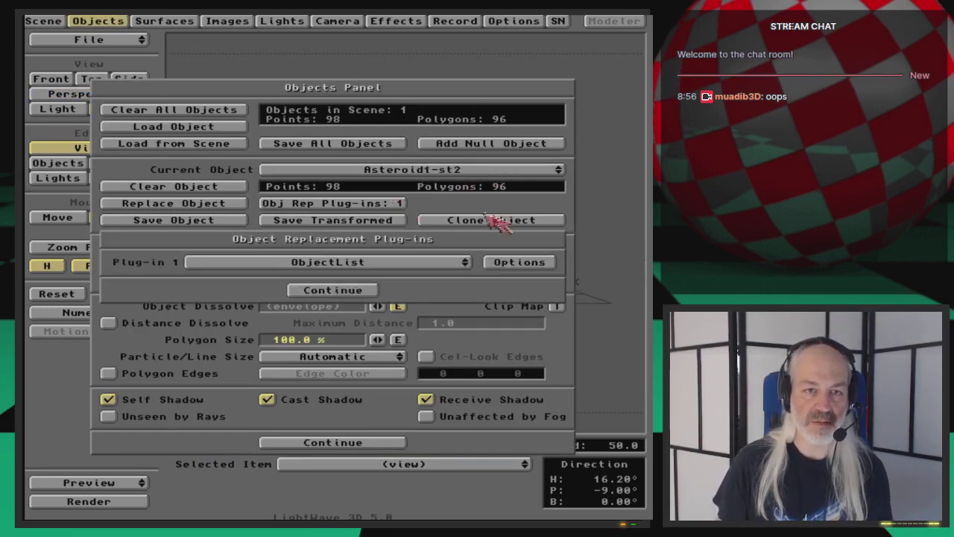
pyautogui.click(526, 265)
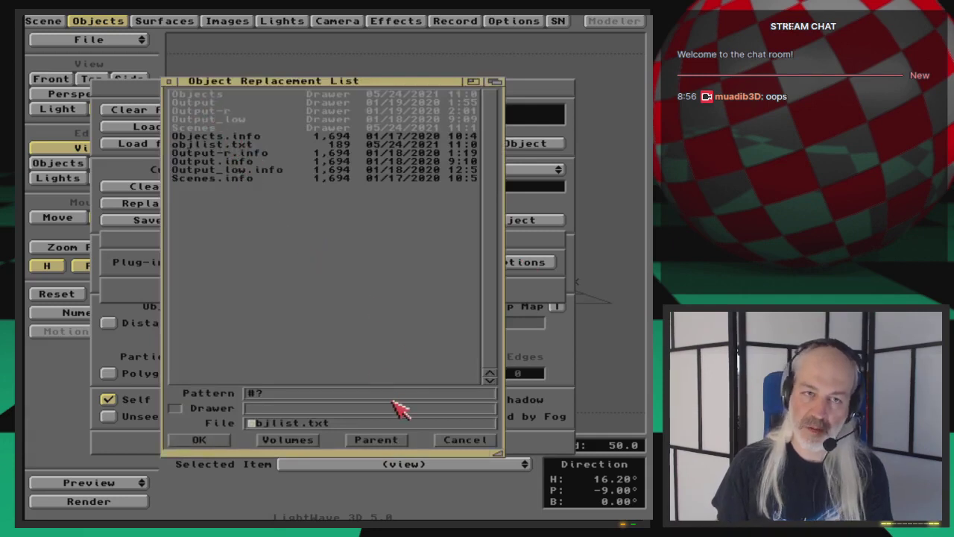
pyautogui.click(464, 442)
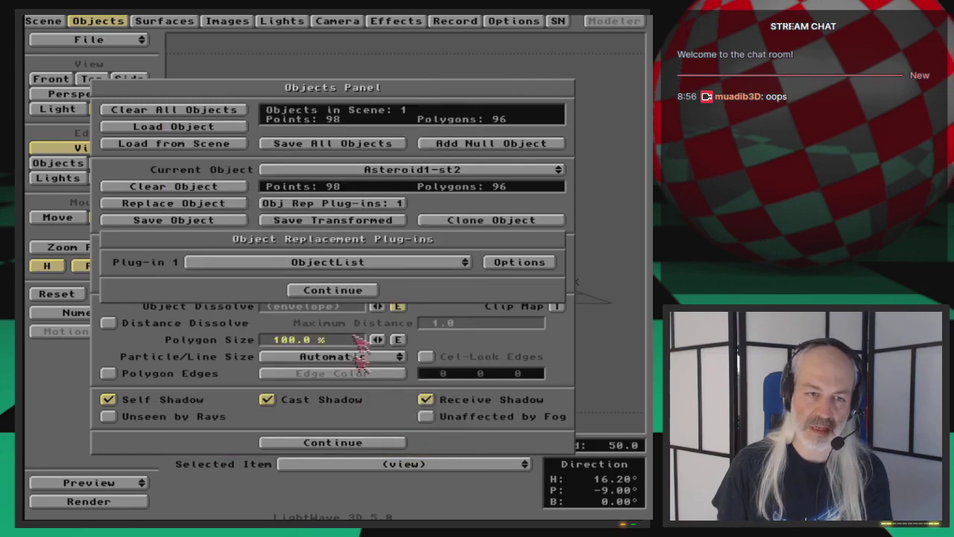
pyautogui.click(358, 290)
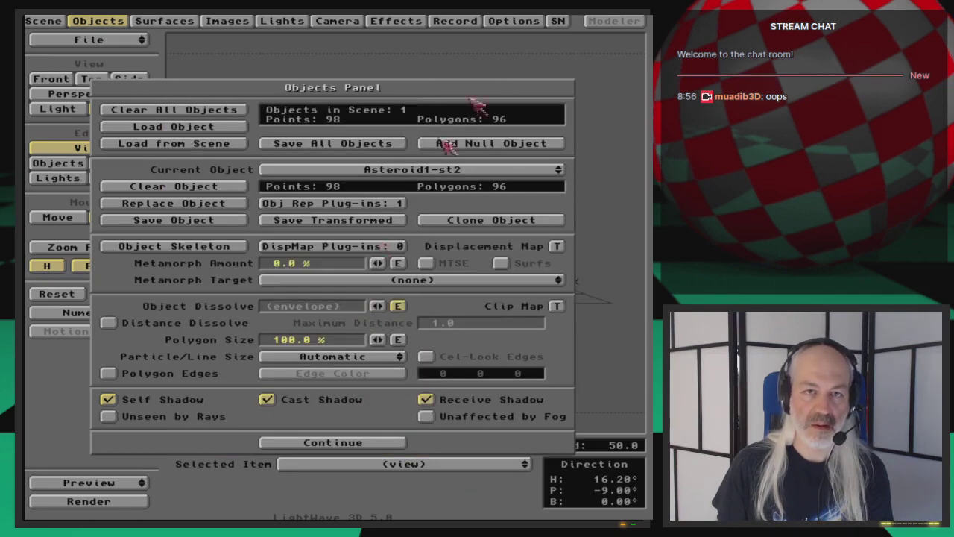
# Inspect the content directory setting and its drawer contents in the general options without changing it.
pyautogui.click(513, 22)
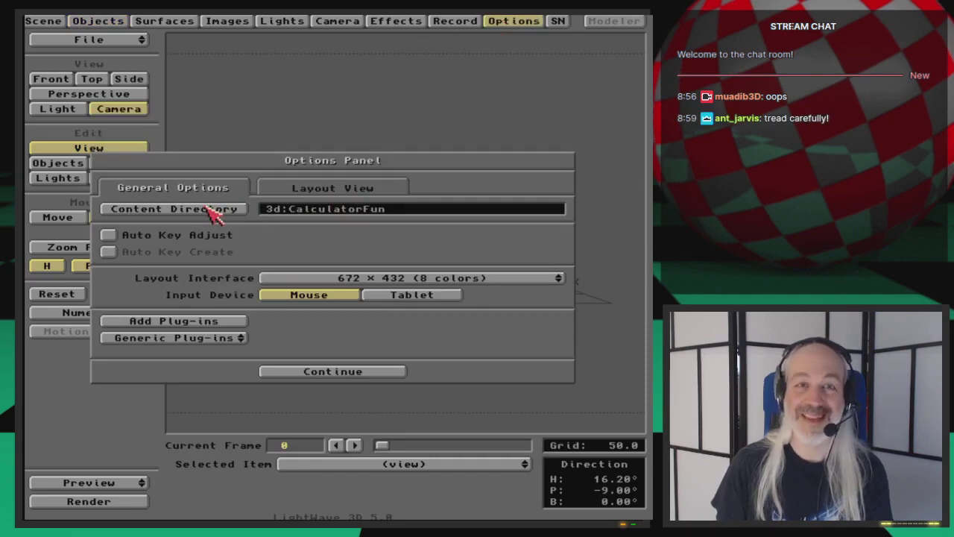
pyautogui.click(209, 208)
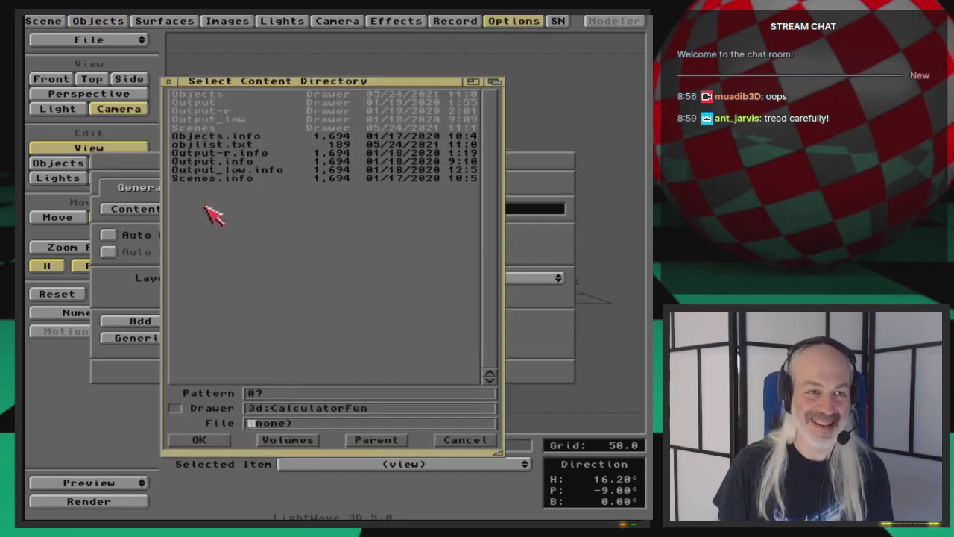
pyautogui.click(400, 440)
pyautogui.click(464, 441)
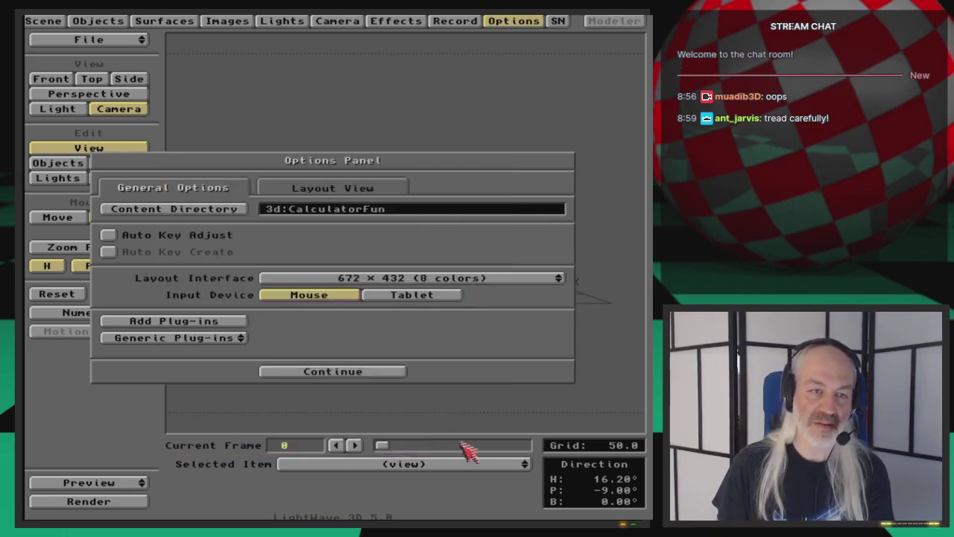
pyautogui.click(526, 20)
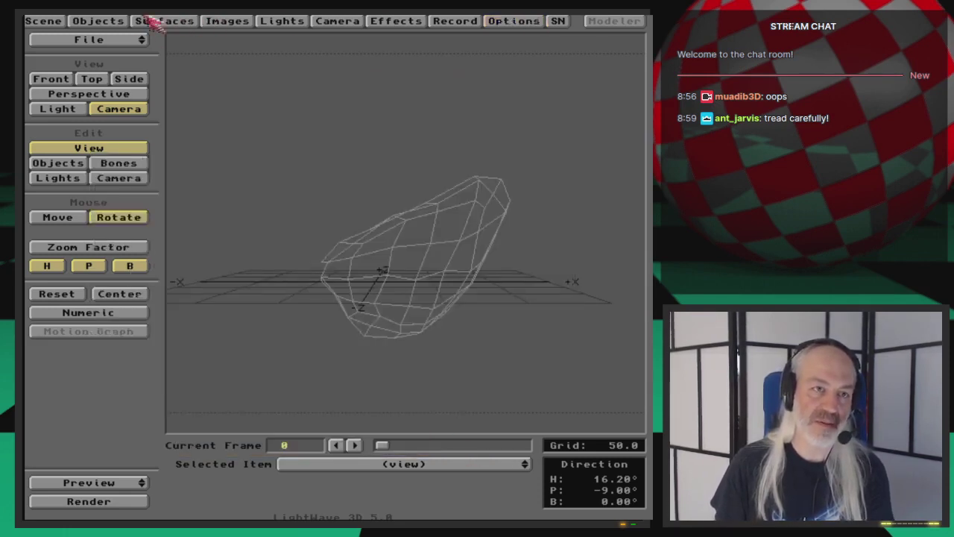
# Reopen the ObjectList replacement plug-in's file selection for Asteroid1-st2.
pyautogui.click(108, 22)
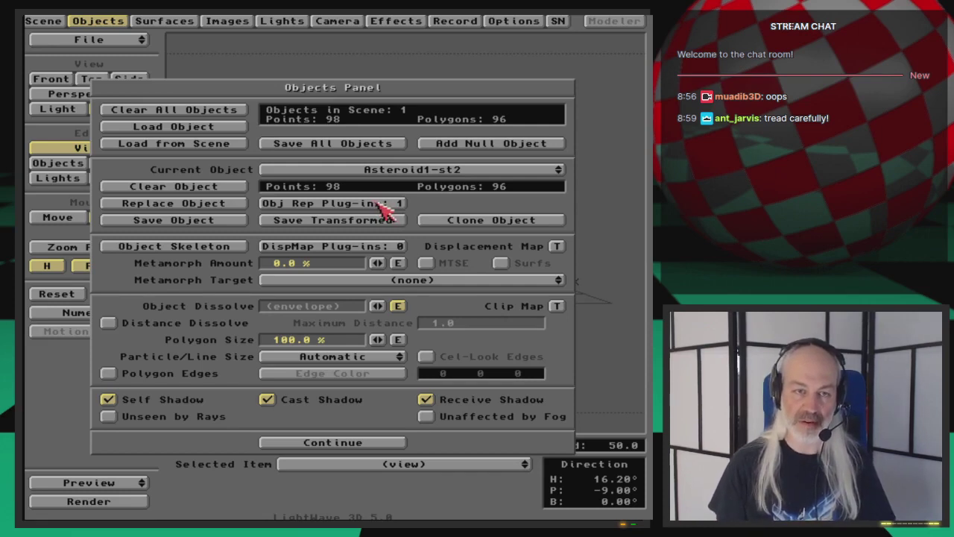
pyautogui.click(382, 204)
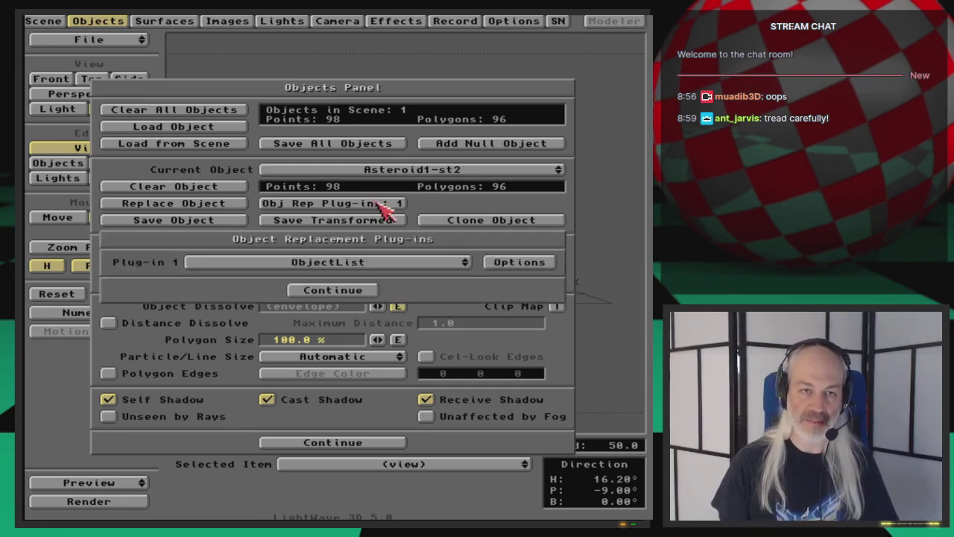
pyautogui.click(545, 269)
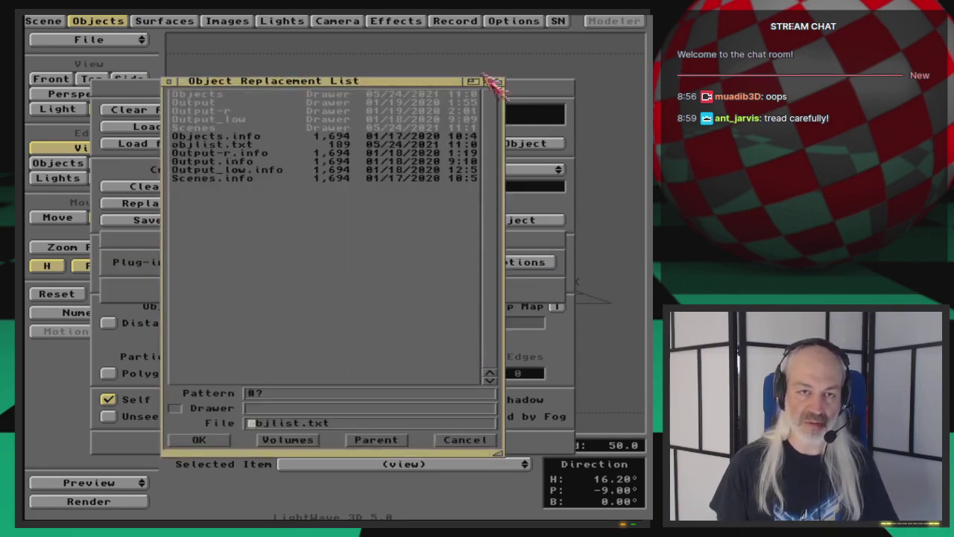
# Leave the object replacement settings and set the content directory to 3d:Webcast/Ep.50.
pyautogui.click(170, 81)
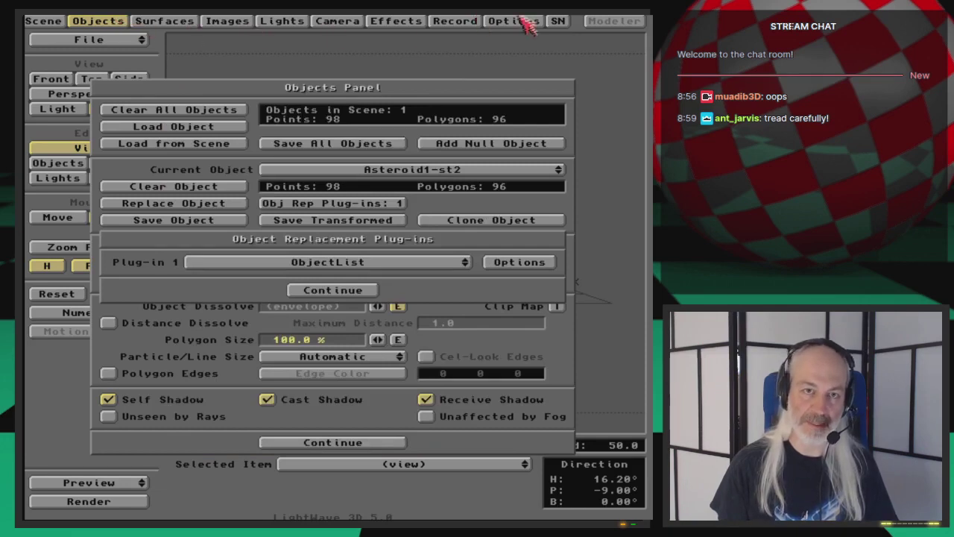
pyautogui.click(370, 290)
pyautogui.click(526, 27)
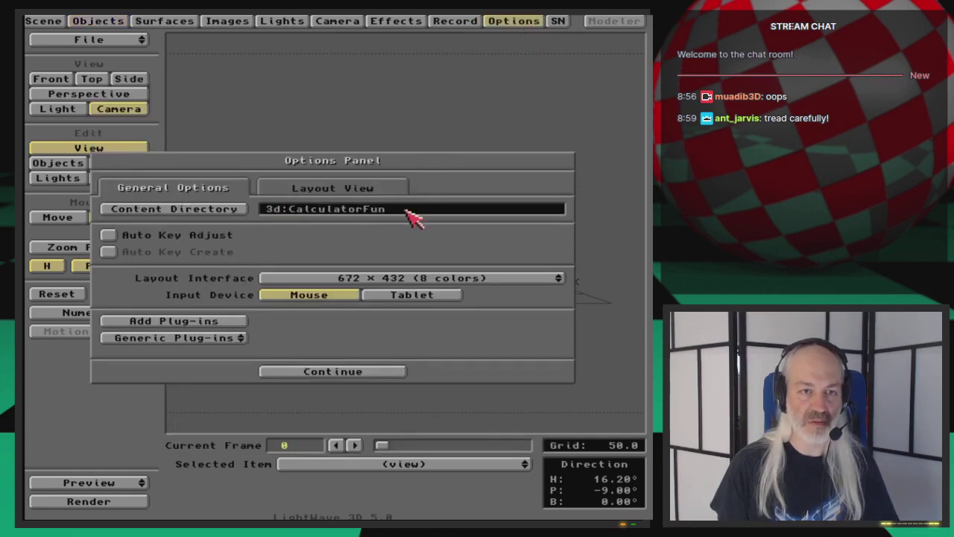
pyautogui.click(226, 212)
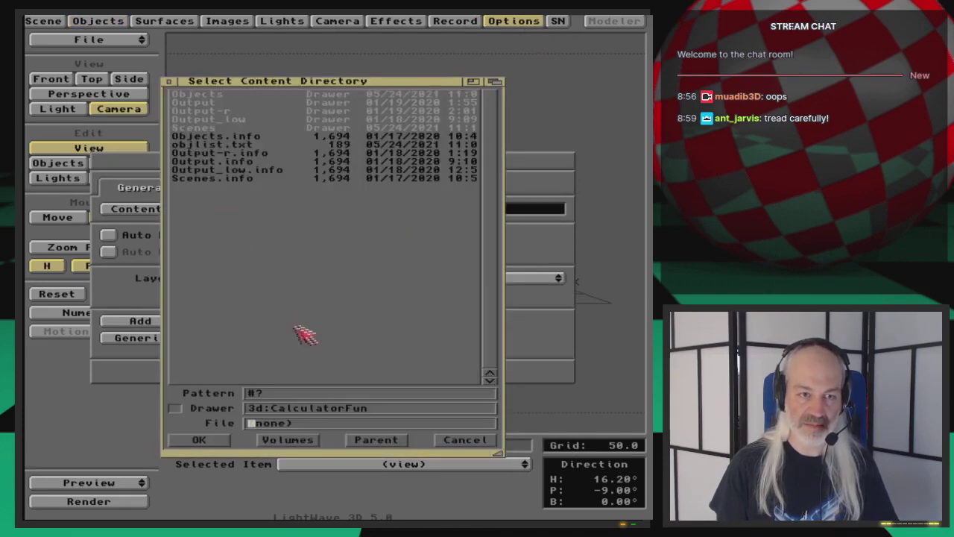
pyautogui.click(376, 440)
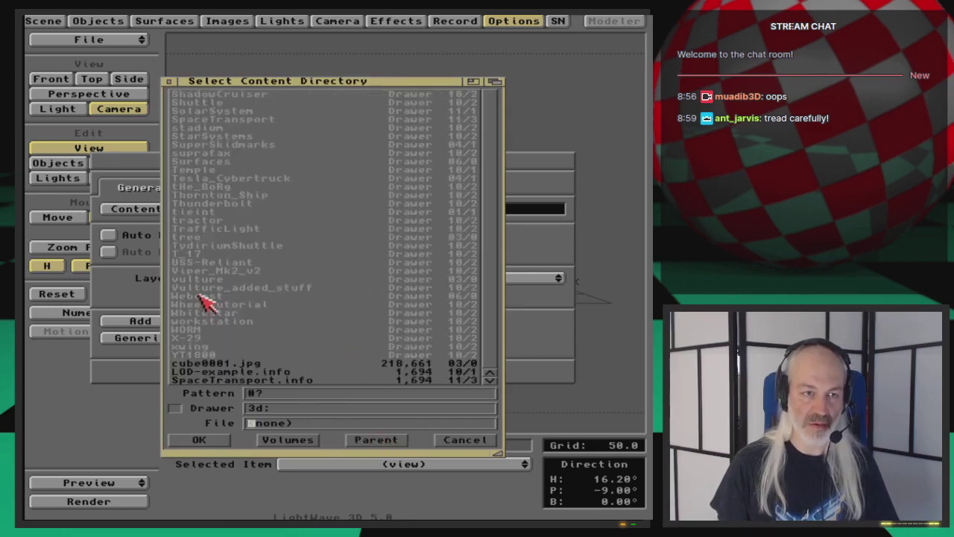
pyautogui.click(200, 296)
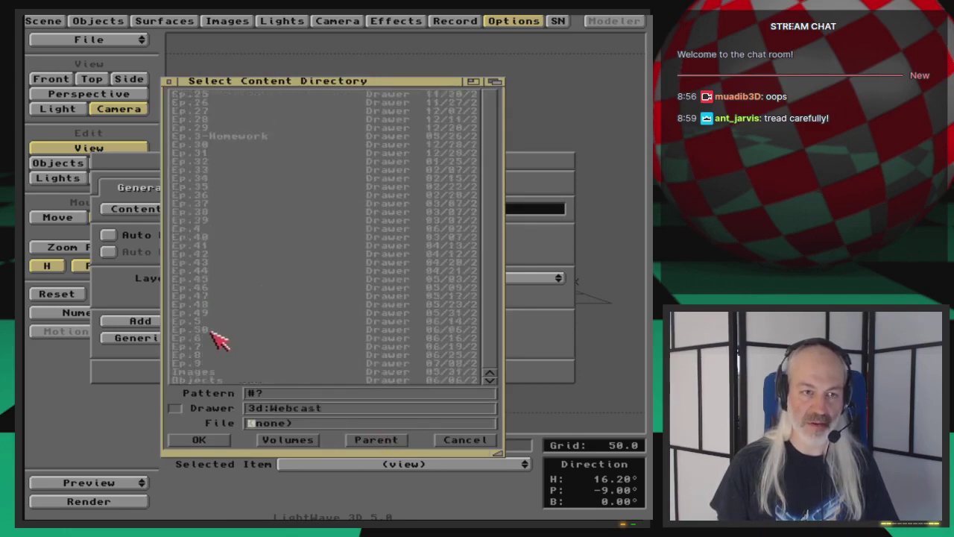
pyautogui.click(211, 331)
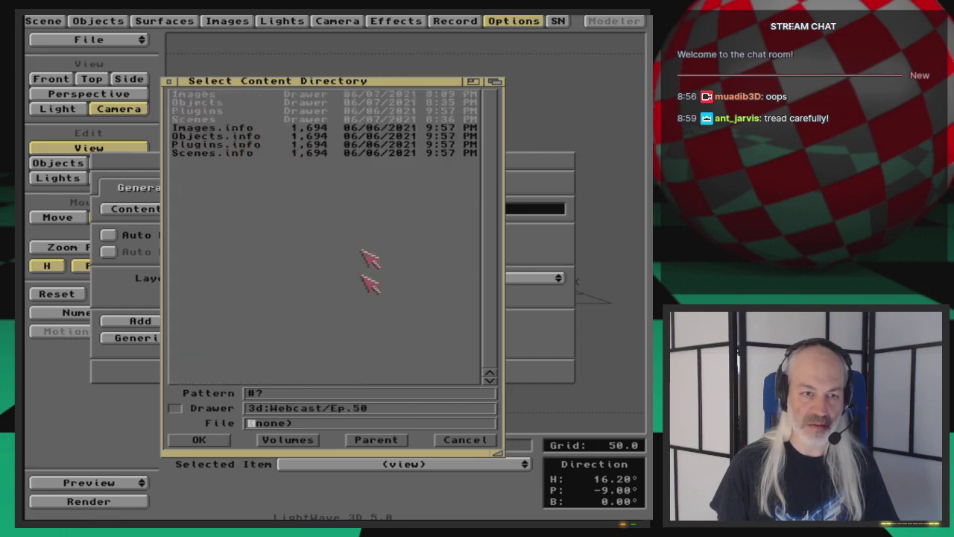
pyautogui.click(219, 440)
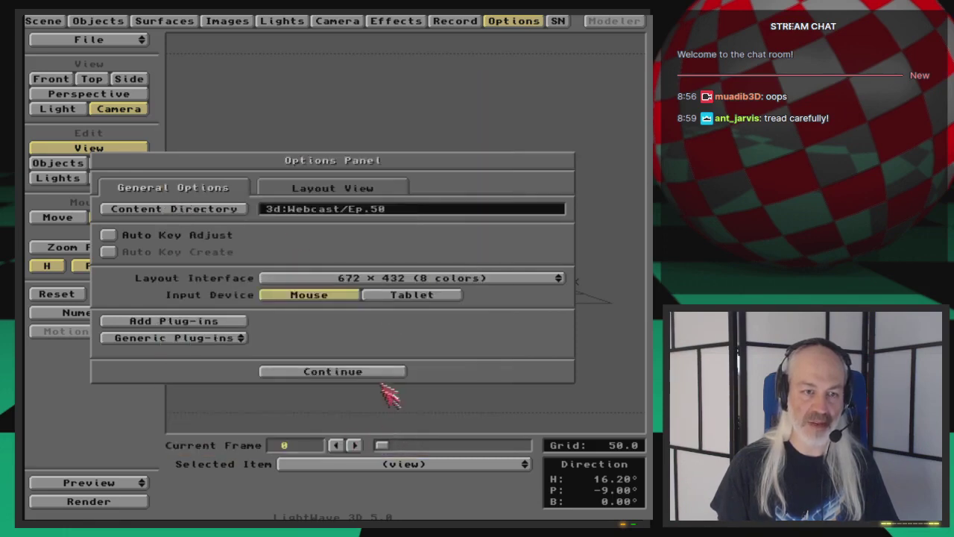
pyautogui.click(333, 371)
# Assign OBJLIST.txt from the Objects drawer as the replacement list of the ObjectList plug-in on Asteroid1-st2.
pyautogui.click(98, 21)
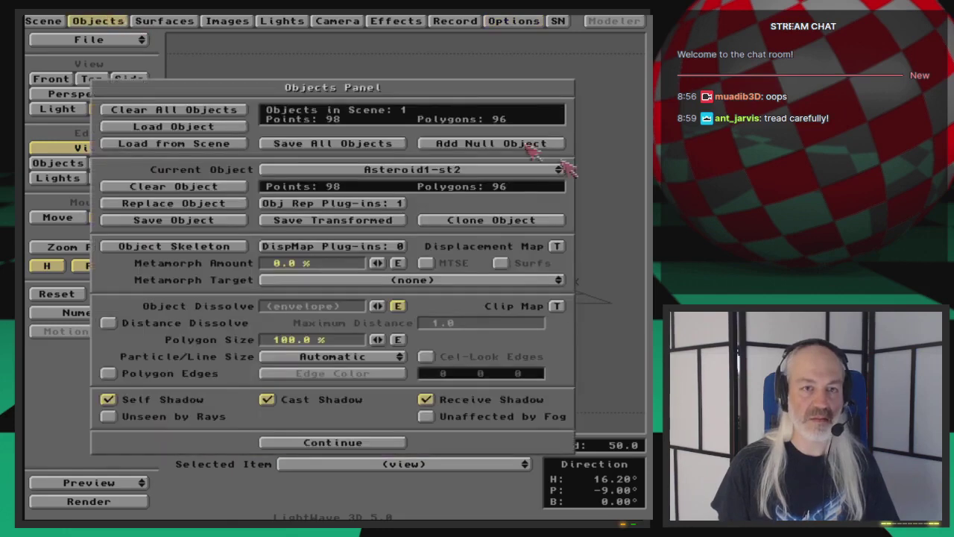
pyautogui.click(395, 206)
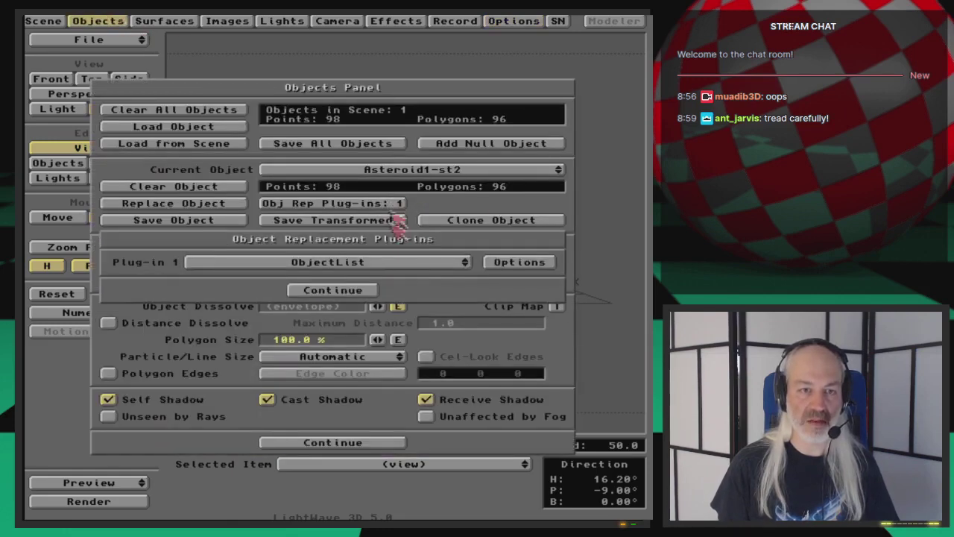
pyautogui.click(519, 263)
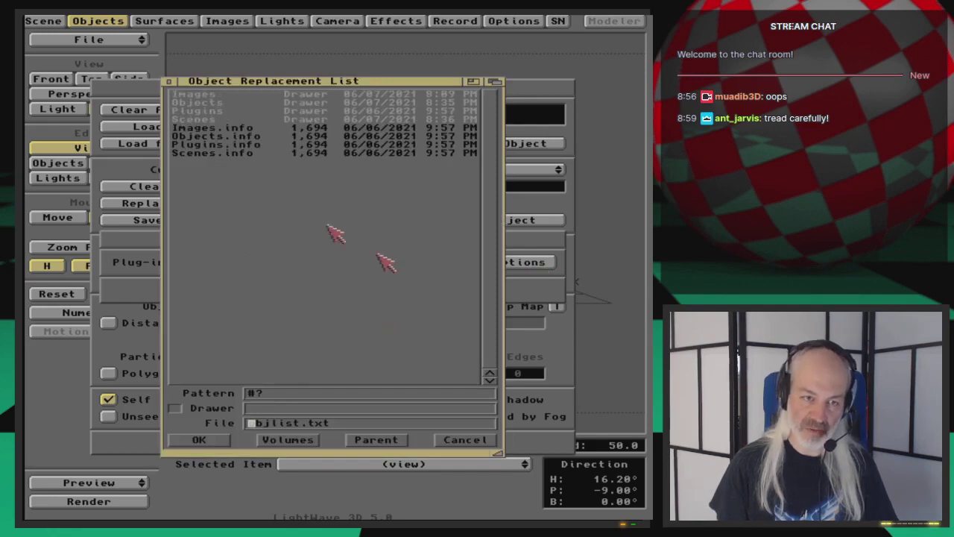
pyautogui.click(214, 103)
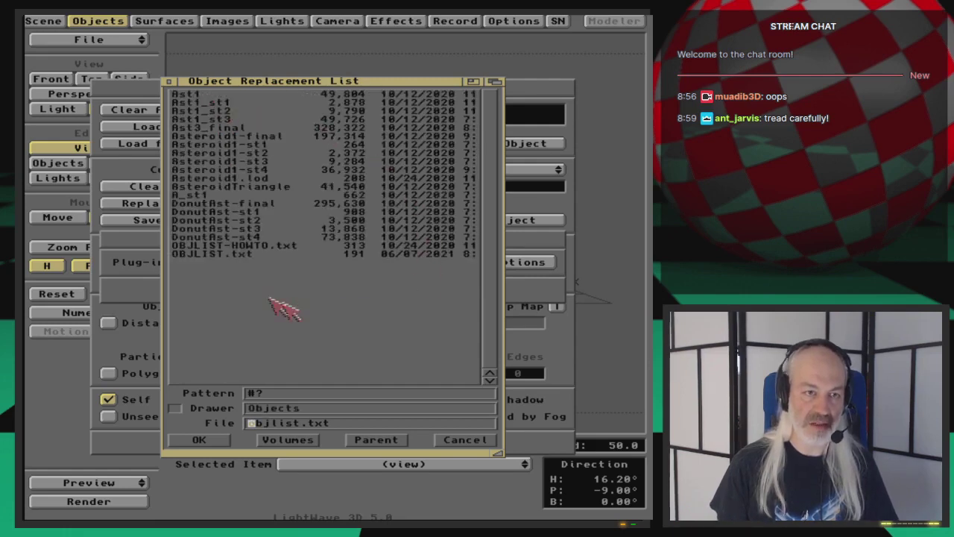
pyautogui.doubleClick(239, 254)
pyautogui.click(367, 292)
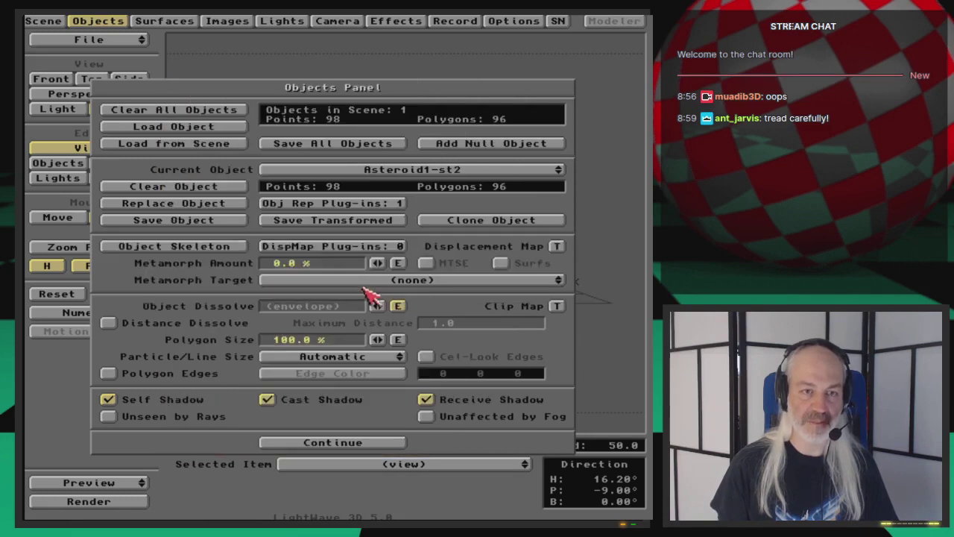
pyautogui.click(335, 443)
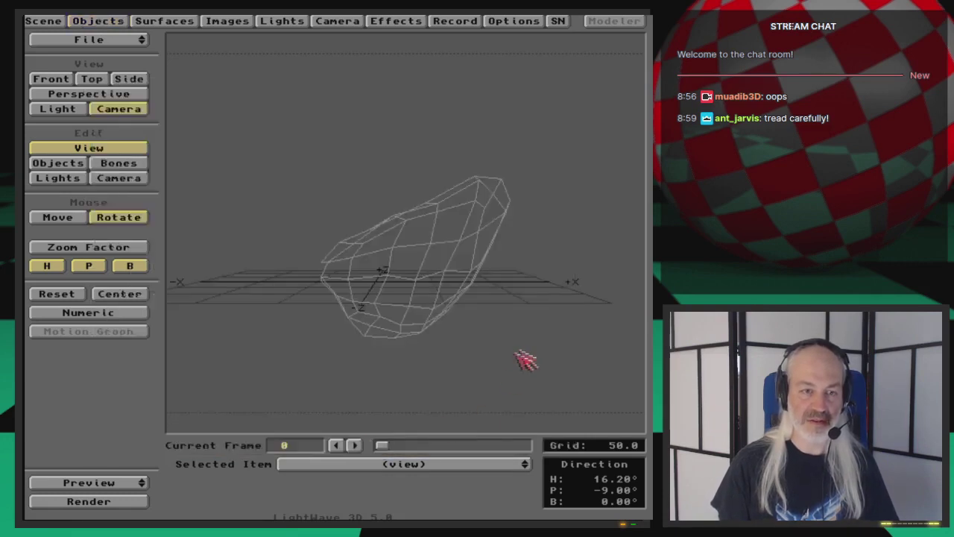
# Test-render the asteroid frame by frame up to frame 4 to check the object replacement.
pyautogui.click(334, 19)
pyautogui.click(337, 20)
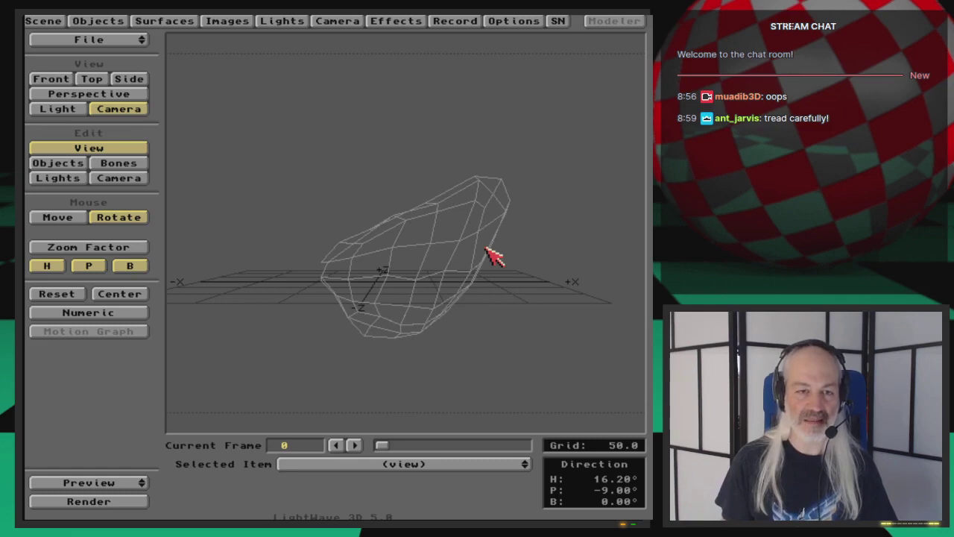
pyautogui.press('F9')
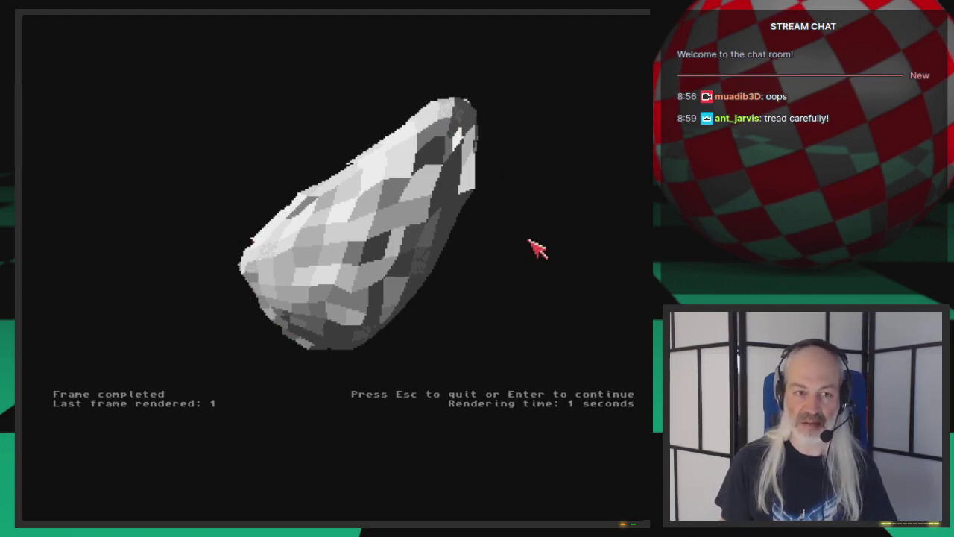
pyautogui.press('Return')
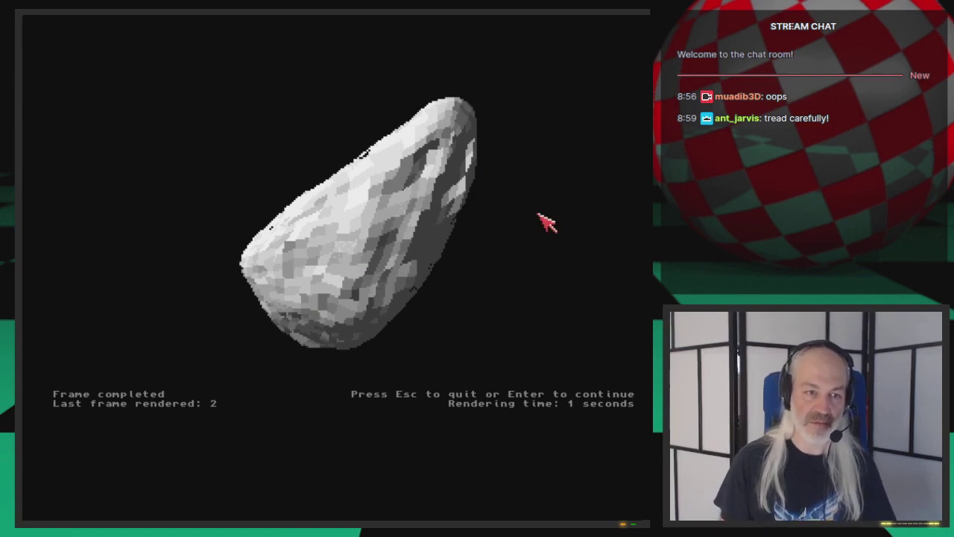
pyautogui.press('Return')
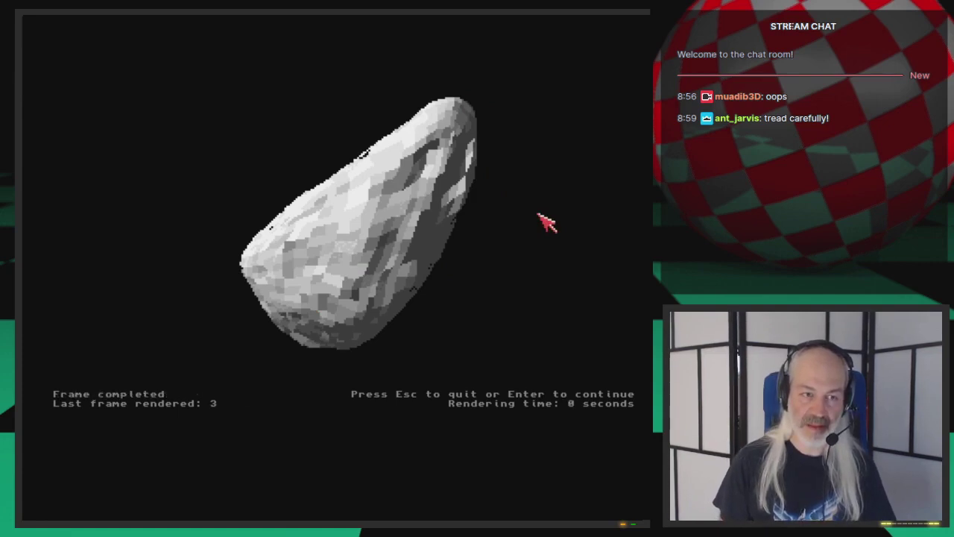
pyautogui.press('Return')
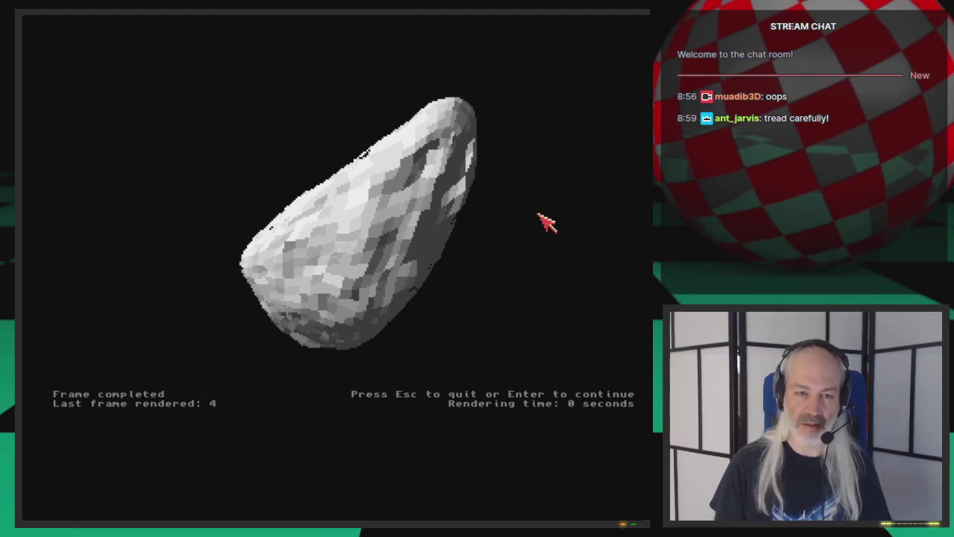
pyautogui.press('Escape')
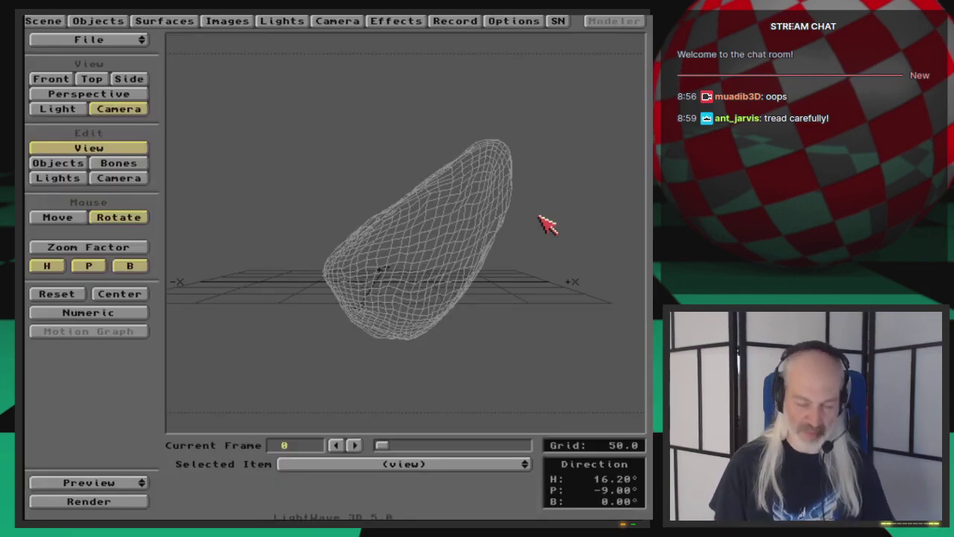
# Switch to Directory Opus and open the 3d:Webcast/Ep.50/Objects folder.
pyautogui.press('super+m')
pyautogui.press('super+m')
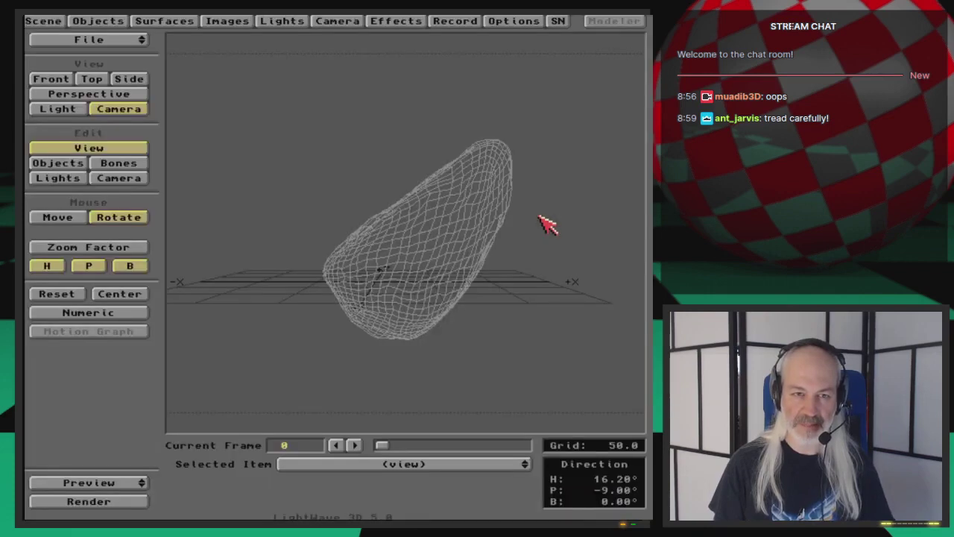
pyautogui.press('super+m')
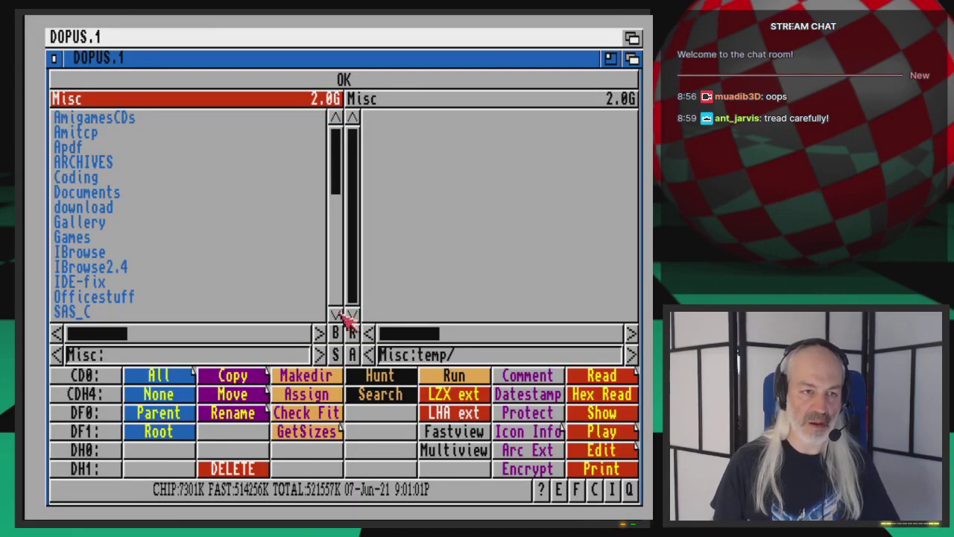
pyautogui.rightClick(102, 465)
pyautogui.click(97, 469)
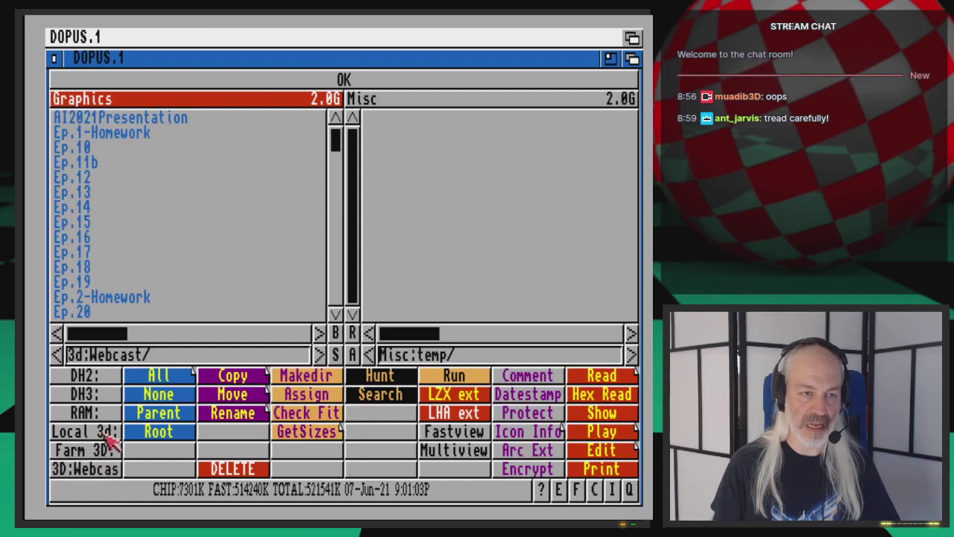
pyautogui.scroll(-2, 115, 313)
pyautogui.scroll(-12, 116, 313)
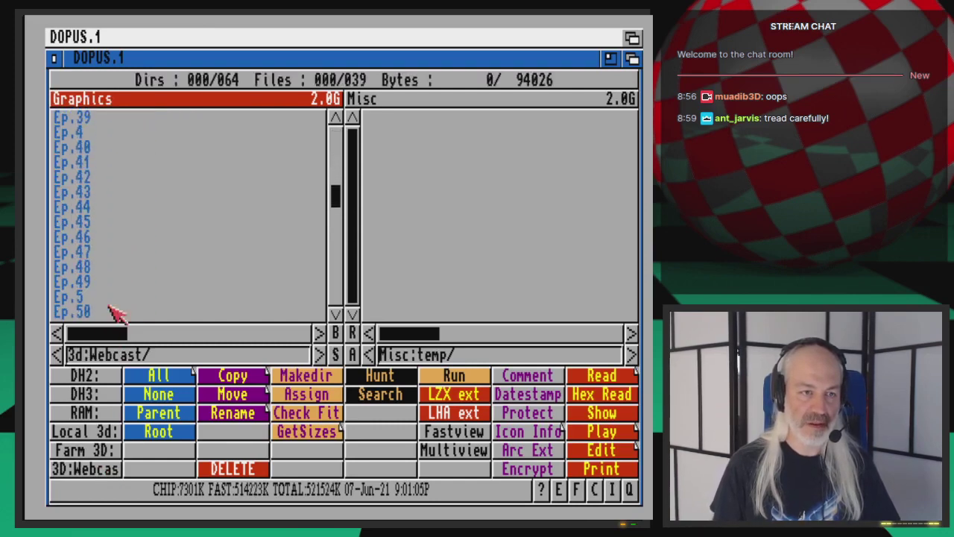
pyautogui.doubleClick(109, 193)
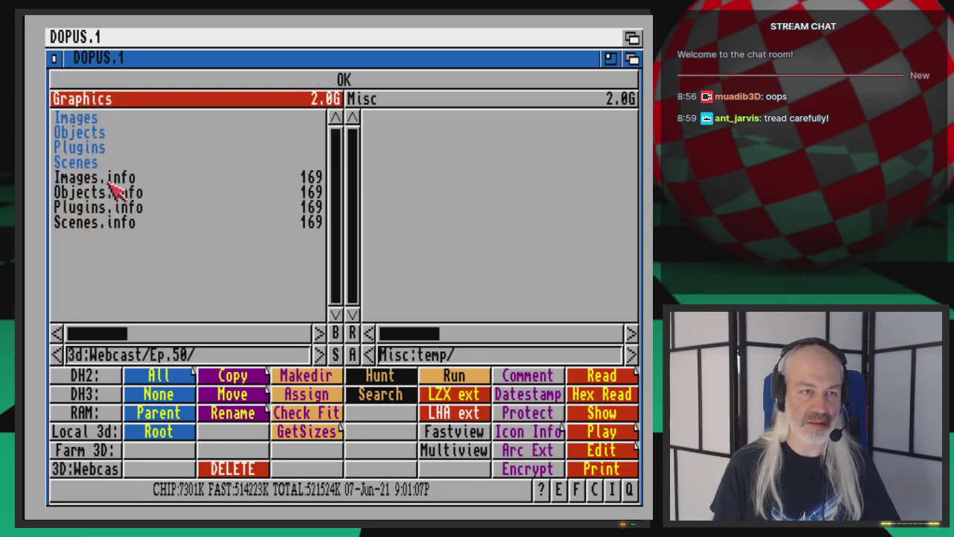
pyautogui.doubleClick(112, 133)
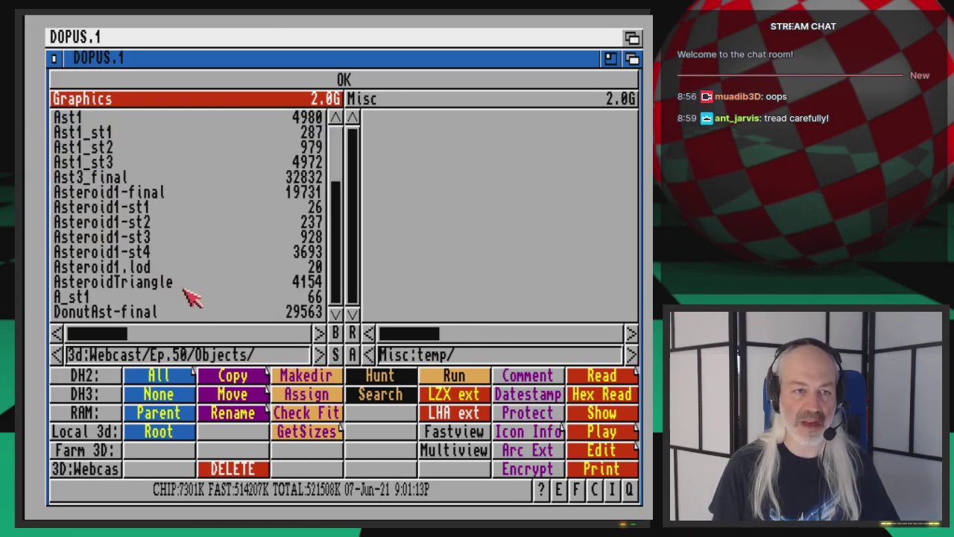
# View OBJLIST.txt to check which object is listed for each frame.
pyautogui.scroll(-3, 190, 296)
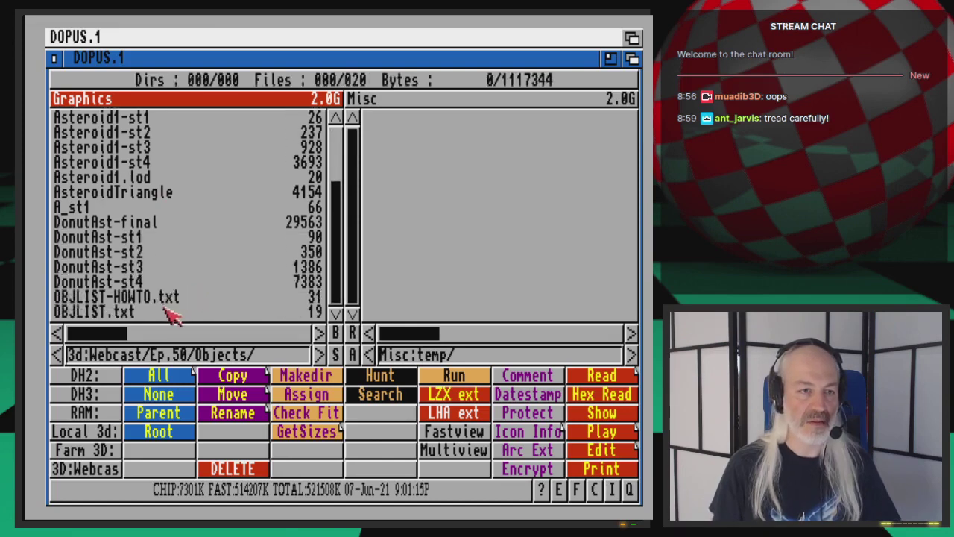
pyautogui.doubleClick(166, 310)
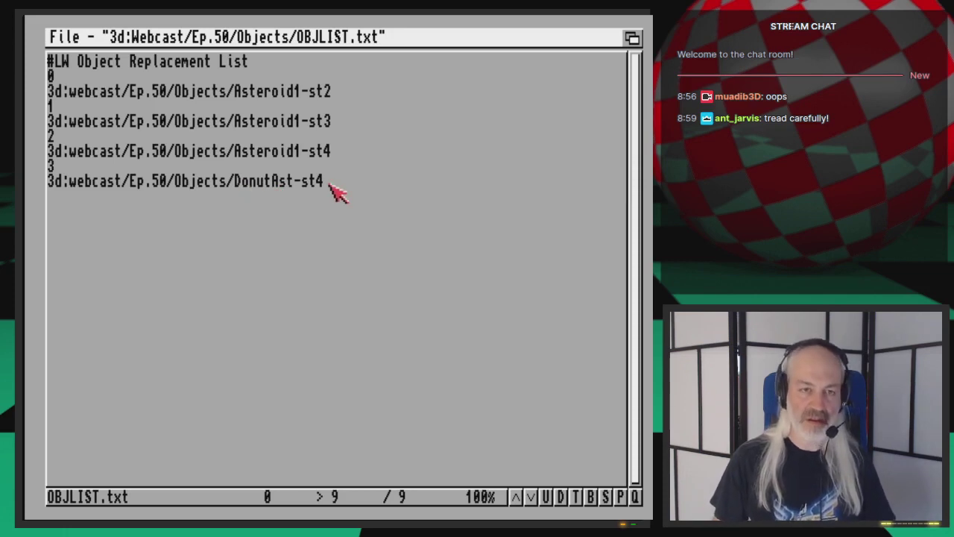
pyautogui.press('Escape')
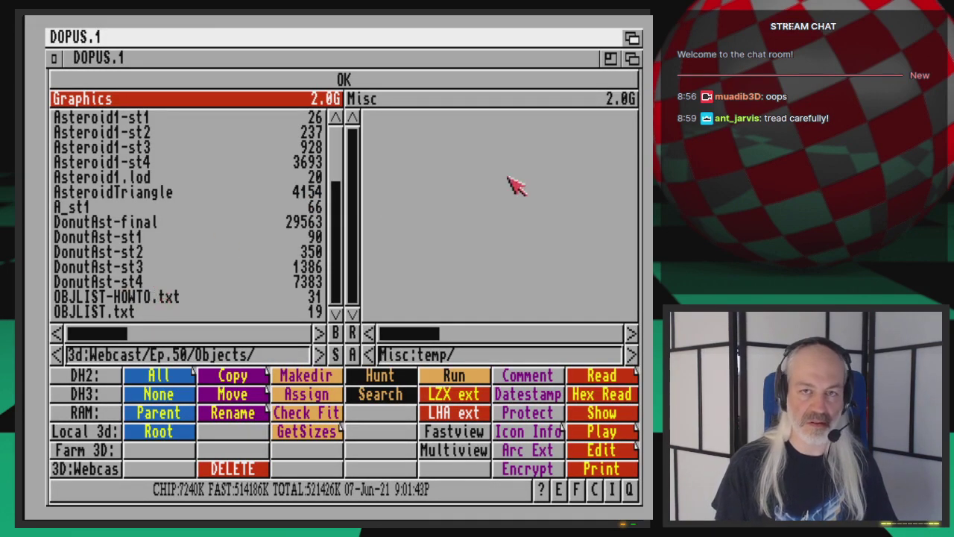
# Switch back to LightWave and test-render again from frame 0 to frame 3, checking the object used in each.
pyautogui.press('super+m')
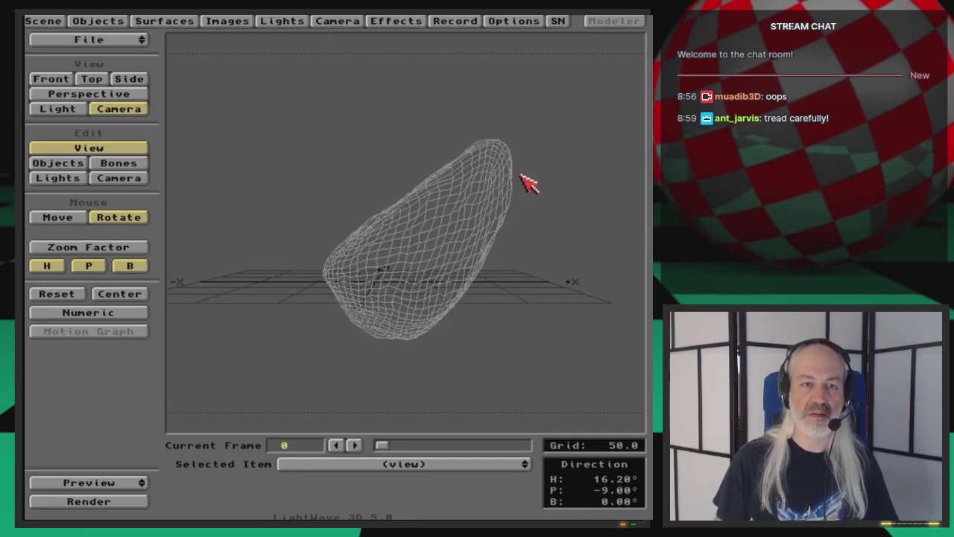
pyautogui.click(96, 21)
pyautogui.click(81, 21)
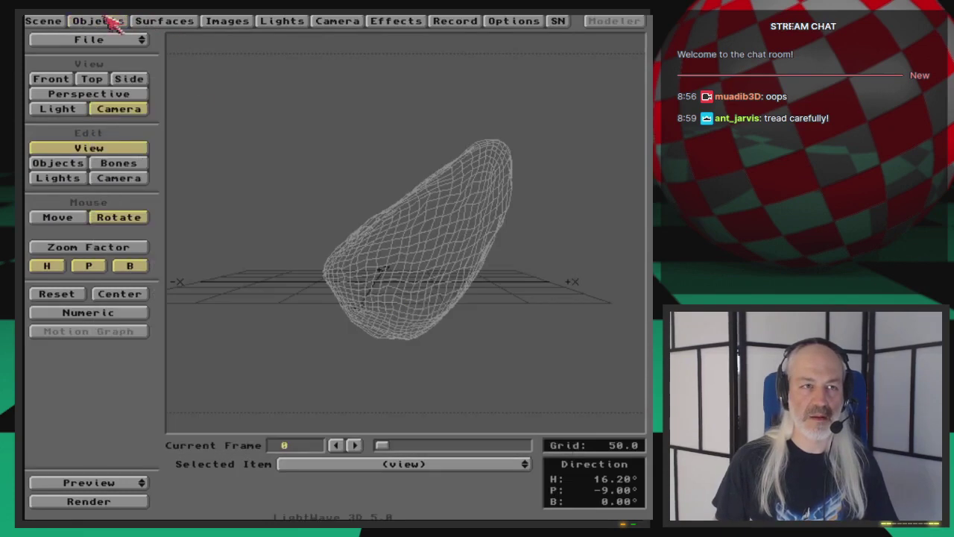
pyautogui.press('F9')
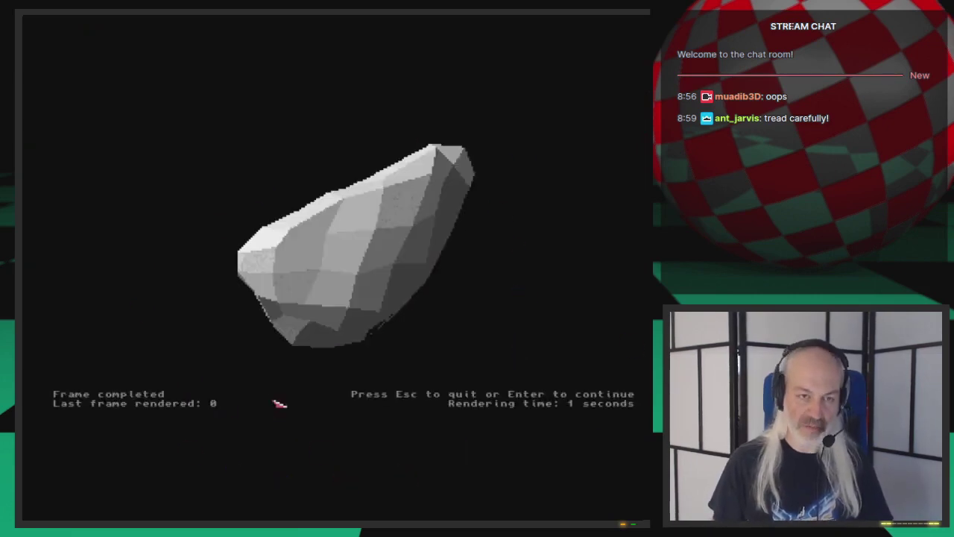
pyautogui.press('Escape')
pyautogui.press('super+m')
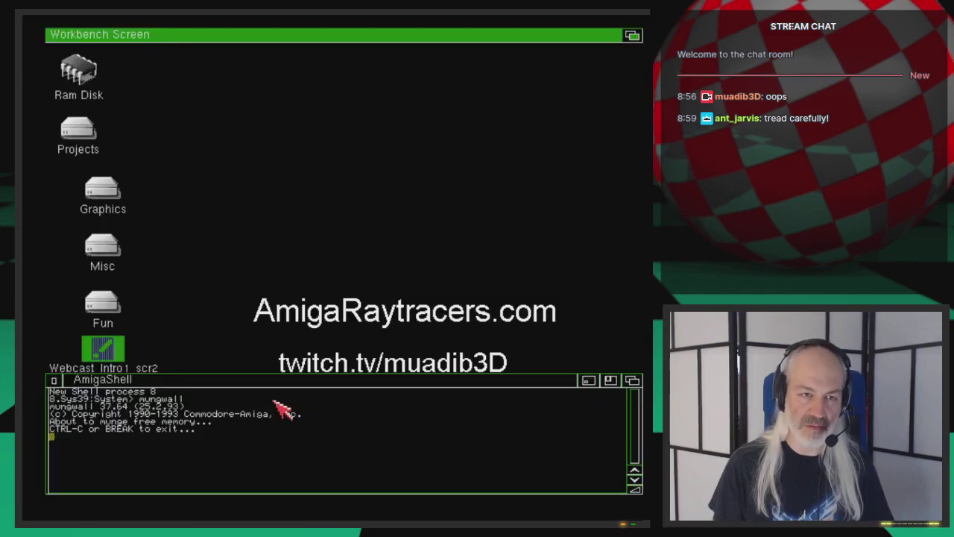
pyautogui.press('super+m')
pyautogui.press('super+m')
pyautogui.press('super+m')
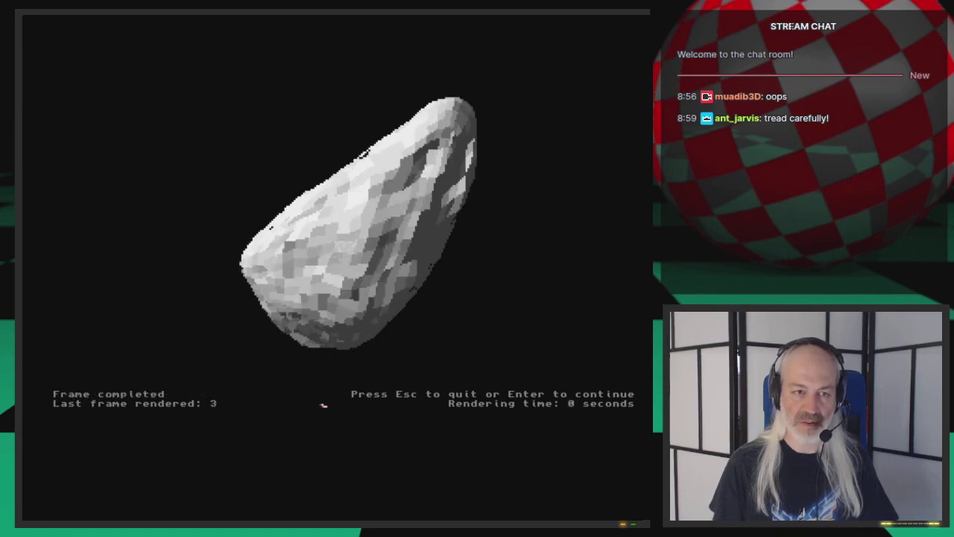
pyautogui.press('Escape')
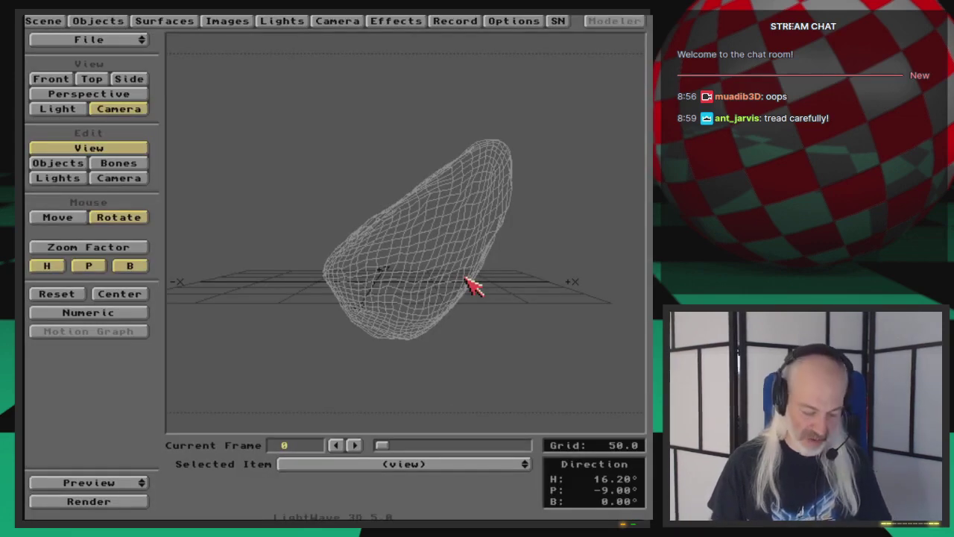
# Switch to Directory Opus, close the text view of OBJLIST.txt and open the file for editing.
pyautogui.press('super+m')
pyautogui.press('super+m')
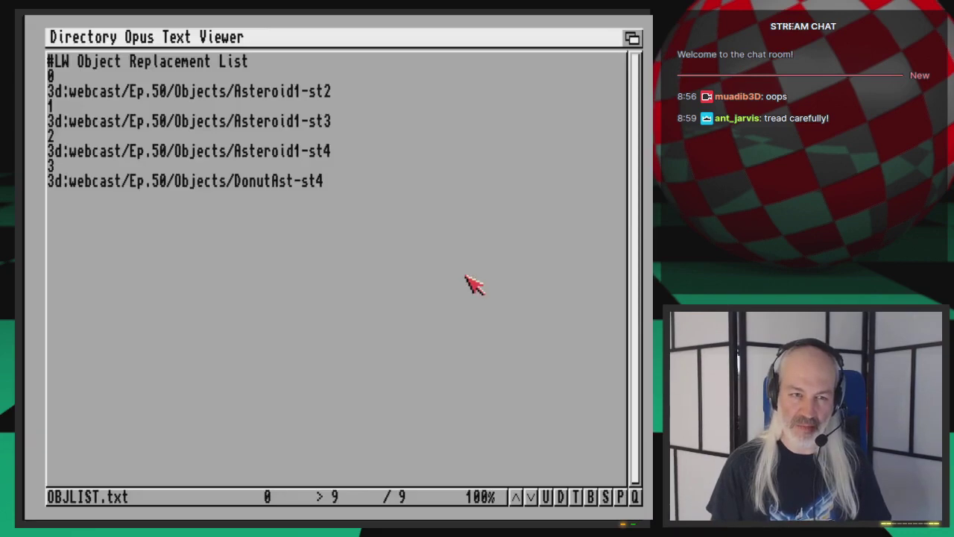
pyautogui.click(474, 284)
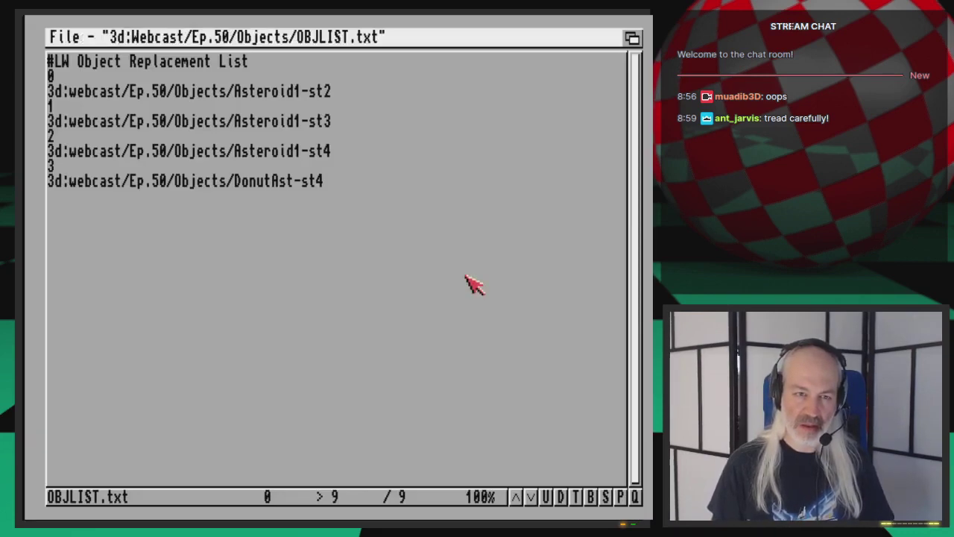
pyautogui.press('Escape')
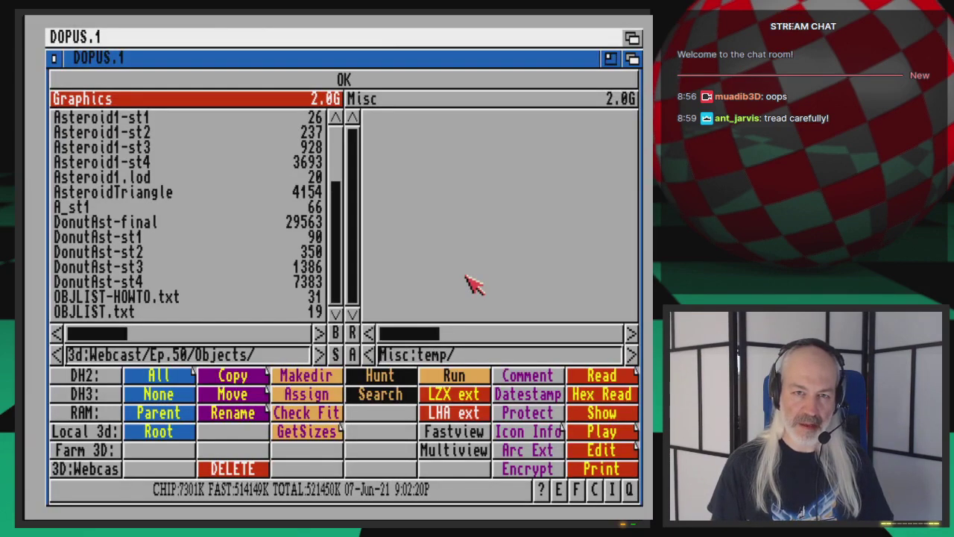
pyautogui.press('super+m')
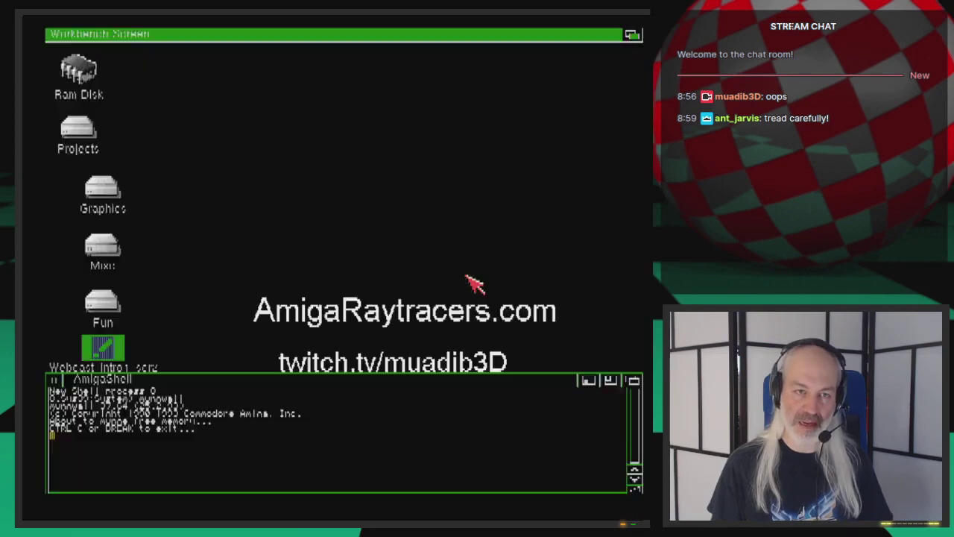
pyautogui.press('super+m')
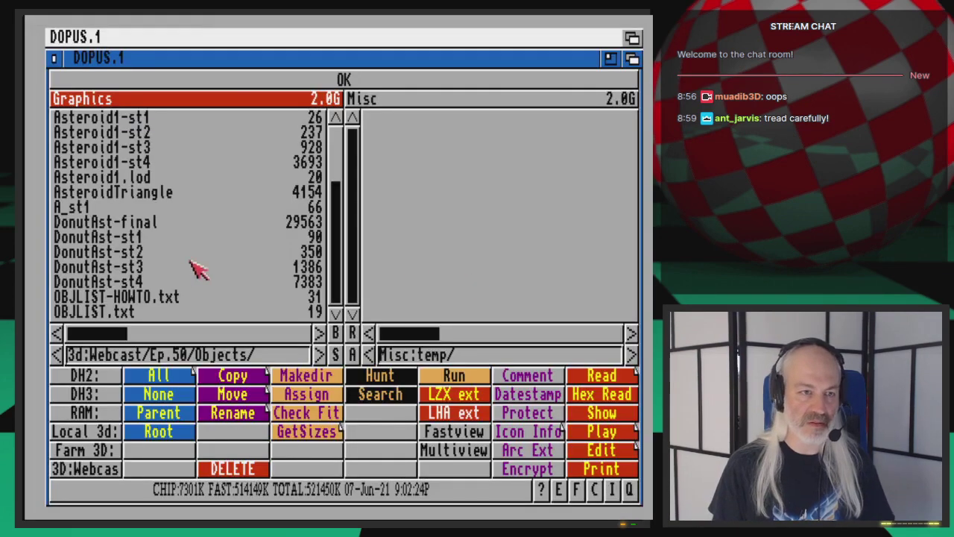
pyautogui.click(168, 313)
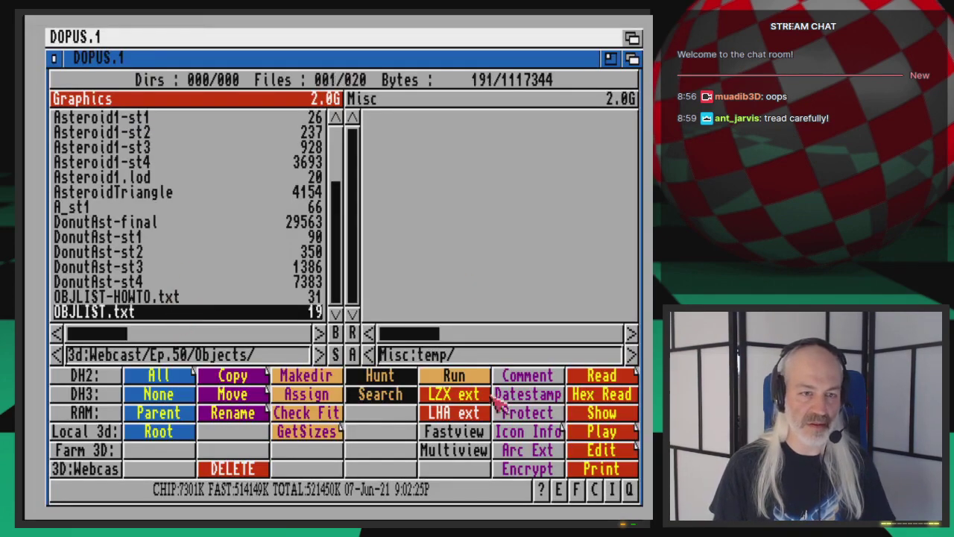
pyautogui.click(615, 446)
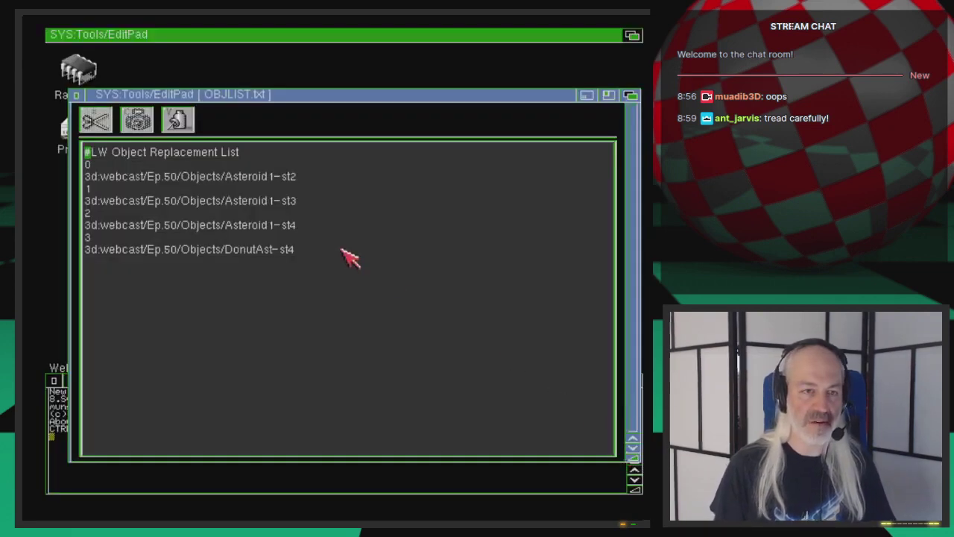
# Examine the frame 3 entry and the end of its DonutAst-st4 path line in OBJLIST.txt, and close the editor.
pyautogui.press('Up')
pyautogui.press('Up')
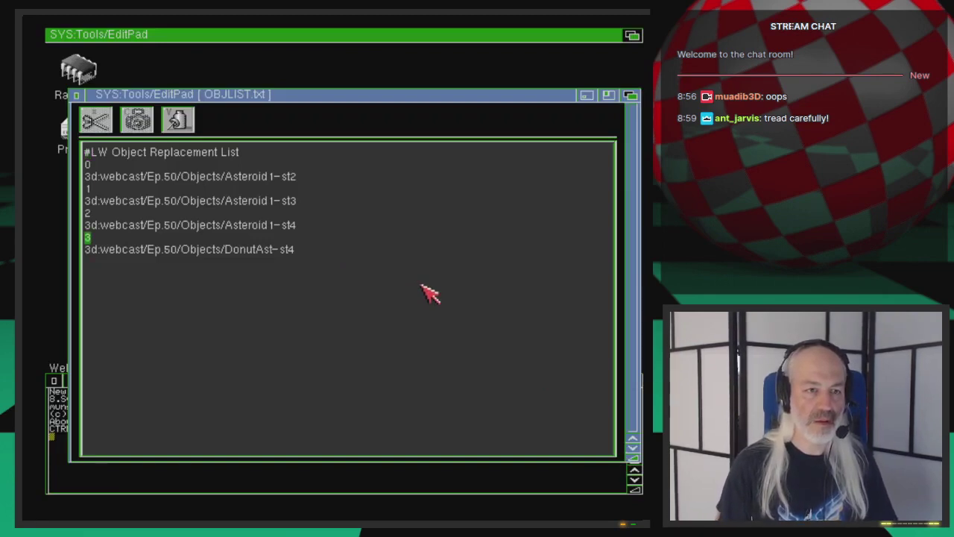
pyautogui.press('Down')
pyautogui.press('Right')
pyautogui.press('Right')
pyautogui.press('Right')
pyautogui.press('Right')
pyautogui.press('Right')
pyautogui.press('Right')
pyautogui.press('Right')
pyautogui.press('Right')
pyautogui.press('Right')
pyautogui.press('Right')
pyautogui.press('Right')
pyautogui.press('Right')
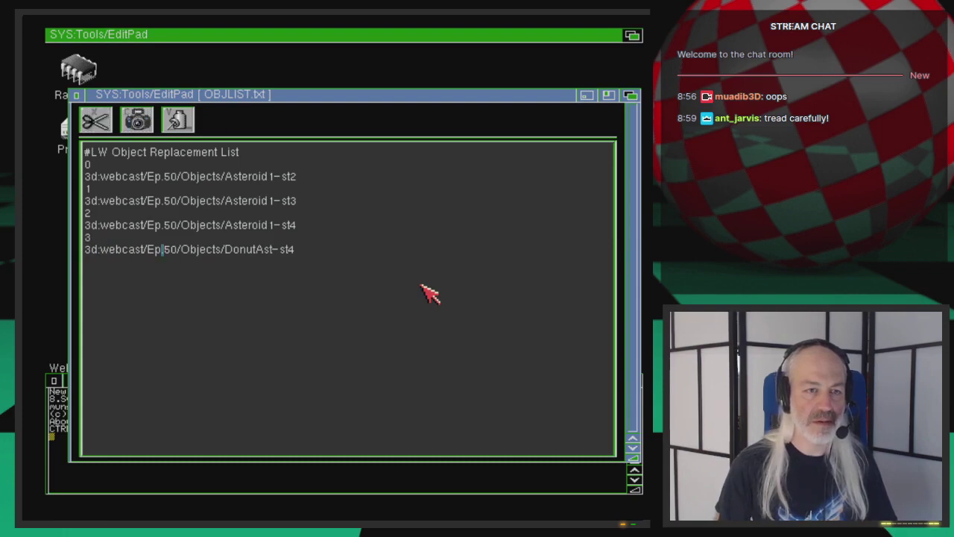
pyautogui.press('Right')
pyautogui.press('Right')
pyautogui.press('Right')
pyautogui.press('Right')
pyautogui.press('Right')
pyautogui.press('Right')
pyautogui.press('Right')
pyautogui.press('Right')
pyautogui.press('Right')
pyautogui.press('Right')
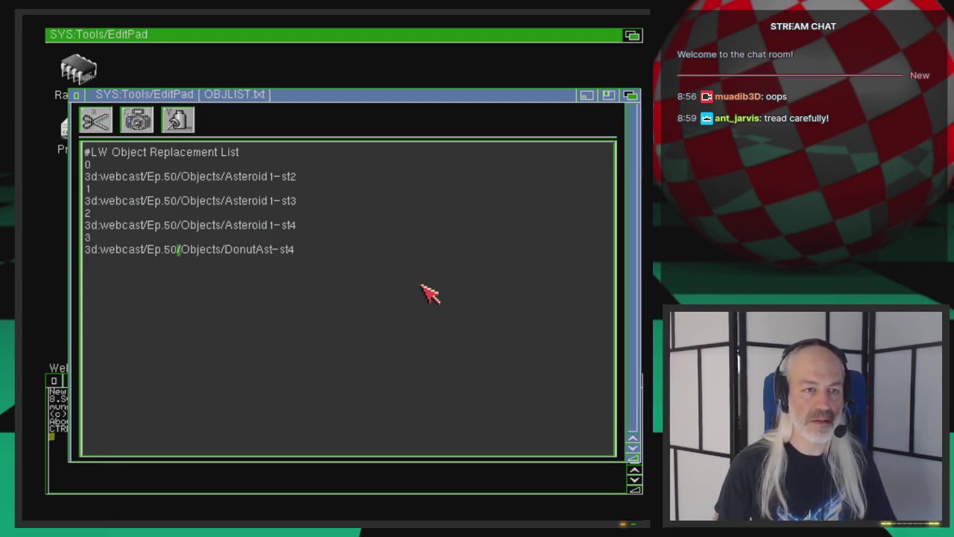
pyautogui.press('Right')
pyautogui.press('Right')
pyautogui.press('Right')
pyautogui.press('Right')
pyautogui.press('Right')
pyautogui.press('Right')
pyautogui.press('Right')
pyautogui.press('Right')
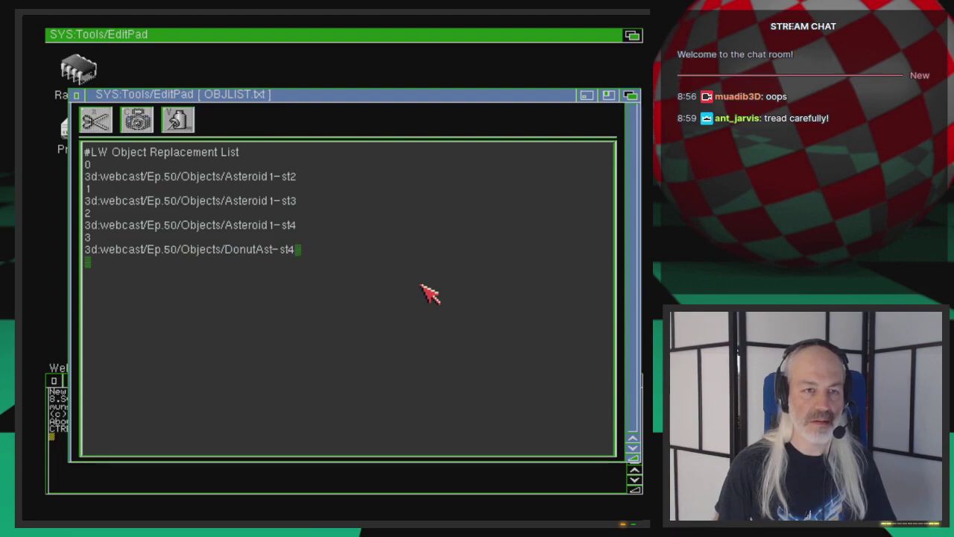
pyautogui.press('Up')
pyautogui.press('Up')
pyautogui.press('Down')
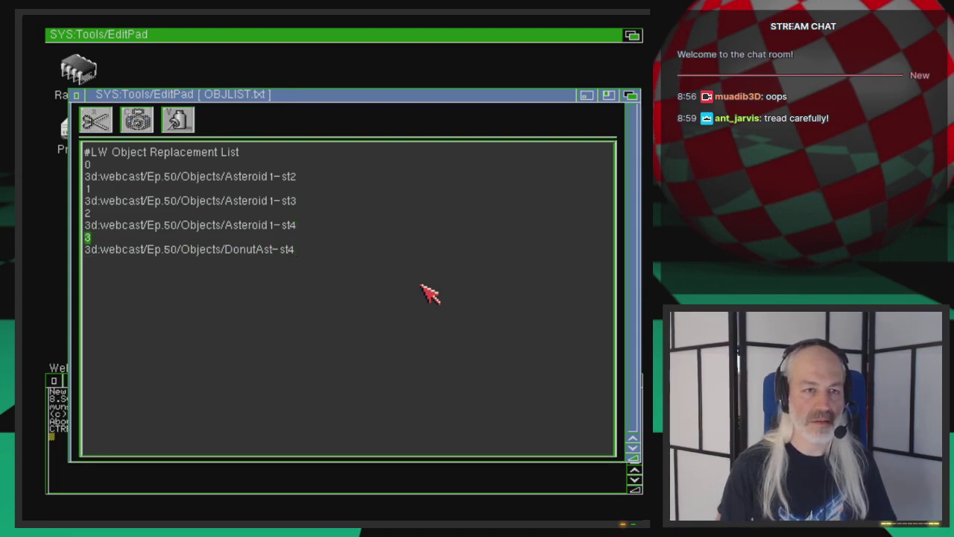
pyautogui.click(74, 95)
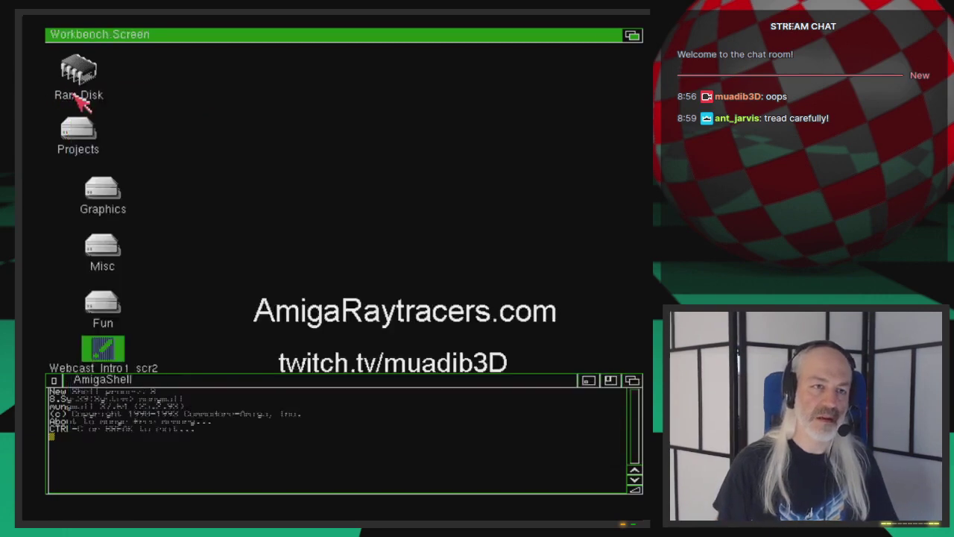
# Start the Ed text editor from Workbench by executing the command "ed x".
pyautogui.click(213, 124)
pyautogui.moveTo(86, 34); pyautogui.dragTo(105, 63, button='right')
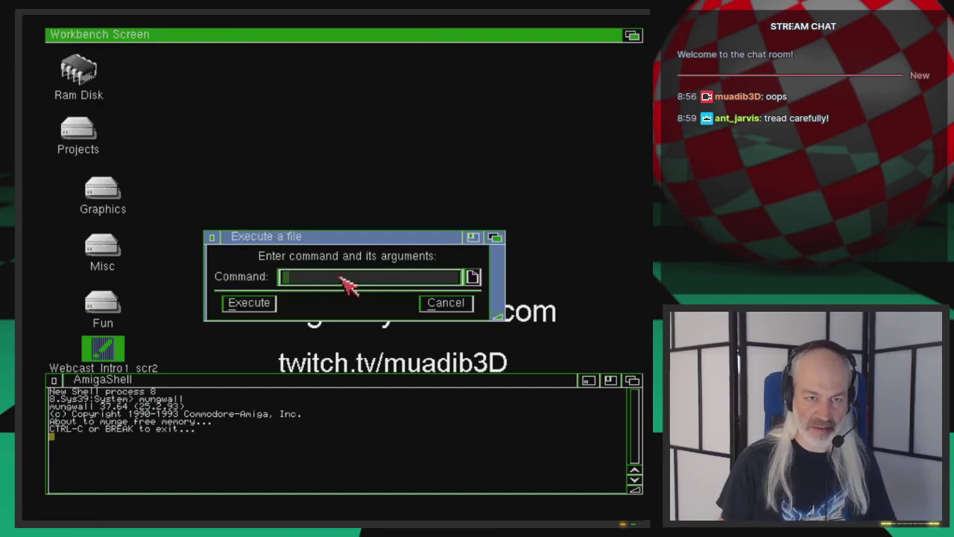
pyautogui.write('ed')
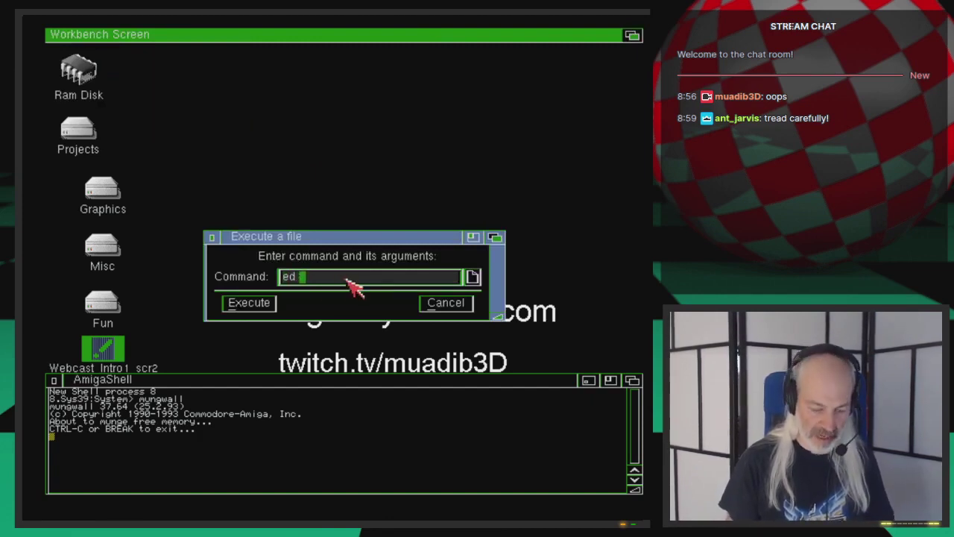
pyautogui.write('t')
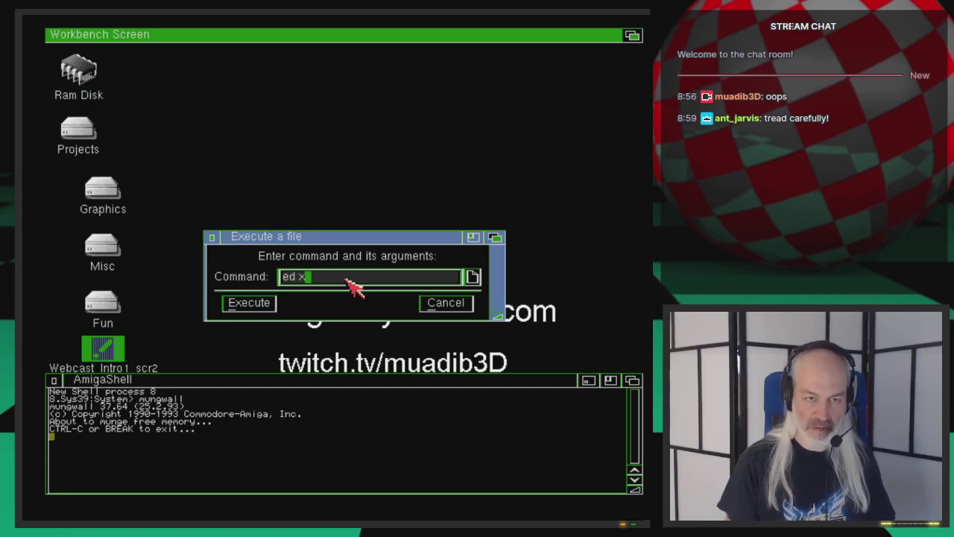
pyautogui.press('Return')
# Open OBJLIST.txt from 3d:webcast/Ep.50/Objects in Ed.
pyautogui.moveTo(352, 288); pyautogui.dragTo(63, 49, button='right')
pyautogui.write('3d:webcast')
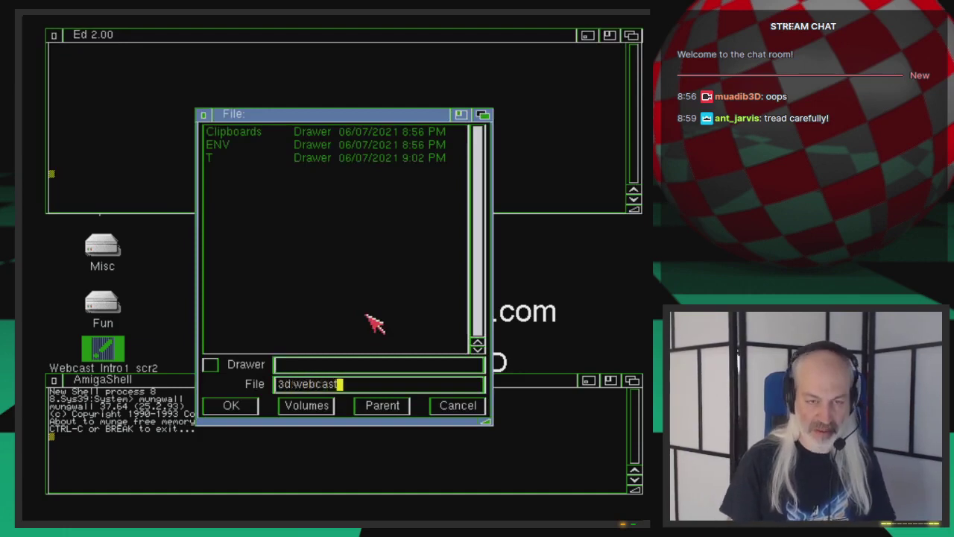
pyautogui.write('/Ep.50')
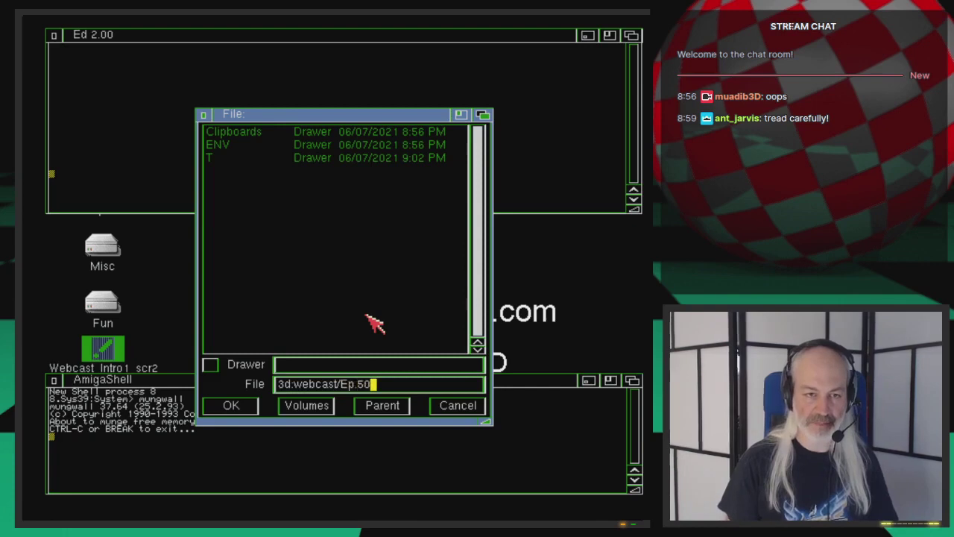
pyautogui.press('Return')
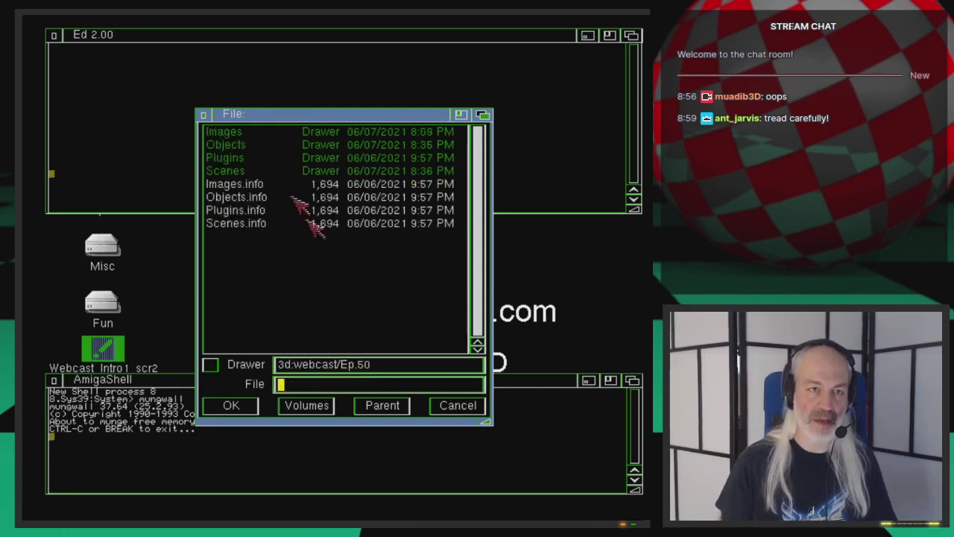
pyautogui.click(261, 146)
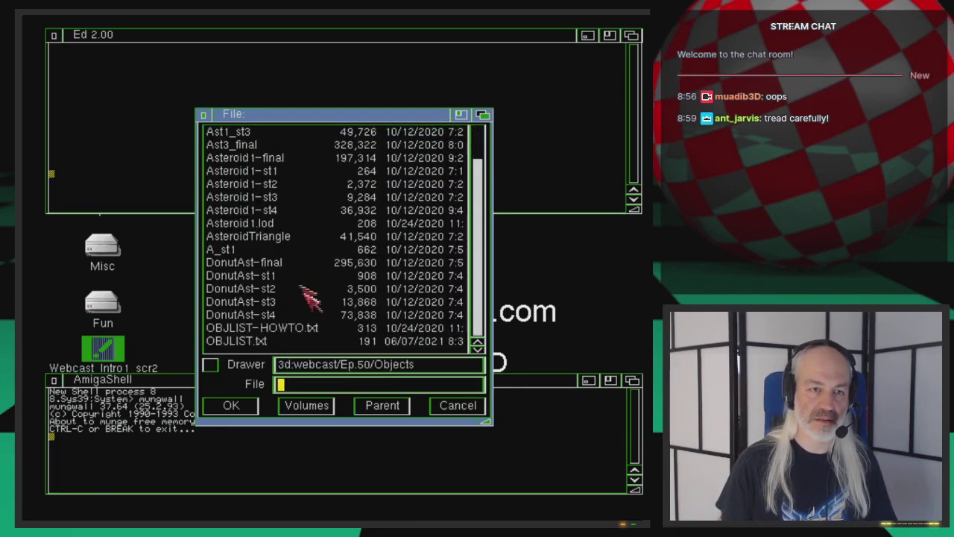
pyautogui.doubleClick(287, 342)
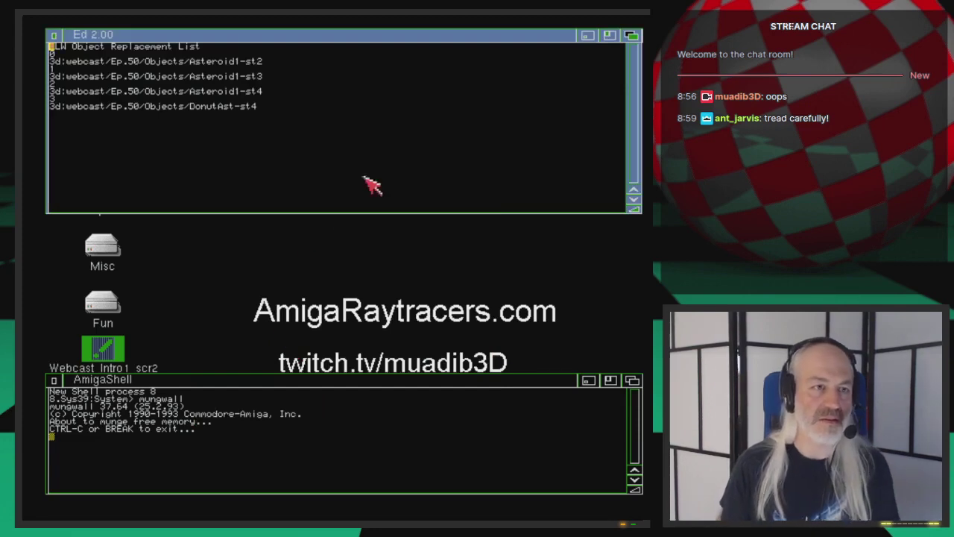
# Examine the end of the DonutAst-st4 line in OBJLIST.txt, try to save the file and close Ed.
pyautogui.press('Down')
pyautogui.press('Down')
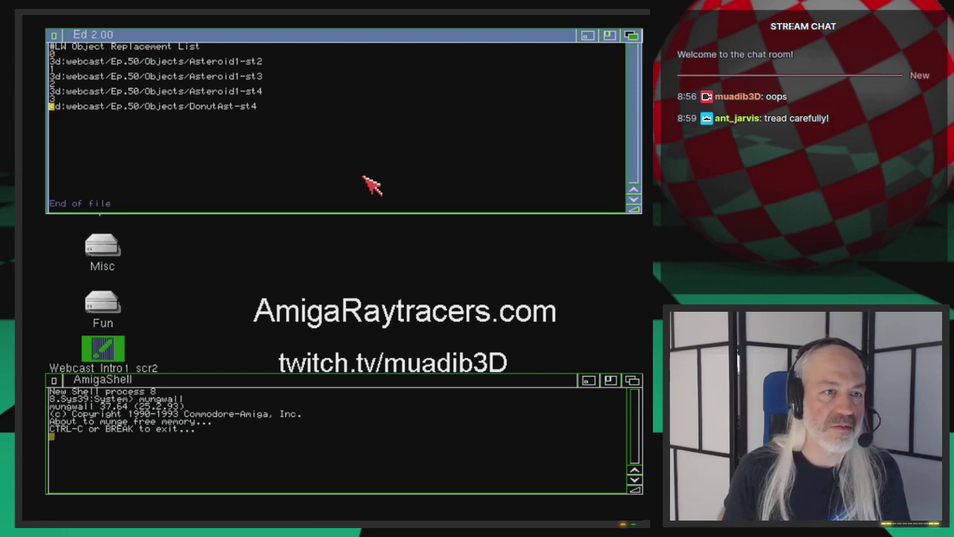
pyautogui.hotkey('shift', 'Right')
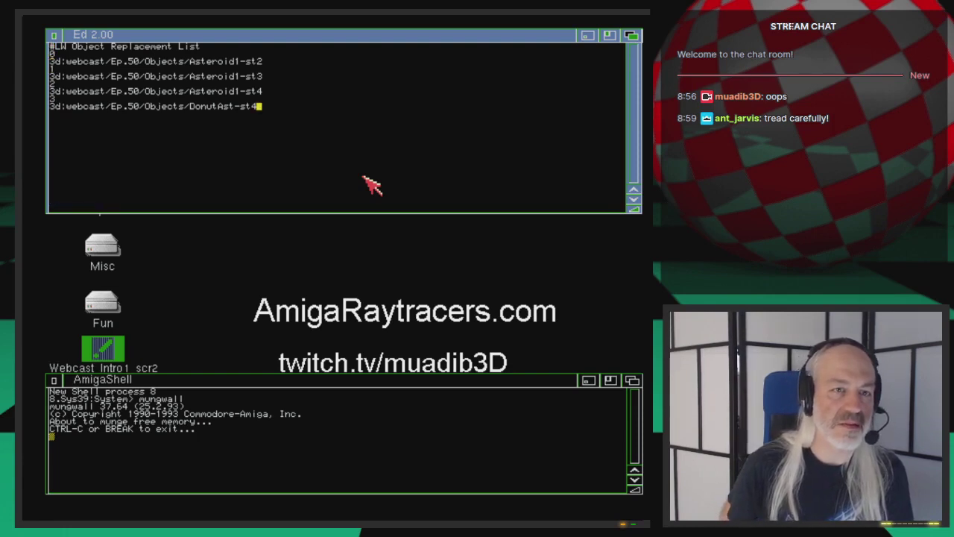
pyautogui.press('Up')
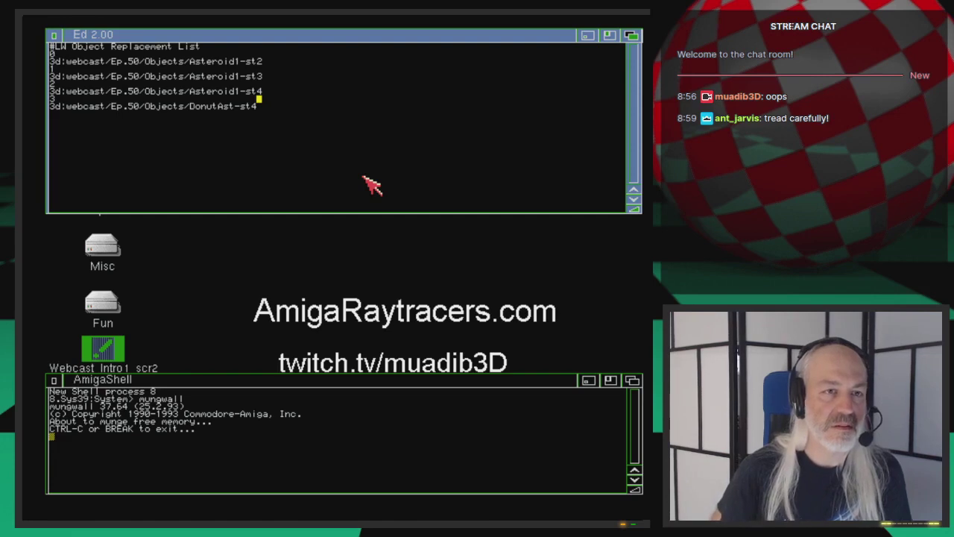
pyautogui.press('Down')
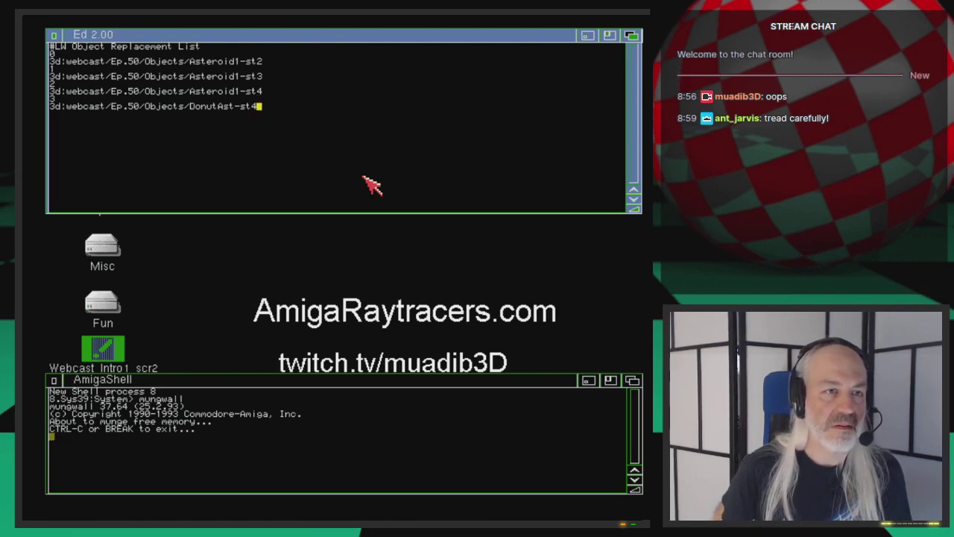
pyautogui.moveTo(68, 36); pyautogui.dragTo(65, 69, button='right')
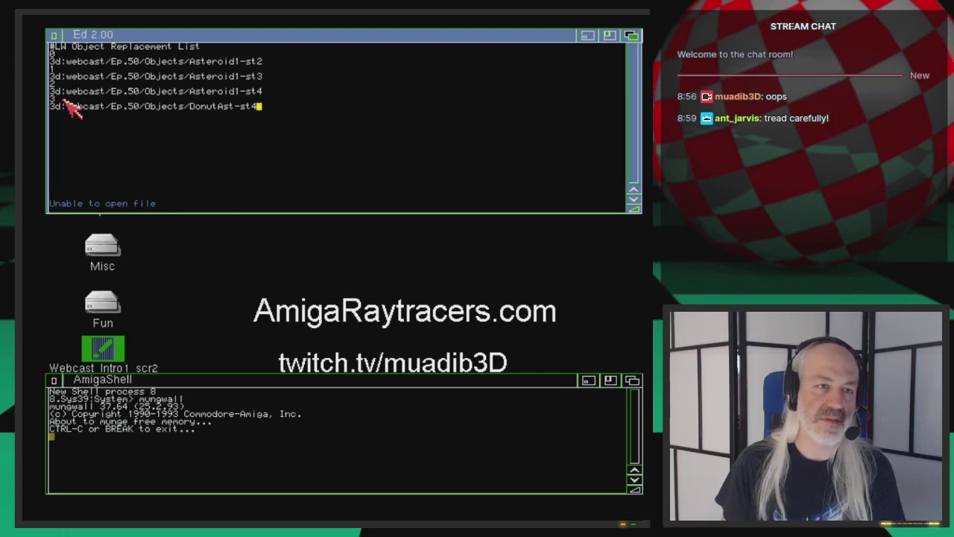
pyautogui.click(54, 35)
# Switch back to LightWave and reload Objects/OBJLIST.txt as the replacement list of the asteroid's ObjectList plug-in.
pyautogui.press('super+m')
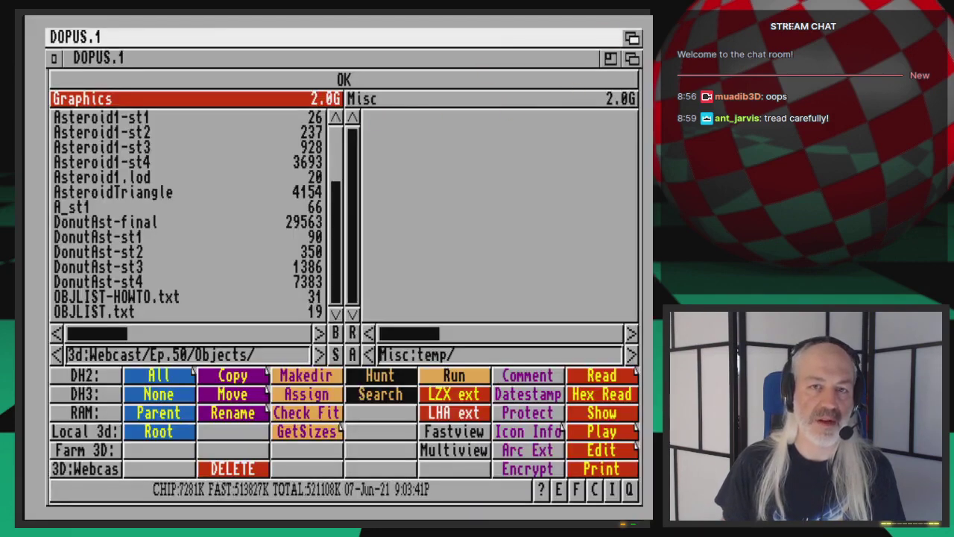
pyautogui.press('super+m')
pyautogui.click(104, 20)
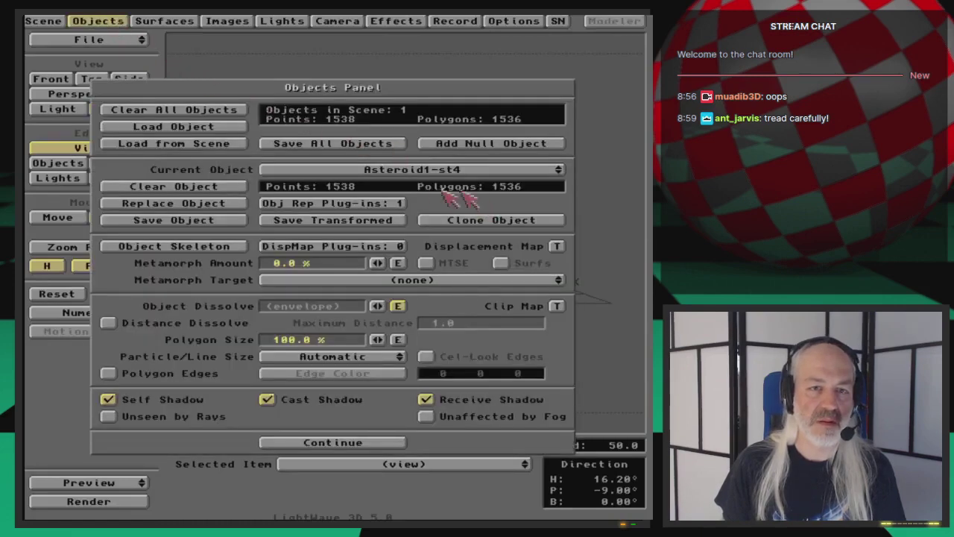
pyautogui.click(406, 204)
pyautogui.click(512, 263)
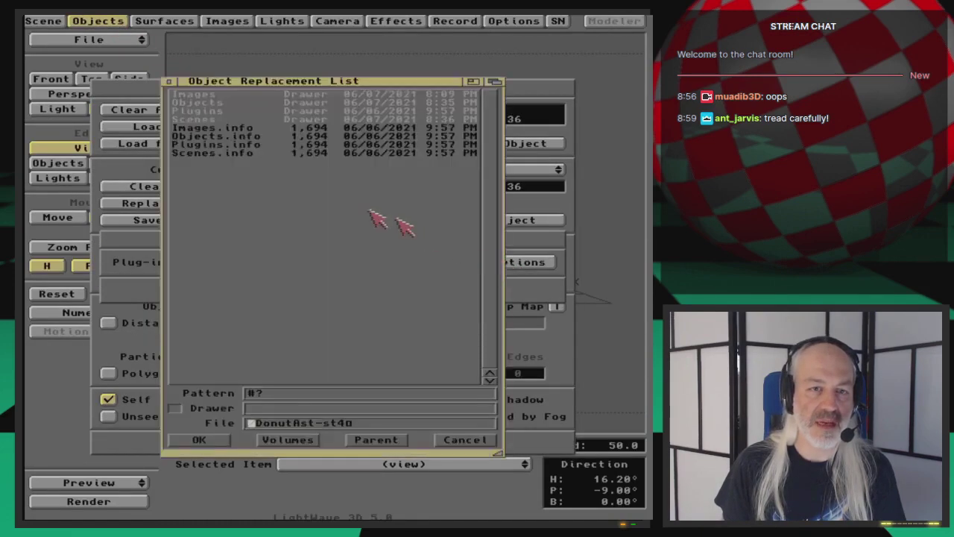
pyautogui.click(216, 103)
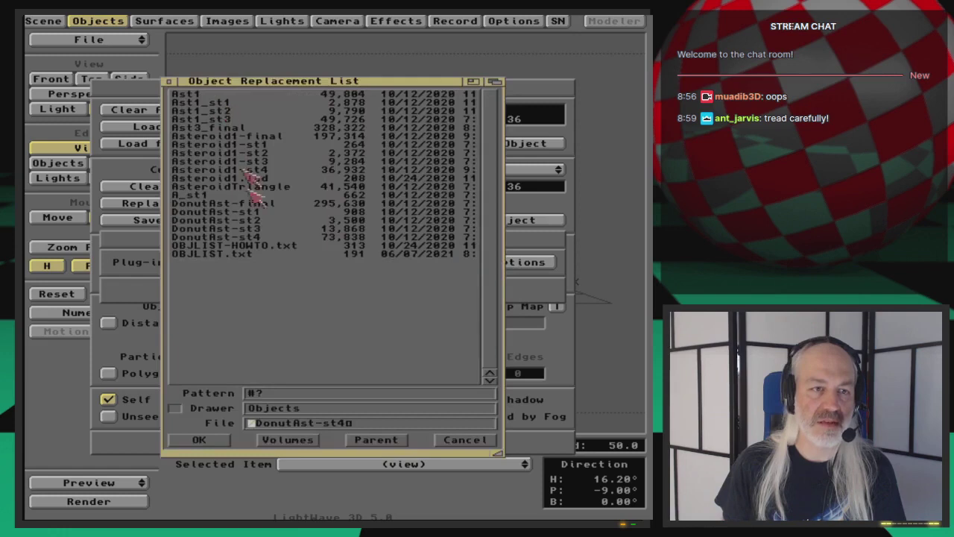
pyautogui.doubleClick(252, 256)
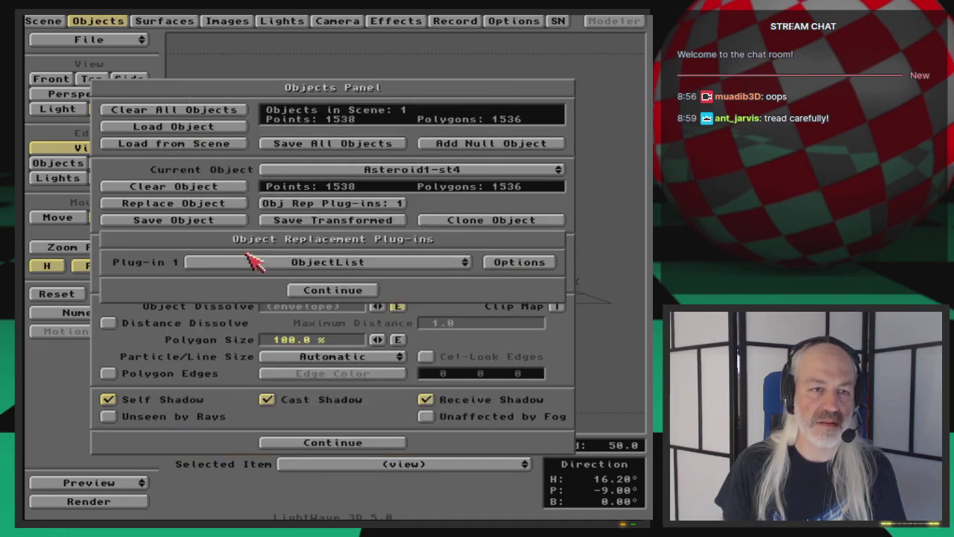
pyautogui.click(321, 291)
pyautogui.click(97, 20)
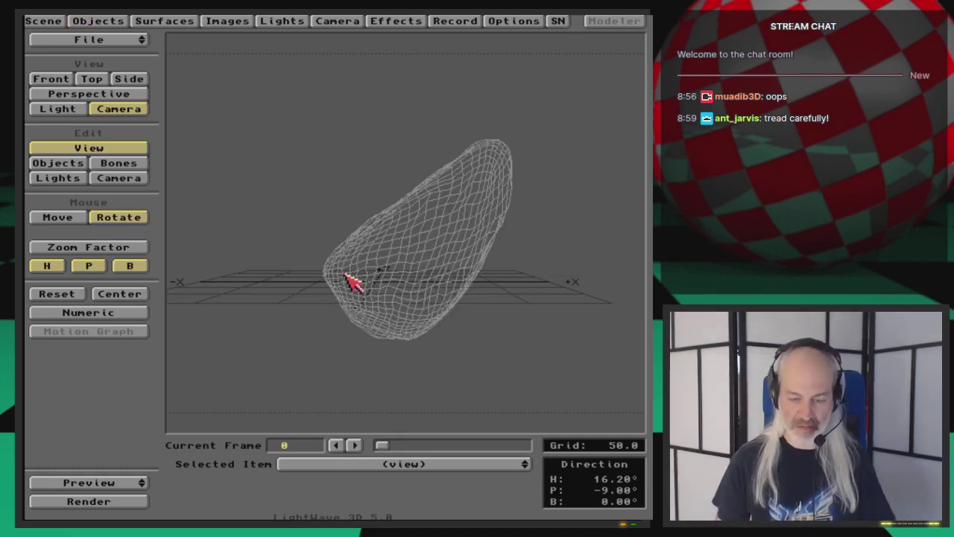
# Test-render frames 0 to 3 one at a time to check the asteroid replacement, and leave the render display.
pyautogui.press('F9')
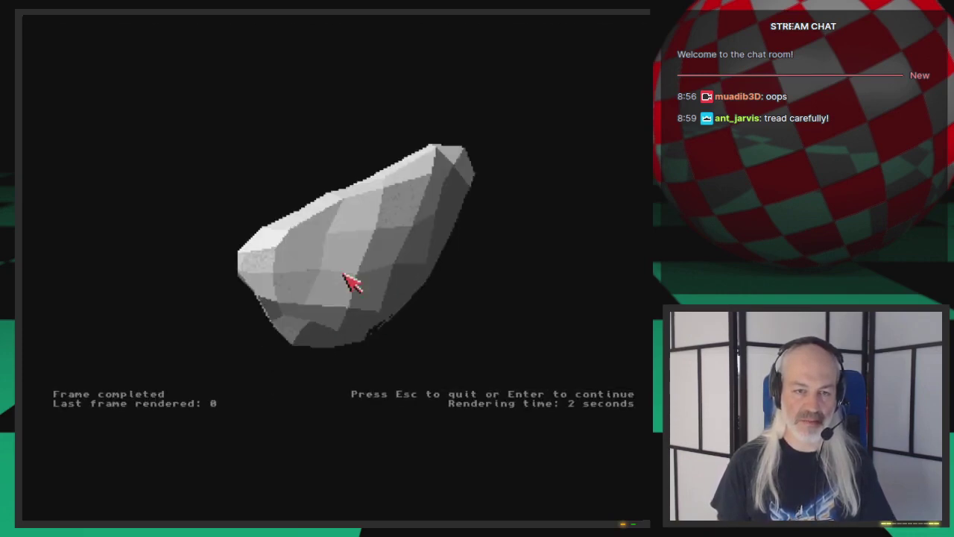
pyautogui.press('Return')
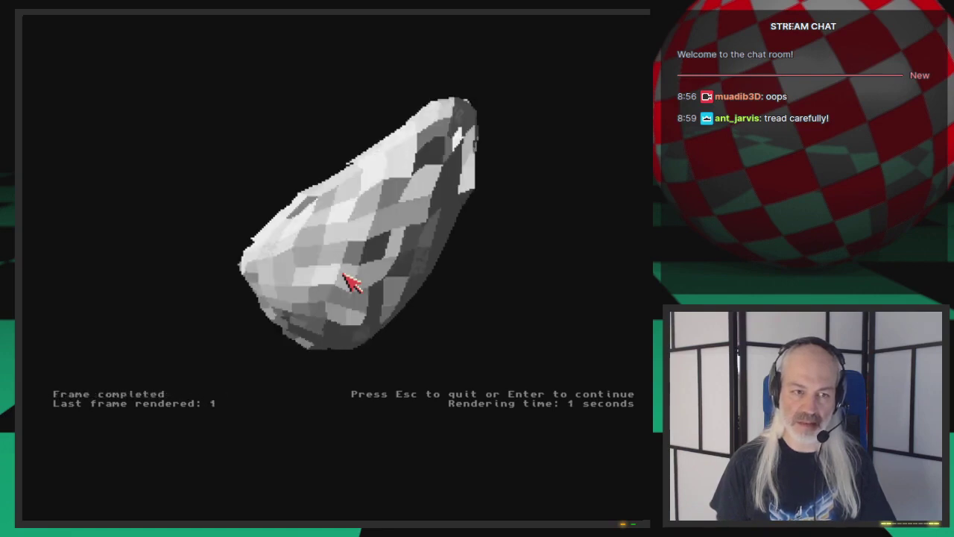
pyautogui.press('Return')
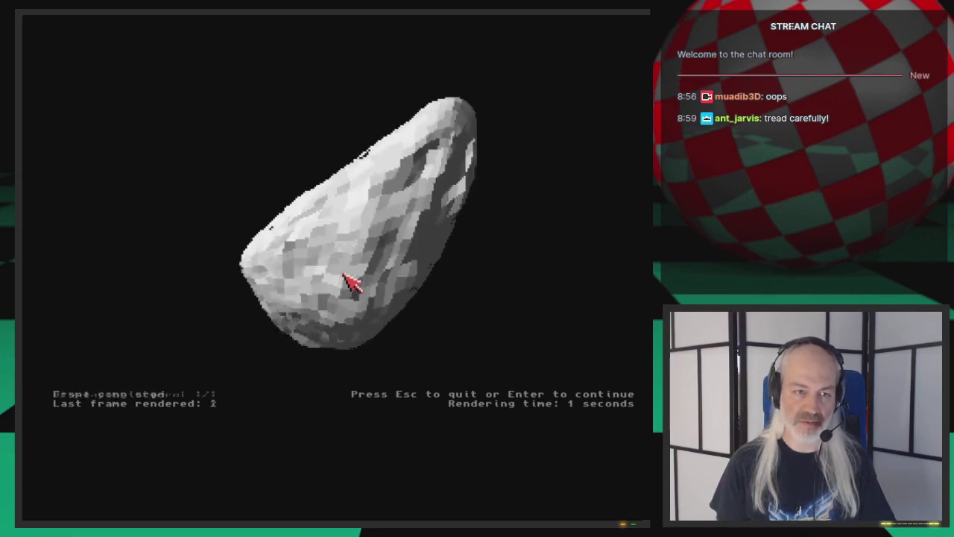
pyautogui.press('Return')
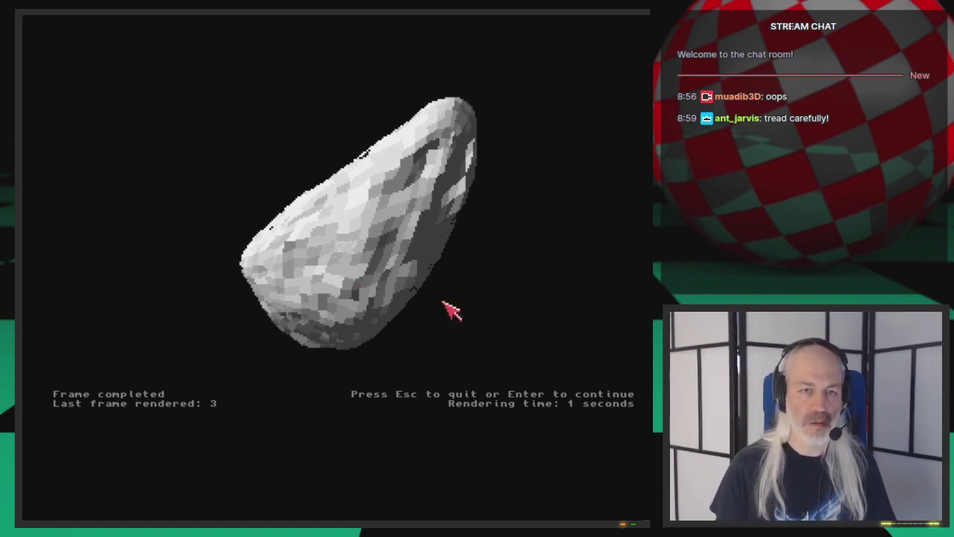
pyautogui.press('Escape')
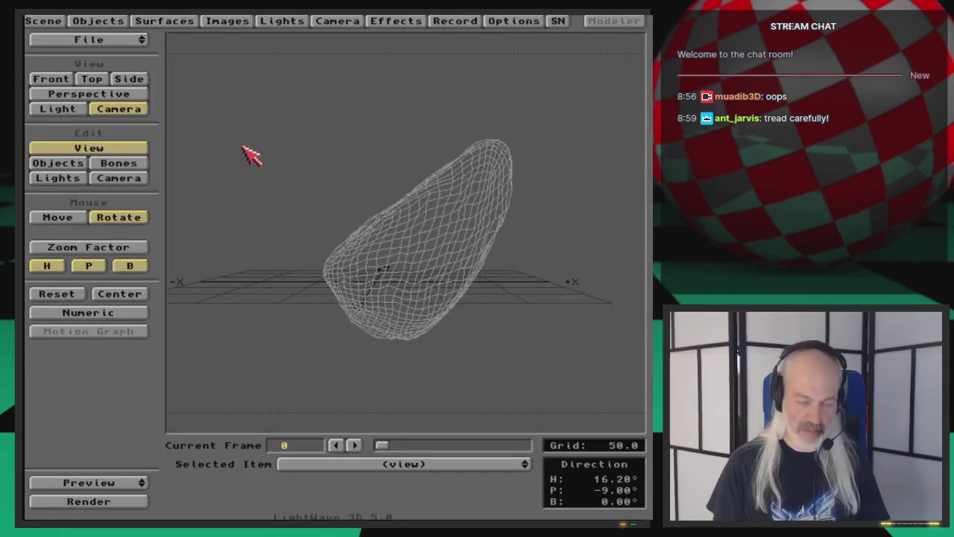
# Switch to Directory Opus and open OBJLIST.txt from 3d:Webcast/Ep.50/Objects for editing in EditPad.
pyautogui.press('super+m')
pyautogui.press('super+m')
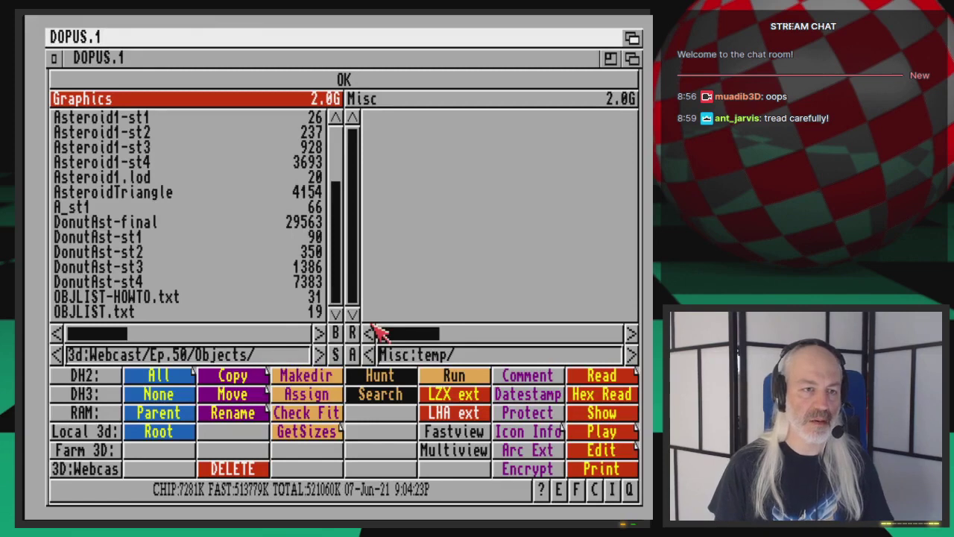
pyautogui.click(212, 313)
pyautogui.click(596, 447)
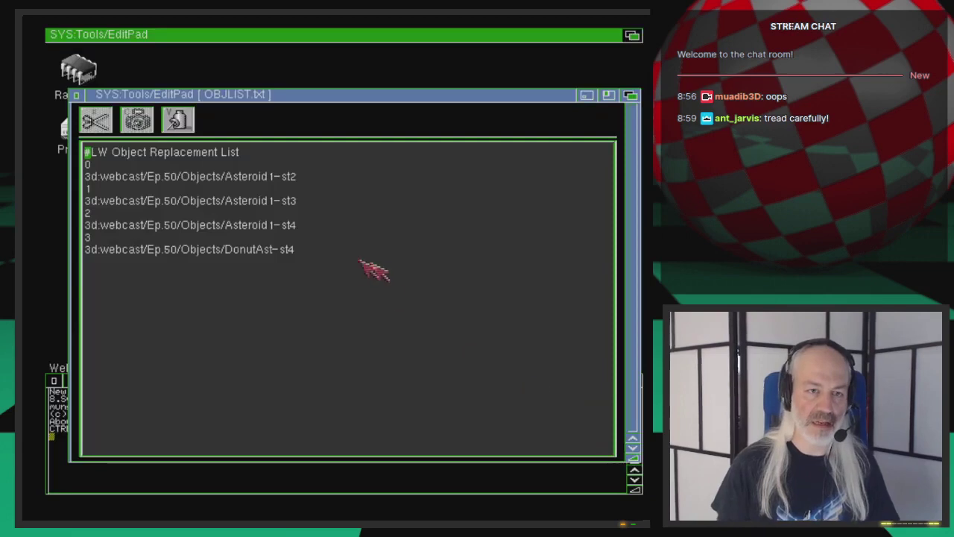
# Delete the frame 2 entry with its Asteroid1-st4 path from OBJLIST.txt and save the file.
pyautogui.click(309, 252)
pyautogui.press('Up')
pyautogui.press('Up')
pyautogui.press('BackSpace')
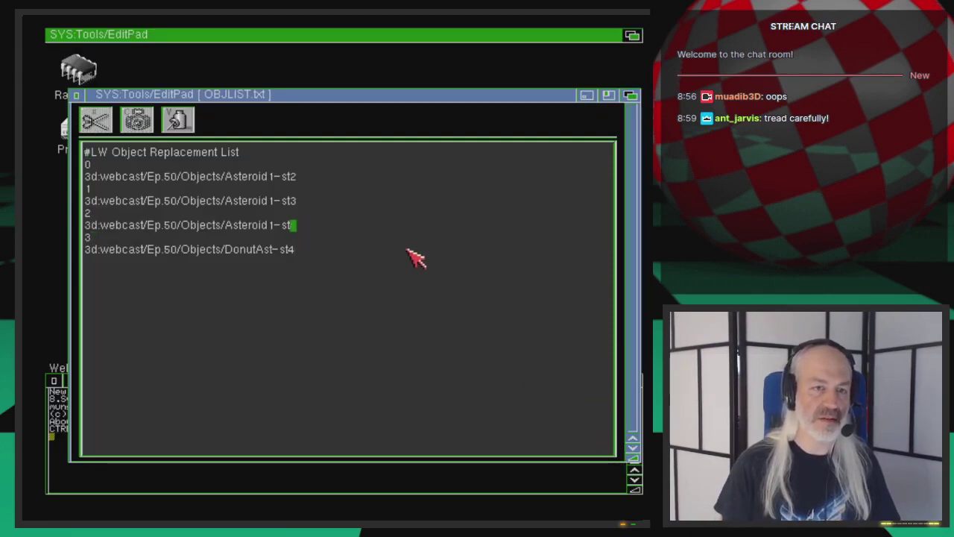
pyautogui.press('BackSpace')
pyautogui.press('BackSpace')
pyautogui.press('BackSpace')
pyautogui.press('BackSpace')
pyautogui.press('BackSpace')
pyautogui.press('BackSpace')
pyautogui.press('BackSpace')
pyautogui.press('BackSpace')
pyautogui.press('BackSpace')
pyautogui.press('BackSpace')
pyautogui.press('BackSpace')
pyautogui.press('BackSpace')
pyautogui.press('BackSpace')
pyautogui.press('BackSpace')
pyautogui.press('BackSpace')
pyautogui.press('BackSpace')
pyautogui.press('BackSpace')
pyautogui.press('BackSpace')
pyautogui.press('BackSpace')
pyautogui.press('BackSpace')
pyautogui.press('BackSpace')
pyautogui.press('BackSpace')
pyautogui.press('BackSpace')
pyautogui.press('BackSpace')
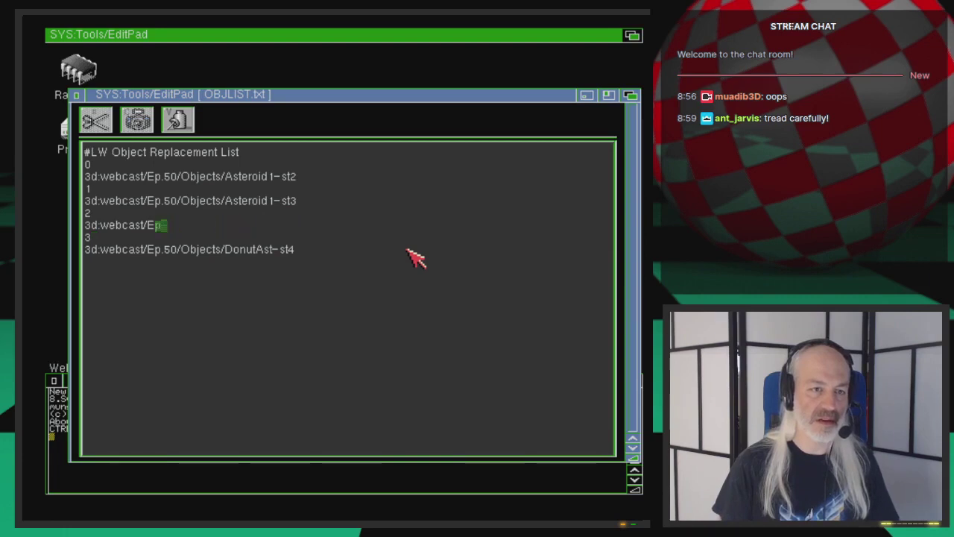
pyautogui.press('BackSpace')
pyautogui.press('BackSpace')
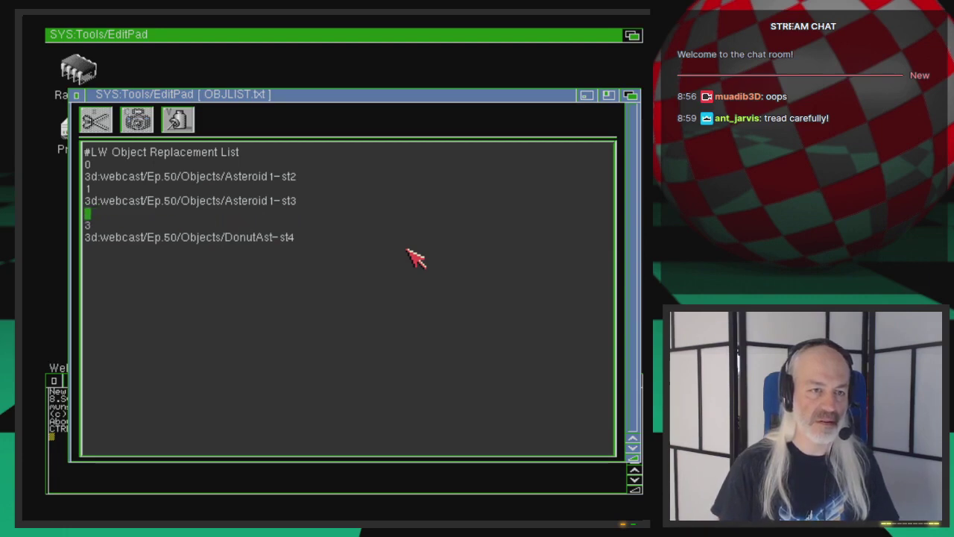
pyautogui.press('BackSpace')
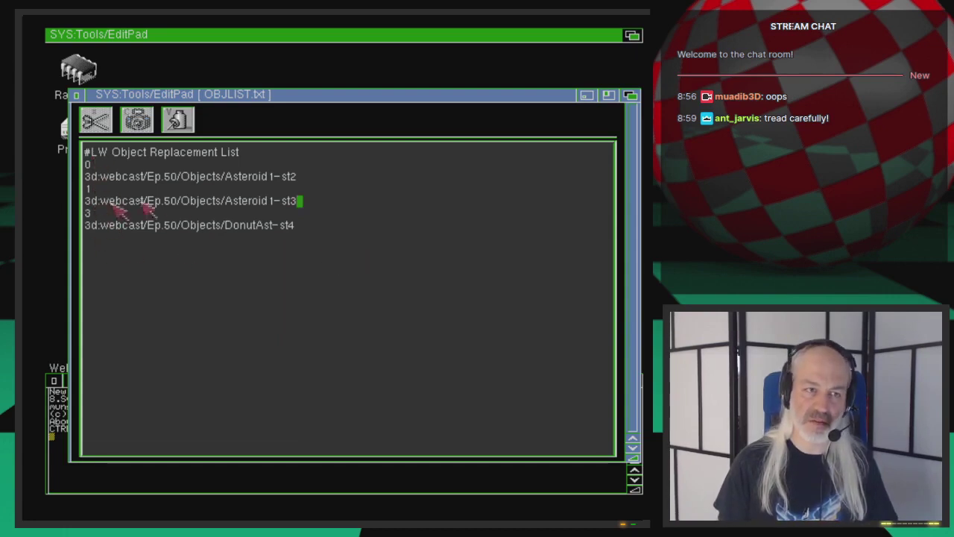
pyautogui.moveTo(54, 36); pyautogui.dragTo(83, 101, button='right')
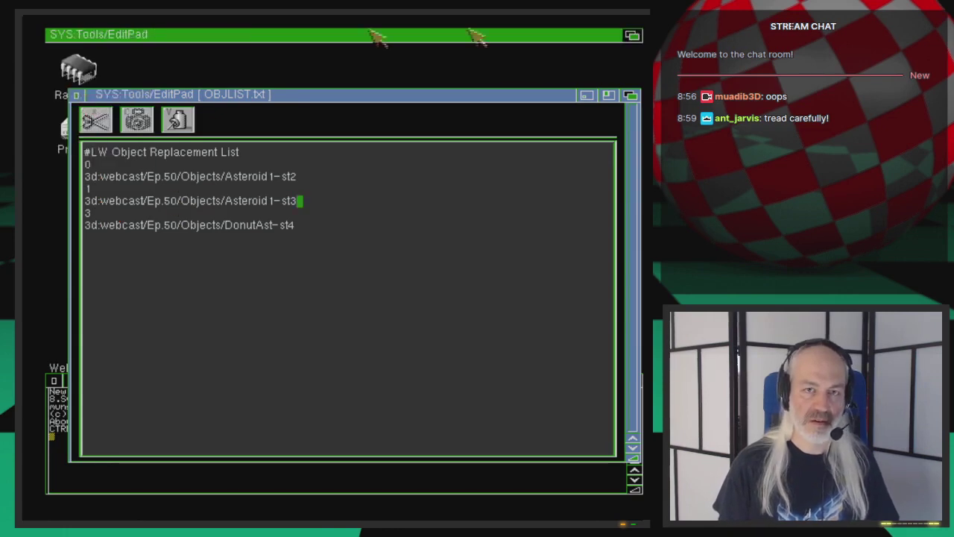
# Return to LightWave and select Objects/OBJLIST.txt again in the options of Asteroid1-st4's ObjectList plug-in.
pyautogui.click(632, 35)
pyautogui.click(630, 36)
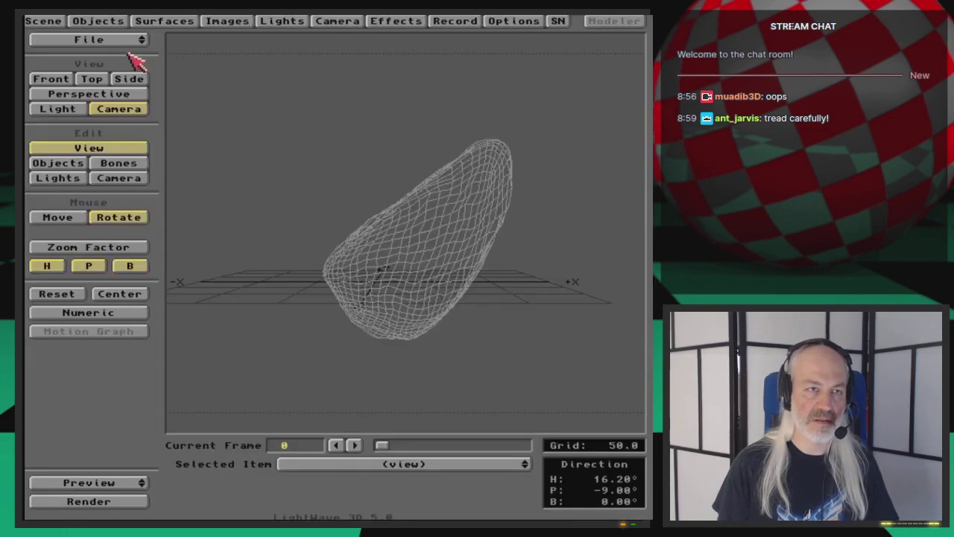
pyautogui.click(101, 21)
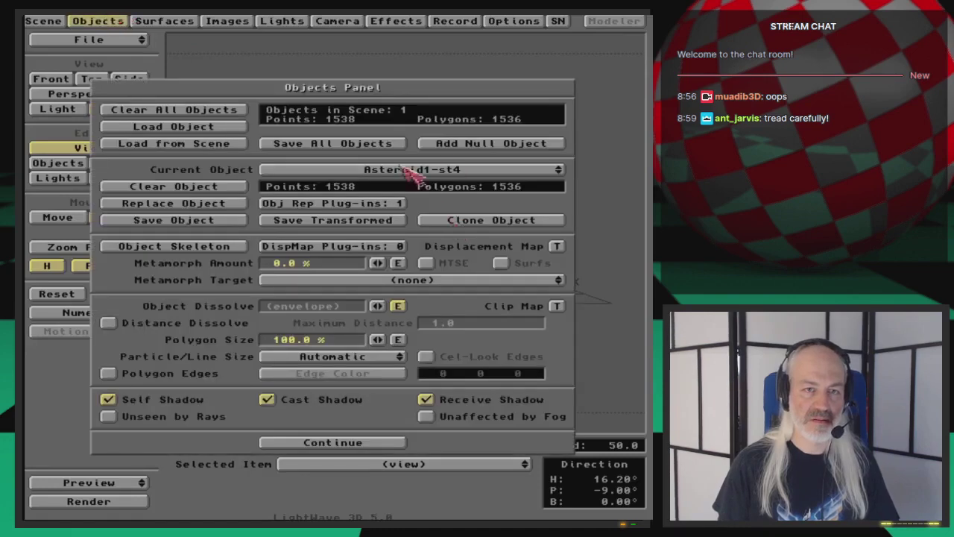
pyautogui.click(367, 204)
pyautogui.click(509, 263)
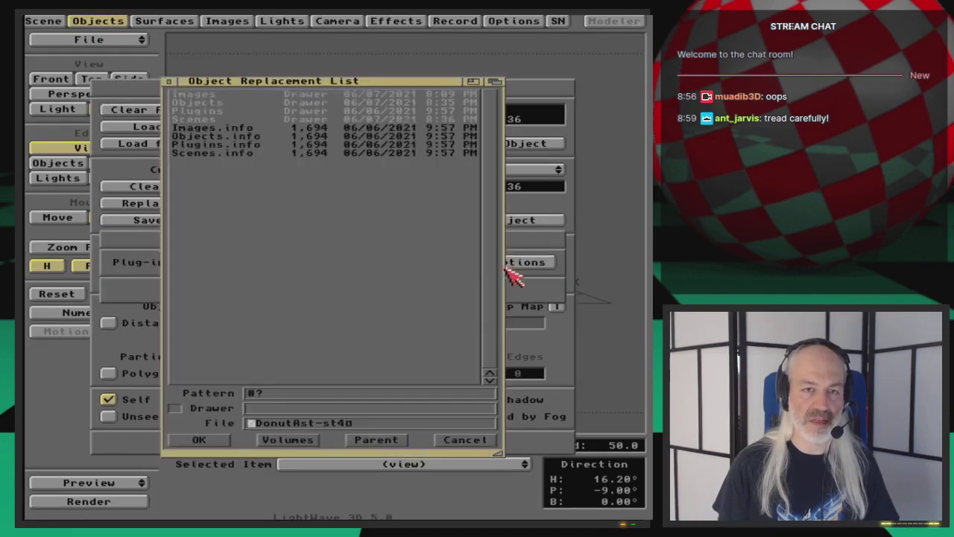
pyautogui.click(216, 102)
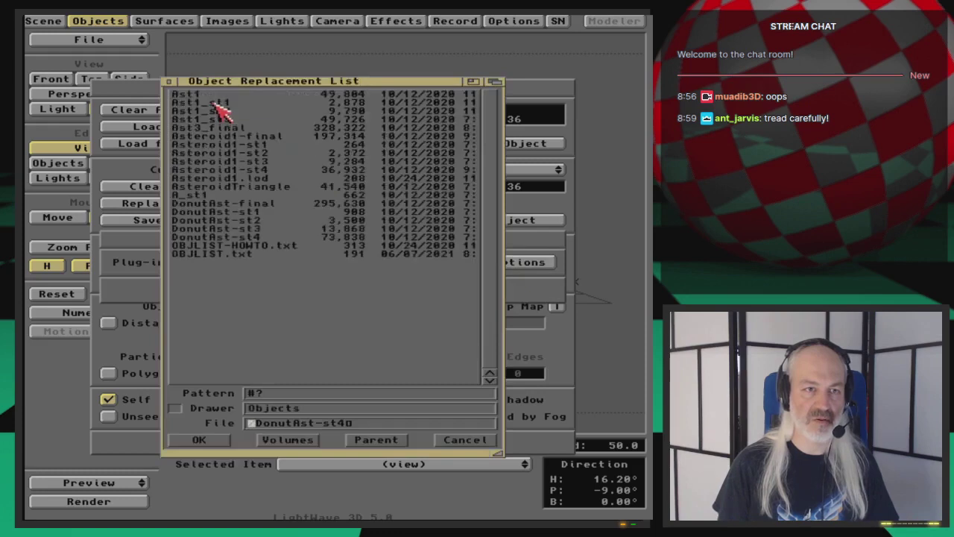
pyautogui.doubleClick(255, 255)
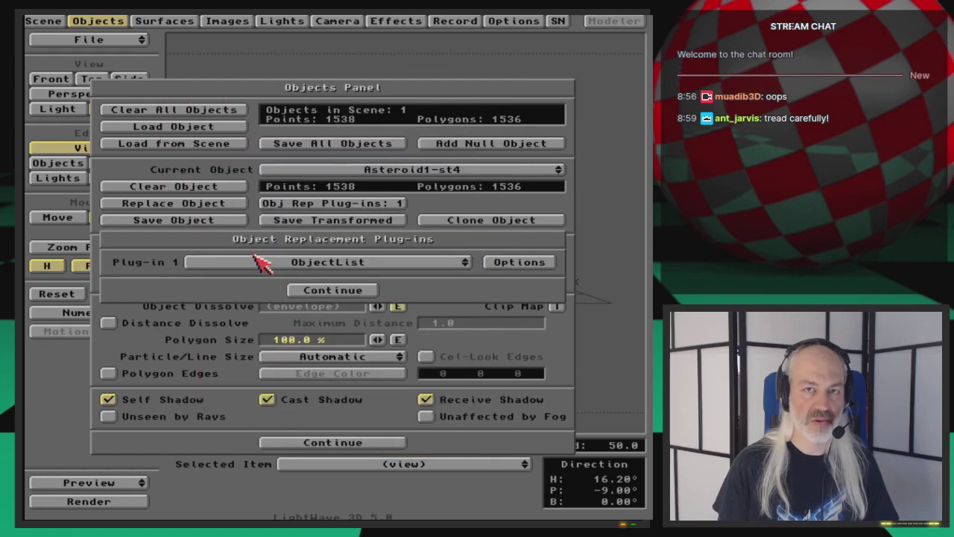
pyautogui.click(333, 290)
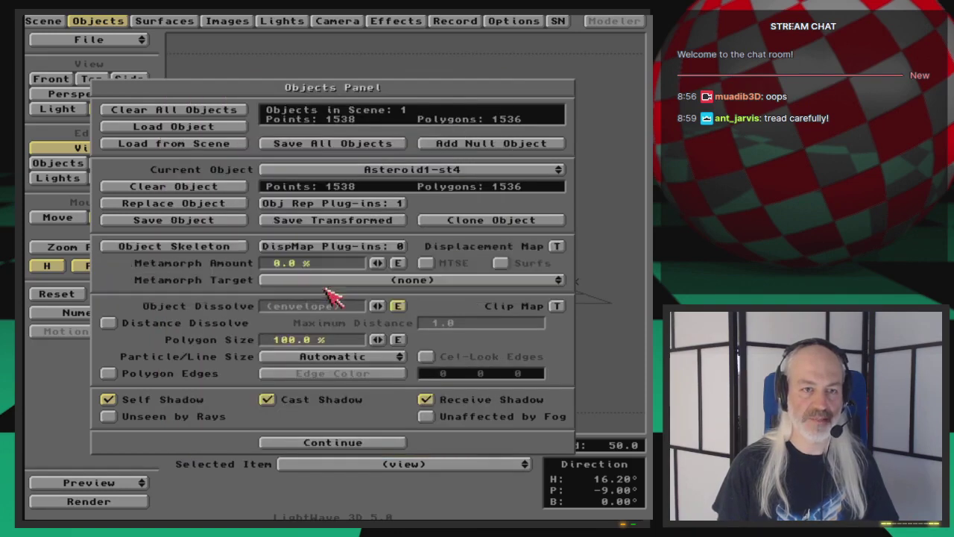
pyautogui.click(101, 24)
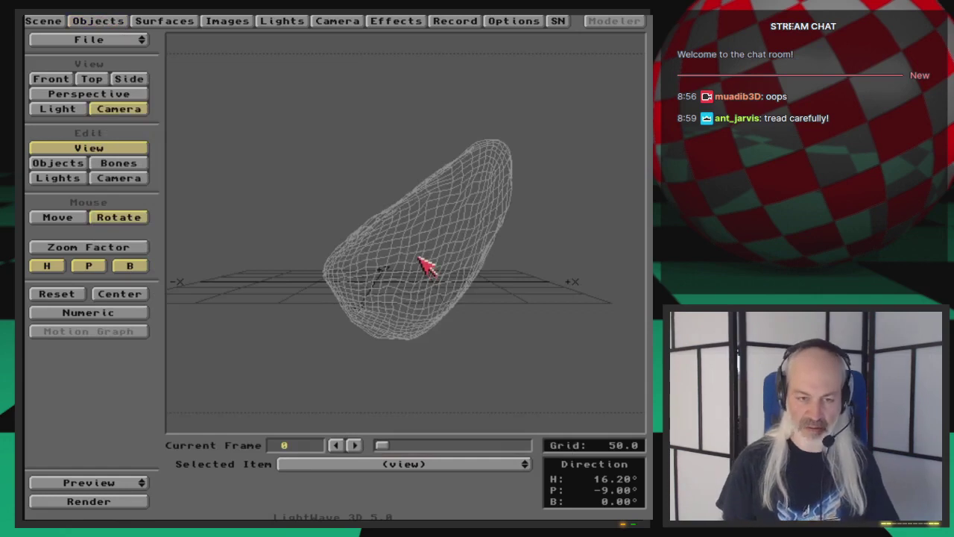
# Test-render frames 0 to 2 one at a time to check the edited replacement list, and leave the render display.
pyautogui.press('F9')
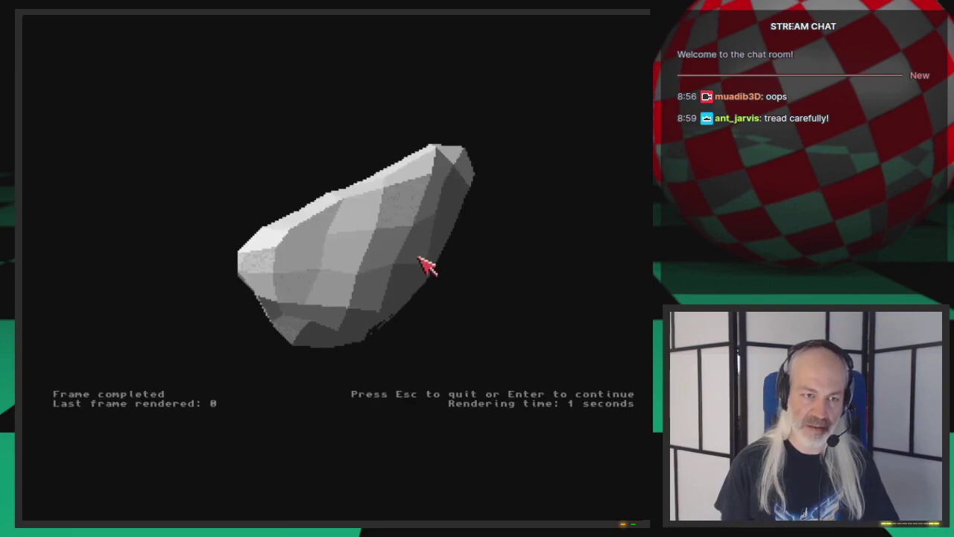
pyautogui.press('Return')
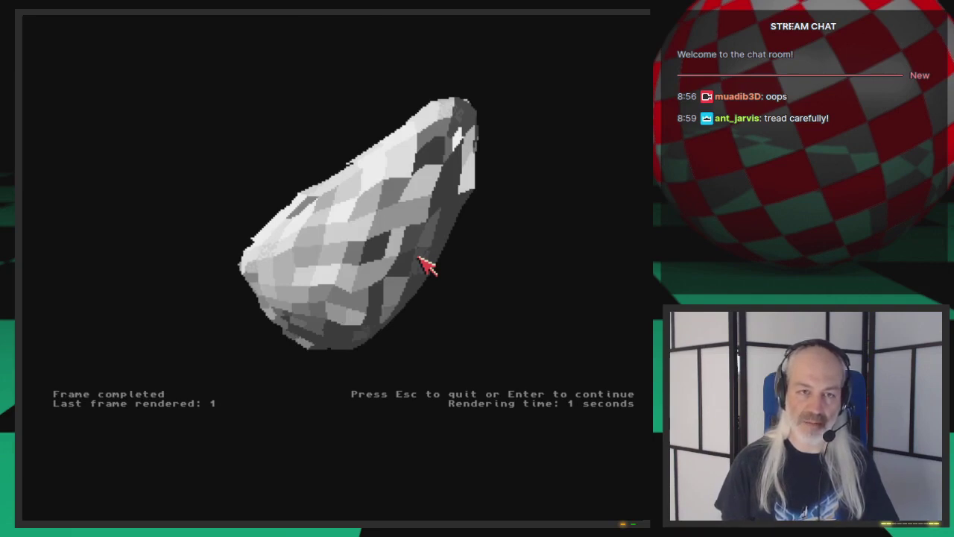
pyautogui.press('Return')
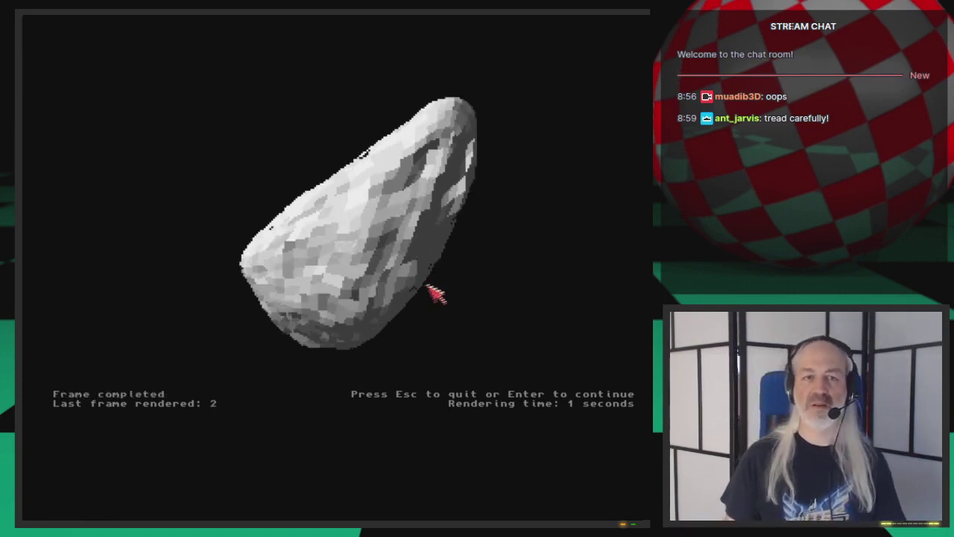
pyautogui.press('Escape')
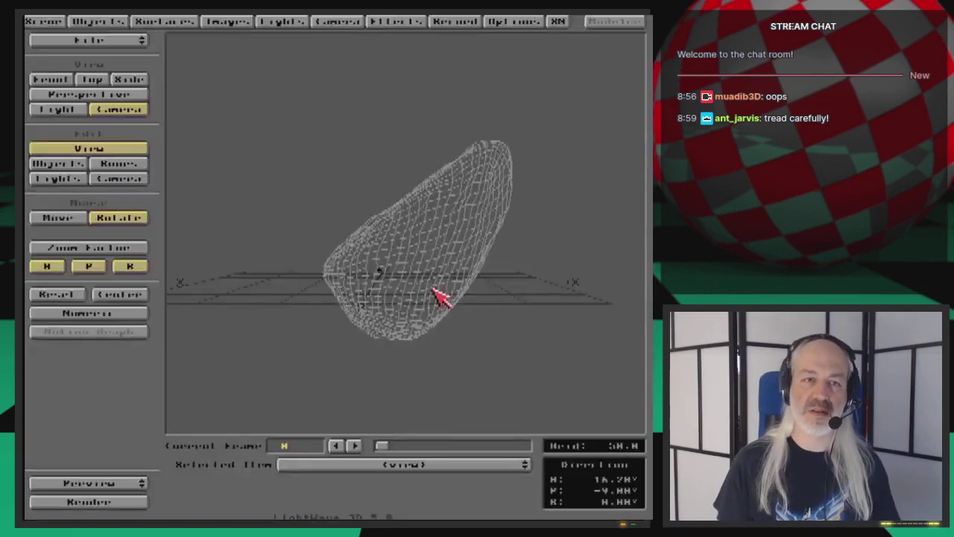
# Load the Asteroids2 scene from 3D:webcast/Ep.50/Scenes.
pyautogui.click(140, 41)
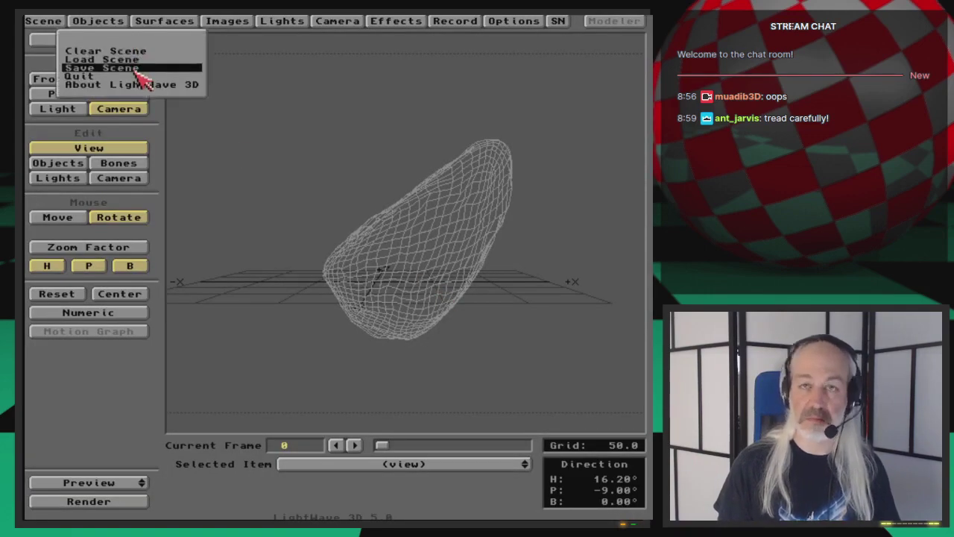
pyautogui.click(135, 59)
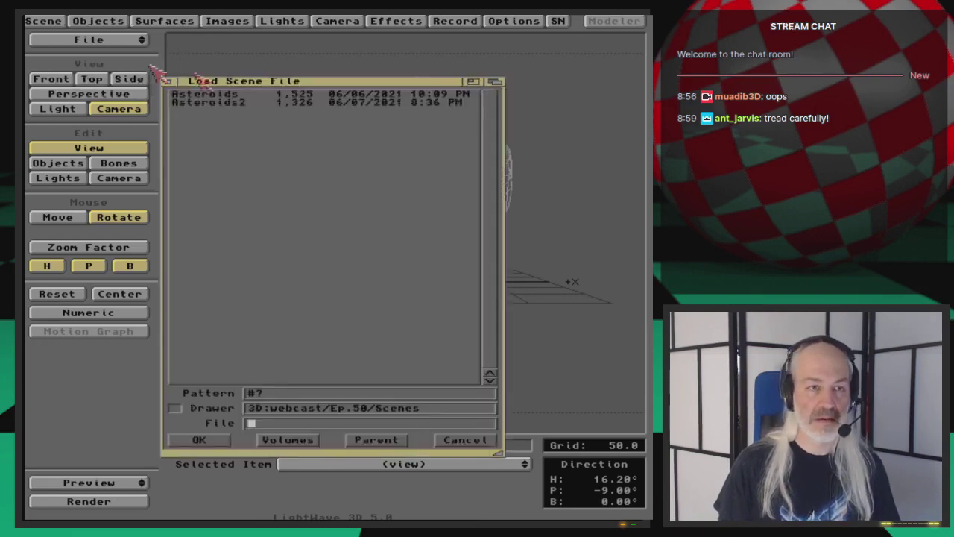
pyautogui.doubleClick(240, 103)
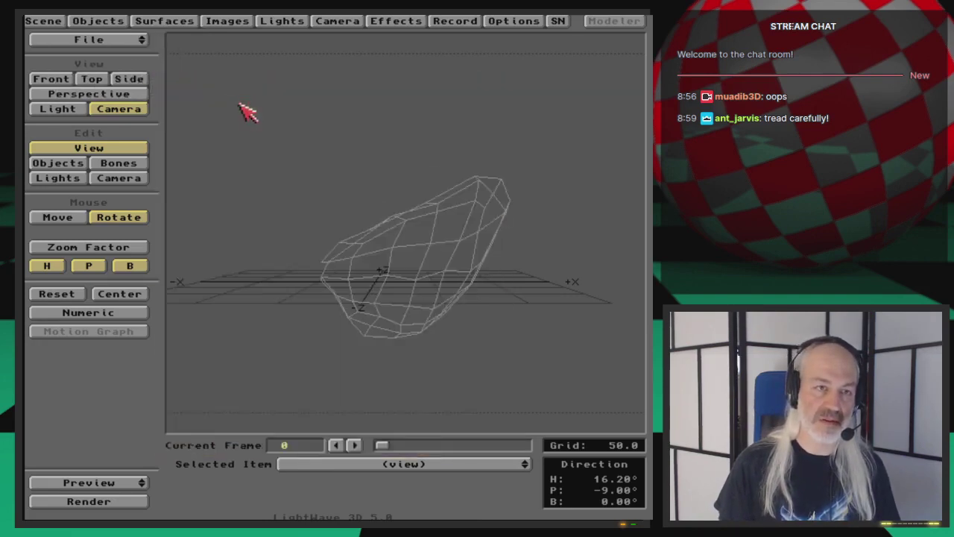
# Test-render the reloaded scene through frame 3 to check the object replacement, and leave the render display.
pyautogui.click(112, 20)
pyautogui.click(110, 21)
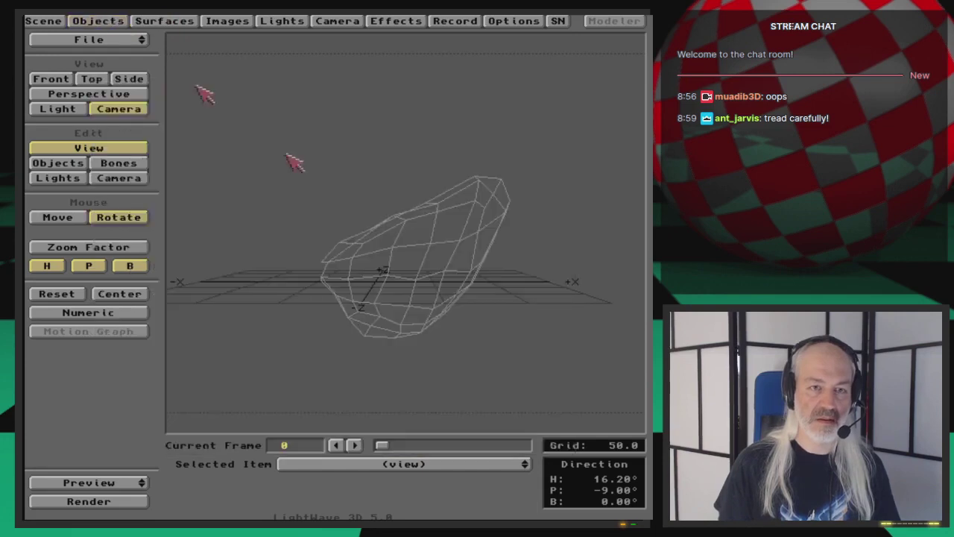
pyautogui.press('F9')
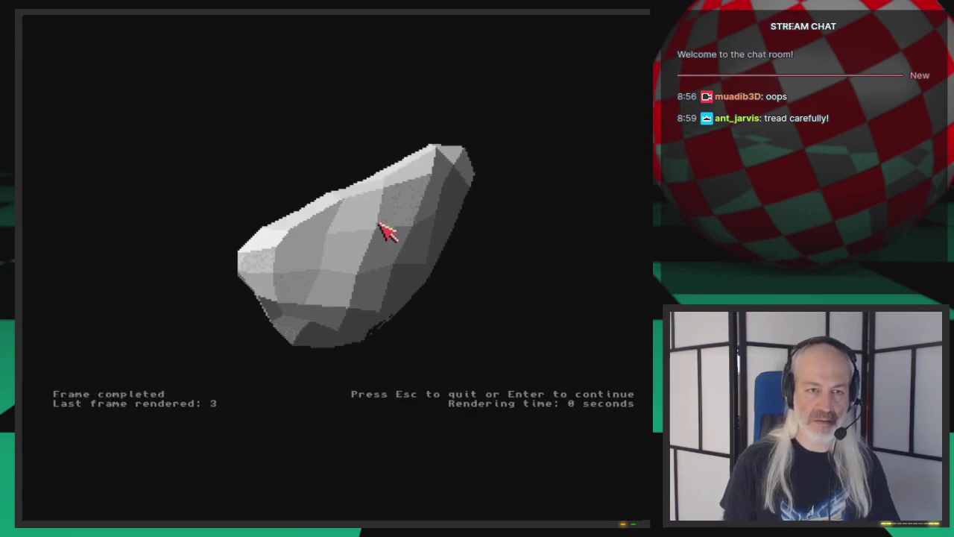
pyautogui.press('Escape')
# Assign Objects/OBJLIST.txt as the replacement list in the options of Asteroid1-st2's ObjectList plug-in.
pyautogui.click(93, 22)
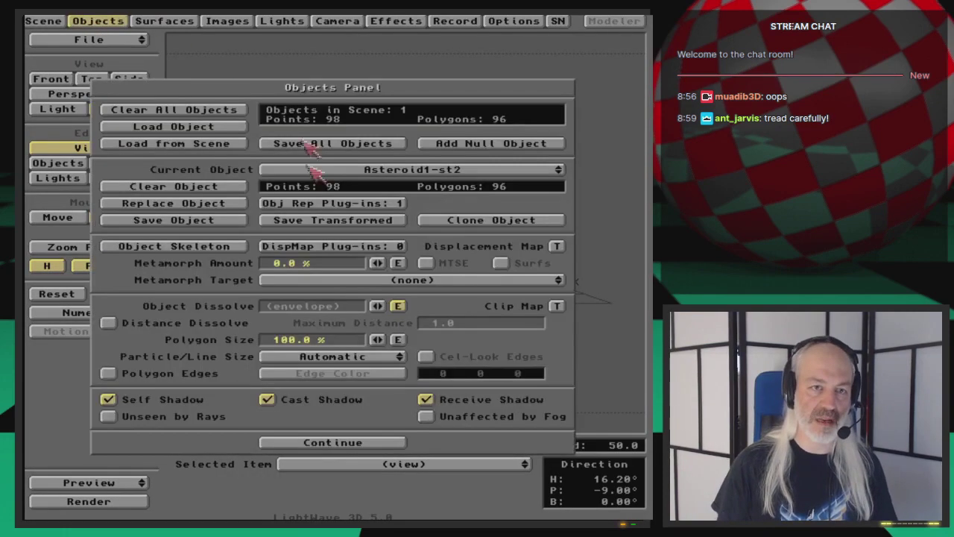
pyautogui.click(388, 209)
pyautogui.click(513, 262)
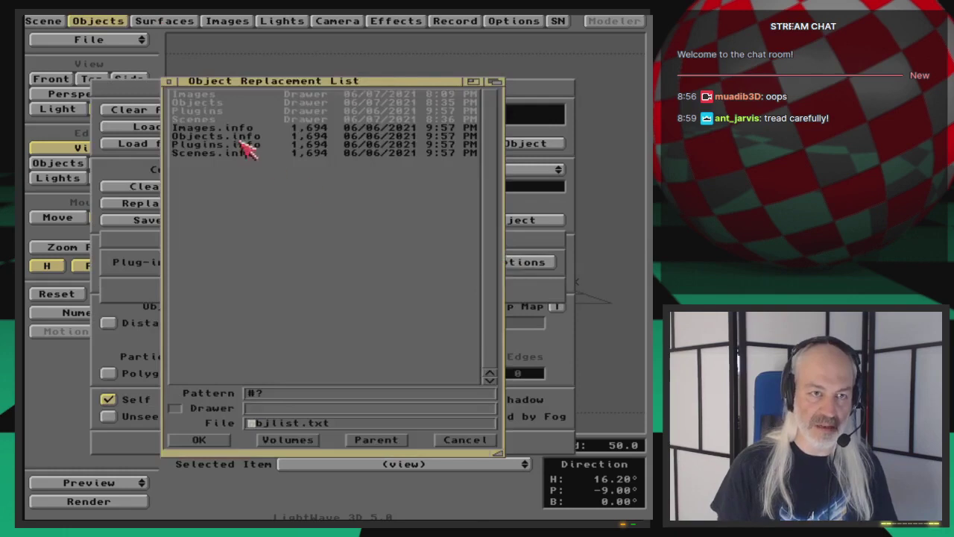
pyautogui.click(220, 104)
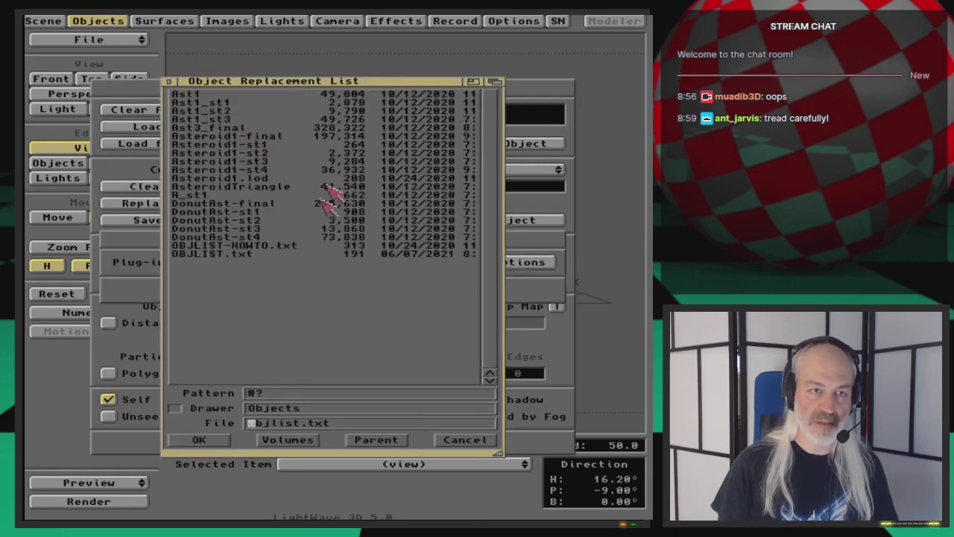
pyautogui.doubleClick(251, 254)
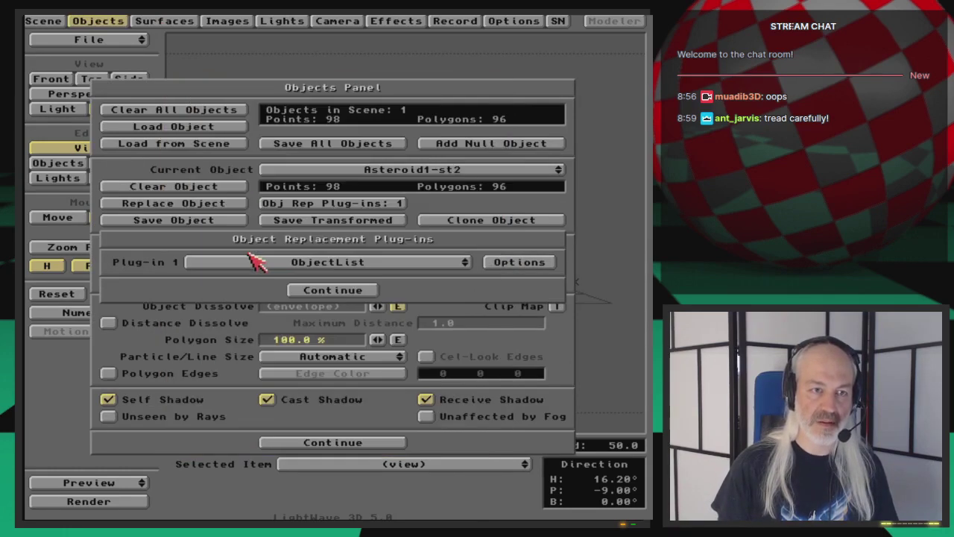
pyautogui.click(333, 290)
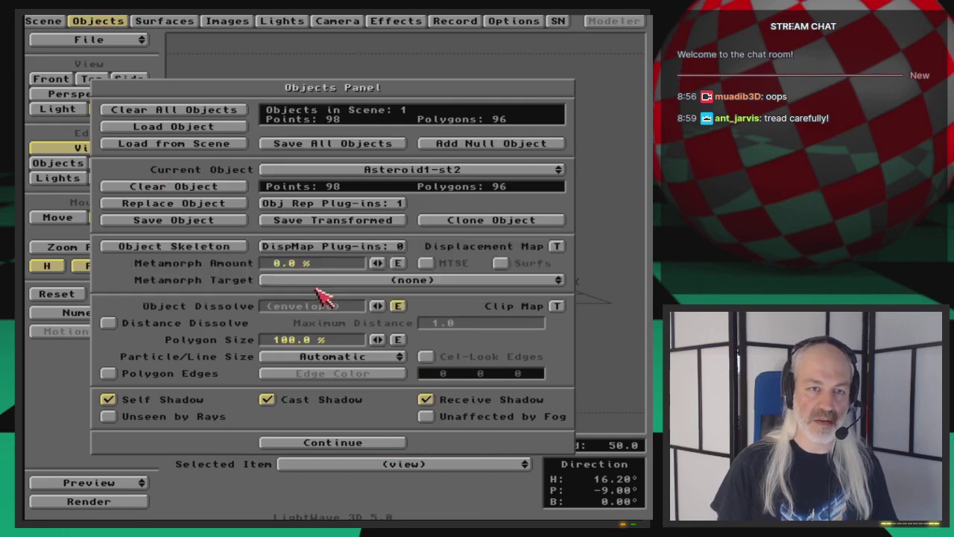
# Test-render the scene frame by frame through frame 4 to check the reassigned replacement list, and leave the render display.
pyautogui.press('F9')
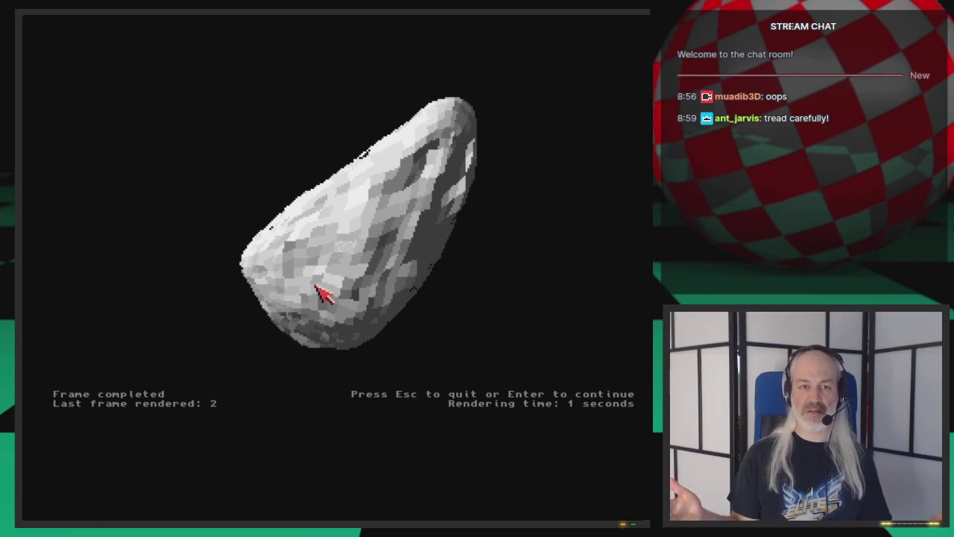
pyautogui.press('Return')
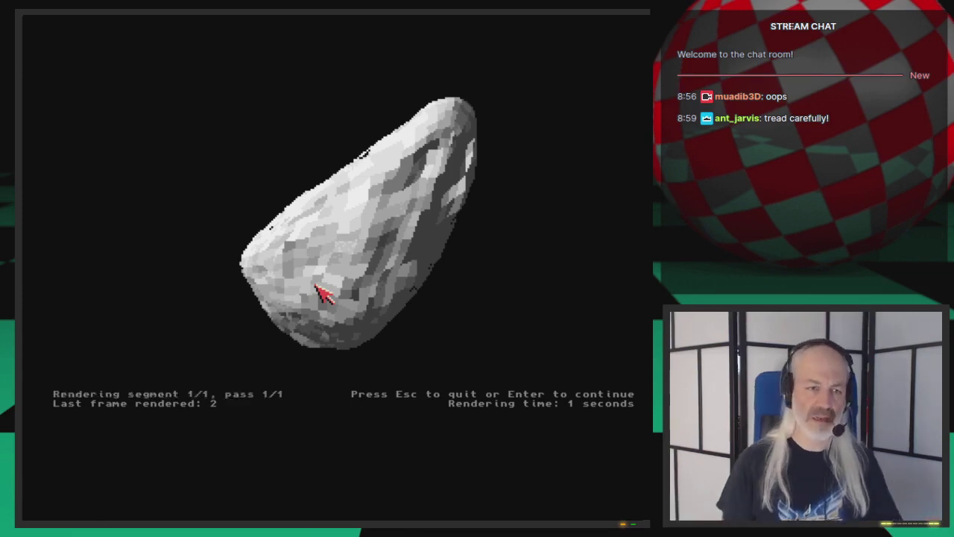
pyautogui.press('Return')
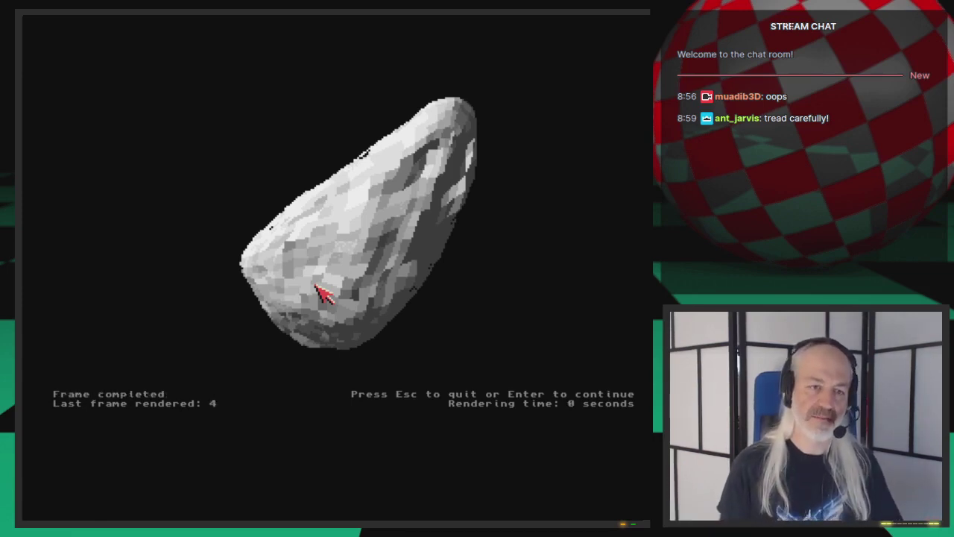
pyautogui.press('Escape')
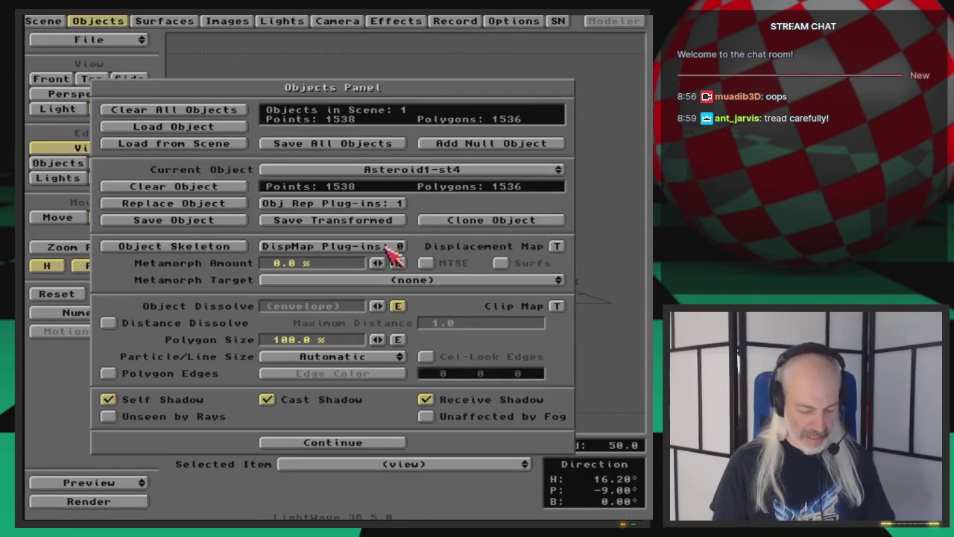
# View the stored OBJLIST.txt from 3d:Webcast/Ep.50/Objects in Directory Opus and compare it with the copy open in EditPad.
pyautogui.press('super+m')
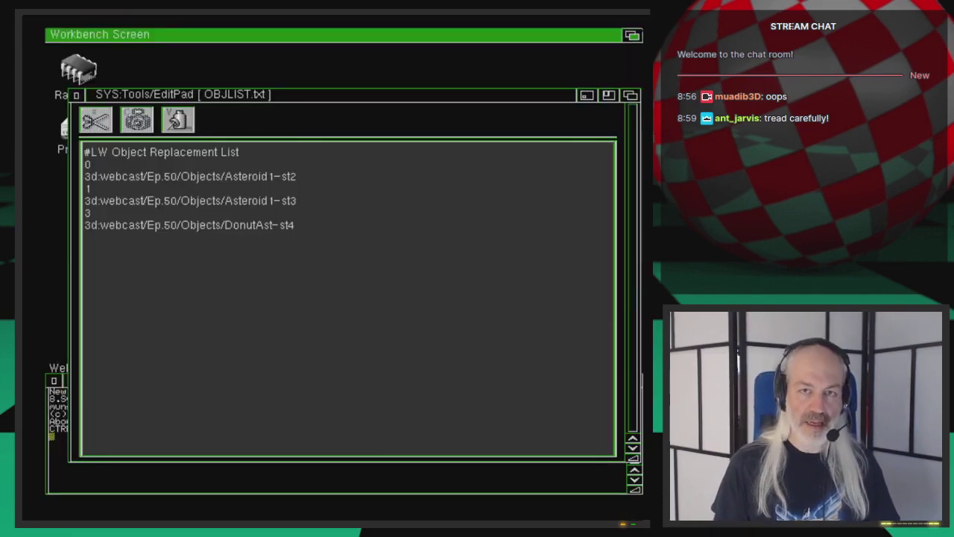
pyautogui.press('super+m')
pyautogui.click(480, 182)
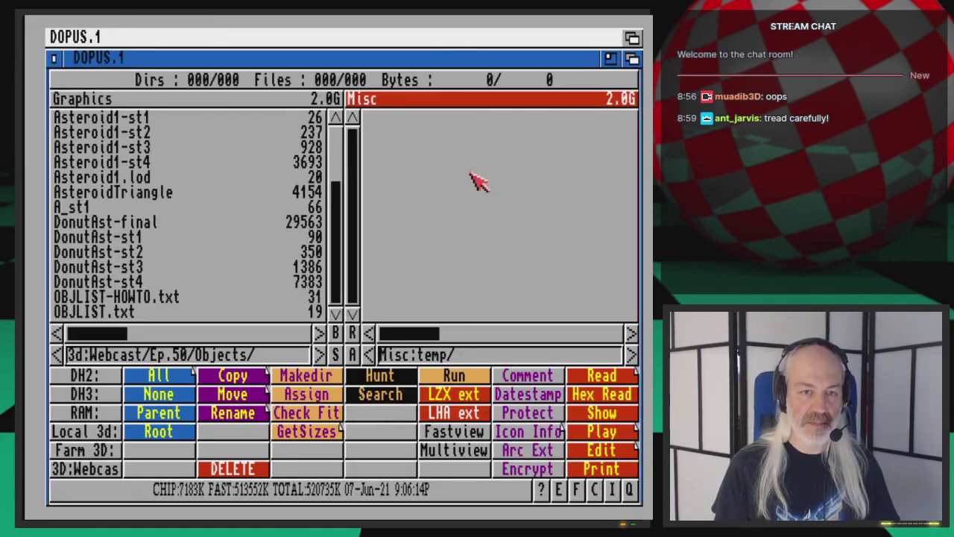
pyautogui.doubleClick(162, 314)
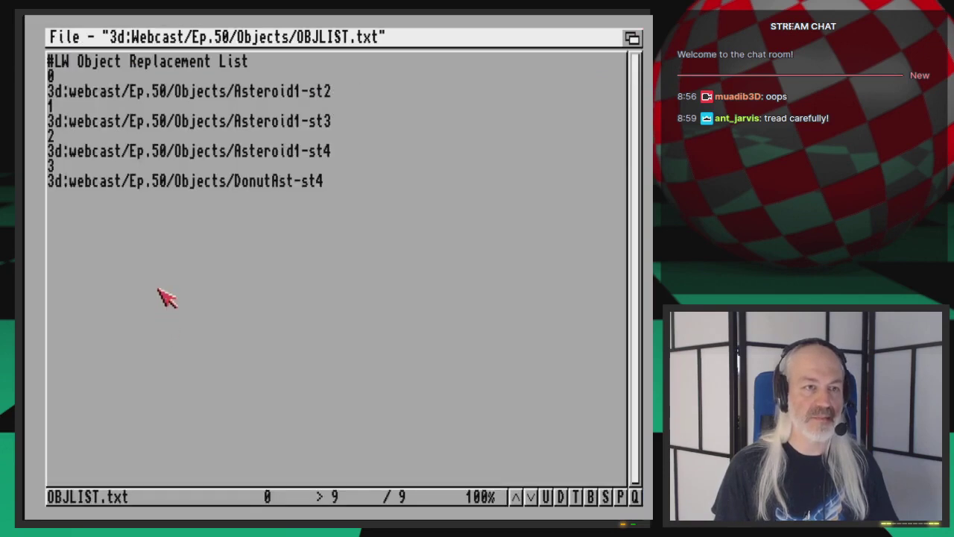
pyautogui.press('Escape')
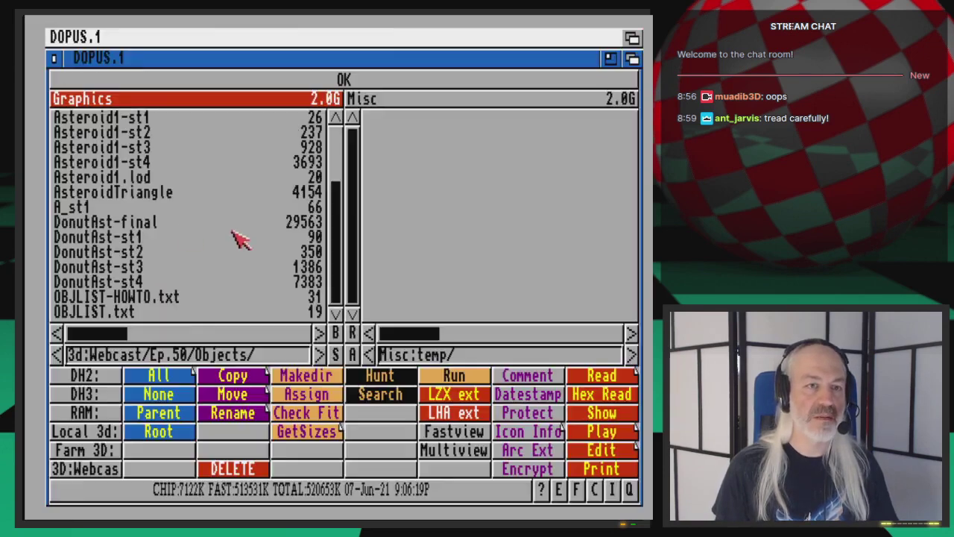
pyautogui.doubleClick(190, 316)
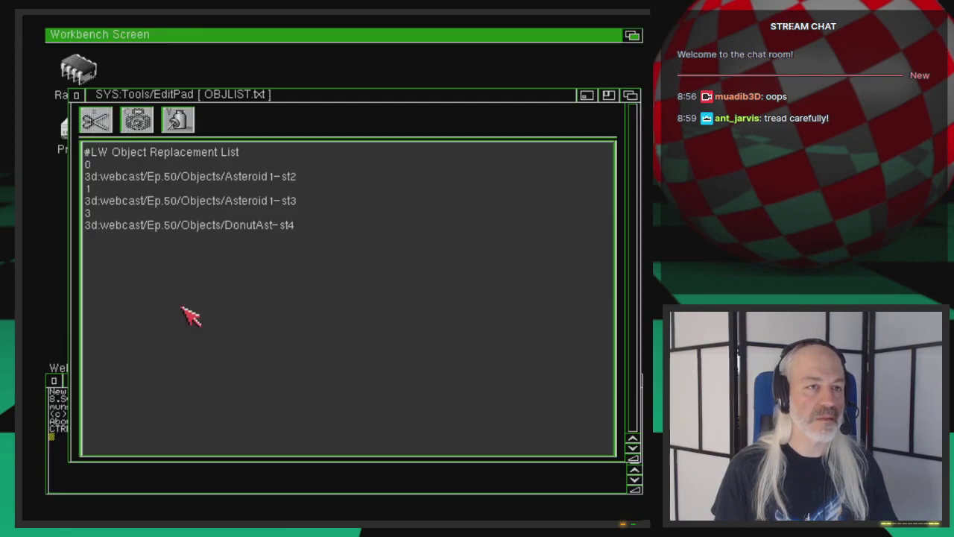
pyautogui.moveTo(89, 116); pyautogui.dragTo(58, 37, button='right')
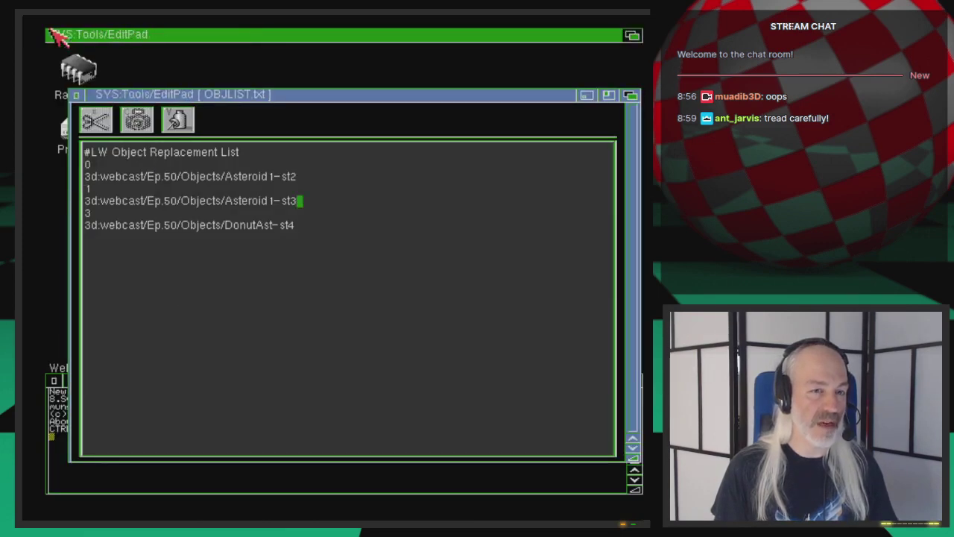
pyautogui.click(76, 95)
# Switch to LightWave, close the objects settings and clear the loaded scene.
pyautogui.press('super+m')
pyautogui.click(126, 21)
pyautogui.moveTo(124, 39)
pyautogui.mouseDown()
pyautogui.moveTo(121, 54)
pyautogui.moveTo(111, 43)
pyautogui.mouseUp()
pyautogui.click(237, 288)
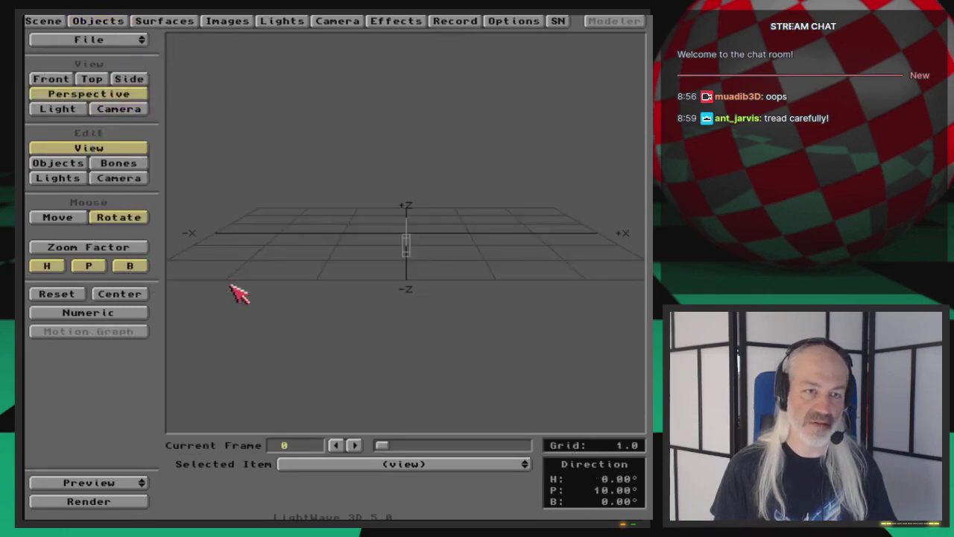
# Switch to EditPad and save the edited replacement list over OBJLIST.txt in 3d:Webcast/Ep.50/Objects.
pyautogui.press('super+m')
pyautogui.click(119, 95)
pyautogui.moveTo(97, 84); pyautogui.dragTo(81, 111, button='right')
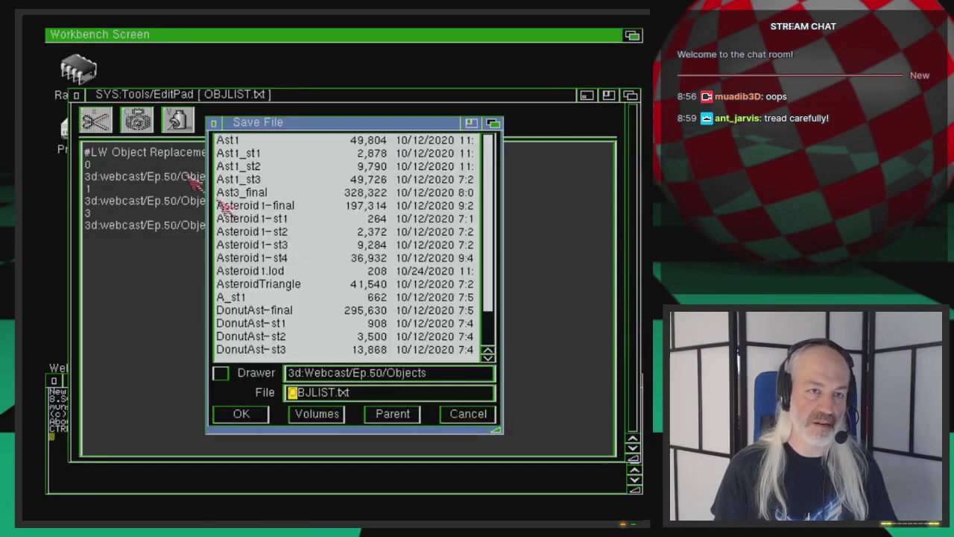
pyautogui.scroll(-1, 420, 273)
pyautogui.click(309, 350)
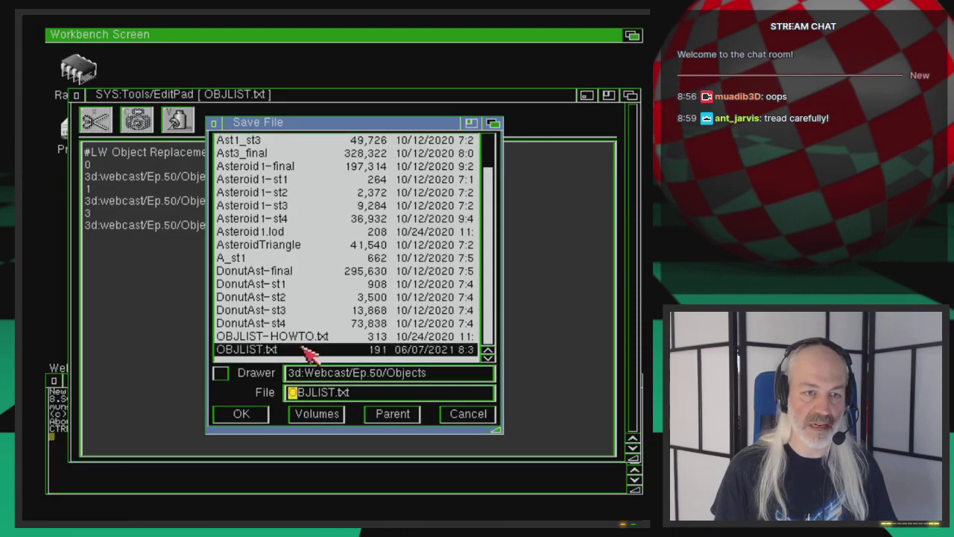
pyautogui.click(249, 415)
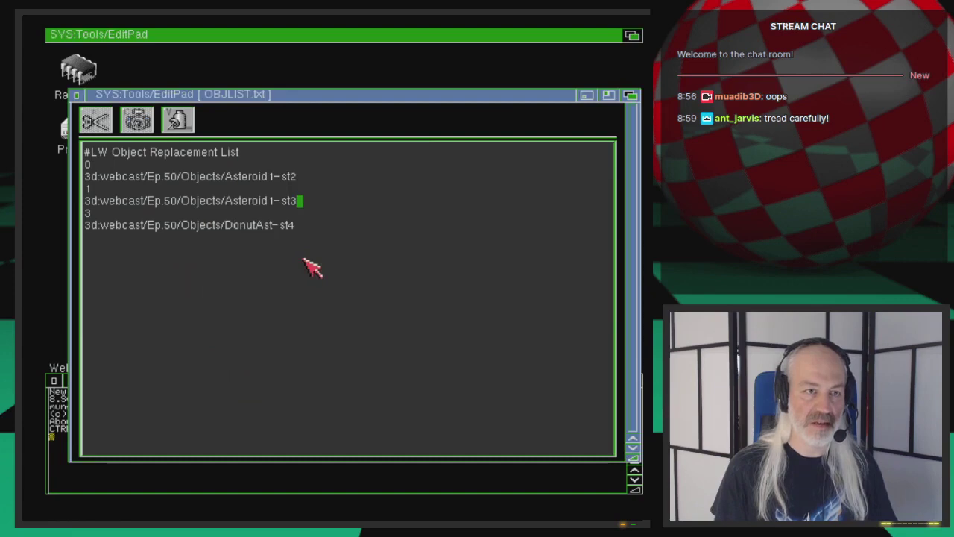
# Switch to Directory Opus and read the newly saved OBJLIST.txt to check its frame and object entries.
pyautogui.press('super+m')
pyautogui.press('super+m')
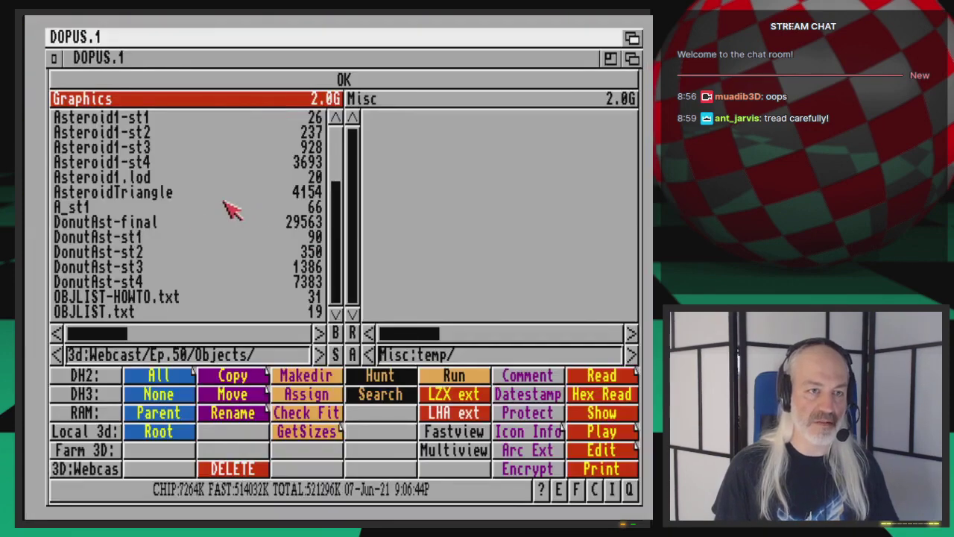
pyautogui.doubleClick(166, 313)
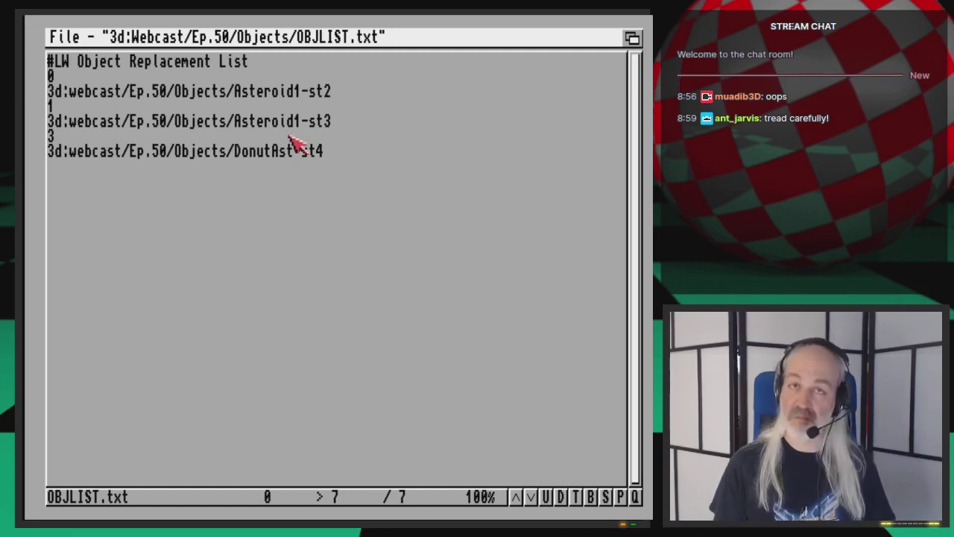
pyautogui.press('Escape')
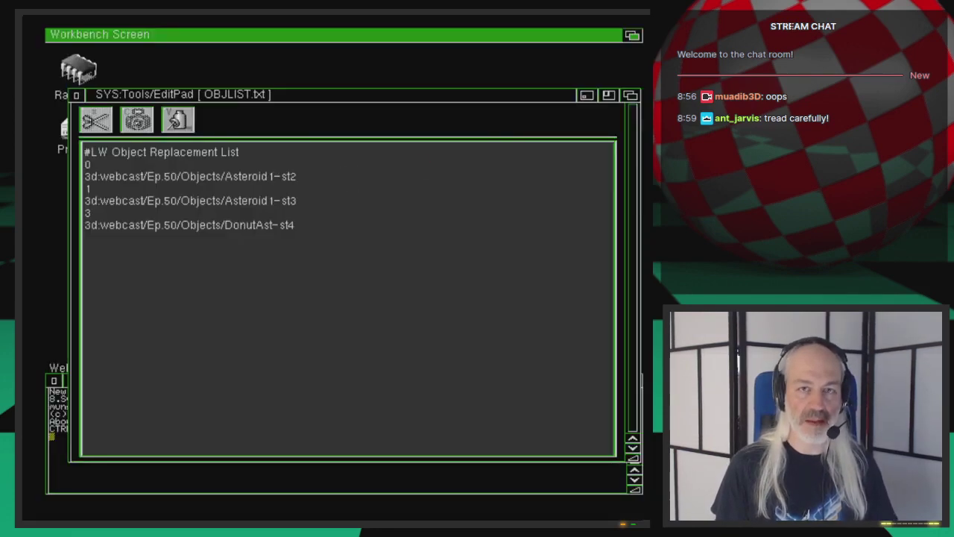
# Switch to LightWave and load the Asteroids2 scene from 3D:webcast/Ep.50/Scenes.
pyautogui.press('super+m')
pyautogui.click(112, 22)
pyautogui.click(112, 22)
pyautogui.moveTo(112, 40); pyautogui.dragTo(119, 47)
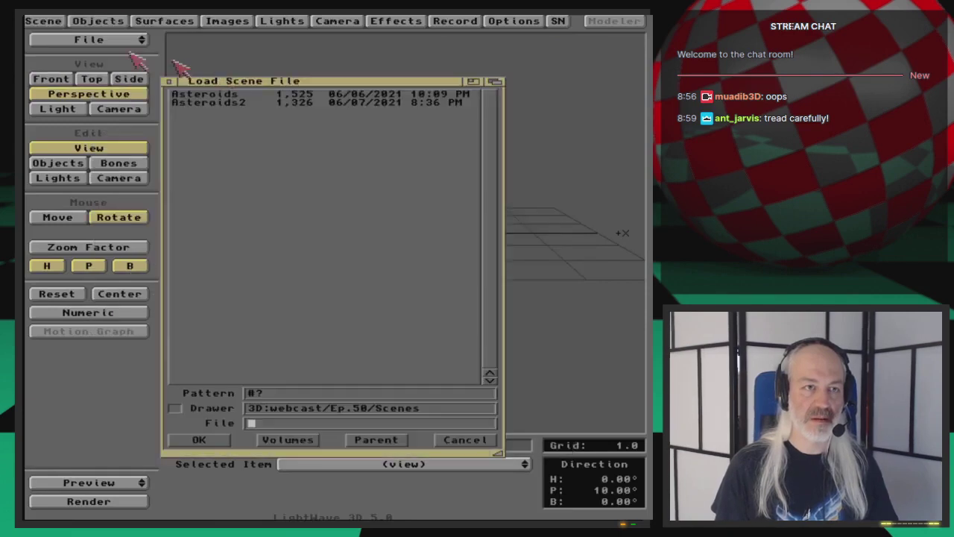
pyautogui.doubleClick(238, 102)
# Check Asteroid1-st2's object replacement plug-in, test-render the scene and leave the render display.
pyautogui.click(122, 21)
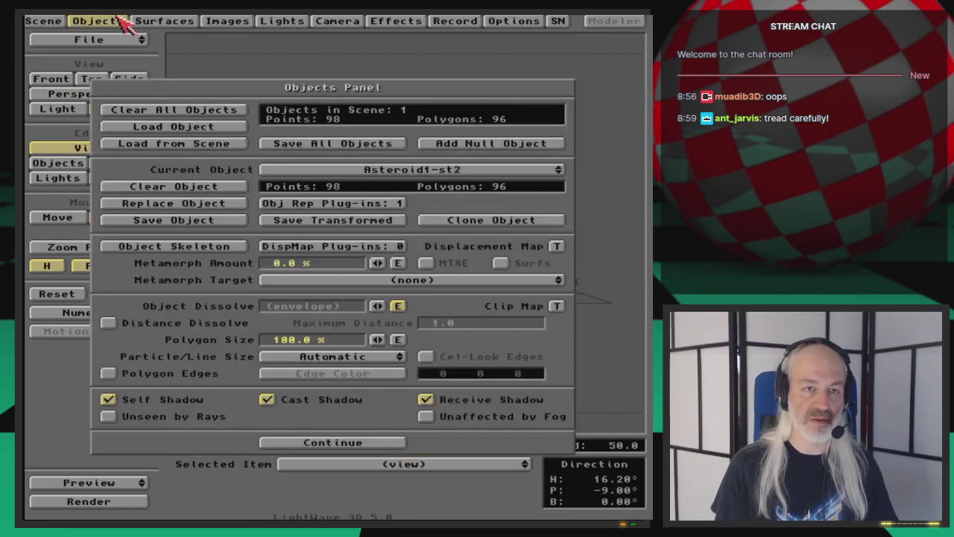
pyautogui.click(370, 203)
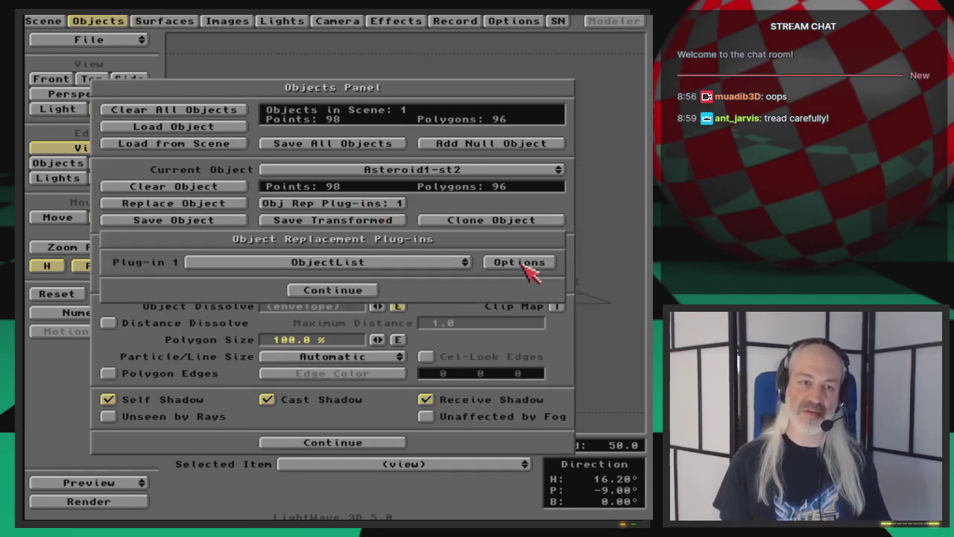
pyautogui.click(358, 292)
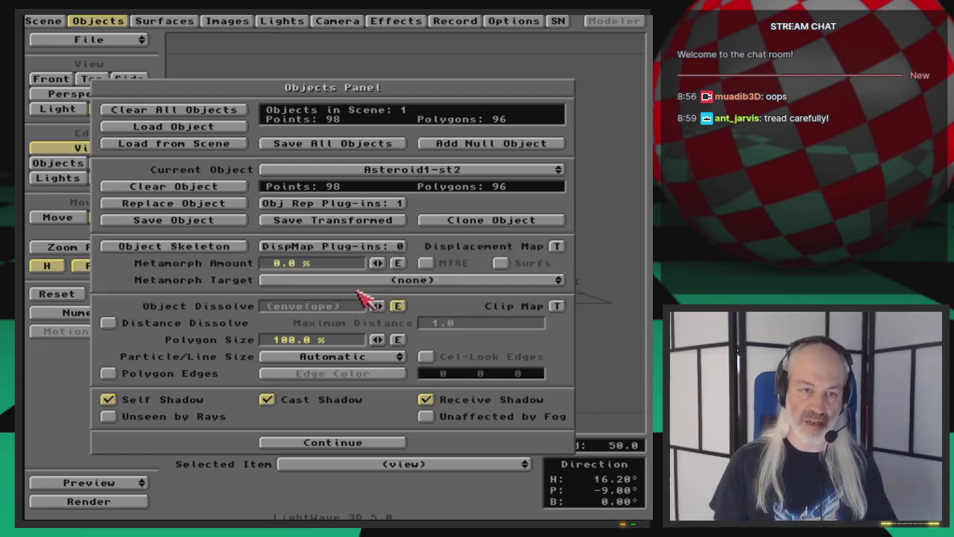
pyautogui.press('F9')
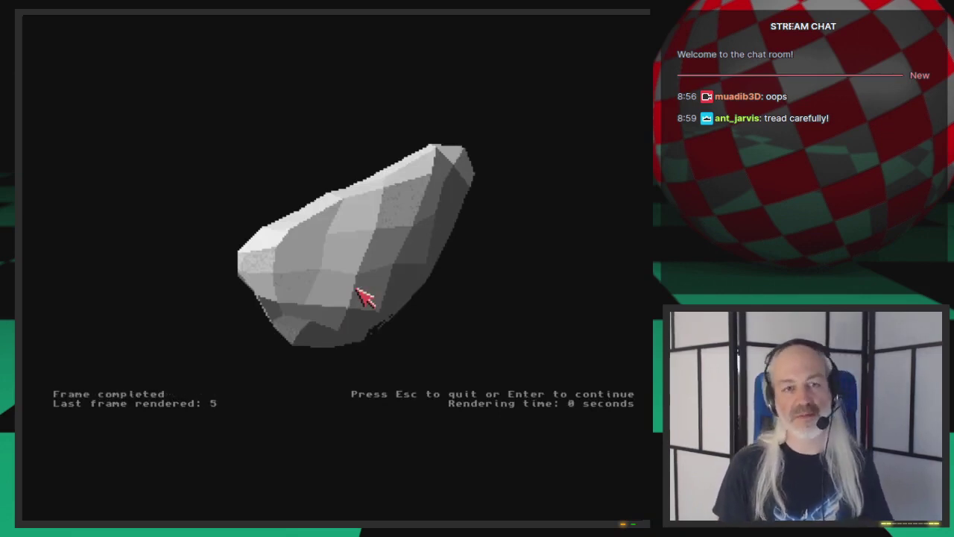
pyautogui.press('Escape')
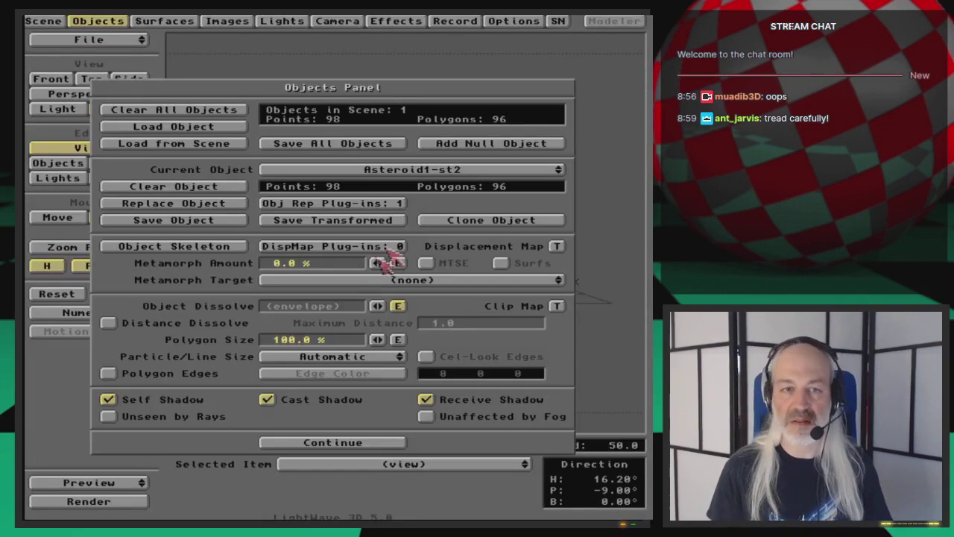
# Reassign the saved Objects/OBJLIST.txt as the replacement list of Asteroid1-st2's ObjectList plug-in.
pyautogui.click(378, 203)
pyautogui.click(522, 263)
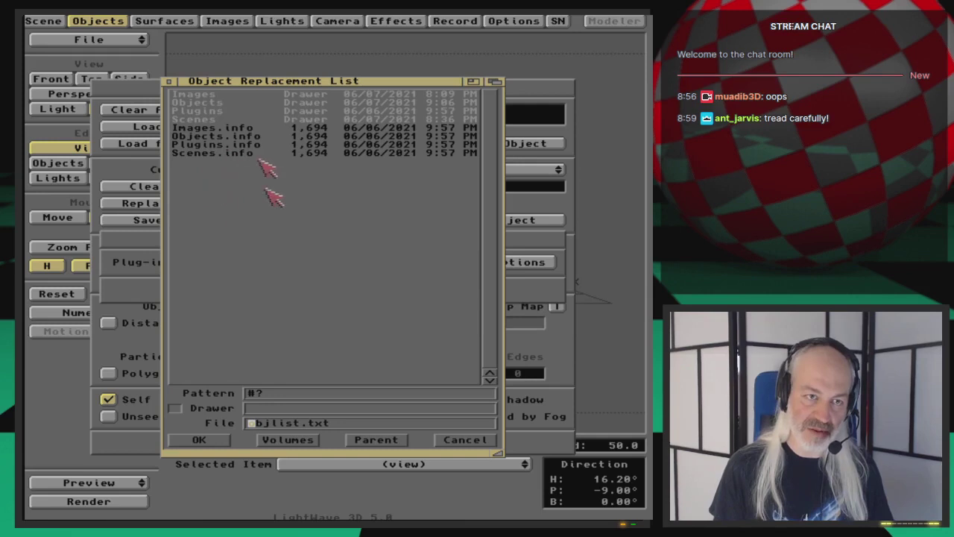
pyautogui.click(216, 102)
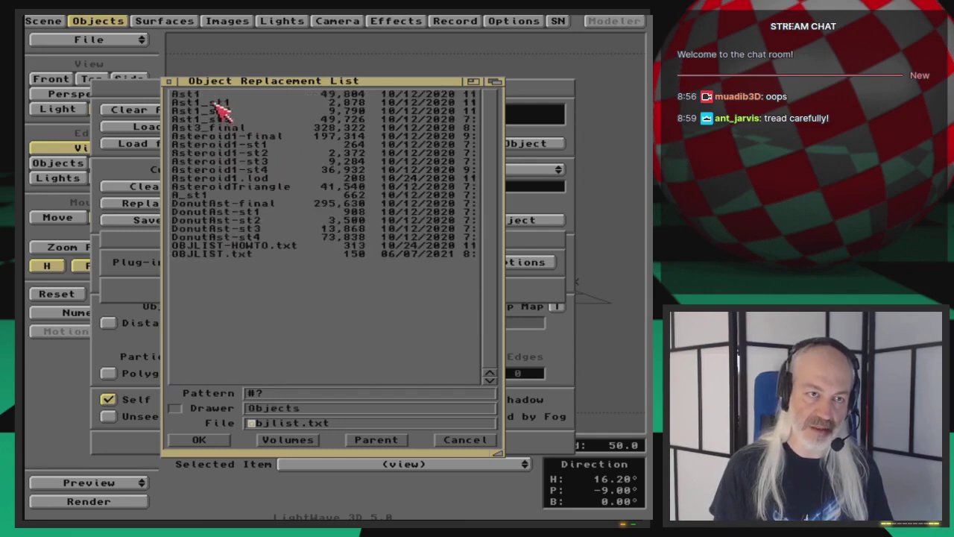
pyautogui.doubleClick(244, 257)
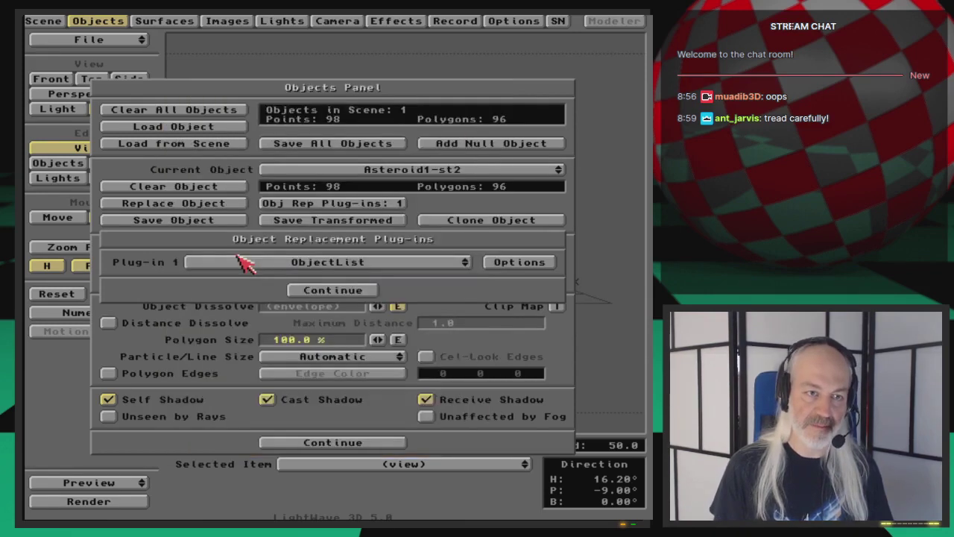
pyautogui.click(314, 290)
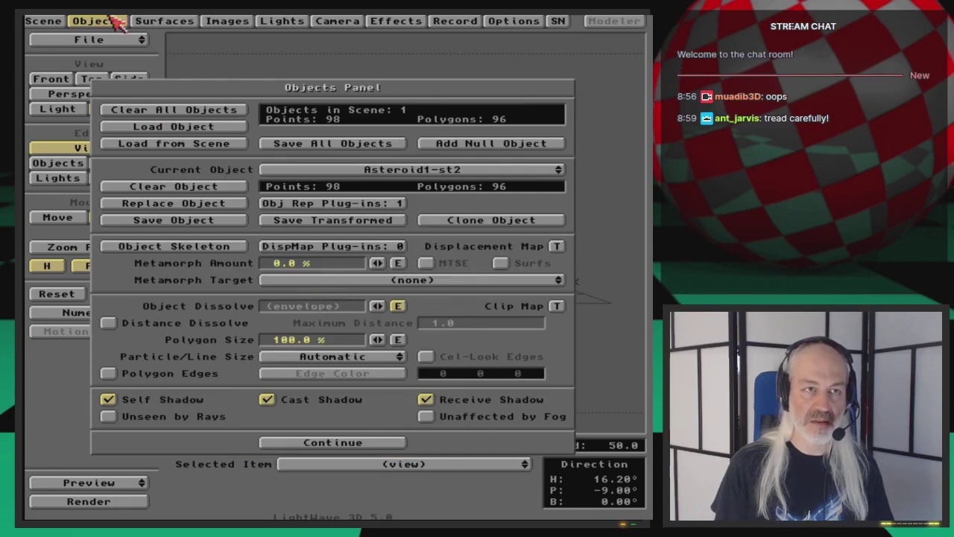
# Show the layout in the Front view, test-render the object replacement through frame 3, and leave the render display.
pyautogui.click(112, 20)
pyautogui.press('1')
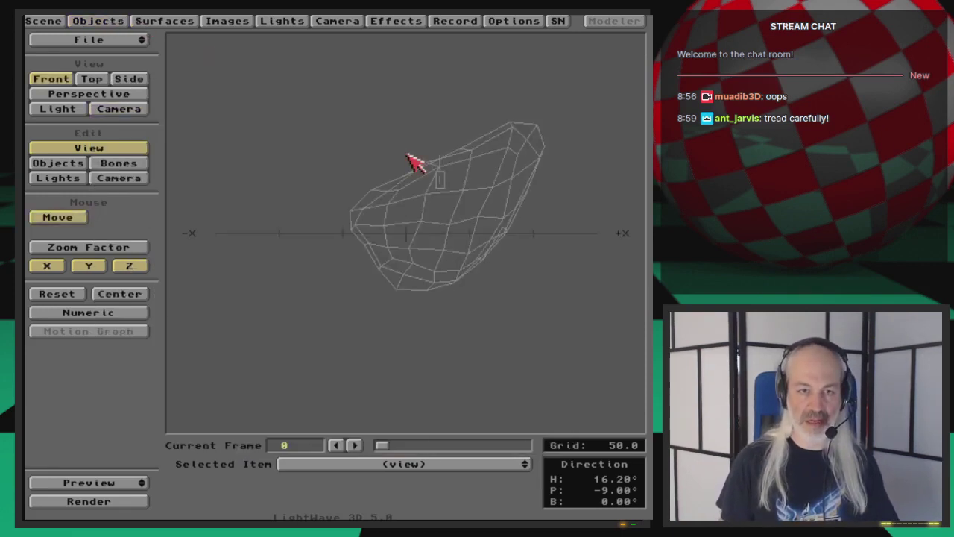
pyautogui.press('F9')
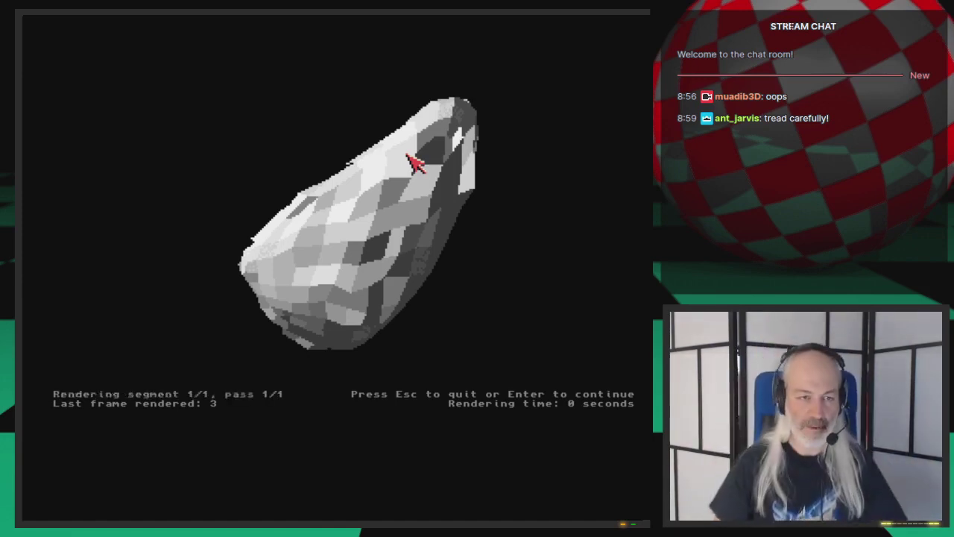
pyautogui.press('Escape')
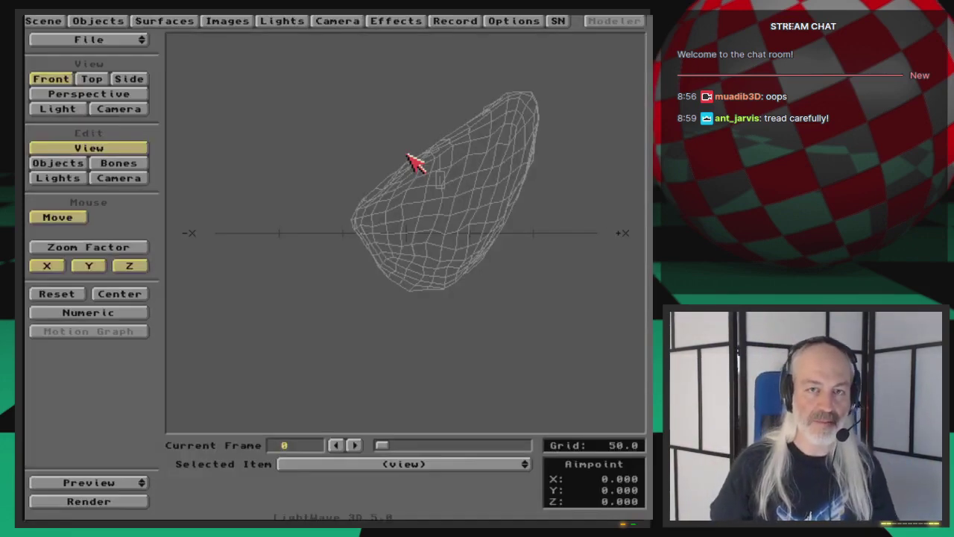
# Review OBJLIST.txt again in Directory Opus's text viewer, and close its EditPad window on the Workbench.
pyautogui.press('super+m')
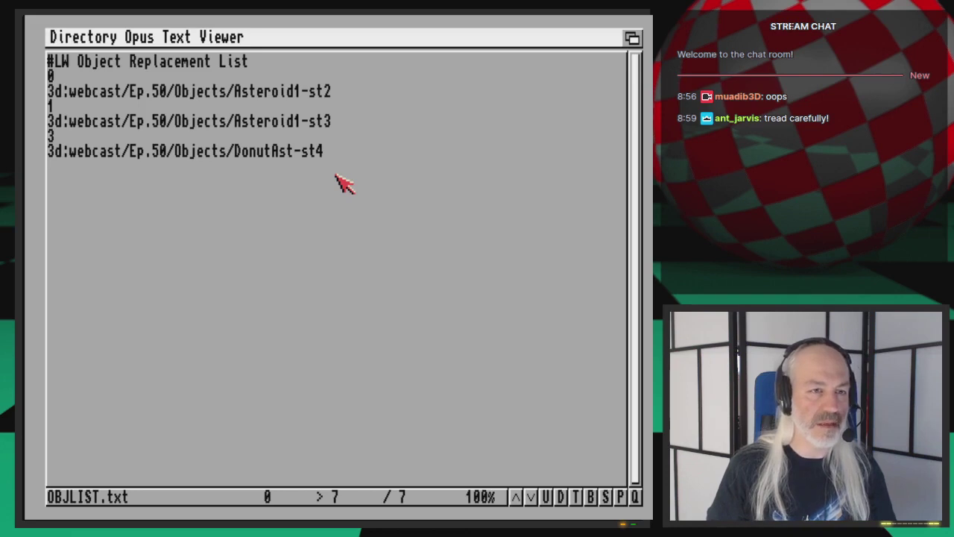
pyautogui.press('Escape')
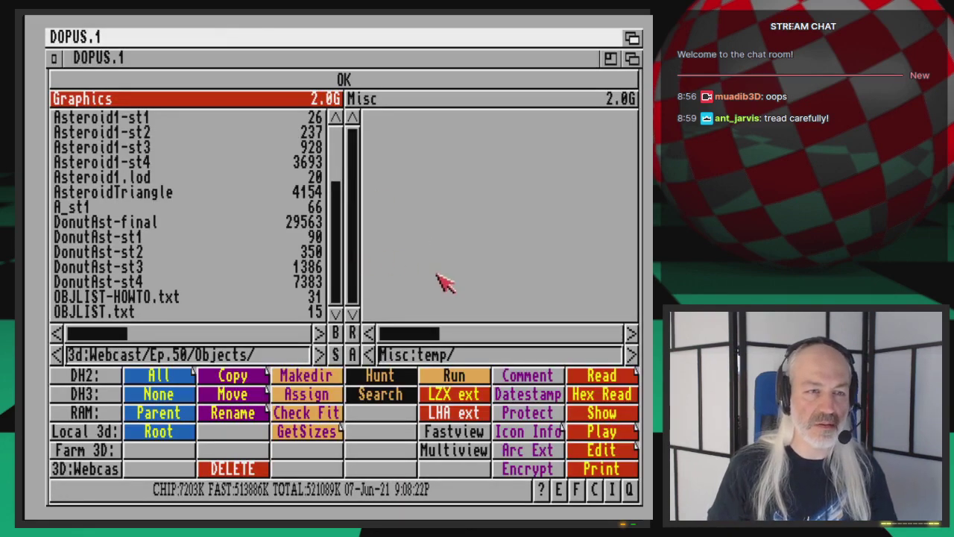
pyautogui.doubleClick(168, 314)
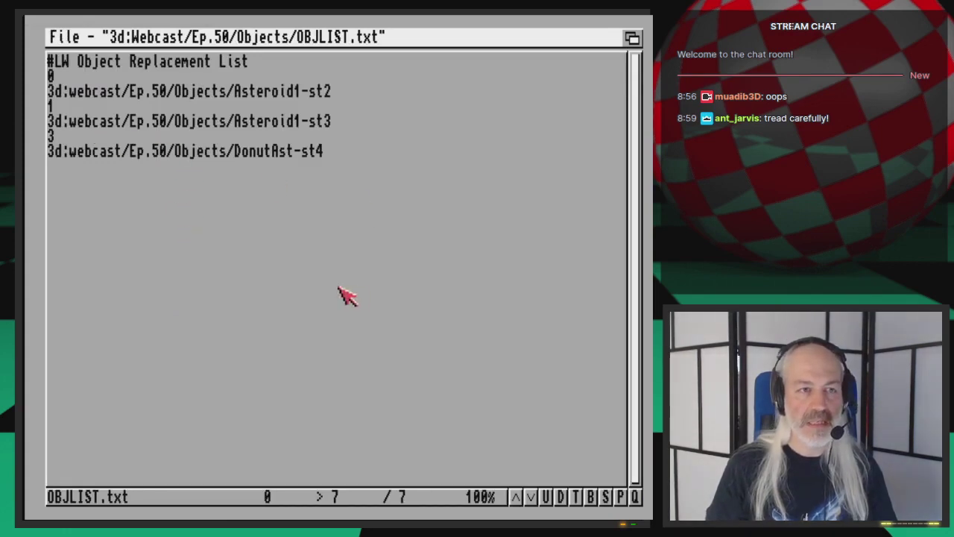
pyautogui.press('Escape')
pyautogui.press('super+m')
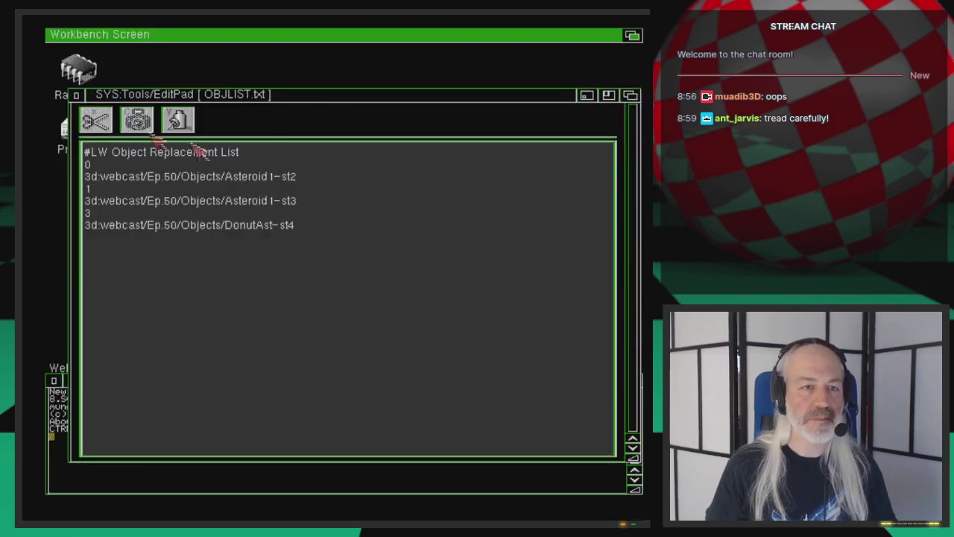
pyautogui.click(76, 95)
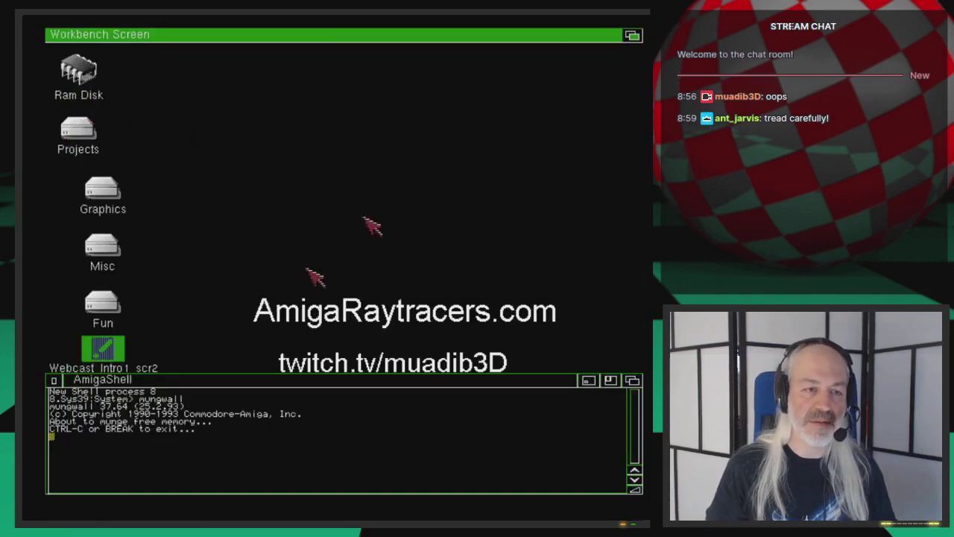
# Check the replacement list setting of Asteroid1-st3's ObjectList plug-in in LightWave, and switch back to Directory Opus.
pyautogui.press('super+m')
pyautogui.click(97, 21)
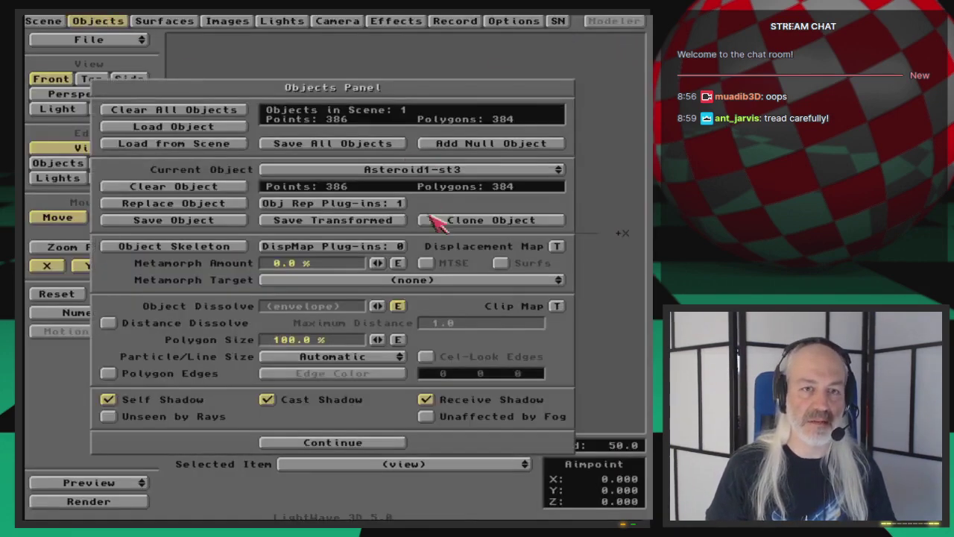
pyautogui.click(382, 205)
pyautogui.click(507, 262)
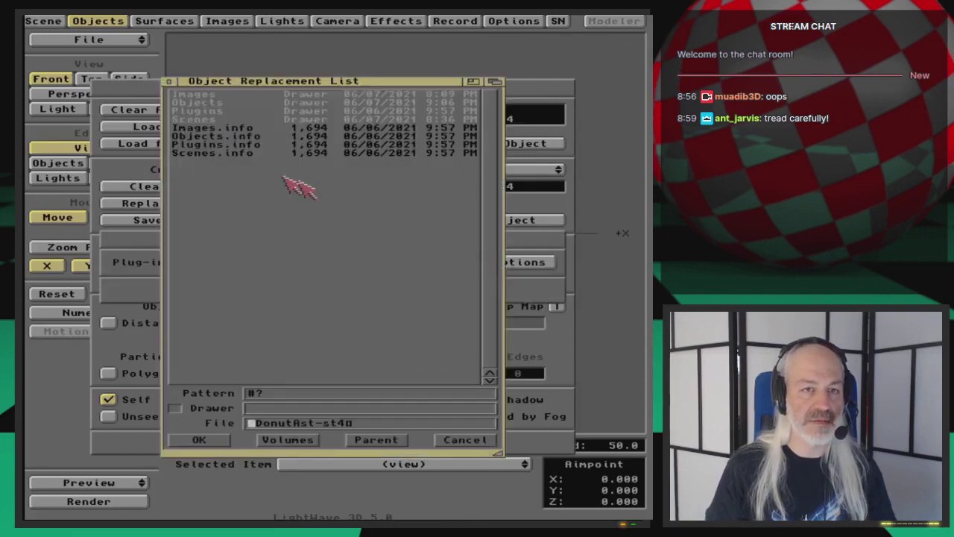
pyautogui.press('super+m')
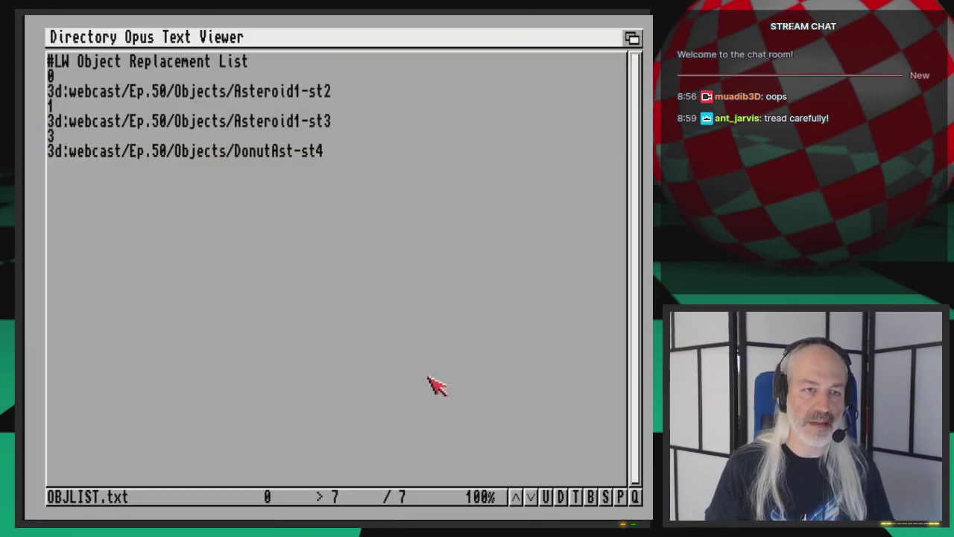
# Move OBJLIST.txt from 3d:Webcast/Ep.50/Objects/ up into 3d:Webcast/Ep.50/.
pyautogui.press('Escape')
pyautogui.click(156, 311)
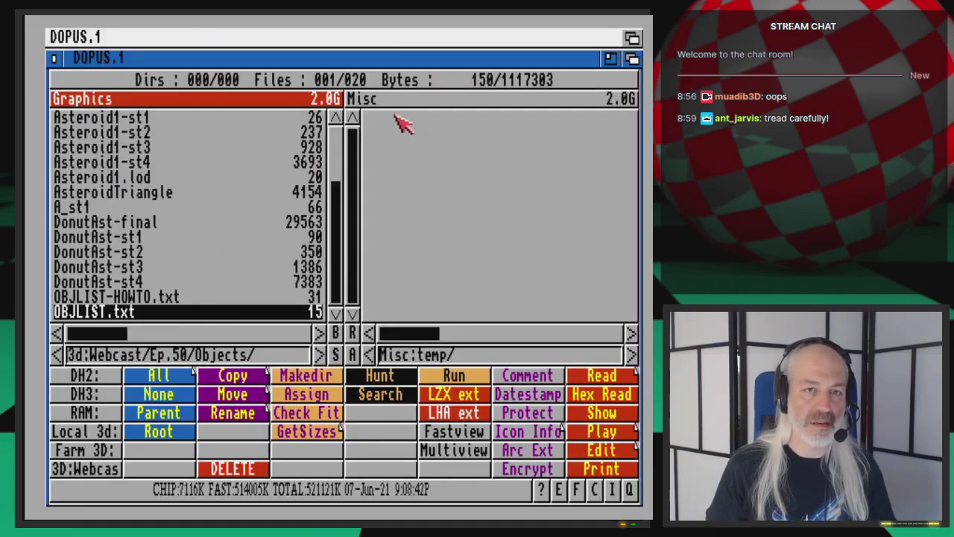
pyautogui.click(367, 100)
pyautogui.click(276, 107)
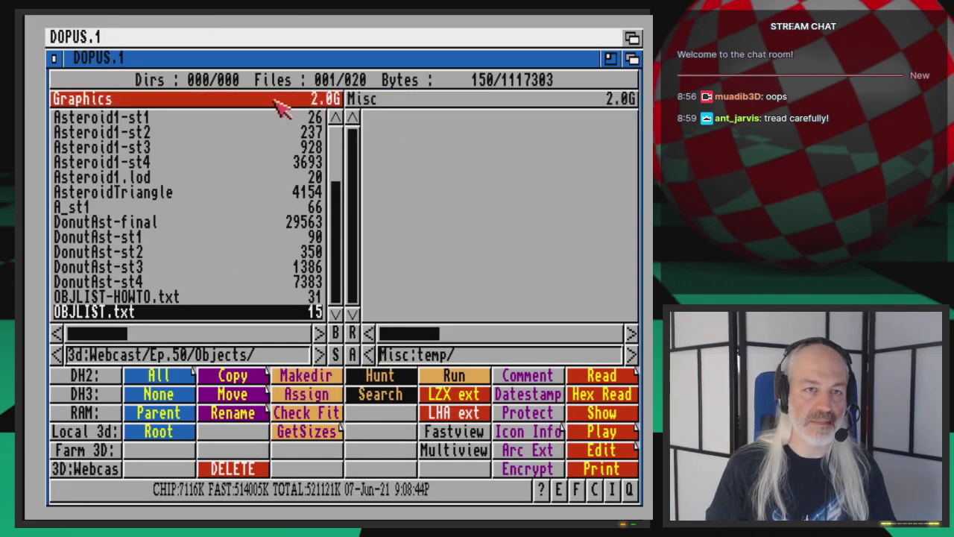
pyautogui.doubleClick(394, 106)
pyautogui.rightClick(533, 254)
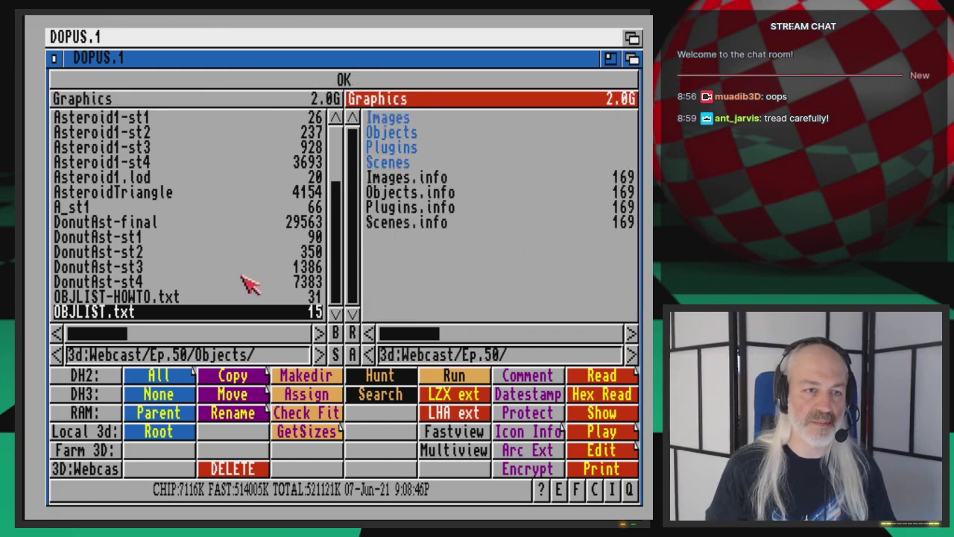
pyautogui.click(208, 103)
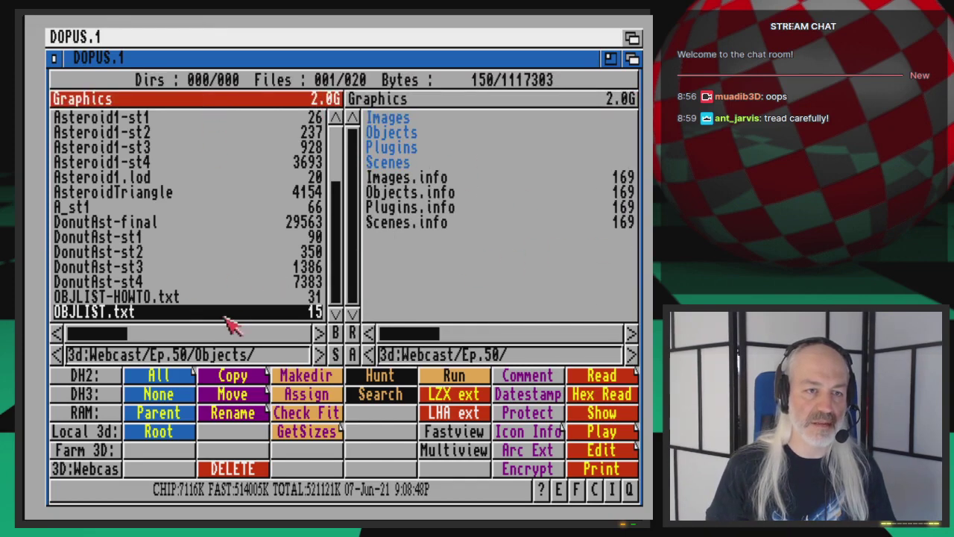
pyautogui.click(250, 394)
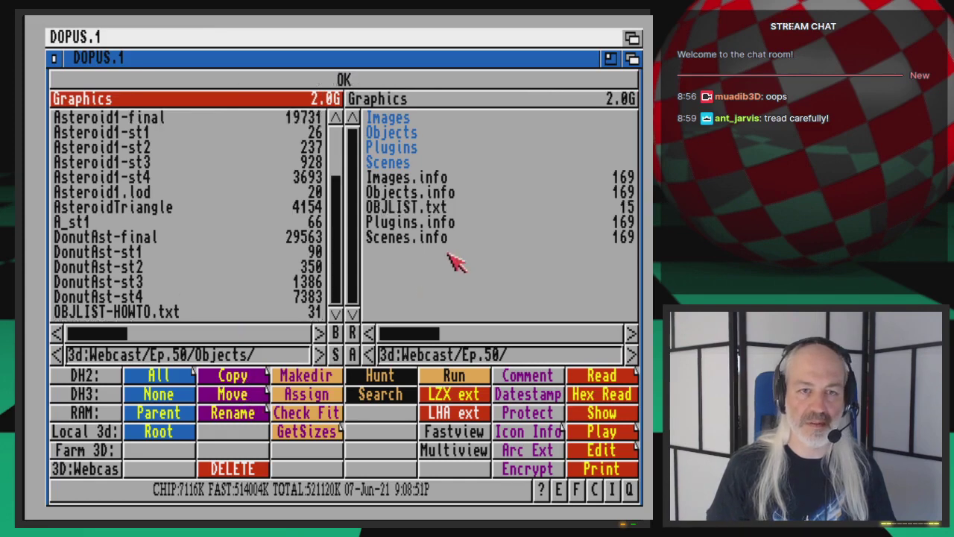
# Review the moved OBJLIST.txt in the text viewer, and switch away from Directory Opus.
pyautogui.doubleClick(452, 209)
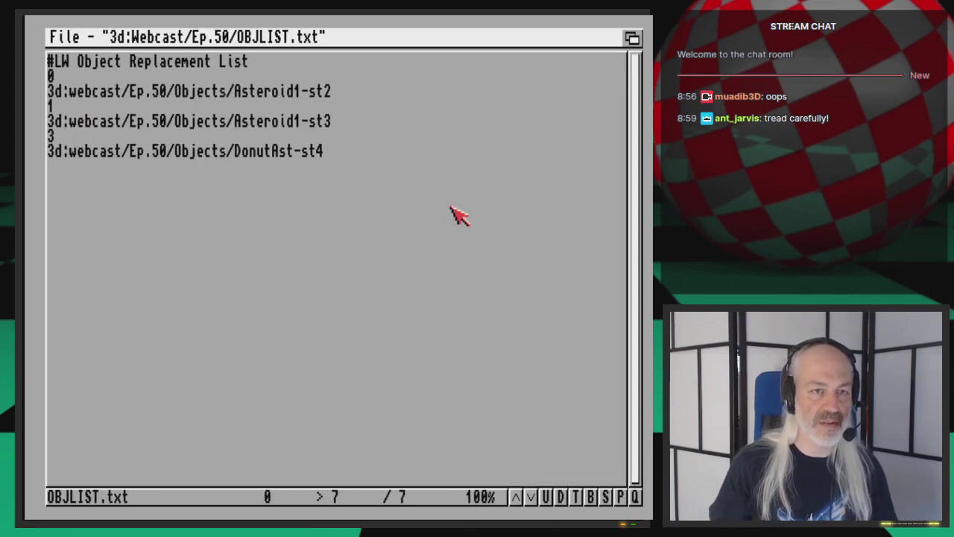
pyautogui.press('Escape')
pyautogui.press('super+m')
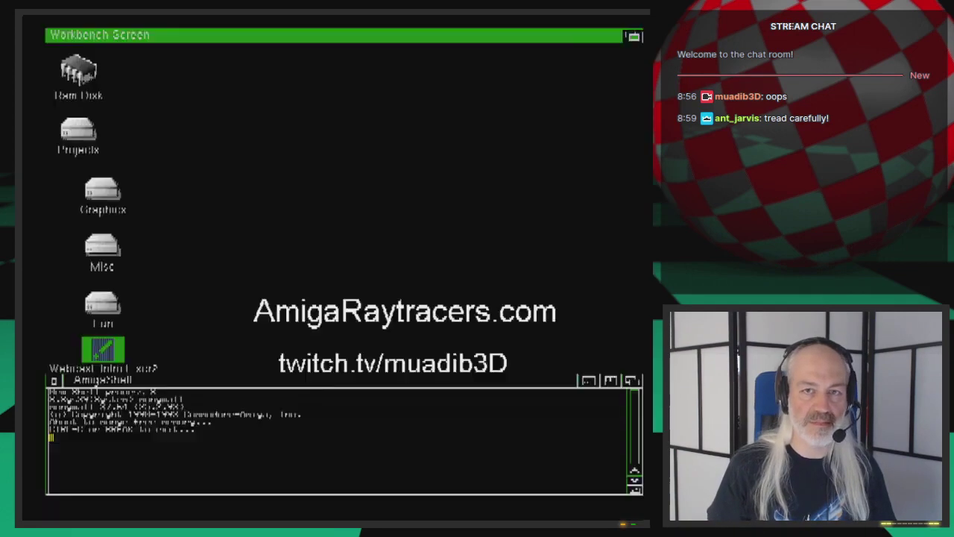
# Cancel LightWave's open replacement list selection, close the Objects Panel and load the Asteroids2 scene.
pyautogui.click(630, 36)
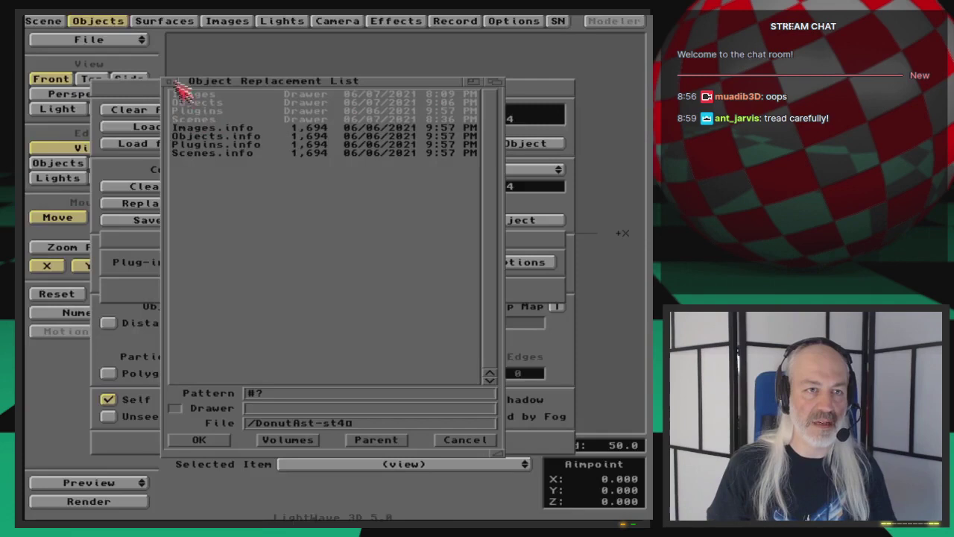
pyautogui.click(170, 81)
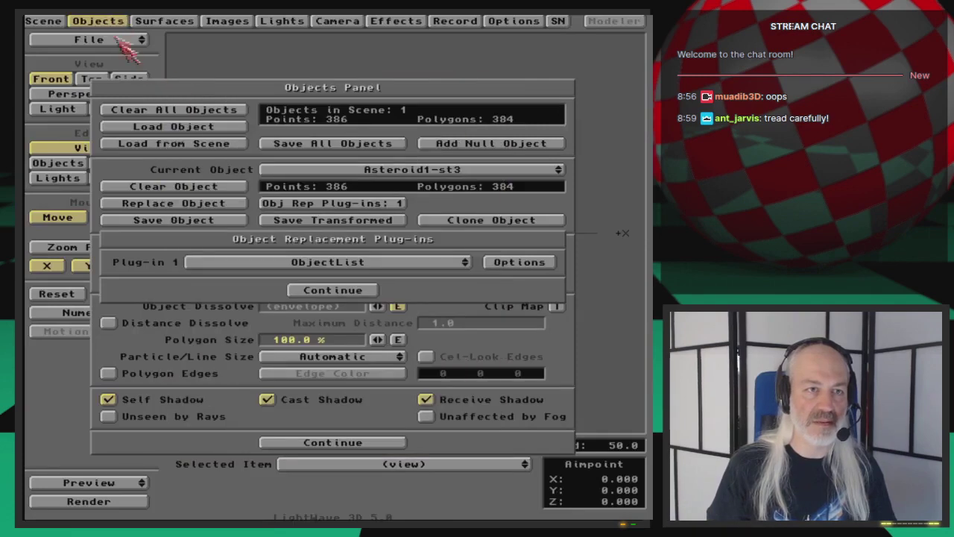
pyautogui.click(344, 291)
pyautogui.click(127, 21)
pyautogui.moveTo(119, 43); pyautogui.dragTo(121, 61)
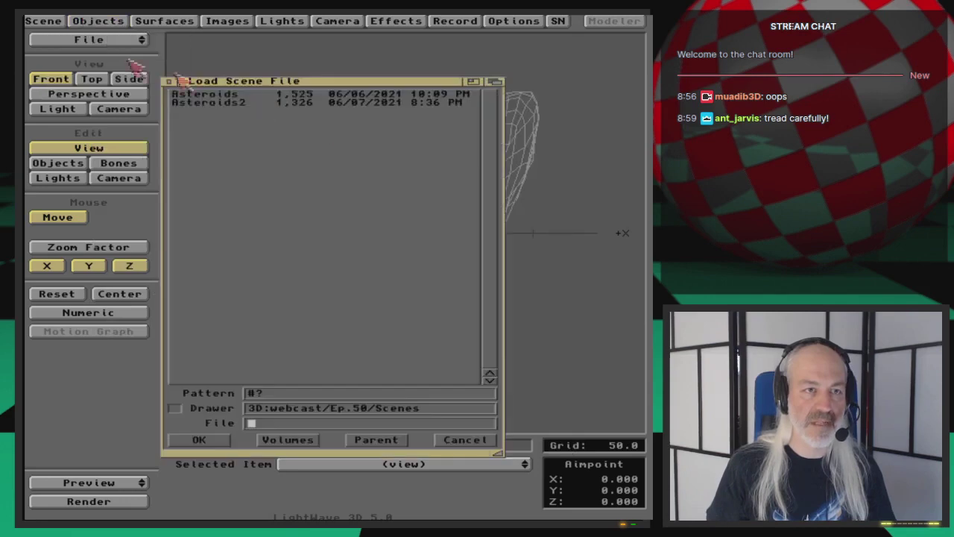
pyautogui.doubleClick(244, 103)
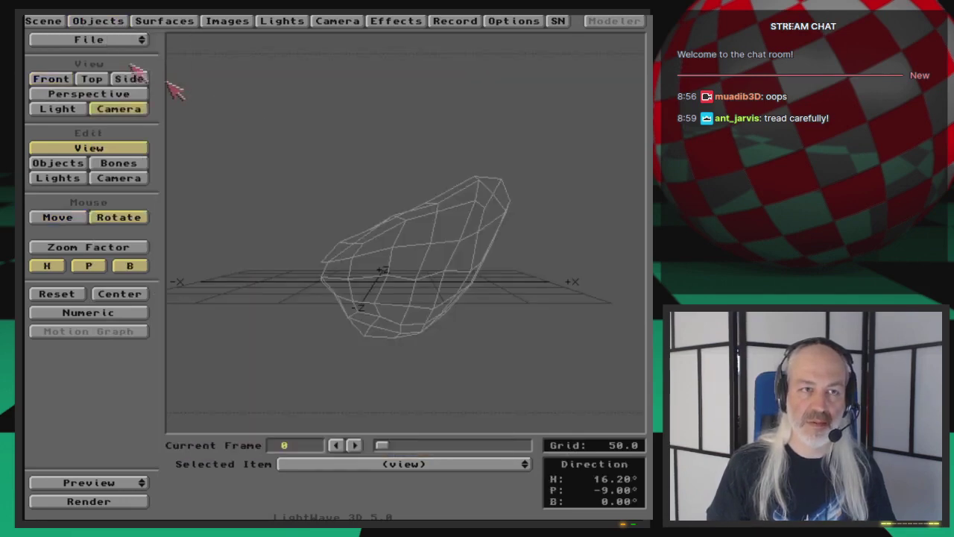
# Test-render the reloaded scene through frame 3, and leave the render display.
pyautogui.press('F9')
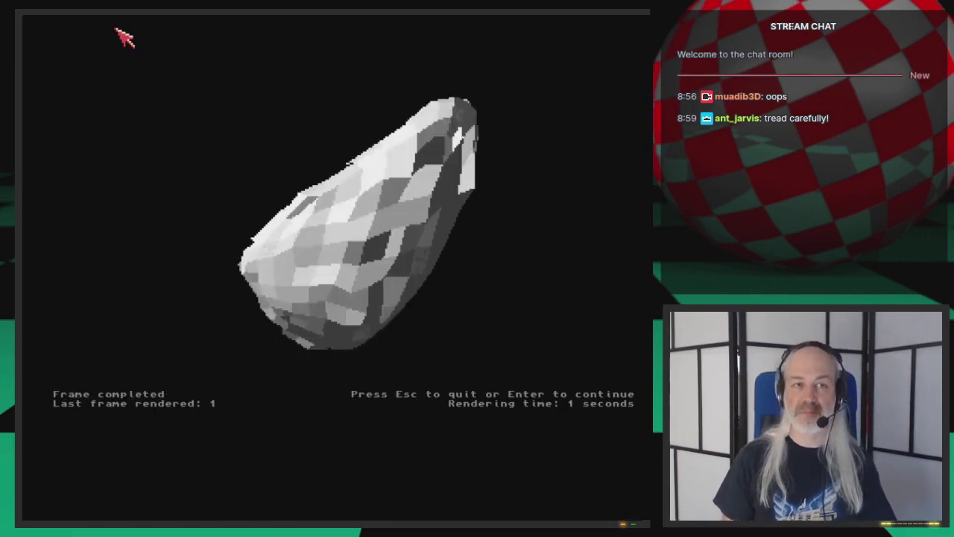
pyautogui.press('Return')
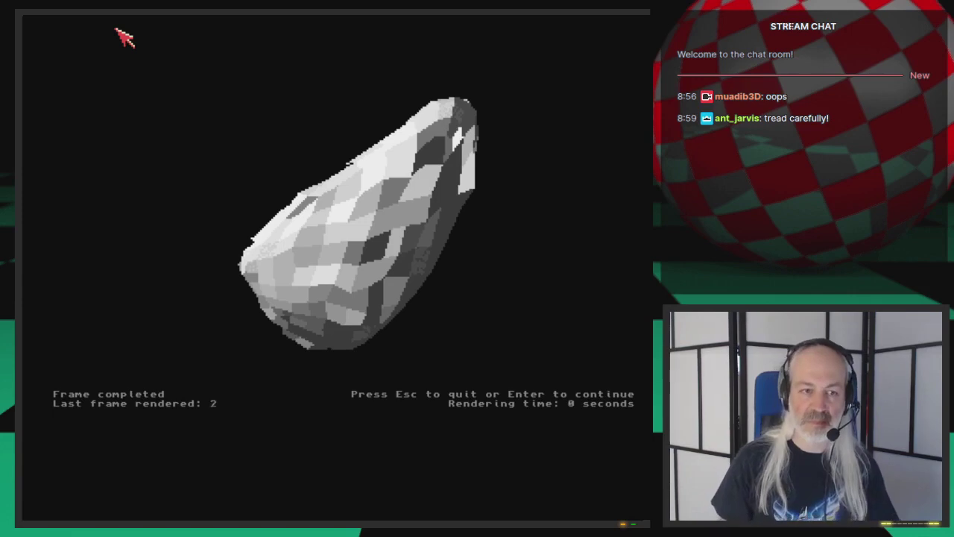
pyautogui.press('Return')
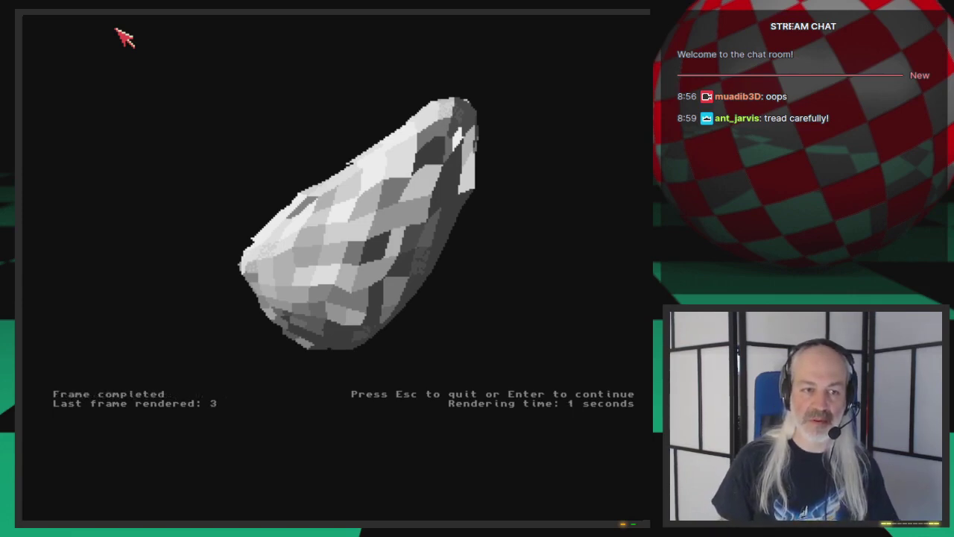
pyautogui.press('Escape')
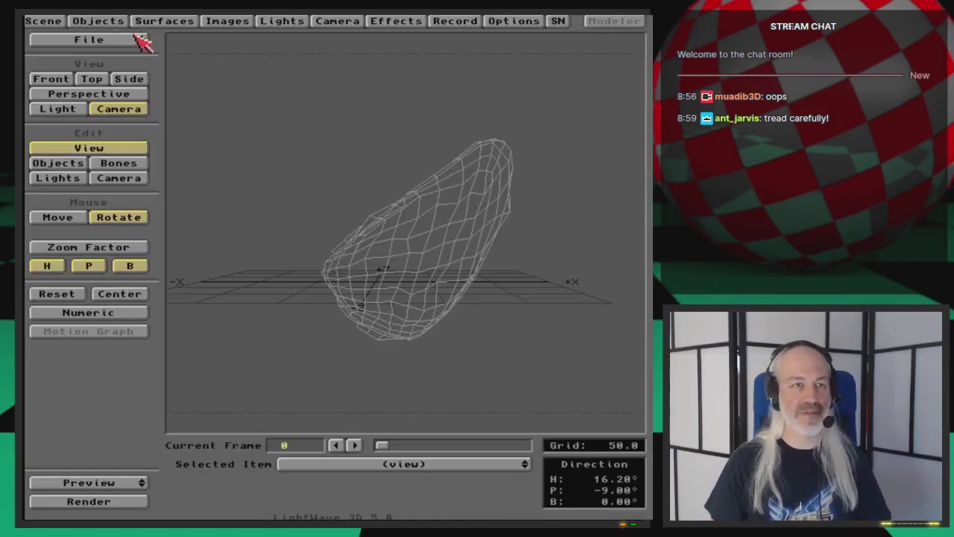
# Load the object DonutAst-st4 from 3D:webcast/Ep.50/Objects into the scene.
pyautogui.click(119, 22)
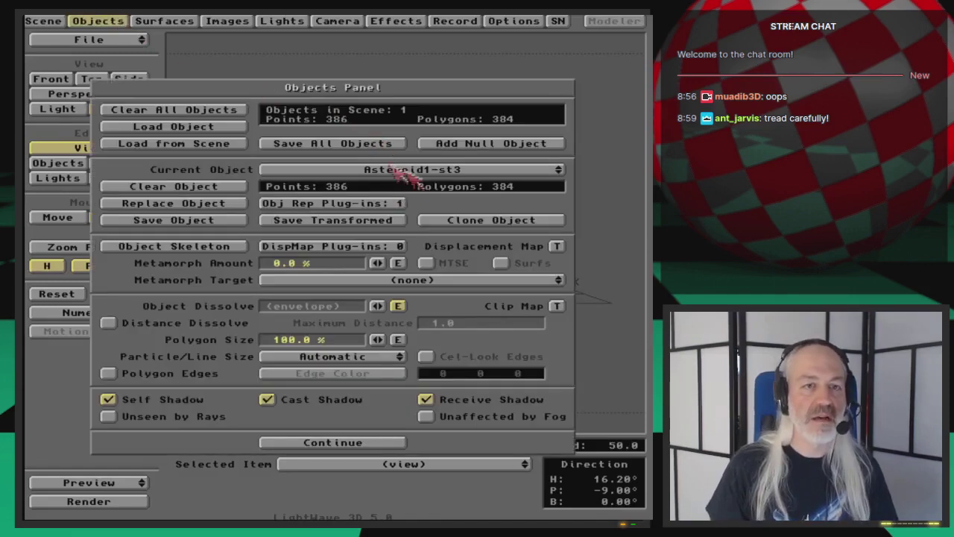
pyautogui.click(223, 129)
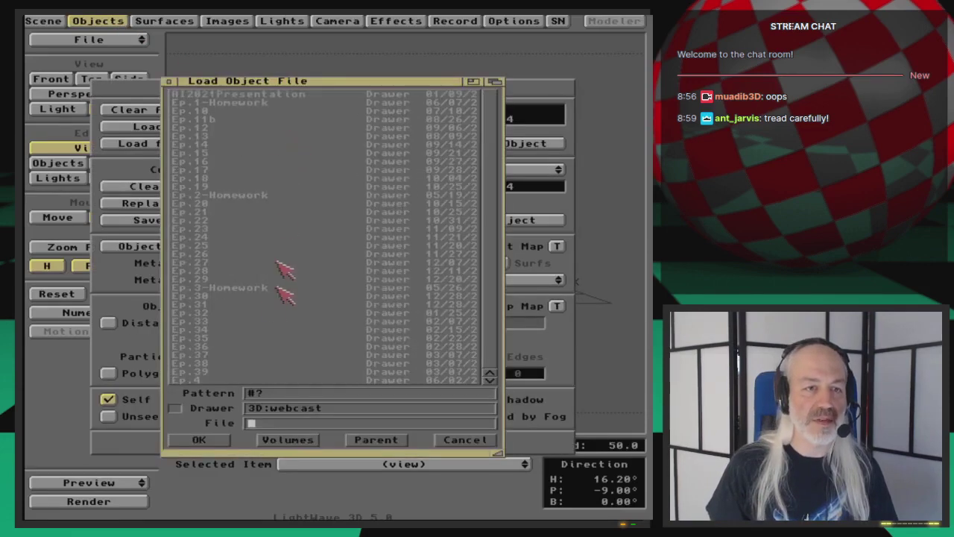
pyautogui.click(209, 330)
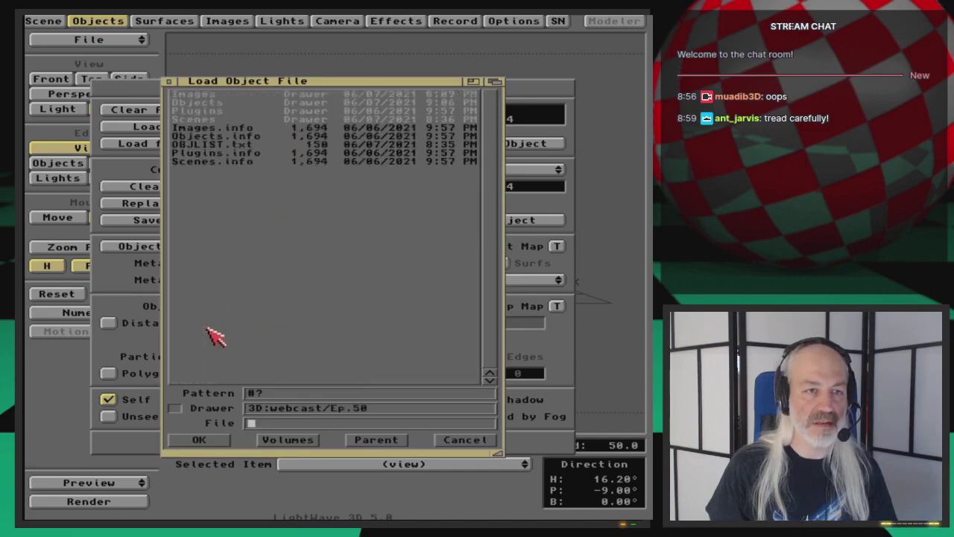
pyautogui.click(213, 102)
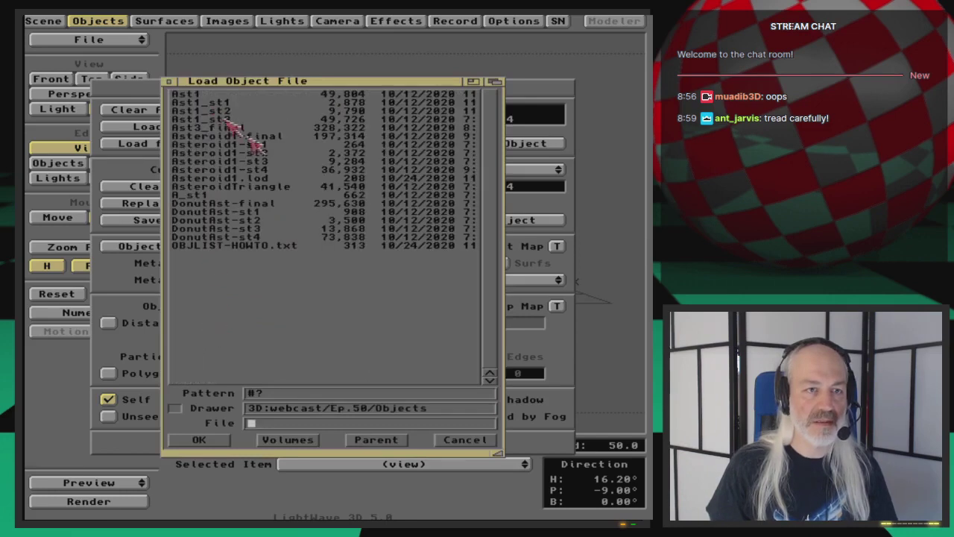
pyautogui.click(262, 238)
pyautogui.click(265, 238)
pyautogui.click(108, 21)
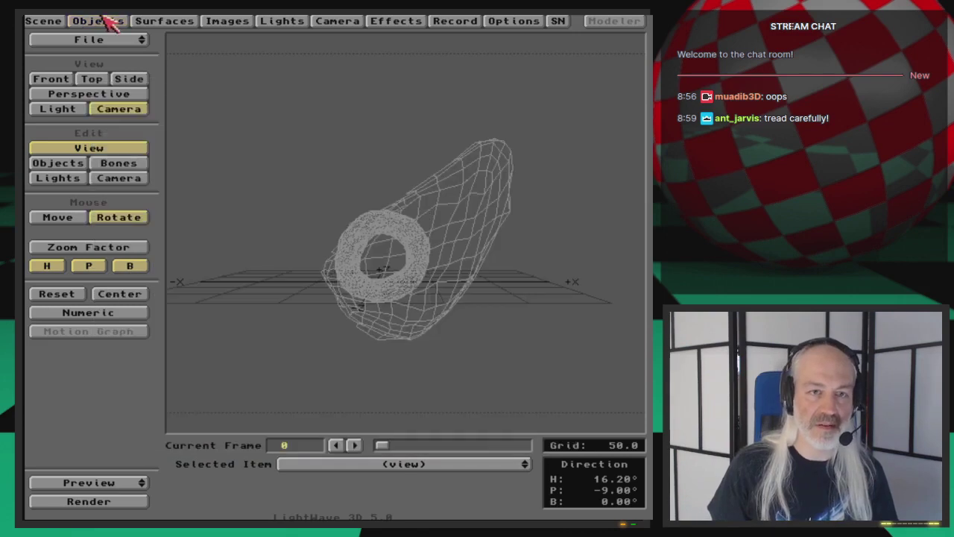
# Check the list of objects available as current object in the scene, and close the Objects Panel.
pyautogui.click(109, 21)
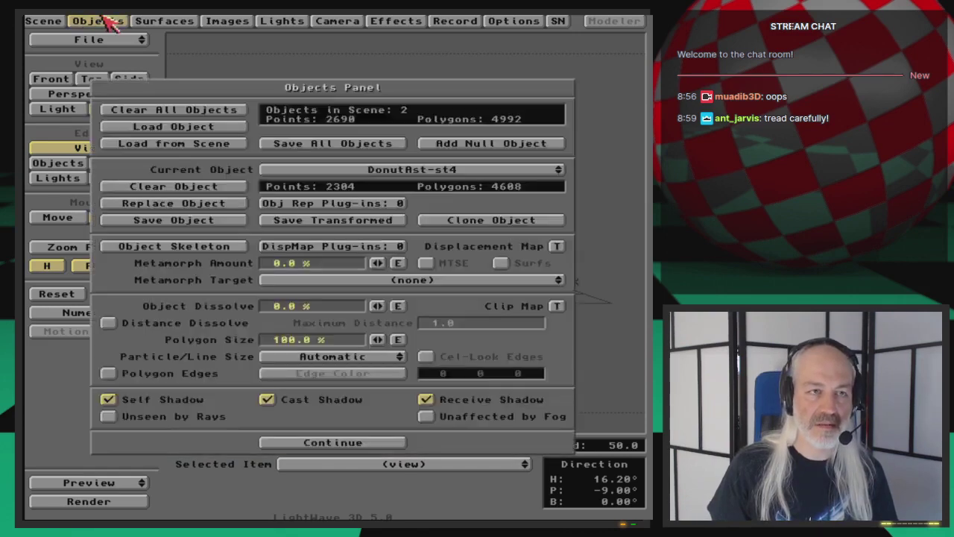
pyautogui.click(466, 173)
pyautogui.click(466, 173)
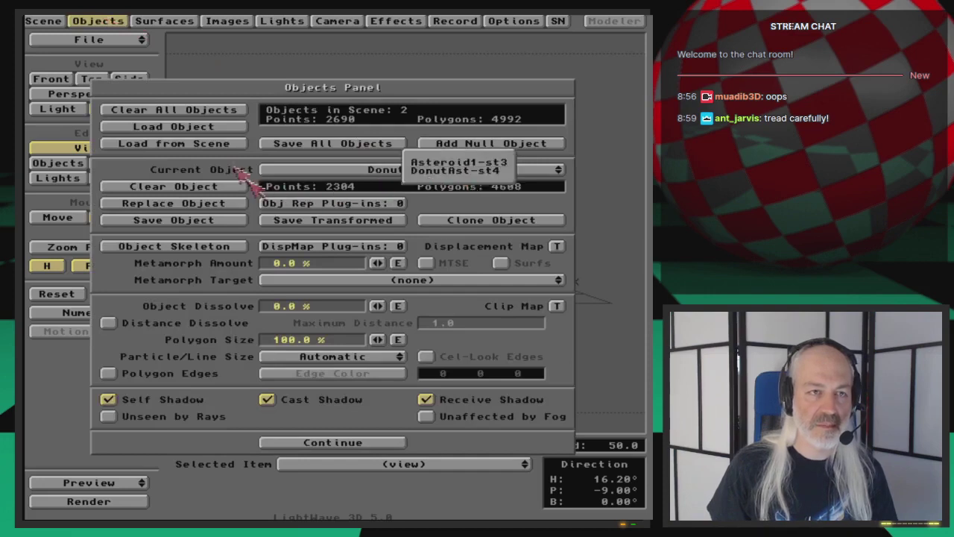
pyautogui.click(108, 21)
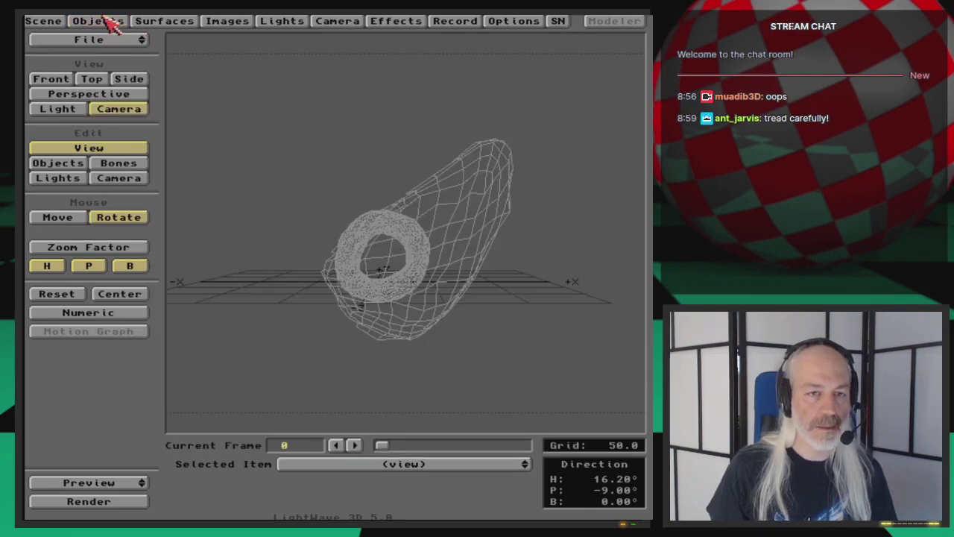
pyautogui.click(108, 21)
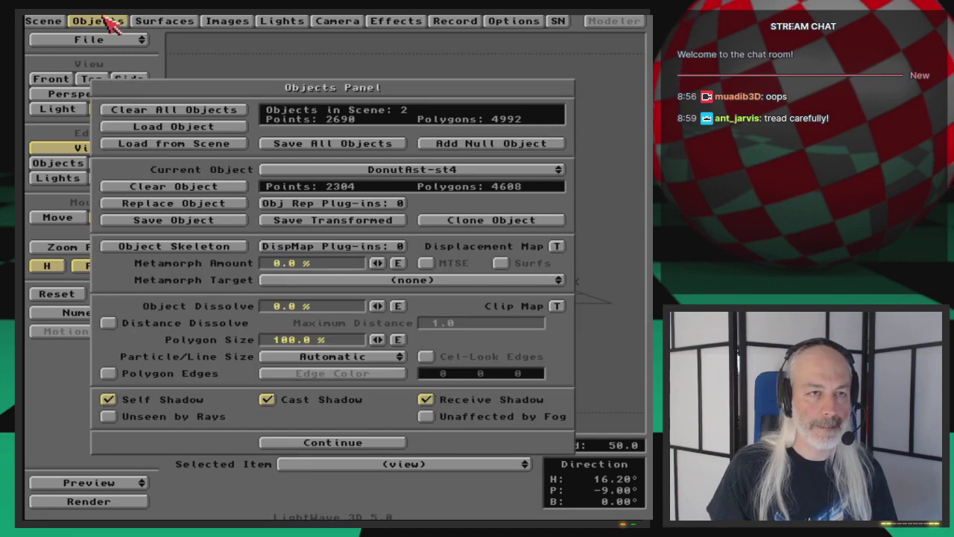
pyautogui.click(108, 23)
pyautogui.moveTo(111, 41); pyautogui.dragTo(119, 78)
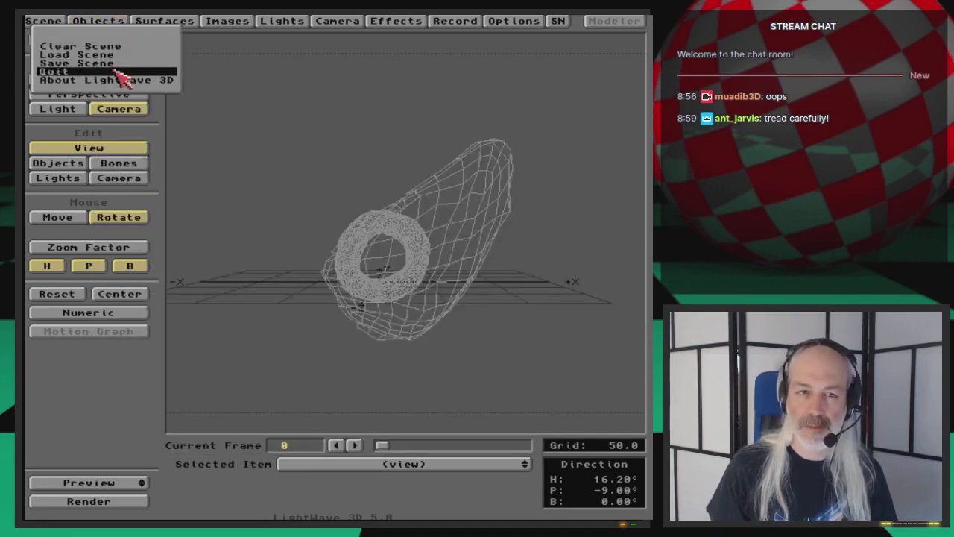
pyautogui.moveTo(119, 78); pyautogui.dragTo(241, 170)
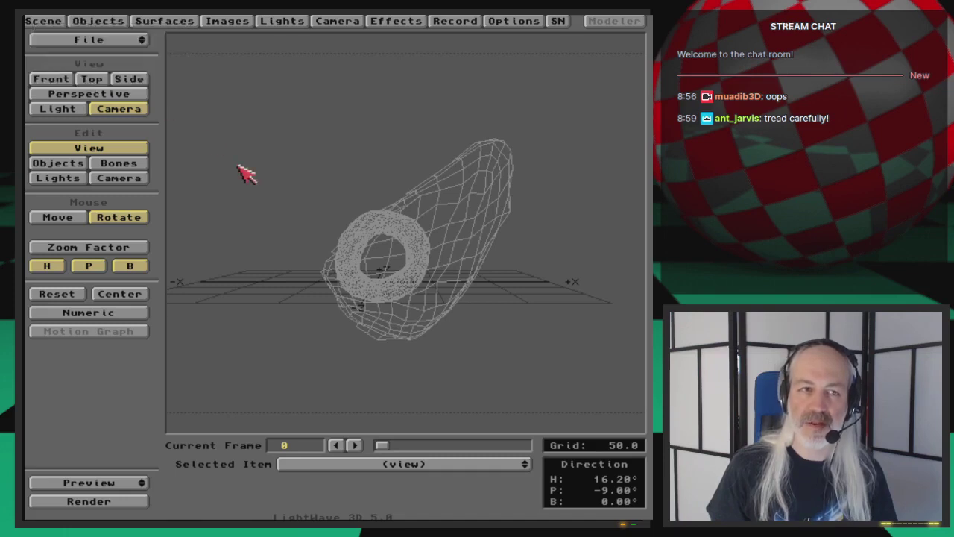
# Switch to Directory Opus and open OBJLIST.txt in 3d:Webcast/Ep.50/ for editing in EditPad.
pyautogui.press('super+m')
pyautogui.press('super+m')
pyautogui.press('super+m')
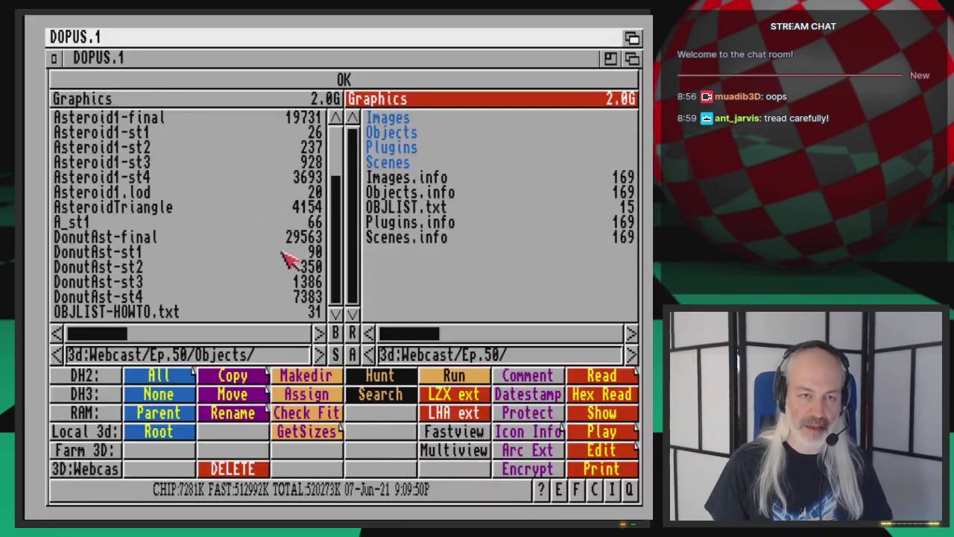
pyautogui.press('super+m')
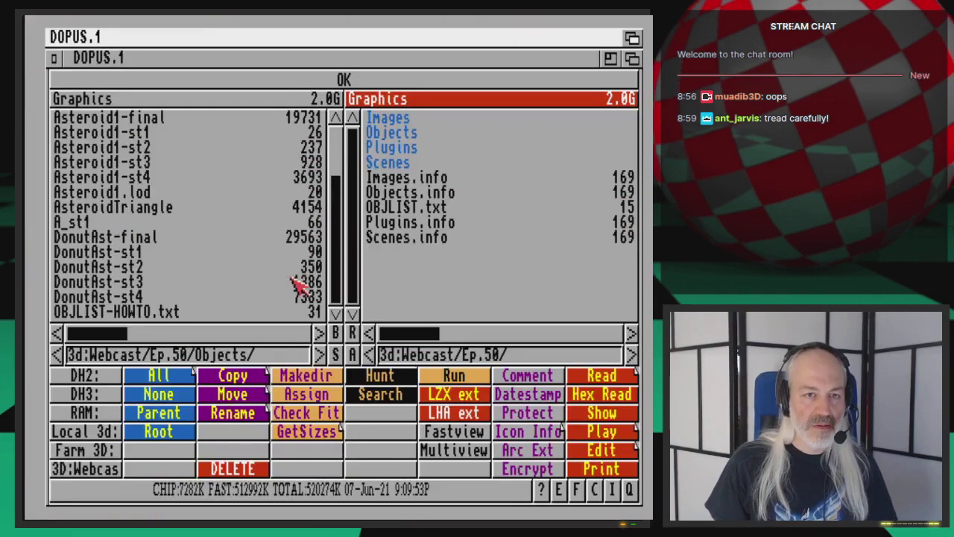
pyautogui.click(429, 209)
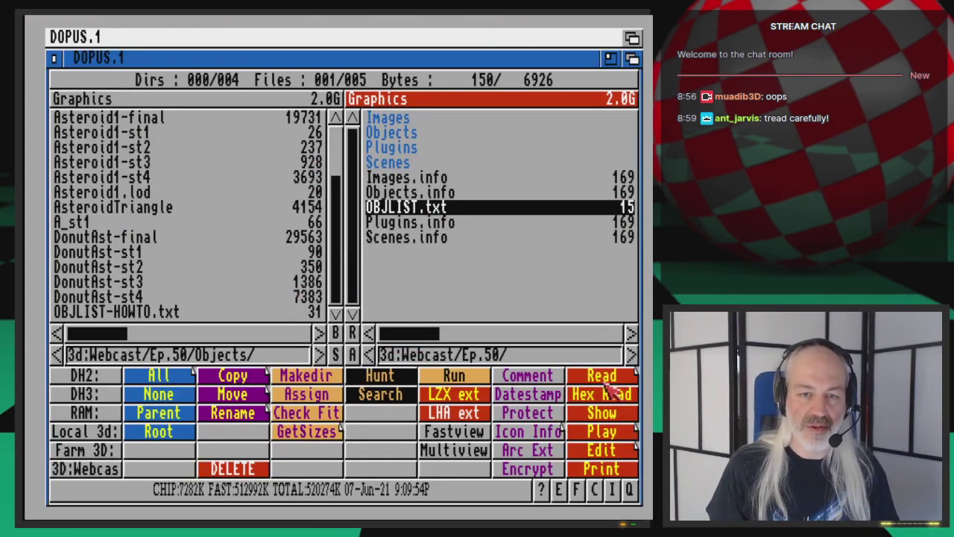
pyautogui.click(605, 454)
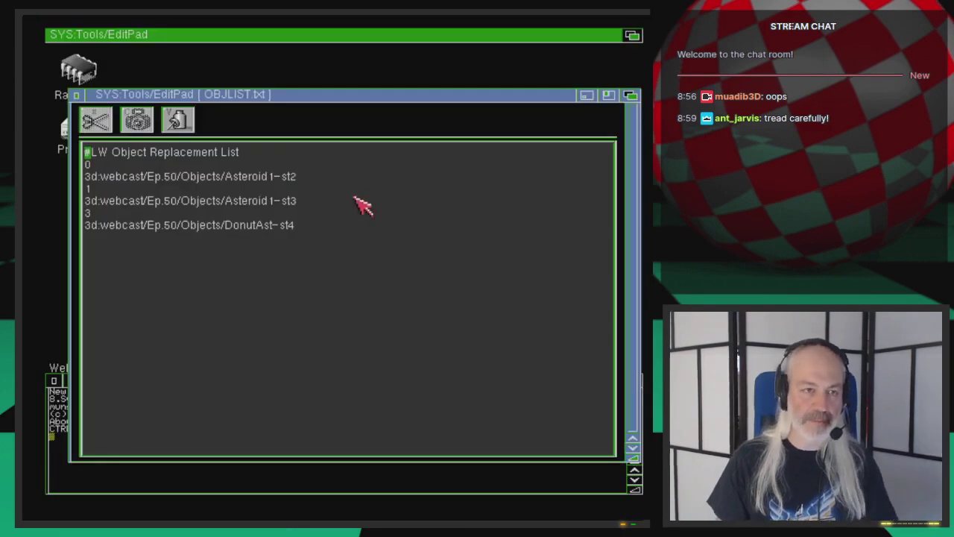
# Append the frame numbers 4, 5, 6, 7 and 8 on separate lines below the DonutAst-st4 entry and save OBJLIST.txt.
pyautogui.press('Down')
pyautogui.press('Down')
pyautogui.press('Down')
pyautogui.press('Down')
pyautogui.press('Down')
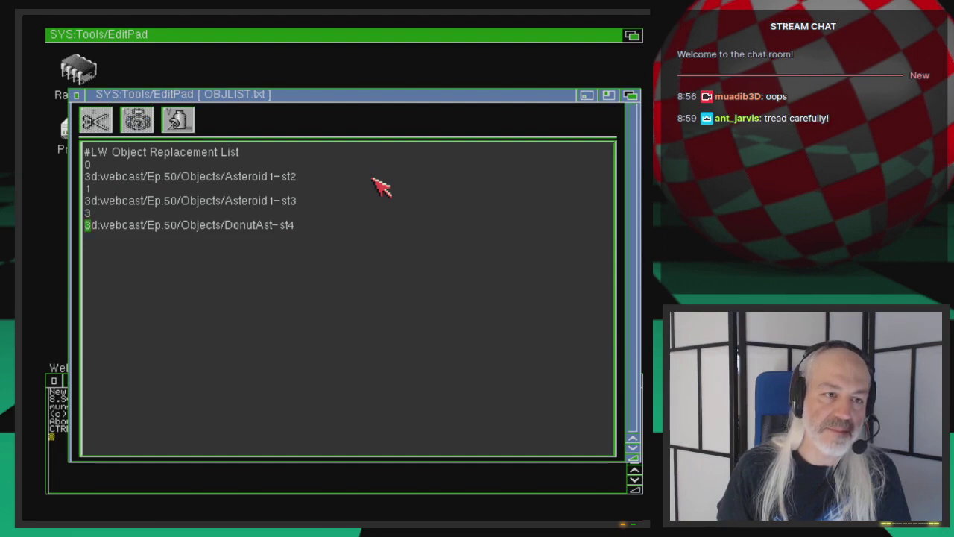
pyautogui.press('Right')
pyautogui.press('Right')
pyautogui.press('Right')
pyautogui.press('Right')
pyautogui.press('Right')
pyautogui.press('Right')
pyautogui.press('Right')
pyautogui.press('Right')
pyautogui.press('Right')
pyautogui.press('Right')
pyautogui.press('Right')
pyautogui.press('Right')
pyautogui.press('Right')
pyautogui.press('Right')
pyautogui.press('Right')
pyautogui.press('Right')
pyautogui.press('Right')
pyautogui.press('Right')
pyautogui.press('Right')
pyautogui.press('Right')
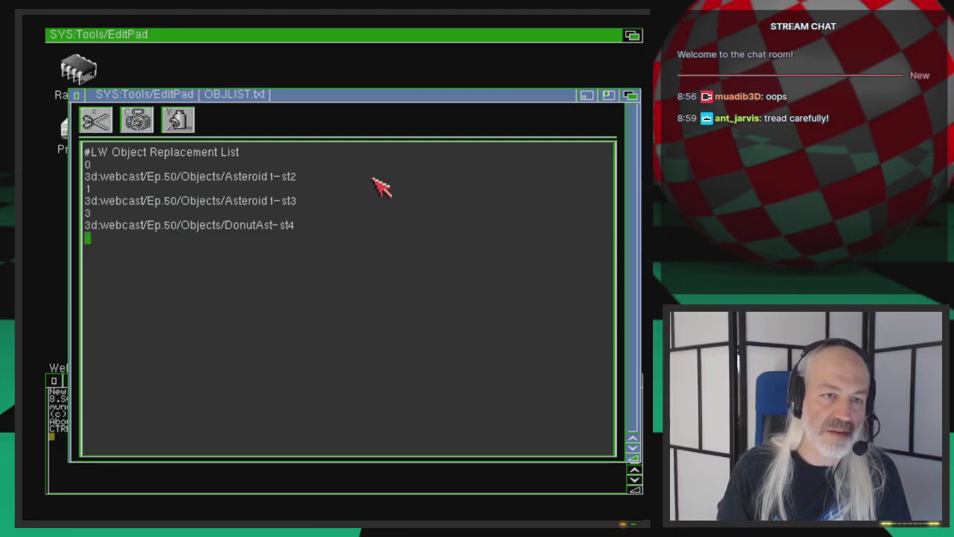
pyautogui.press('Right')
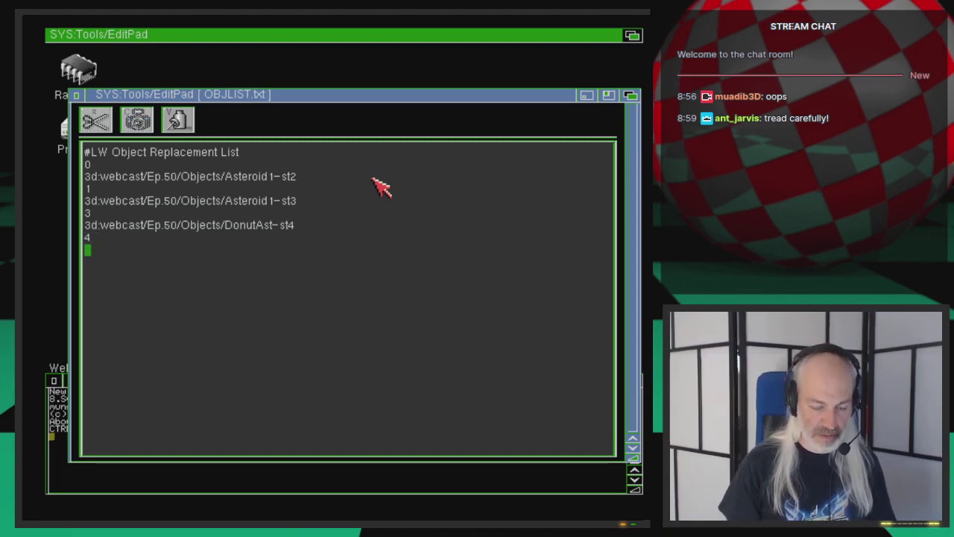
pyautogui.write('5')
pyautogui.press('Return')
pyautogui.write('6')
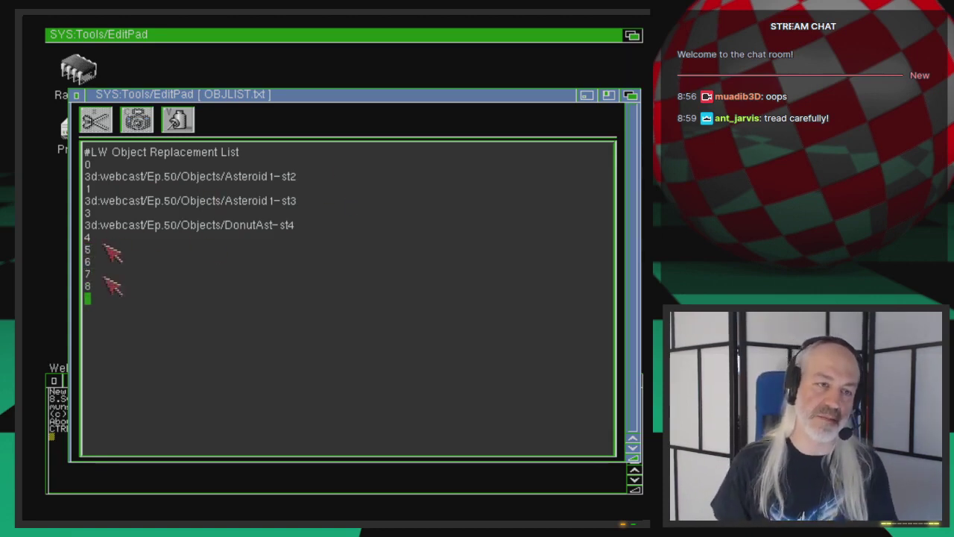
pyautogui.moveTo(91, 105)
pyautogui.mouseDown(button='right')
pyautogui.moveTo(64, 79)
pyautogui.moveTo(88, 96)
pyautogui.mouseUp(button='right')
# Switch to LightWave, reload the scene Asteroids2 from 3D:webcast/Ep.50/Scenes and test-render it through frame 5.
pyautogui.click(633, 35)
pyautogui.click(593, 39)
pyautogui.moveTo(122, 38); pyautogui.dragTo(97, 56)
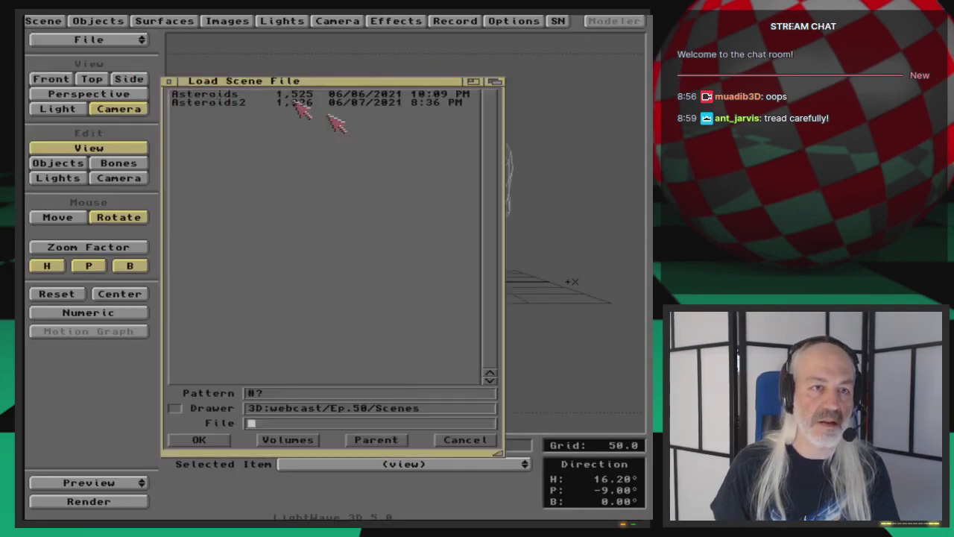
pyautogui.doubleClick(233, 104)
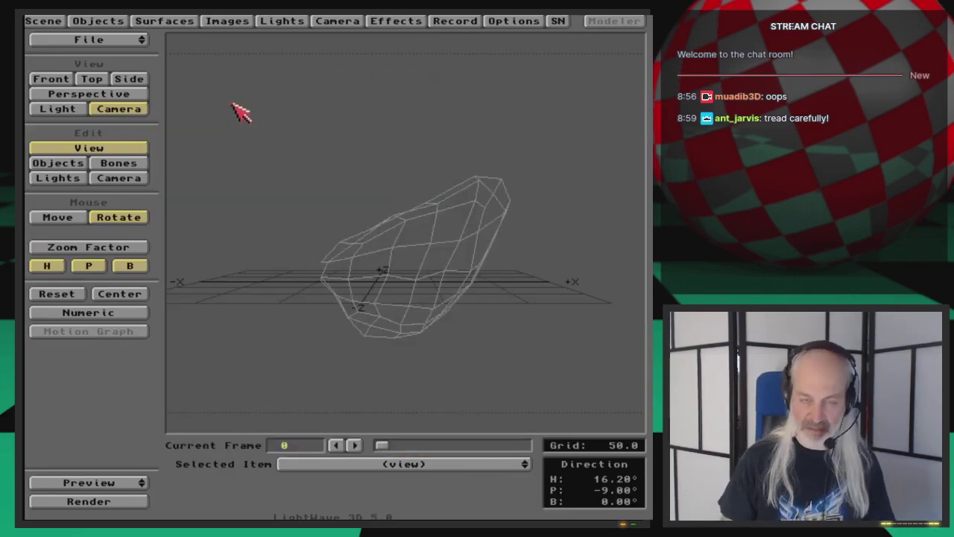
pyautogui.press('F9')
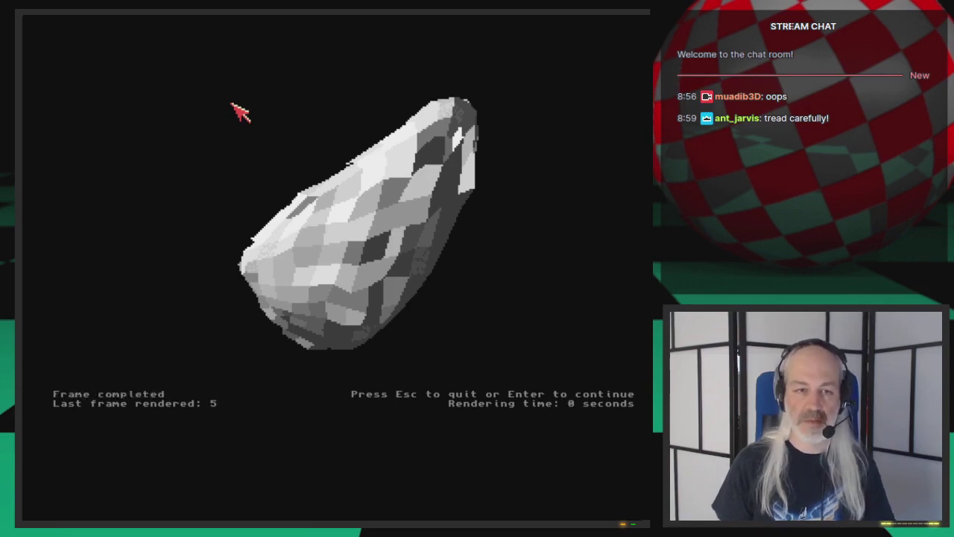
pyautogui.press('Escape')
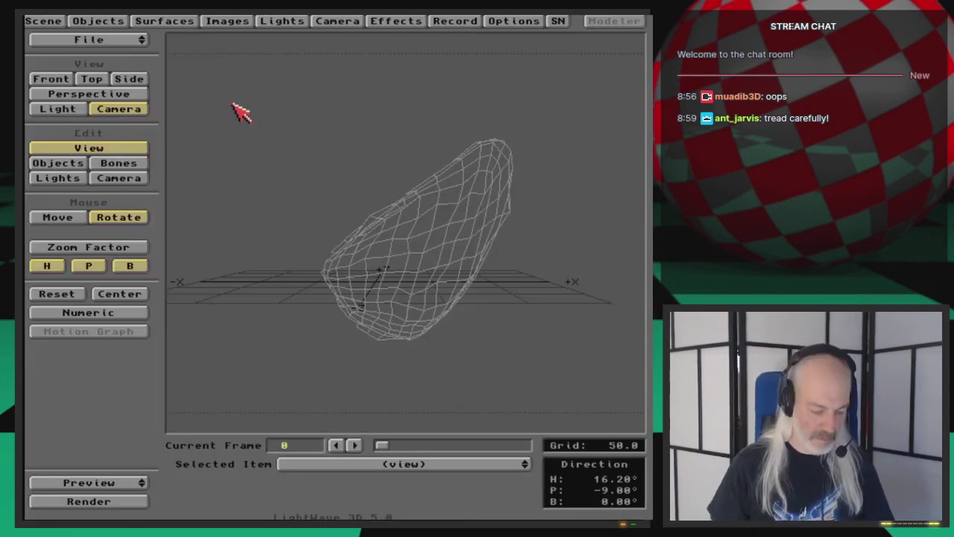
# Return to EditPad, add 3d:webcast/Ep.50/Objects/Asteroid1-st1 below frame number 4, and remove the lines 5 to 8.
pyautogui.press('super+m')
pyautogui.click(215, 255)
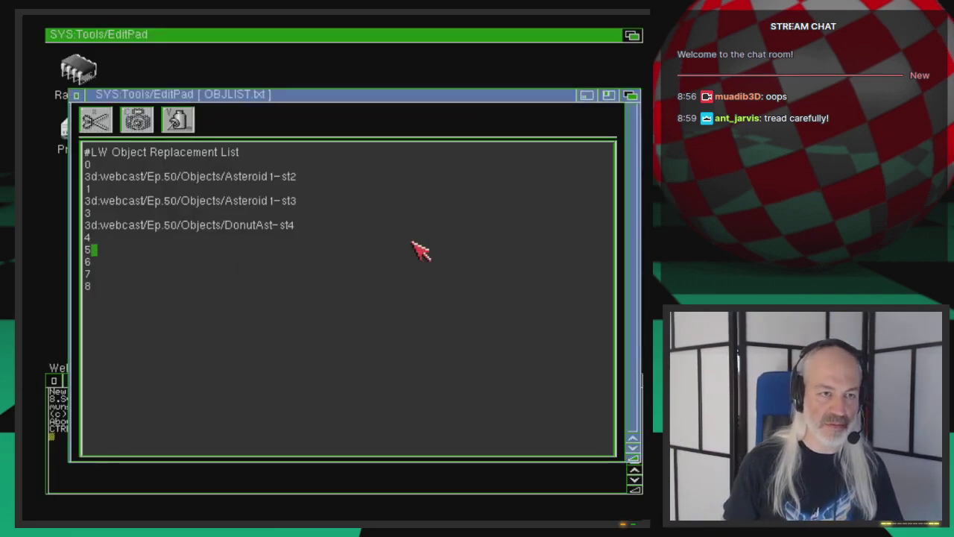
pyautogui.press('Return')
pyautogui.write('3d:webcast/Ep.50/O')
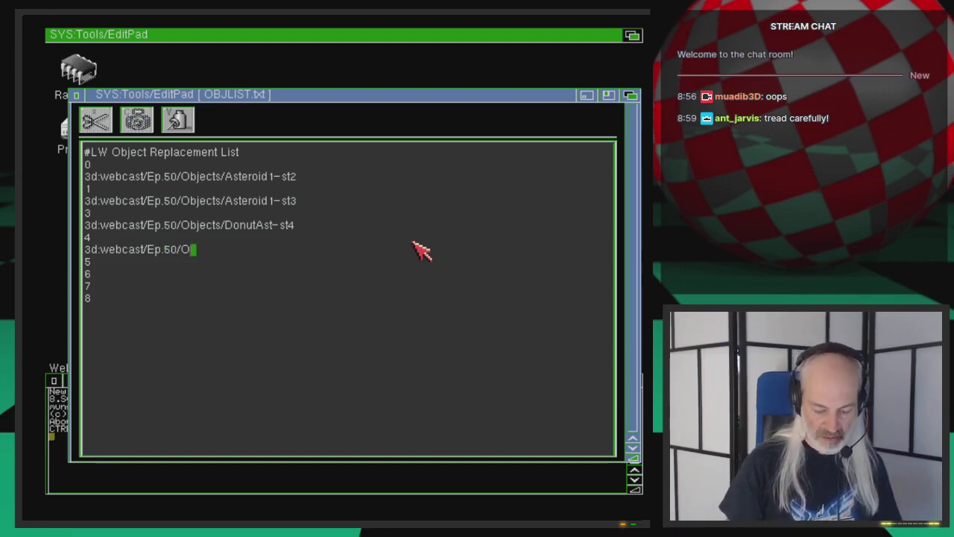
pyautogui.write('bjects')
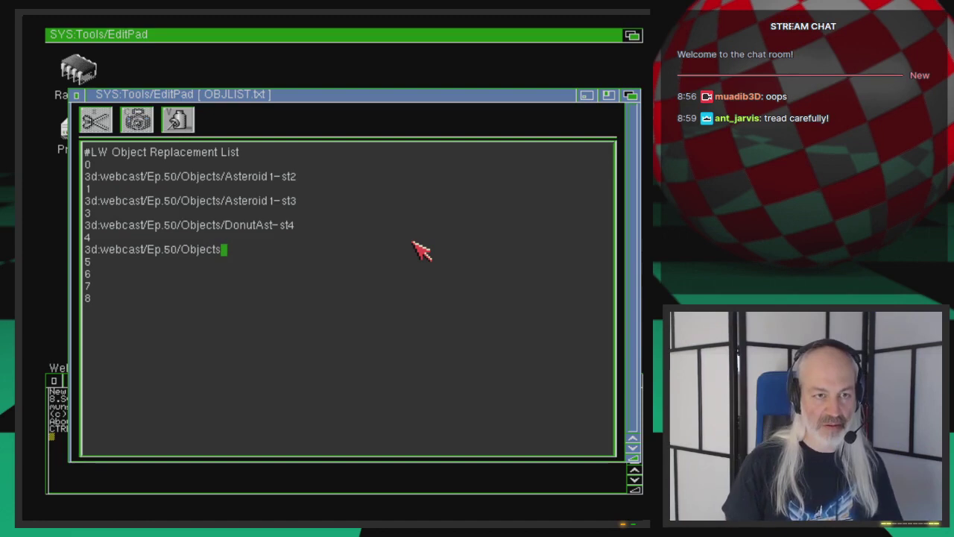
pyautogui.write('/Asteroid1-st1')
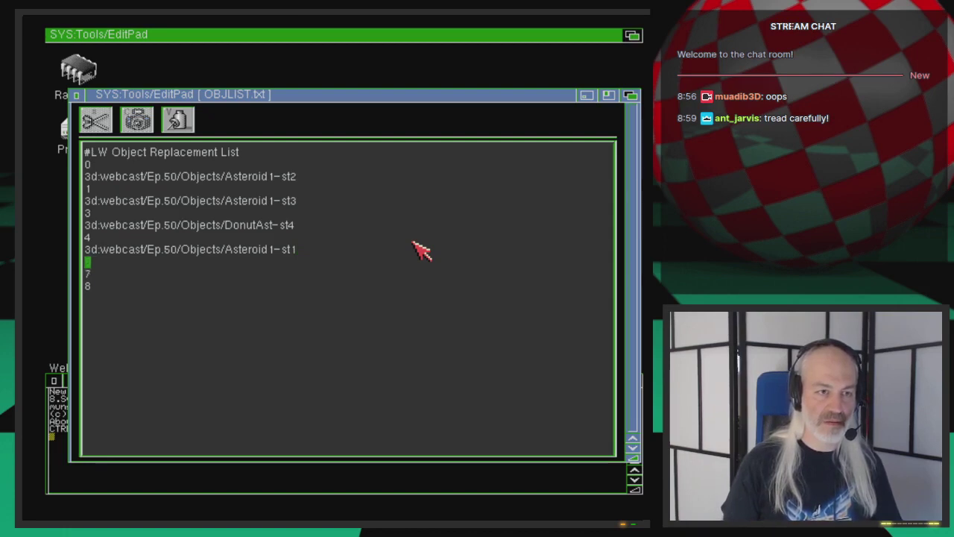
pyautogui.press('BackSpace')
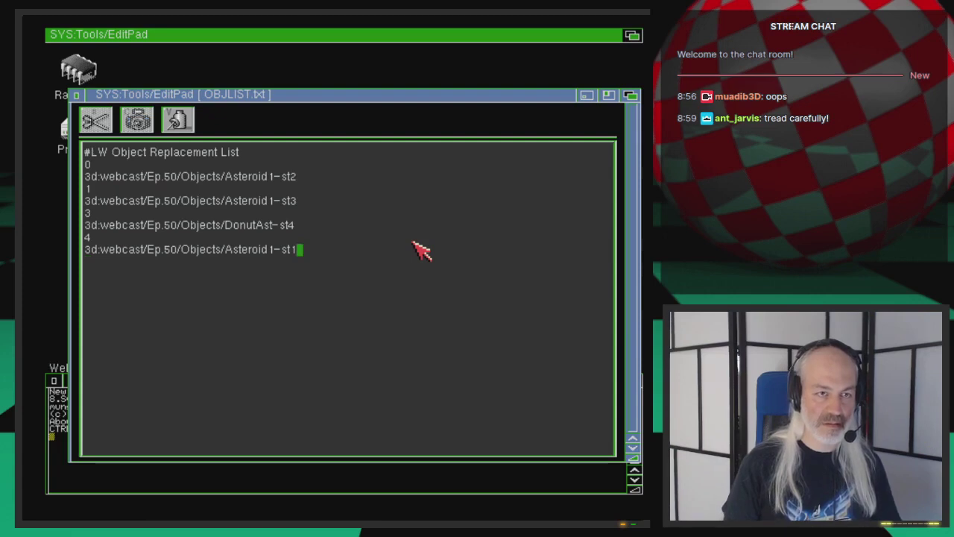
# Switch to LightWave and clear the current scene.
pyautogui.press('super+m')
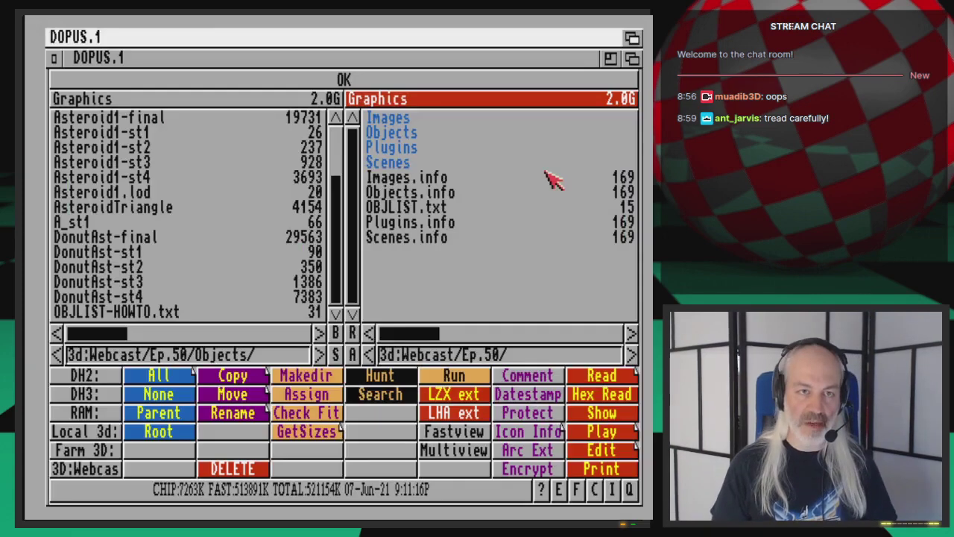
pyautogui.press('super+m')
pyautogui.moveTo(145, 40); pyautogui.dragTo(146, 43)
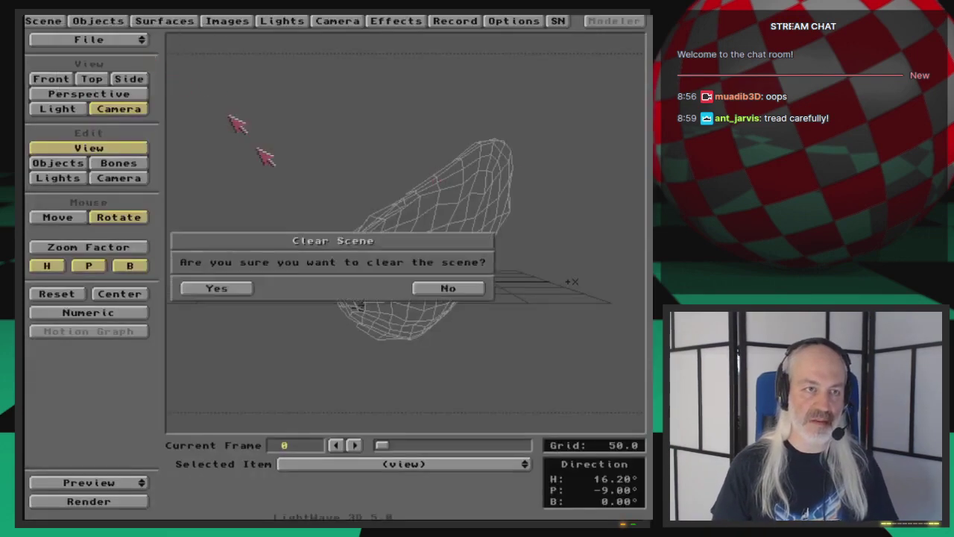
pyautogui.click(240, 289)
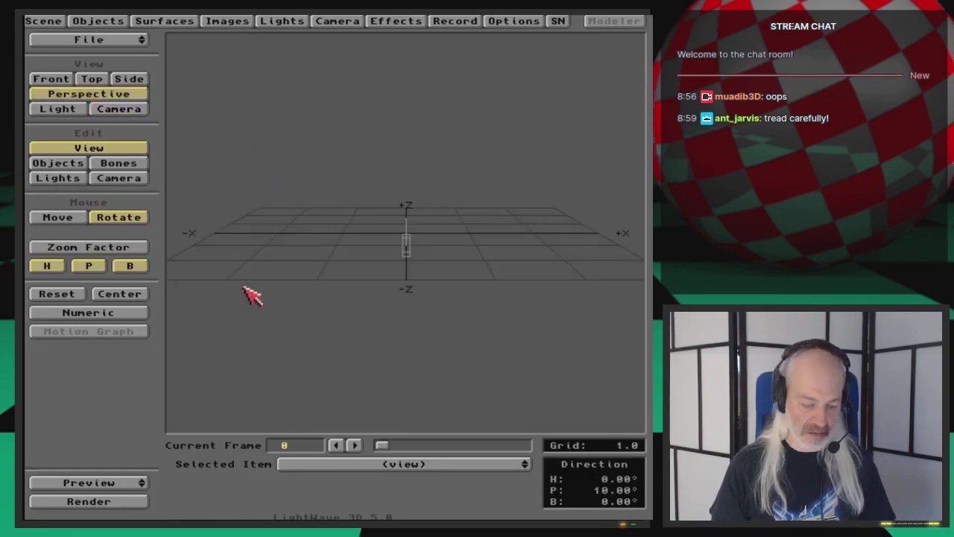
# Switch back to EditPad and try to save the edited OBJLIST.txt.
pyautogui.press('super+m')
pyautogui.click(147, 99)
pyautogui.moveTo(80, 67); pyautogui.dragTo(86, 96, button='right')
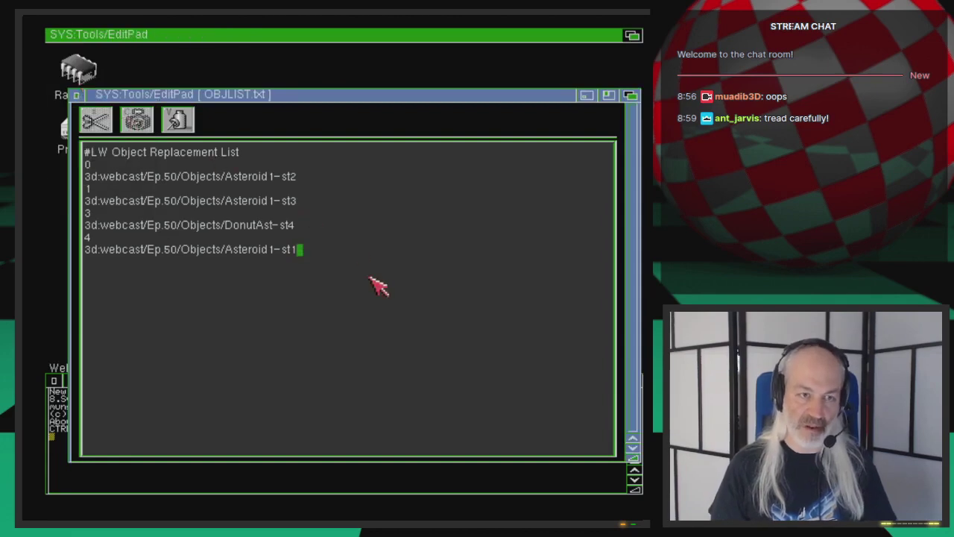
# Switch to Directory Opus and check the saved contents of OBJLIST.txt in 3d:Webcast/Ep.50/.
pyautogui.press('super+m')
pyautogui.press('super+m')
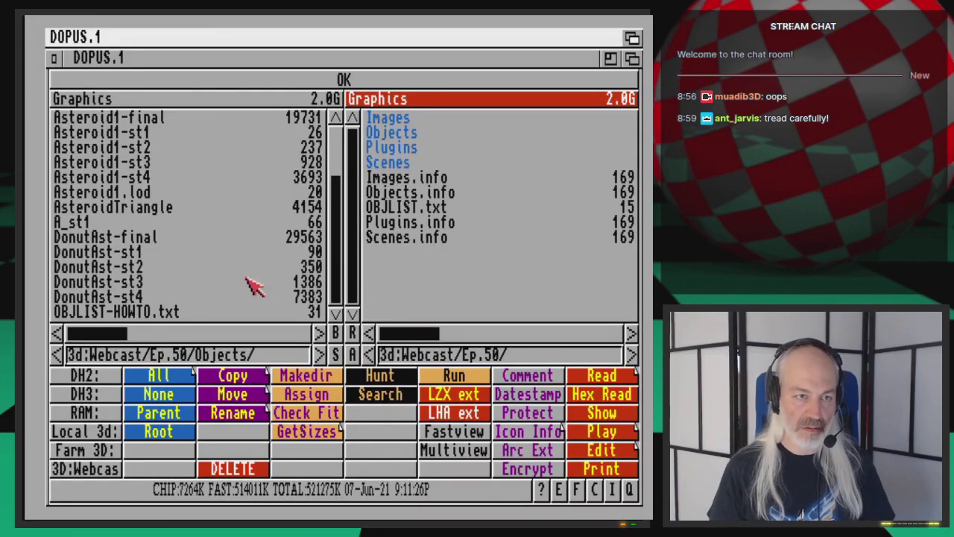
pyautogui.click(202, 285)
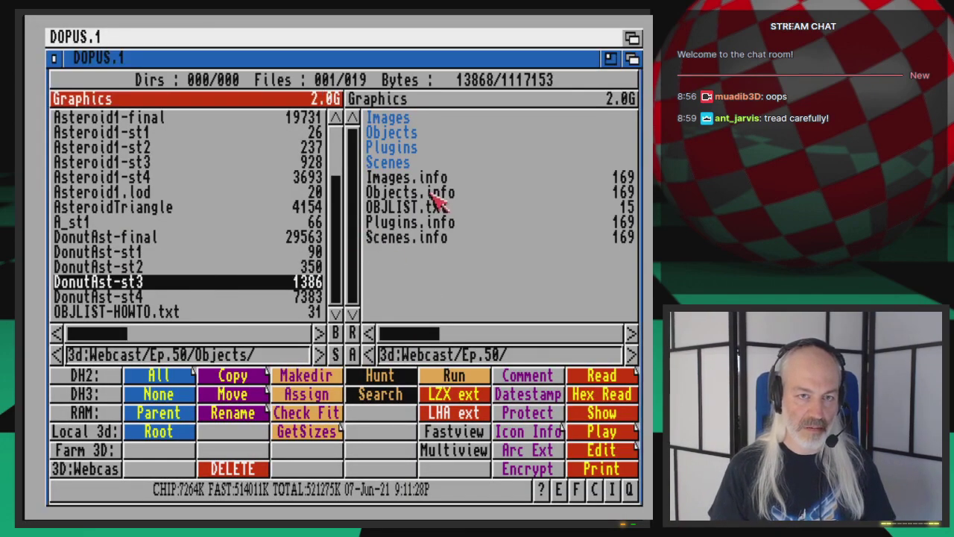
pyautogui.click(477, 231)
pyautogui.doubleClick(457, 208)
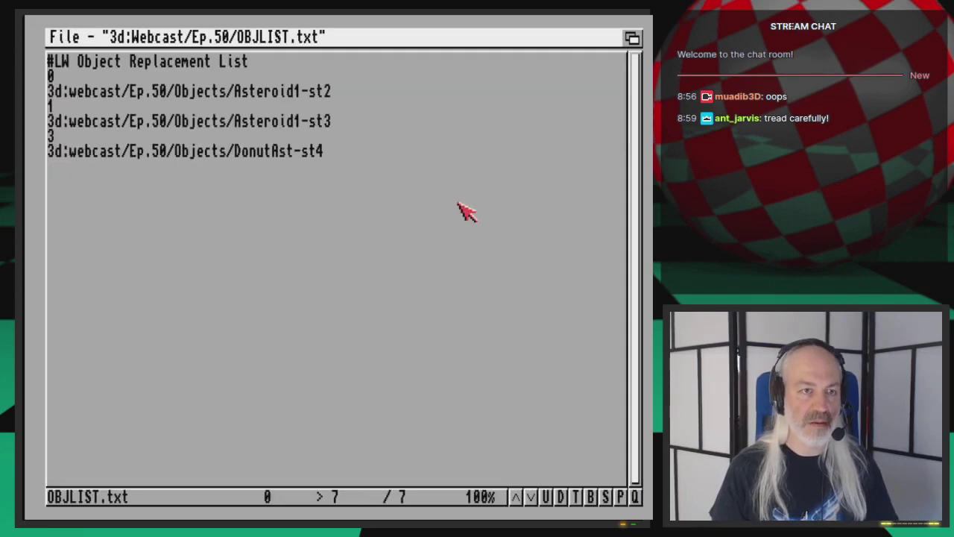
pyautogui.press('Escape')
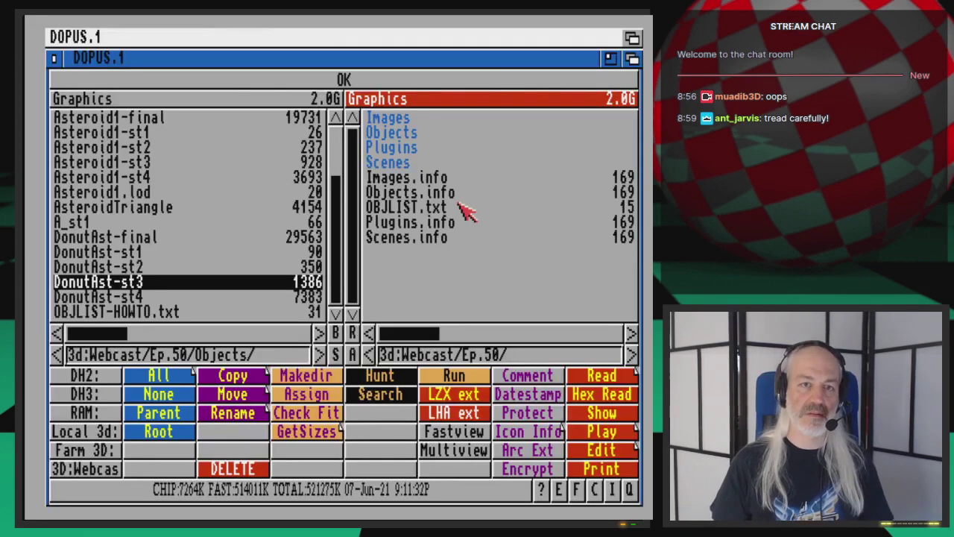
# Return to EditPad and try to save the list as OBJLIST.txt in 3d:Webcast/Ep.50, keeping the same file name.
pyautogui.click(458, 208)
pyautogui.moveTo(429, 335)
pyautogui.mouseDown()
pyautogui.moveTo(481, 335)
pyautogui.moveTo(429, 336)
pyautogui.mouseUp()
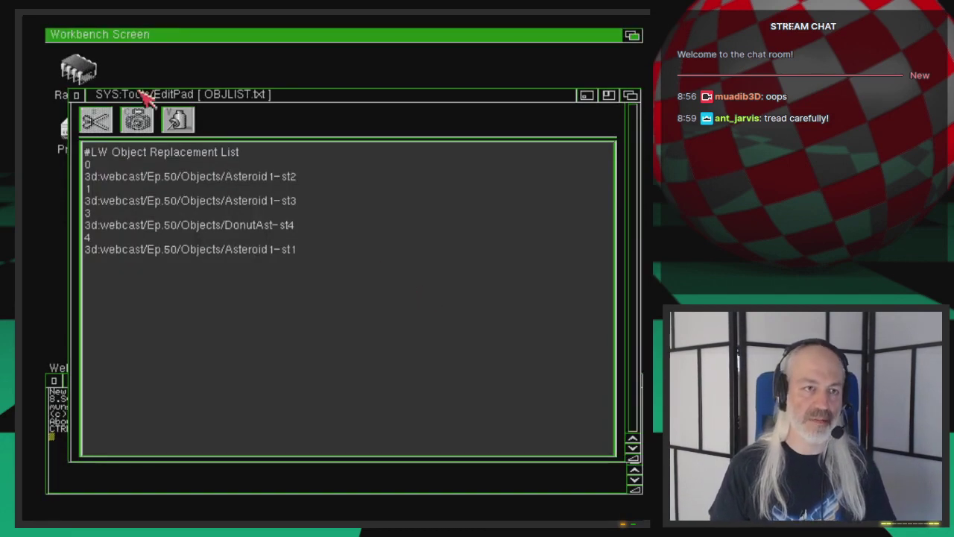
pyautogui.moveTo(150, 95); pyautogui.dragTo(82, 108, button='right')
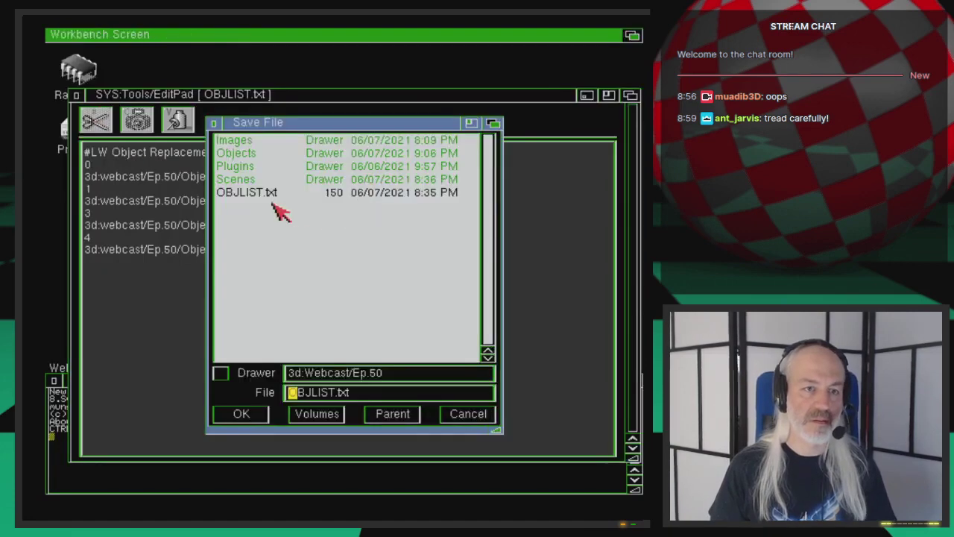
pyautogui.click(262, 412)
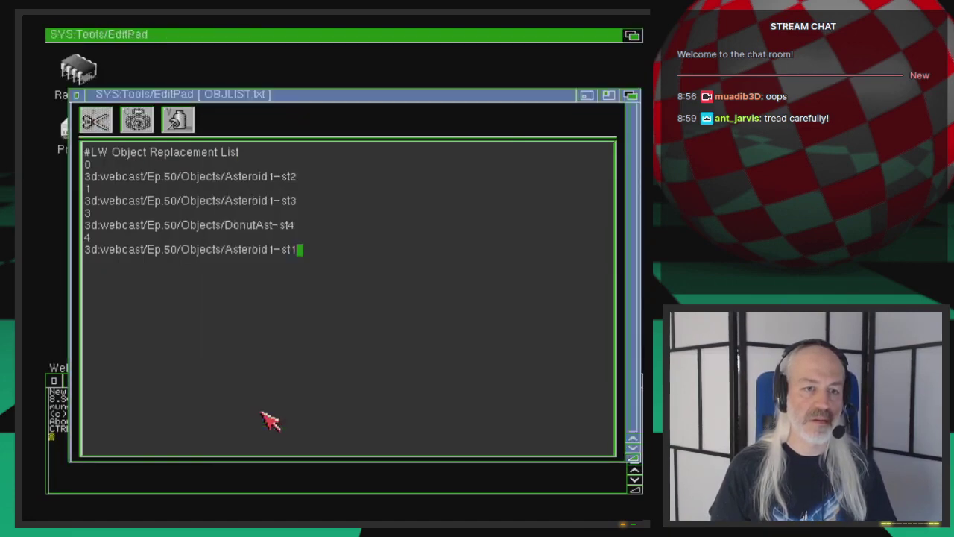
# Read OBJLIST.txt again in Directory Opus to verify whether the last save updated the file.
pyautogui.press('super+m')
pyautogui.press('super+m')
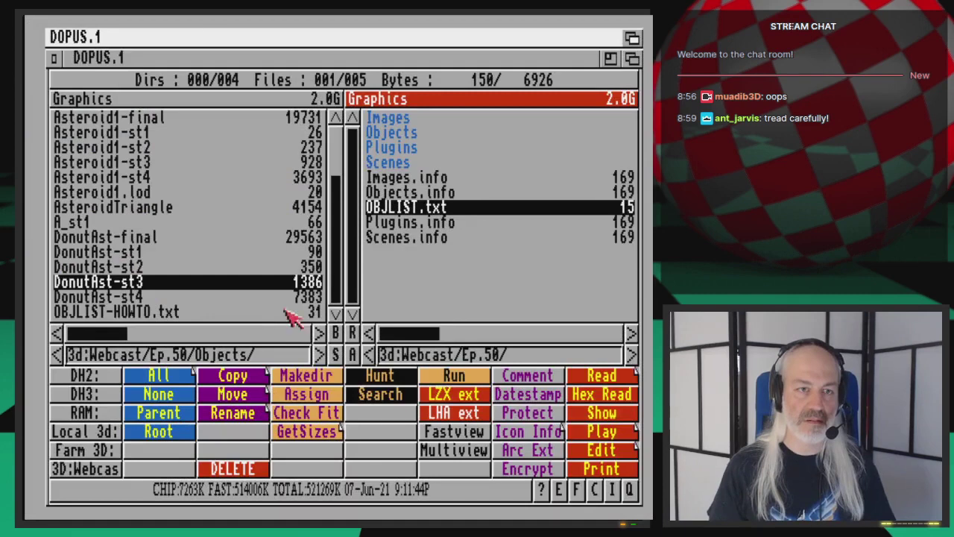
pyautogui.doubleClick(445, 213)
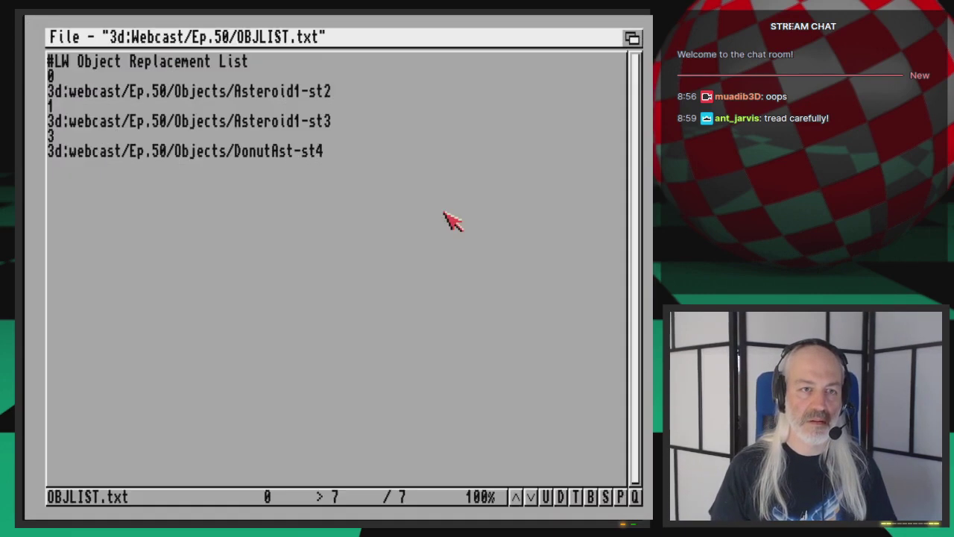
pyautogui.press('Escape')
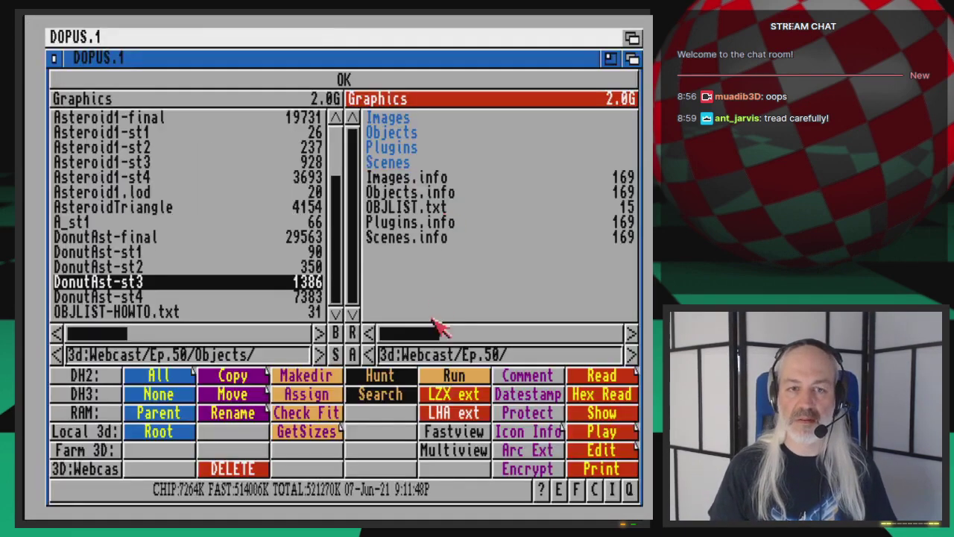
pyautogui.click(456, 335)
pyautogui.click(369, 334)
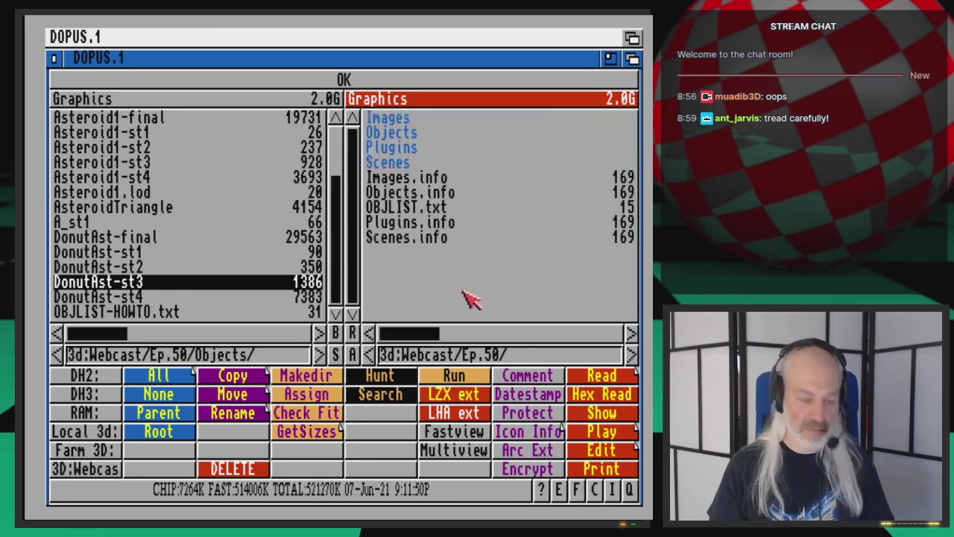
# Switch to EditPad and save the list under the new name OBJLIST2.txt in 3d:Webcast/Ep.50.
pyautogui.press('super+m')
pyautogui.click(173, 101)
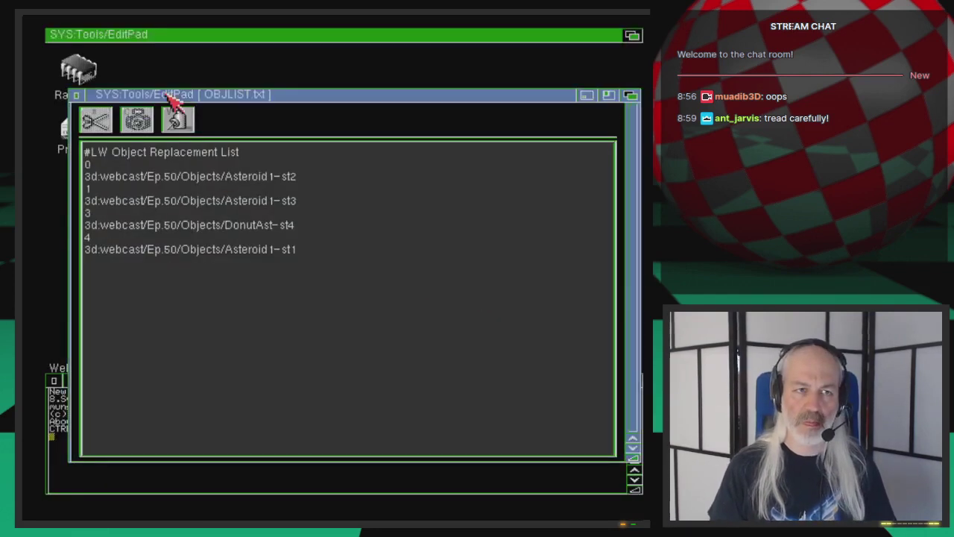
pyautogui.moveTo(110, 37); pyautogui.dragTo(74, 108, button='right')
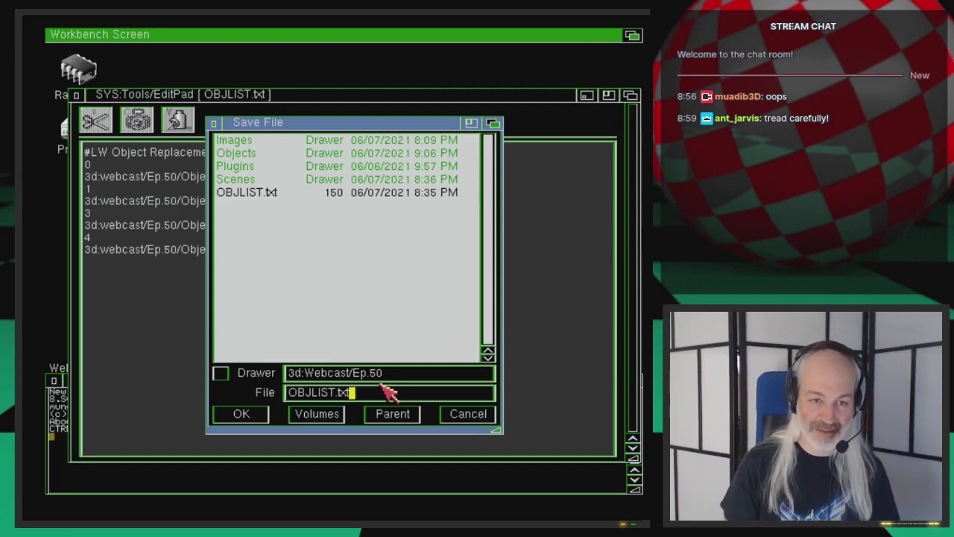
pyautogui.press('Return')
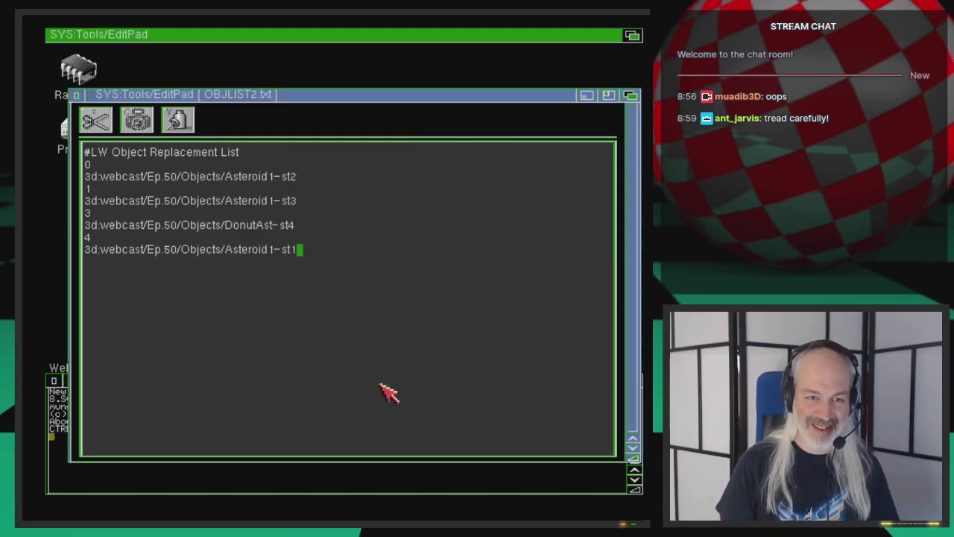
# Try to delete OBJLIST.txt from 3d:Webcast/Ep.50/ in Directory Opus, and switch back to LightWave.
pyautogui.press('super+m')
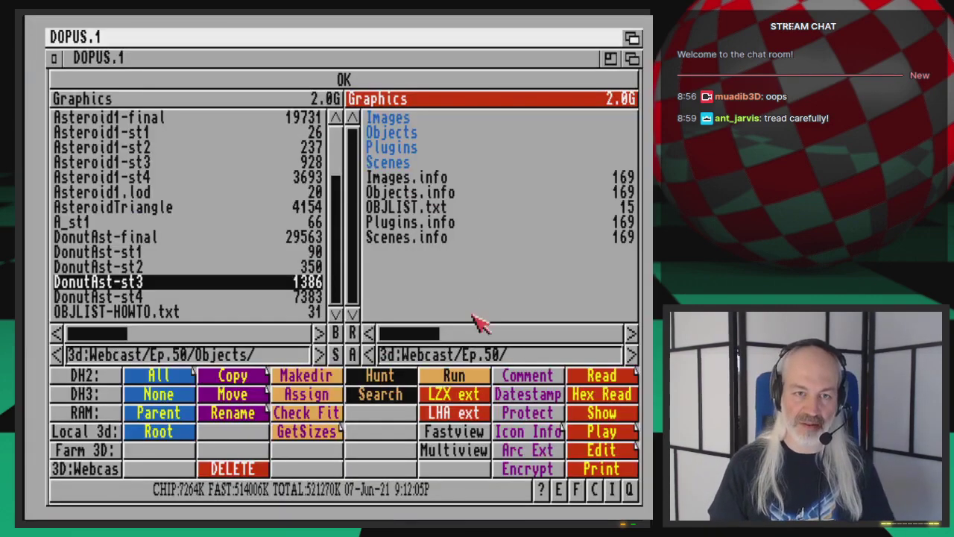
pyautogui.click(476, 209)
pyautogui.click(250, 468)
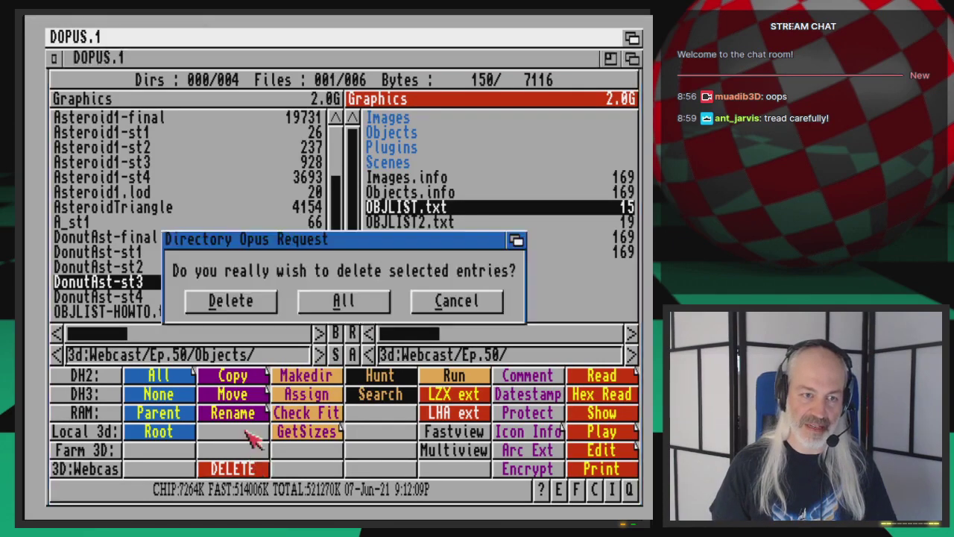
pyautogui.click(225, 306)
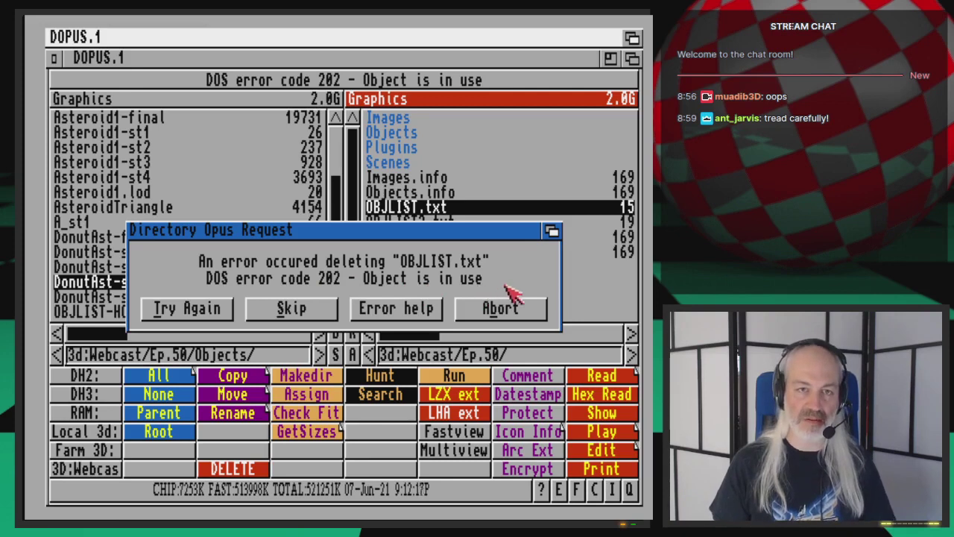
pyautogui.press('super+m')
pyautogui.press('super+m')
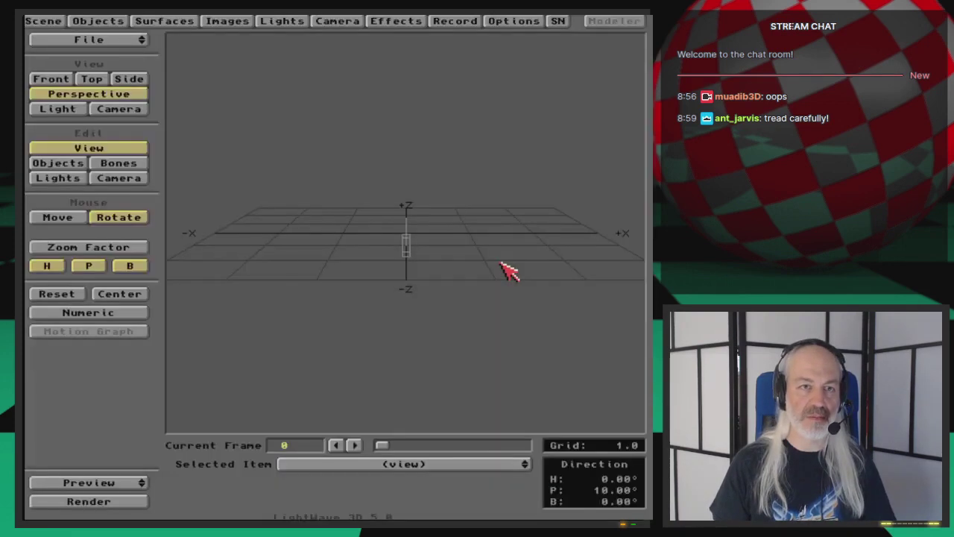
# Try again to delete OBJLIST.txt from 3d:Webcast/Ep.50/ in Directory Opus, and skip the file.
pyautogui.moveTo(122, 41); pyautogui.dragTo(122, 73)
pyautogui.click(242, 291)
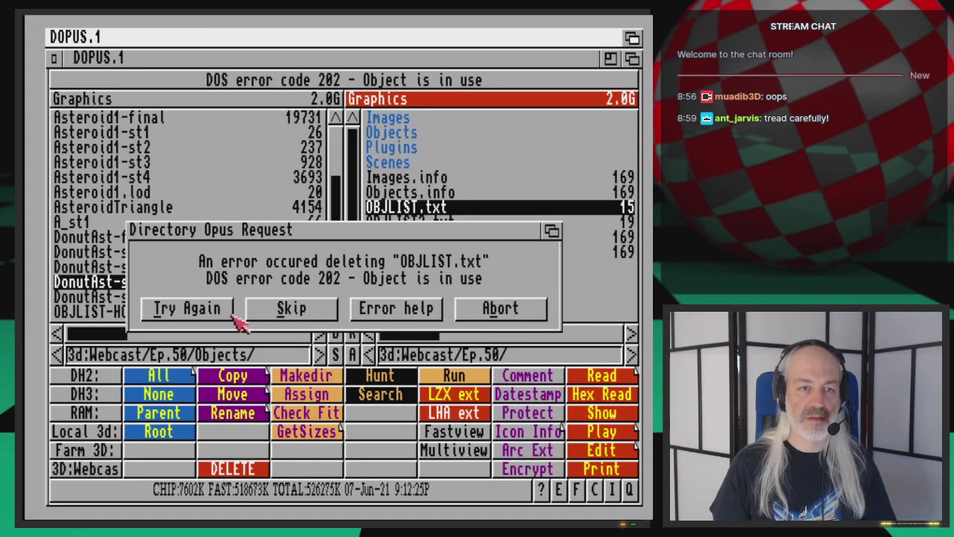
pyautogui.click(198, 313)
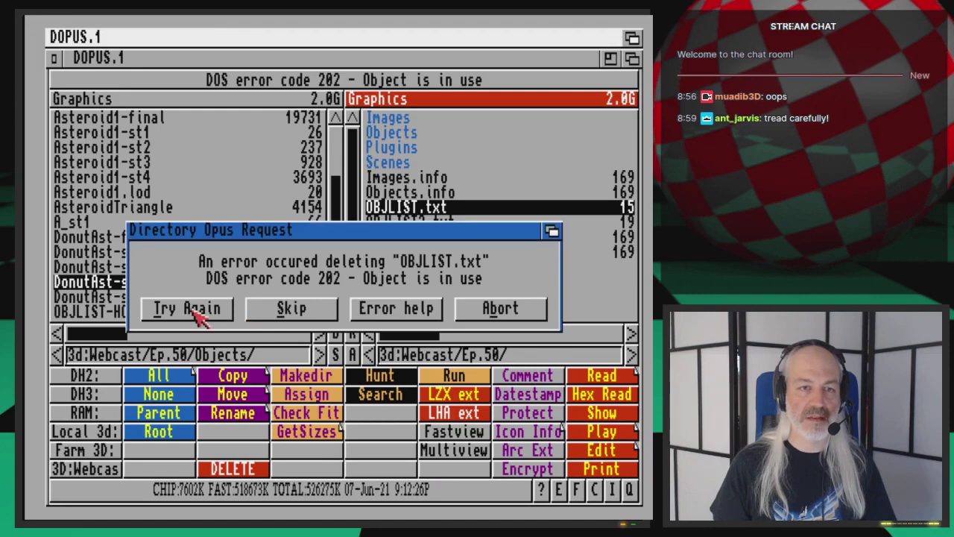
pyautogui.click(289, 312)
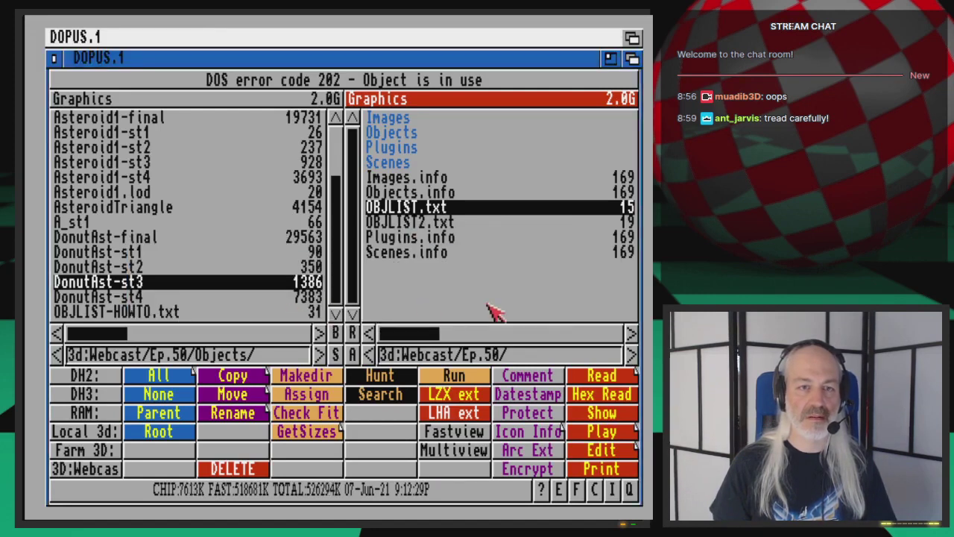
# Switch to the Workbench screen and close the EditPad window holding OBJLIST2.txt.
pyautogui.moveTo(438, 334); pyautogui.dragTo(393, 336)
pyautogui.press('super+m')
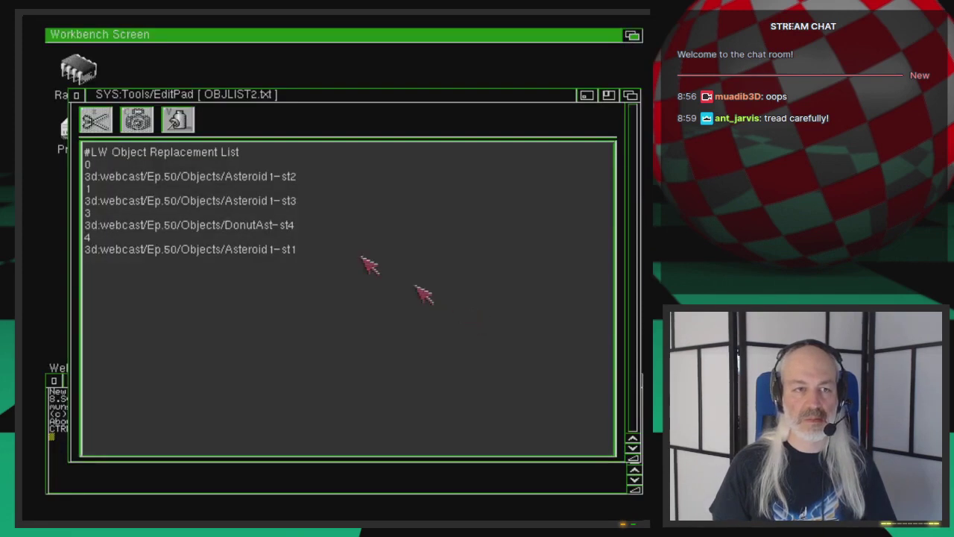
pyautogui.click(83, 100)
pyautogui.click(77, 95)
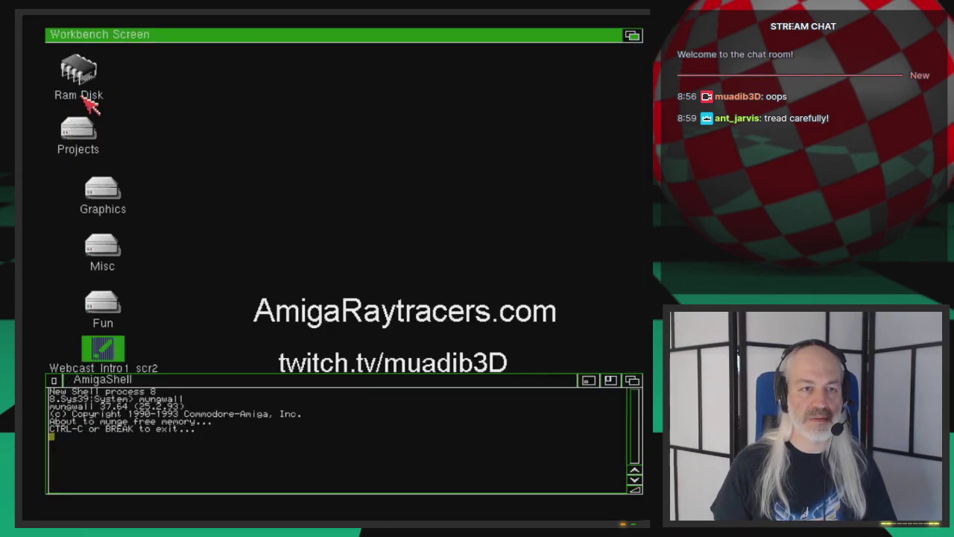
# Switch to Directory Opus and read OBJLIST2.txt to check the saved object replacement list.
pyautogui.press('super+m')
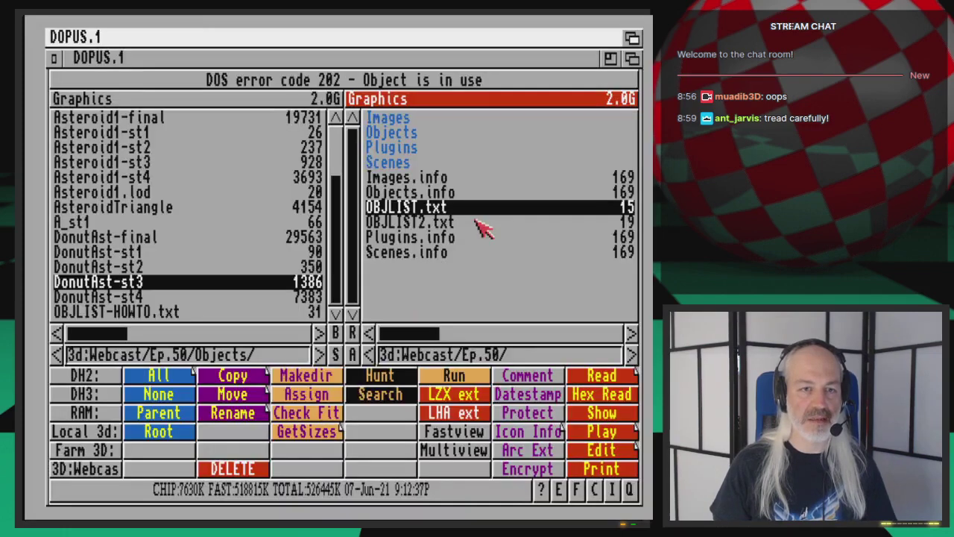
pyautogui.click(453, 222)
pyautogui.click(457, 208)
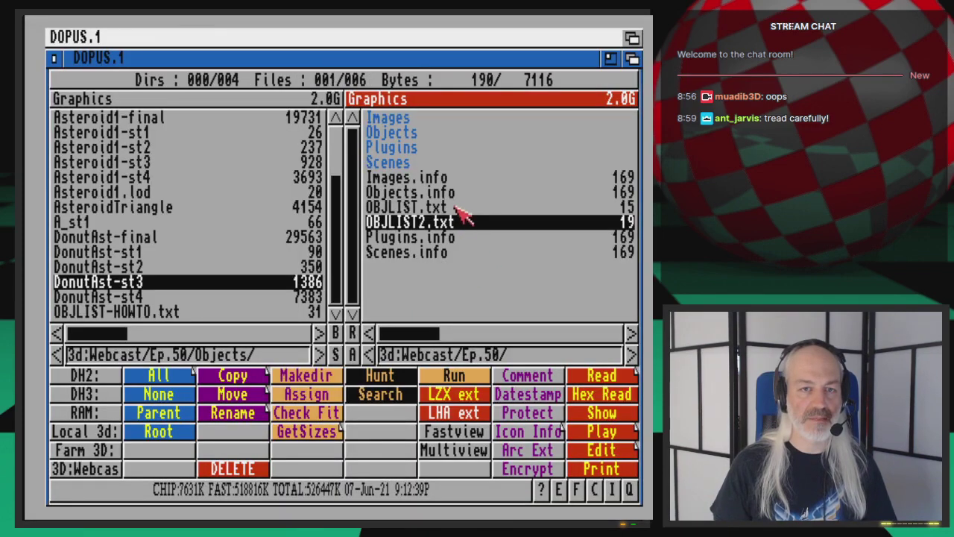
pyautogui.press('r')
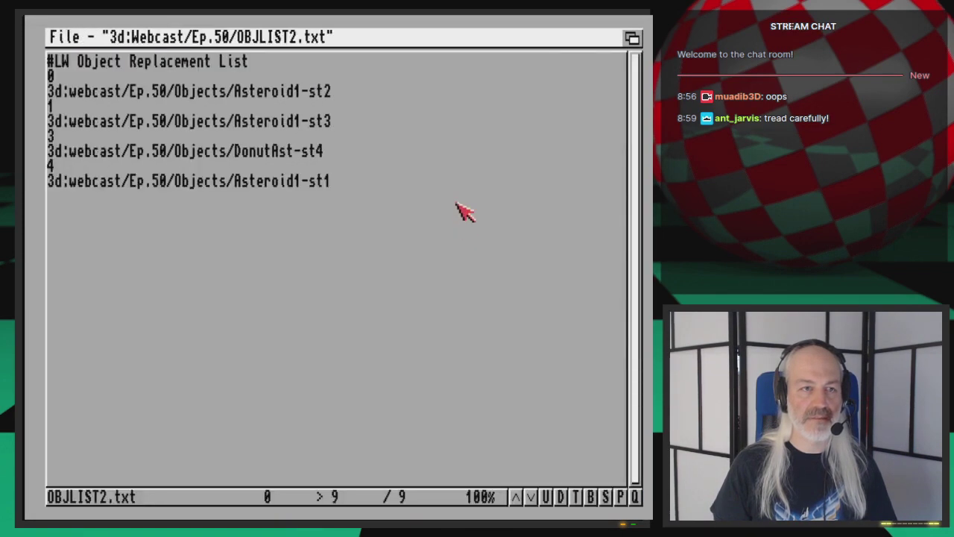
pyautogui.press('Escape')
# Try to delete OBJLIST.txt from 3d:Webcast/Ep.50/ with EditPad closed, and abort the operation.
pyautogui.click(461, 209)
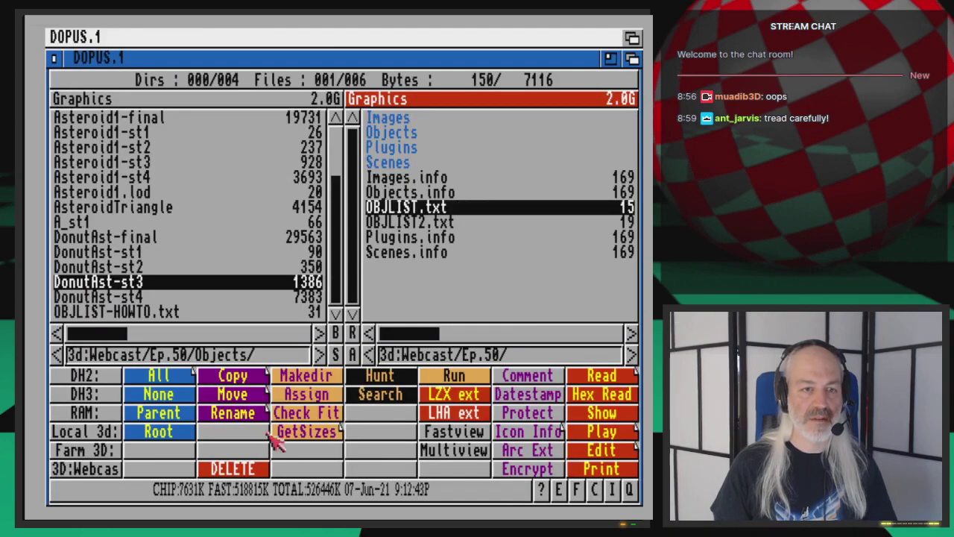
pyautogui.click(237, 467)
pyautogui.click(231, 306)
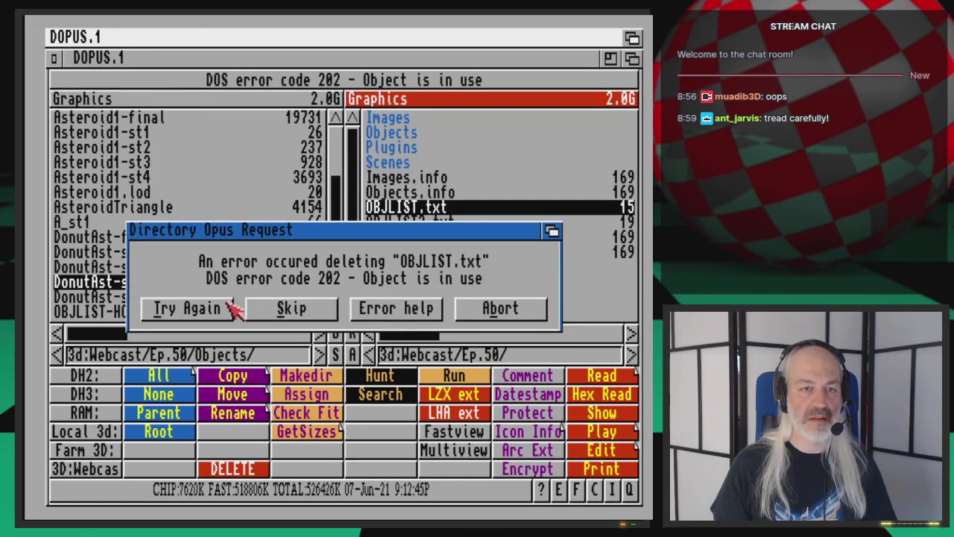
pyautogui.click(518, 314)
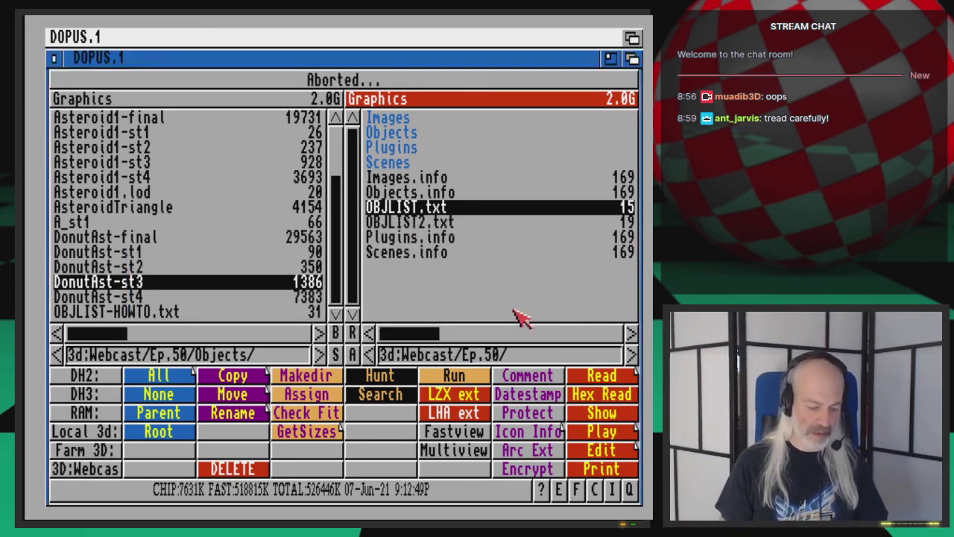
# Stop the running mungwall process in the AmigaShell, and return to Directory Opus.
pyautogui.press('super+m')
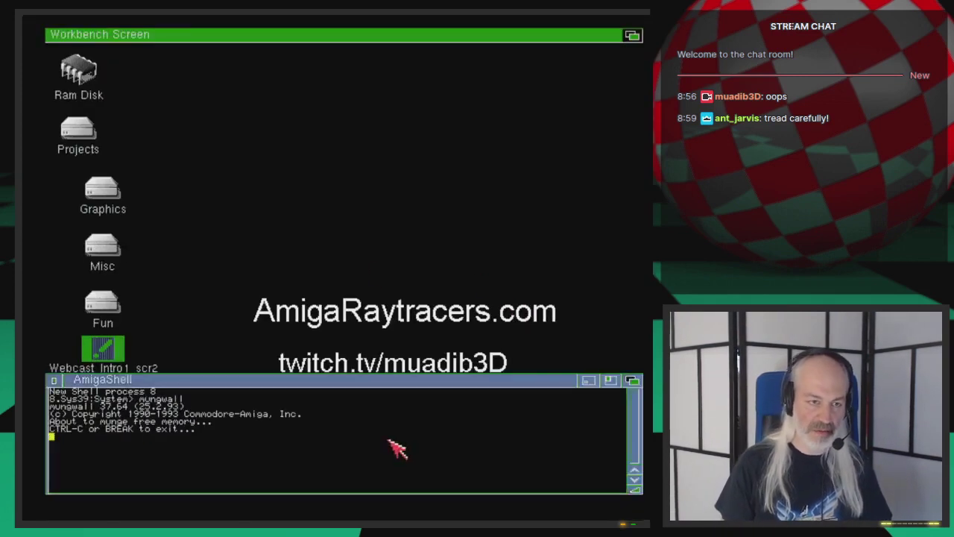
pyautogui.hotkey('ctrl', 'c')
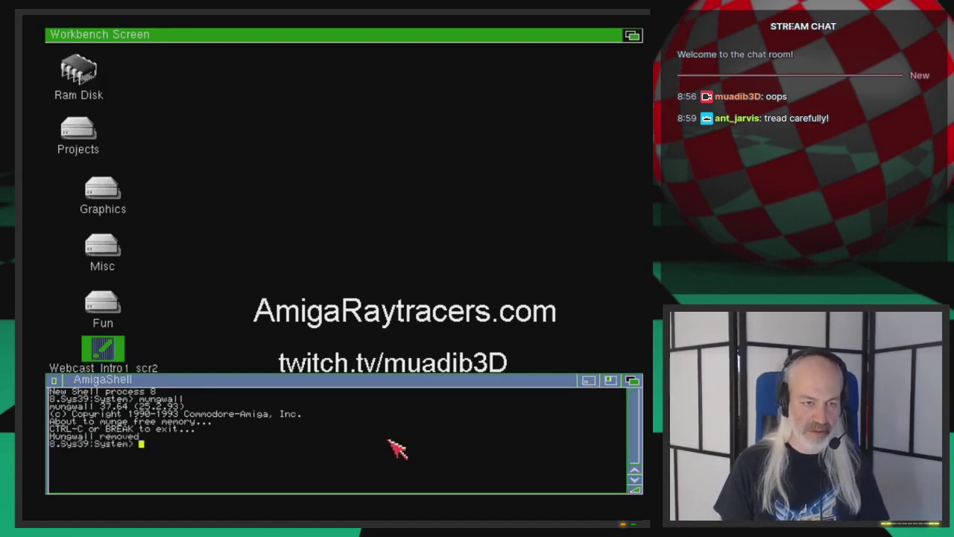
pyautogui.press('super+m')
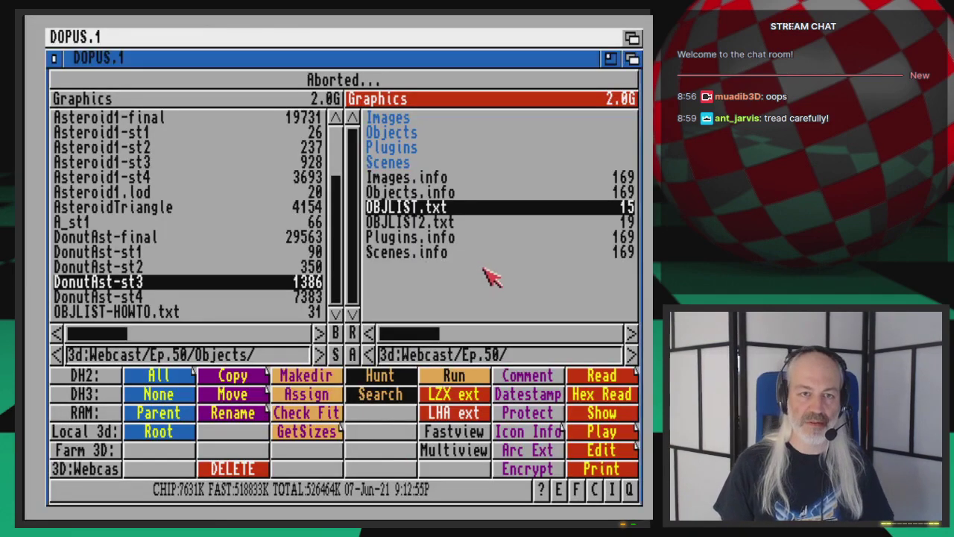
# Try to delete OBJLIST.txt once more with mungwall stopped, and abort the operation.
pyautogui.click(240, 466)
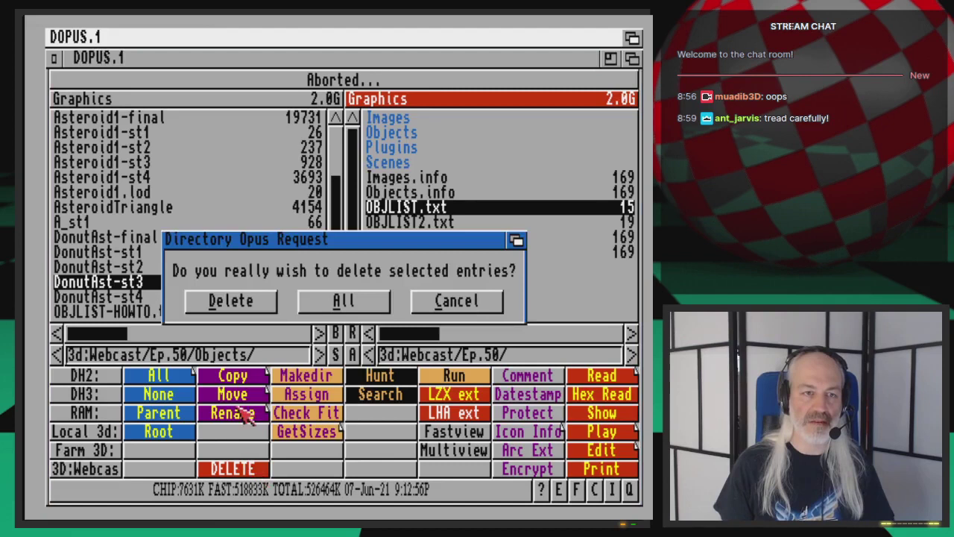
pyautogui.click(233, 304)
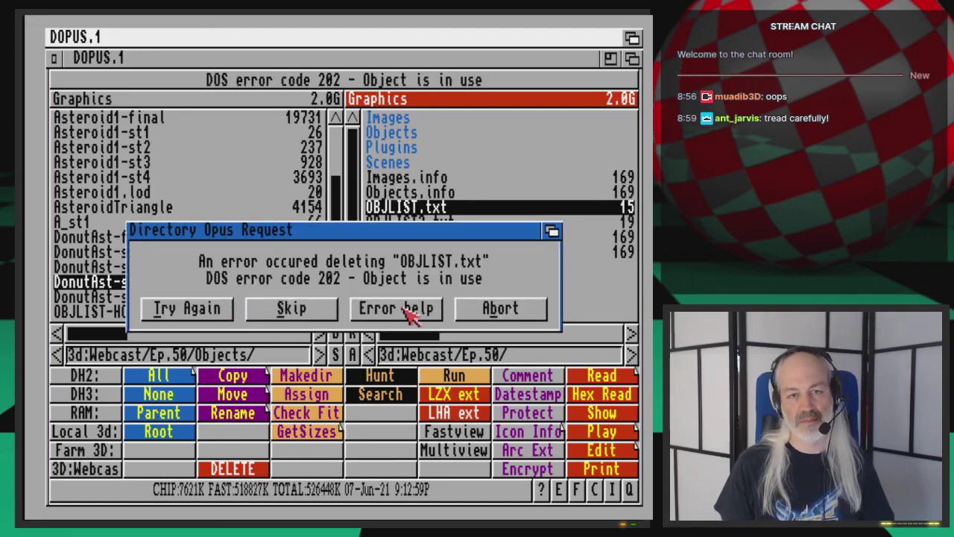
pyautogui.click(510, 314)
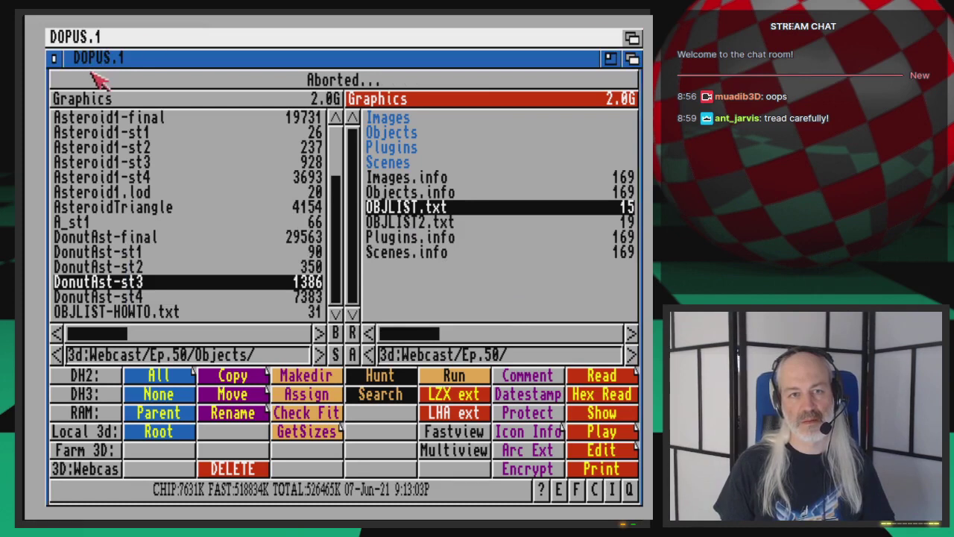
# Rename OBJLIST.txt in 3d:Webcast/Ep.50/ as OBJLIST1.txt.
pyautogui.click(233, 416)
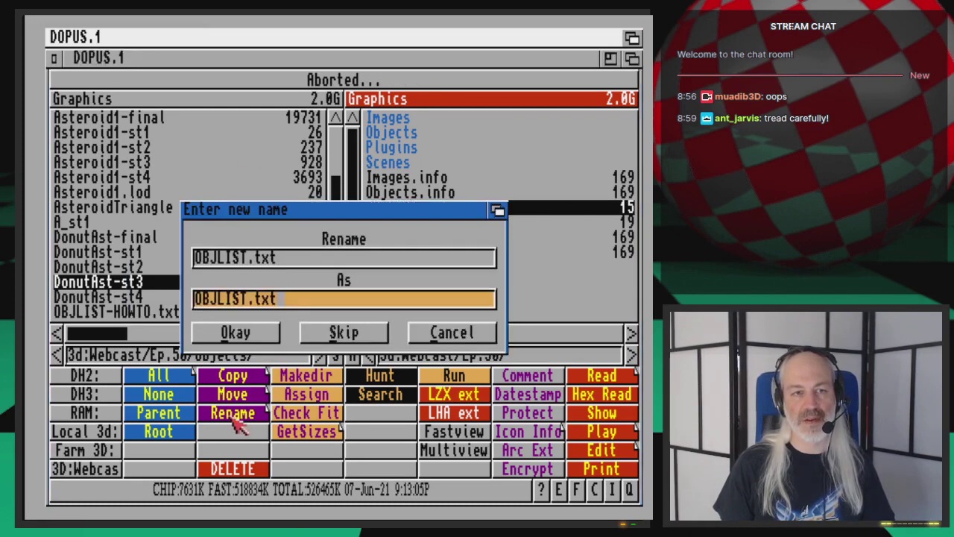
pyautogui.click(252, 300)
pyautogui.write('1')
pyautogui.press('Return')
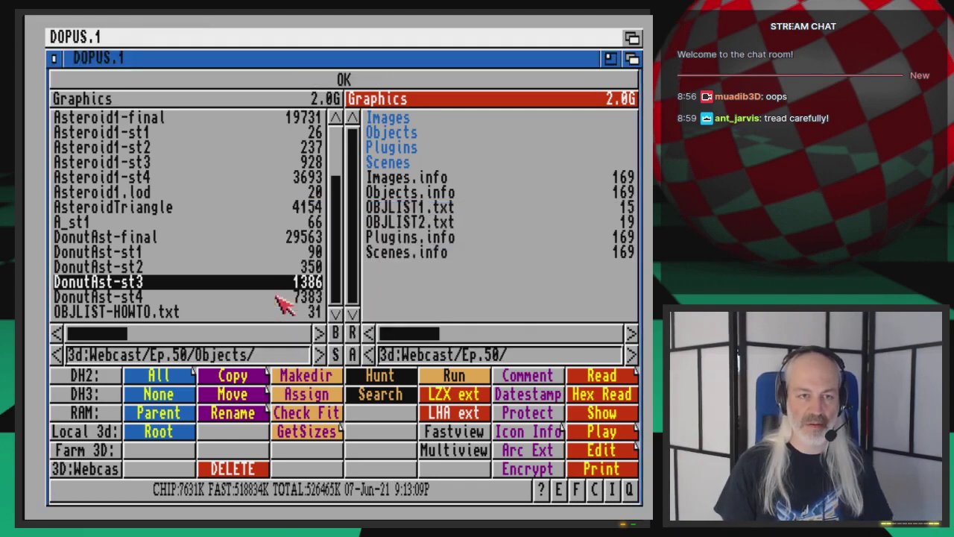
# Rename OBJLIST2.txt as OBJLIST.txt in 3d:Webcast/Ep.50/, and read the renamed file to check its contents.
pyautogui.click(470, 222)
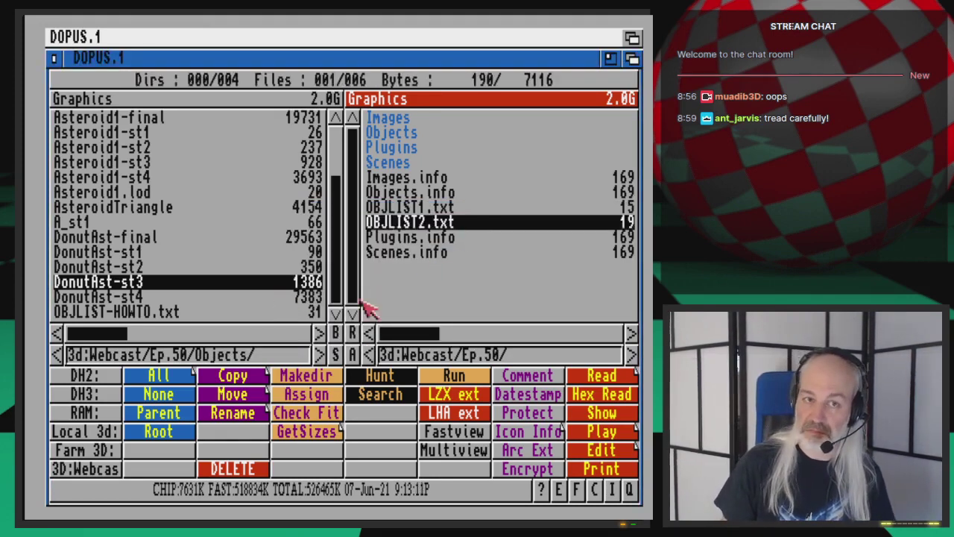
pyautogui.click(261, 418)
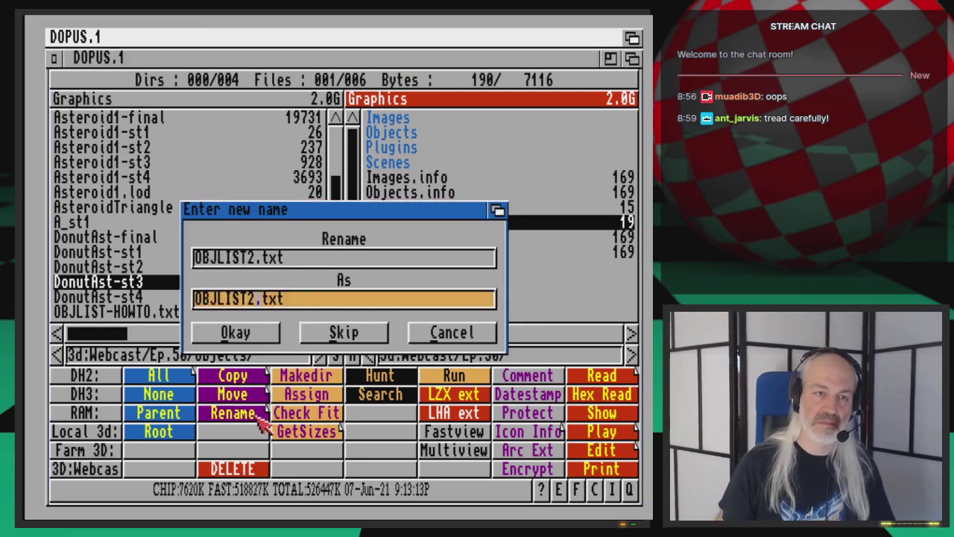
pyautogui.press('Return')
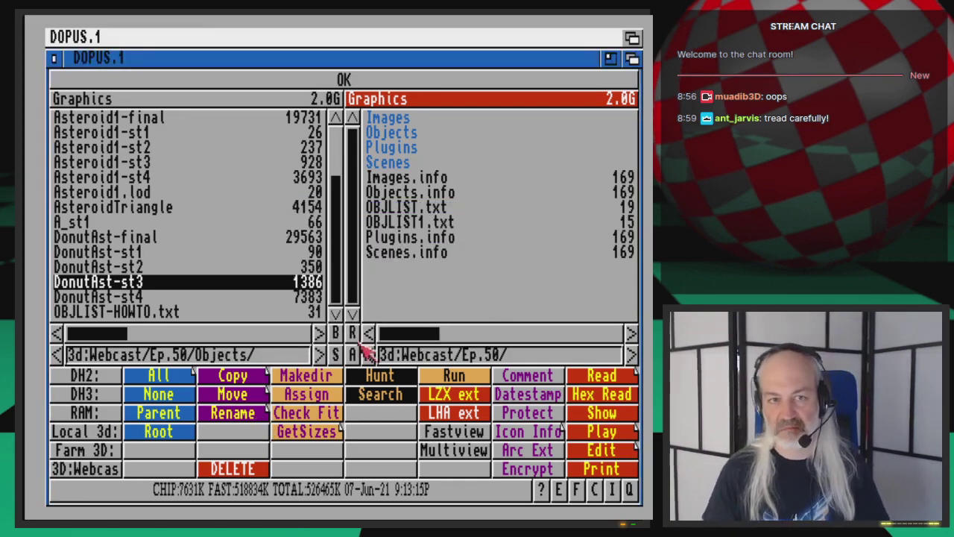
pyautogui.doubleClick(482, 209)
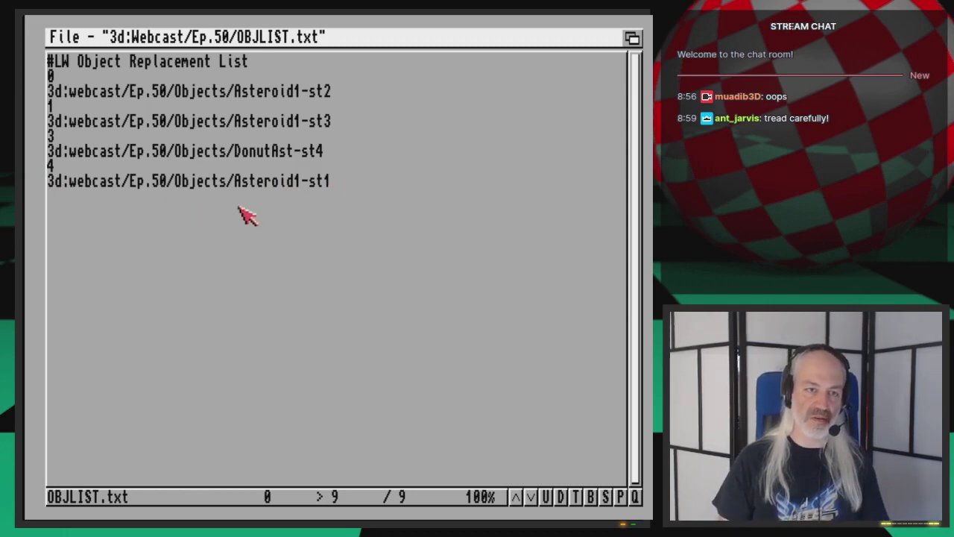
pyautogui.press('q')
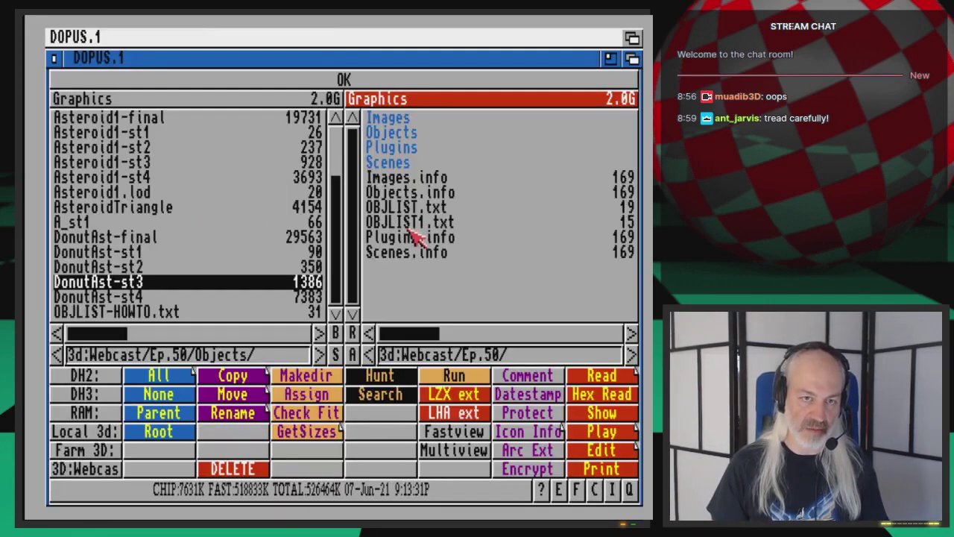
# Switch to the Workbench screen and run mungwall again in the AmigaShell.
pyautogui.press('super+m')
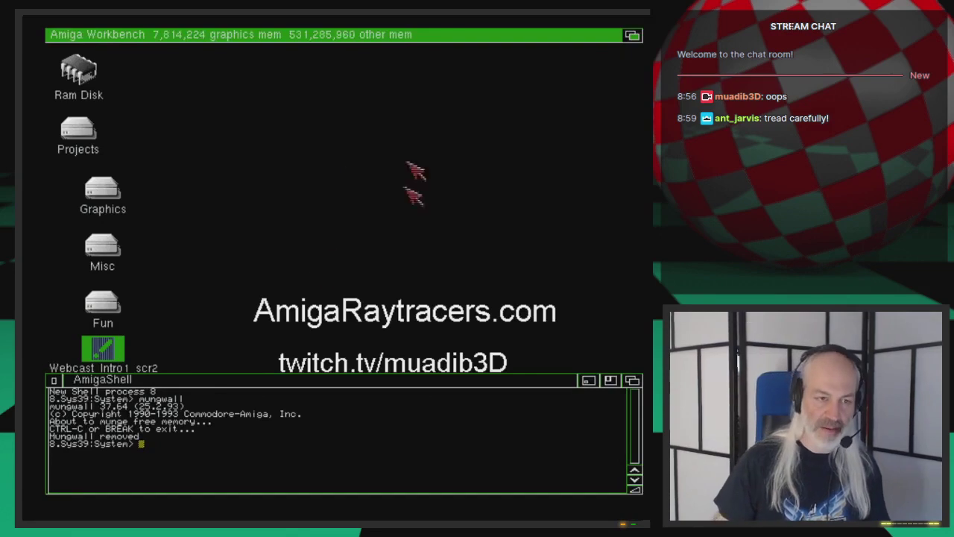
pyautogui.click(258, 447)
pyautogui.press('Up')
pyautogui.press('Return')
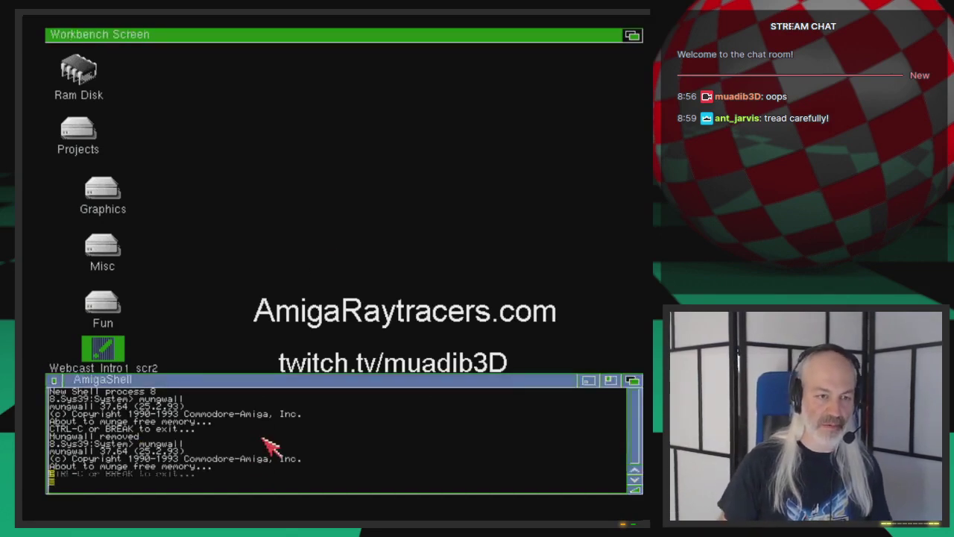
pyautogui.click(310, 75)
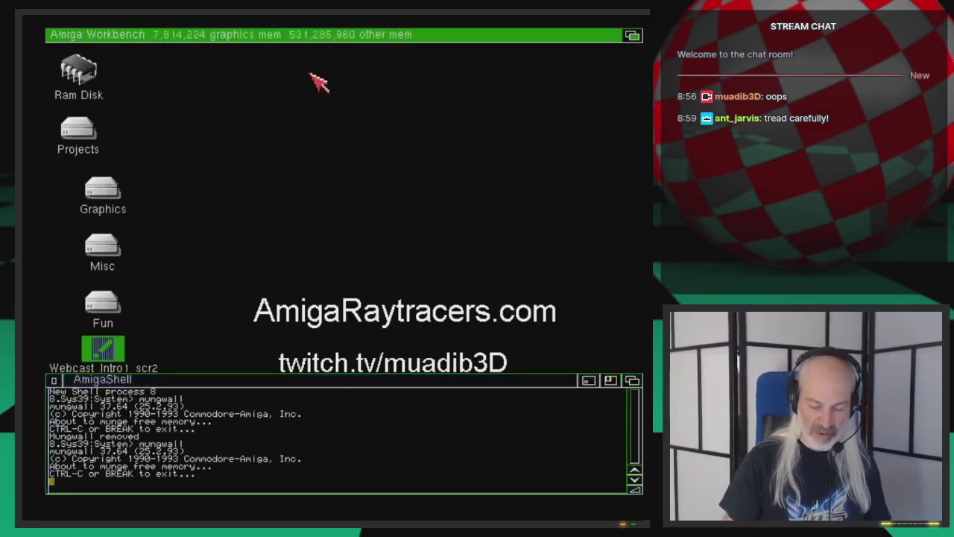
# Switch to LightWave and load the scene Asteroids2 from 3D:webcast/Ep.50/Scenes.
pyautogui.press('super+m')
pyautogui.moveTo(43, 20); pyautogui.dragTo(120, 60)
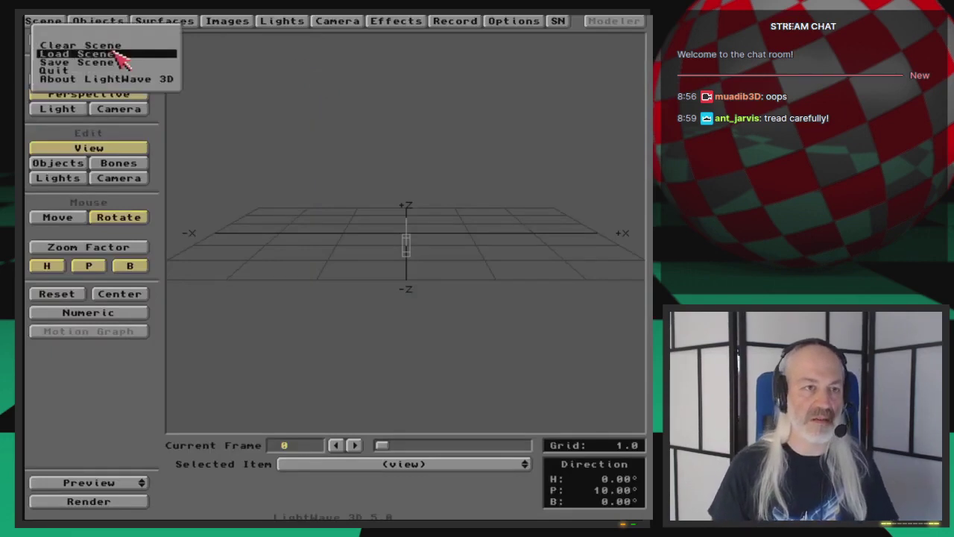
pyautogui.moveTo(114, 52); pyautogui.dragTo(116, 53, button='right')
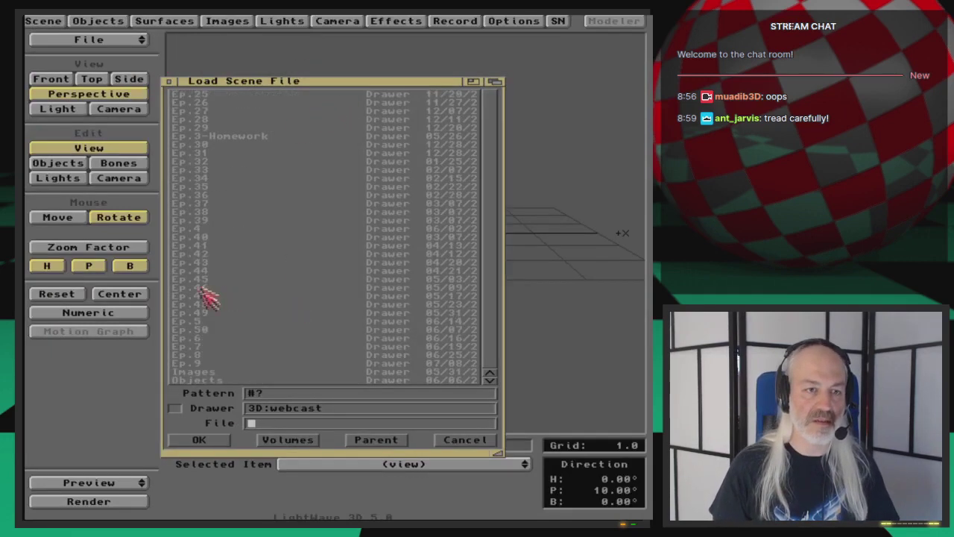
pyautogui.click(200, 330)
pyautogui.click(211, 112)
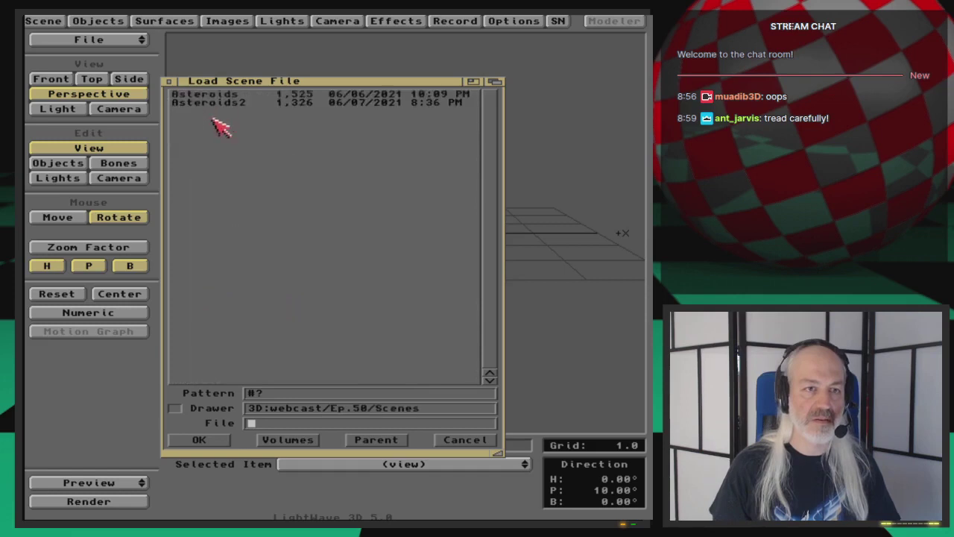
pyautogui.doubleClick(224, 103)
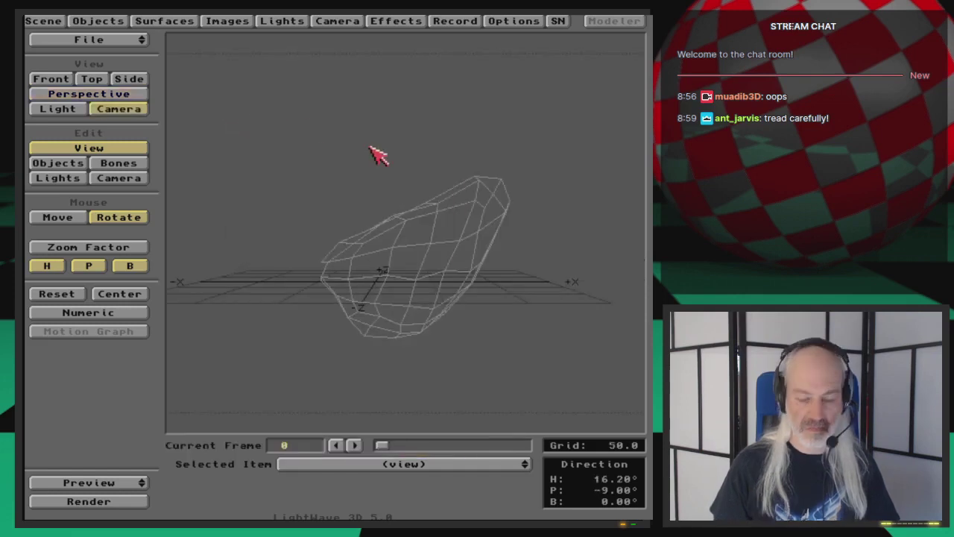
# Test-render the Asteroids2 scene frame by frame through frame 4, end the render, and switch to Directory Opus.
pyautogui.press('F9')
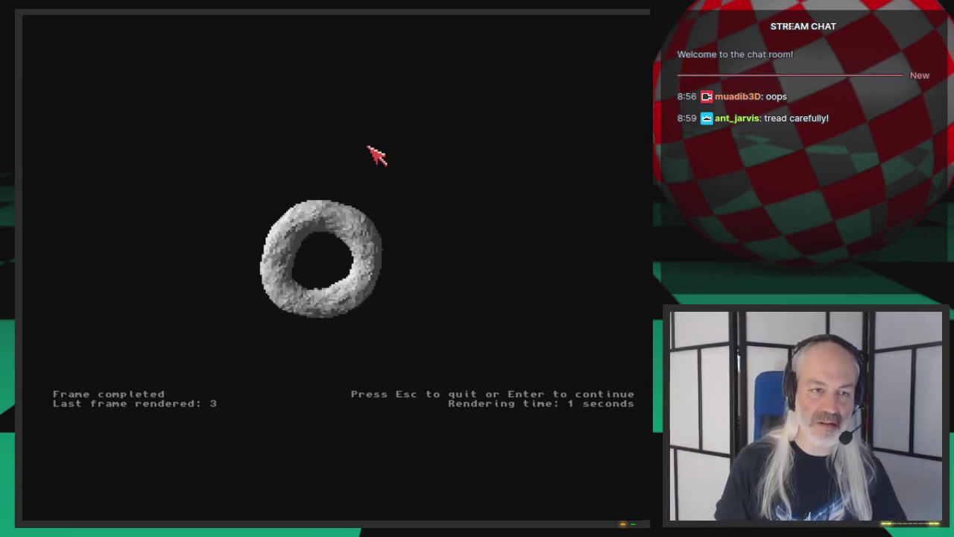
pyautogui.press('Return')
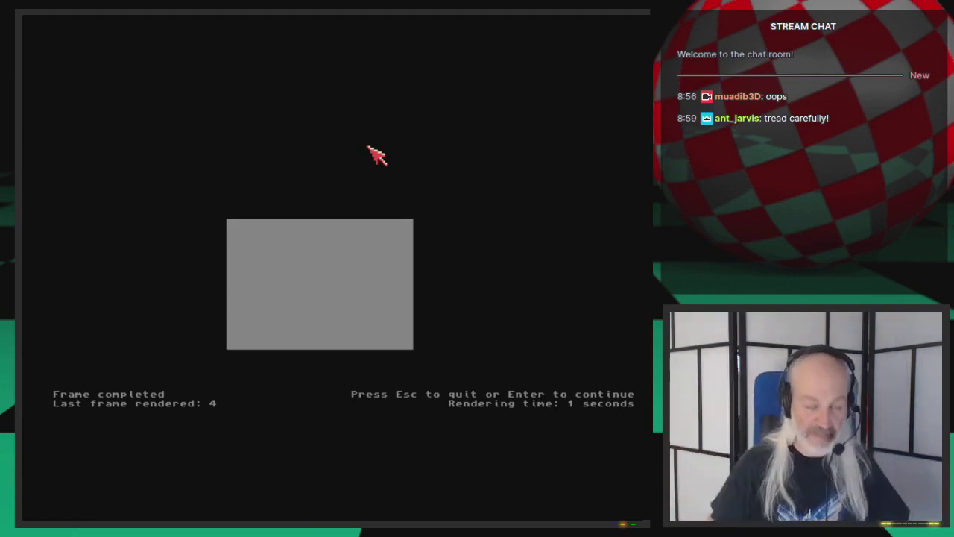
pyautogui.press('Escape')
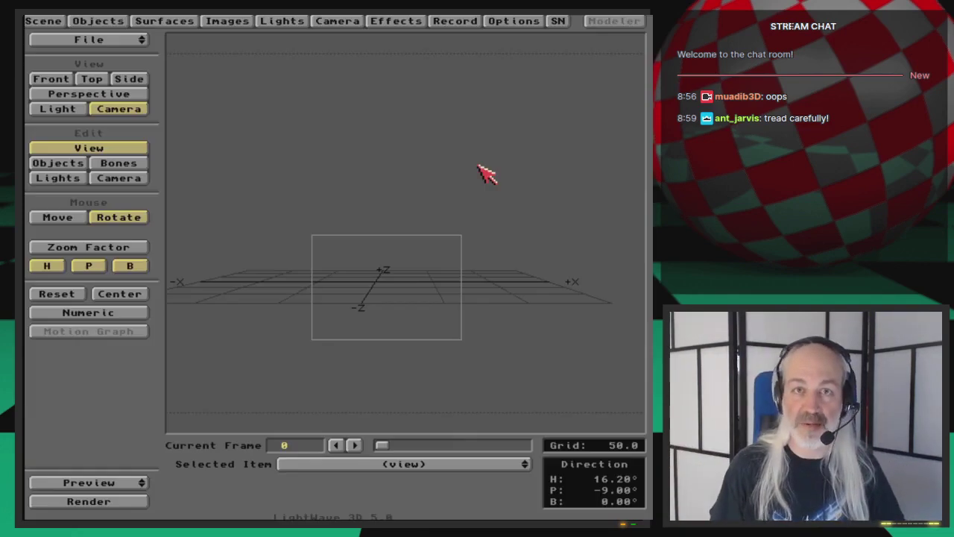
pyautogui.press('super+m')
pyautogui.press('super+m')
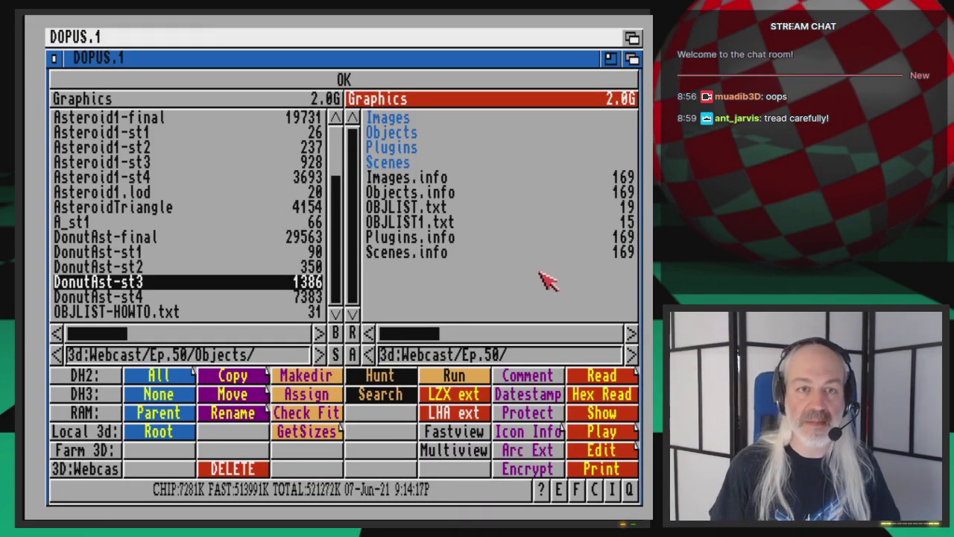
# Try to delete OBJLIST1.txt from 3d:Webcast/Ep.50/, abort the deletion and deselect the file.
pyautogui.click(469, 224)
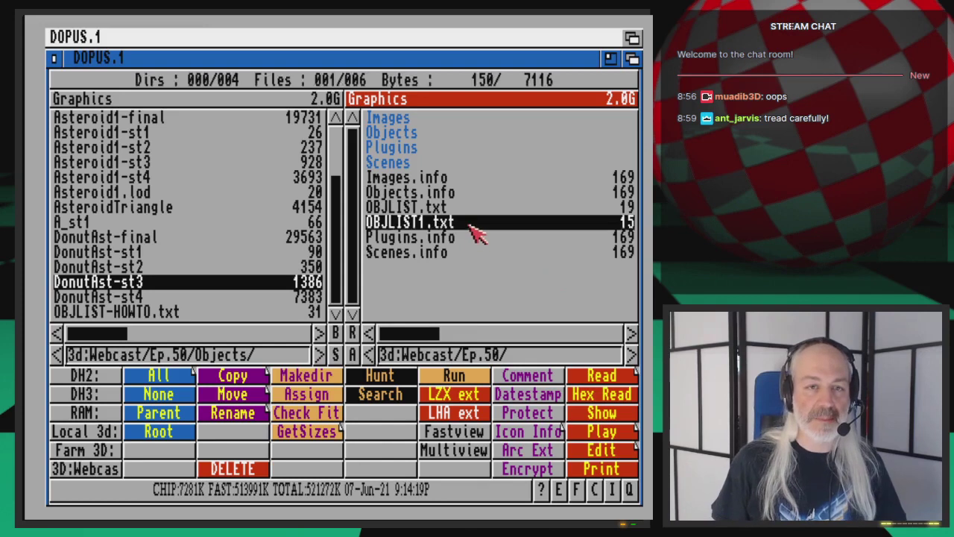
pyautogui.click(254, 468)
pyautogui.click(248, 303)
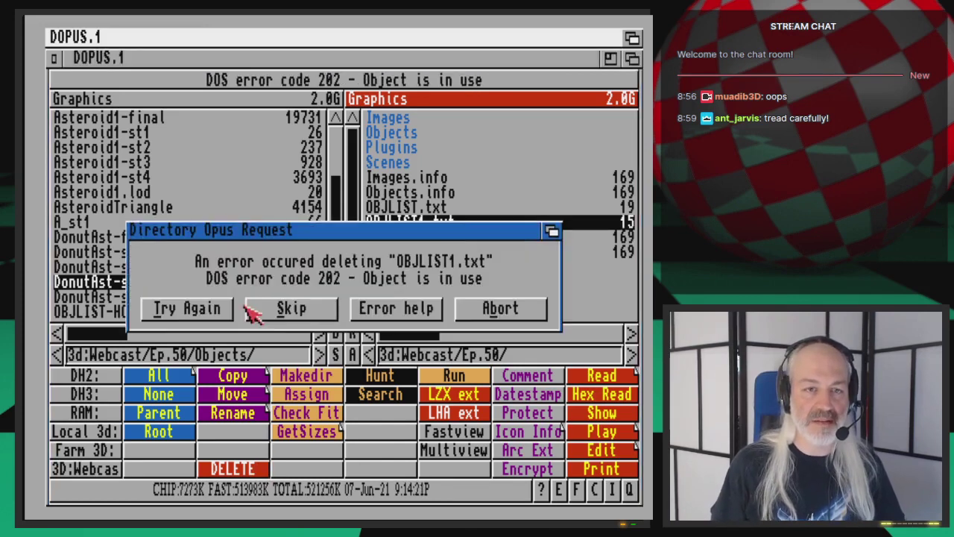
pyautogui.click(532, 310)
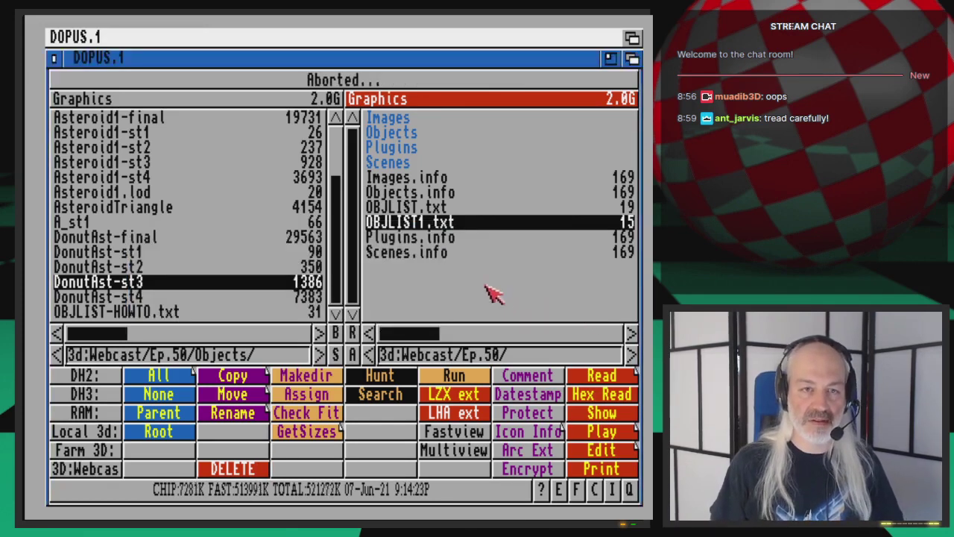
pyautogui.click(468, 223)
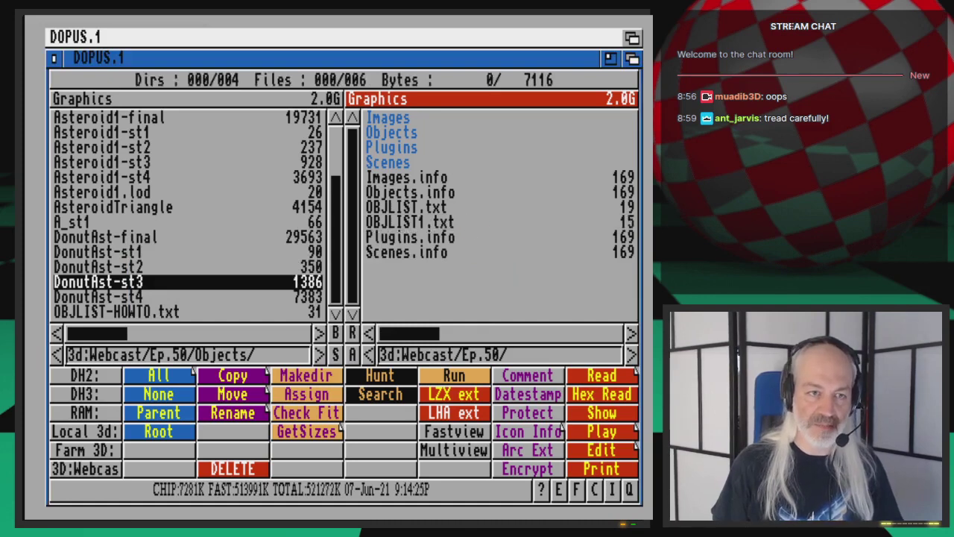
# Check the mungwall output in the AmigaShell on the Workbench screen, and switch to LightWave.
pyautogui.click(632, 37)
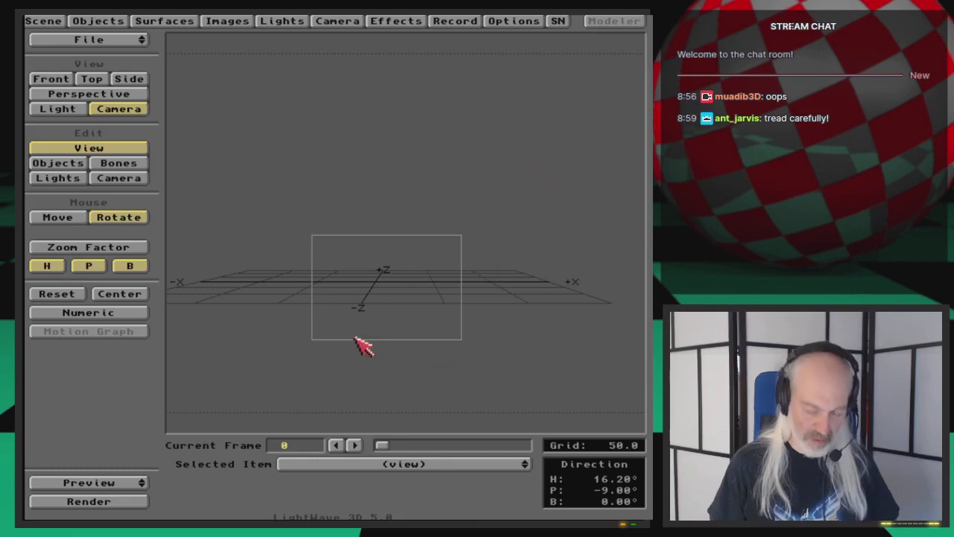
pyautogui.press('super+n')
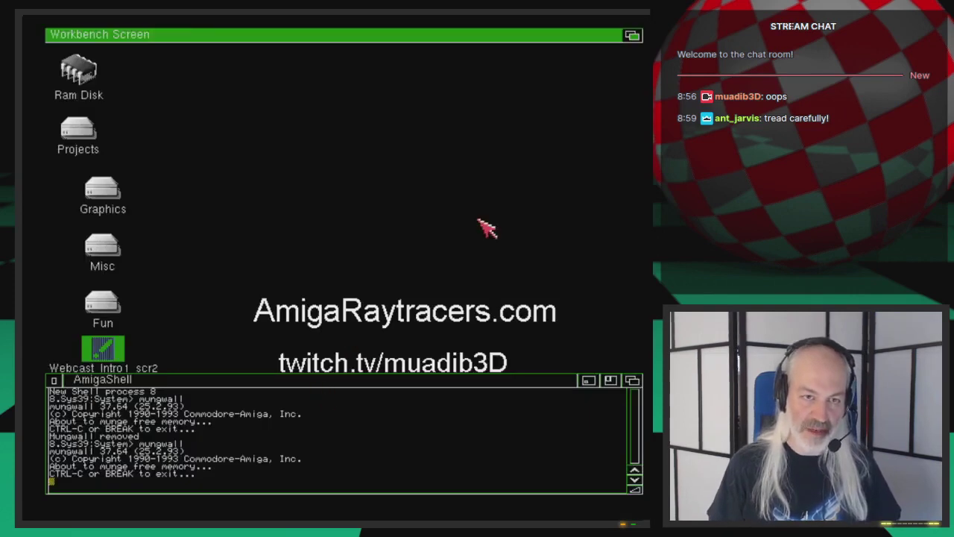
pyautogui.press('super+m')
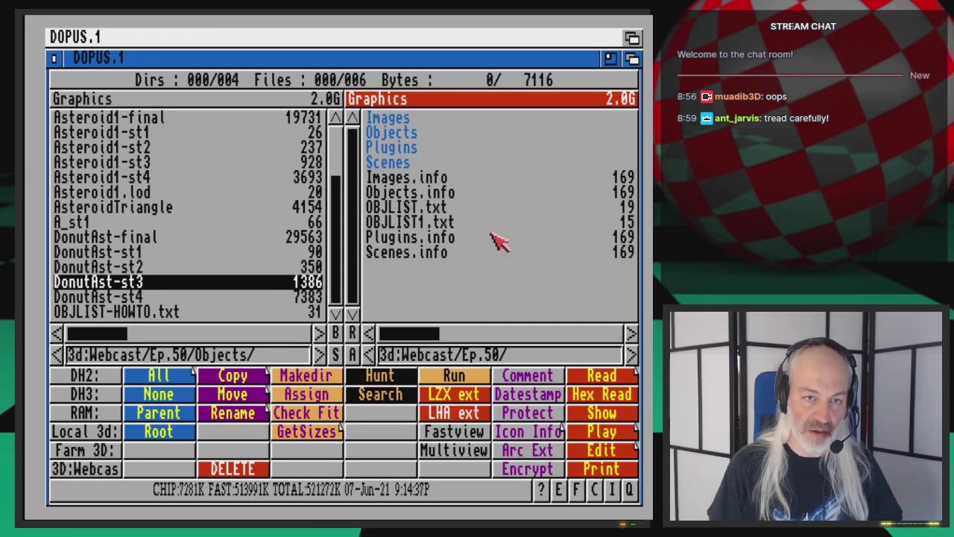
pyautogui.press('super+m')
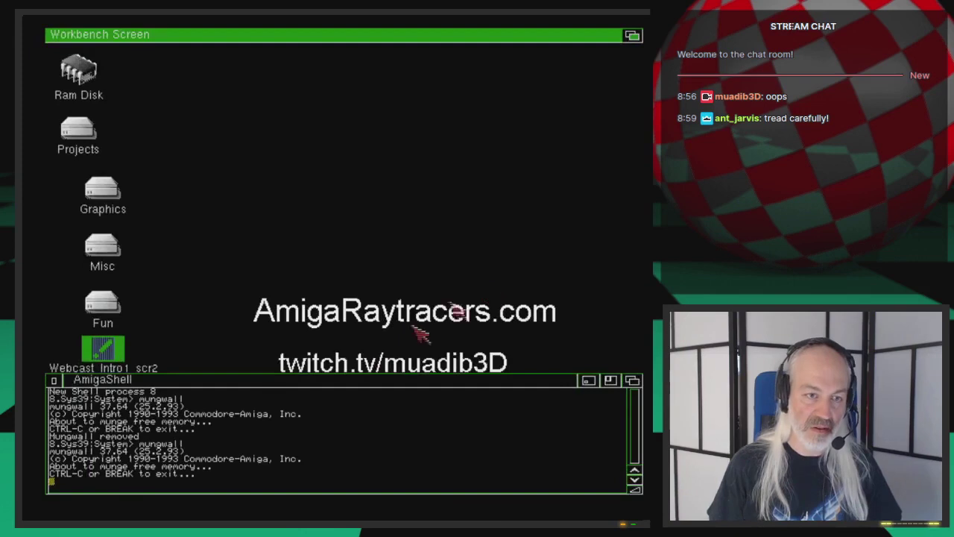
pyautogui.click(212, 389)
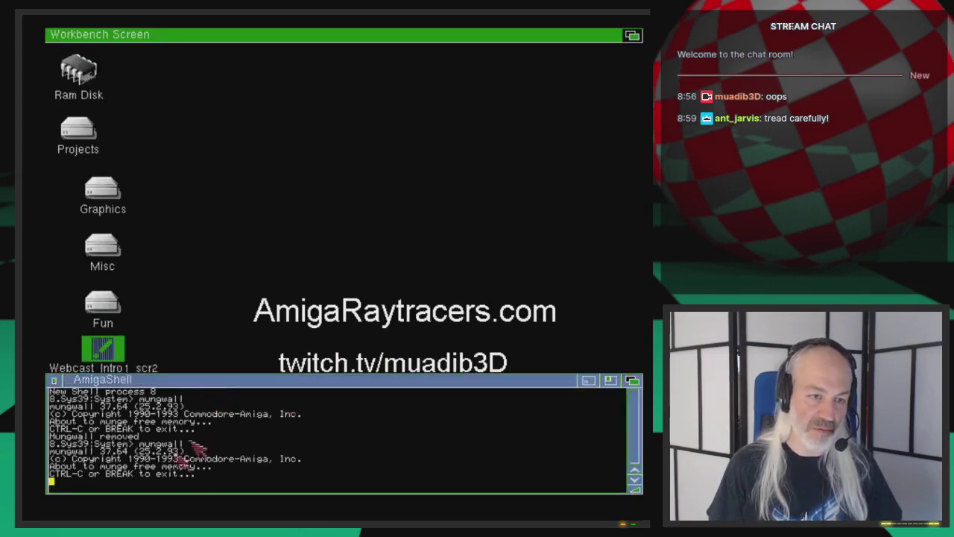
pyautogui.click(366, 276)
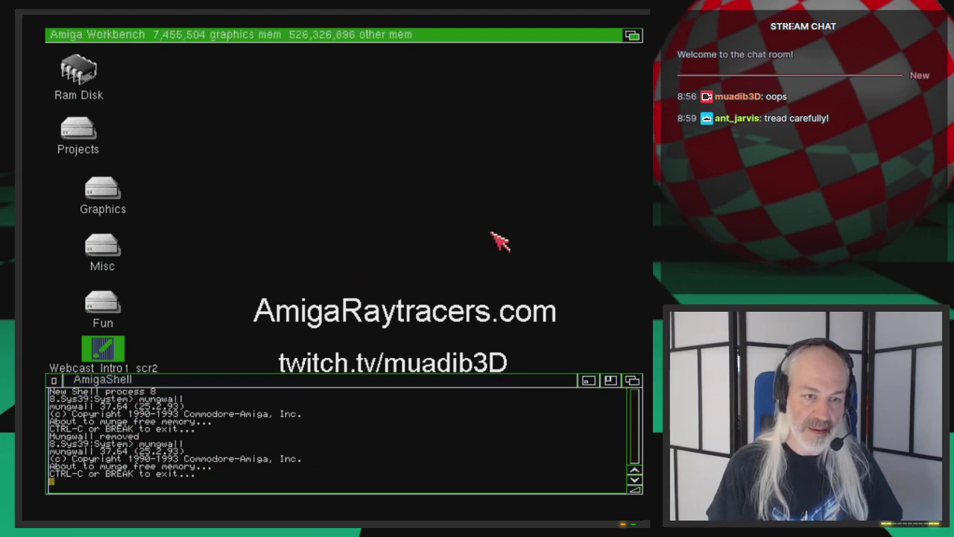
pyautogui.press('super+m')
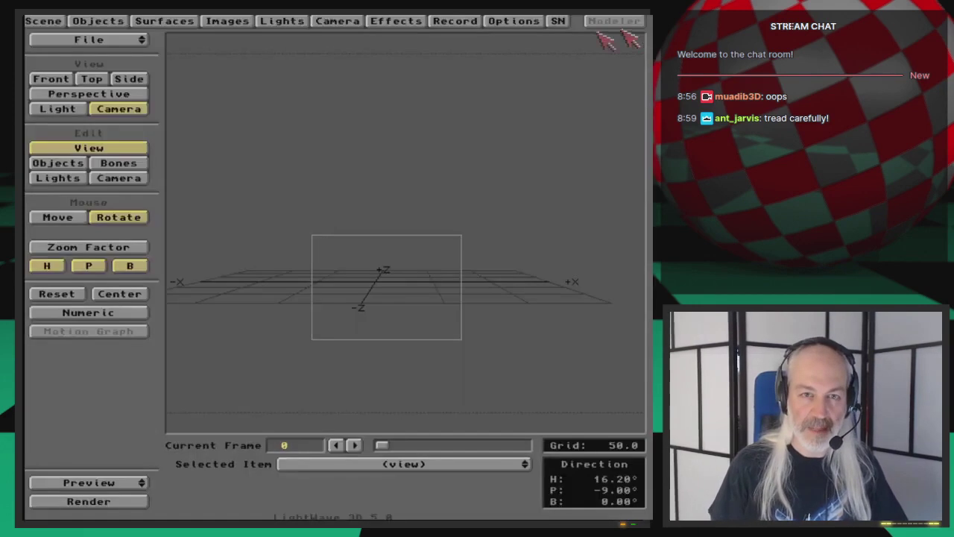
pyautogui.click(616, 37)
# Try the LOD object replacement plug-in on Asteroid1-st1, open its options to browse for an LOD file, and cancel the file selection.
pyautogui.moveTo(98, 43); pyautogui.dragTo(107, 62)
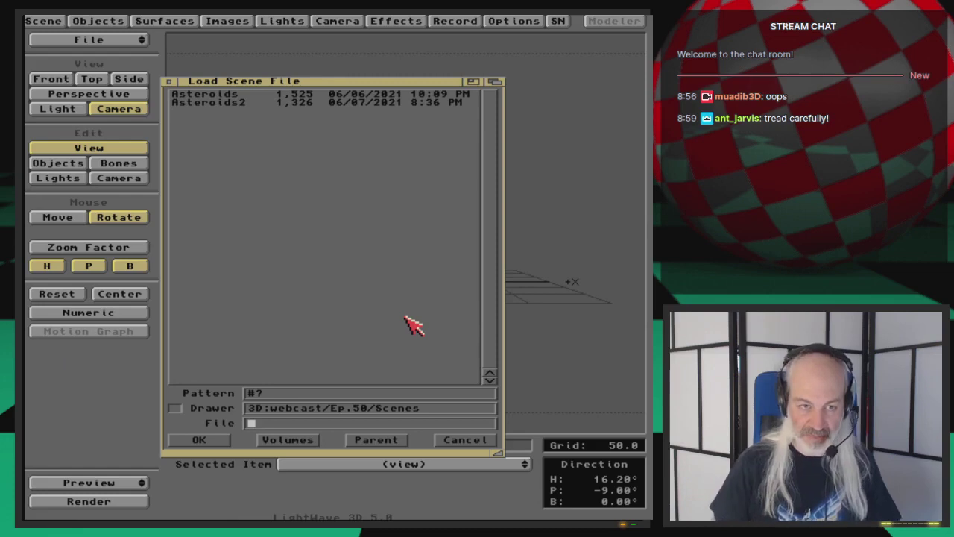
pyautogui.click(465, 442)
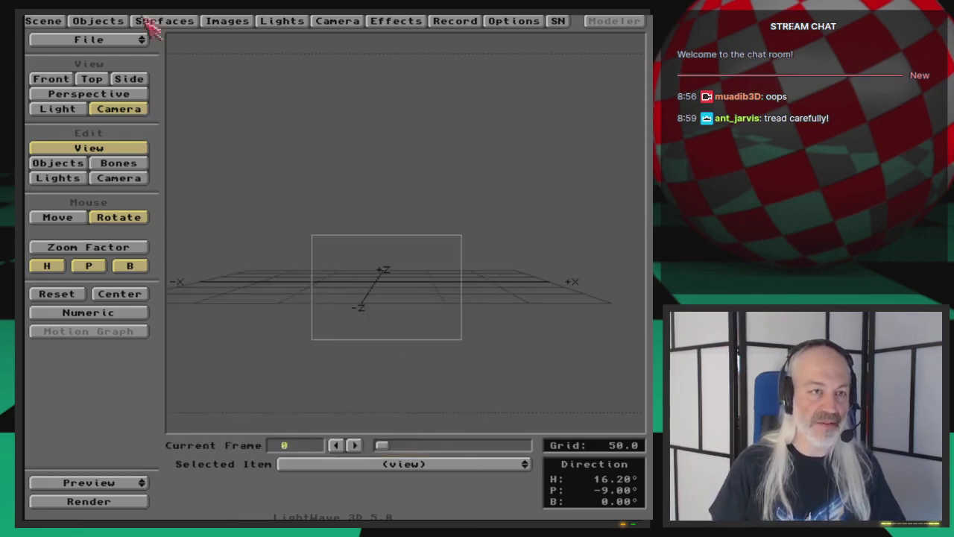
pyautogui.click(115, 22)
pyautogui.moveTo(464, 171); pyautogui.dragTo(504, 212)
pyautogui.click(384, 204)
pyautogui.moveTo(384, 257); pyautogui.dragTo(384, 256)
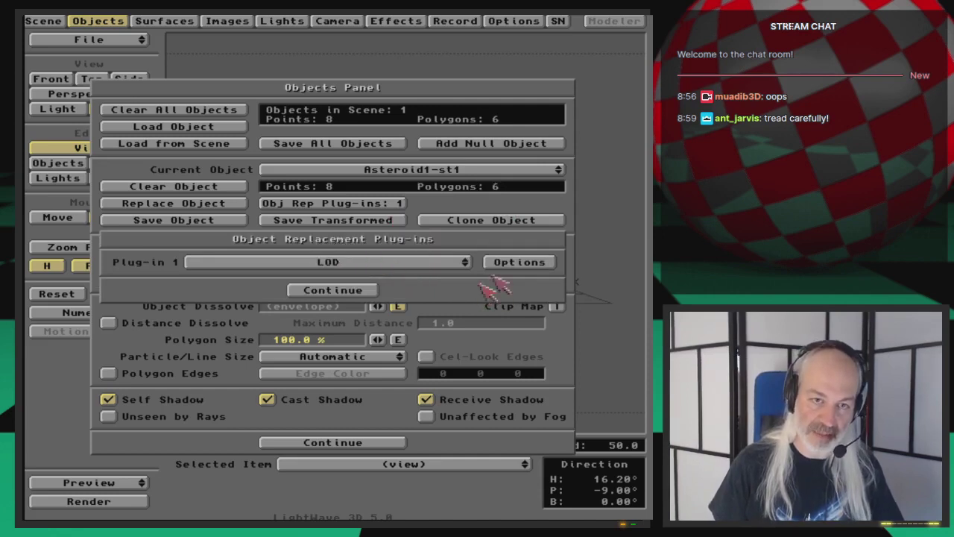
pyautogui.click(514, 264)
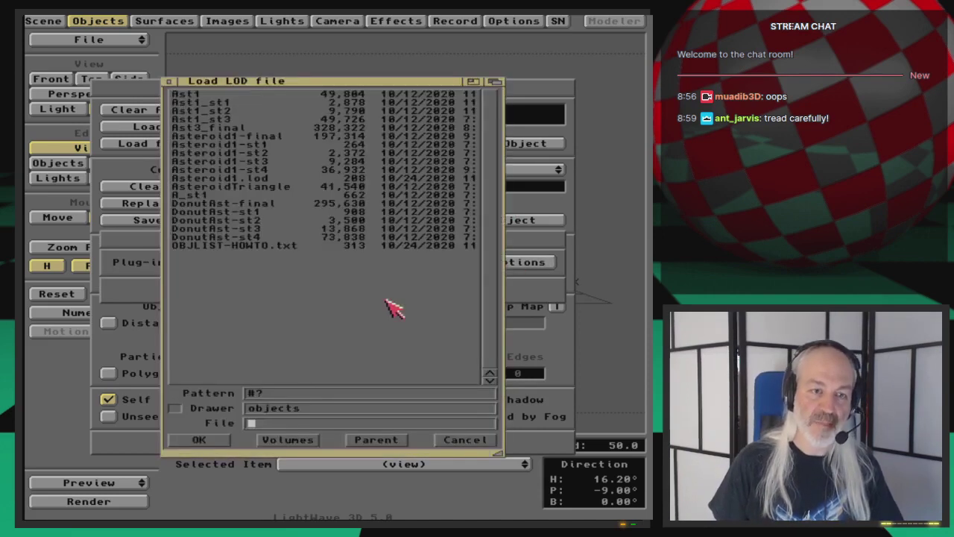
pyautogui.click(463, 442)
pyautogui.click(356, 293)
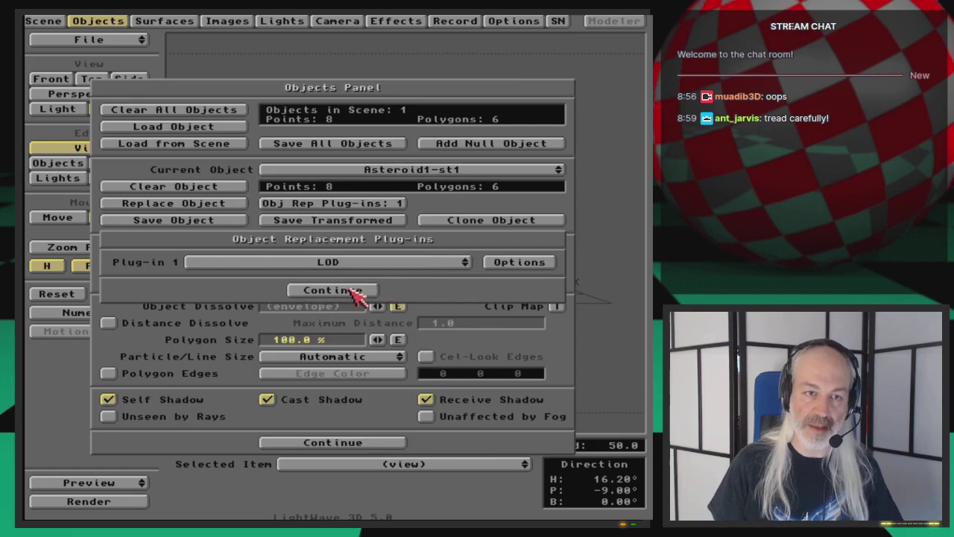
pyautogui.click(368, 443)
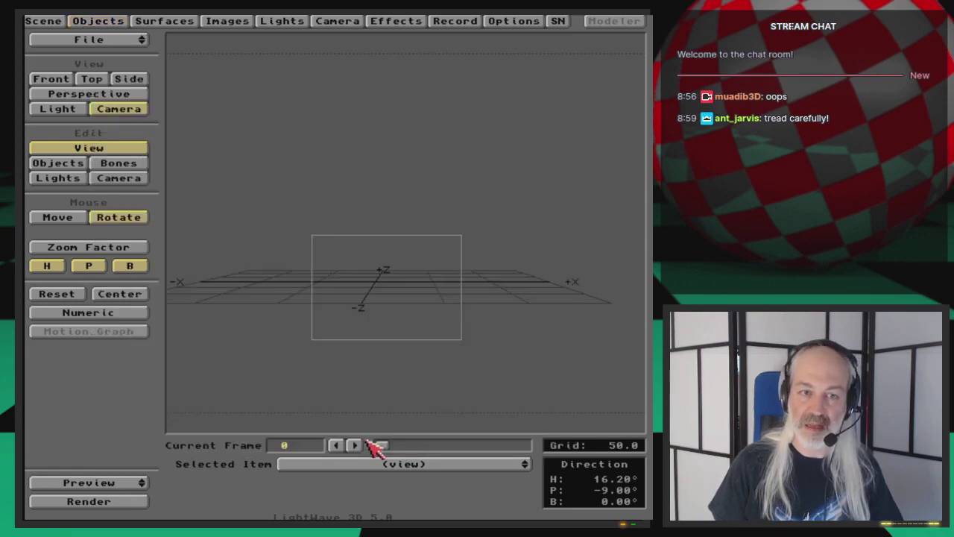
# Clear the scene, select the camera for editing, and reset its position to the origin.
pyautogui.click(91, 21)
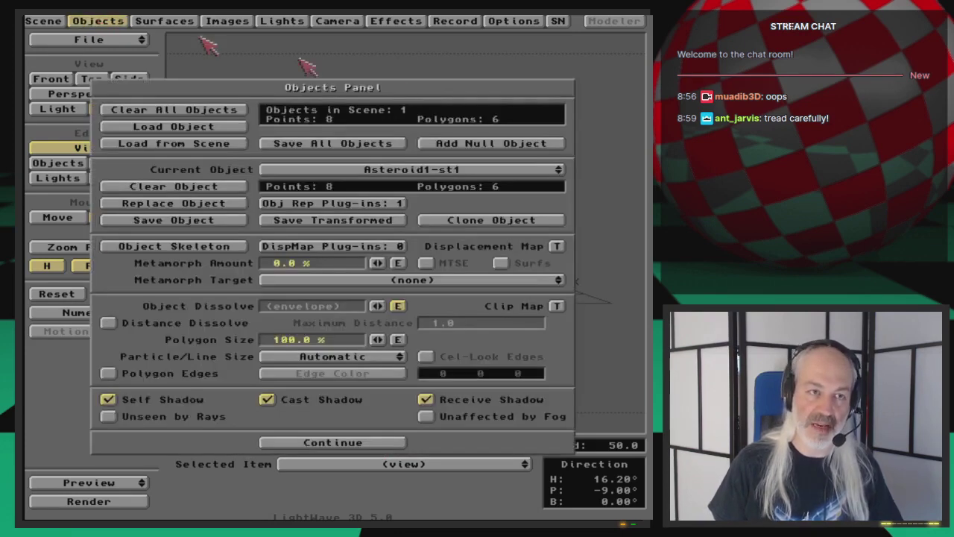
pyautogui.click(91, 21)
pyautogui.moveTo(100, 43); pyautogui.dragTo(89, 45)
pyautogui.click(249, 288)
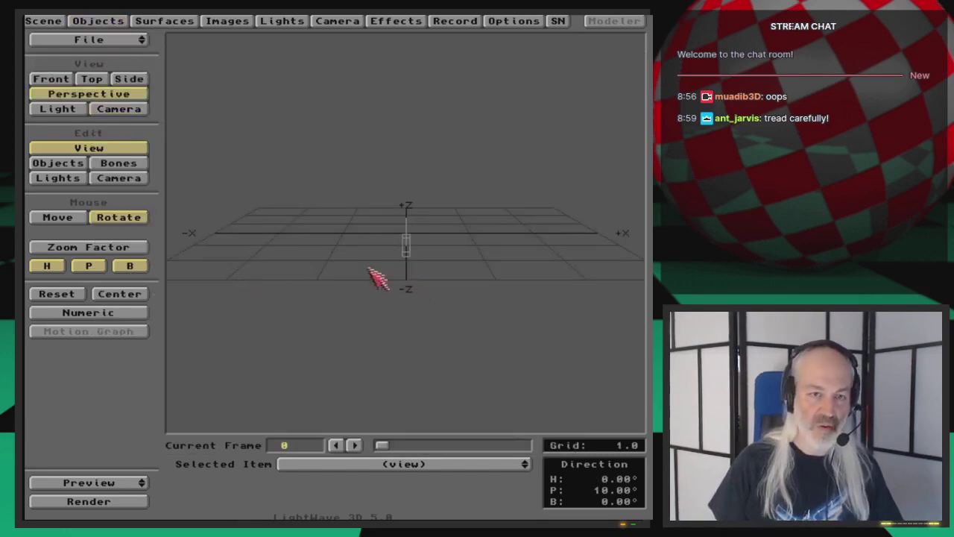
pyautogui.click(116, 179)
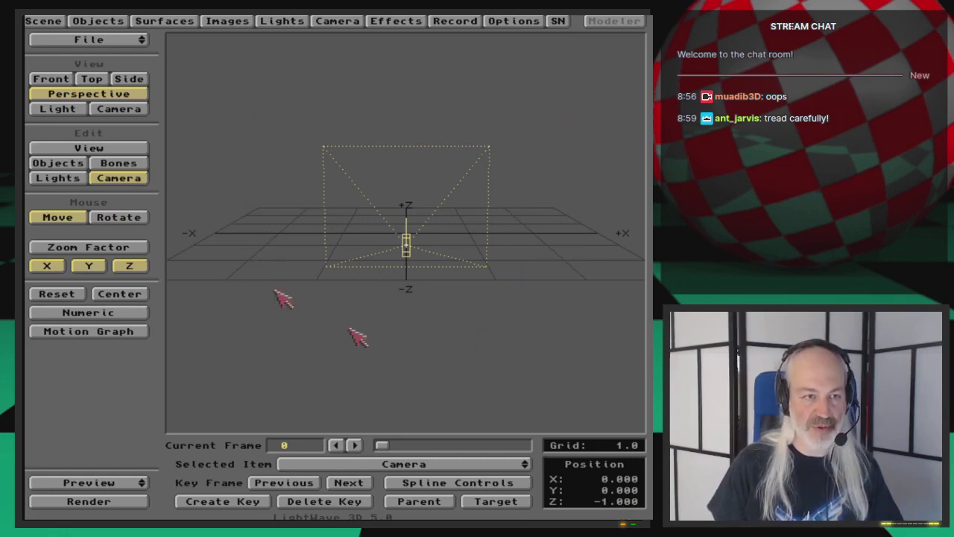
pyautogui.click(67, 295)
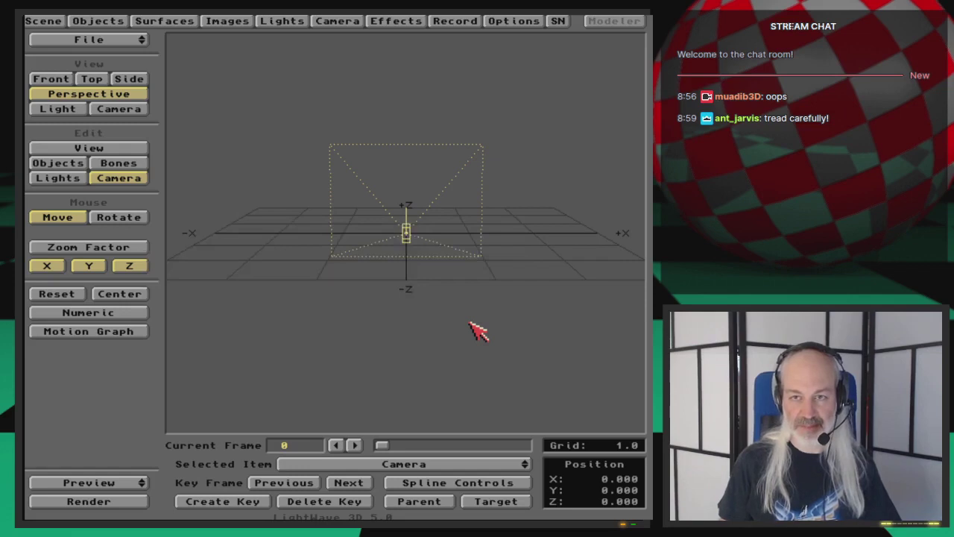
# Load the object DonutAst-st4 from 3D:webcast/Ep.50/Objects into the scene and close the Objects Panel.
pyautogui.click(125, 22)
pyautogui.click(222, 128)
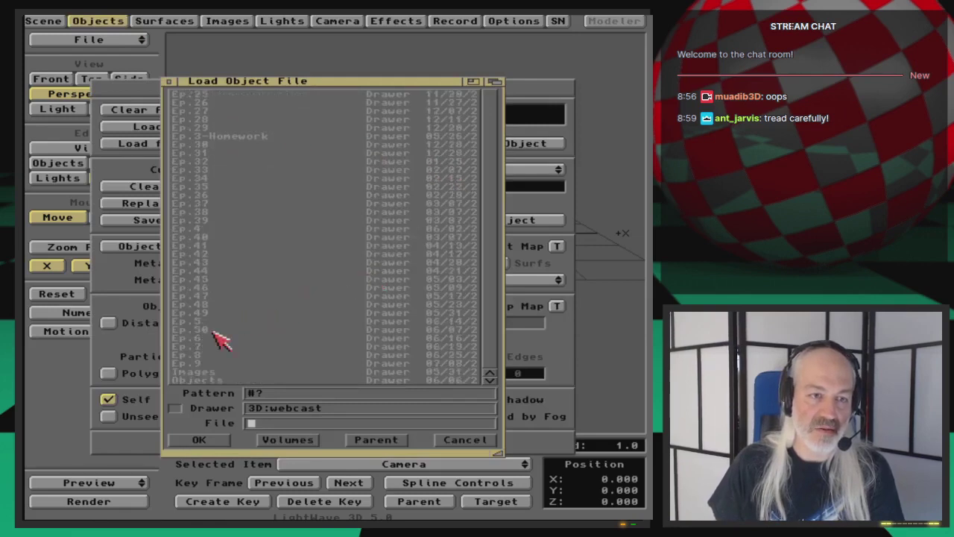
pyautogui.click(219, 332)
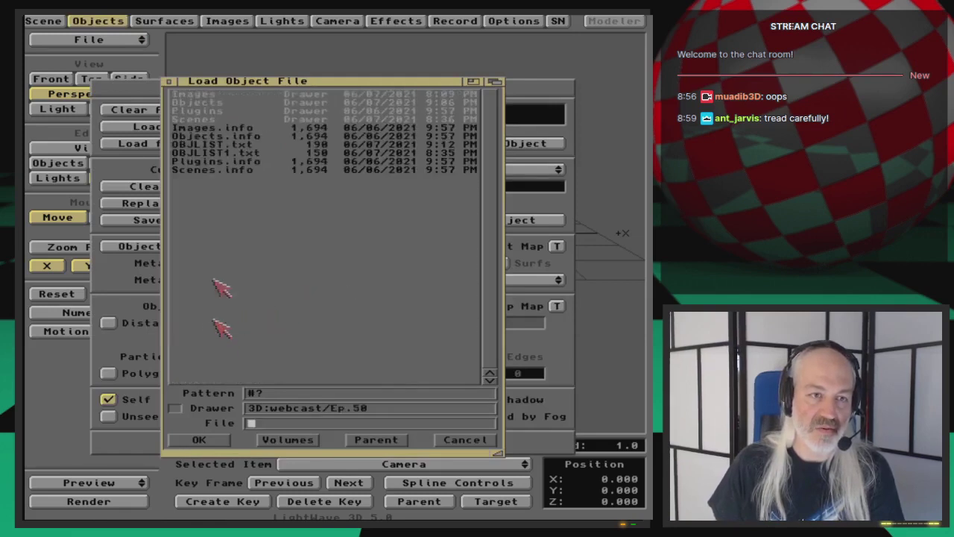
pyautogui.click(223, 103)
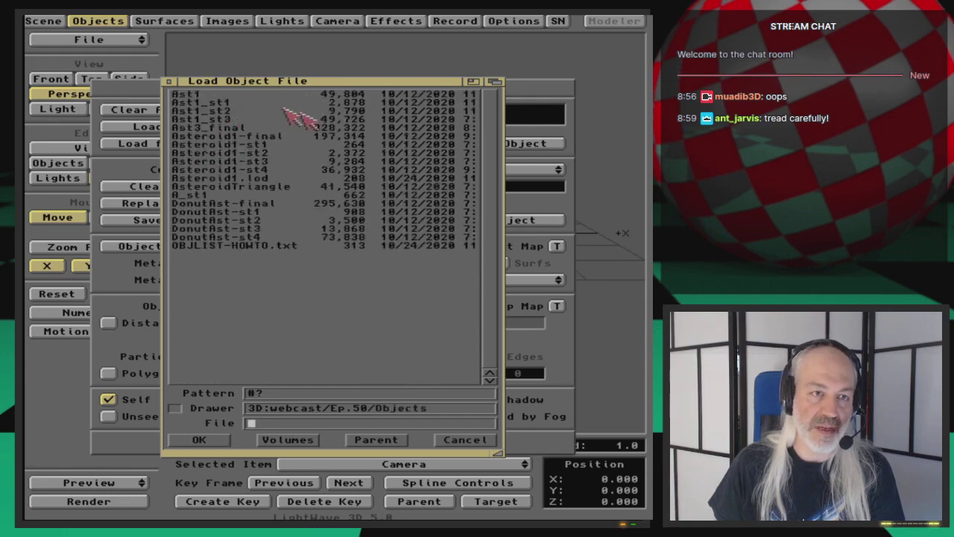
pyautogui.doubleClick(265, 238)
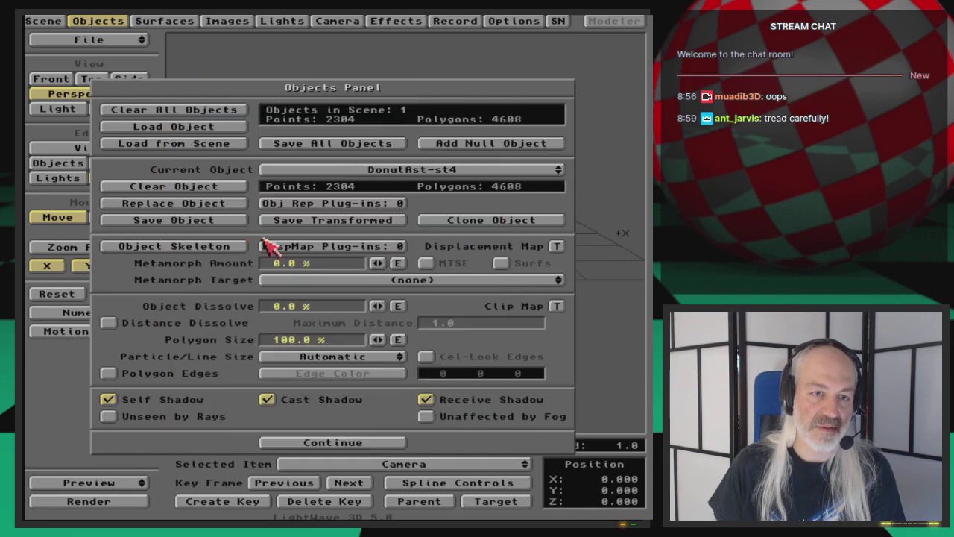
pyautogui.click(115, 22)
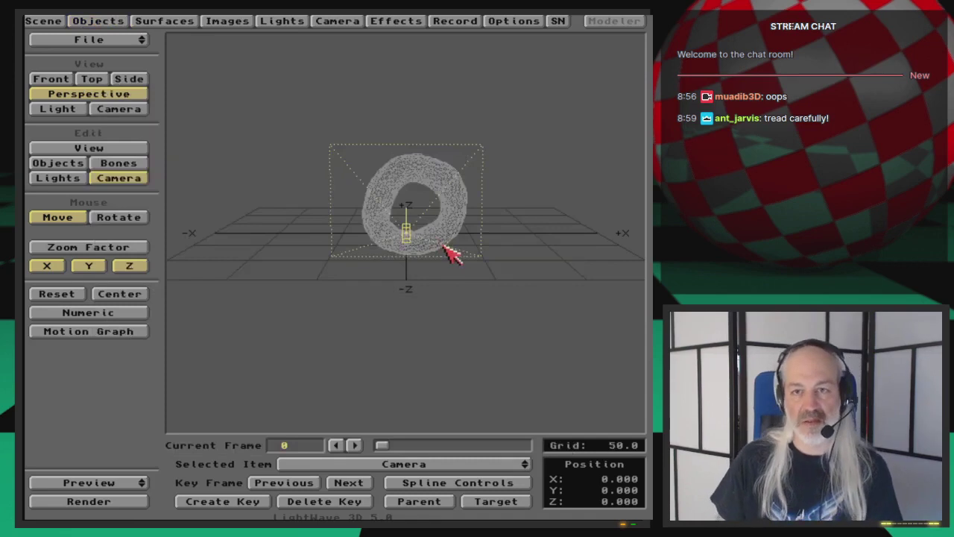
# Look through the camera, restrict its movement to the Z axis, and move it back to about -699 on Z.
pyautogui.press('2')
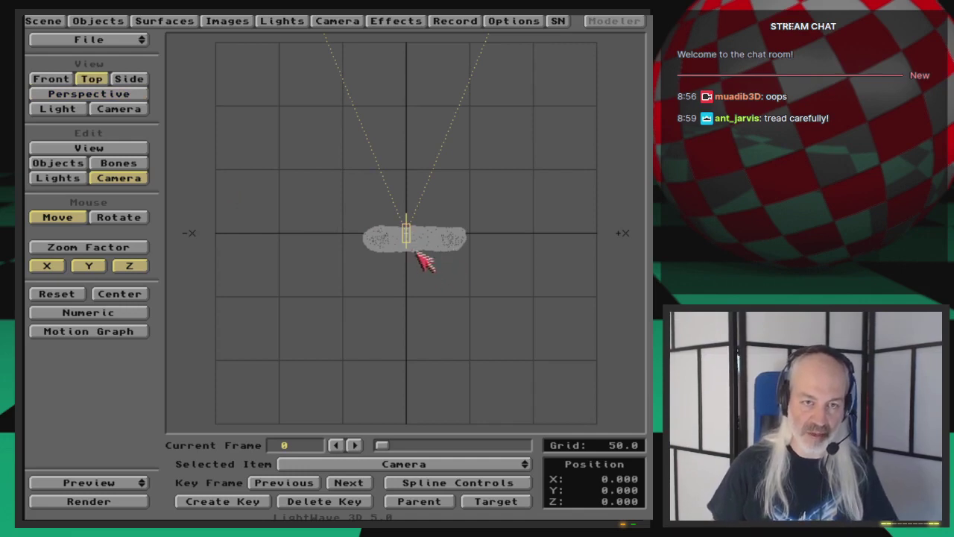
pyautogui.press('6')
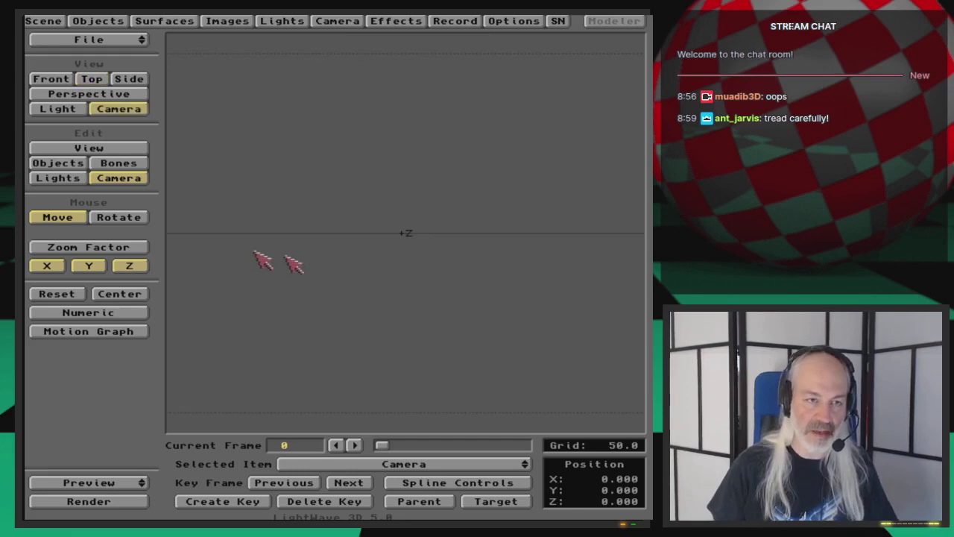
pyautogui.click(88, 266)
pyautogui.click(47, 266)
pyautogui.moveTo(449, 191); pyautogui.dragTo(450, 149)
pyautogui.moveTo(447, 223); pyautogui.dragTo(447, 188)
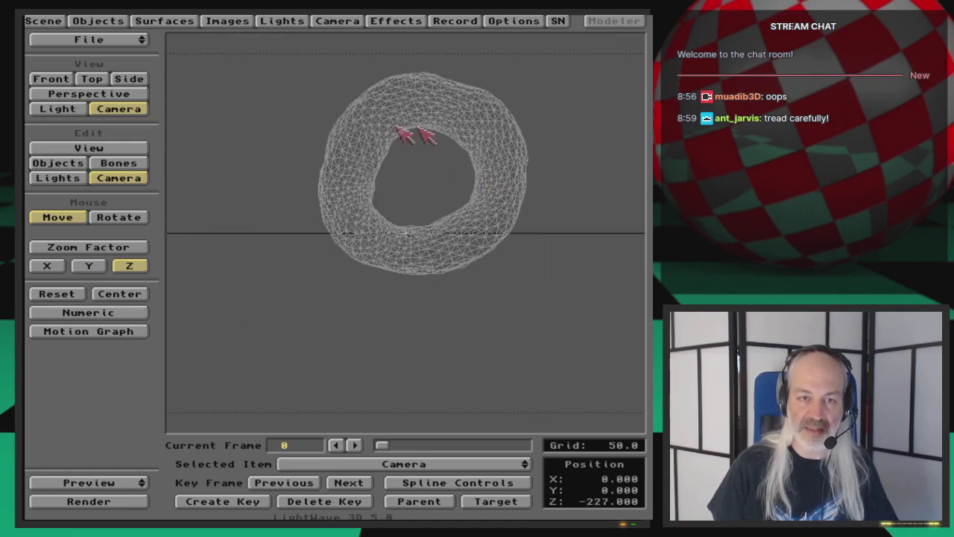
pyautogui.moveTo(526, 270); pyautogui.dragTo(526, 403)
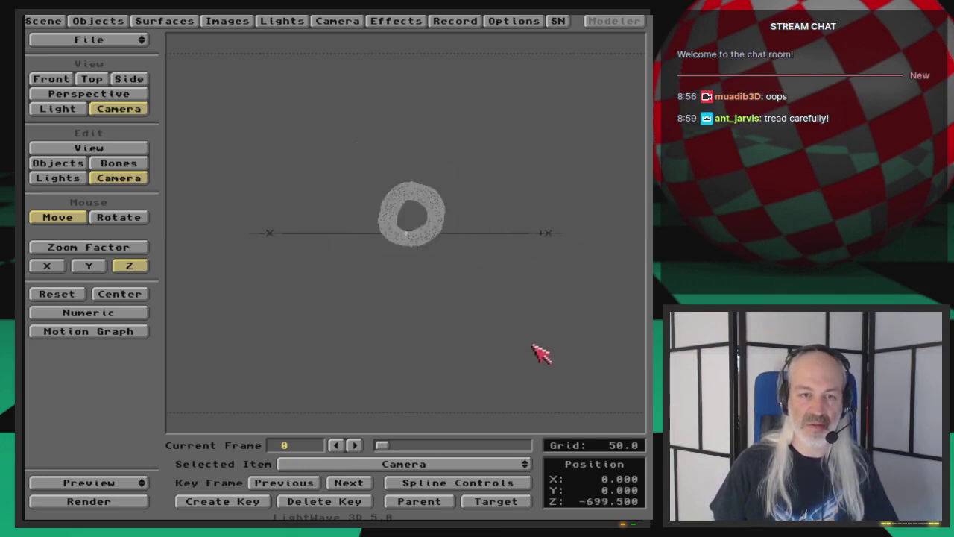
pyautogui.moveTo(528, 305); pyautogui.dragTo(519, 298)
# Set the camera's Z position to -700 and create a motion key for it at frame 0.
pyautogui.press('n')
pyautogui.press('Tab')
pyautogui.press('Tab')
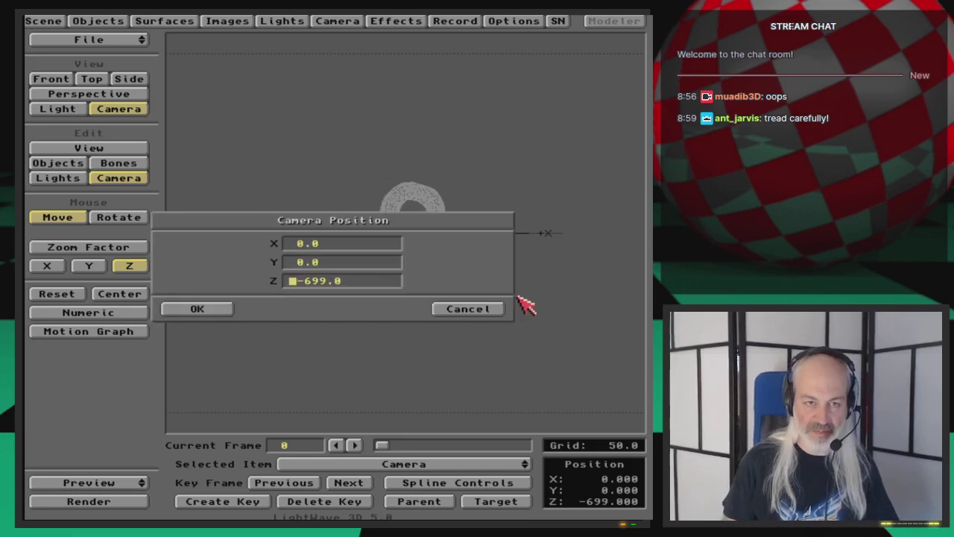
pyautogui.write('-700')
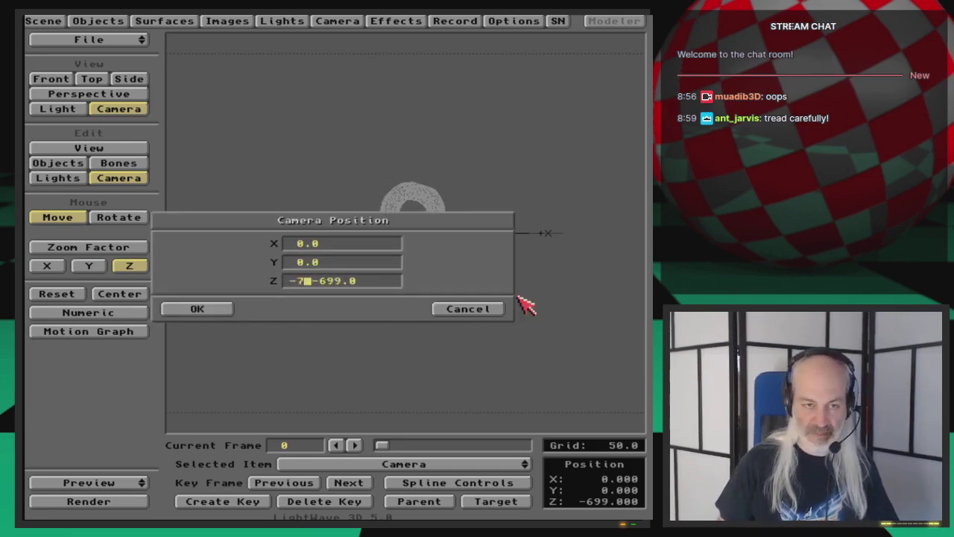
pyautogui.press('Return')
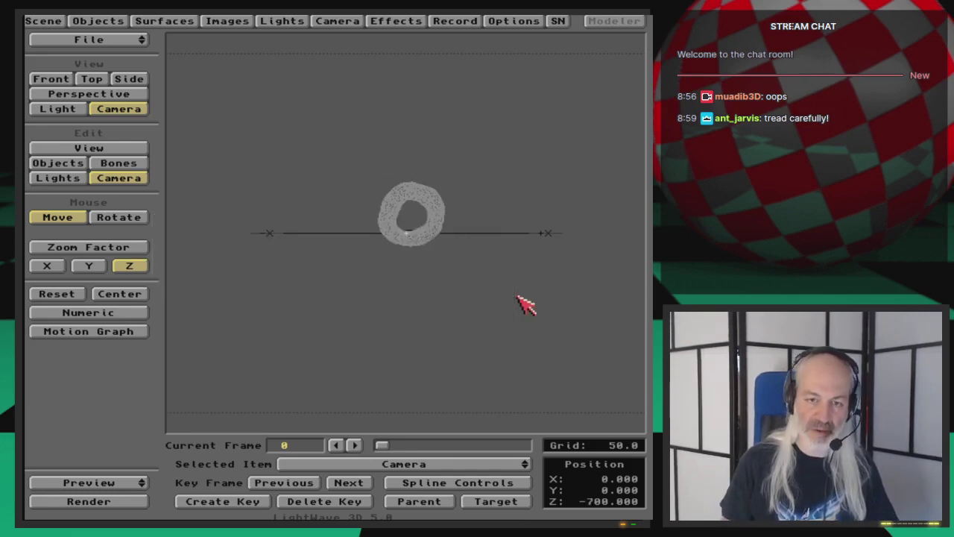
pyautogui.press('Return')
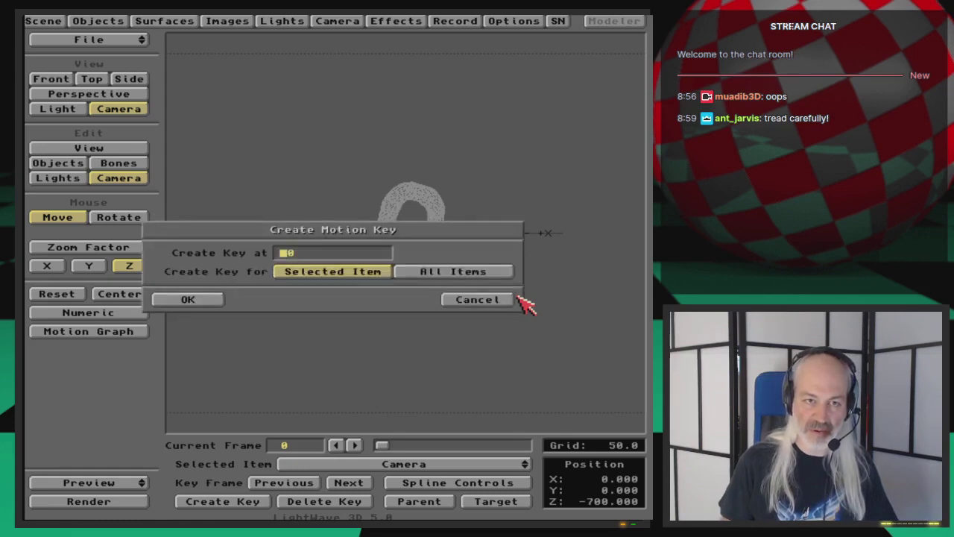
pyautogui.click(513, 299)
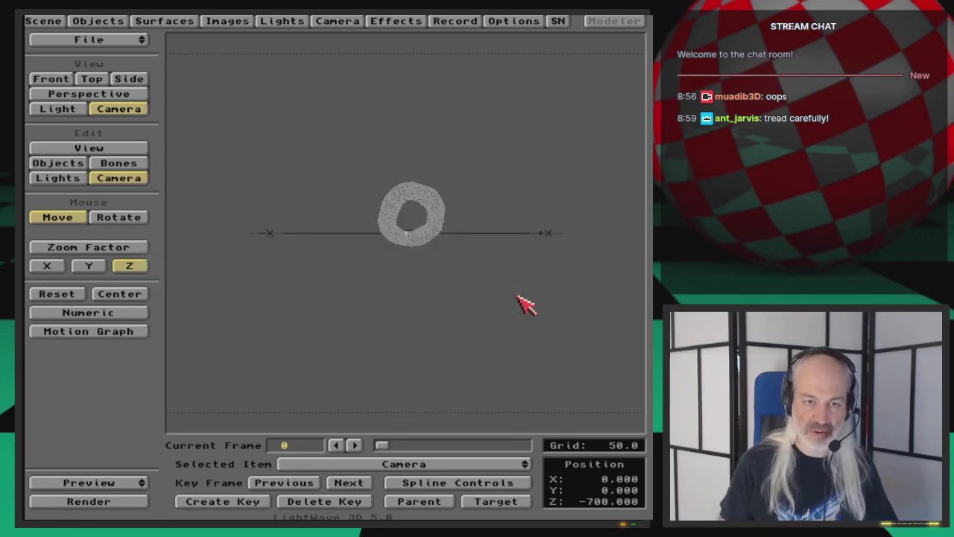
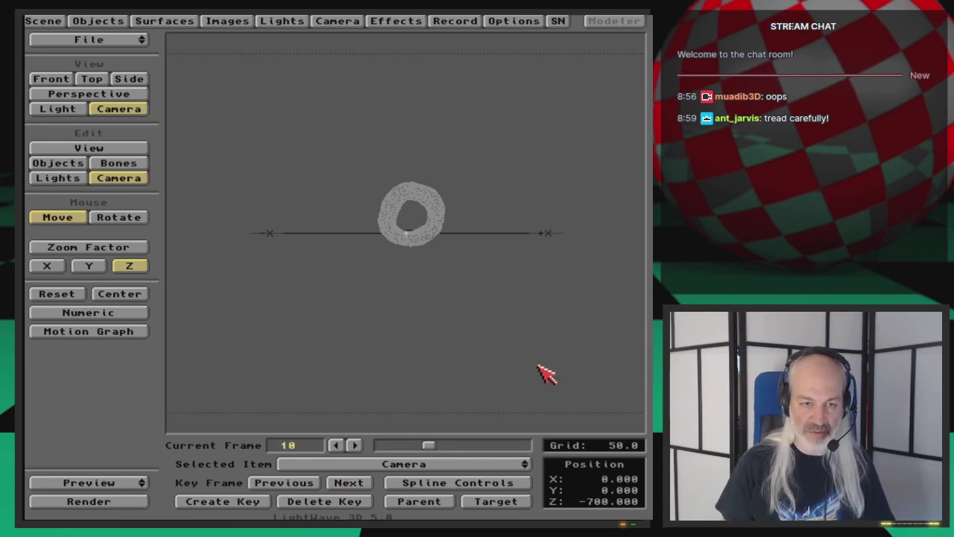
# Create a camera key at frame 10, and another at frame 20 with the camera's Z position set to -1400.
pyautogui.press('Return')
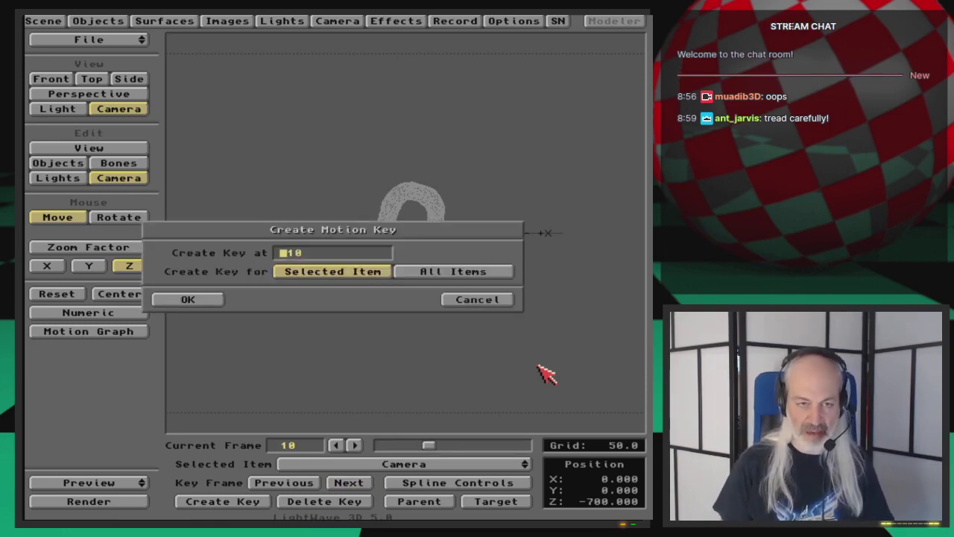
pyautogui.press('Return')
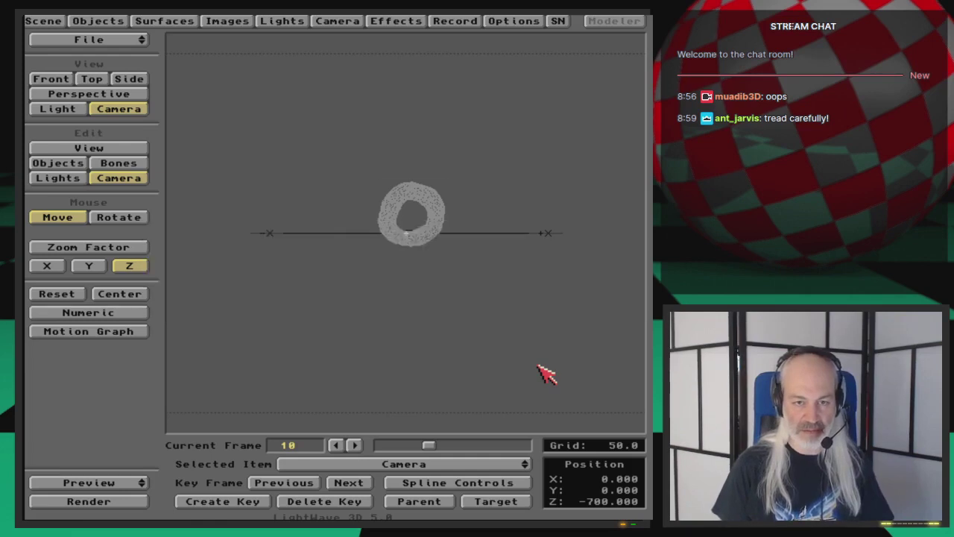
pyautogui.press('n')
pyautogui.press('Tab')
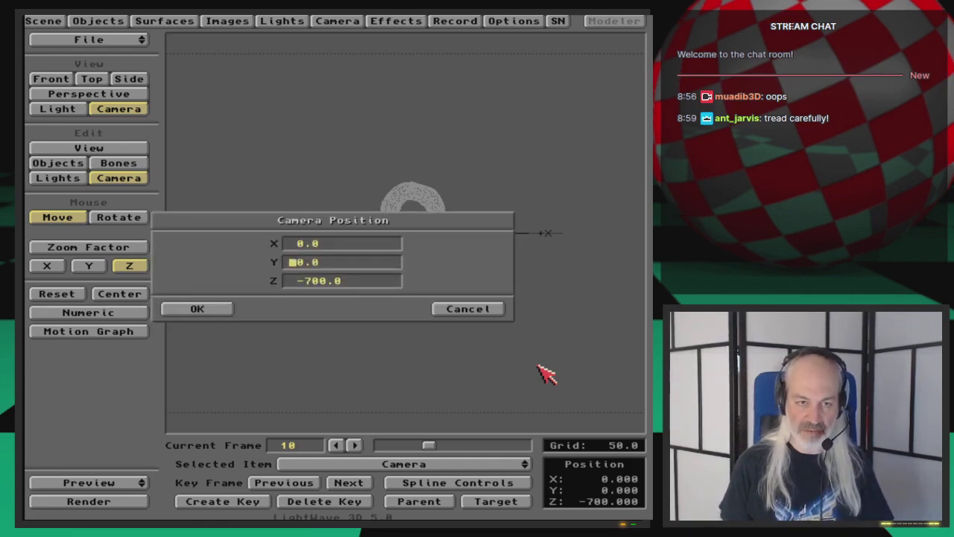
pyautogui.write('-1400')
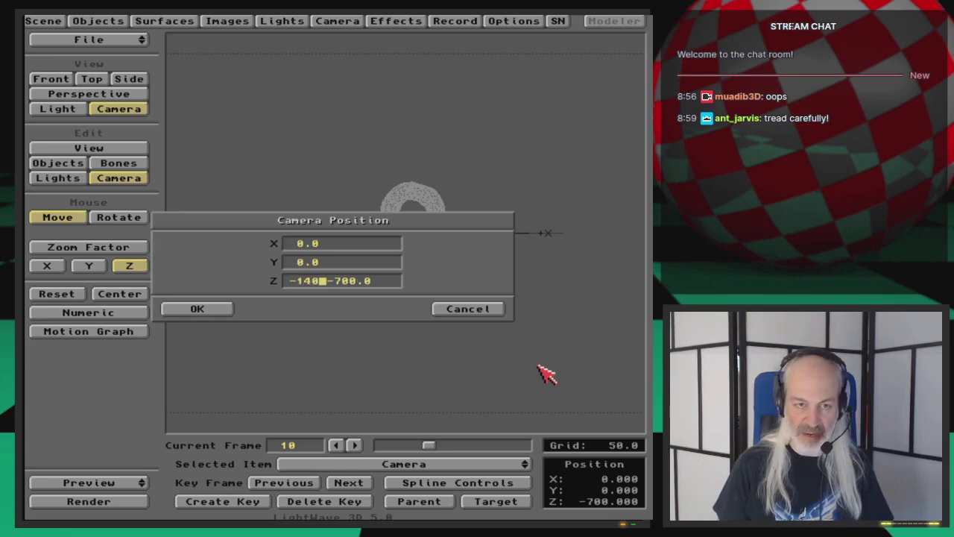
pyautogui.press('Return')
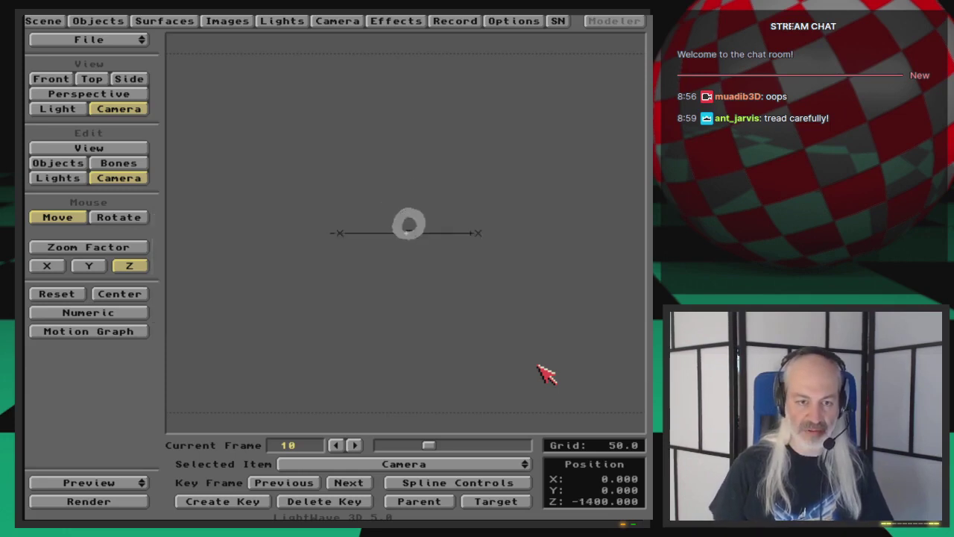
pyautogui.press('Return')
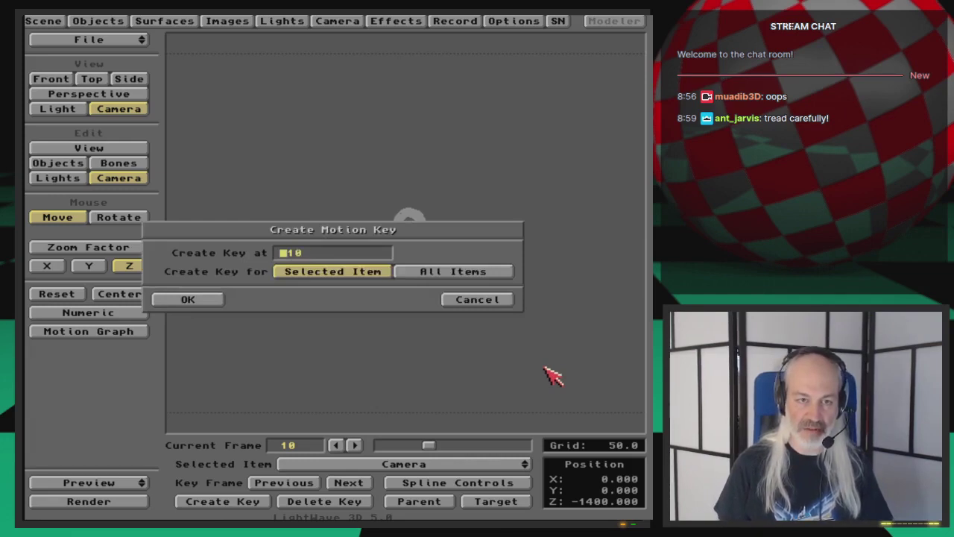
pyautogui.write('20')
pyautogui.press('Return')
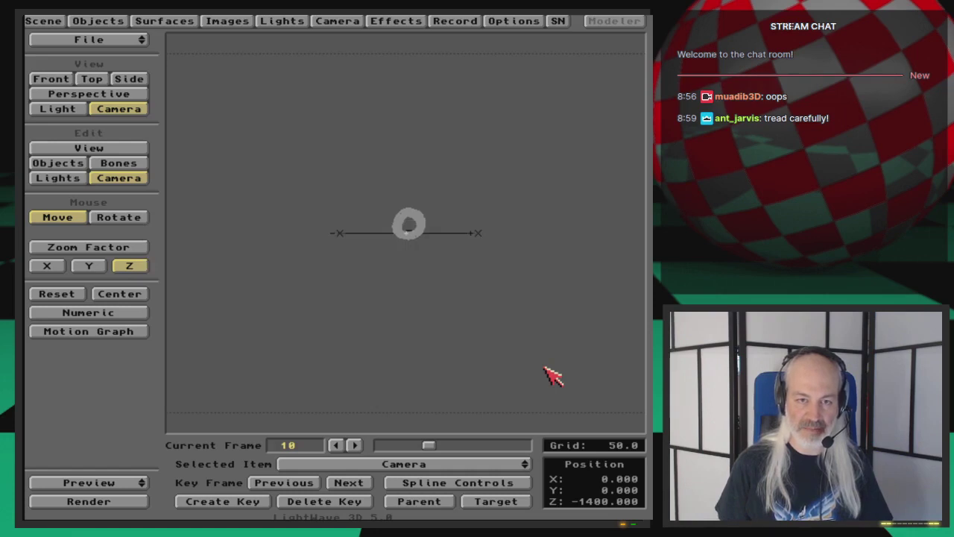
pyautogui.press('super+m')
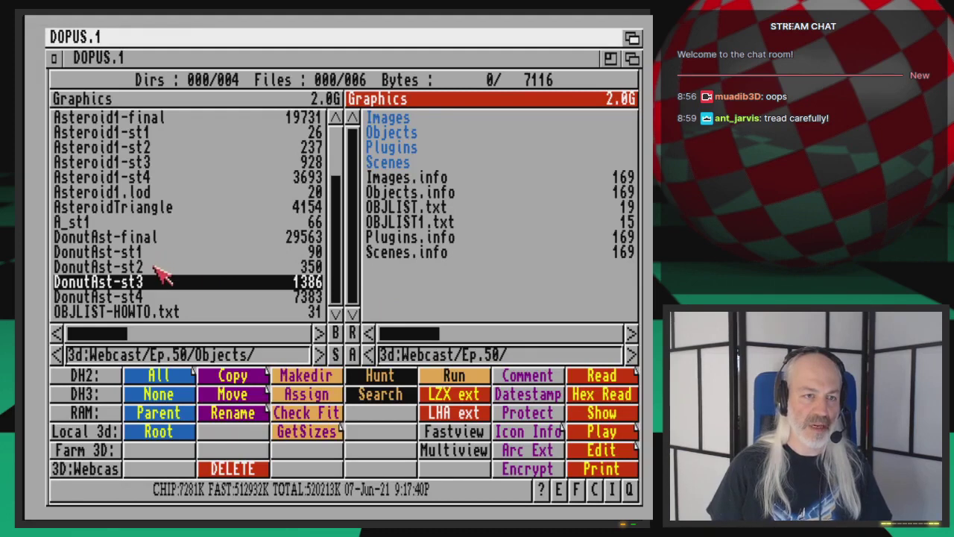
pyautogui.press('super+m')
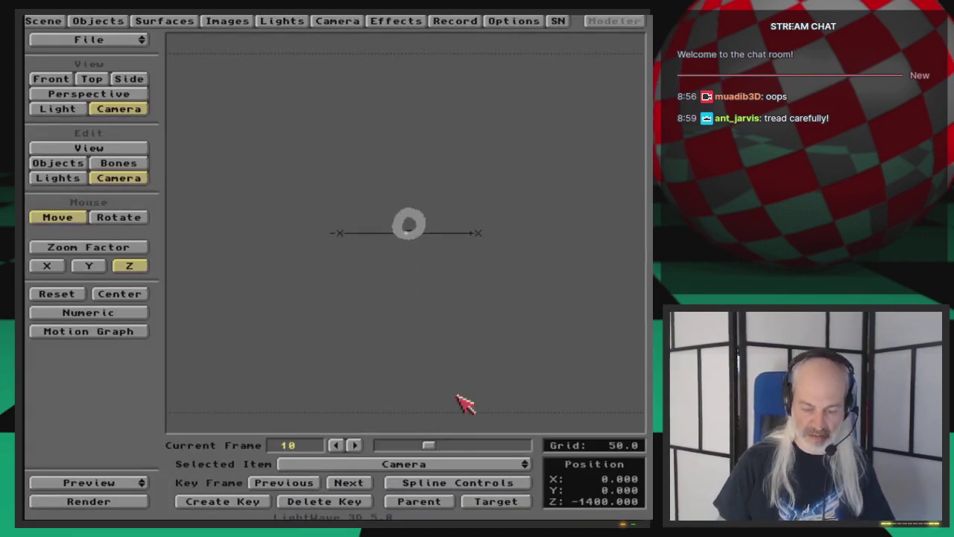
# Set the camera's Z position to -2500 and create a motion key for it at frame 30.
pyautogui.press('n')
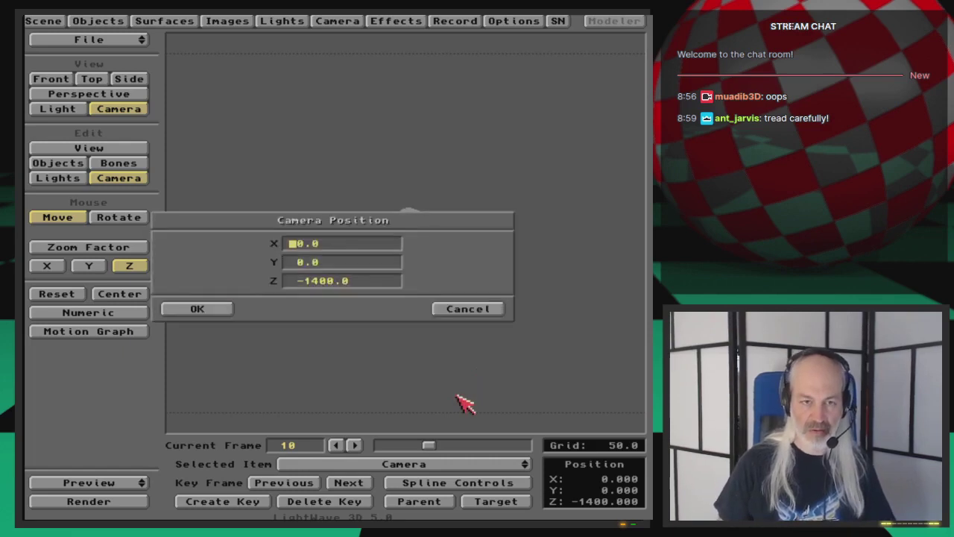
pyautogui.write('-2500')
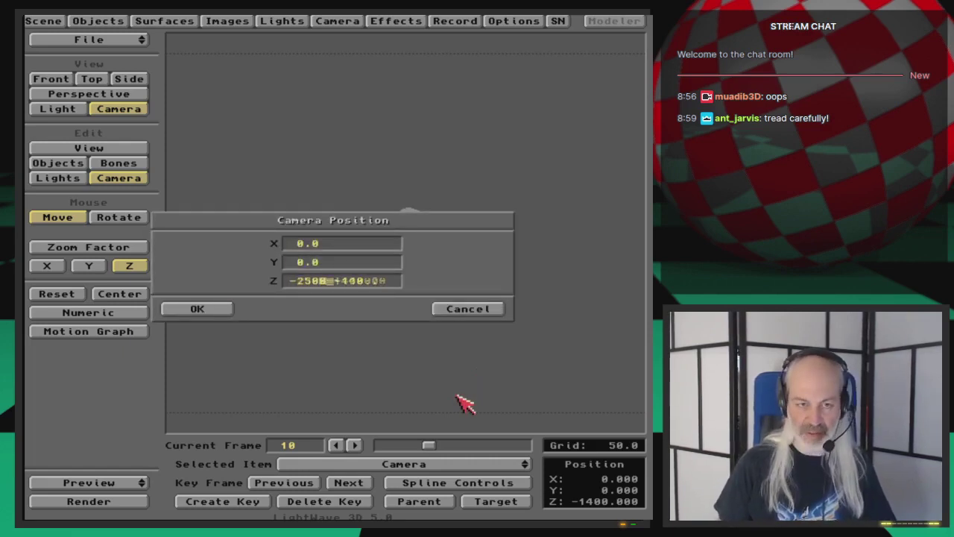
pyautogui.press('Return')
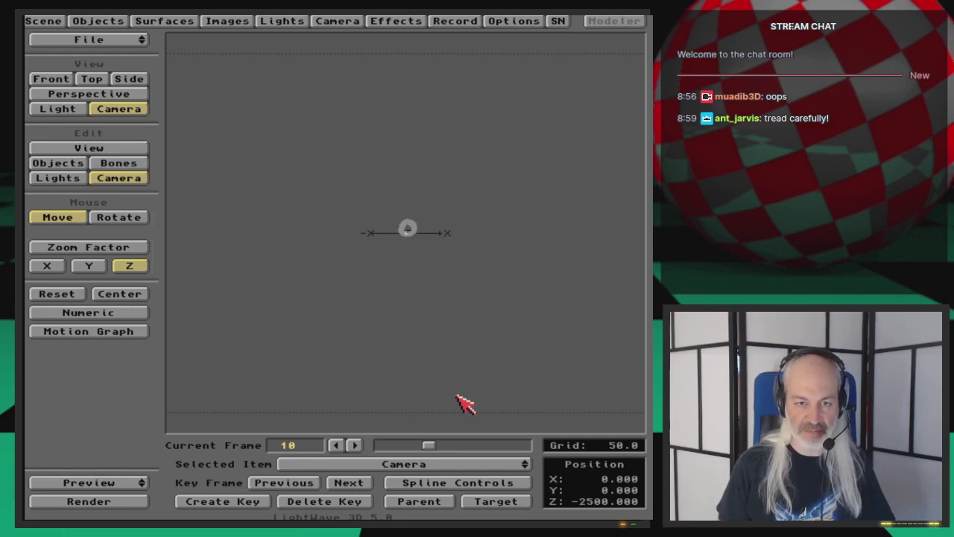
pyautogui.press('Return')
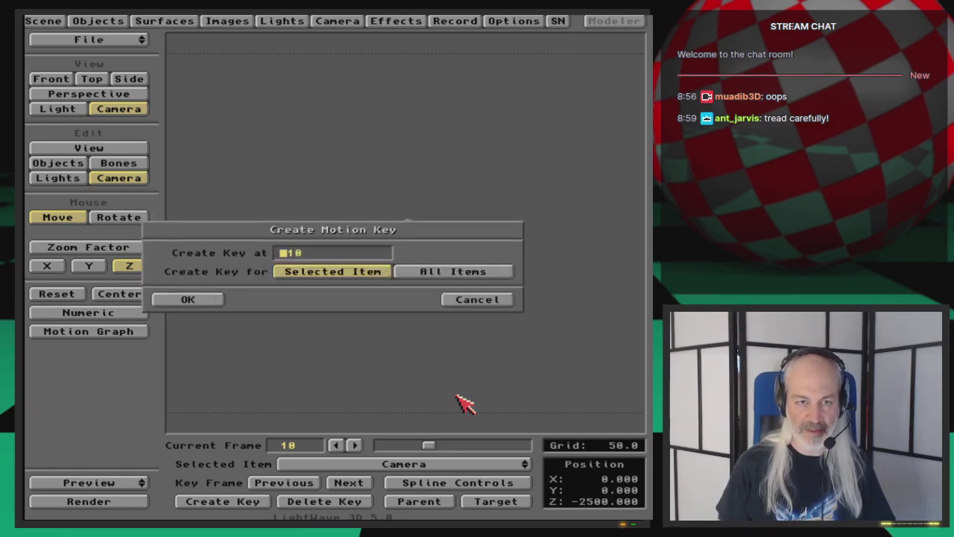
pyautogui.press('Return')
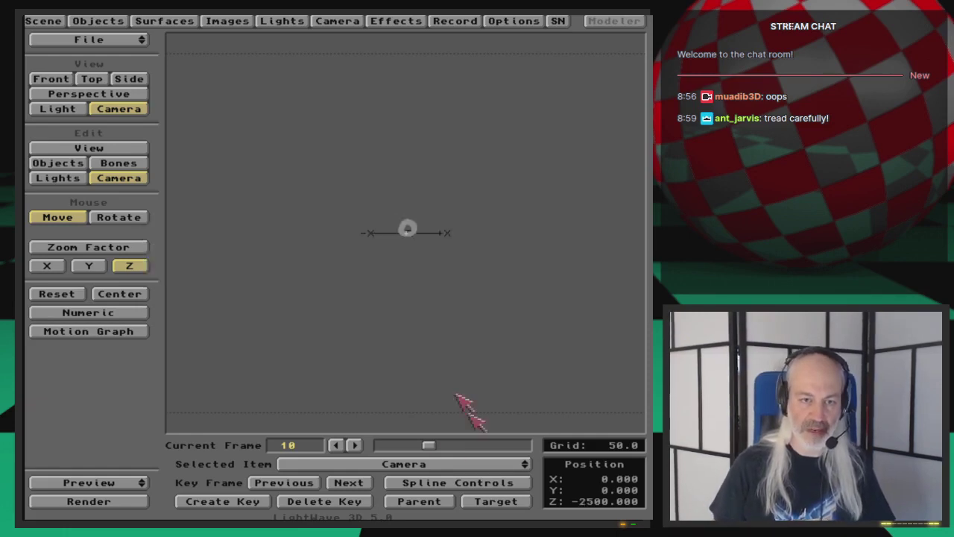
# Return to frame 0 and make a wireframe preview of frames 1 to 30 with a frame step of 1.
pyautogui.moveTo(431, 446); pyautogui.dragTo(396, 446)
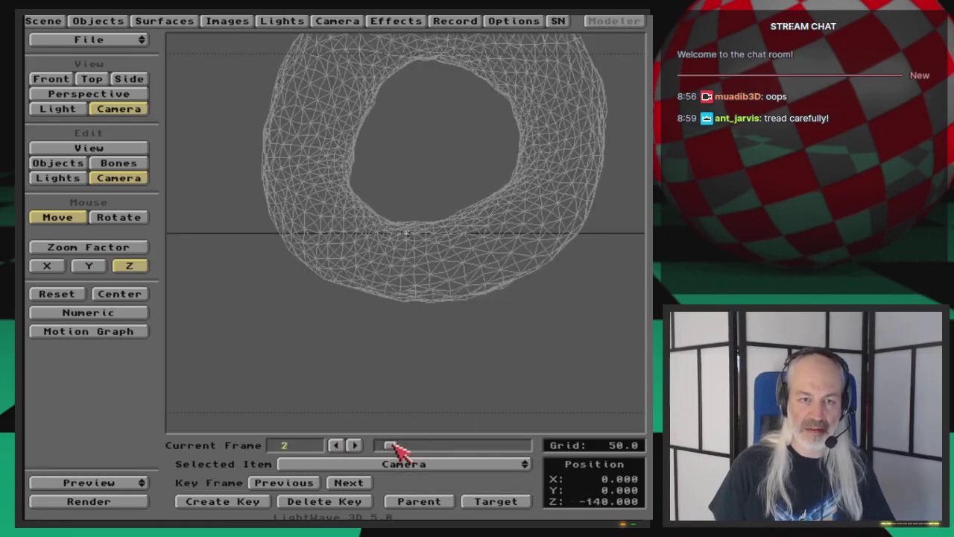
pyautogui.click(337, 446)
pyautogui.press('Return')
pyautogui.press('Return')
pyautogui.moveTo(380, 445)
pyautogui.mouseDown()
pyautogui.moveTo(531, 446)
pyautogui.moveTo(379, 447)
pyautogui.mouseUp()
pyautogui.click(126, 483)
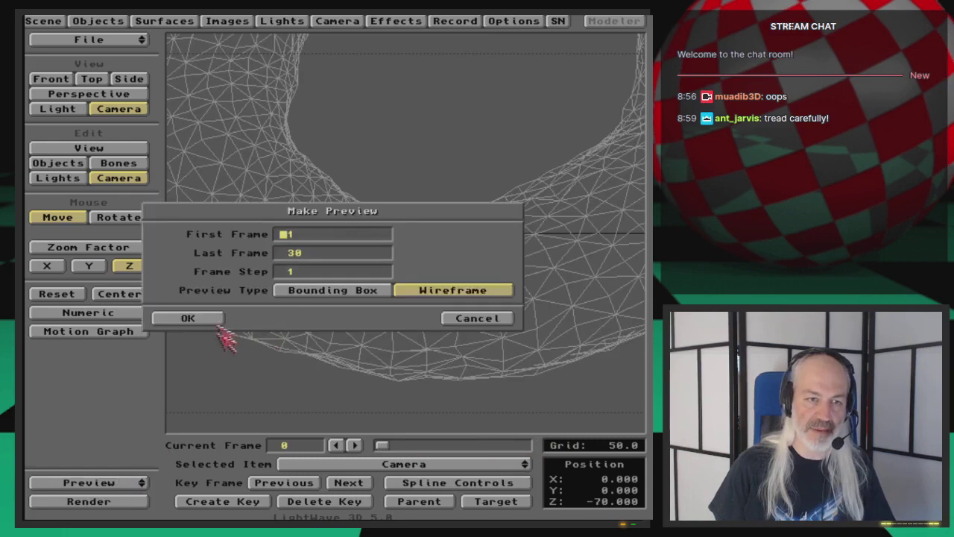
pyautogui.click(212, 321)
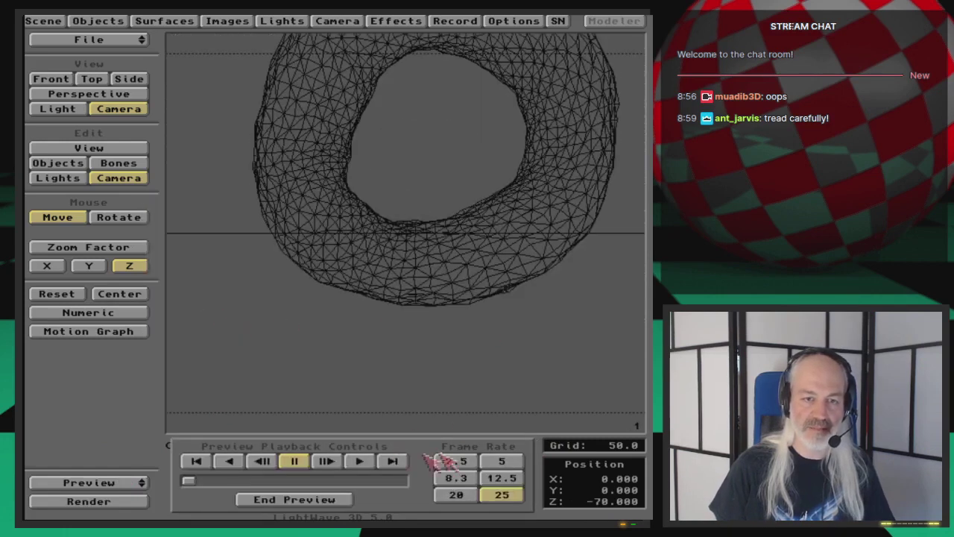
# Review the preview at a frame rate of 2.5 through to its last frame, and end it.
pyautogui.click(452, 461)
pyautogui.click(391, 462)
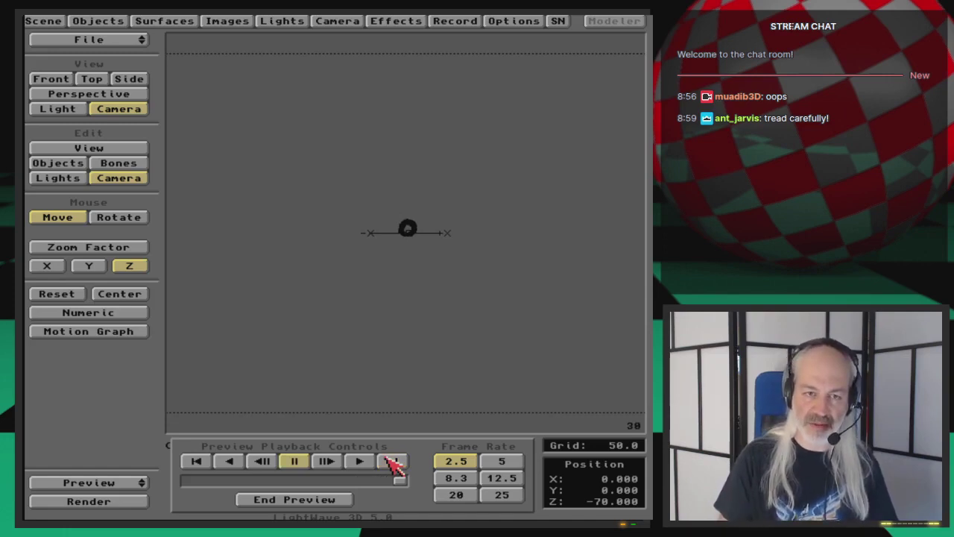
pyautogui.click(340, 500)
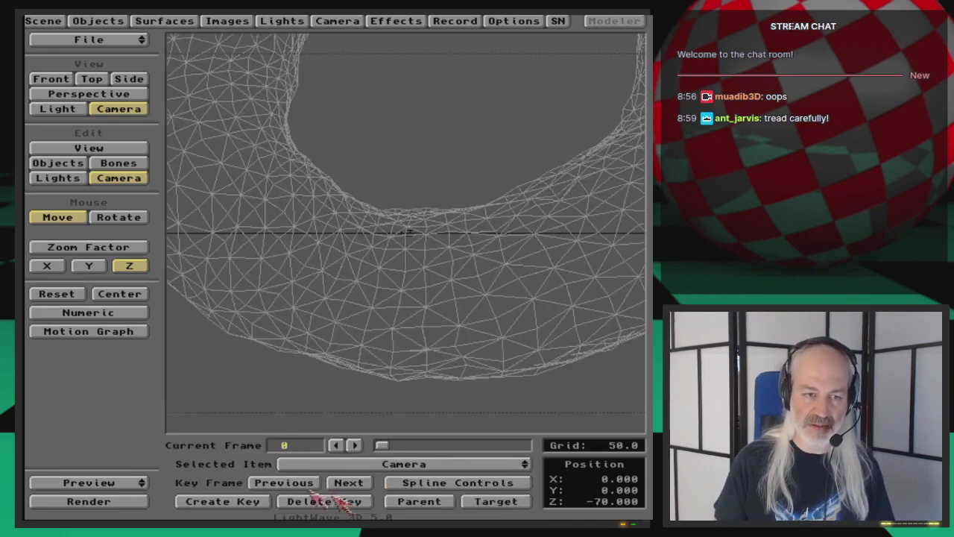
pyautogui.click(132, 484)
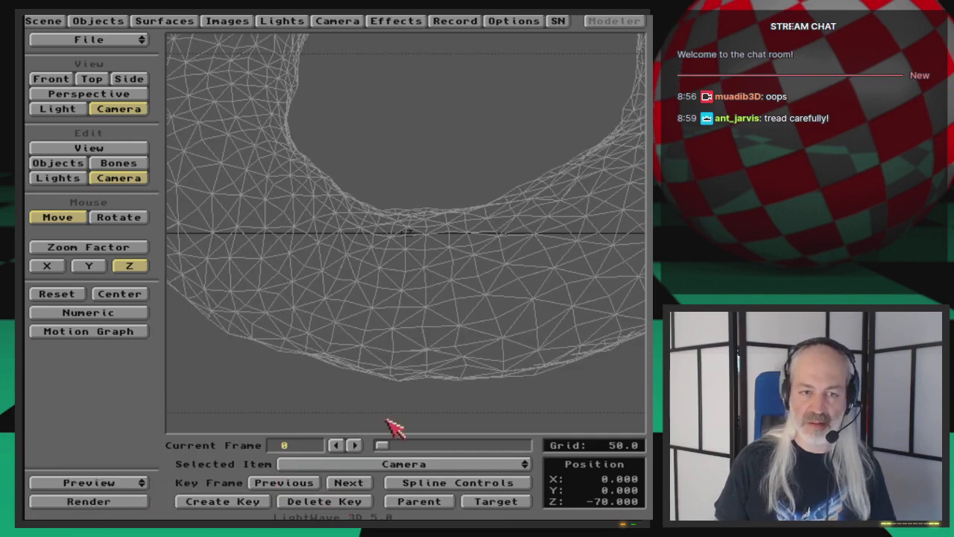
# Move the camera back to about -241.5 on Z and save the scene as DonutAsteroid-LOD in 3D:webcast/Ep.50/Scenes.
pyautogui.moveTo(205, 279); pyautogui.dragTo(403, 313)
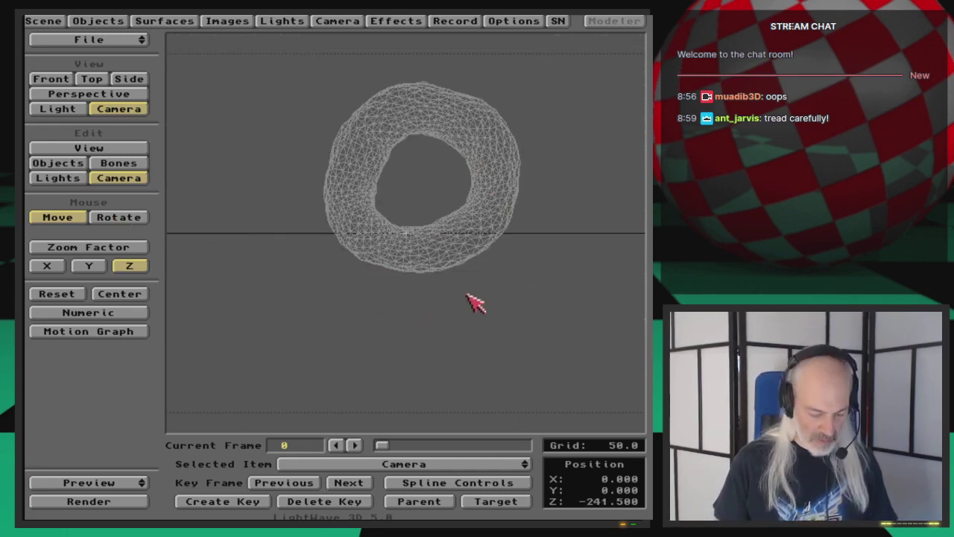
pyautogui.press('s')
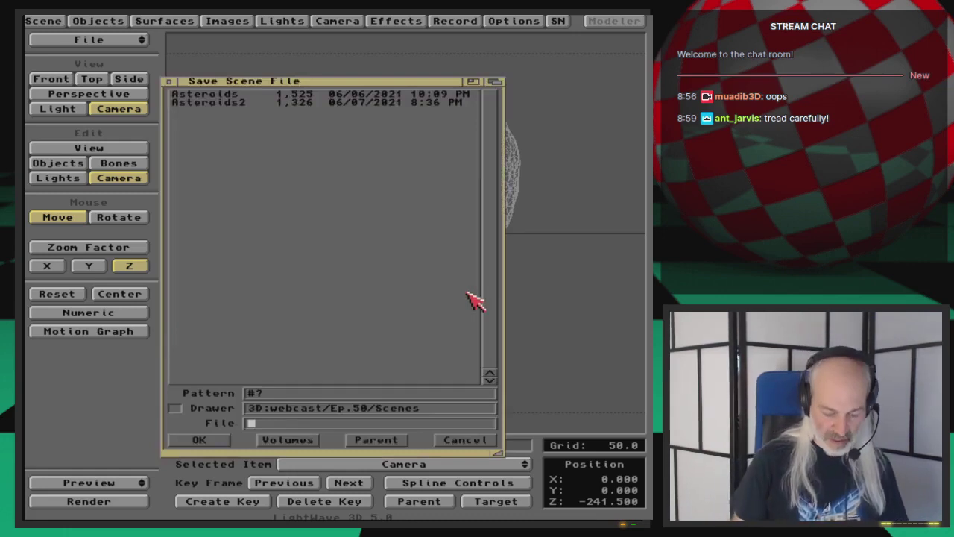
pyautogui.write('DonutAsteroid-LOD')
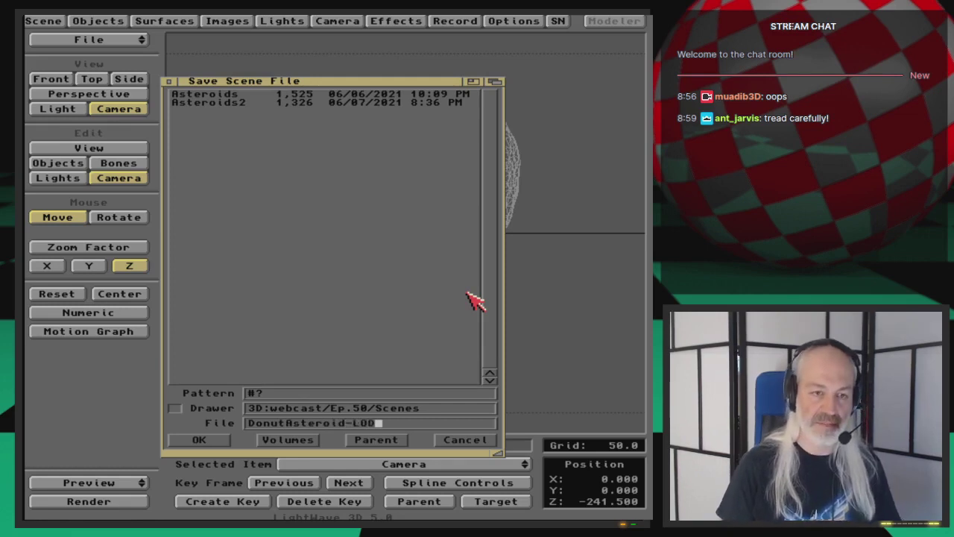
pyautogui.press('Return')
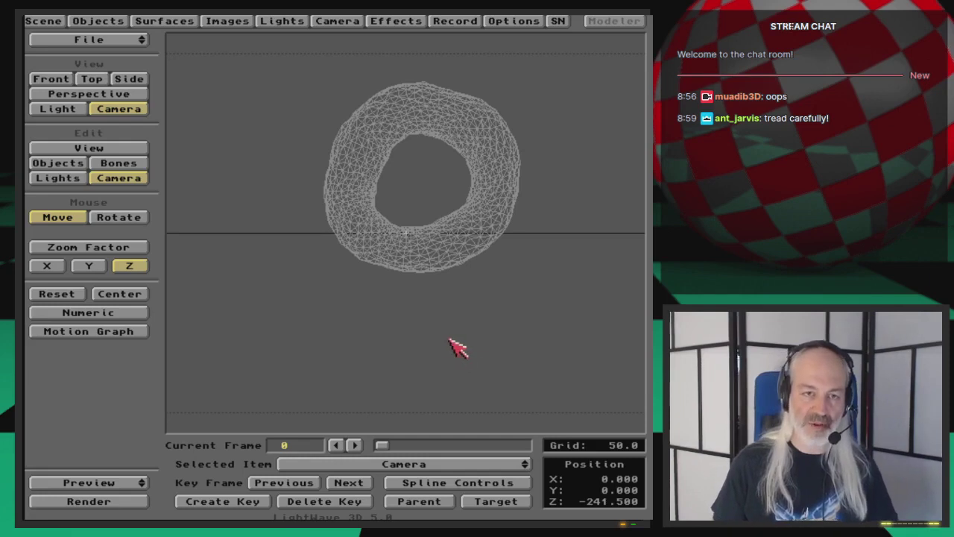
# Open the Objects Panel and check which object is the current one.
pyautogui.click(99, 22)
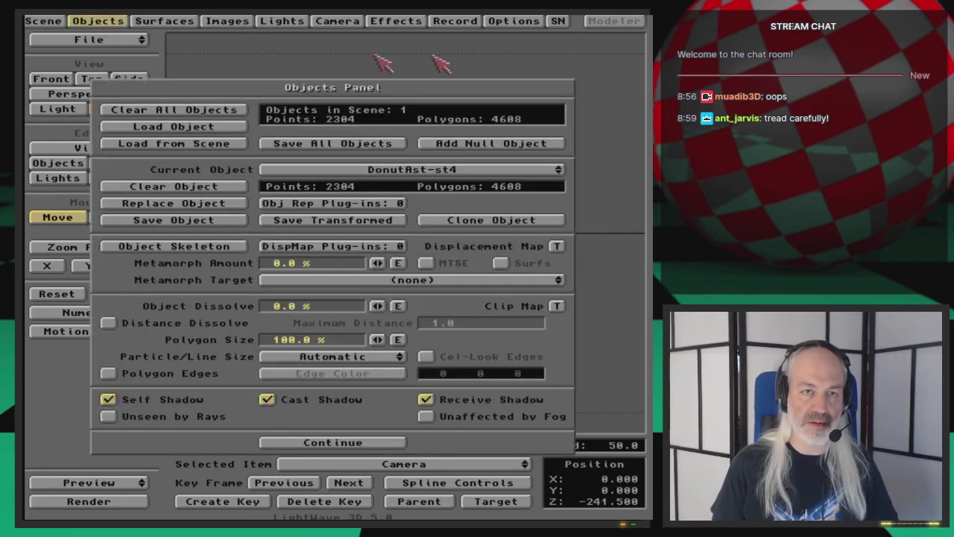
pyautogui.click(112, 21)
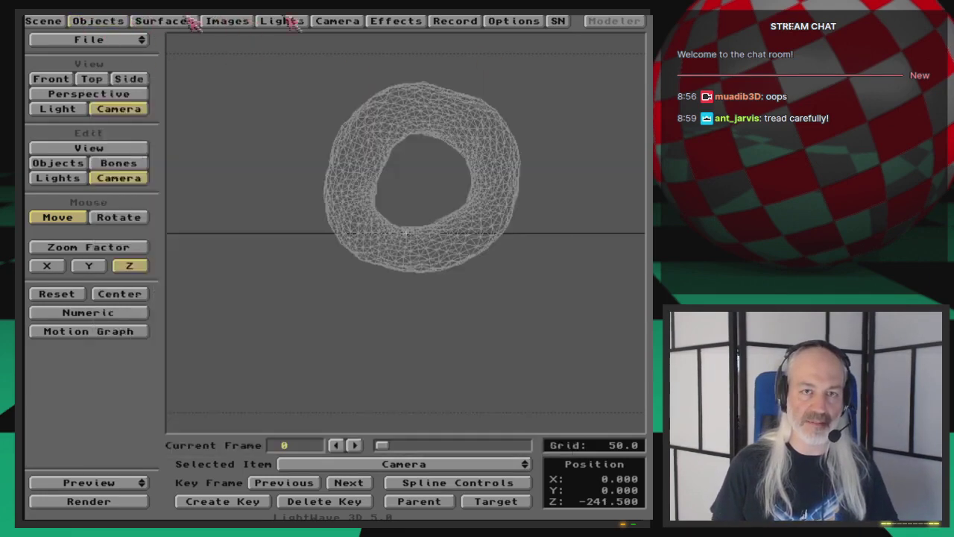
pyautogui.click(513, 21)
pyautogui.click(103, 22)
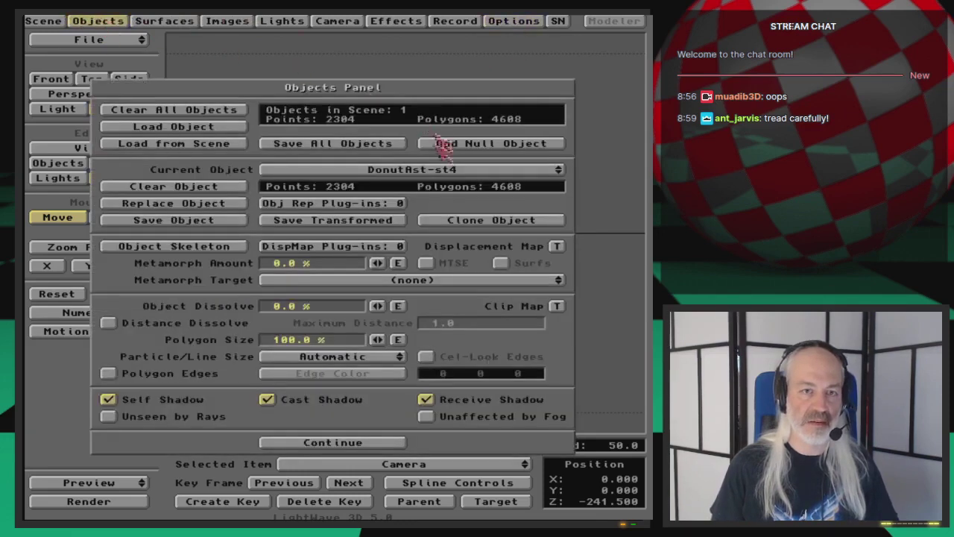
pyautogui.click(441, 173)
pyautogui.click(440, 172)
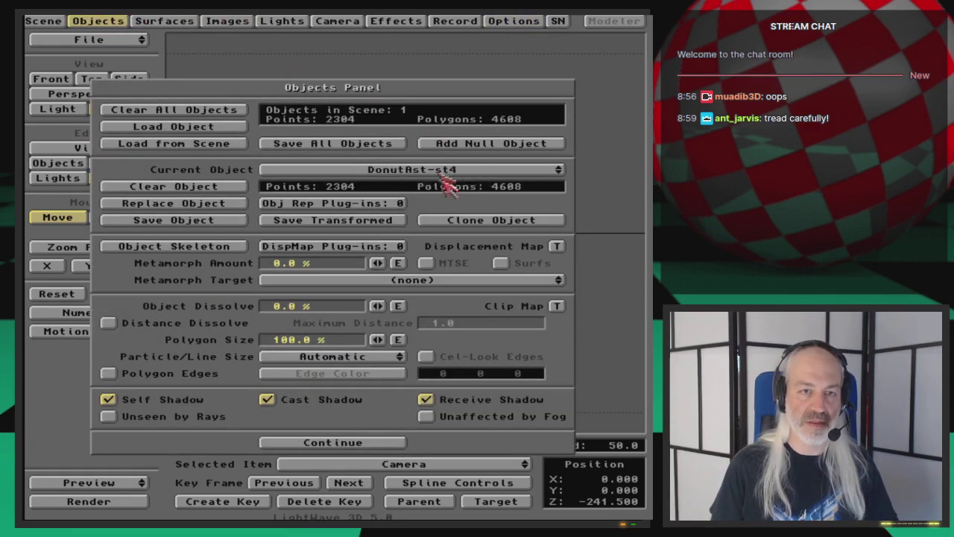
# Switch to Directory Opus and make the 3d:Webcast/Ep.50/Objects/ listing the active one.
pyautogui.press('super+m')
pyautogui.press('super+m')
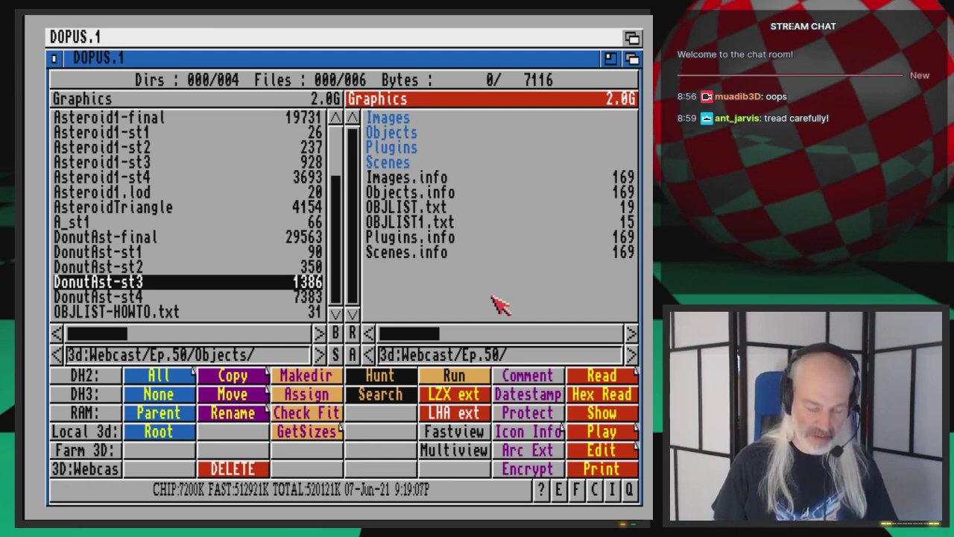
pyautogui.press('super+m')
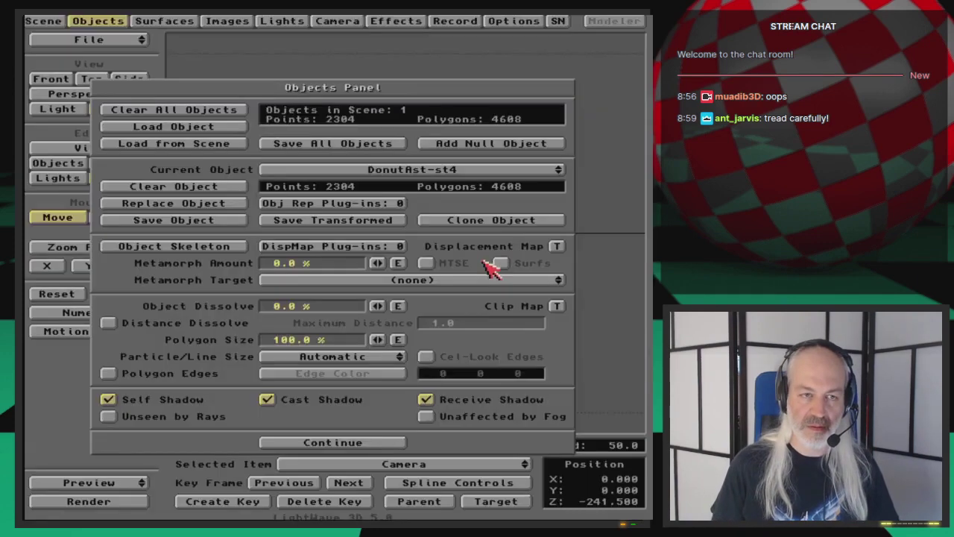
pyautogui.press('super+m')
pyautogui.press('super+m')
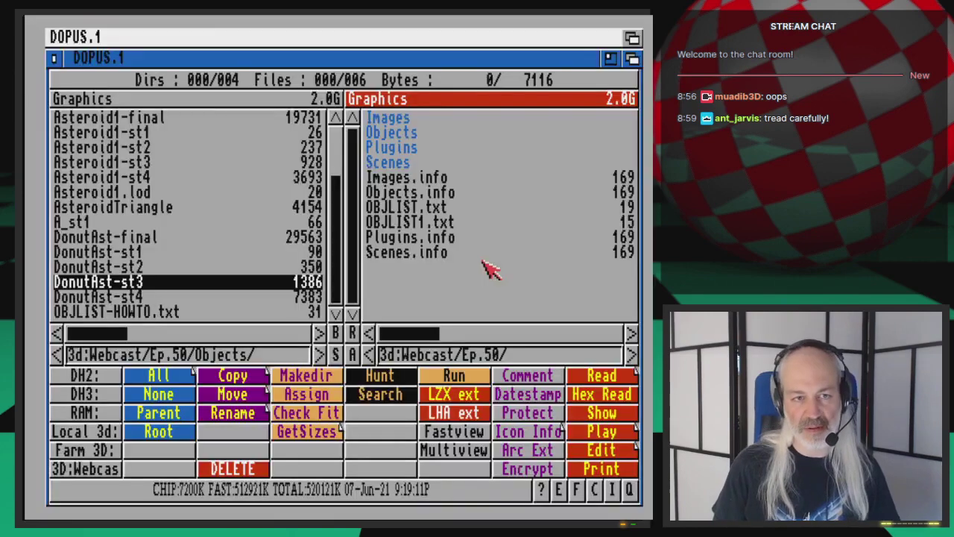
pyautogui.click(245, 101)
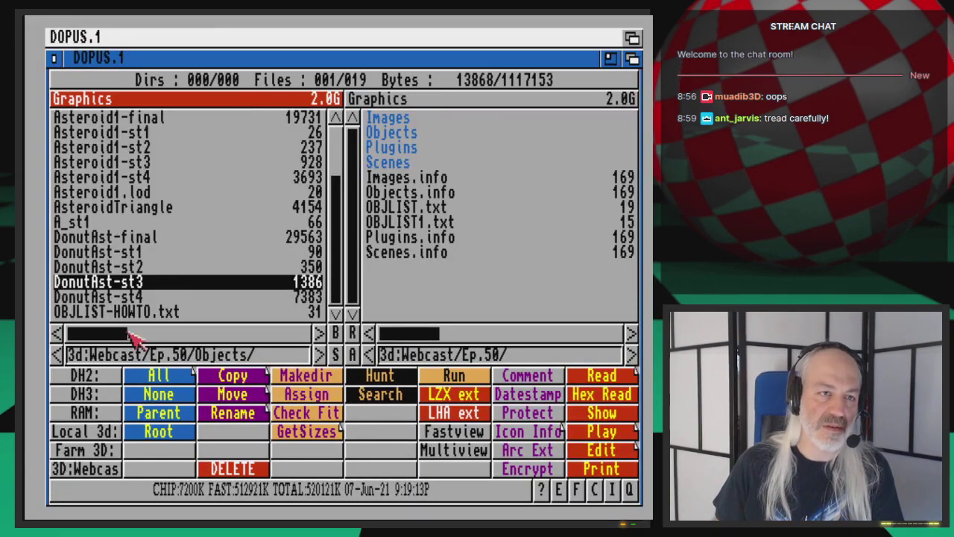
# Browse the DH1: volume to the Lightwave3D/PROGRAMS/Plug-Ins folder.
pyautogui.rightClick(109, 470)
pyautogui.rightClick(104, 470)
pyautogui.rightClick(104, 470)
pyautogui.click(104, 470)
pyautogui.scroll(-5, 138, 282)
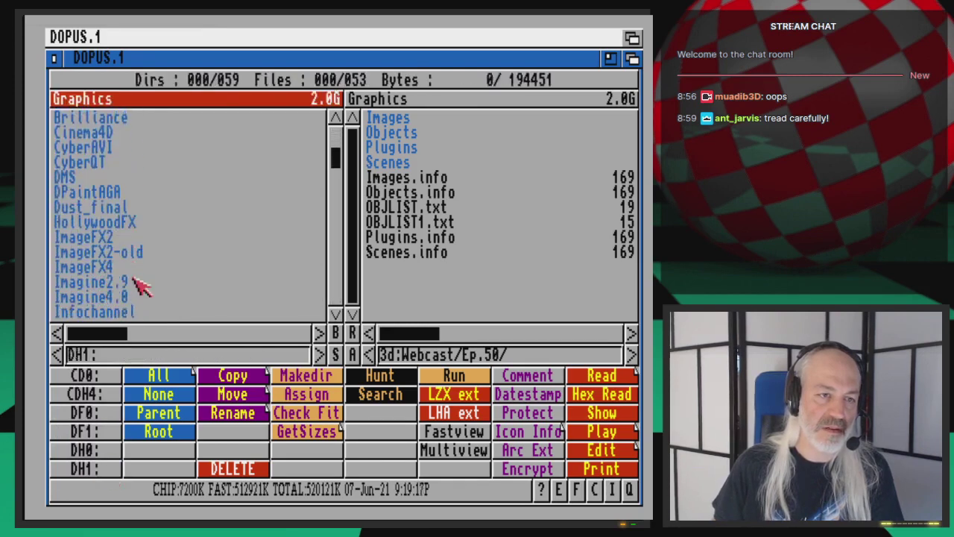
pyautogui.click(138, 282)
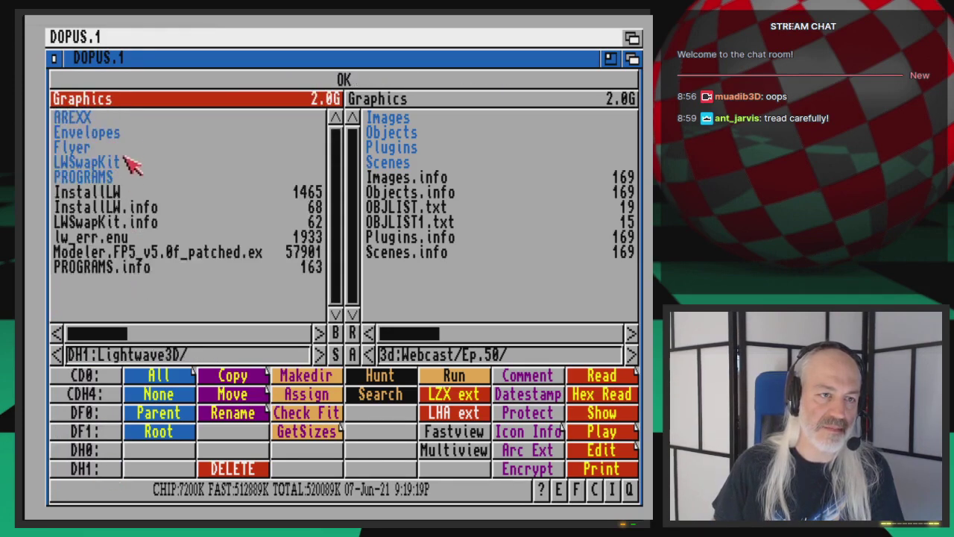
pyautogui.doubleClick(115, 179)
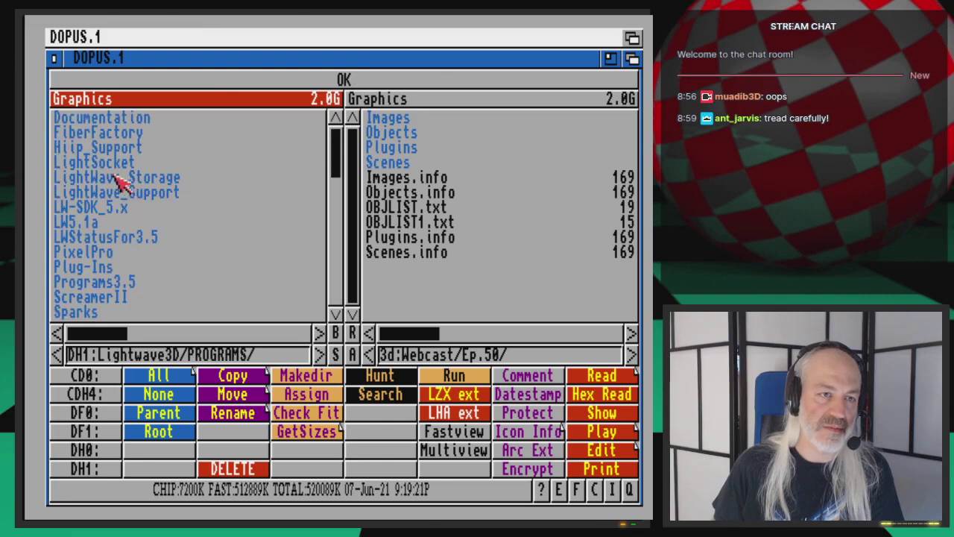
pyautogui.doubleClick(124, 268)
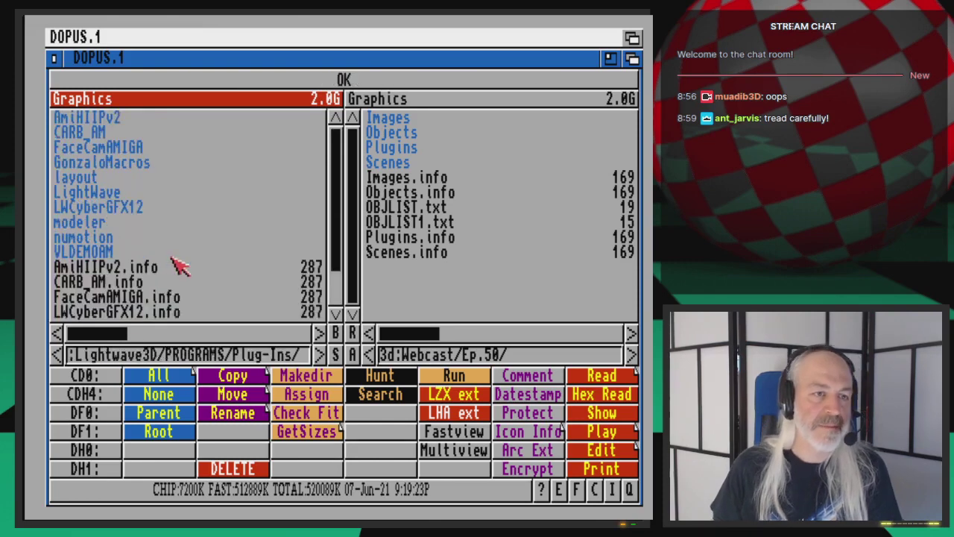
# Find the lod folder inside Plug-Ins/layout and open its LOD_usage.txt for reading.
pyautogui.doubleClick(131, 192)
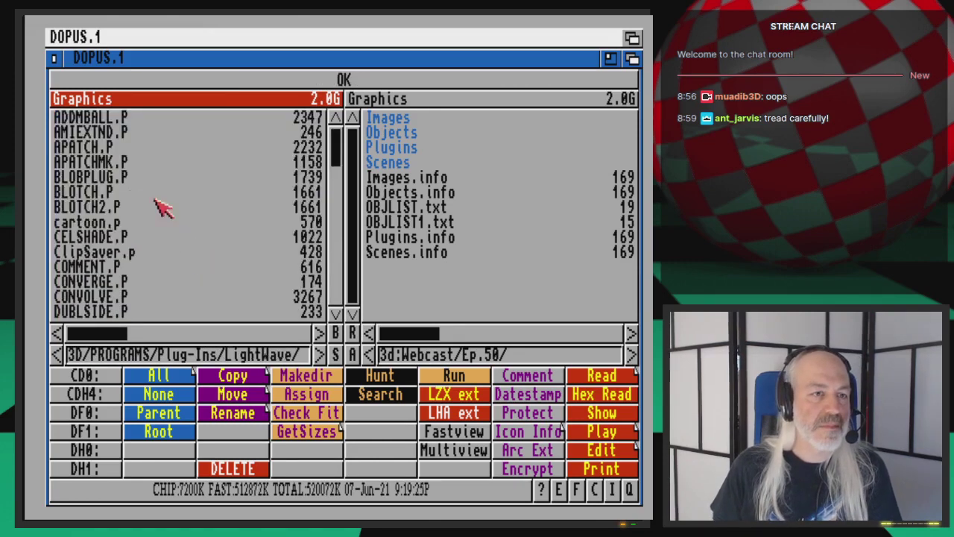
pyautogui.rightClick(55, 214)
pyautogui.doubleClick(133, 179)
pyautogui.doubleClick(139, 118)
pyautogui.doubleClick(187, 181)
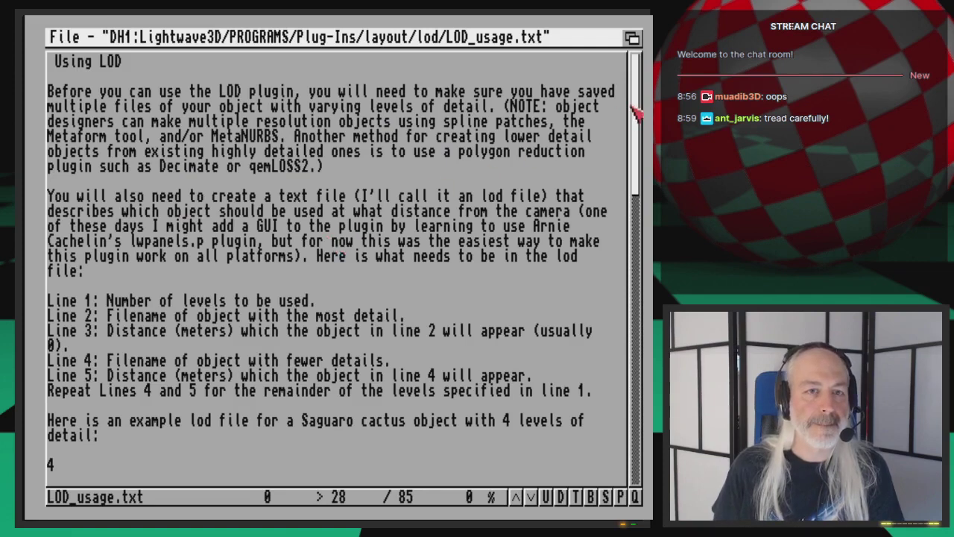
# Read in LOD_usage.txt how each line of an lod file is laid out and study the Saguaro cactus example.
pyautogui.moveTo(637, 111); pyautogui.dragTo(639, 207)
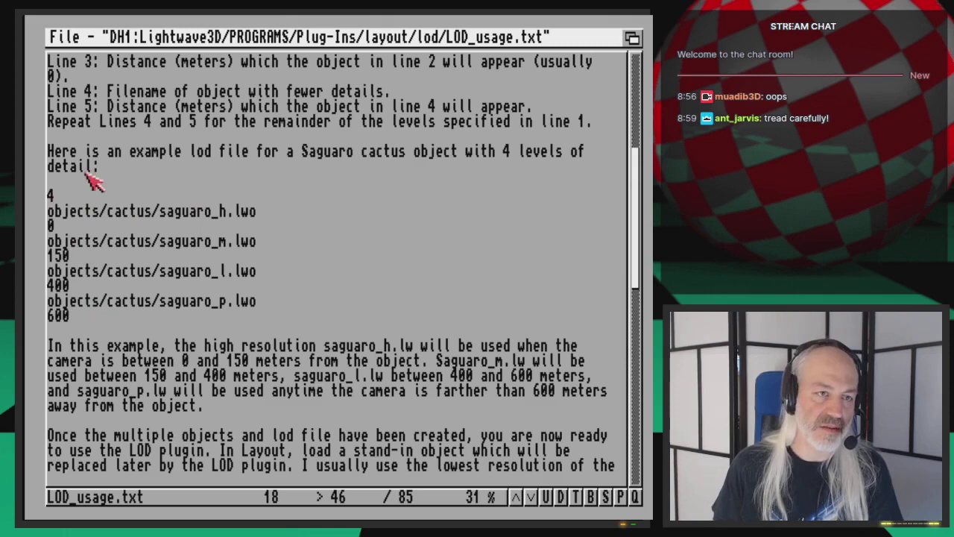
pyautogui.scroll(1, 393, 205)
pyautogui.scroll(2, 392, 204)
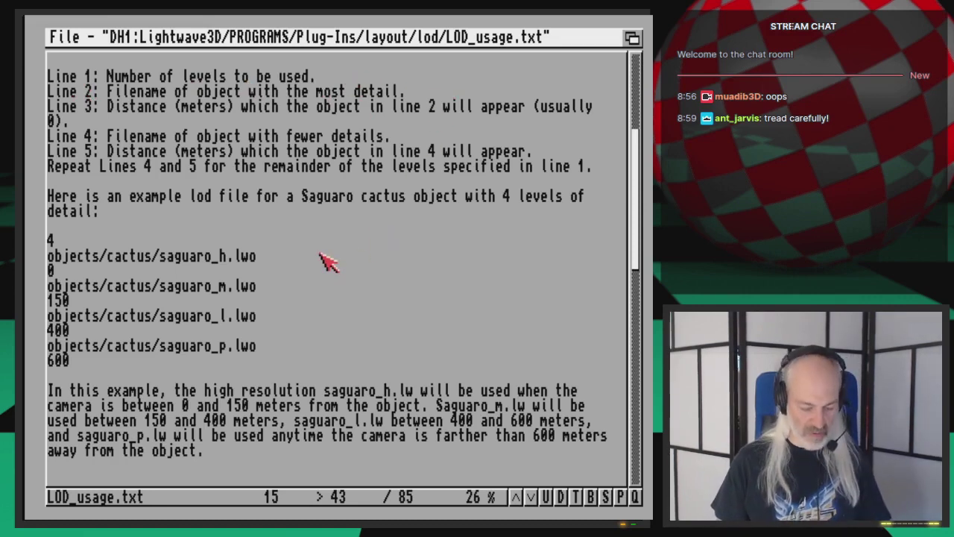
pyautogui.press('Escape')
pyautogui.press('super+m')
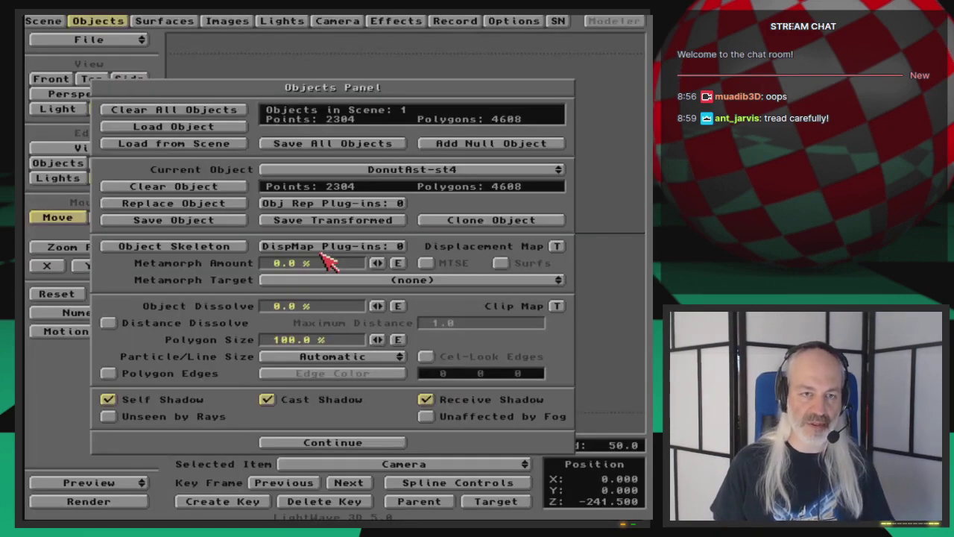
pyautogui.press('super+m')
pyautogui.press('super+m')
pyautogui.scroll(3, 423, 305)
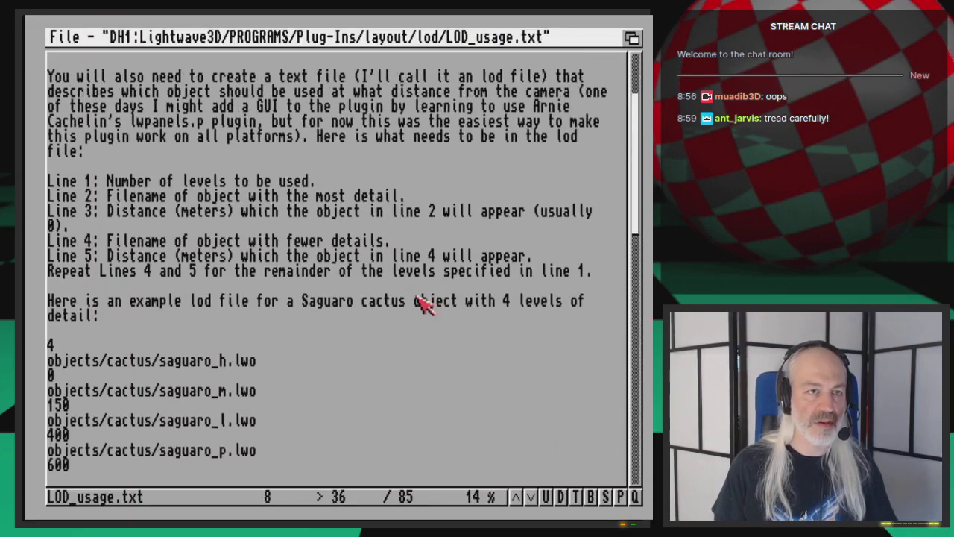
pyautogui.scroll(3, 424, 304)
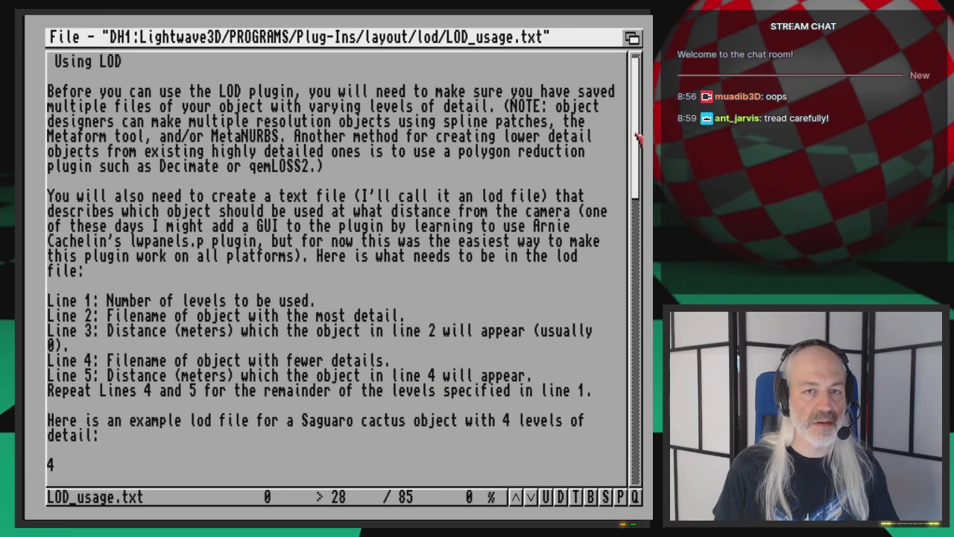
pyautogui.moveTo(639, 134); pyautogui.dragTo(639, 219)
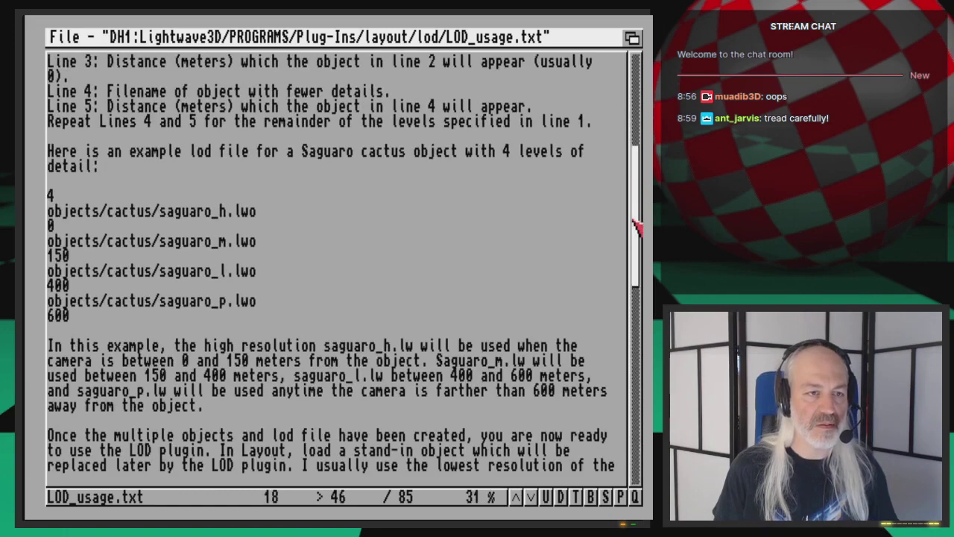
pyautogui.press('Escape')
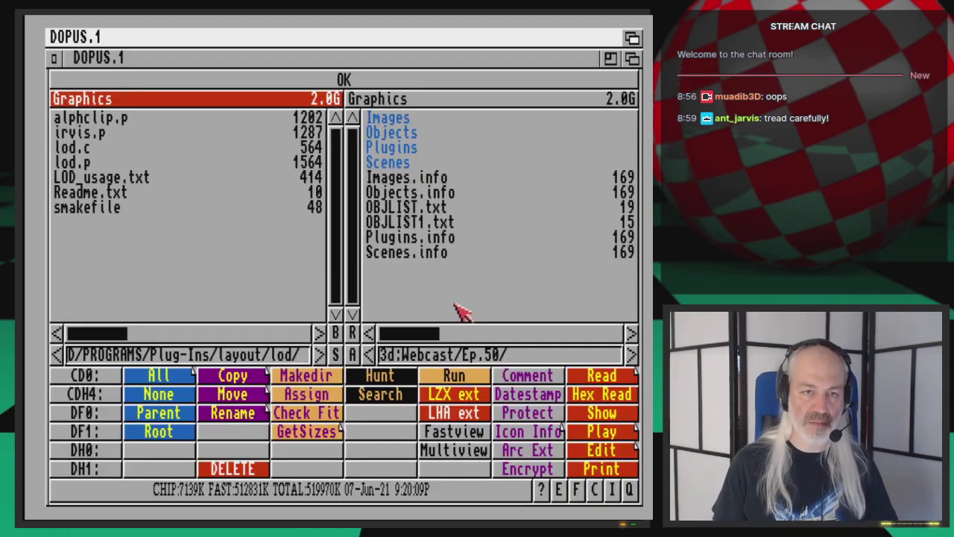
# Create a new text file named Donut-LOD.txt in 3d:Webcast/Ep.50/ and enter 4 on its first line as the number of levels.
pyautogui.click(462, 301)
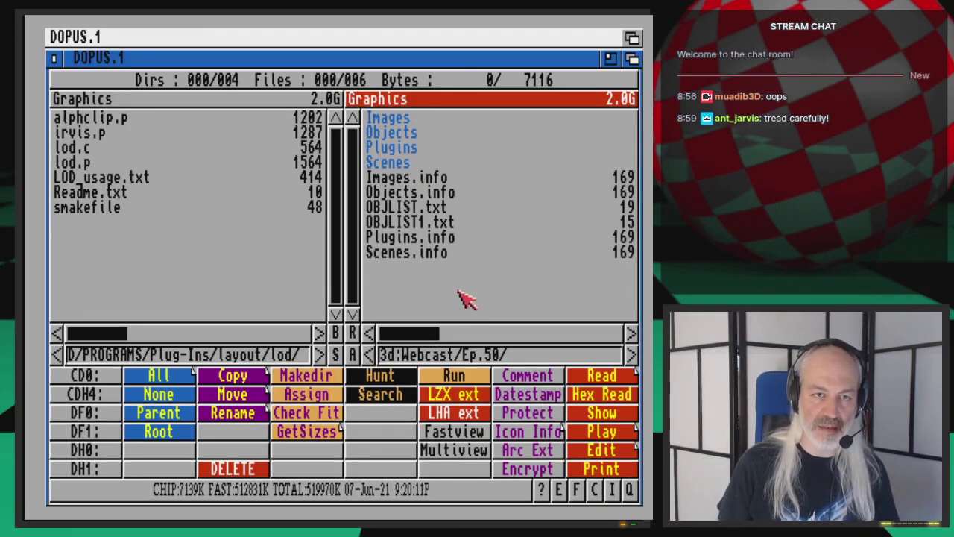
pyautogui.rightClick(618, 451)
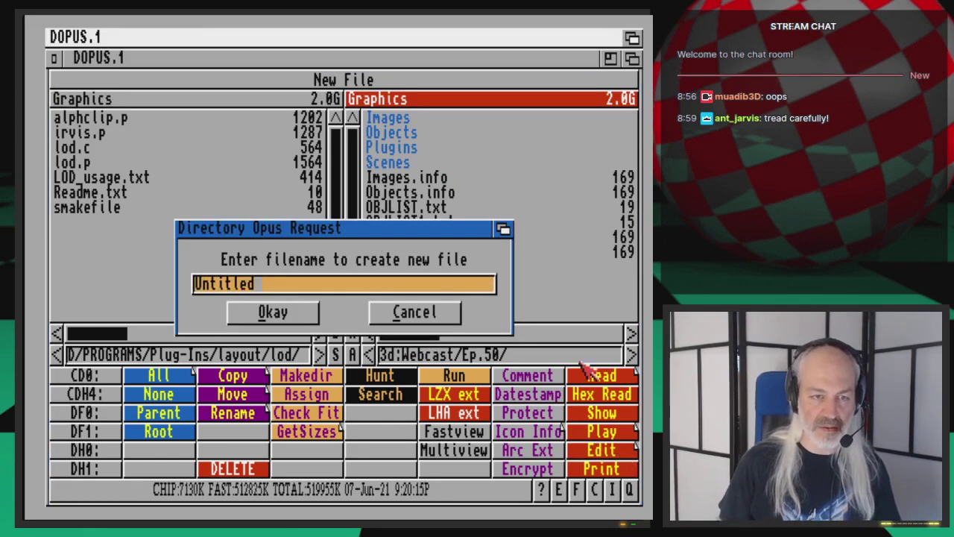
pyautogui.press('BackSpace')
pyautogui.press('BackSpace')
pyautogui.press('BackSpace')
pyautogui.press('BackSpace')
pyautogui.press('BackSpace')
pyautogui.press('BackSpace')
pyautogui.press('BackSpace')
pyautogui.press('BackSpace')
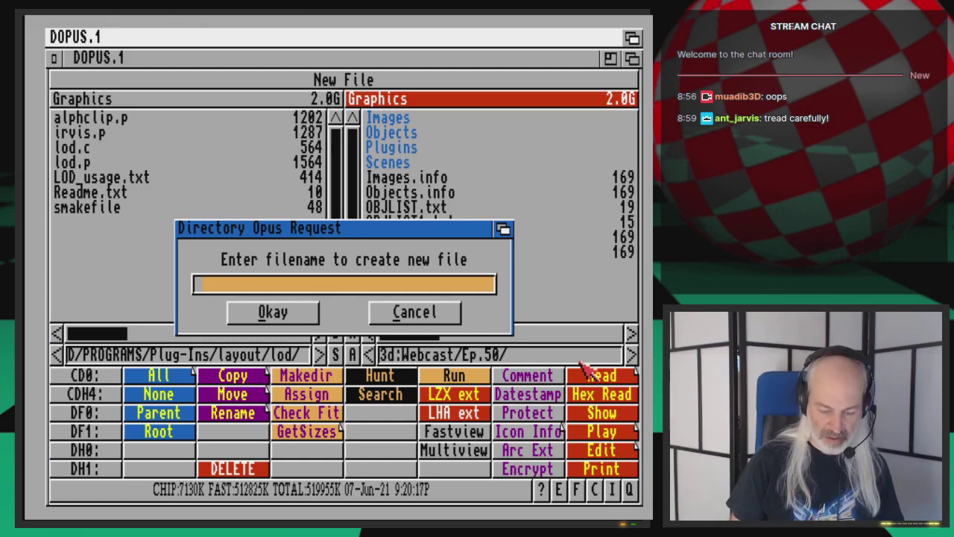
pyautogui.write('Donut-LOD.txt')
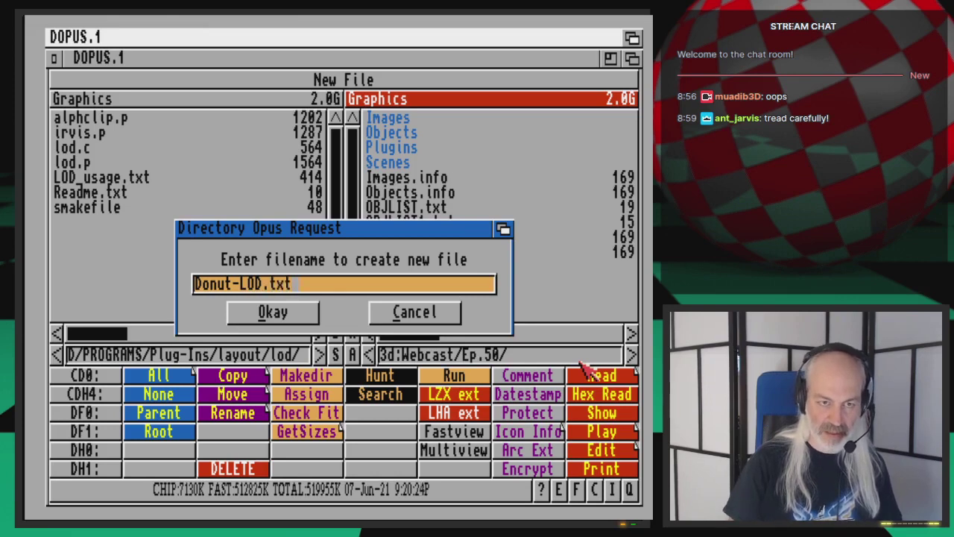
pyautogui.press('Return')
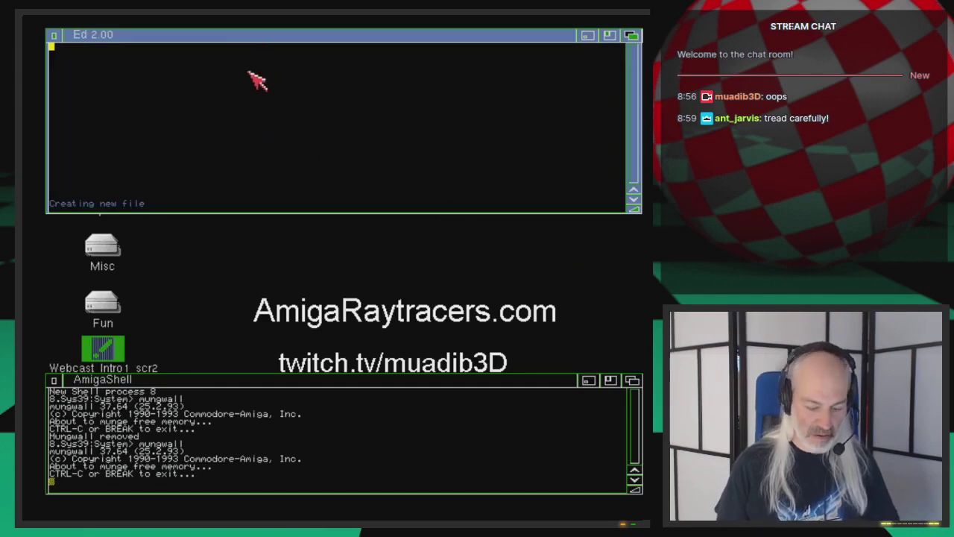
pyautogui.write('4')
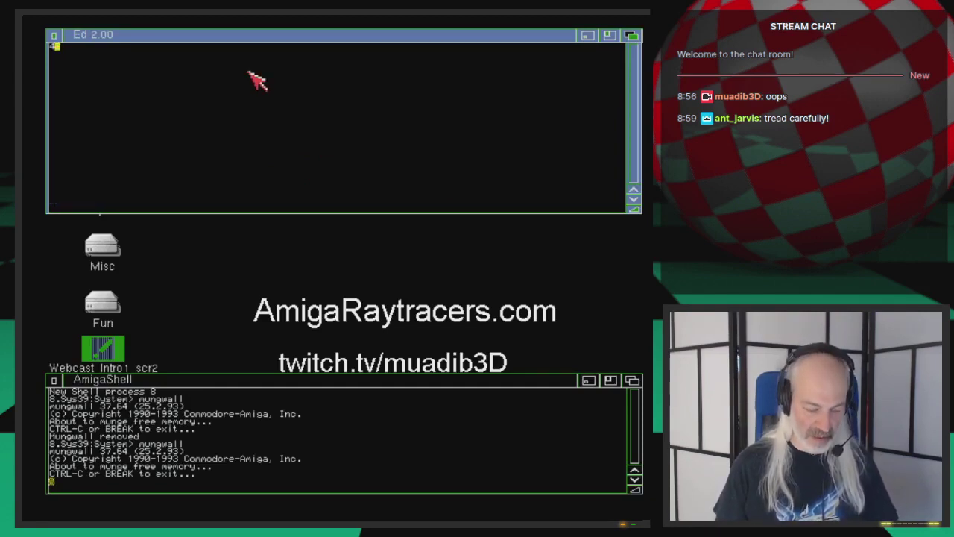
pyautogui.press('Return')
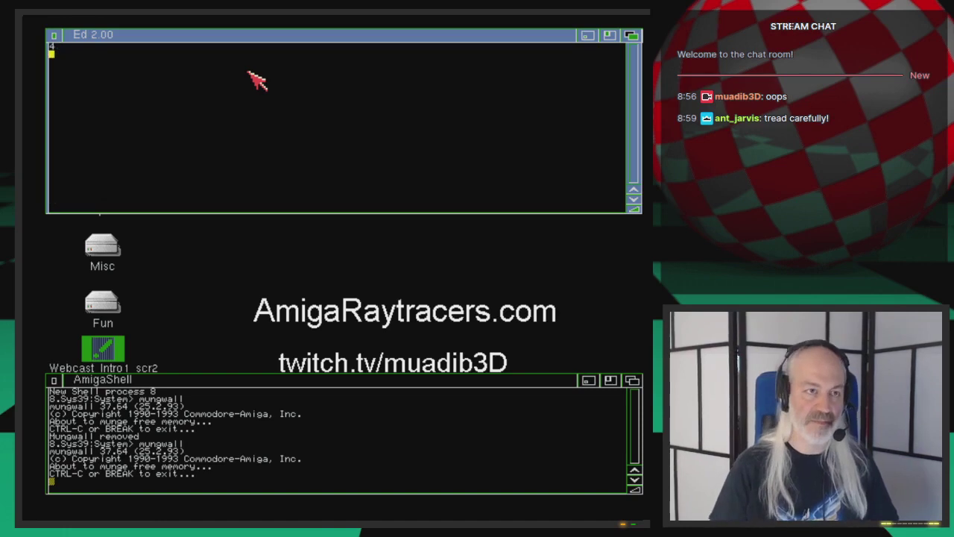
# Check in LOD_usage.txt what the filename and distance lines after the level count must contain, and close it.
pyautogui.press('super+m')
pyautogui.press('super+m')
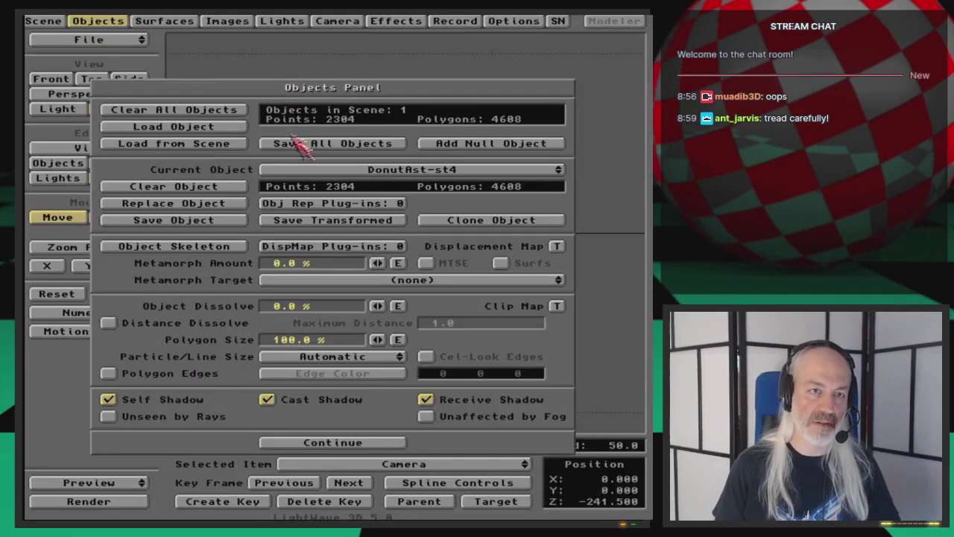
pyautogui.press('super+m')
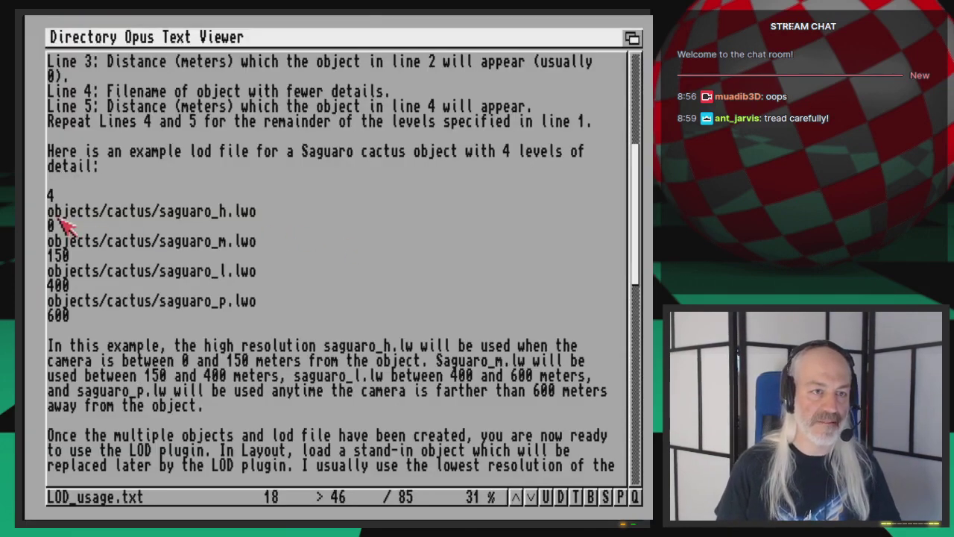
pyautogui.scroll(5, 243, 165)
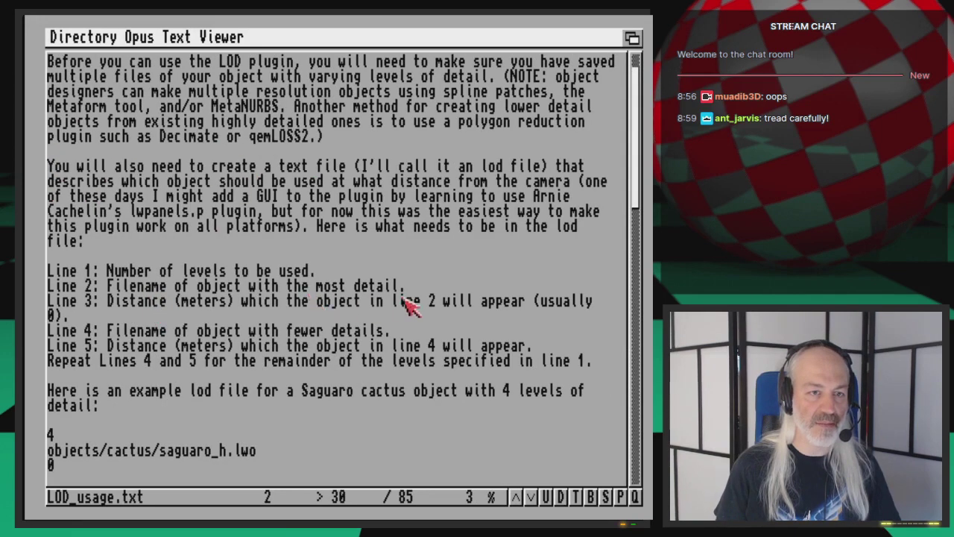
pyautogui.moveTo(637, 212); pyautogui.dragTo(638, 263)
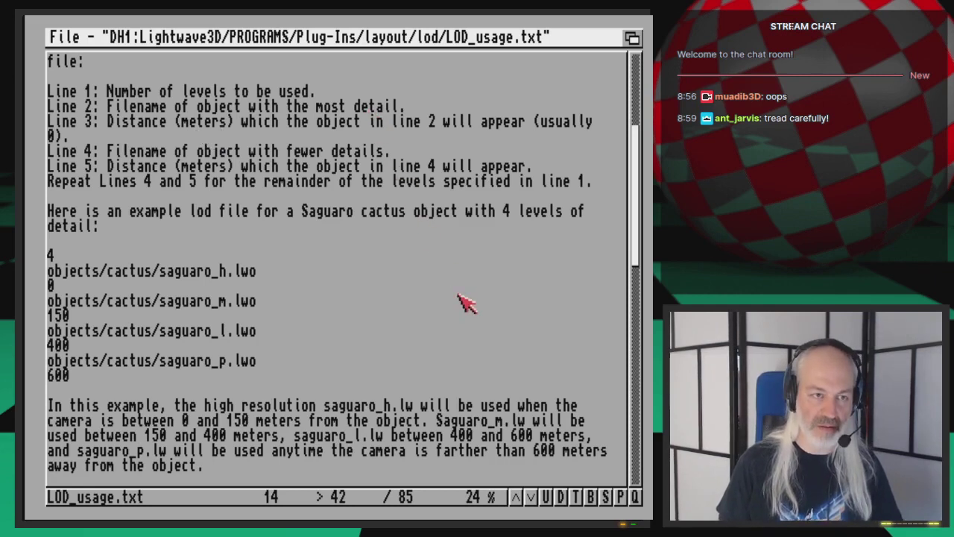
pyautogui.press('q')
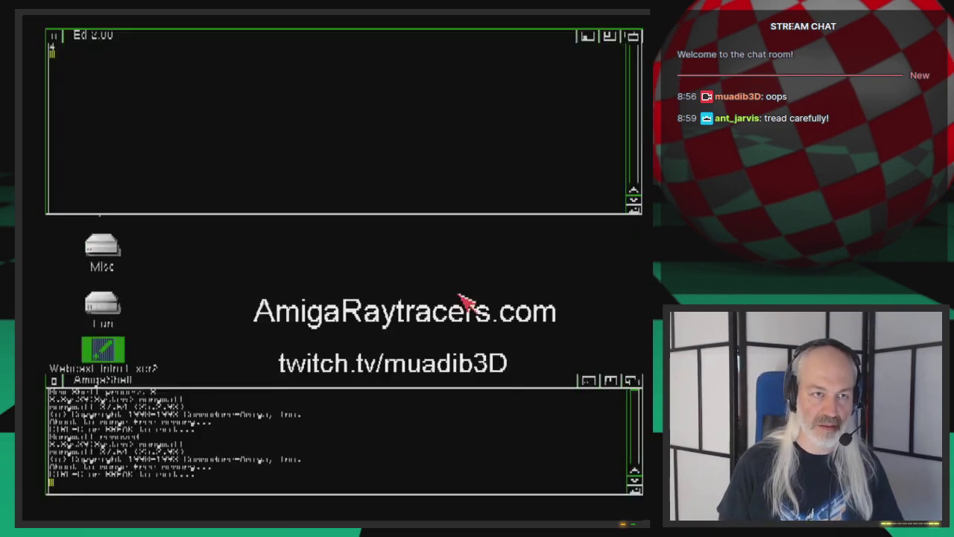
# Enter the object path 3d:webcast/ep.50/Objects/DonutAst- on the second line of the new file.
pyautogui.click(255, 83)
pyautogui.click(70, 54)
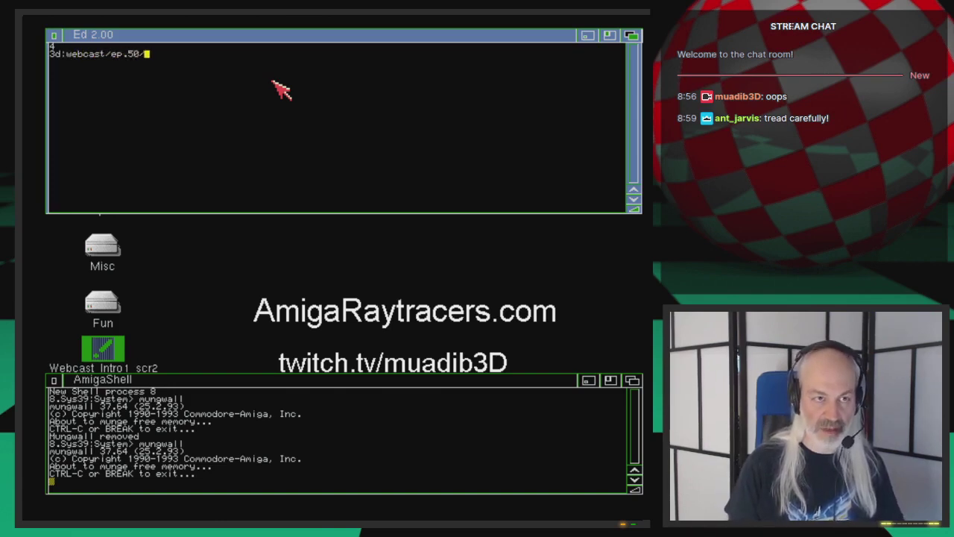
pyautogui.write('cts/Do')
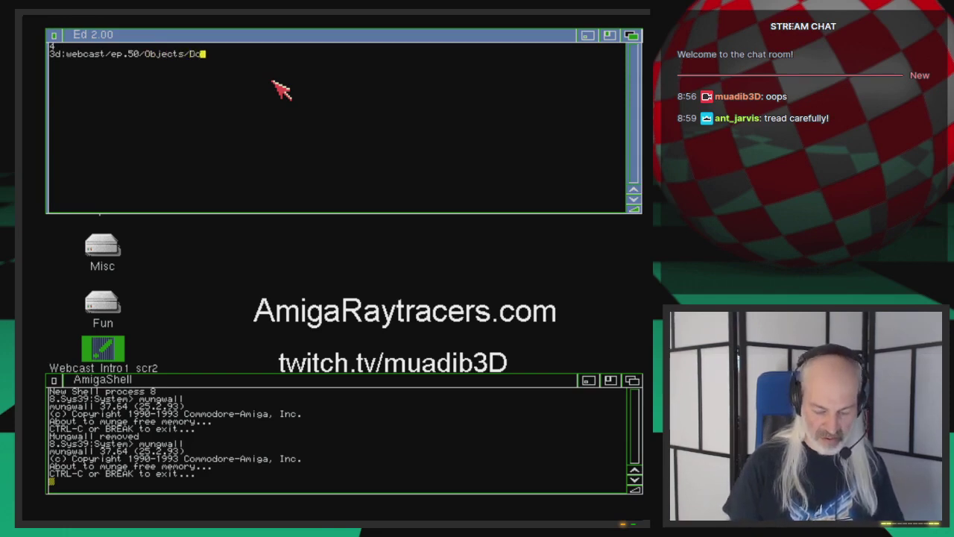
pyautogui.write('nutAst-')
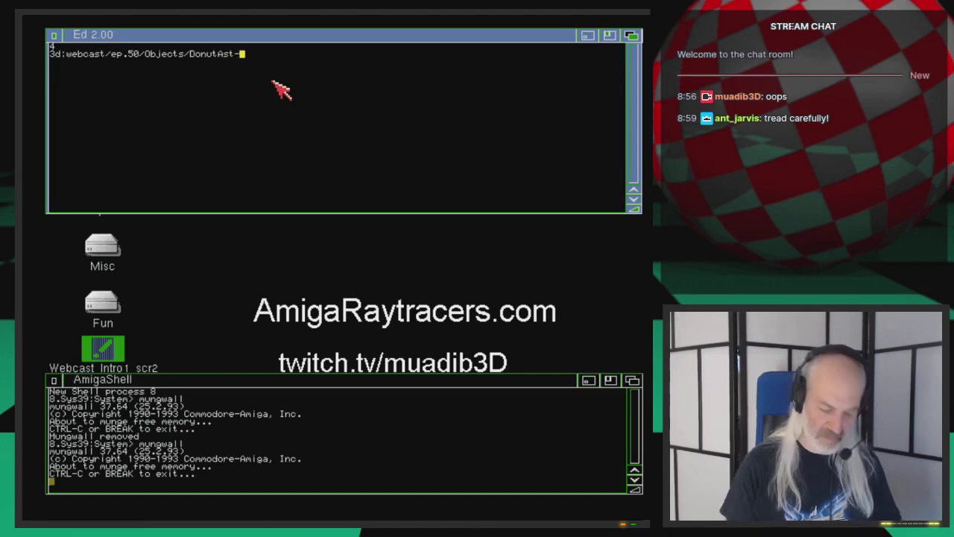
# Look up the current object's exact name in LightWave's Objects Panel and return to the text editor.
pyautogui.press('super+m')
pyautogui.press('super+m')
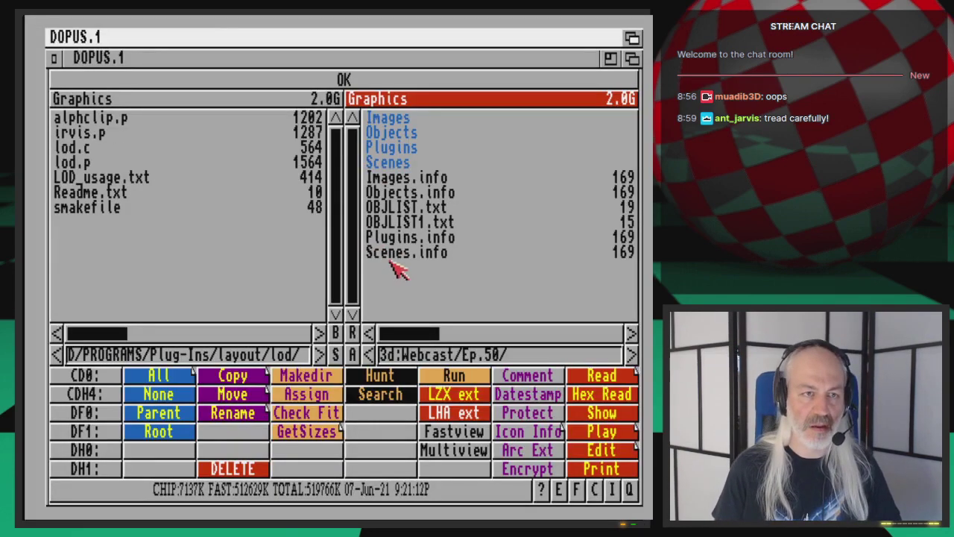
pyautogui.press('super+m')
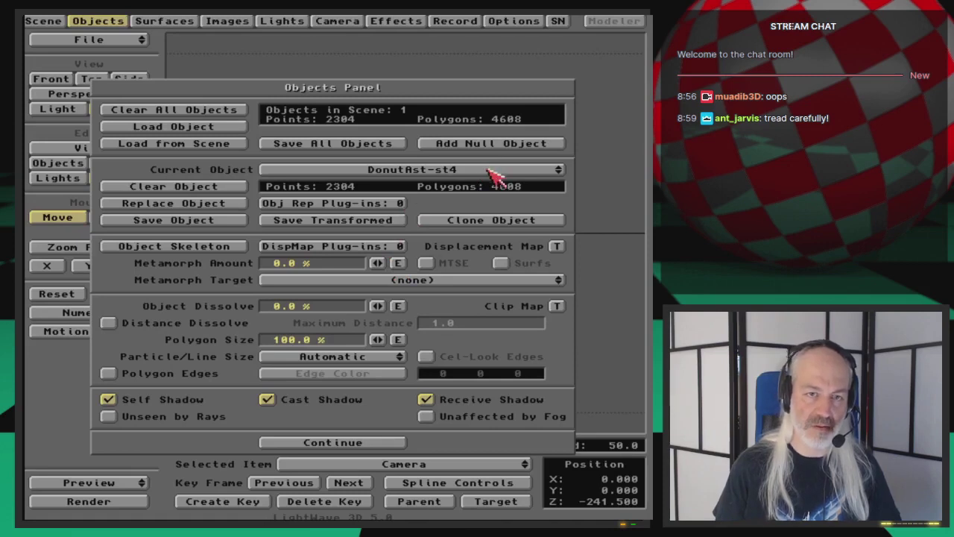
pyautogui.press('super+m')
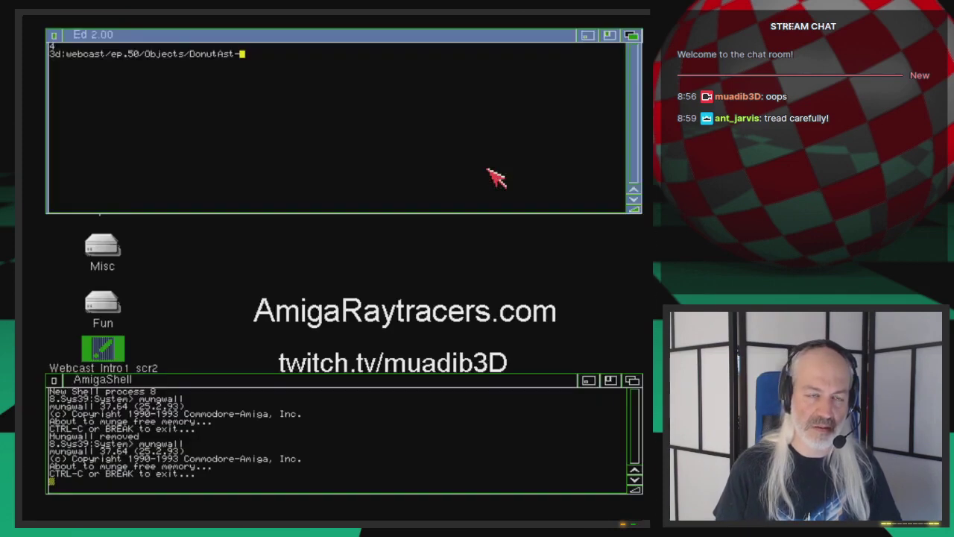
# Complete the first object path as DonutAst-st4, checking the name in LightWave, and enter 0 as its distance on the next line.
pyautogui.write('st4')
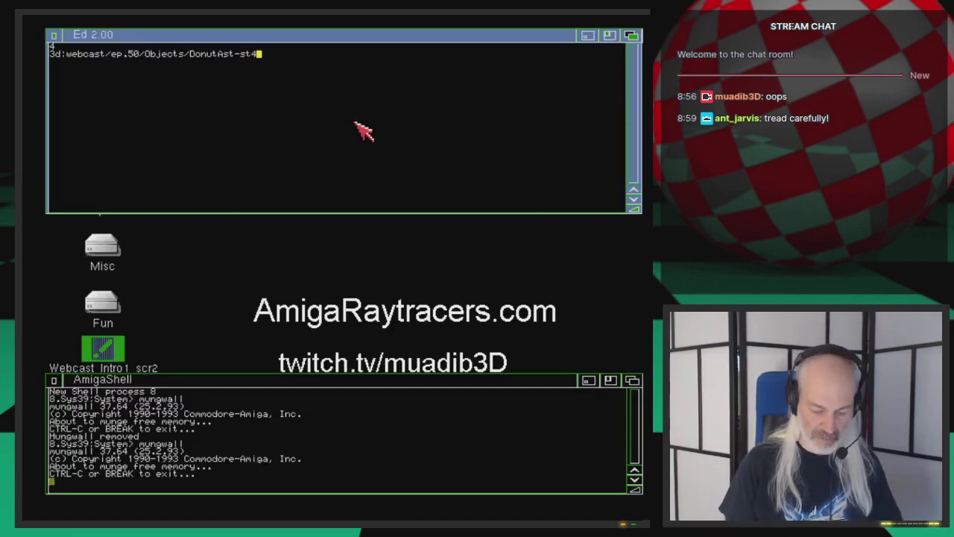
pyautogui.press('super+m')
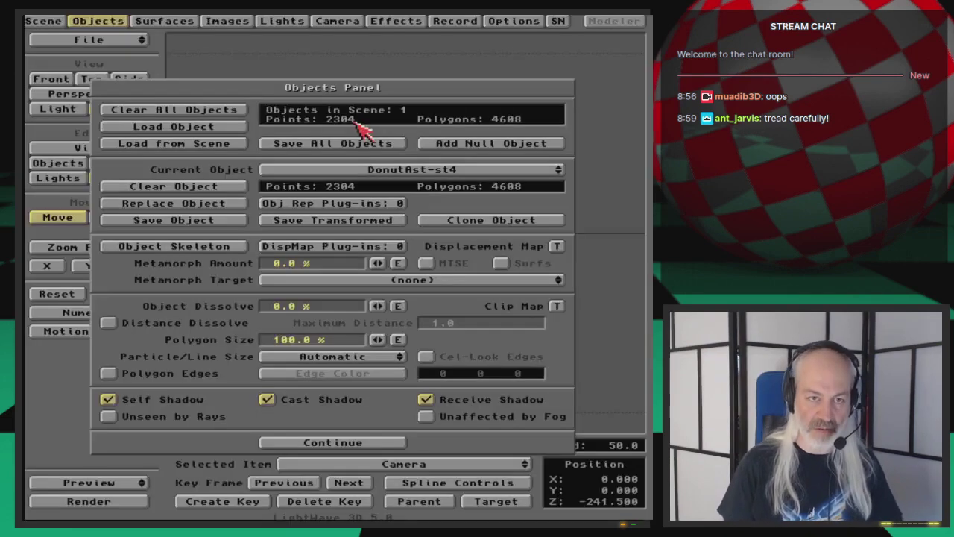
pyautogui.press('super+m')
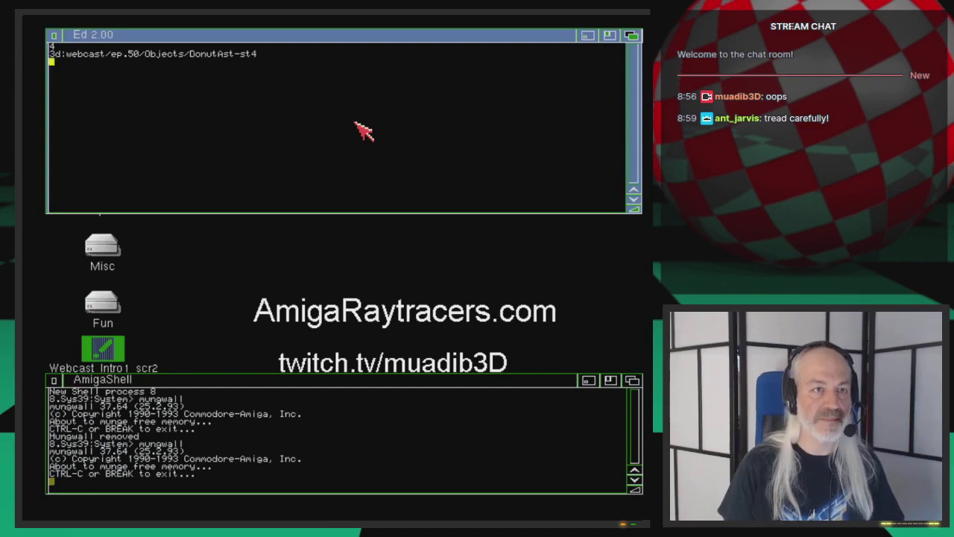
pyautogui.press('super+m')
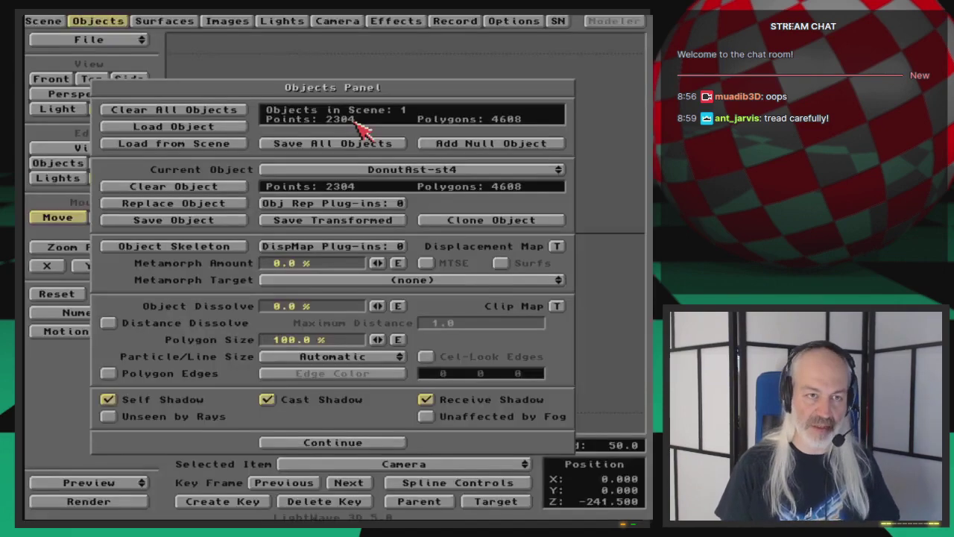
pyautogui.press('super+m')
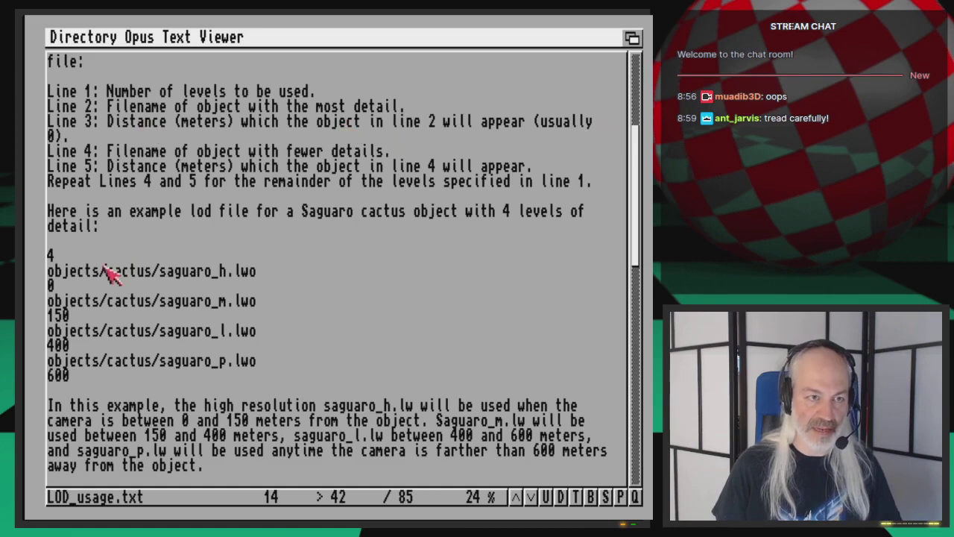
pyautogui.press('Escape')
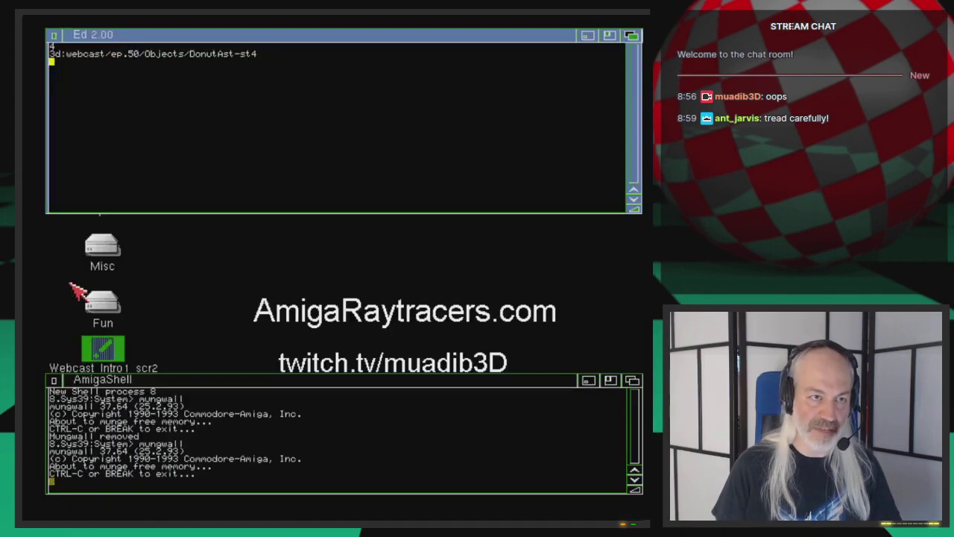
pyautogui.write('6')
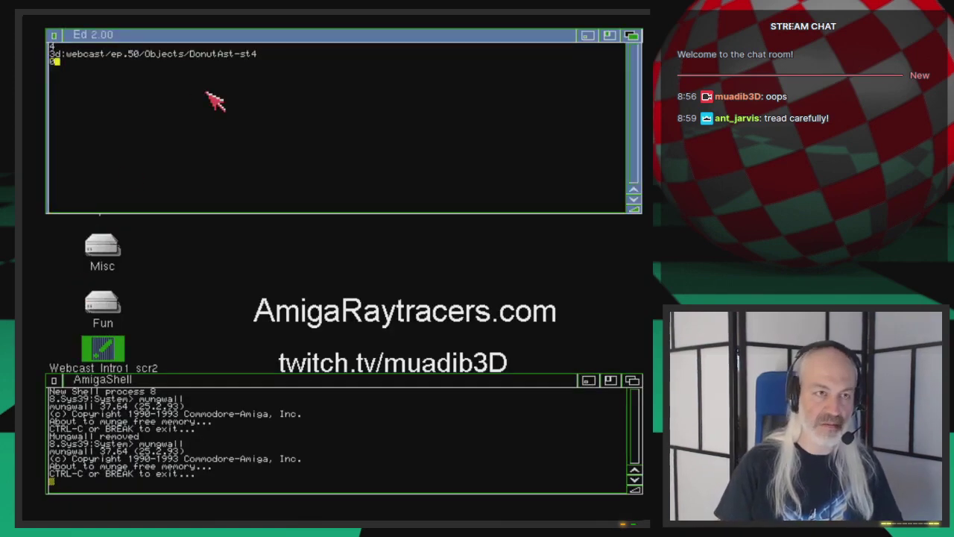
# Enter 3d:webcast/ep.50/Objects/DonutAst-st3 as the object path of the second level of detail, following the LOD_usage.txt example.
pyautogui.press('super+m')
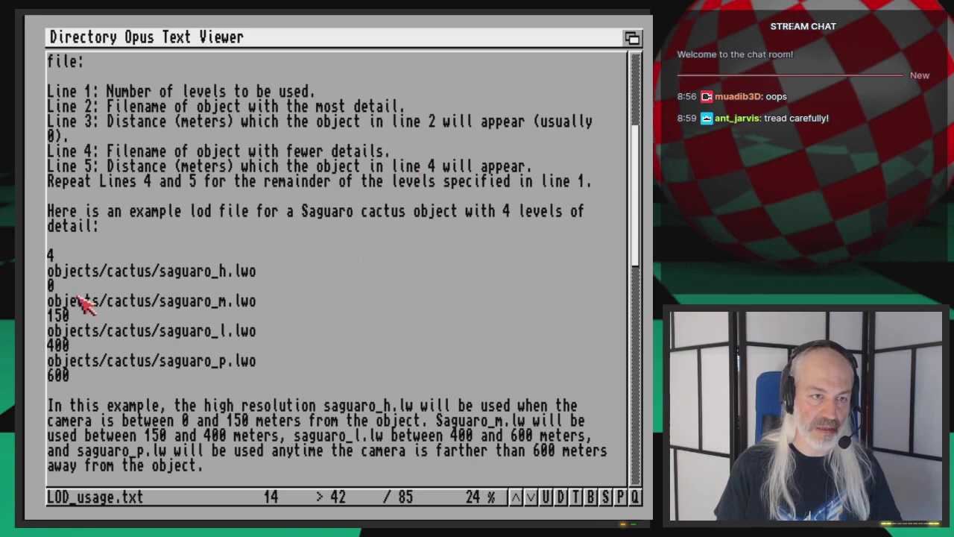
pyautogui.press('super+m')
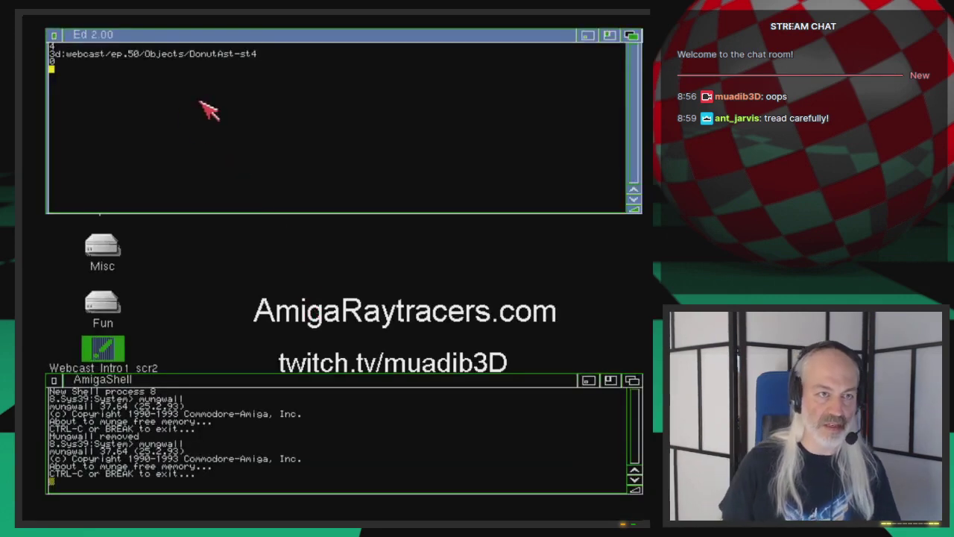
pyautogui.write('3d:')
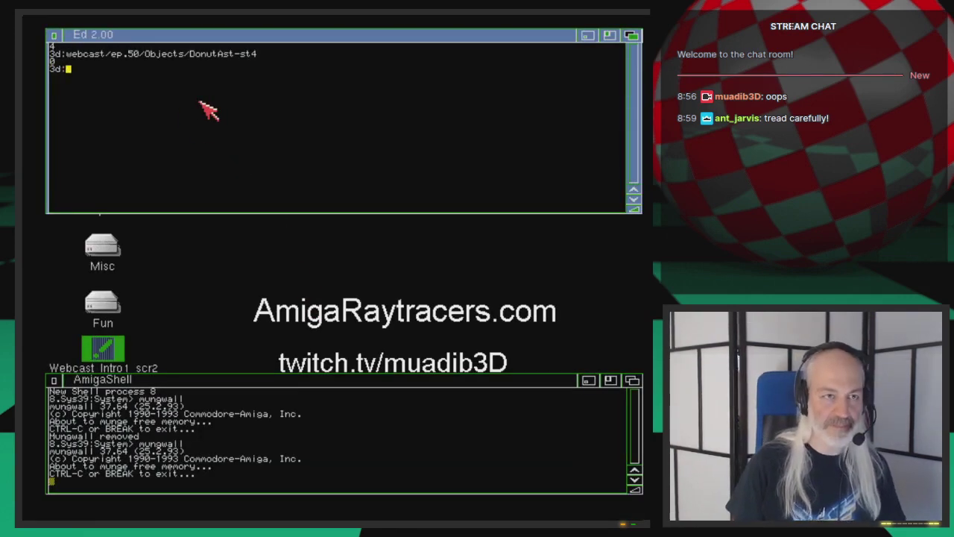
pyautogui.write('webcast/ep.')
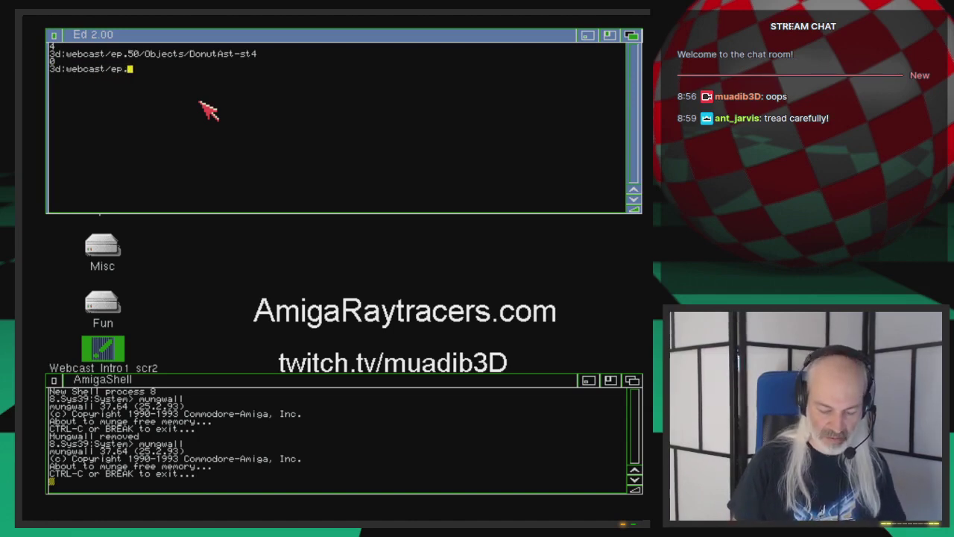
pyautogui.write('50/Objects/')
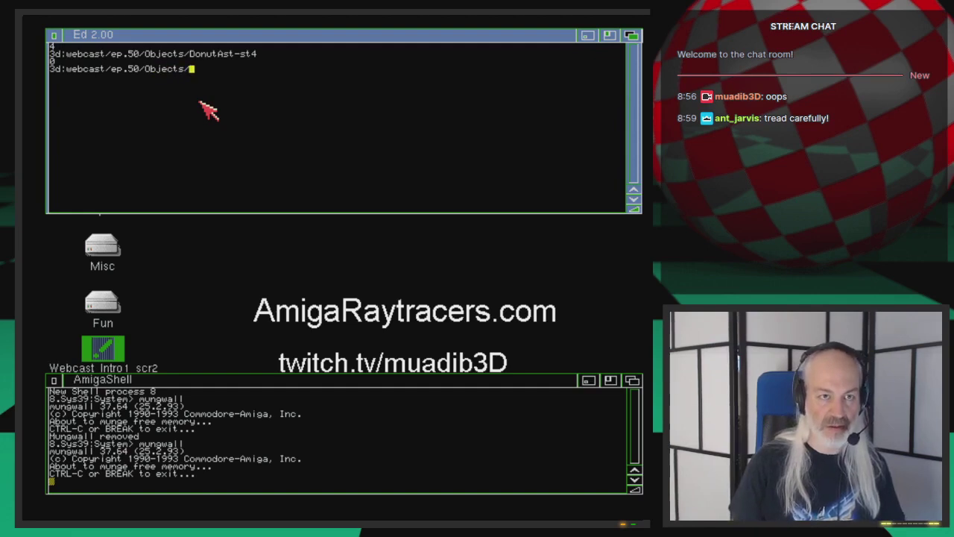
pyautogui.write('DonutAs')
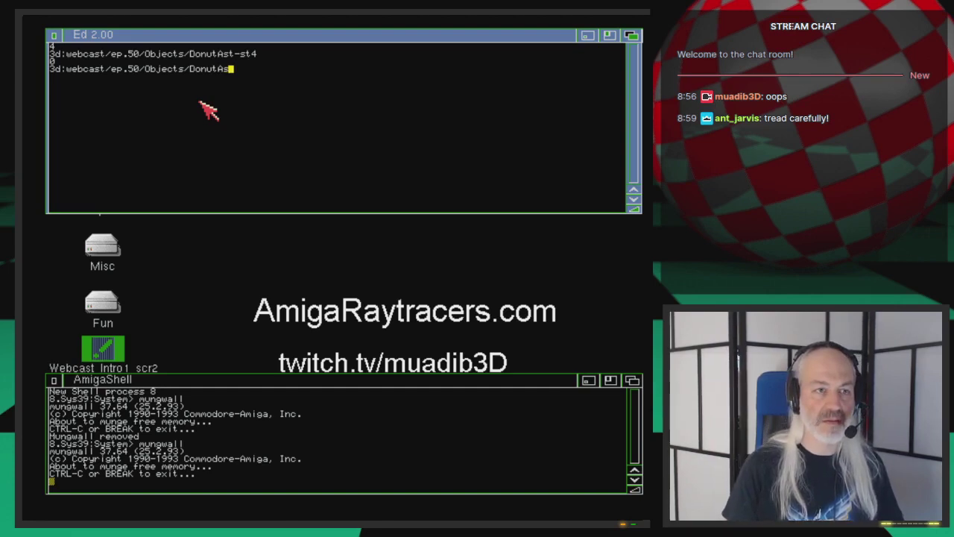
pyautogui.write('t')
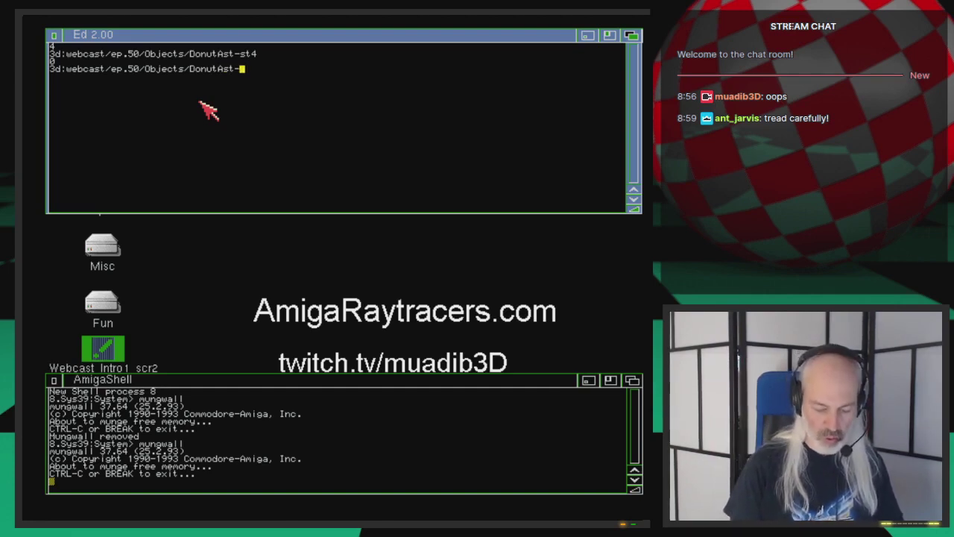
pyautogui.write('-st3')
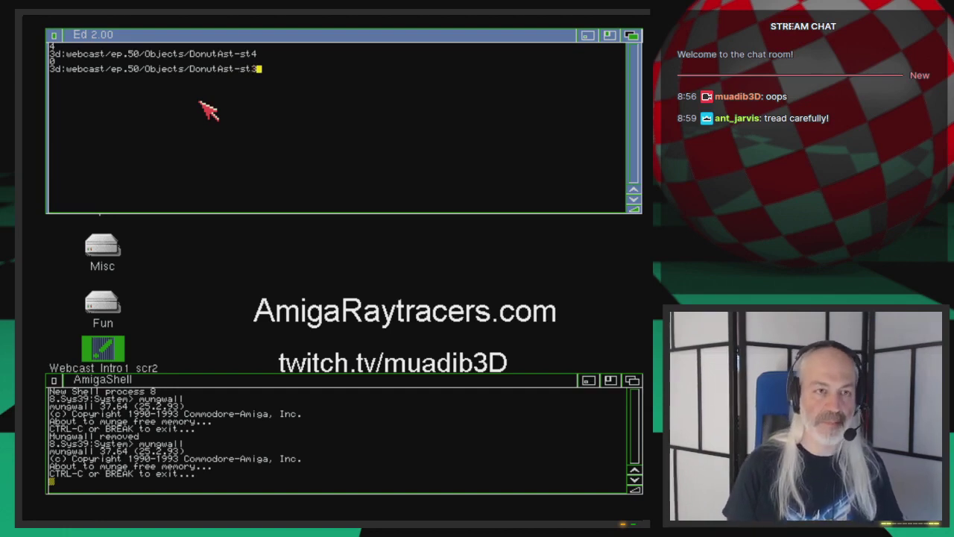
pyautogui.press('Return')
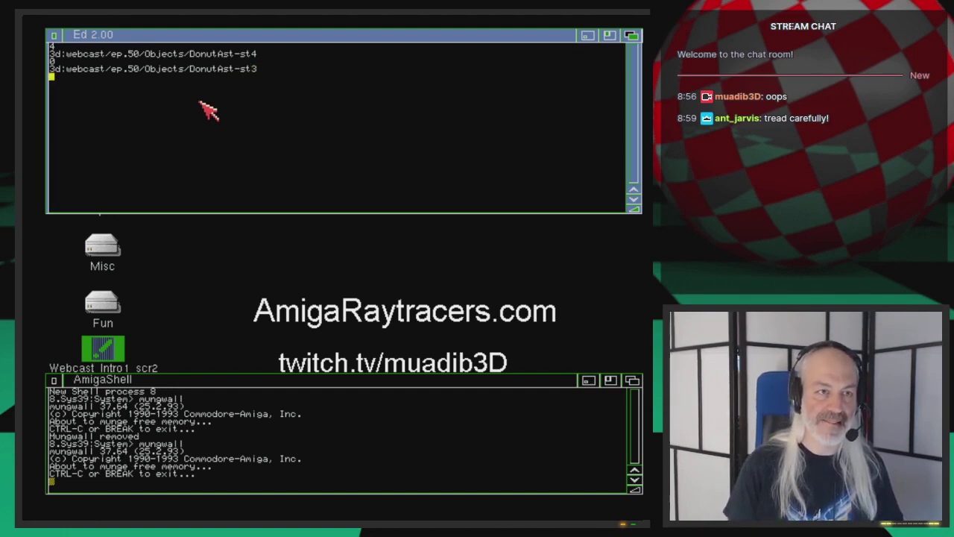
# Check the distance line's meaning in LOD_usage.txt and enter 700 as the distance for the DonutAst-st3 level.
pyautogui.press('super+m')
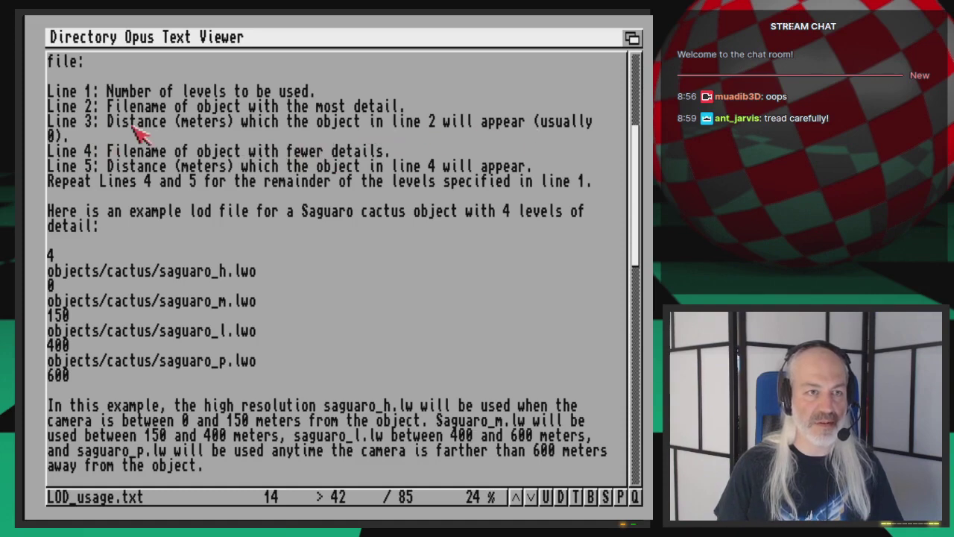
pyautogui.press('Escape')
pyautogui.press('super+m')
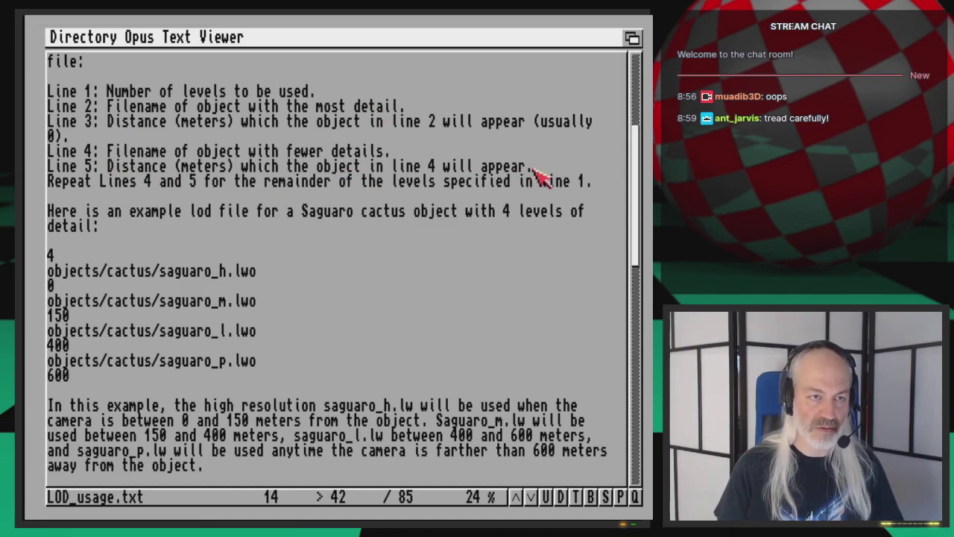
pyautogui.press('Escape')
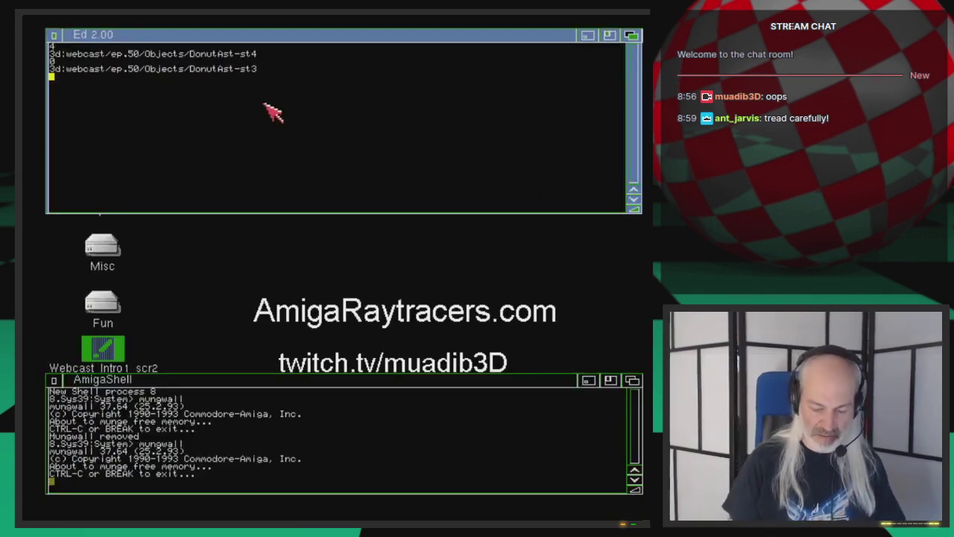
pyautogui.write('300')
pyautogui.press('Return')
# Add the third level with the object path 3d:webcast/ep.50/Objects/DonutAst-st2 and a distance of 1400 on the following line.
pyautogui.press('super+m')
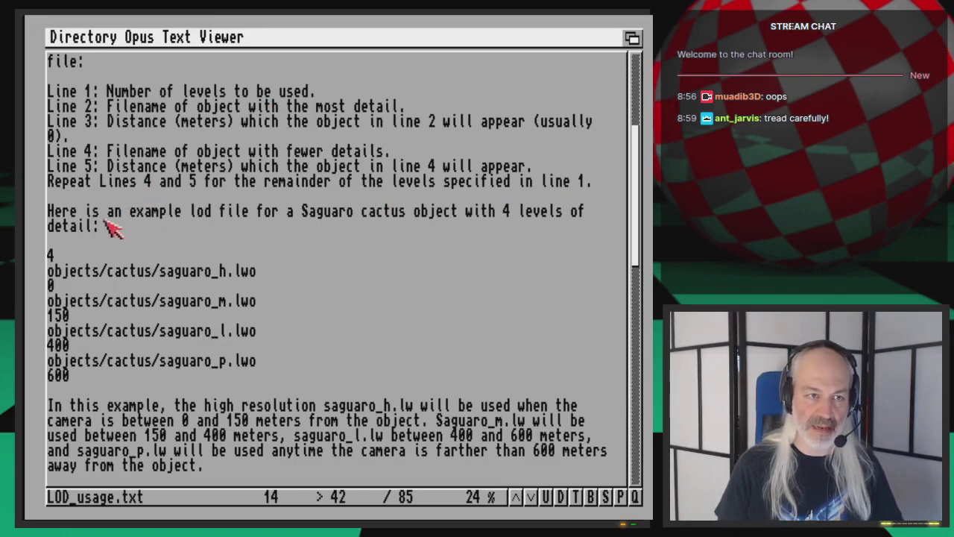
pyautogui.press('Escape')
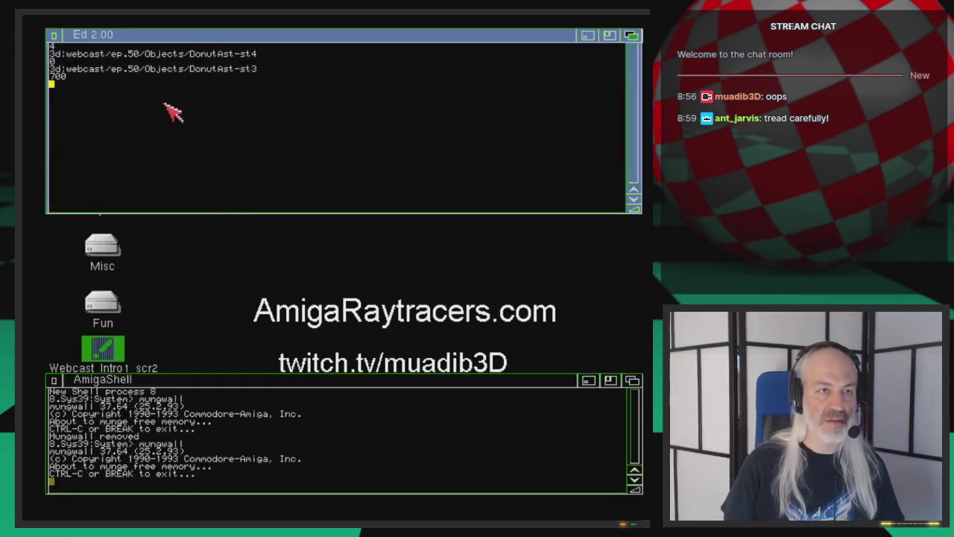
pyautogui.write('3d:webcast')
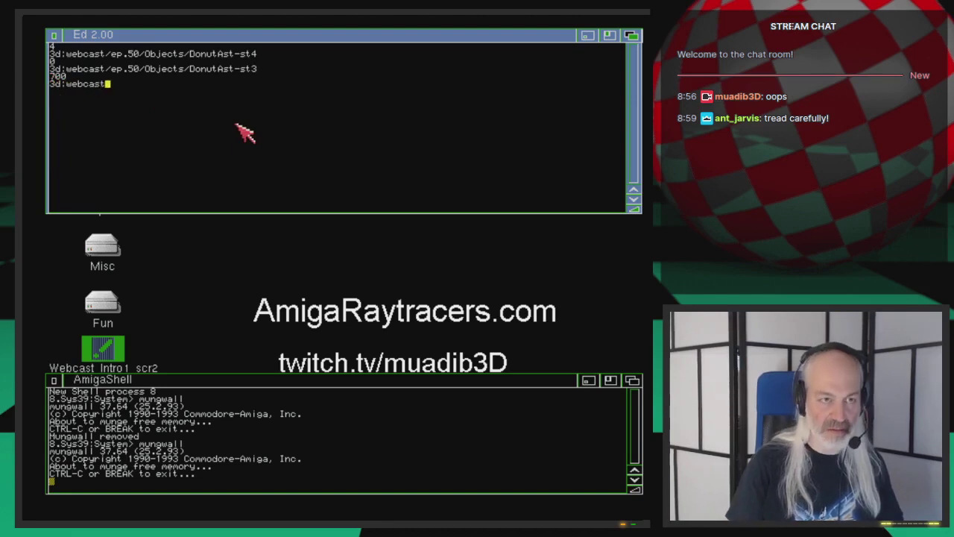
pyautogui.write('/ep')
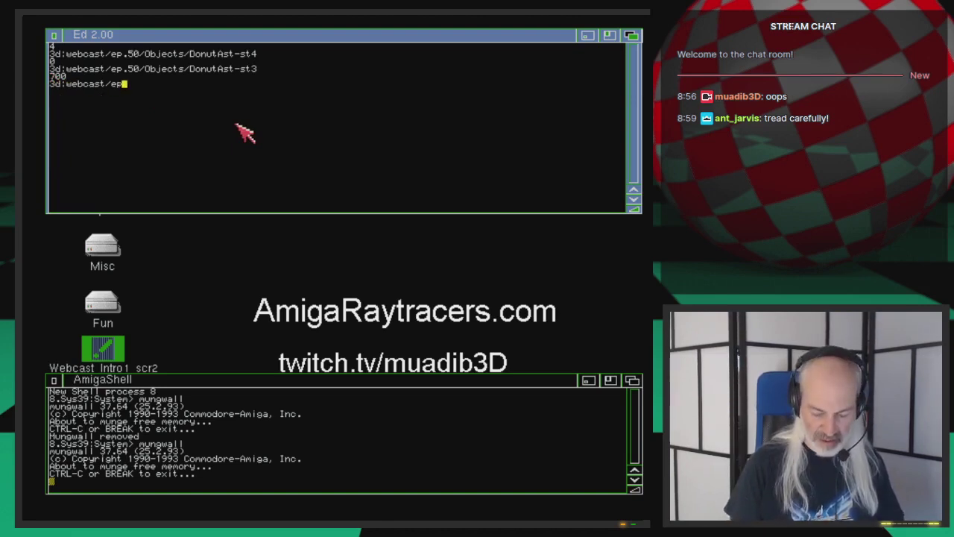
pyautogui.write('.50/Objects')
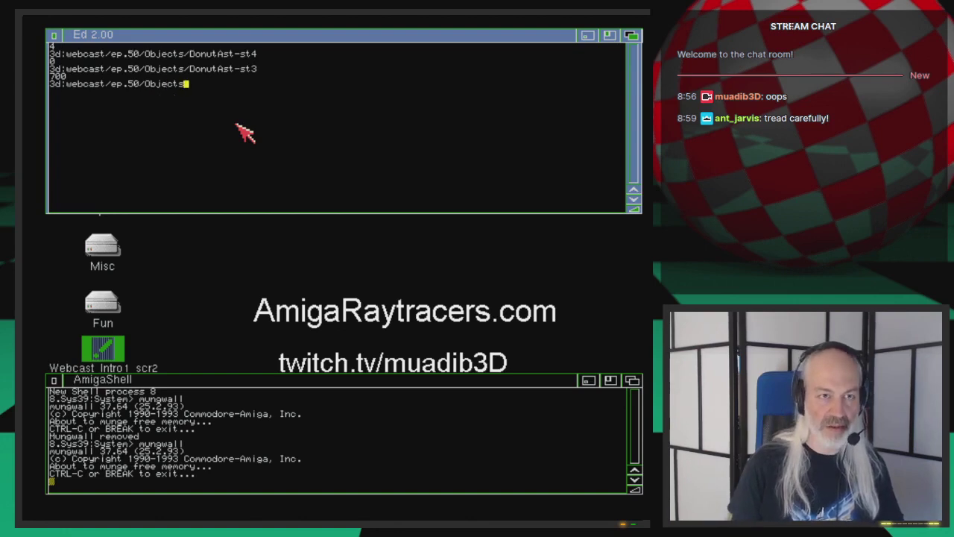
pyautogui.write('/DonutAst-st2')
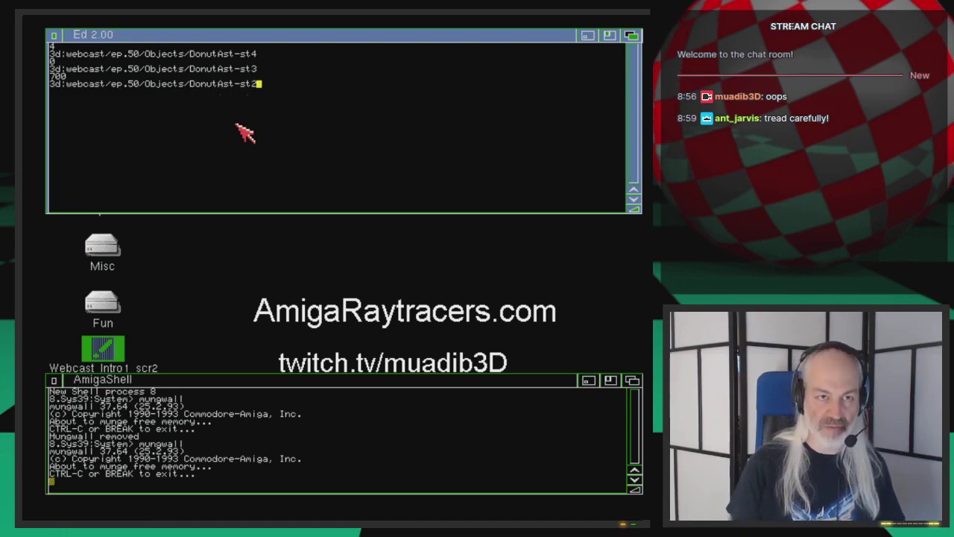
pyautogui.write('1400')
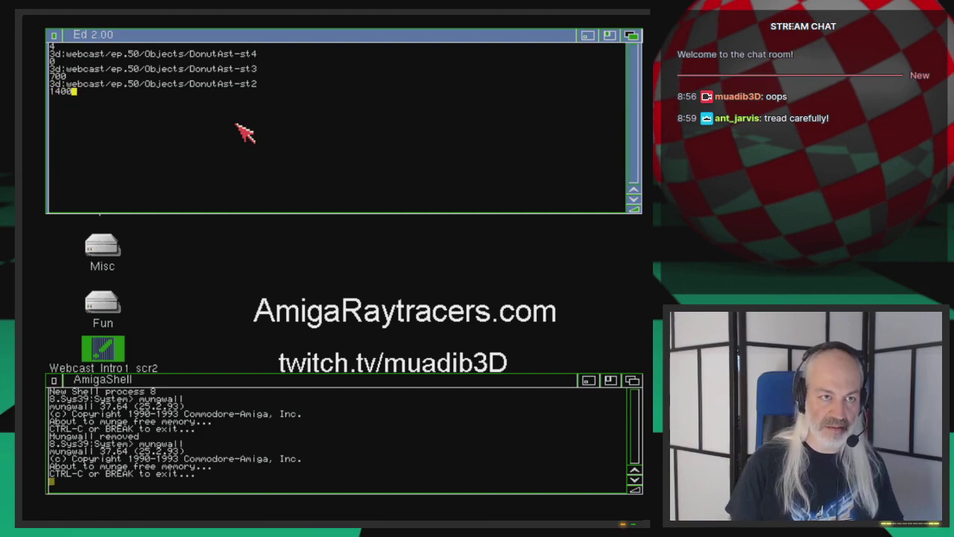
pyautogui.press('Return')
# Add the fourth level with the object path 3d:webcast/ep.50/Objects/DonutAst-st1 and a distance of 2500, and save Donut-LOD.txt.
pyautogui.write('3d:webcas')
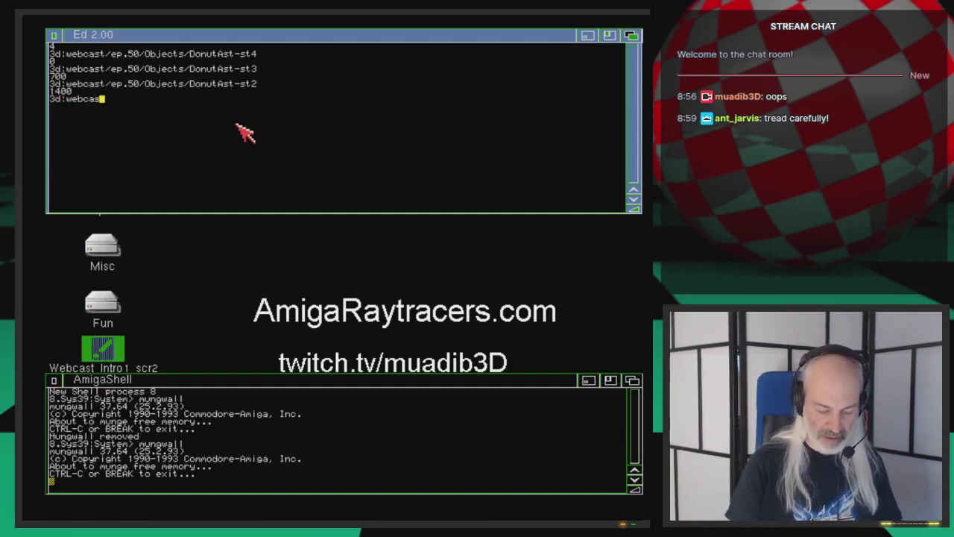
pyautogui.write('t/ep.50')
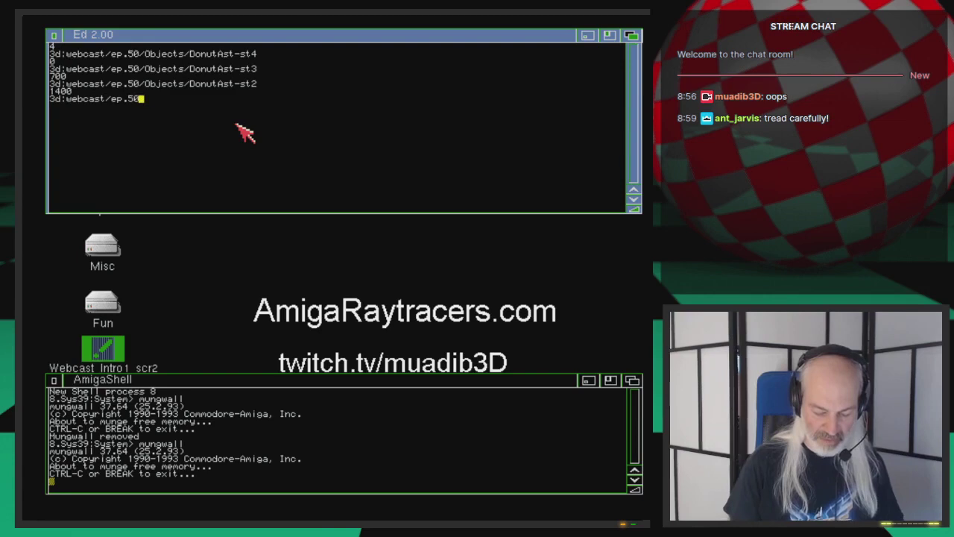
pyautogui.write('/Objects')
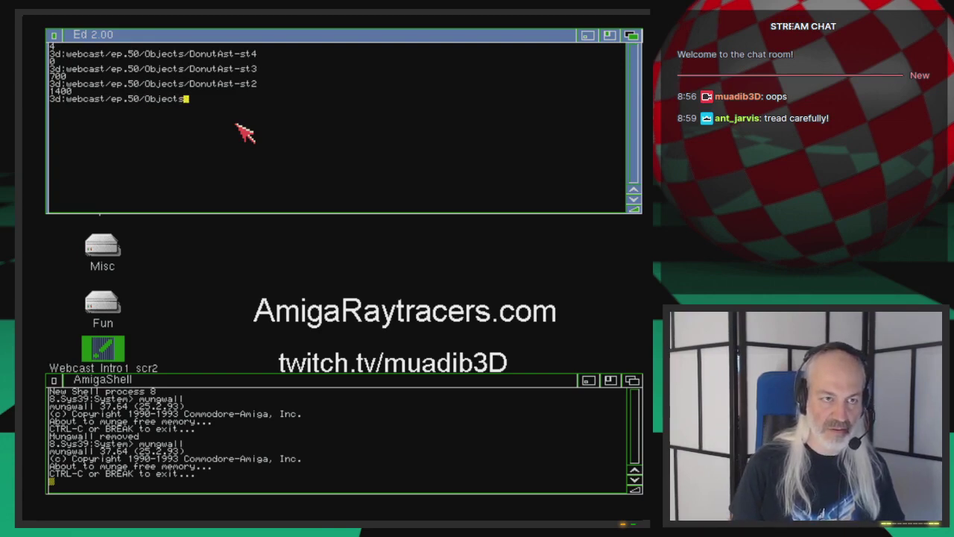
pyautogui.write('/Do')
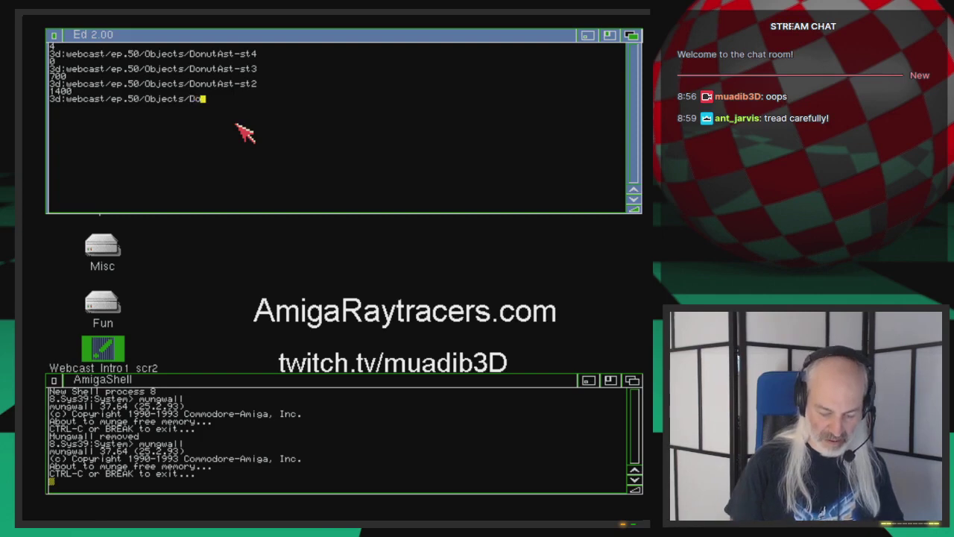
pyautogui.write('nutAst-st1')
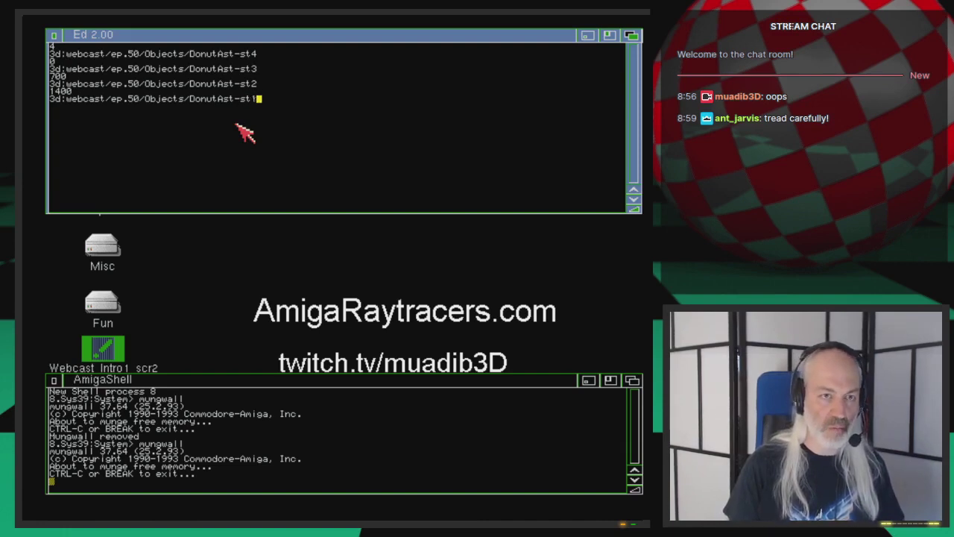
pyautogui.press('Return')
pyautogui.write('25')
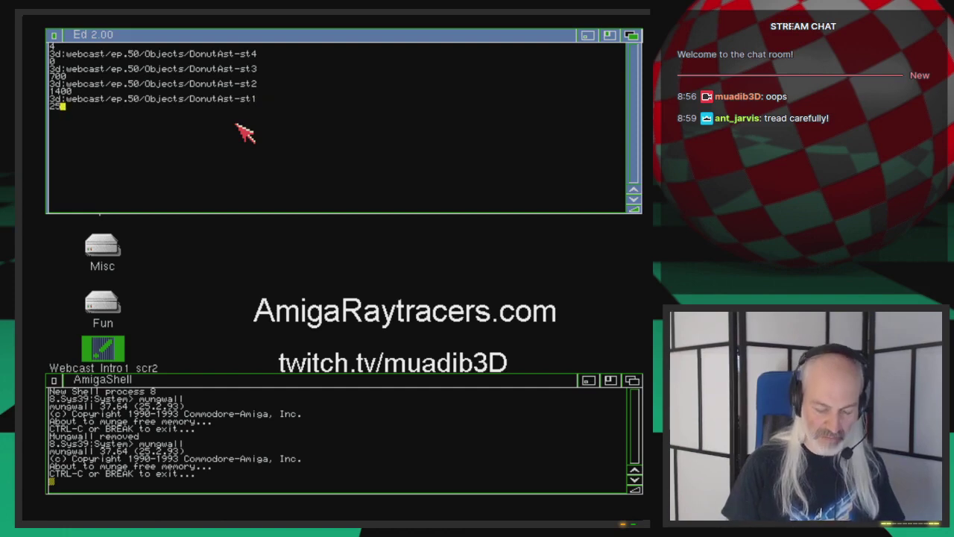
pyautogui.write('00')
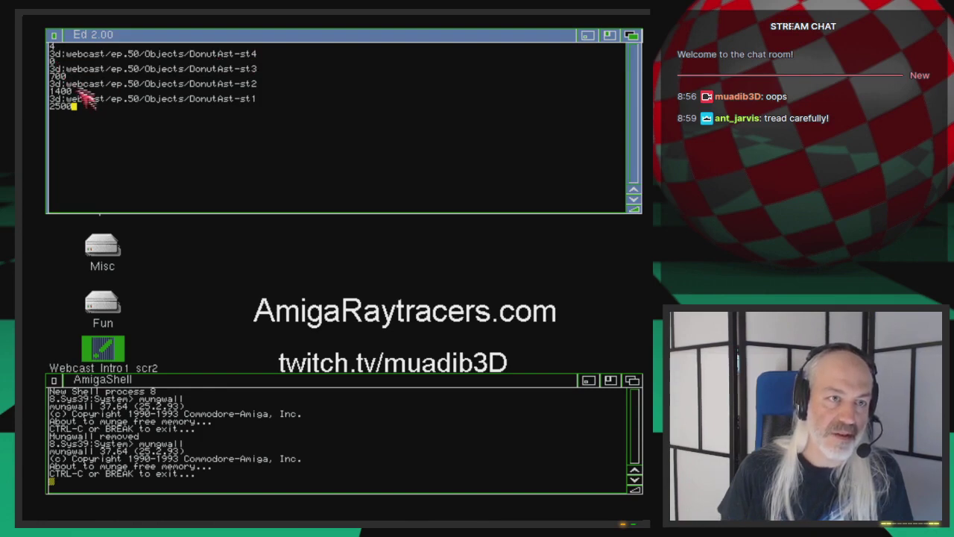
pyautogui.moveTo(72, 45); pyautogui.dragTo(77, 68, button='right')
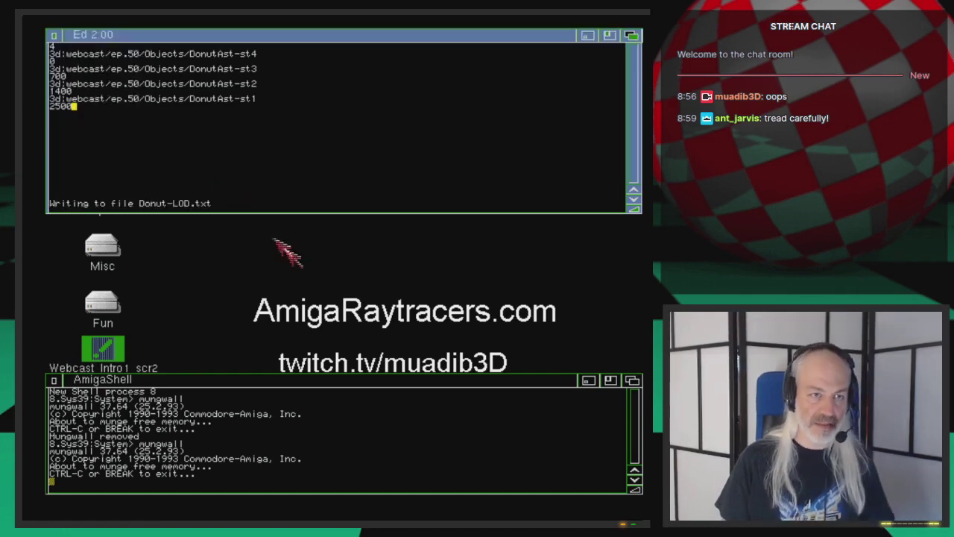
pyautogui.press('super+m')
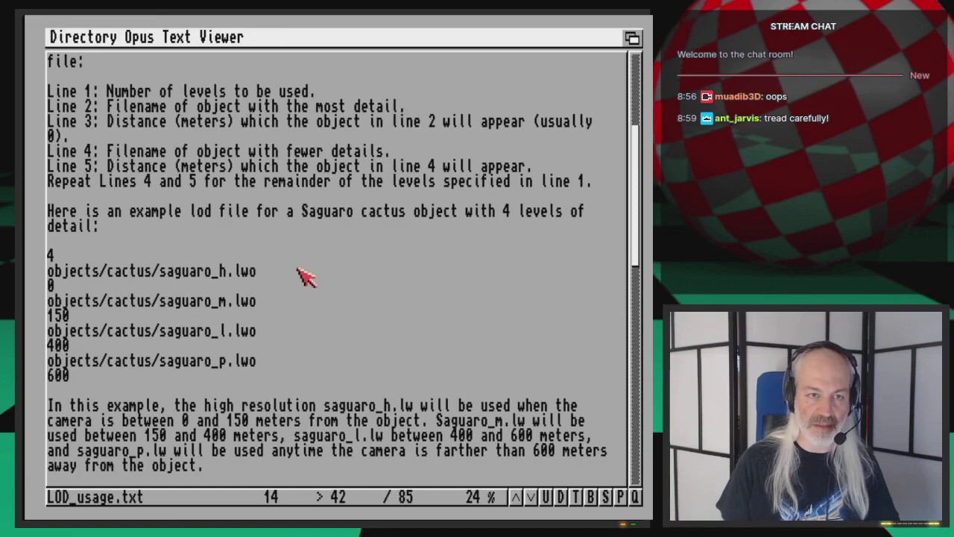
# Close the LOD_usage.txt instructions and review the level paths and distances in the saved Donut-LOD.txt.
pyautogui.rightClick(298, 269)
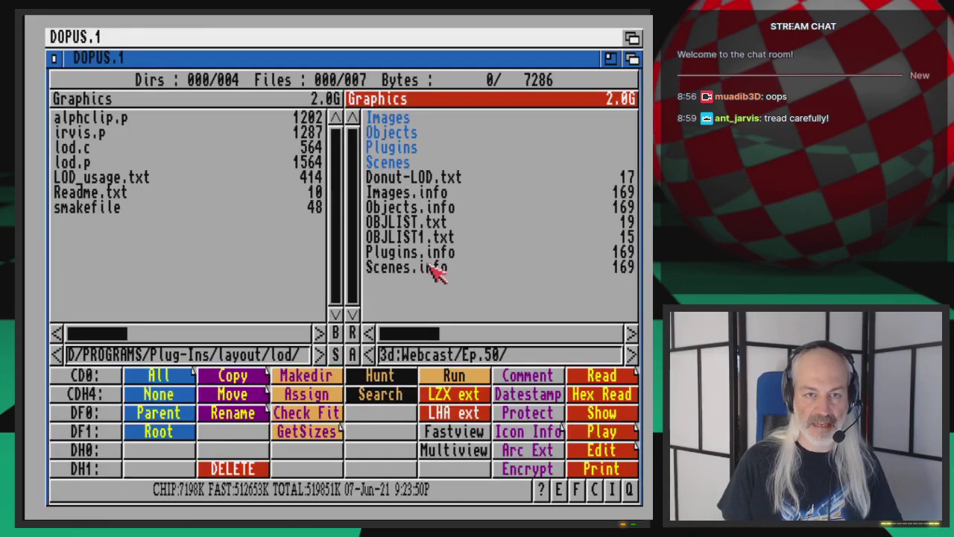
pyautogui.doubleClick(432, 178)
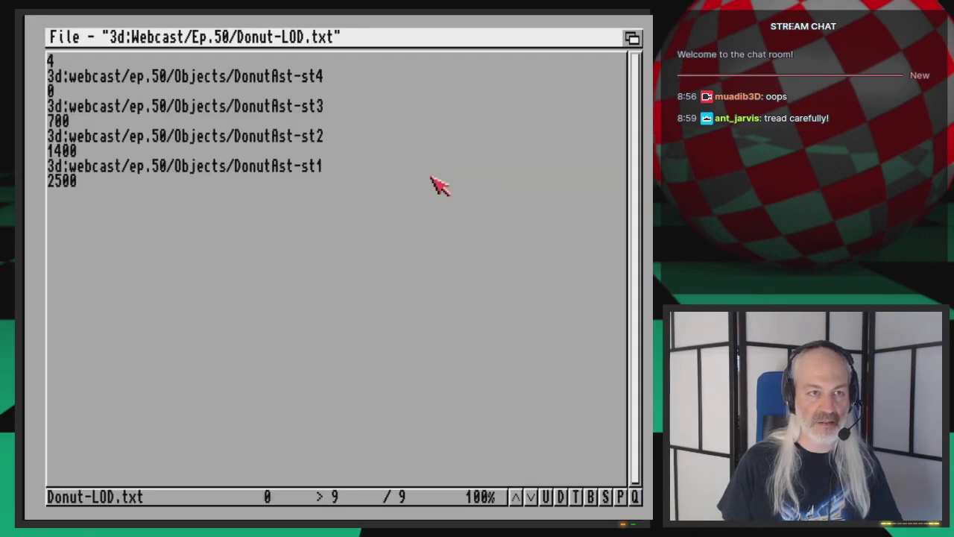
pyautogui.rightClick(440, 185)
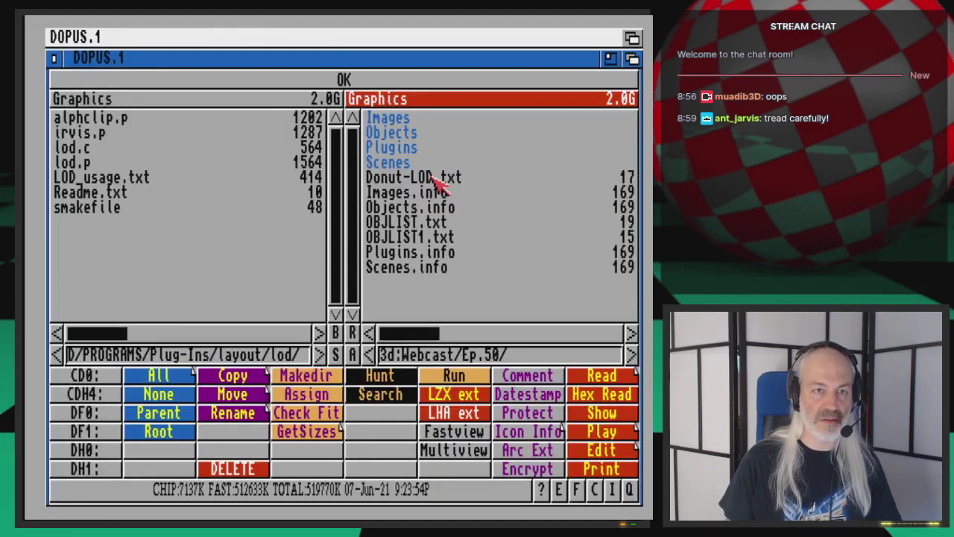
# Switch to LightWave Layout and assign the LOD object replacement plug-in to the DonutAst-st4 object.
pyautogui.press('super+m')
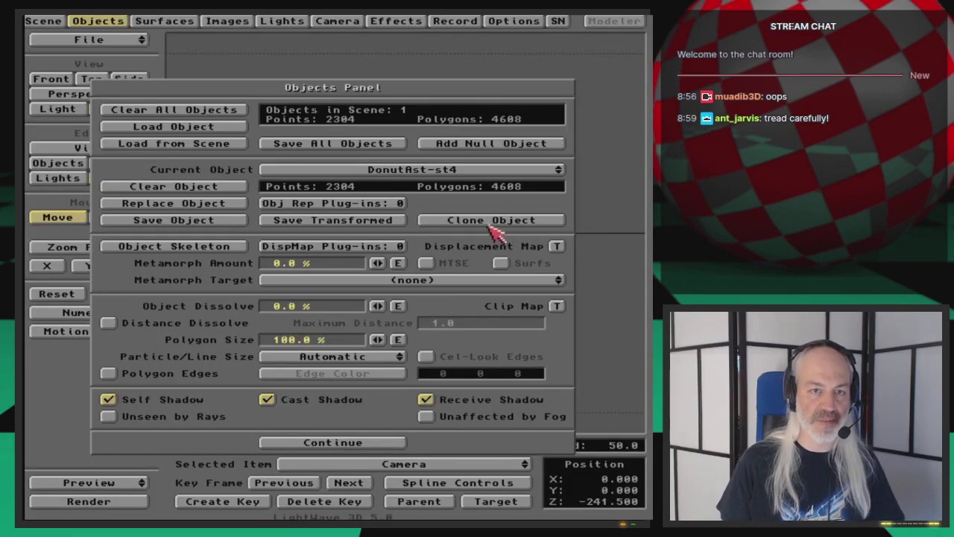
pyautogui.click(375, 170)
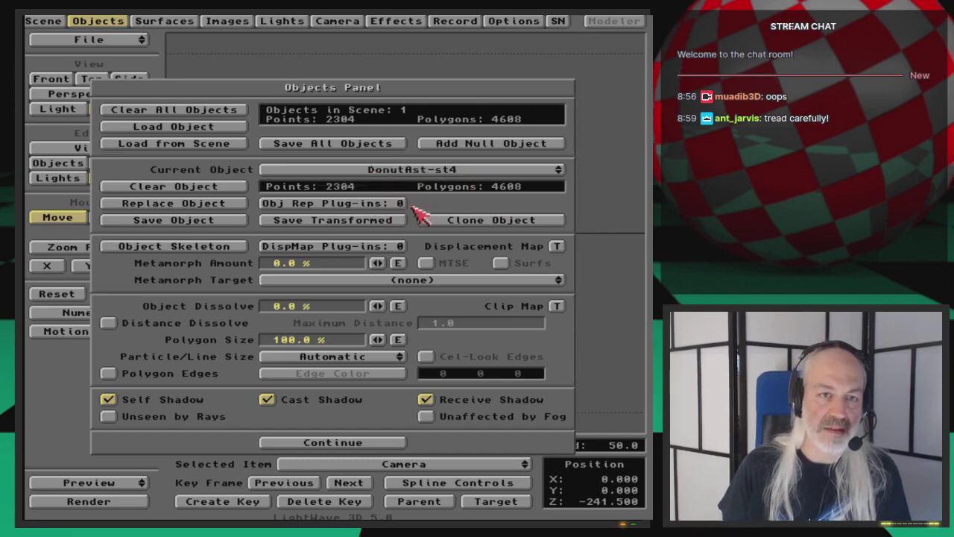
pyautogui.click(379, 205)
pyautogui.click(355, 269)
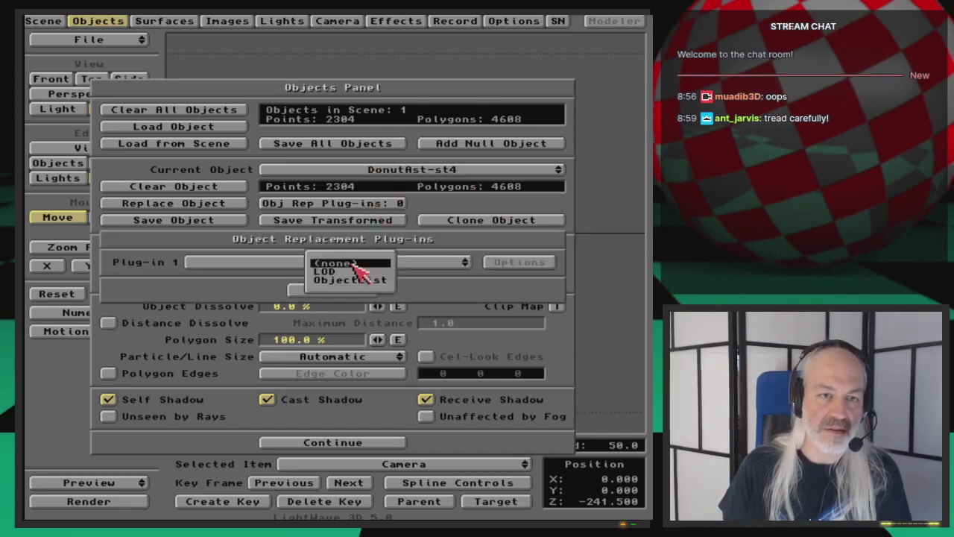
pyautogui.click(328, 269)
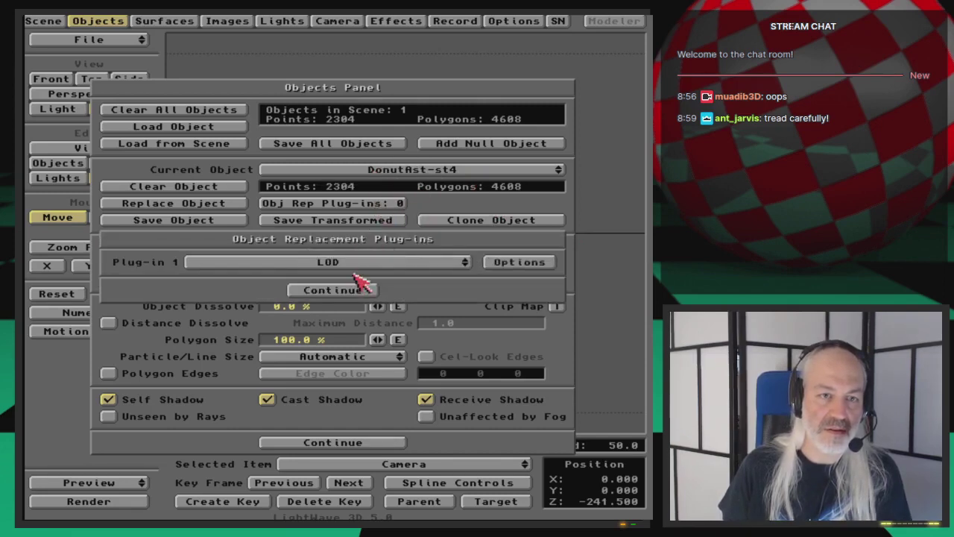
# Load Donut-LOD.txt from the Ep.50 drawer into the LOD plug-in's options and accept the plug-in settings.
pyautogui.click(531, 267)
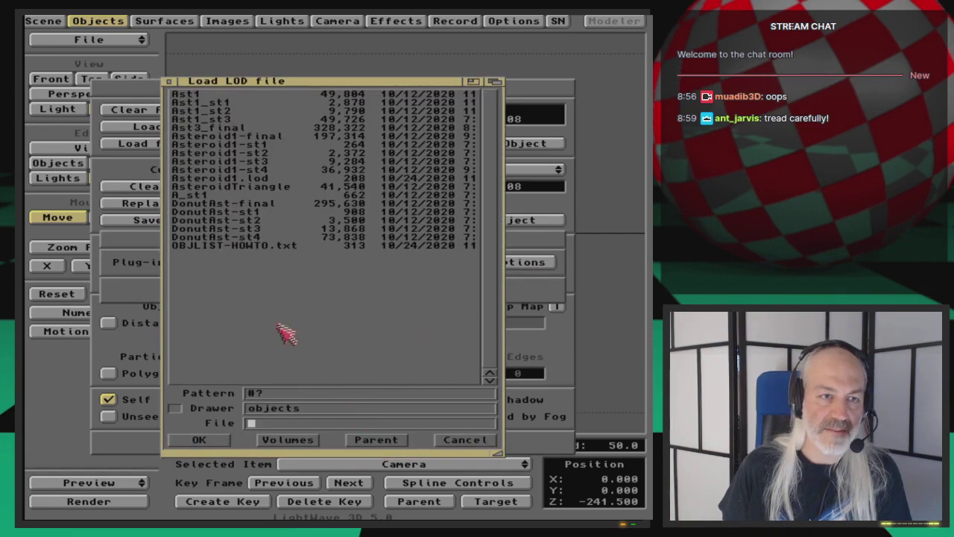
pyautogui.click(375, 440)
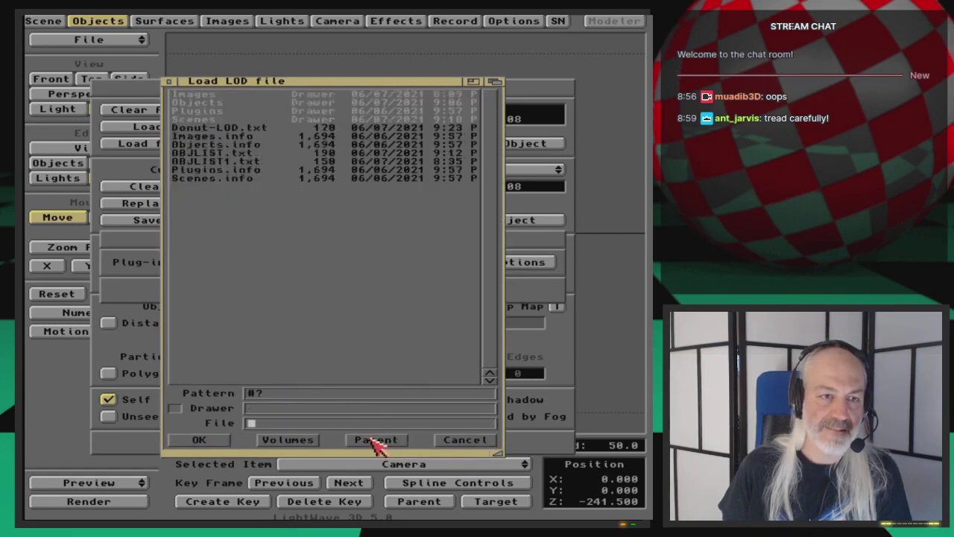
pyautogui.doubleClick(233, 128)
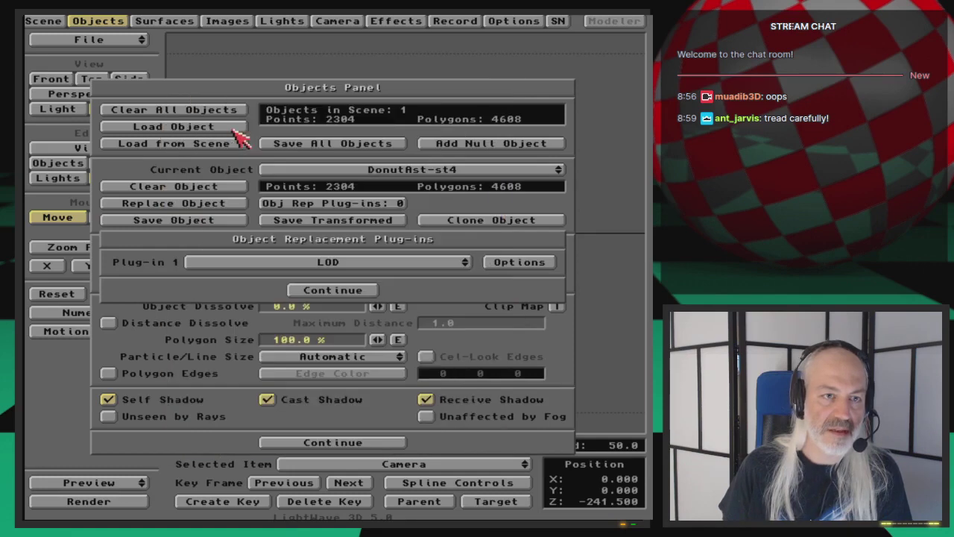
pyautogui.click(330, 287)
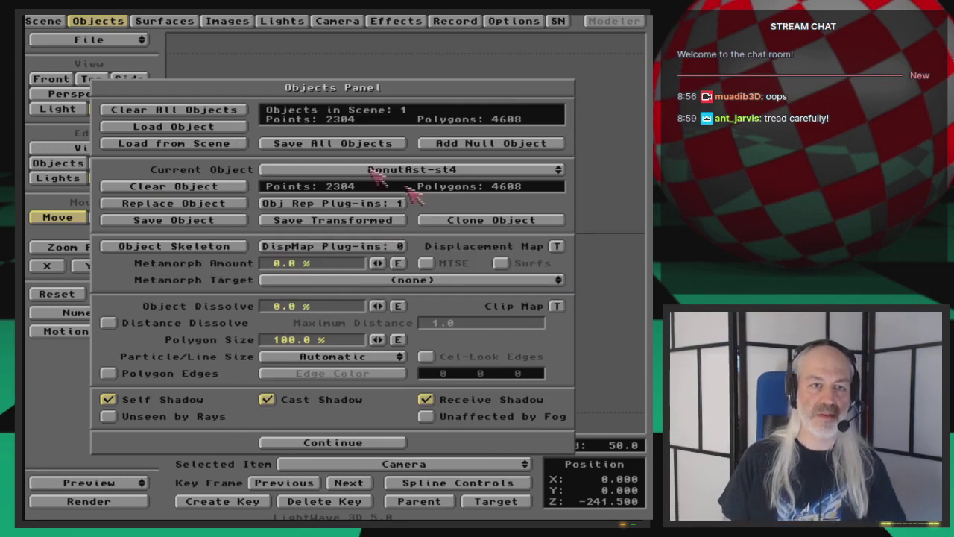
# Close the object settings, save the scene over DonutAsteroid-LOD in 3D:webcast/Ep.50/Scenes, and render frame 0.
pyautogui.press('Return')
pyautogui.press('s')
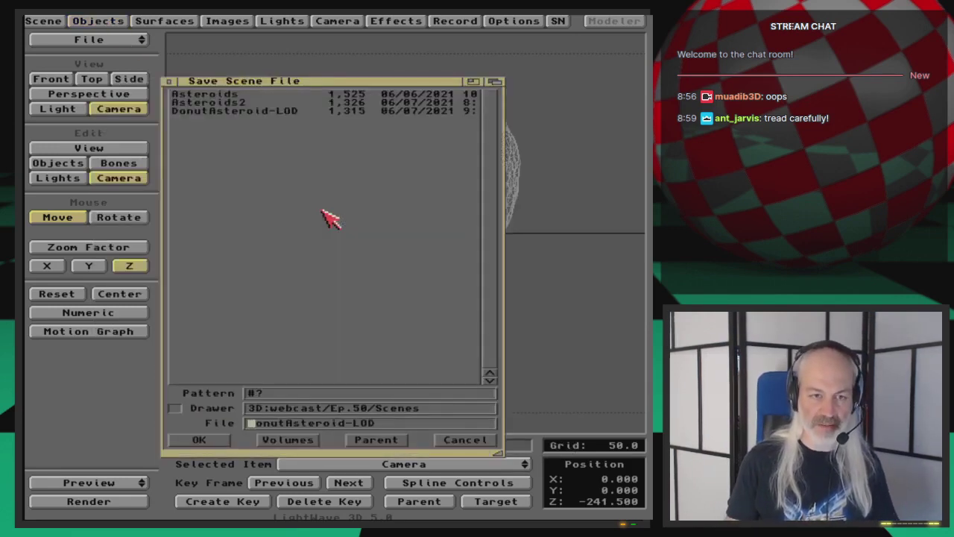
pyautogui.press('Return')
pyautogui.press('Return')
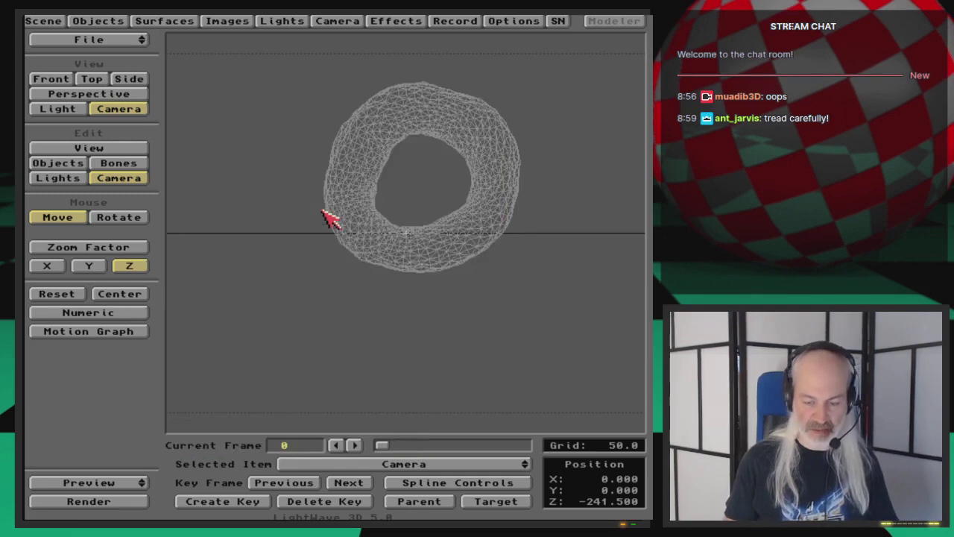
pyautogui.press('F9')
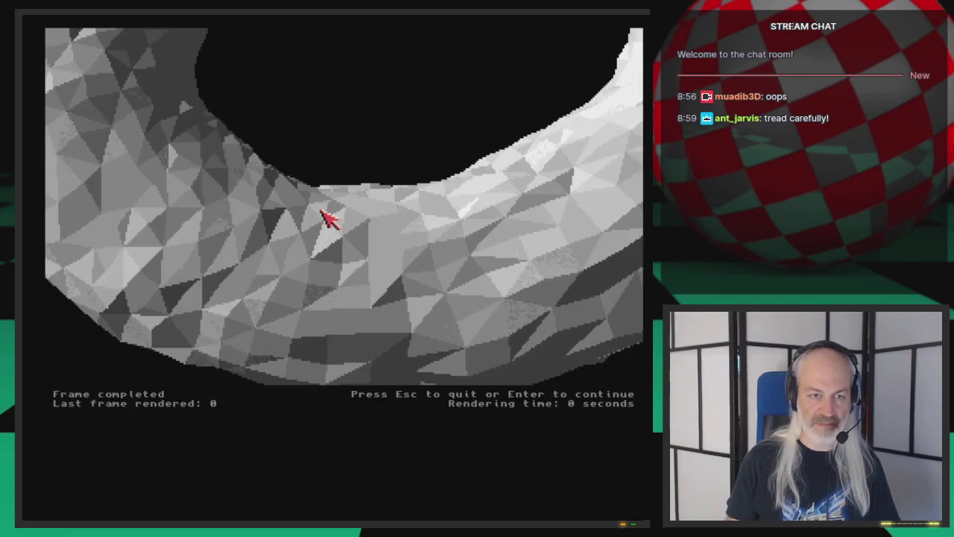
# Render the donut asteroid camera animation frame by frame through frame 30 and return to the scene view.
pyautogui.press('Return')
pyautogui.press('Return')
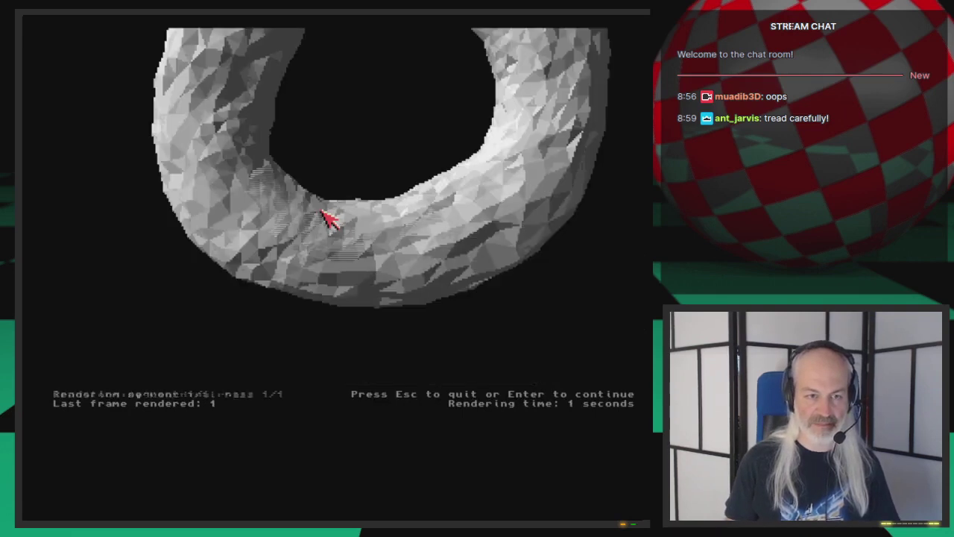
pyautogui.press('Return')
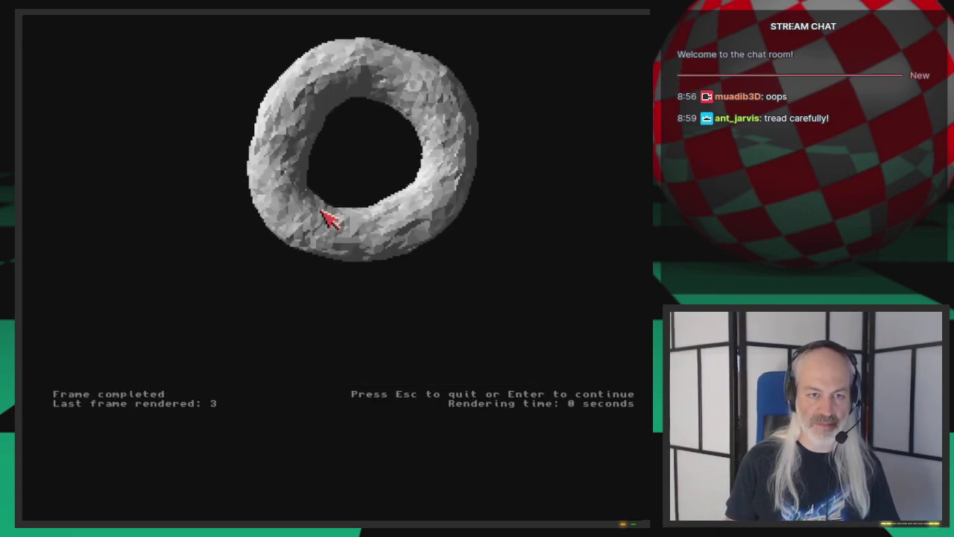
pyautogui.press('Return')
pyautogui.press('Return')
pyautogui.press('Return')
pyautogui.press('Return')
pyautogui.press('Return')
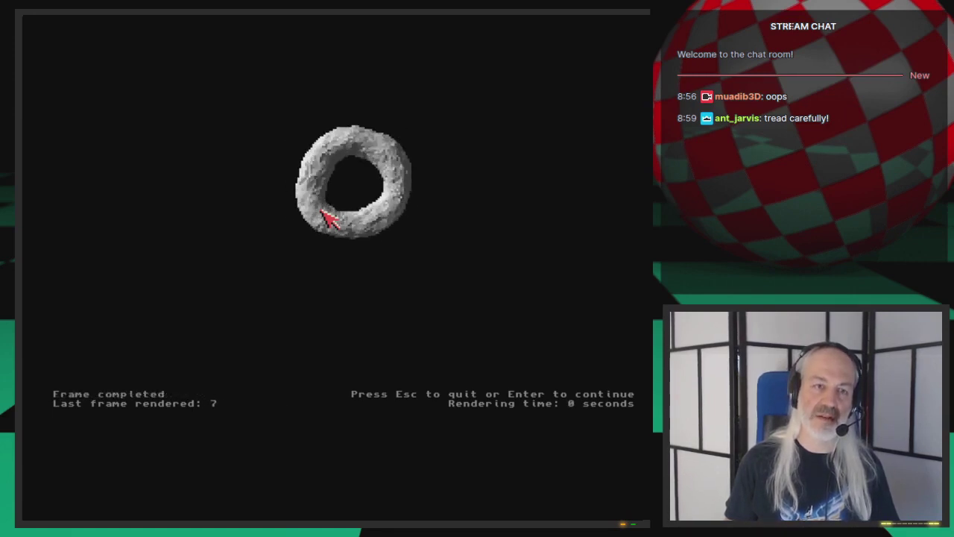
pyautogui.press('Return')
pyautogui.press('Return')
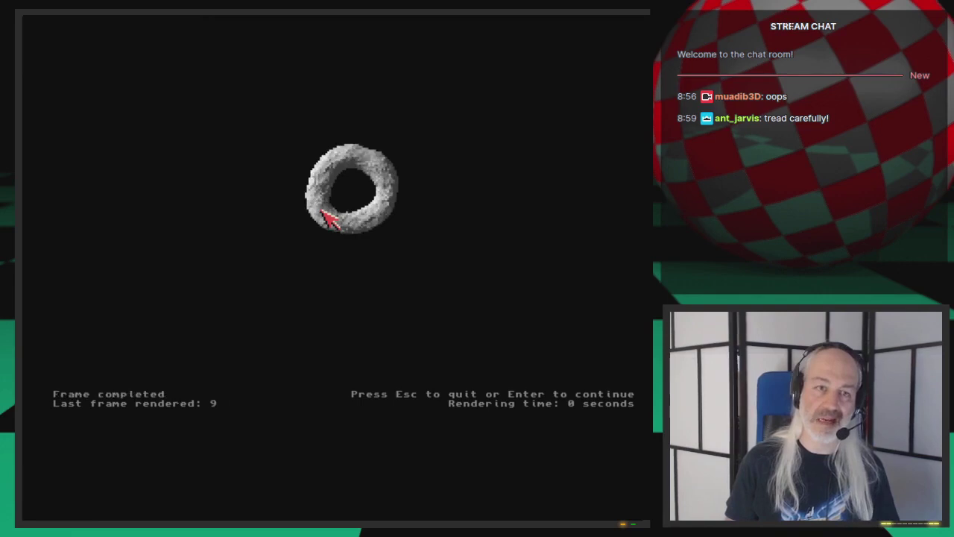
pyautogui.press('Return')
pyautogui.press('Return')
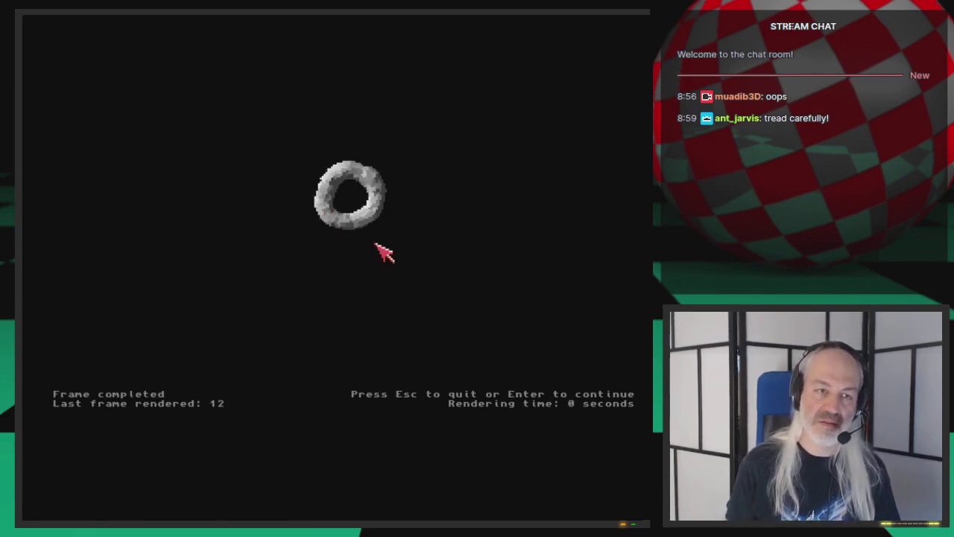
pyautogui.press('Return')
pyautogui.press('Return')
pyautogui.press('Return')
pyautogui.press('Return')
pyautogui.press('Return')
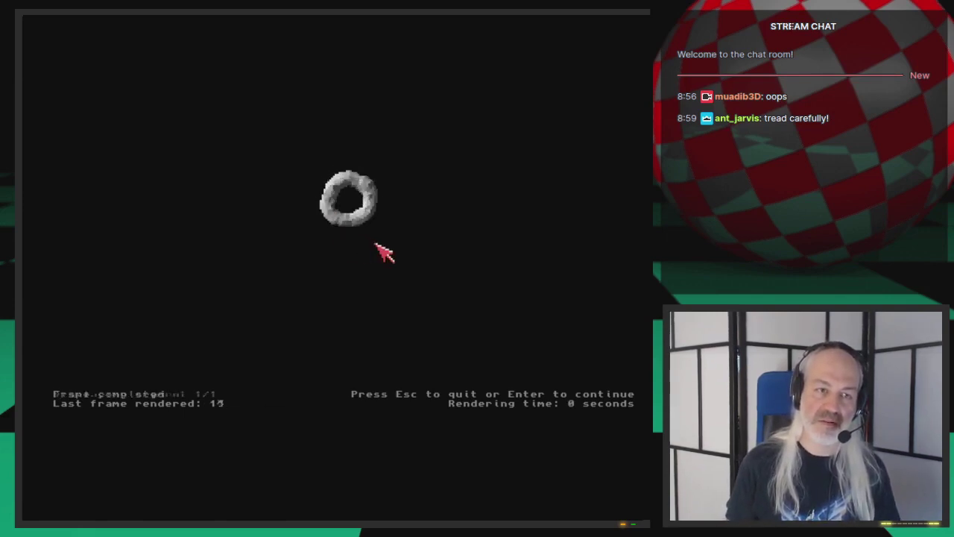
pyautogui.press('Return')
pyautogui.press('Return')
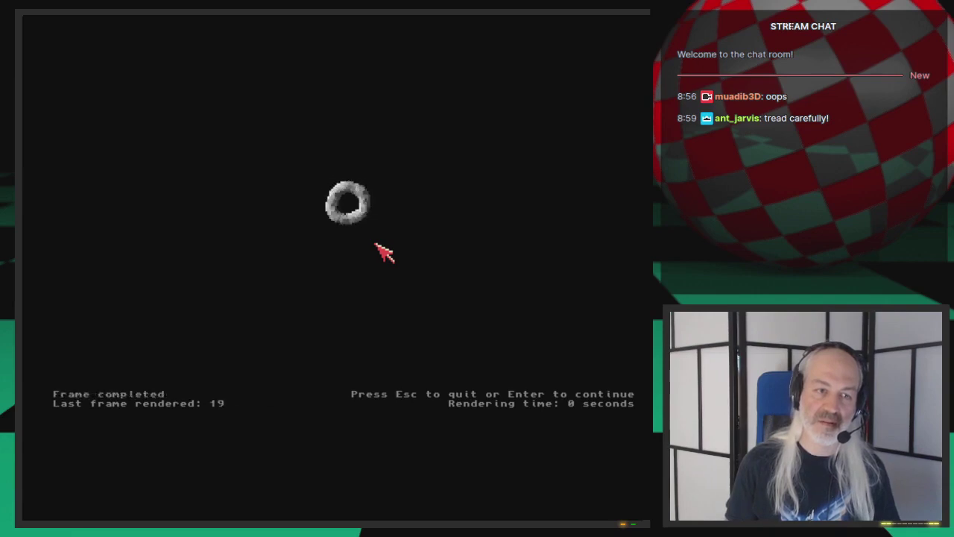
pyautogui.press('Return')
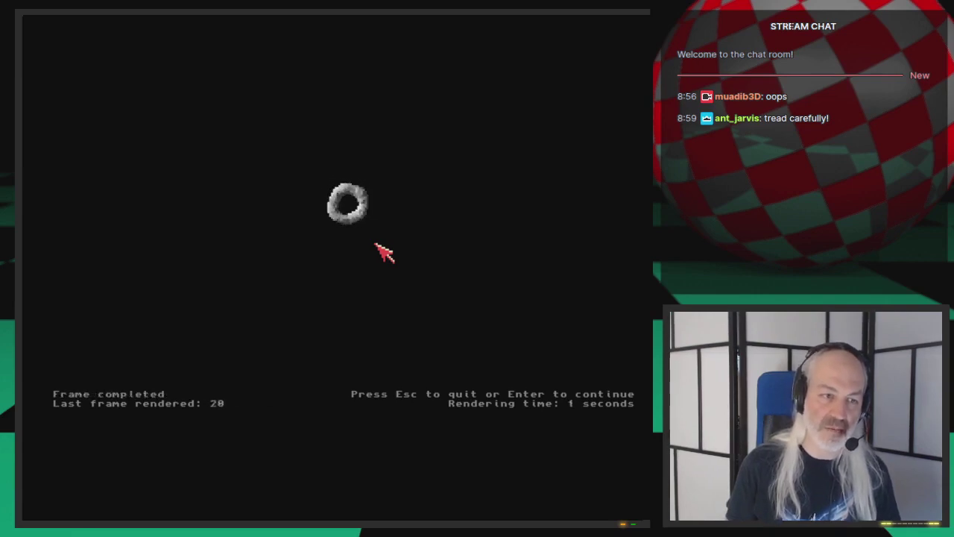
pyautogui.press('Return')
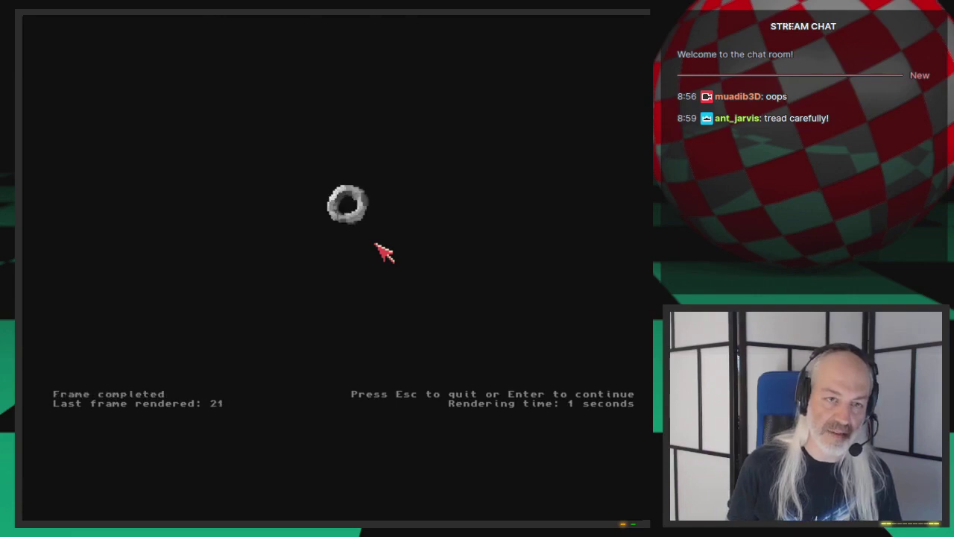
pyautogui.press('Return')
pyautogui.press('Return')
pyautogui.press('Return')
pyautogui.press('Return')
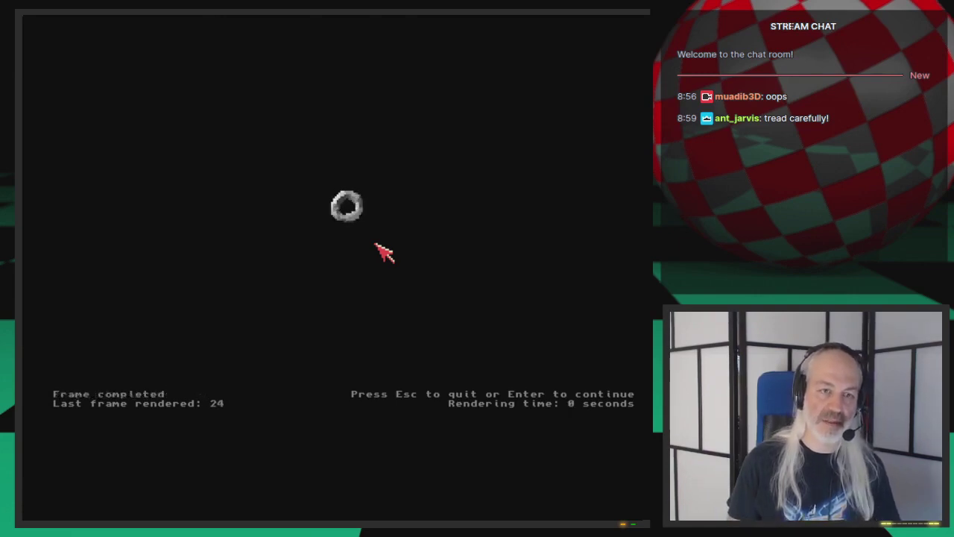
pyautogui.press('Return')
pyautogui.press('Return')
pyautogui.press('Return')
pyautogui.press('Return')
pyautogui.press('Return')
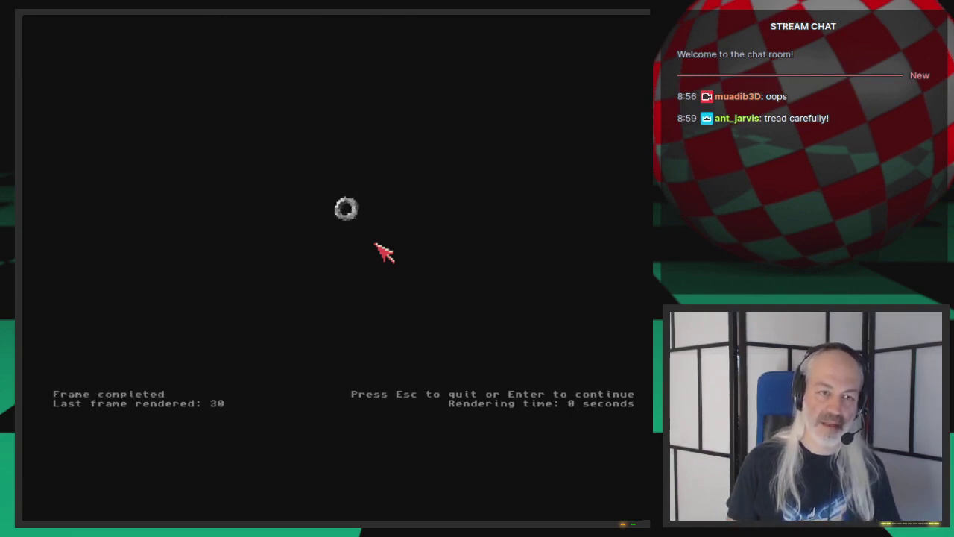
pyautogui.press('Return')
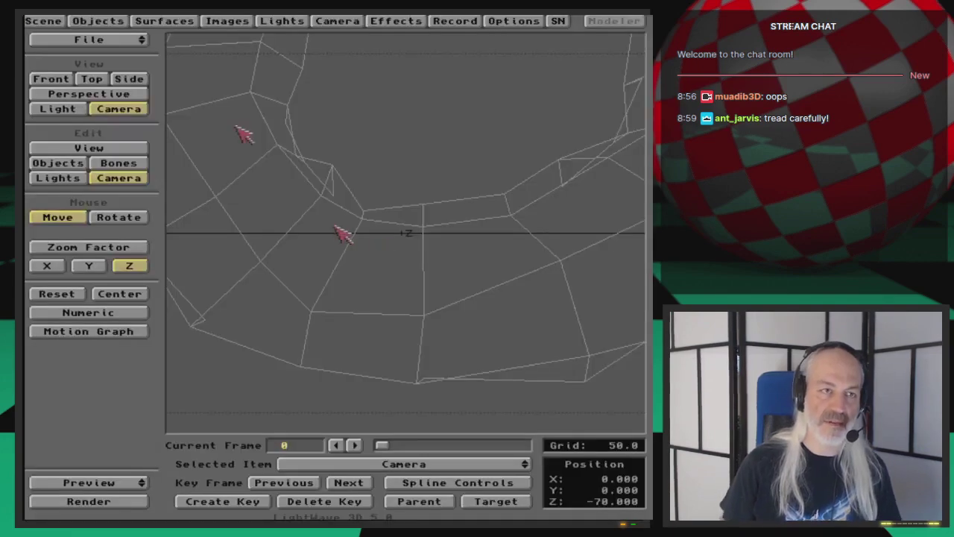
# Set the scene's last frame to 31 and save the scene.
pyautogui.click(34, 21)
pyautogui.click(232, 167)
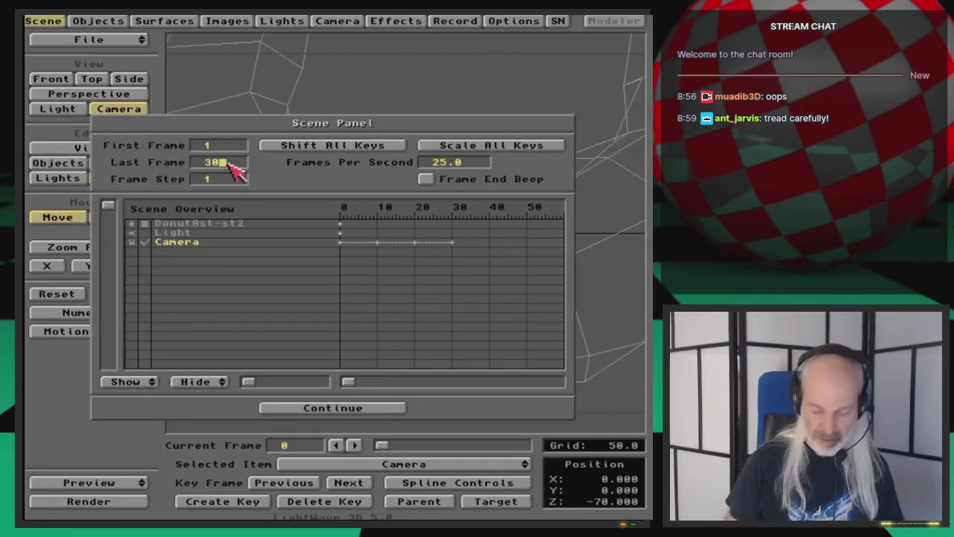
pyautogui.write('1')
pyautogui.press('Return')
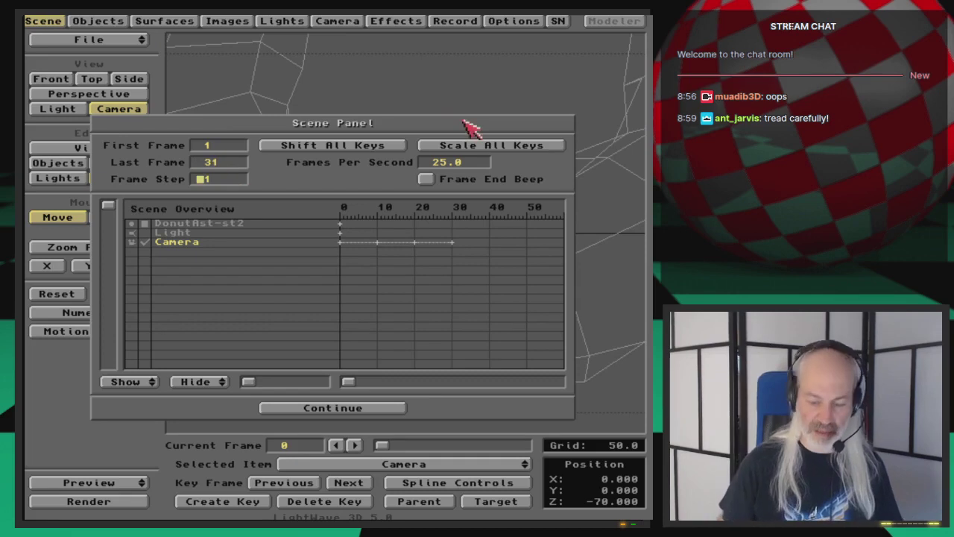
pyautogui.press('Return')
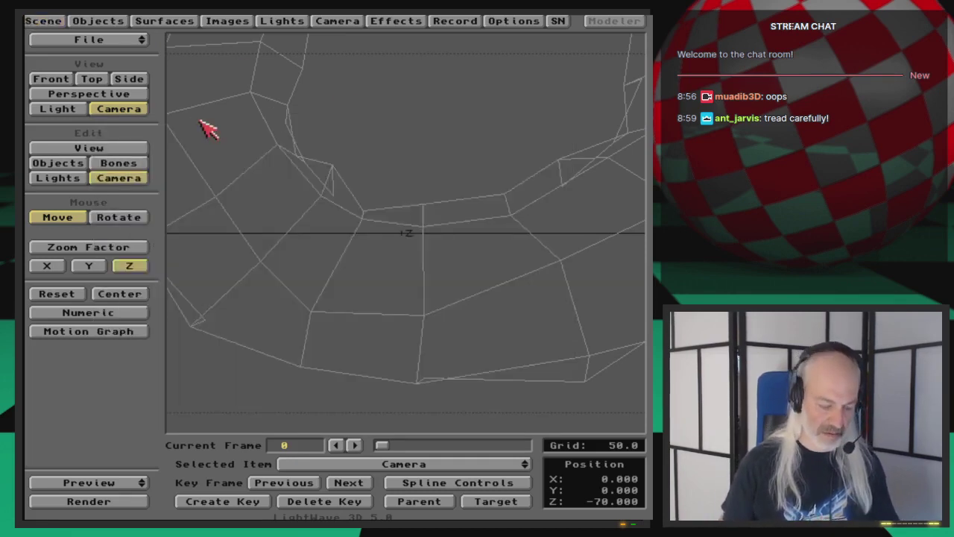
pyautogui.press('s')
pyautogui.press('Return')
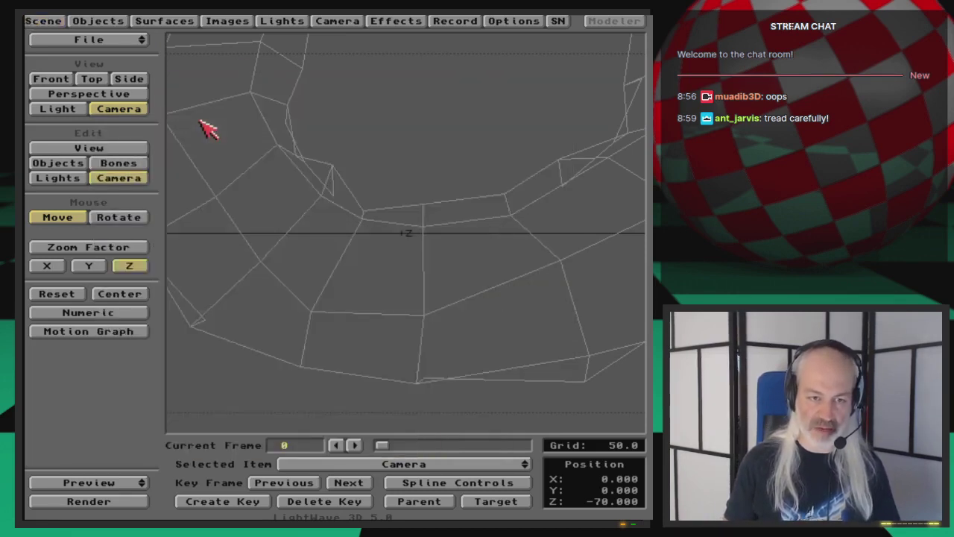
# Go to frame 29 and render the animation from there through frame 31.
pyautogui.write('f')
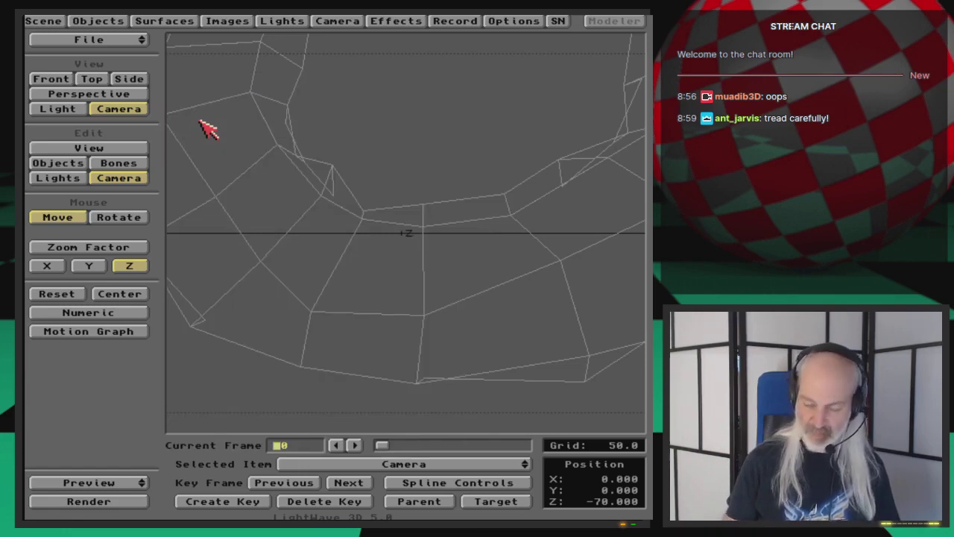
pyautogui.write('29')
pyautogui.press('Return')
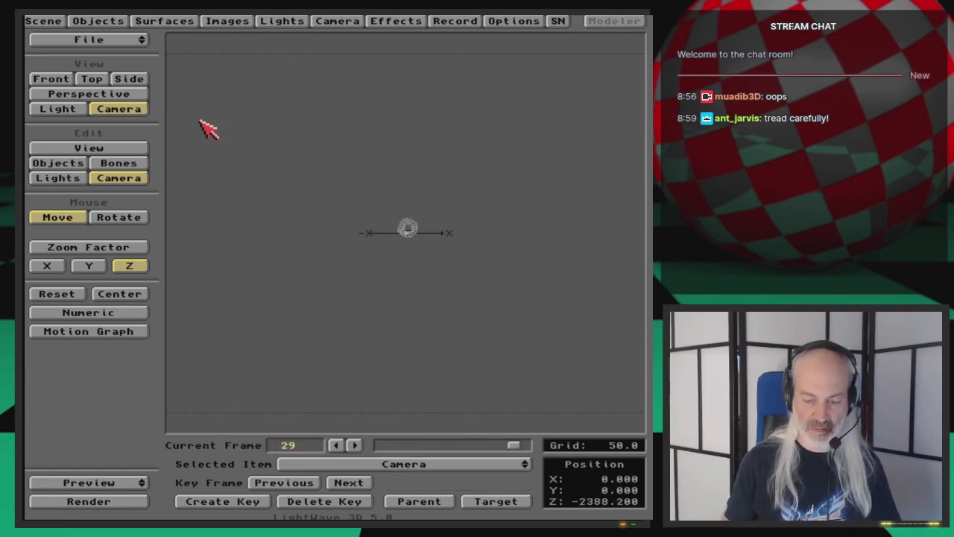
pyautogui.press('F9')
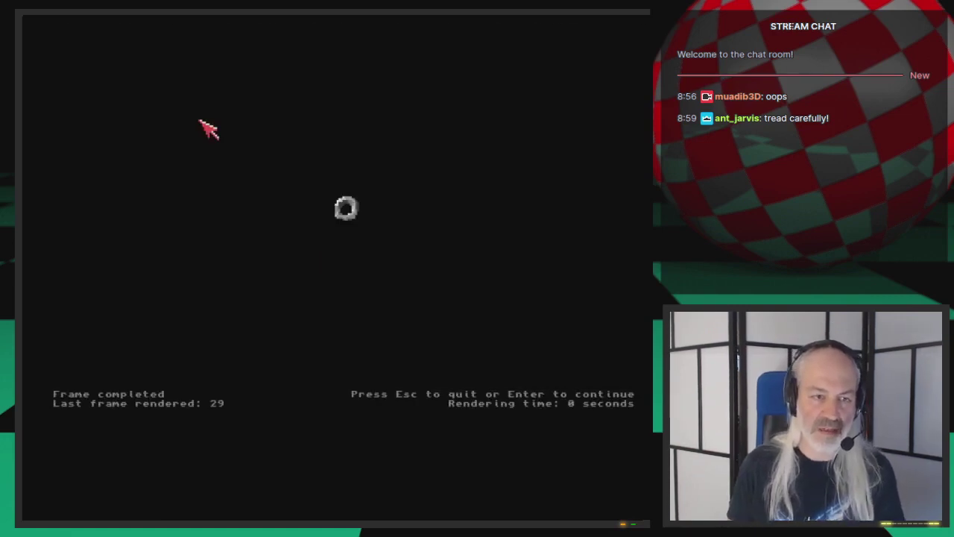
pyautogui.press('Return')
pyautogui.press('Return')
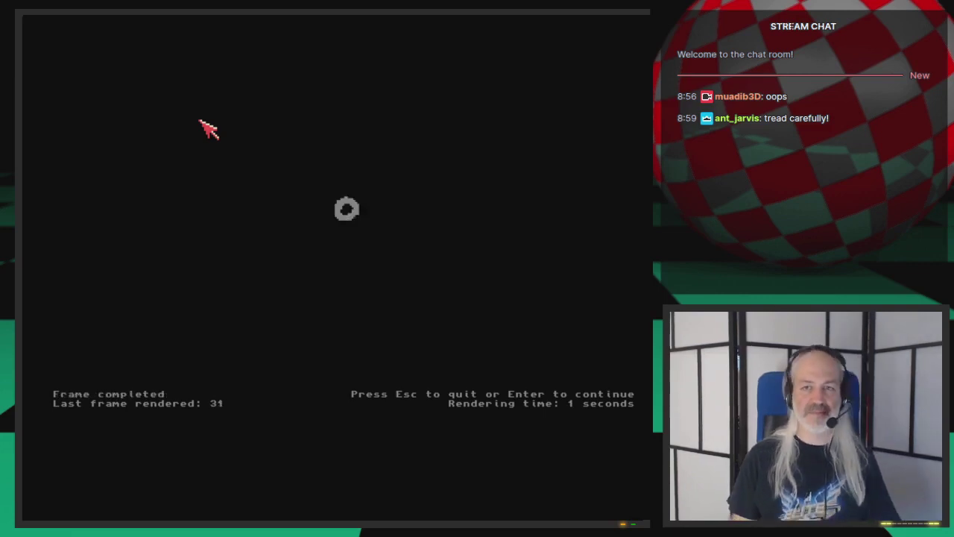
pyautogui.press('Escape')
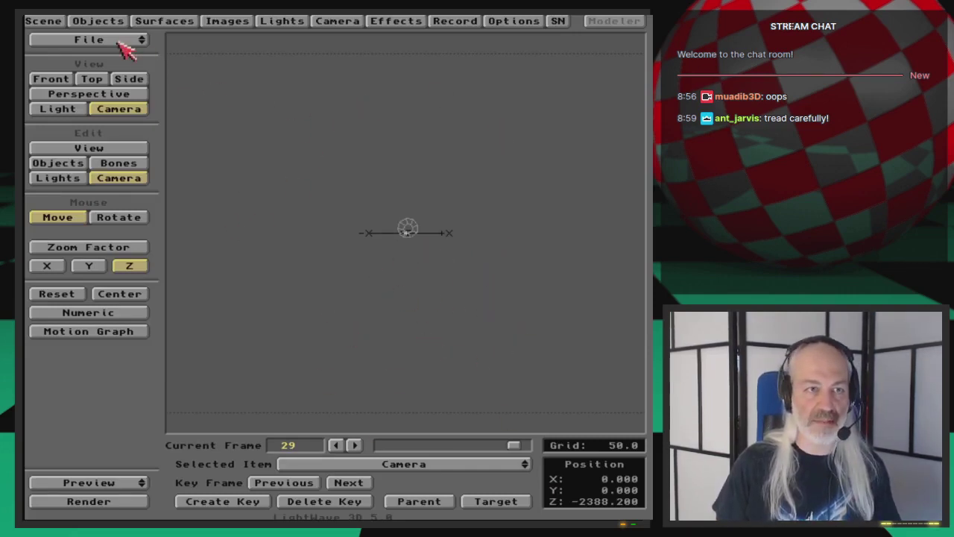
# Switch to the Workbench screen, close the Ed window containing Donut-LOD.txt, and return to LightWave Layout.
pyautogui.press('super+m')
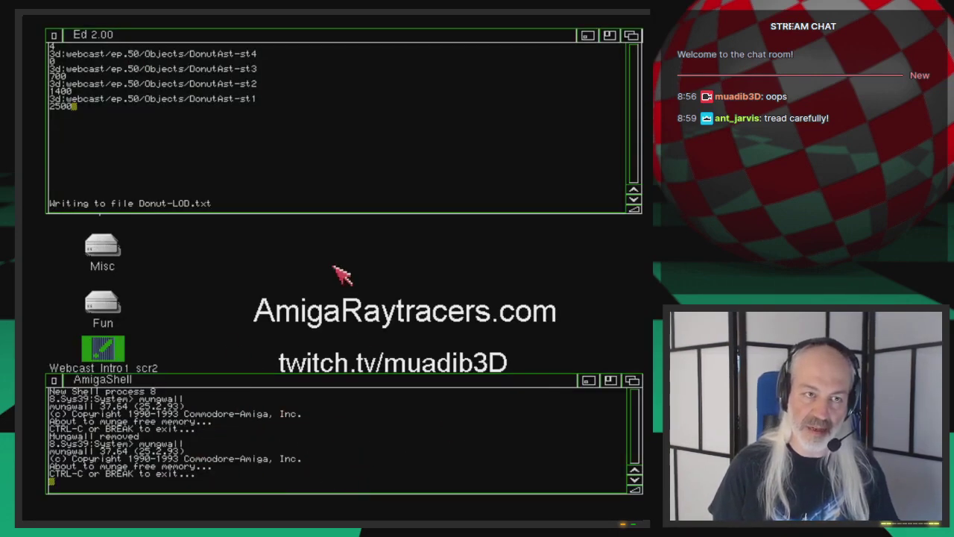
pyautogui.press('super+m')
pyautogui.press('super+m')
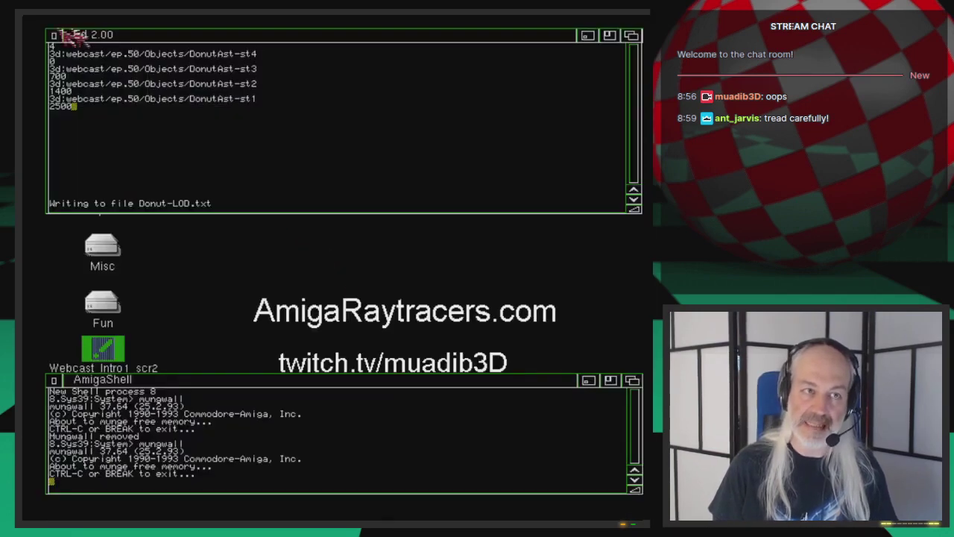
pyautogui.click(54, 33)
pyautogui.press('super+m')
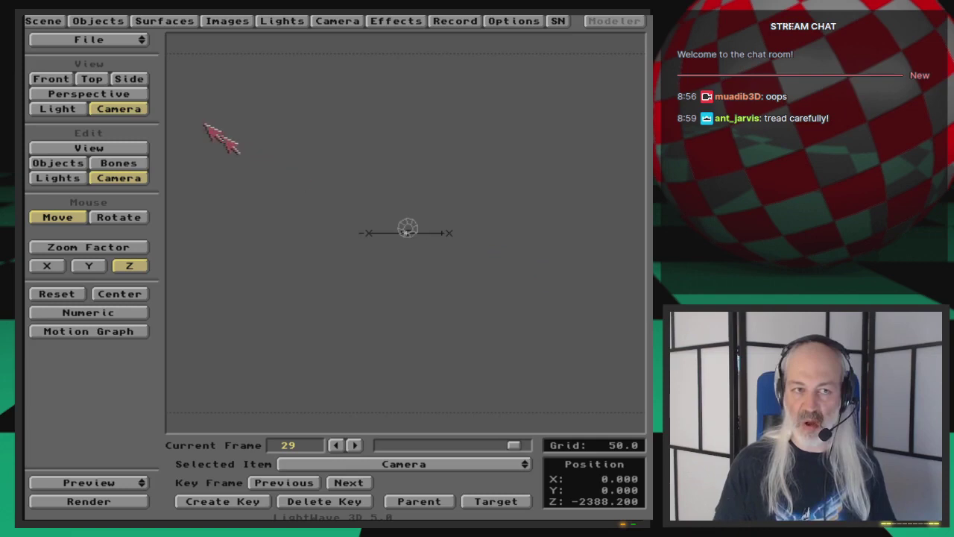
# Clear the current scene and switch to LightWave Modeler.
pyautogui.moveTo(131, 42); pyautogui.dragTo(132, 52)
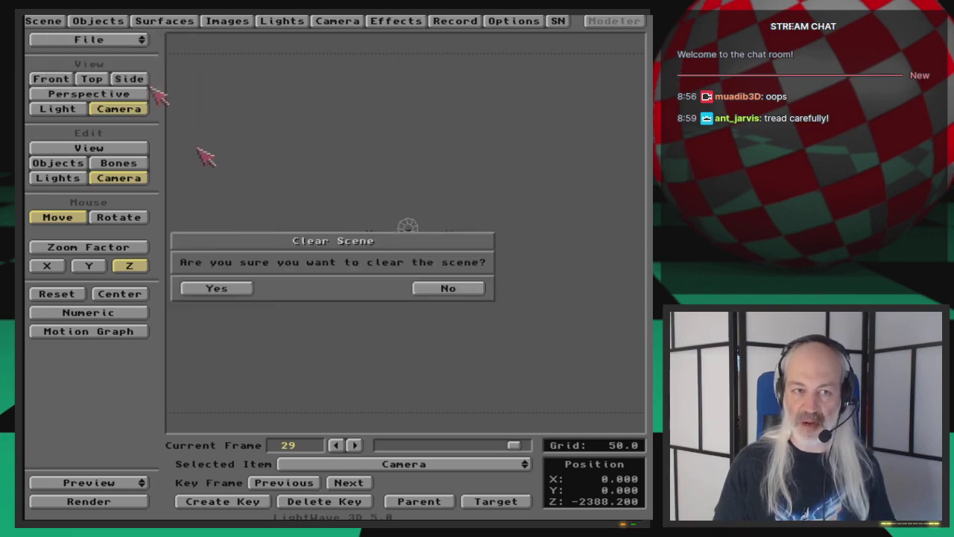
pyautogui.click(244, 290)
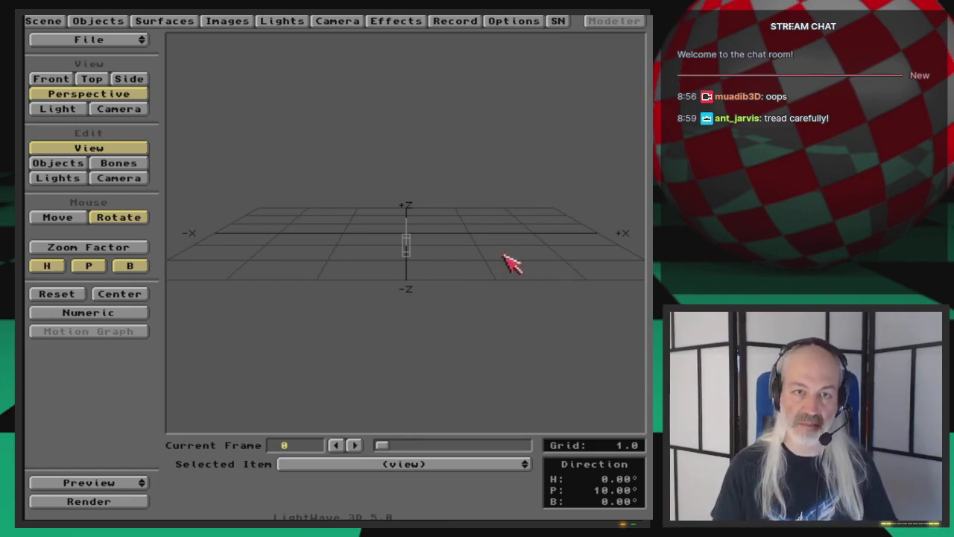
pyautogui.click(614, 21)
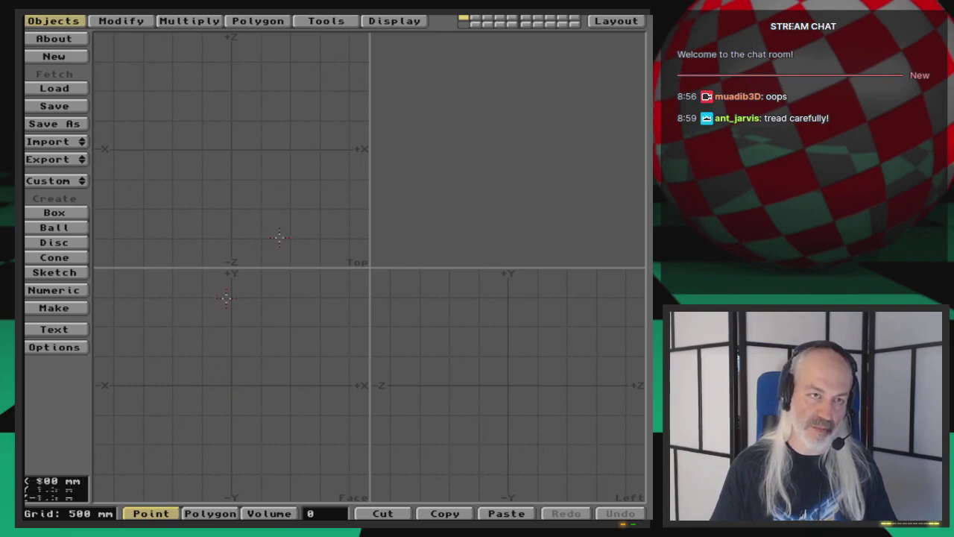
# Generate 20 random points in a square, constant distribution with the RandPoints plug-in on the first layer.
pyautogui.click(316, 21)
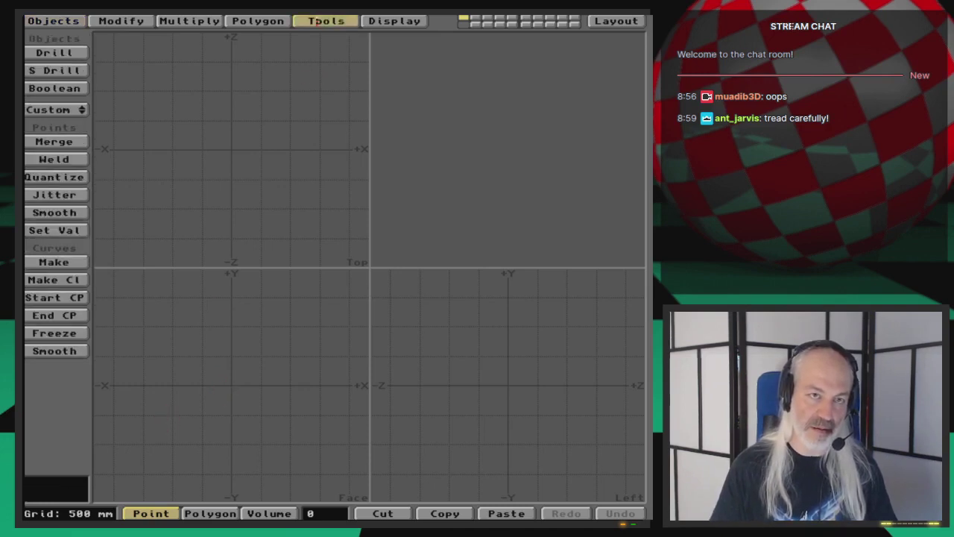
pyautogui.click(67, 109)
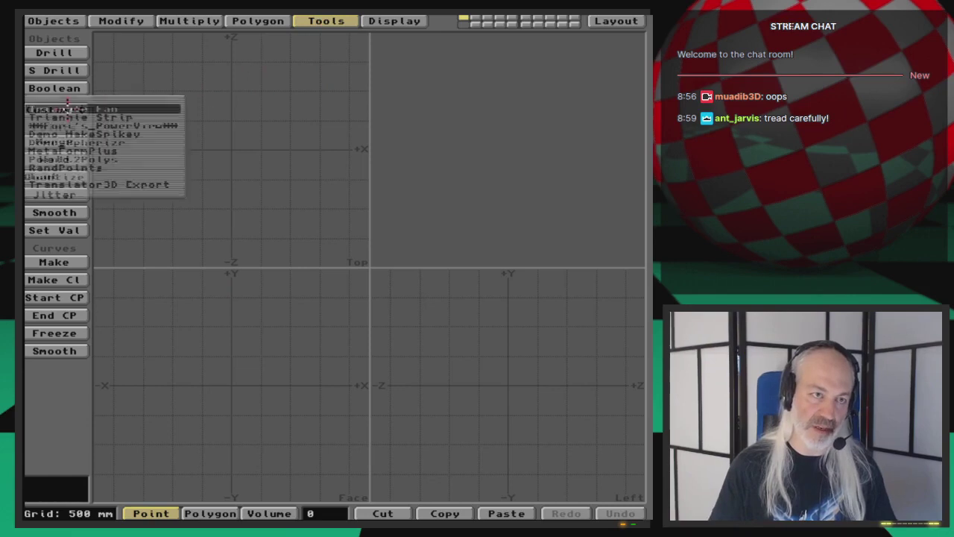
pyautogui.click(146, 167)
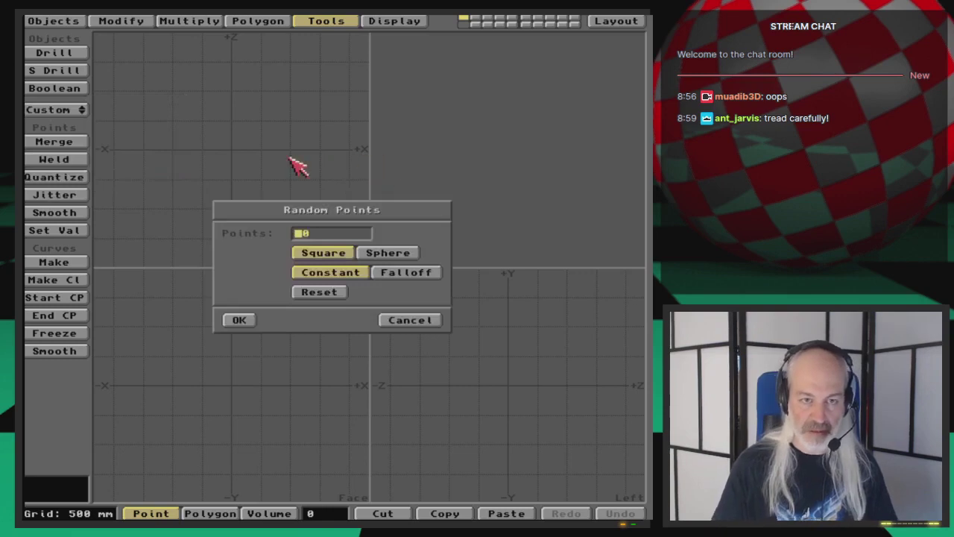
pyautogui.write('200')
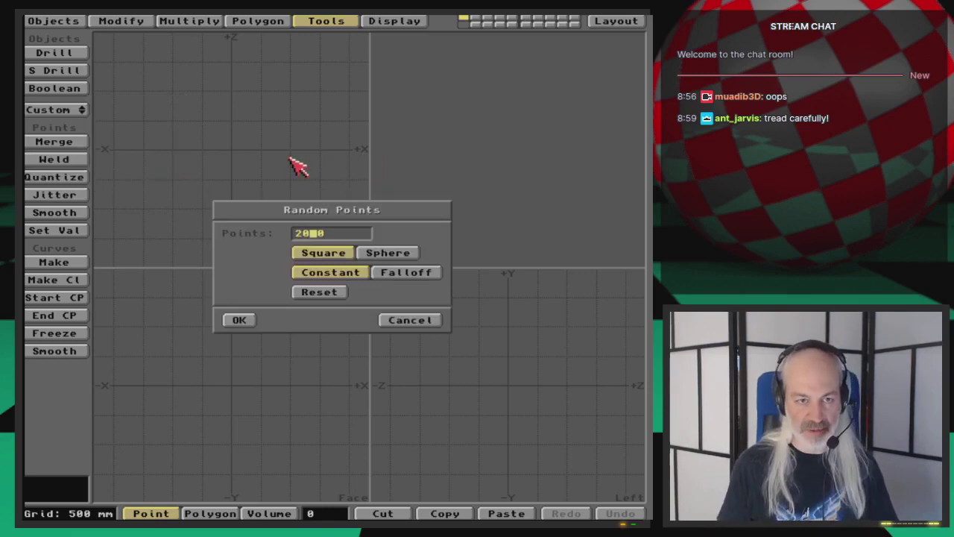
pyautogui.press('Return')
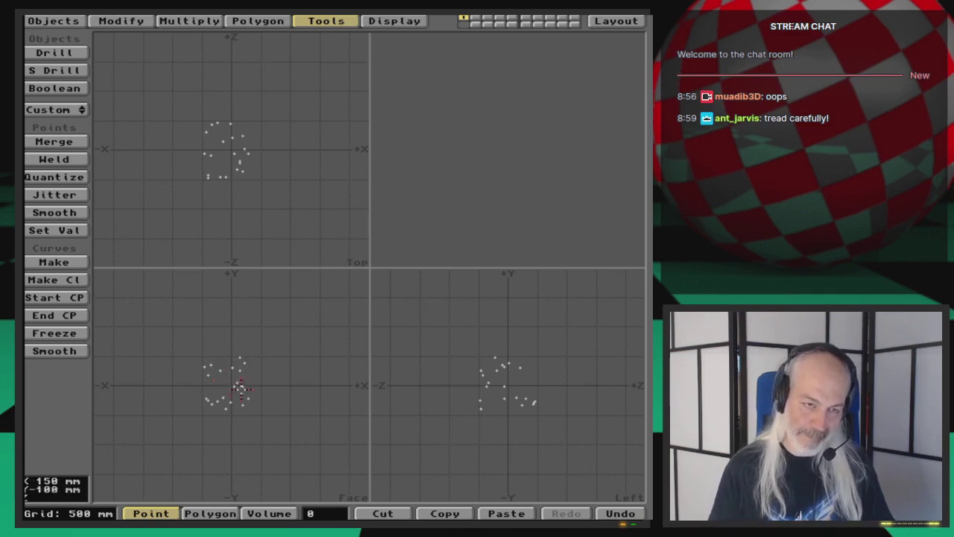
# Load the Asteroid1-st4 object from 3D:webcast/Ep.50/Objects into layer 2.
pyautogui.press('2')
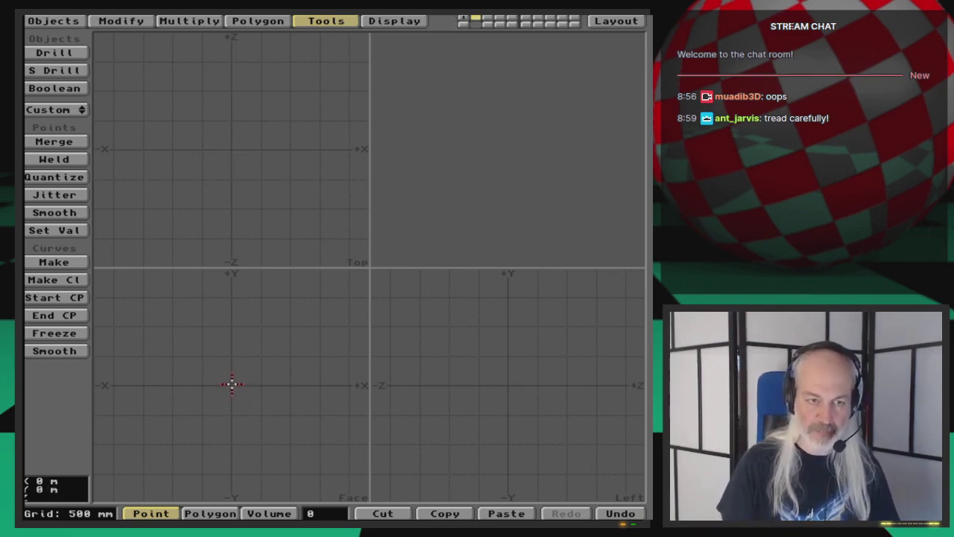
pyautogui.press('+')
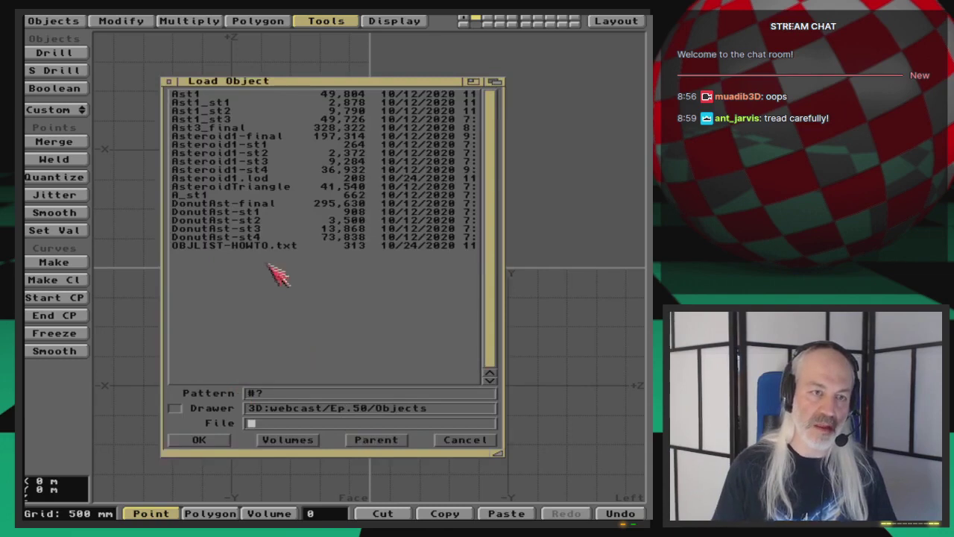
pyautogui.doubleClick(258, 170)
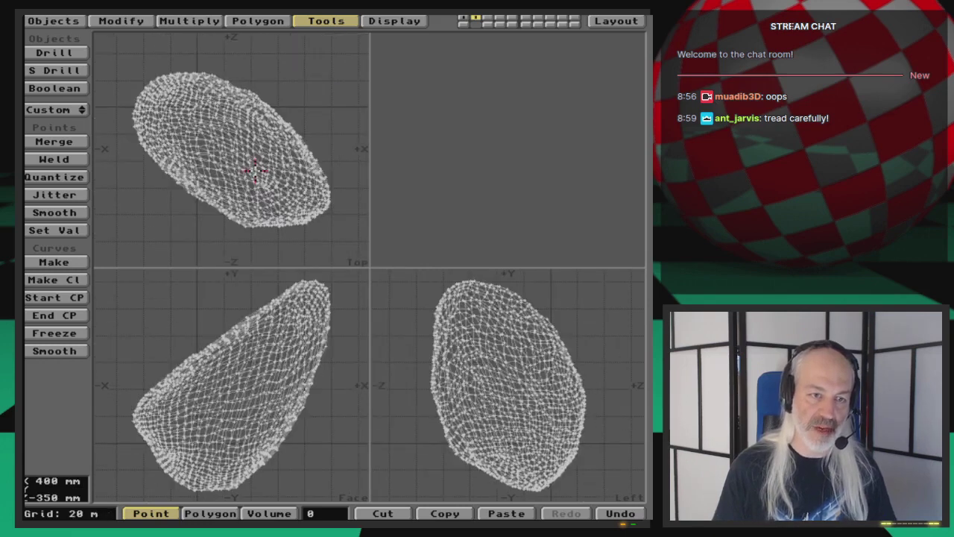
# With the random points in the foreground and the asteroid in the background, scale the points up by a factor of about 3690 around the origin.
pyautogui.press(',')
pyautogui.press(',')
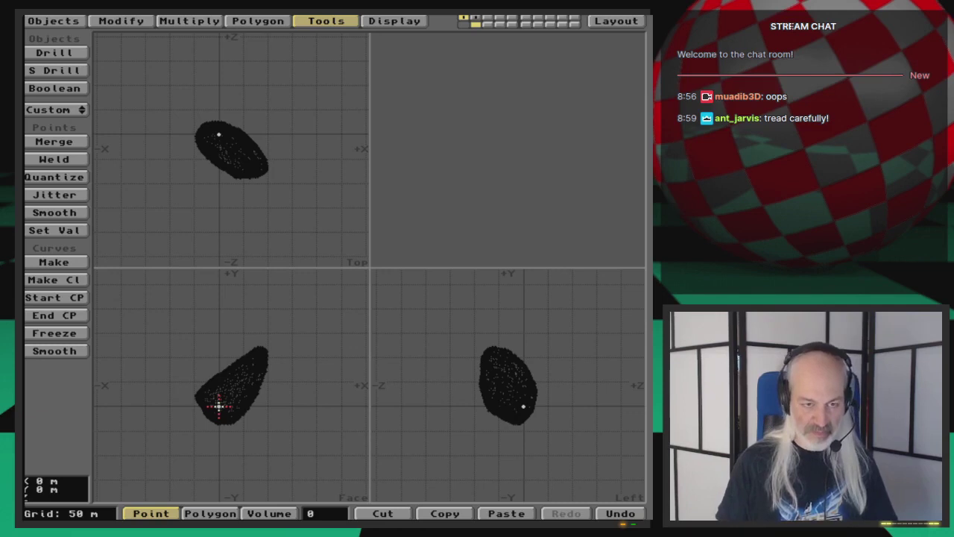
pyautogui.press(',')
pyautogui.press(',')
pyautogui.press(',')
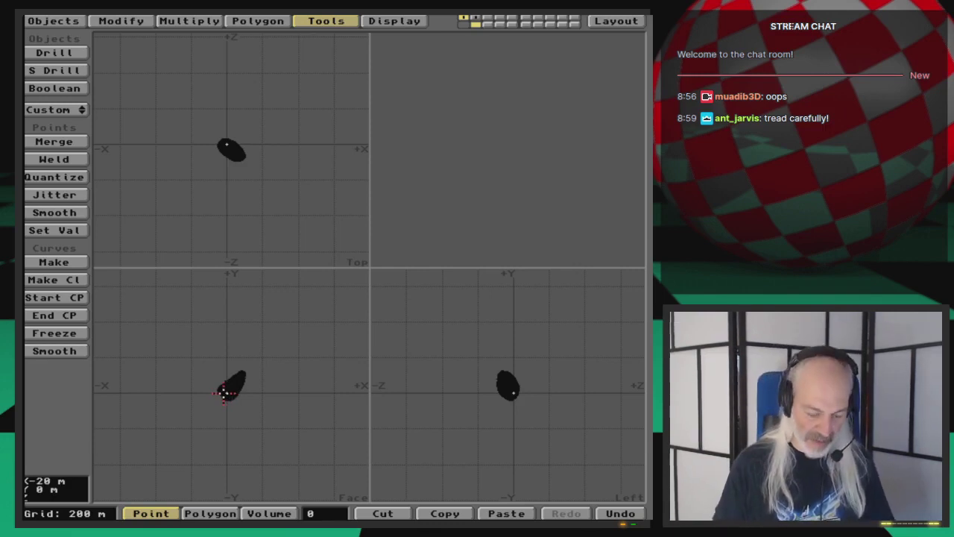
pyautogui.press('h')
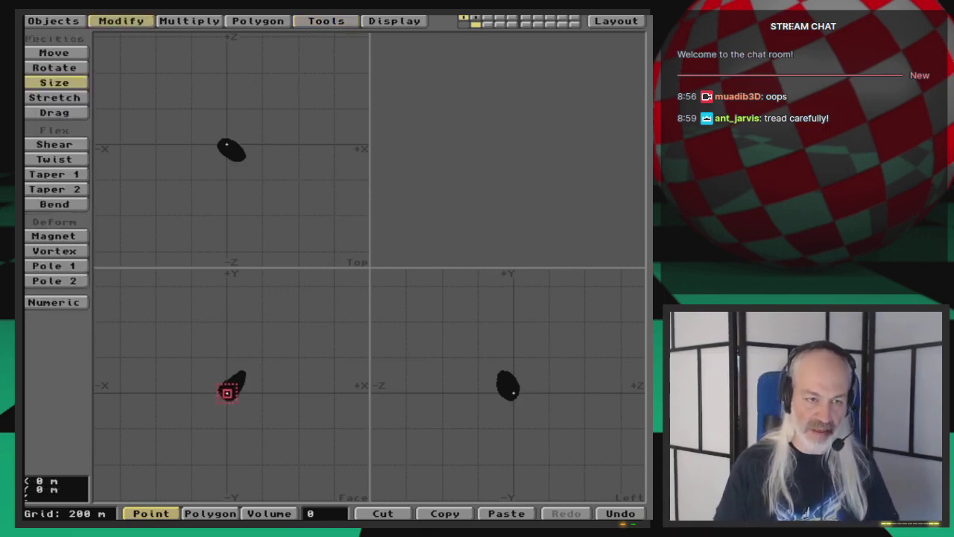
pyautogui.moveTo(228, 393); pyautogui.dragTo(478, 397)
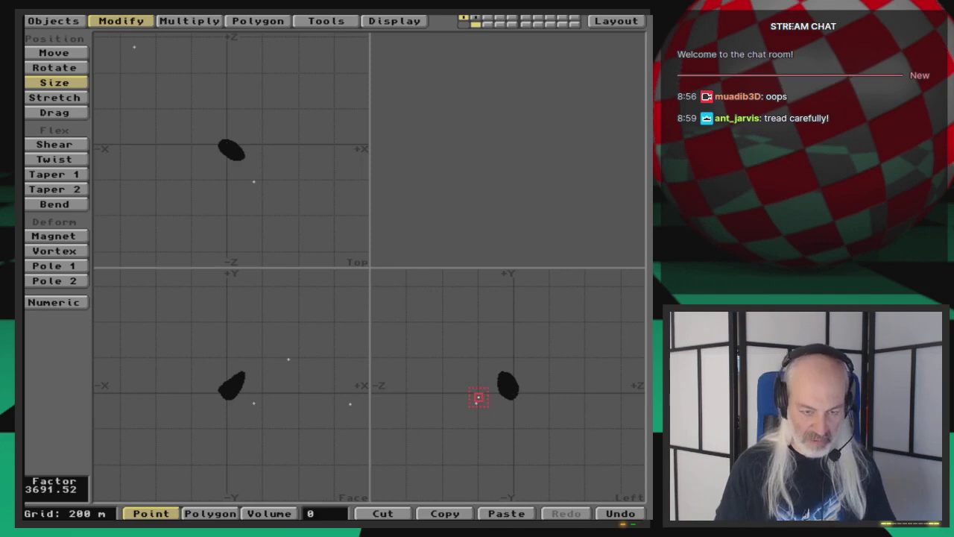
pyautogui.press(',')
pyautogui.moveTo(478, 397); pyautogui.dragTo(477, 393)
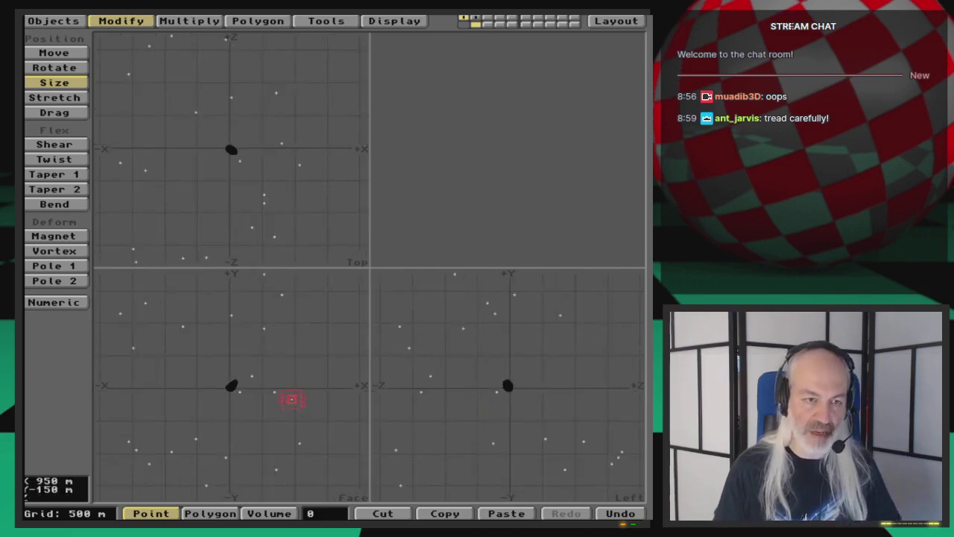
pyautogui.press(',')
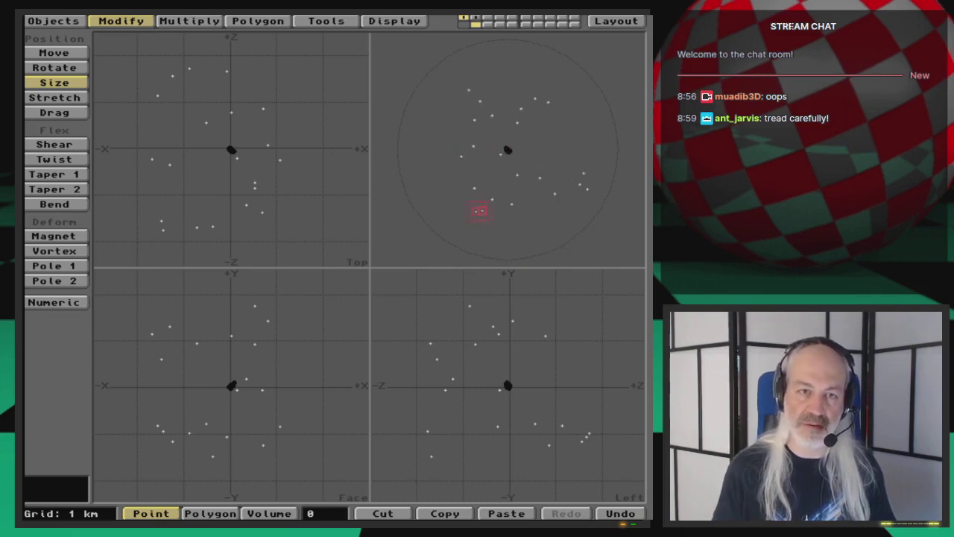
pyautogui.press('h')
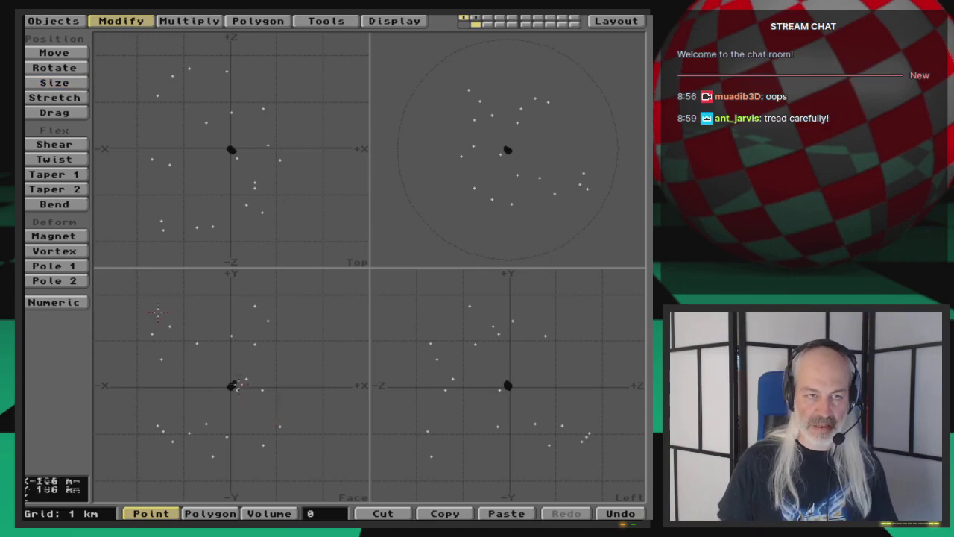
# Run the ObjectSwarm.LWM macro from rexx:Modeler/Gonzalo as an ARexx command.
pyautogui.press('F1')
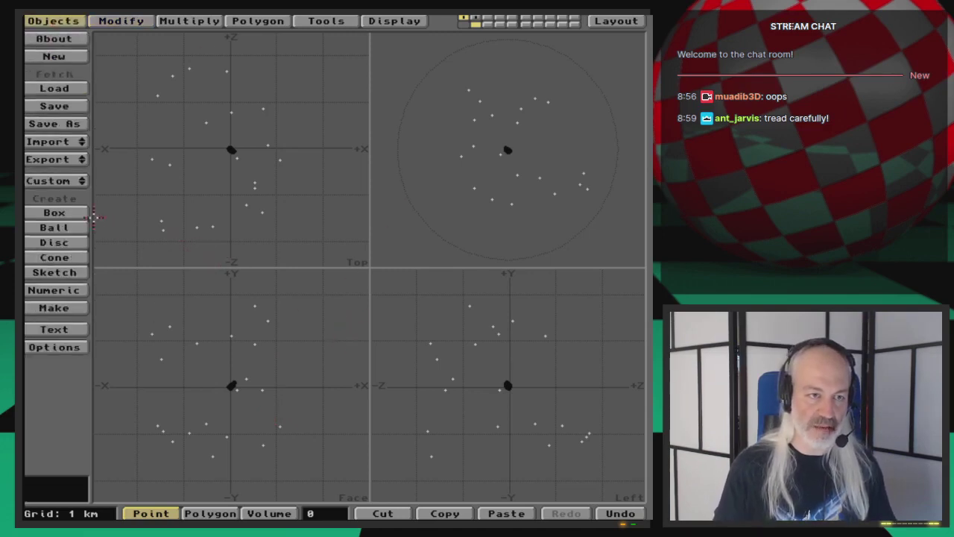
pyautogui.click(78, 181)
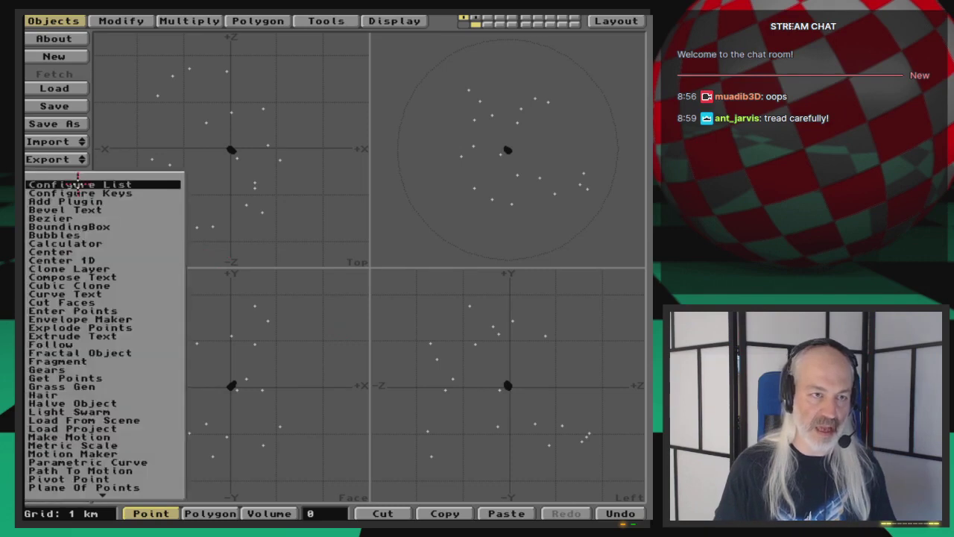
pyautogui.moveTo(78, 181); pyautogui.dragTo(104, 205)
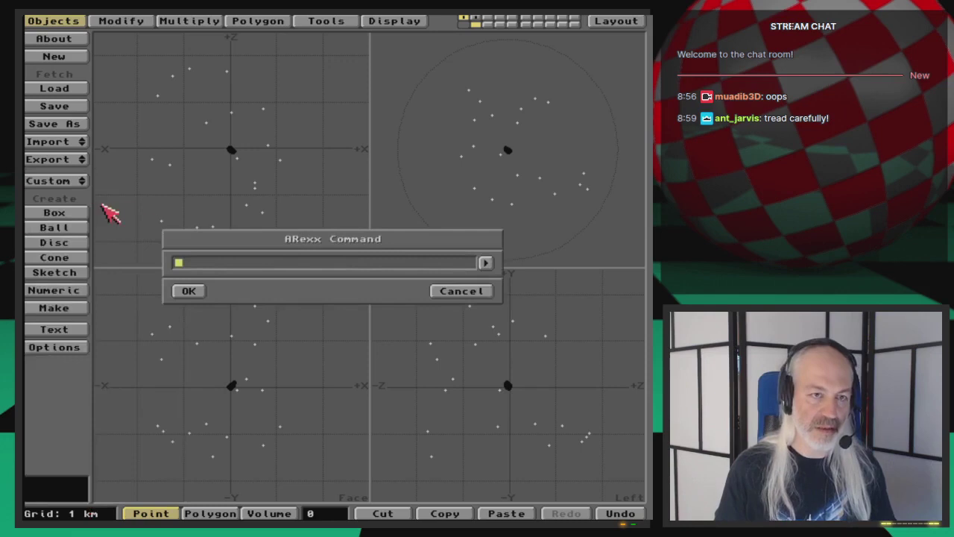
pyautogui.click(485, 261)
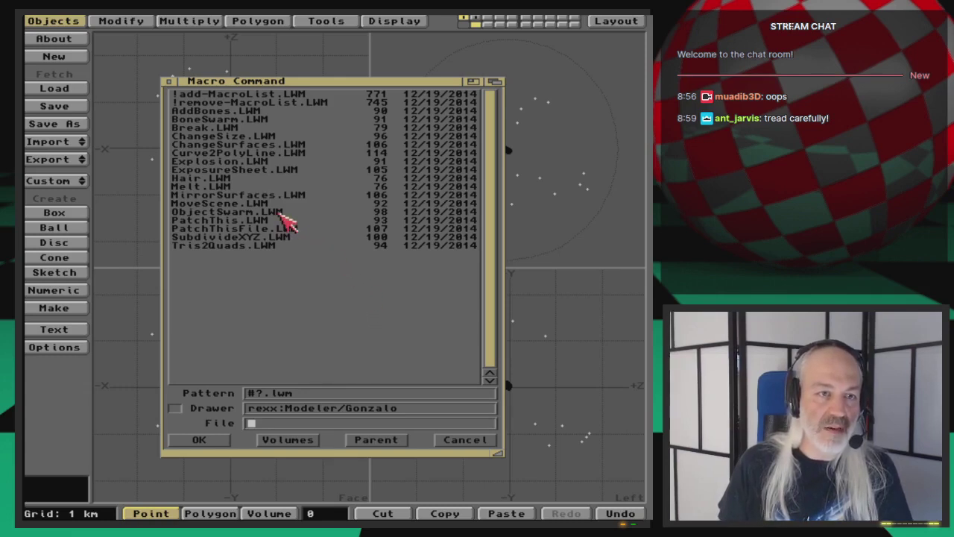
pyautogui.click(241, 213)
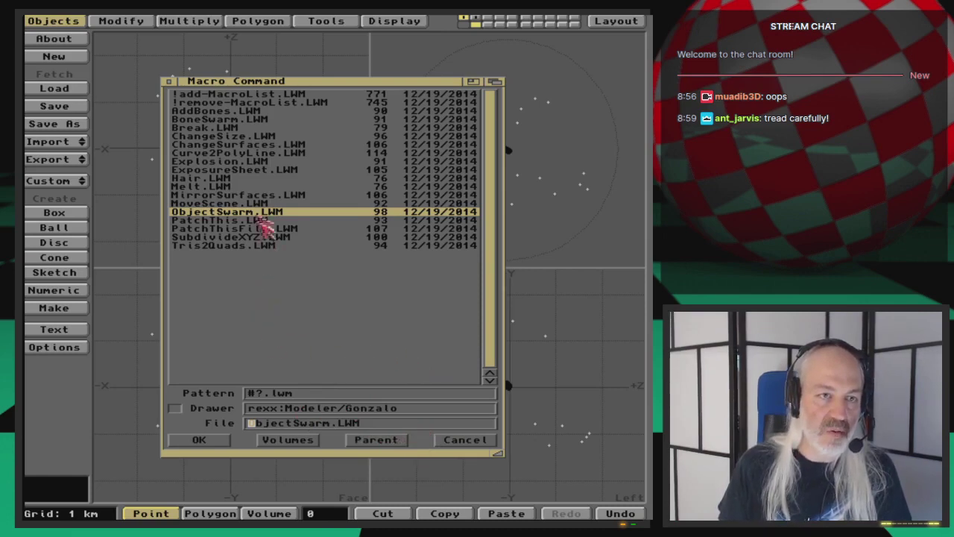
pyautogui.click(203, 441)
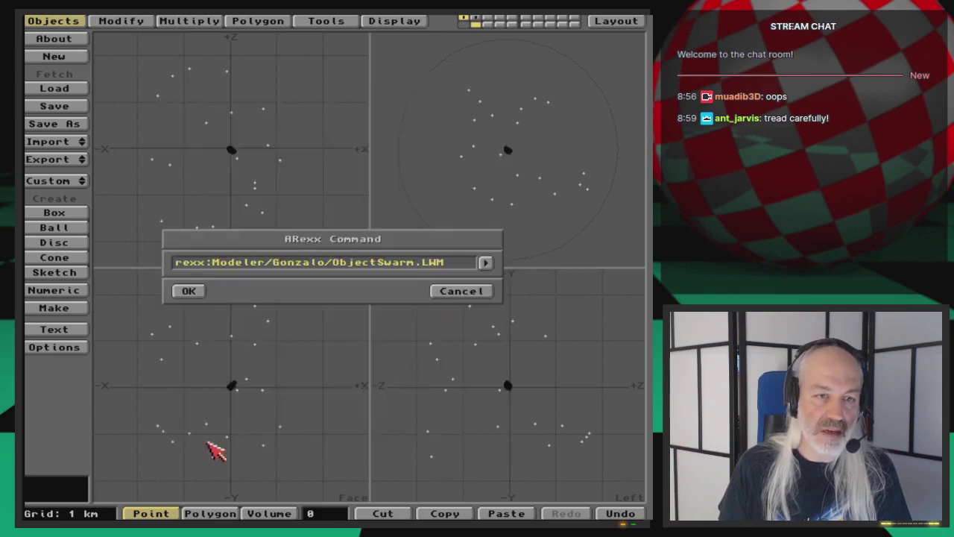
pyautogui.click(189, 291)
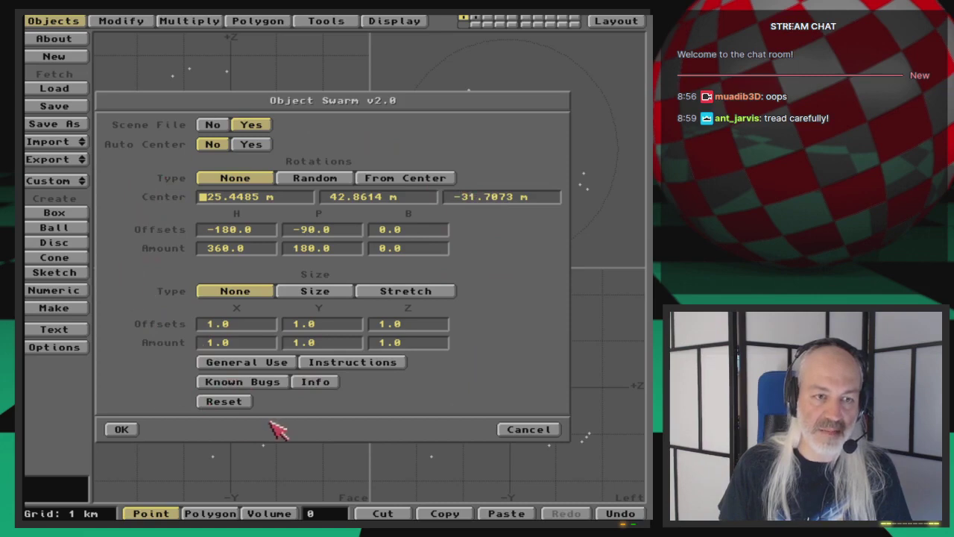
# Read both pages of Object Swarm's General Use instructions and cancel the macro.
pyautogui.click(281, 365)
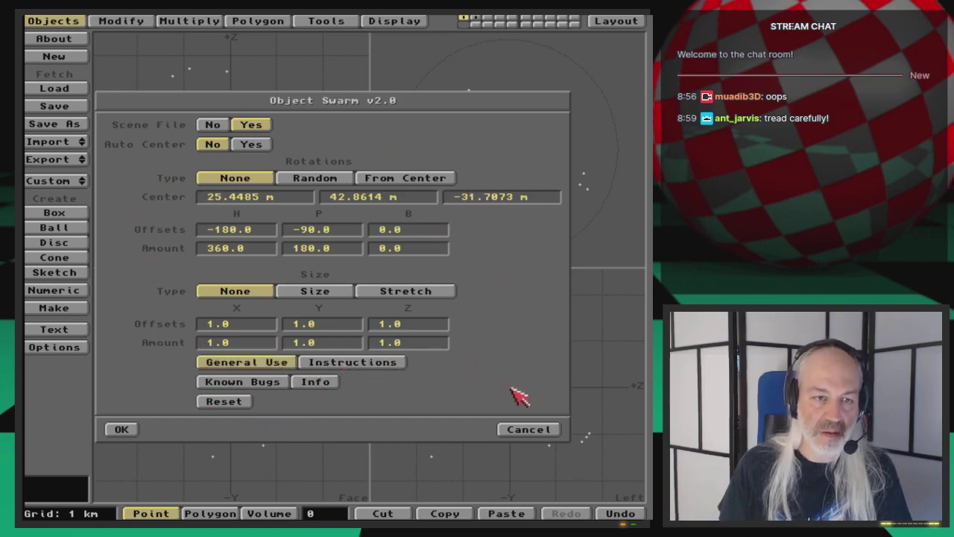
pyautogui.click(121, 431)
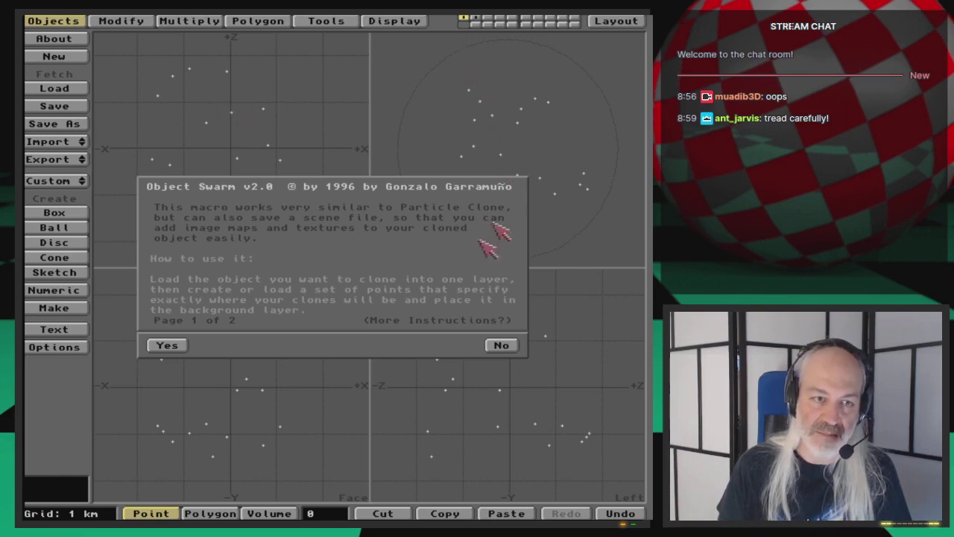
pyautogui.click(178, 349)
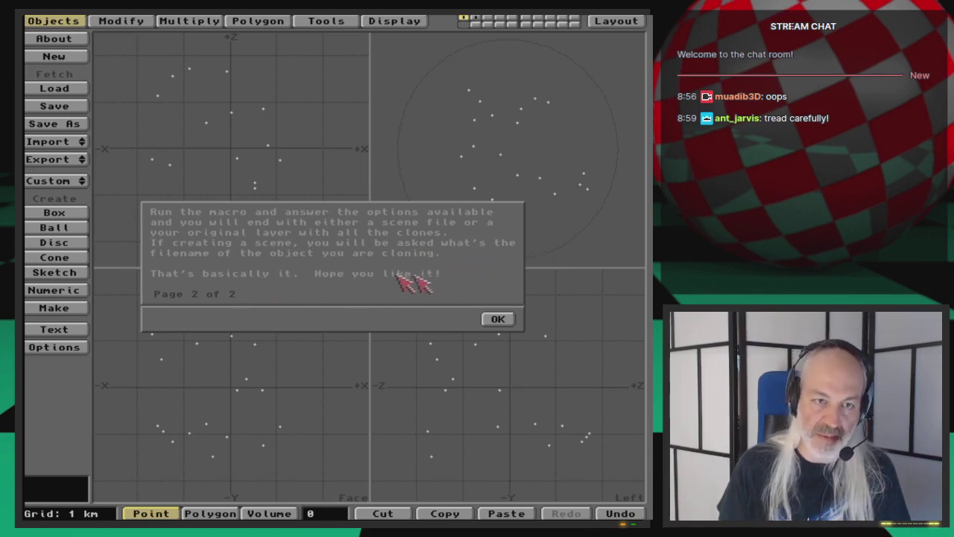
pyautogui.click(504, 320)
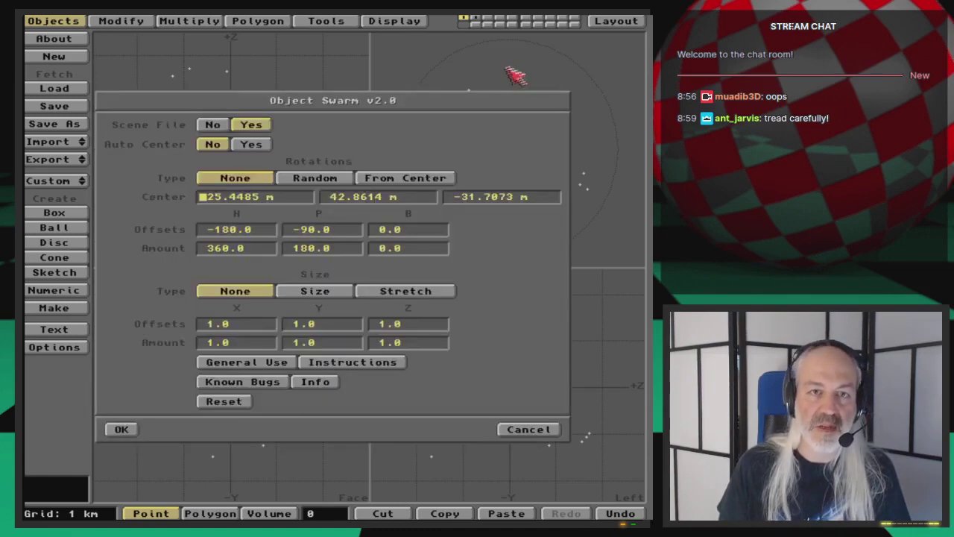
pyautogui.click(526, 428)
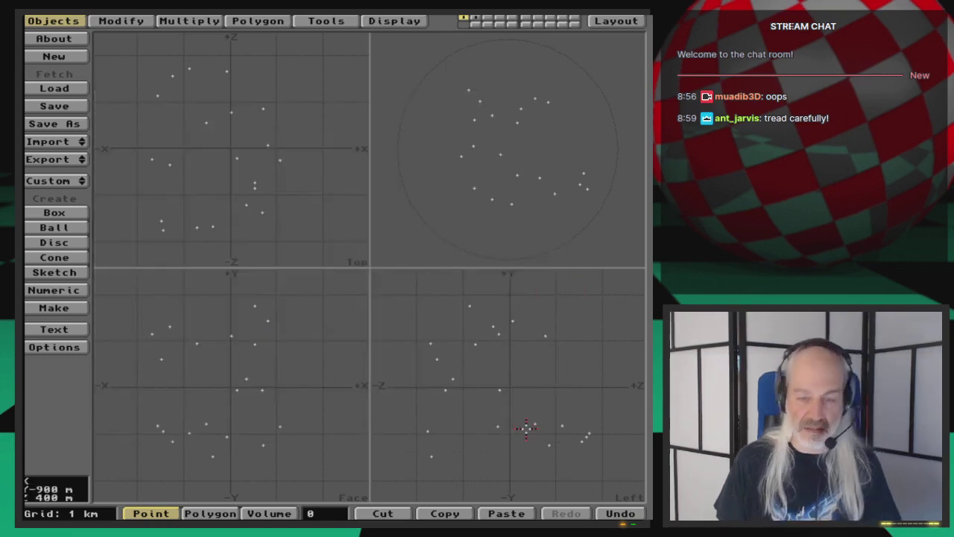
# Make the asteroid layer the foreground with the points in the background, and run the ObjectSwarm.LWM macro again.
pyautogui.click(475, 20)
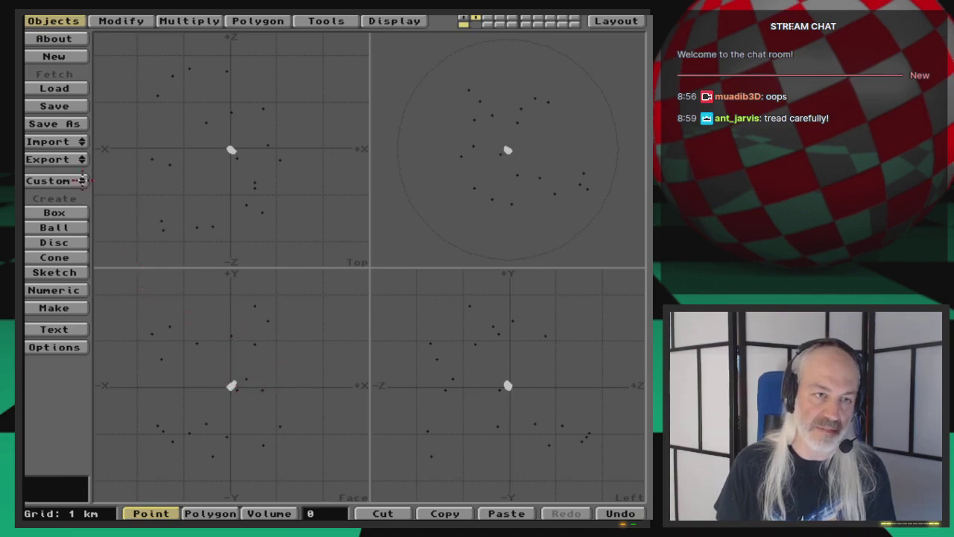
pyautogui.click(61, 181)
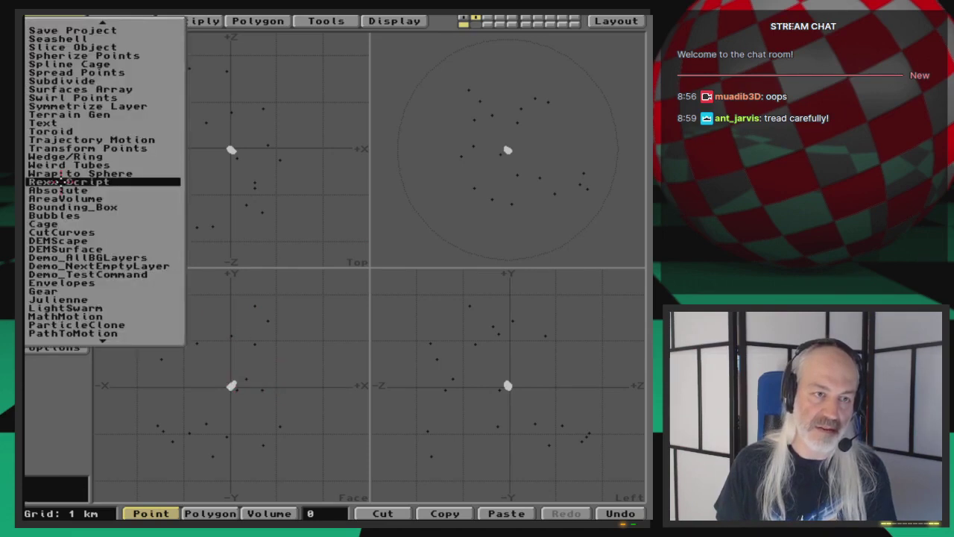
pyautogui.click(61, 181)
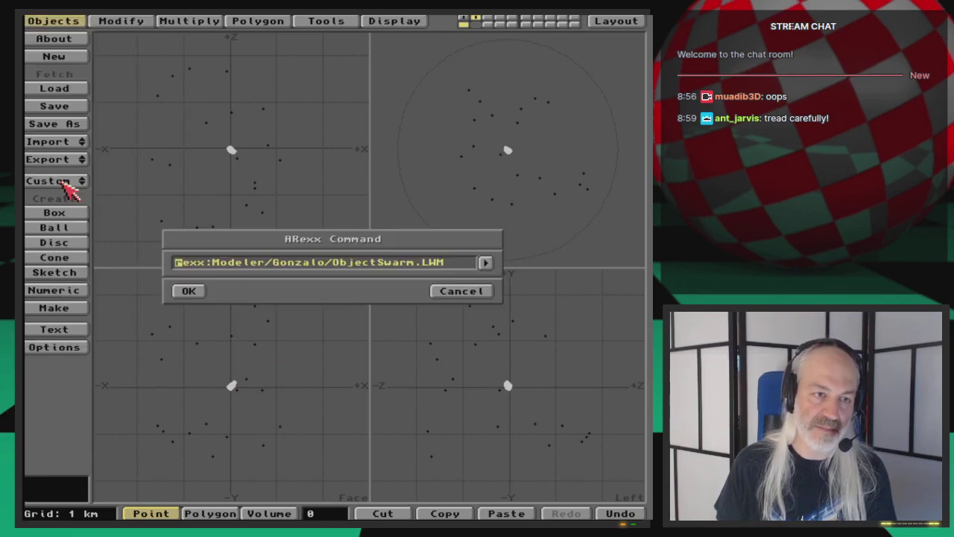
pyautogui.click(195, 291)
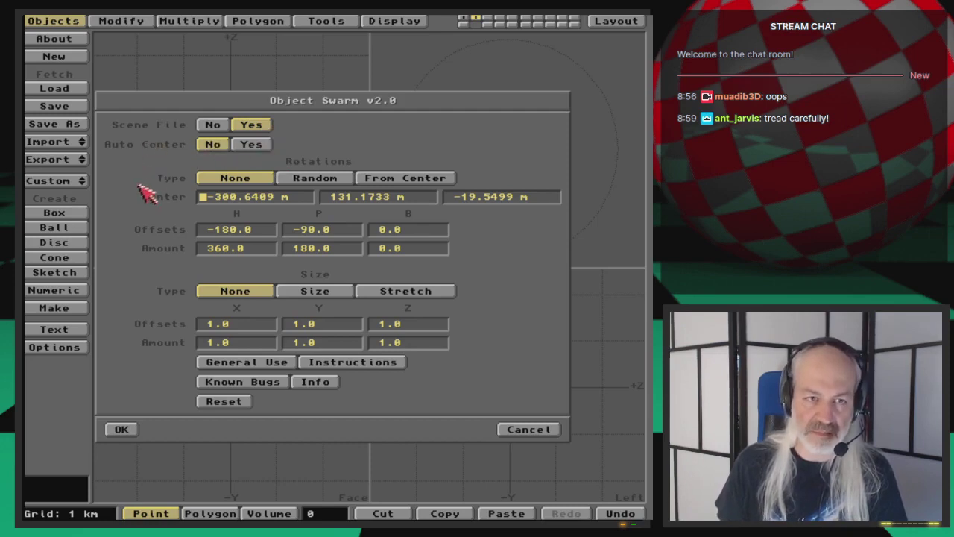
# Set Object Swarm's rotation type to Random and its size type to Size, with size amounts of 1.1 in X, 1.1 in Y and .9 in Z.
pyautogui.click(299, 183)
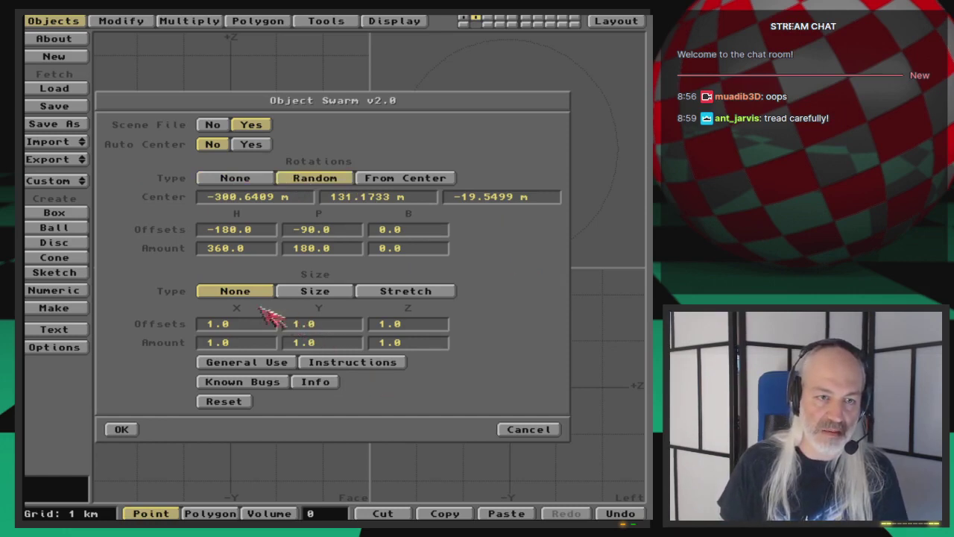
pyautogui.click(328, 296)
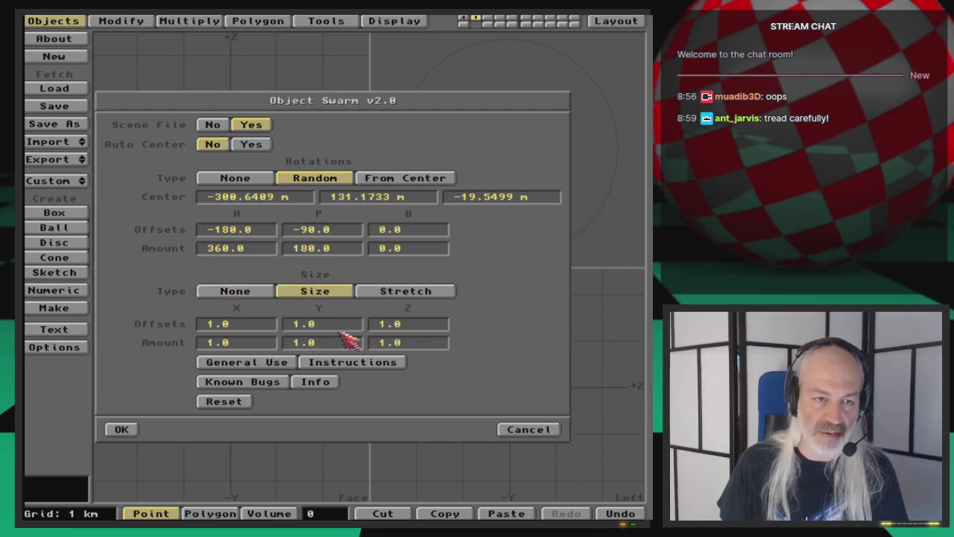
pyautogui.click(212, 344)
pyautogui.write('1.11.')
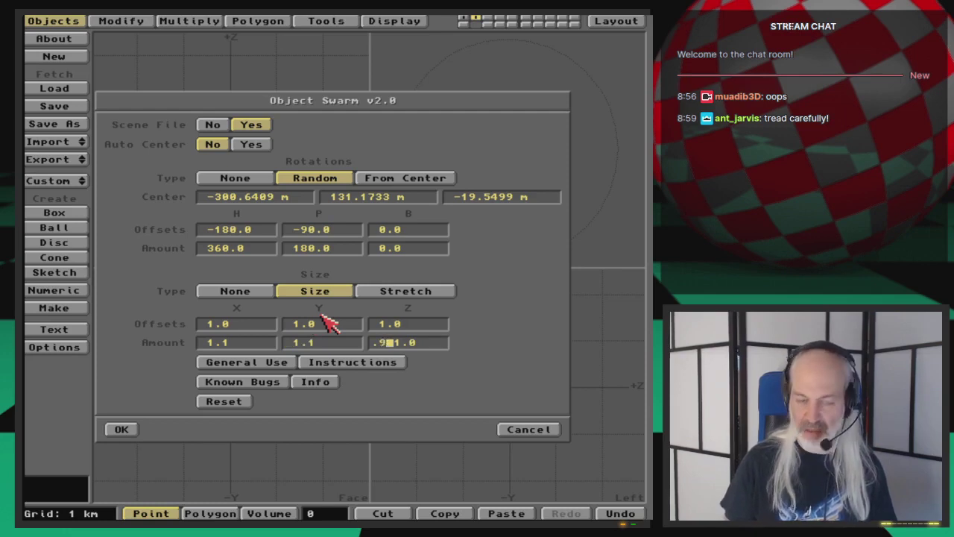
# Set the size offsets to 1.1 in X, 1.2 in Y and 0.5 in Z, and accept the Object Swarm settings.
pyautogui.click(242, 324)
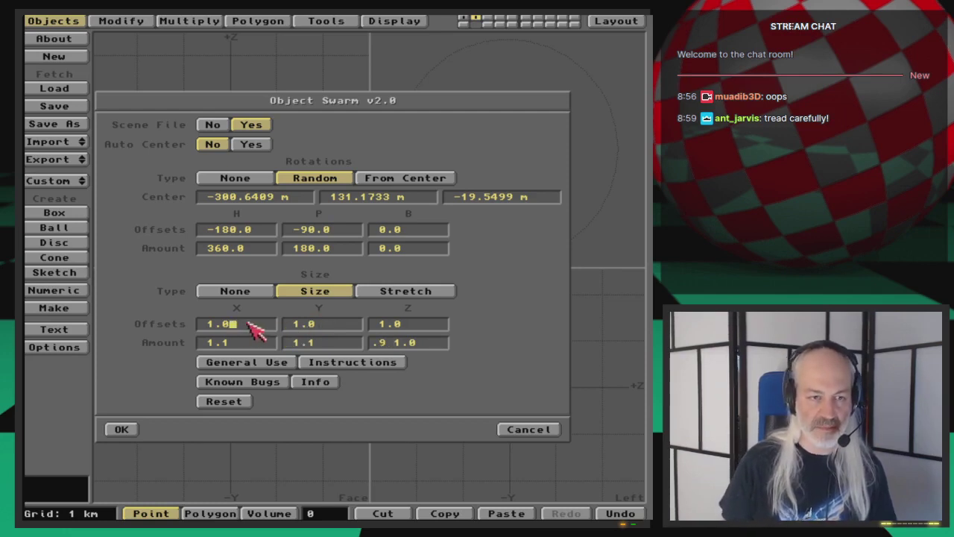
pyautogui.press('BackSpace')
pyautogui.write('1')
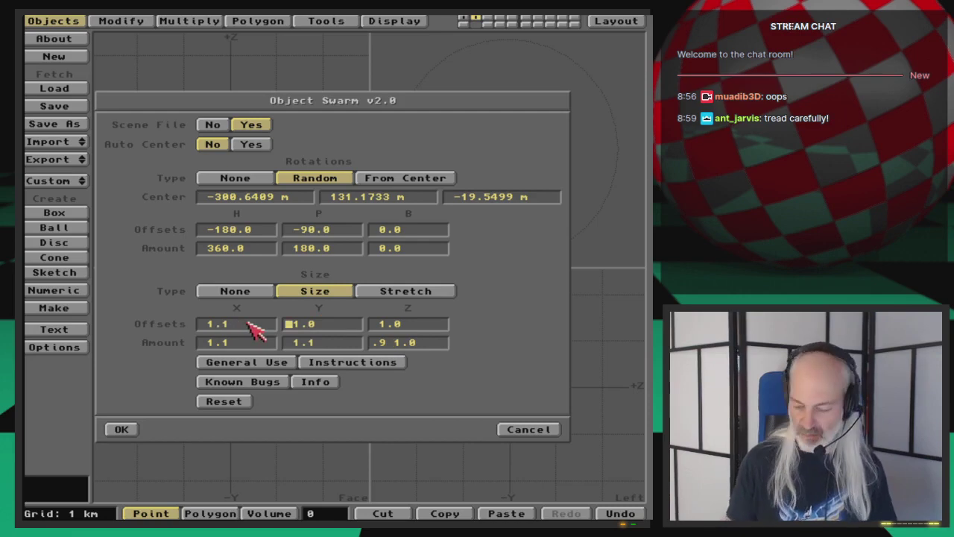
pyautogui.write('1.2')
pyautogui.write('.5')
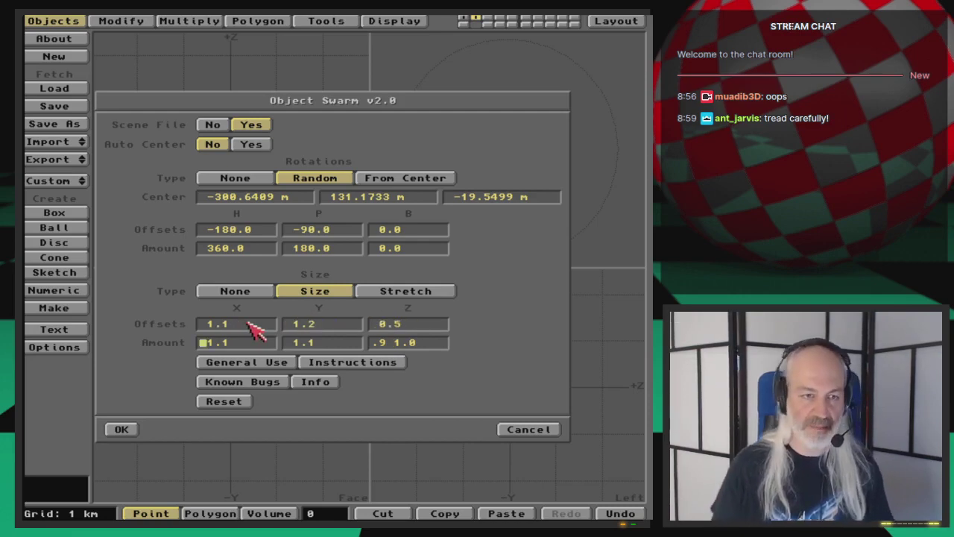
pyautogui.click(123, 431)
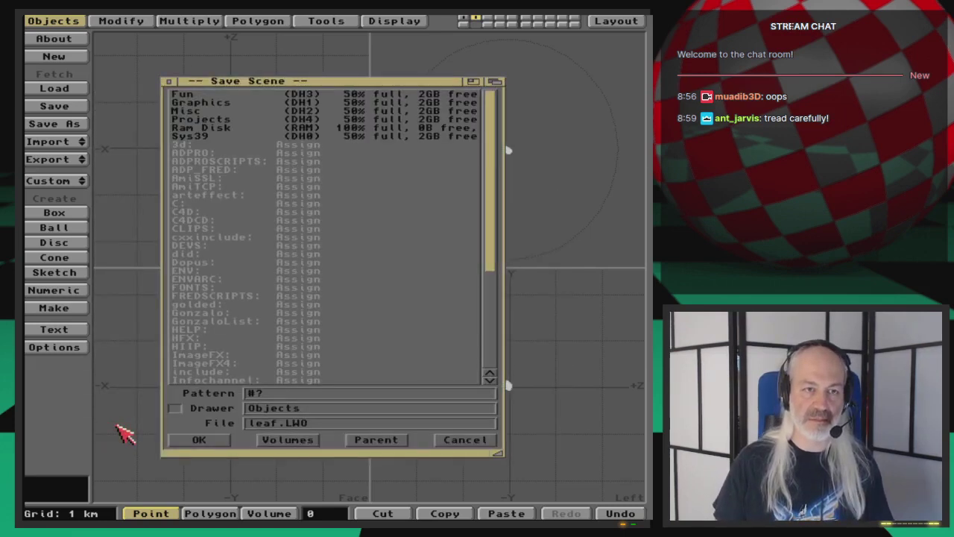
# Choose the 3d:Webcast/Ep.50/Scenes drawer as the destination for the swarm's scene file.
pyautogui.click(213, 144)
pyautogui.scroll(-10, 240, 361)
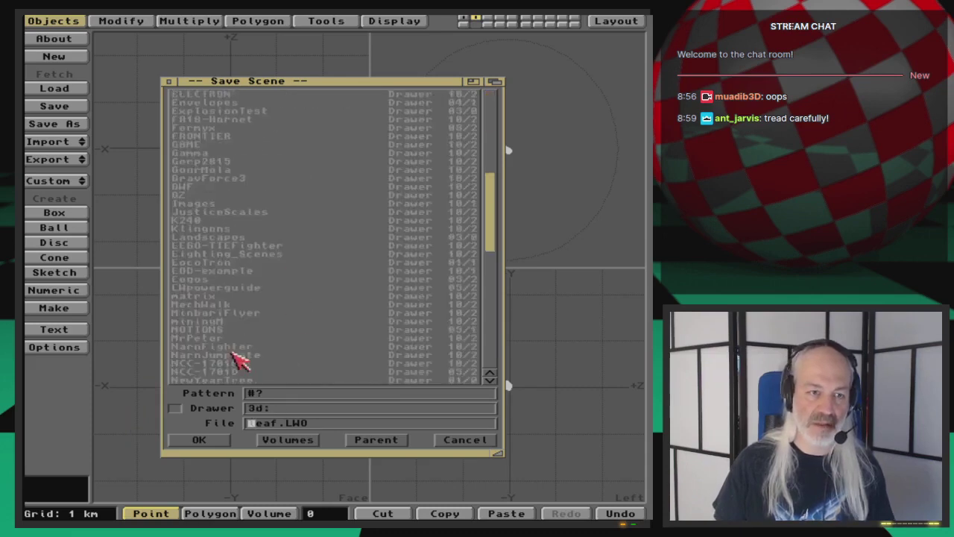
pyautogui.scroll(-5, 240, 361)
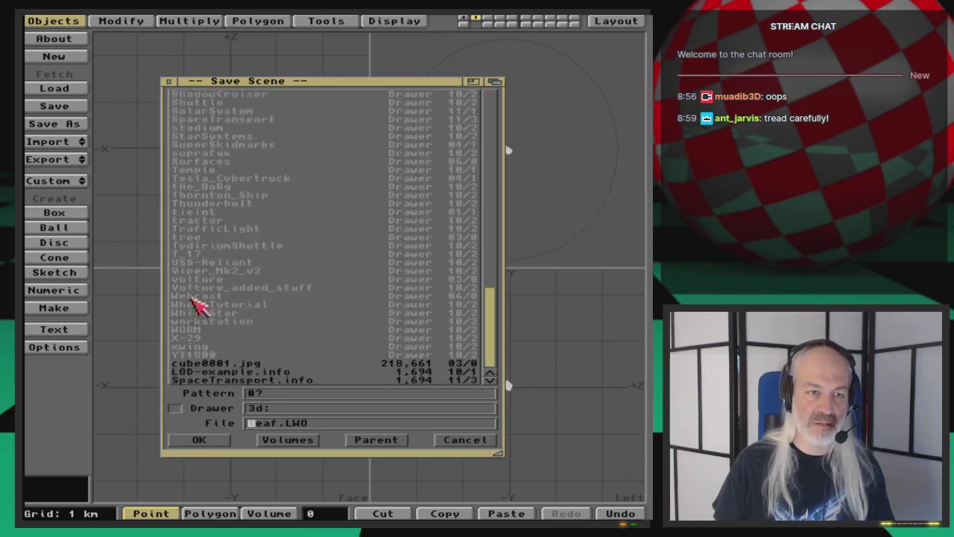
pyautogui.click(197, 306)
pyautogui.scroll(-10, 223, 315)
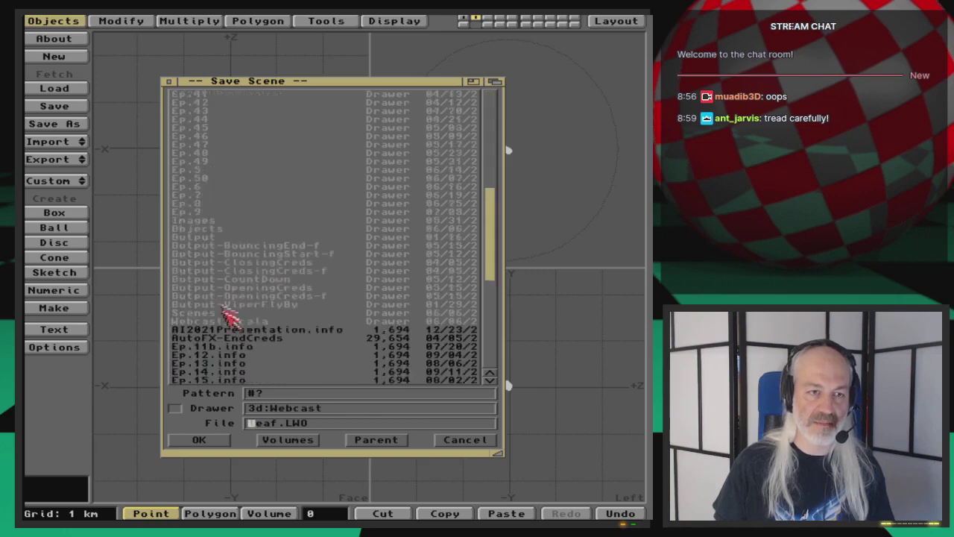
pyautogui.click(213, 180)
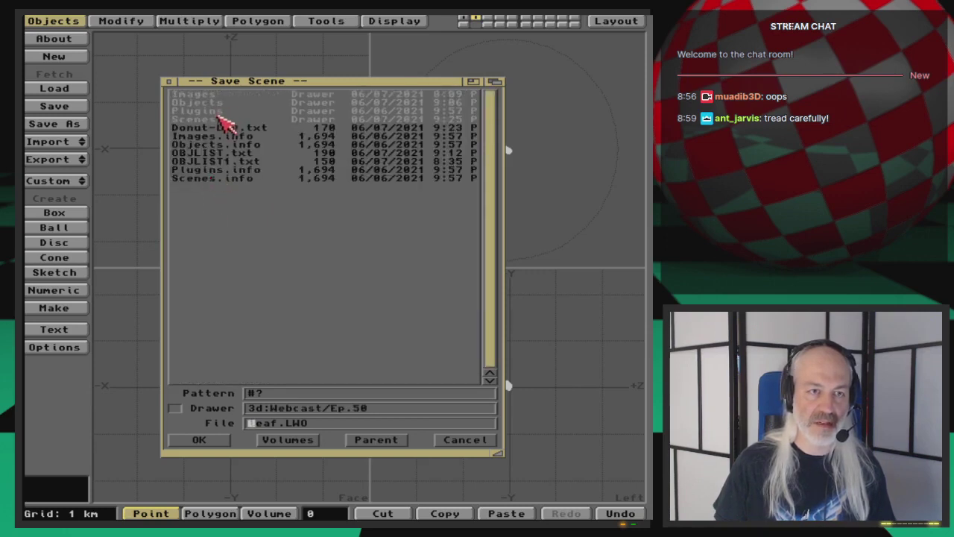
pyautogui.click(218, 120)
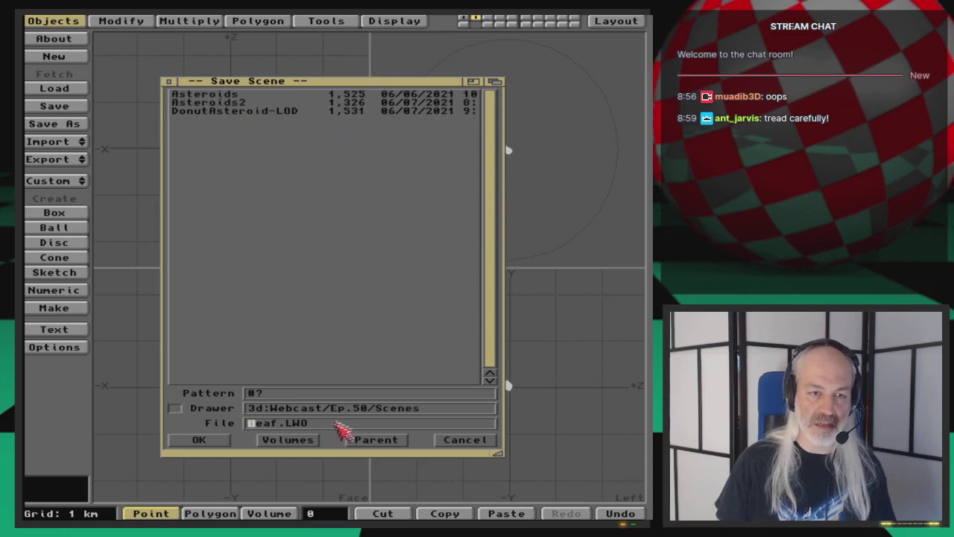
# Replace the suggested file name with AsteroidBelt.LWS and save the scene file.
pyautogui.press('Delete')
pyautogui.press('Delete')
pyautogui.press('Delete')
pyautogui.press('Delete')
pyautogui.press('Delete')
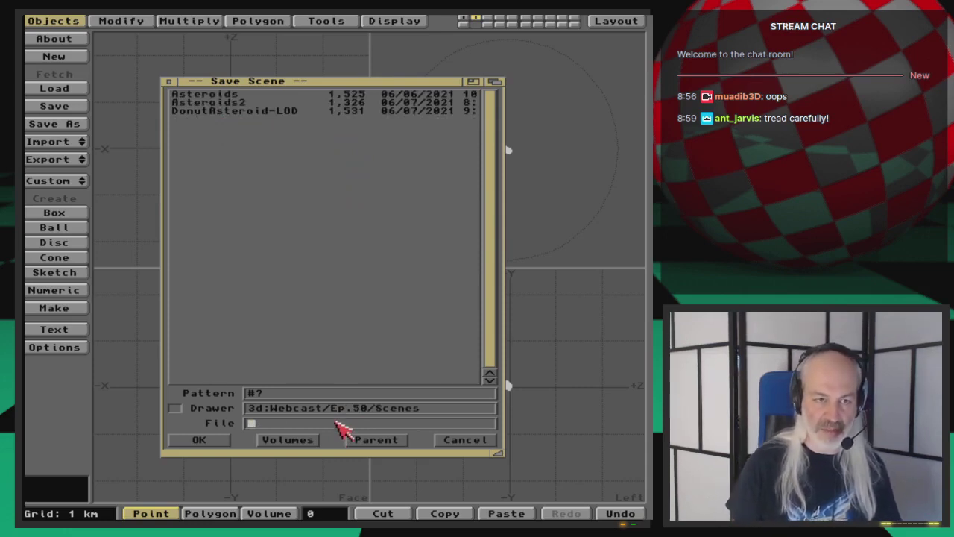
pyautogui.write('Aste')
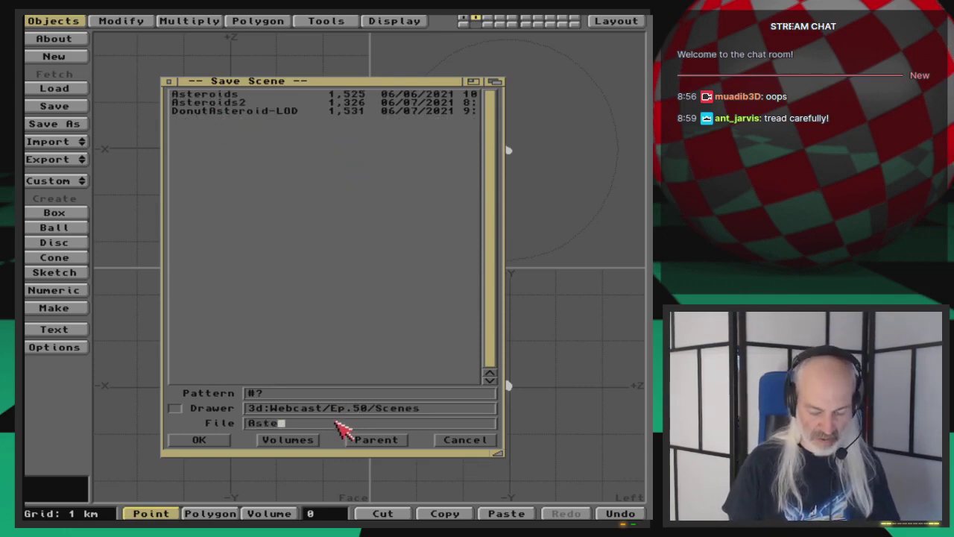
pyautogui.write('roidBel')
pyautogui.press('Return')
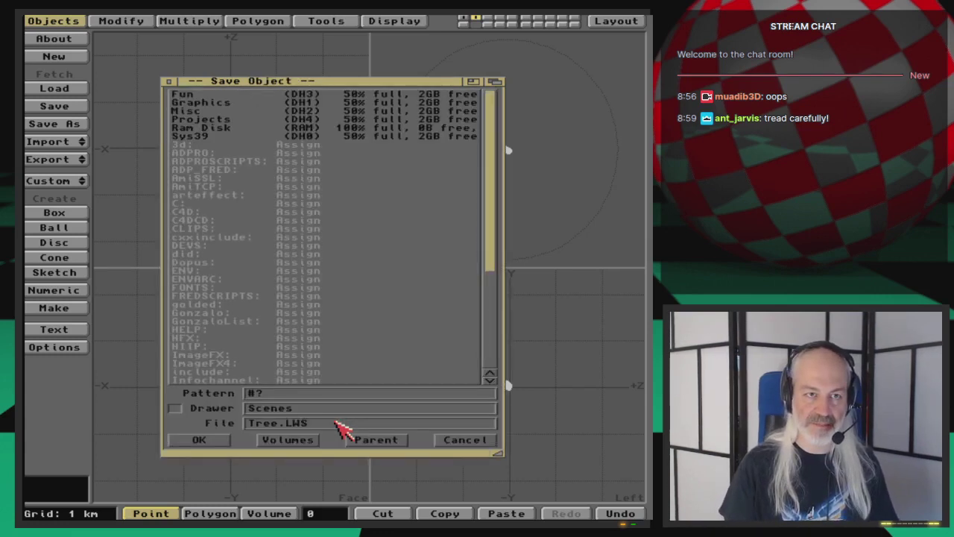
# Choose the 3d:Webcast/Ep.50/Objects drawer as the destination for the asteroid object.
pyautogui.click(189, 145)
pyautogui.scroll(-10, 276, 335)
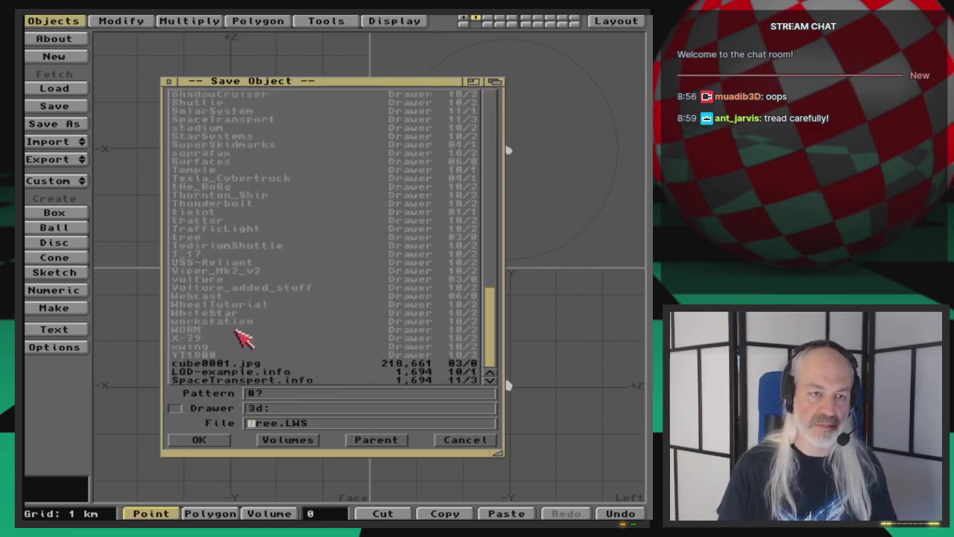
pyautogui.click(201, 296)
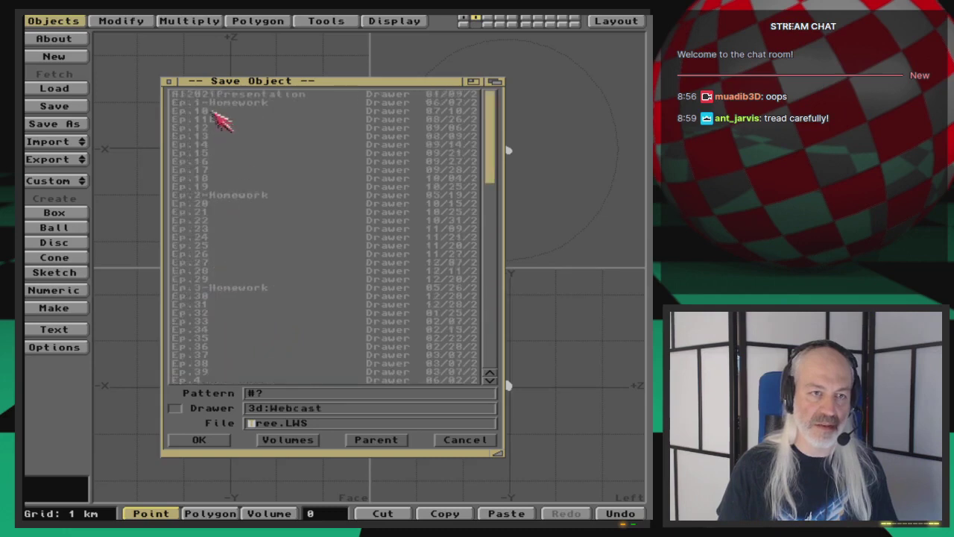
pyautogui.scroll(-5, 246, 320)
pyautogui.click(224, 331)
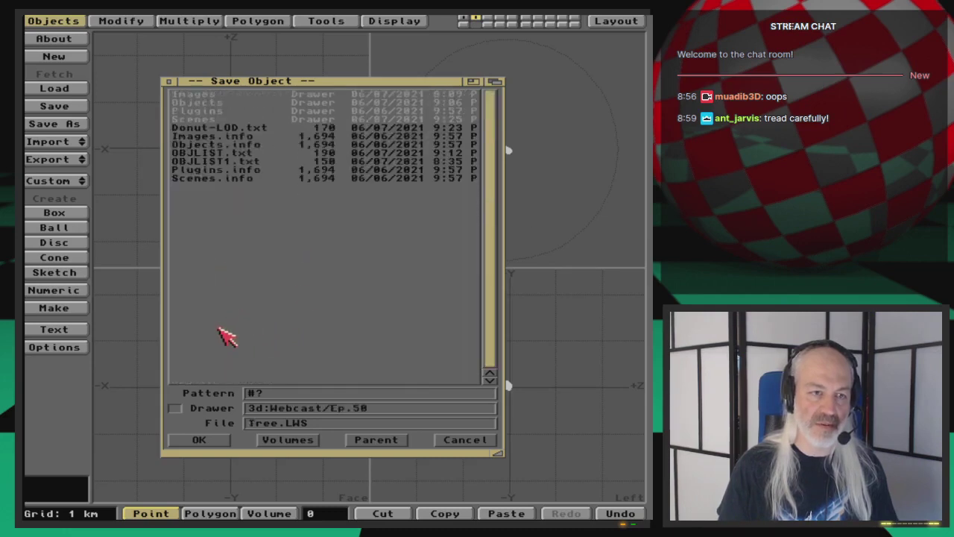
pyautogui.click(224, 111)
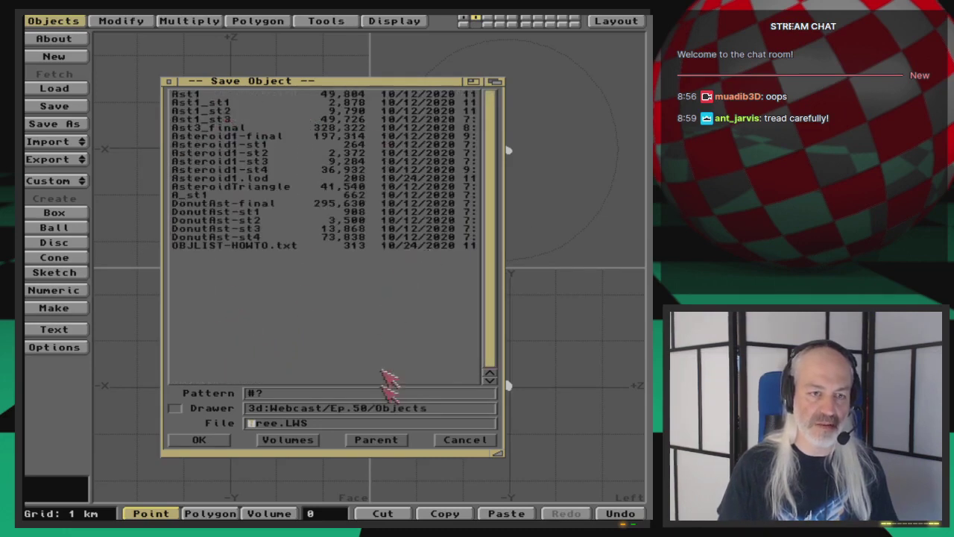
# Replace the suggested file name with Asteroid.LWO and save the object.
pyautogui.click(326, 424)
pyautogui.press('BackSpace')
pyautogui.press('BackSpace')
pyautogui.press('BackSpace')
pyautogui.press('BackSpace')
pyautogui.press('BackSpace')
pyautogui.press('BackSpace')
pyautogui.press('BackSpace')
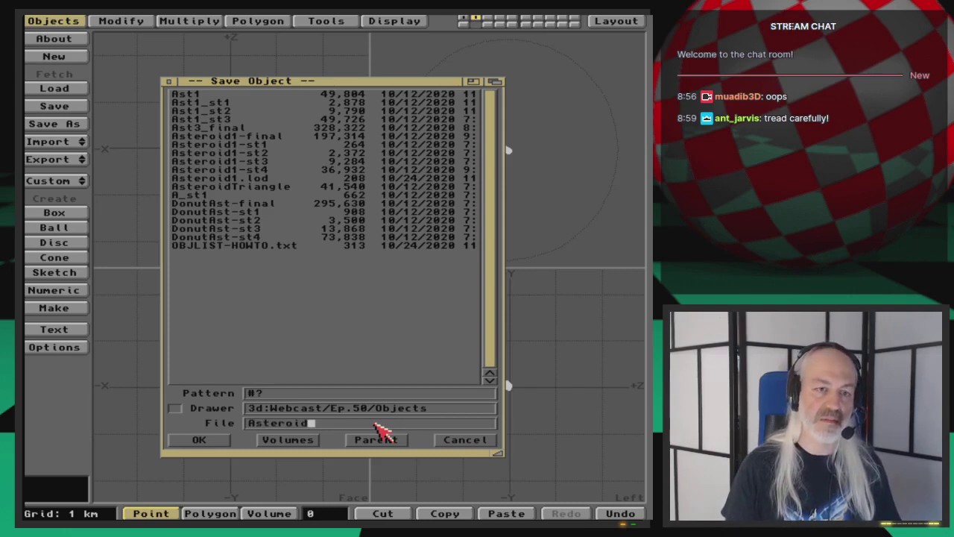
pyautogui.press('Return')
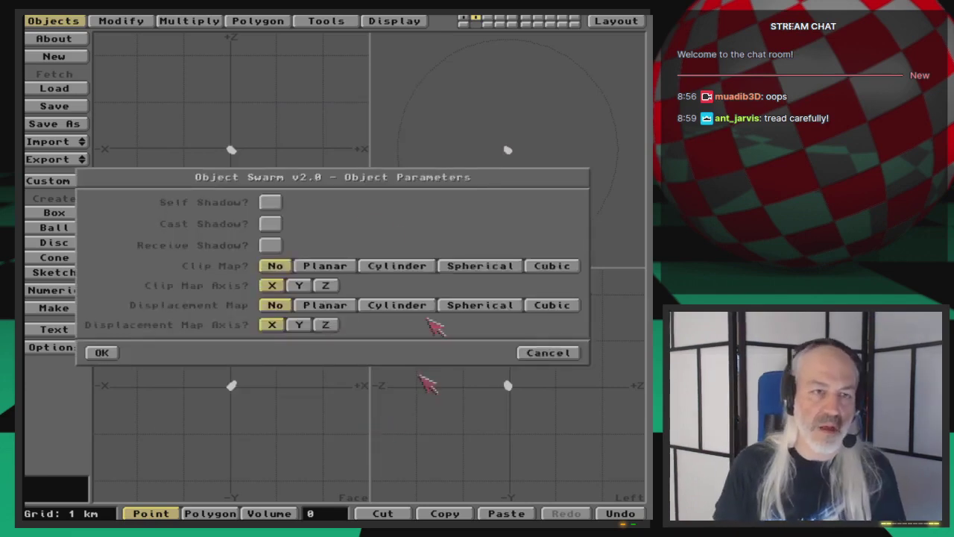
# Enable Self Shadow, Cast Shadow and Receive Shadow in Object Swarm's object parameters, accept them and finish creating the scene.
pyautogui.click(273, 204)
pyautogui.click(273, 225)
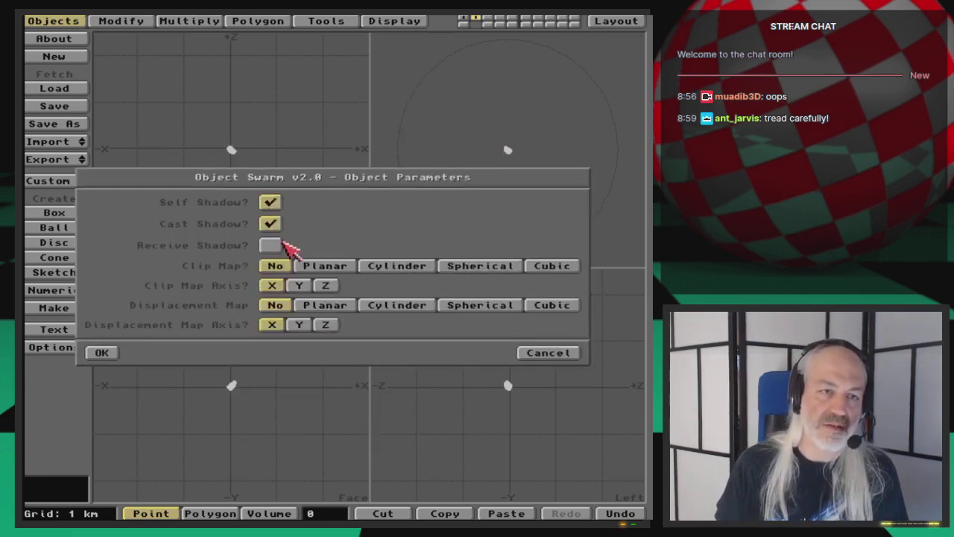
pyautogui.click(273, 245)
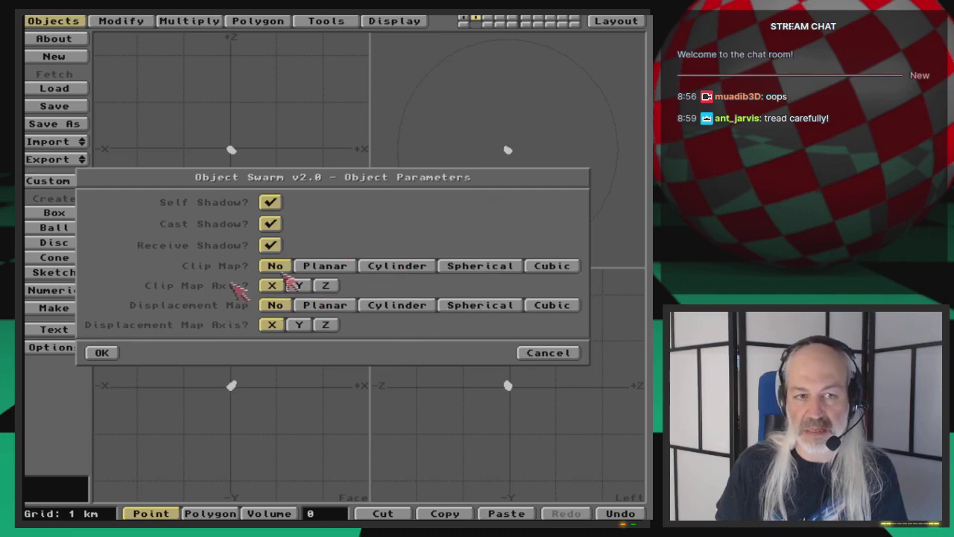
pyautogui.click(103, 353)
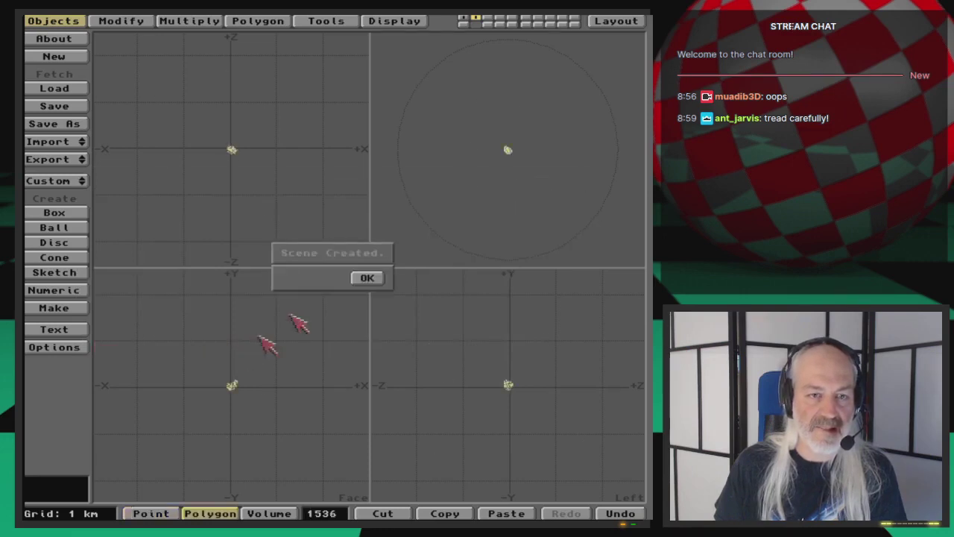
pyautogui.click(368, 275)
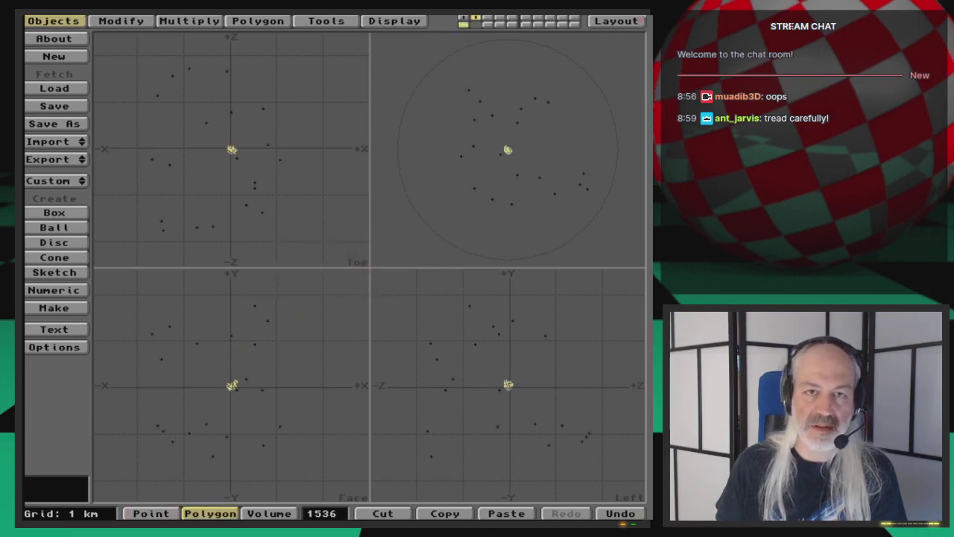
# Switch to LightWave Layout and load the scene AsteroidBelt.LWS from the Ep.50 Scenes drawer.
pyautogui.press('super+m')
pyautogui.press('super+m')
pyautogui.moveTo(141, 41); pyautogui.dragTo(144, 53)
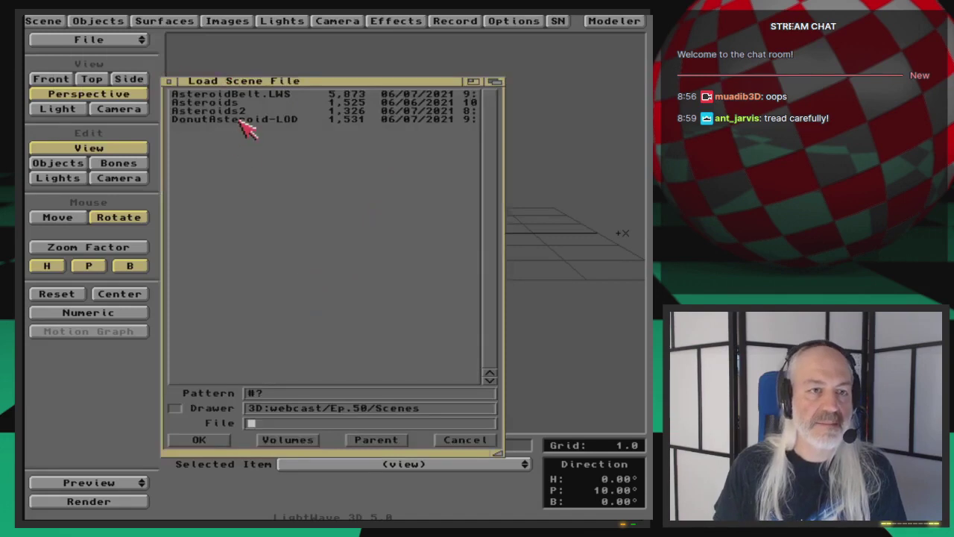
pyautogui.doubleClick(288, 95)
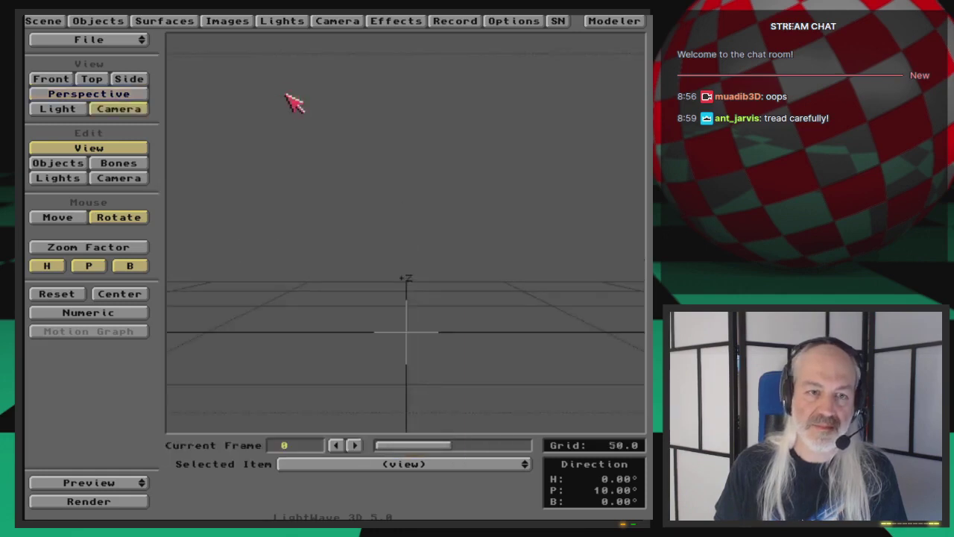
# Move the camera to about X 4626, Y 25, Z -5419, aimed at the asteroid field, and create a key for it at frame 0.
pyautogui.click(123, 178)
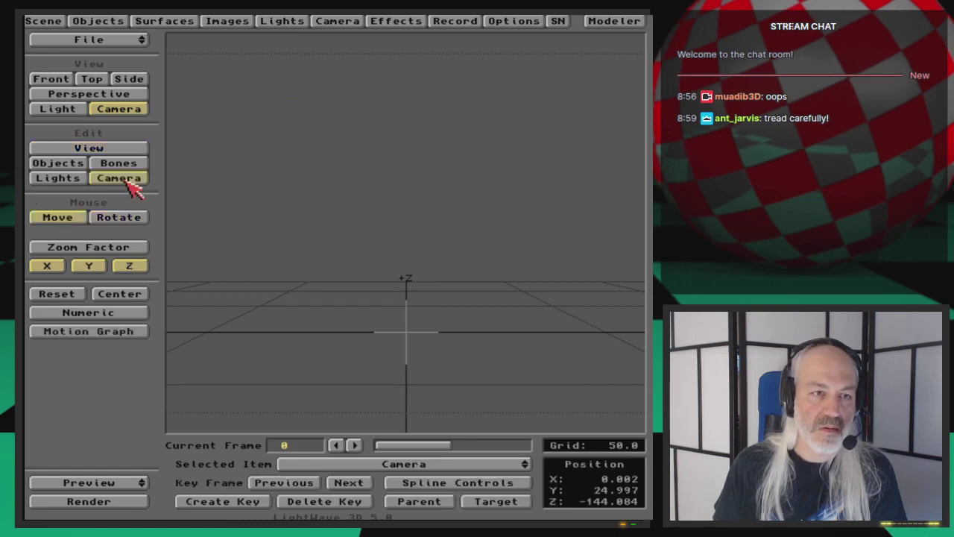
pyautogui.moveTo(373, 224); pyautogui.dragTo(172, 234)
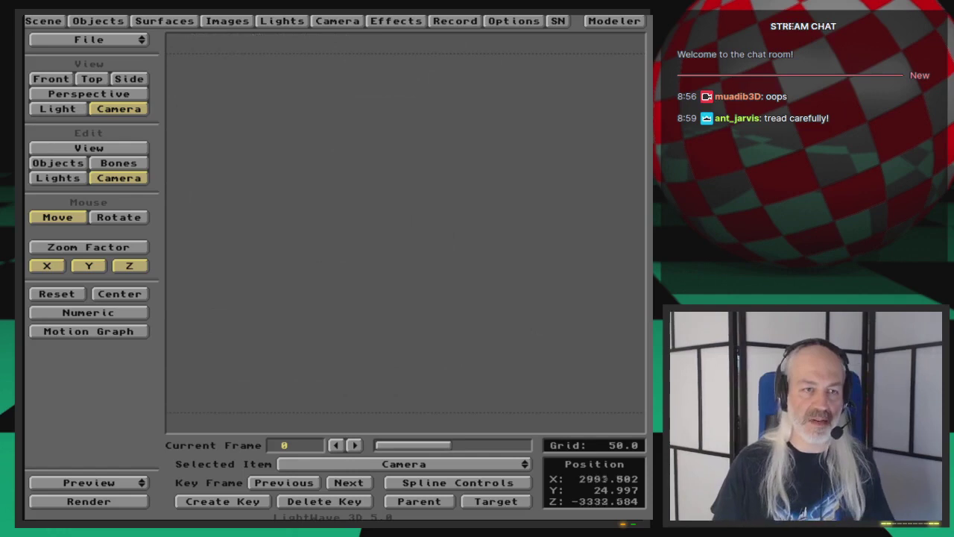
pyautogui.press('y')
pyautogui.moveTo(410, 234); pyautogui.dragTo(356, 336)
pyautogui.press('z')
pyautogui.press('t')
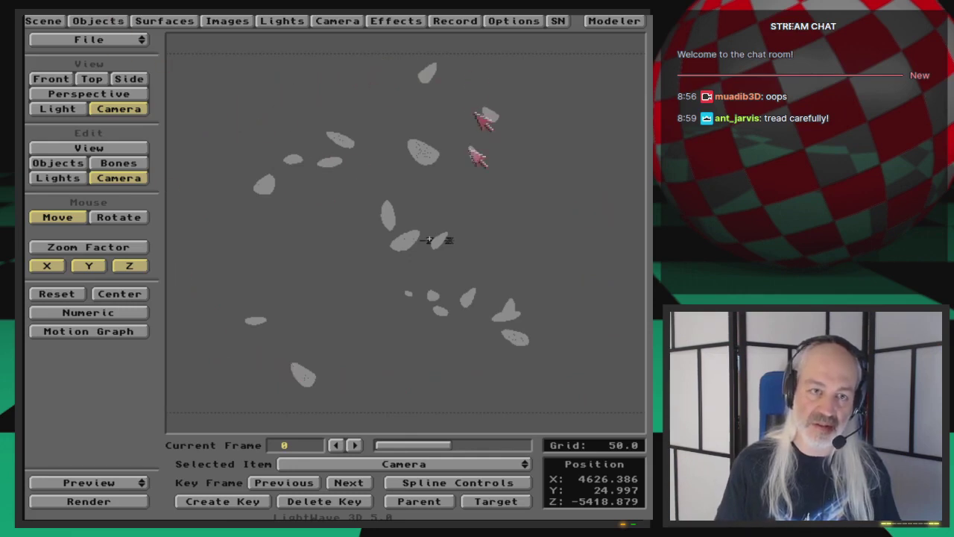
pyautogui.press('Return')
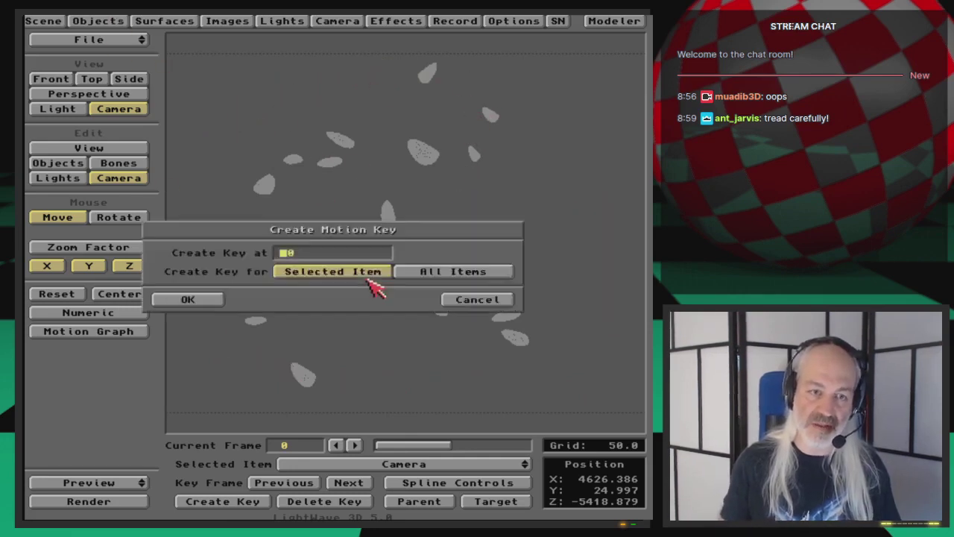
pyautogui.press('Return')
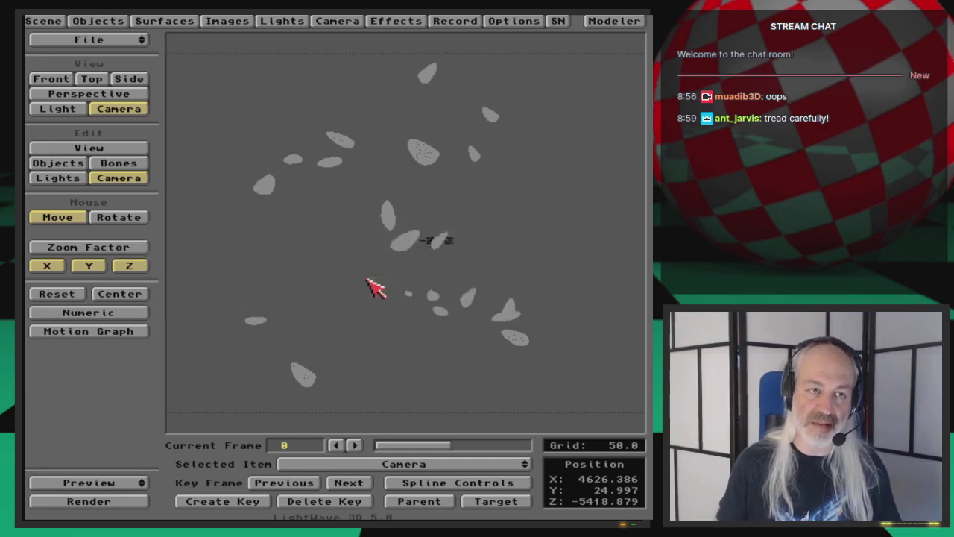
# Look through the scene's full object list and make Asteroid.LWO (1) the current object.
pyautogui.click(98, 21)
pyautogui.click(497, 170)
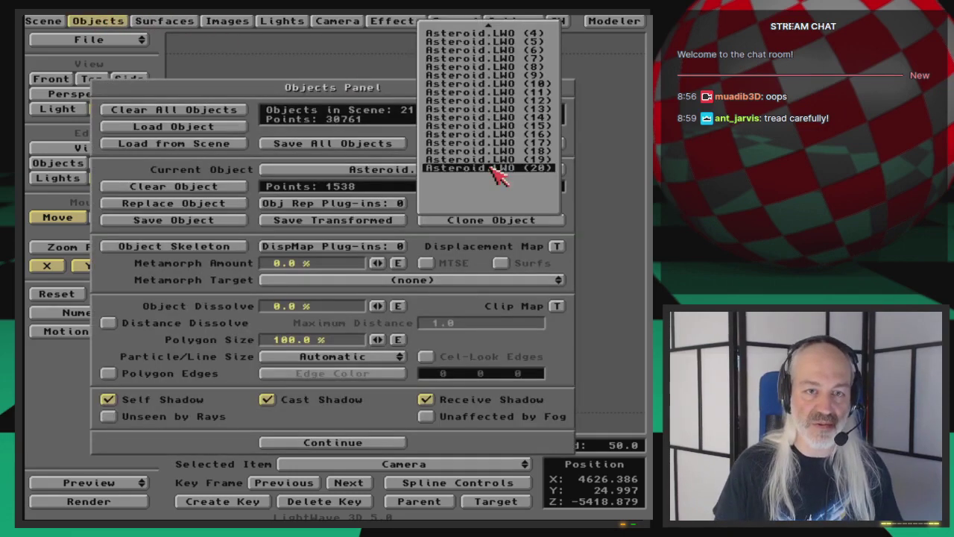
pyautogui.moveTo(544, 38)
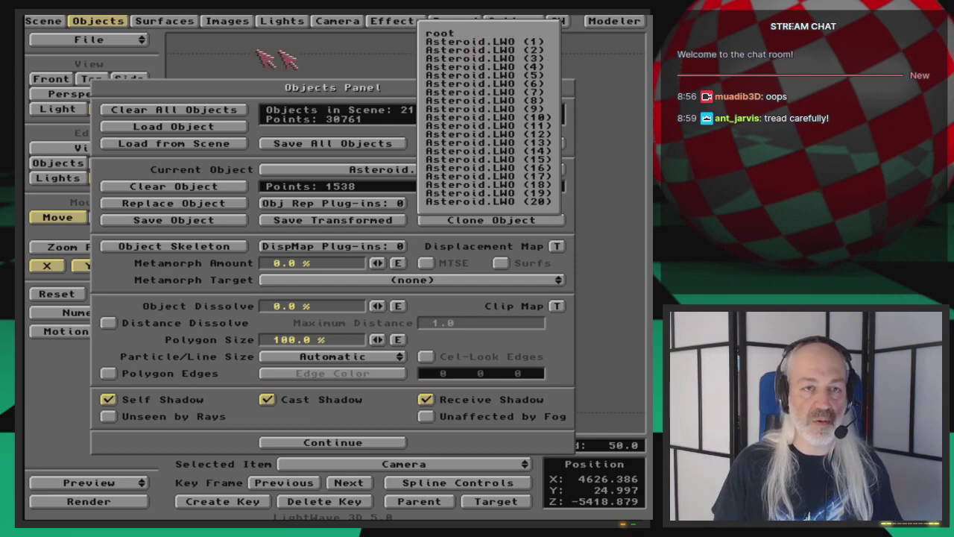
pyautogui.click(487, 45)
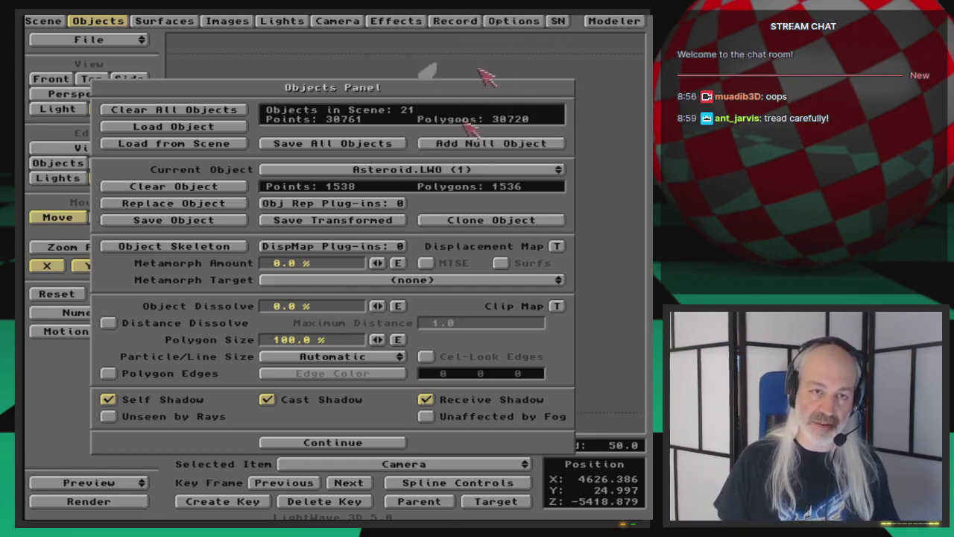
# Check the object replacement plug-ins available for Asteroid.LWO (1) and close the object settings without assigning one.
pyautogui.click(388, 206)
pyautogui.click(464, 264)
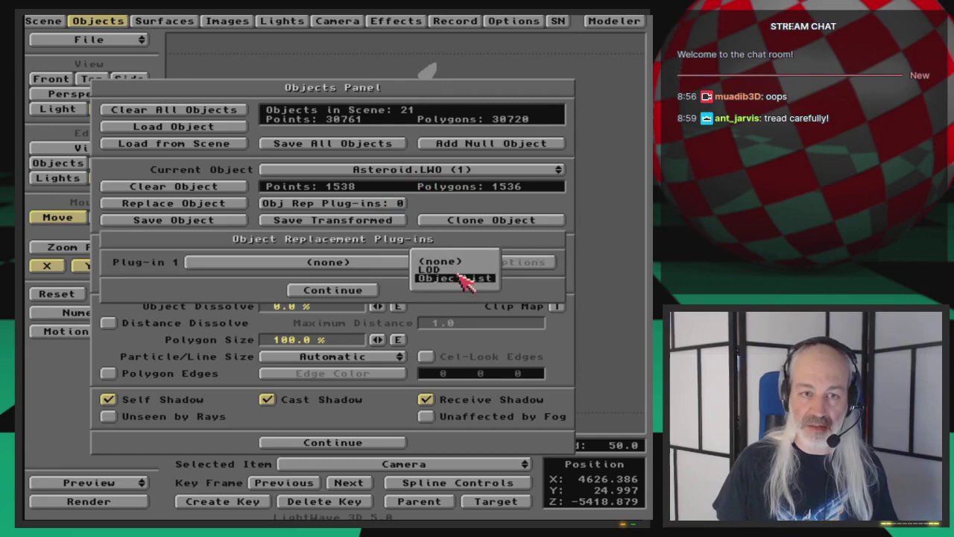
pyautogui.click(367, 292)
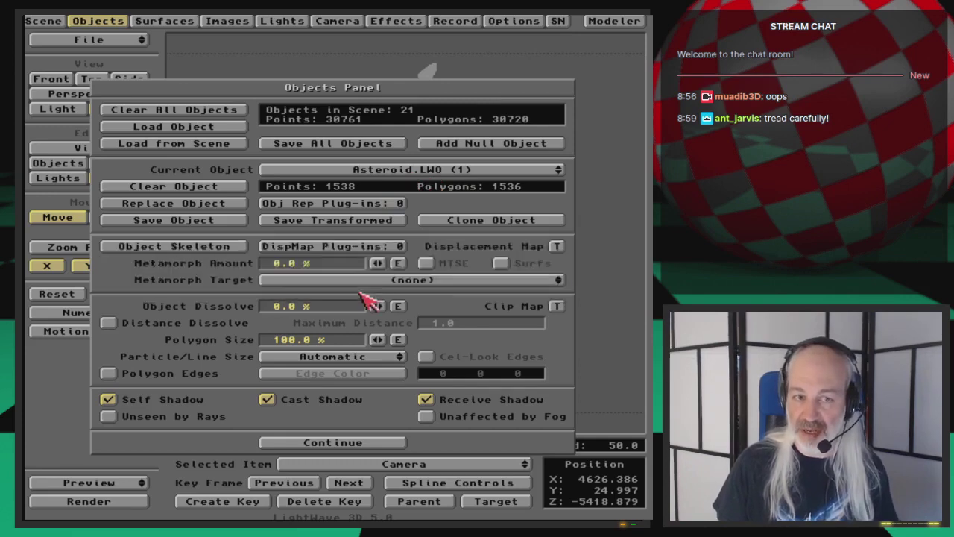
pyautogui.click(99, 23)
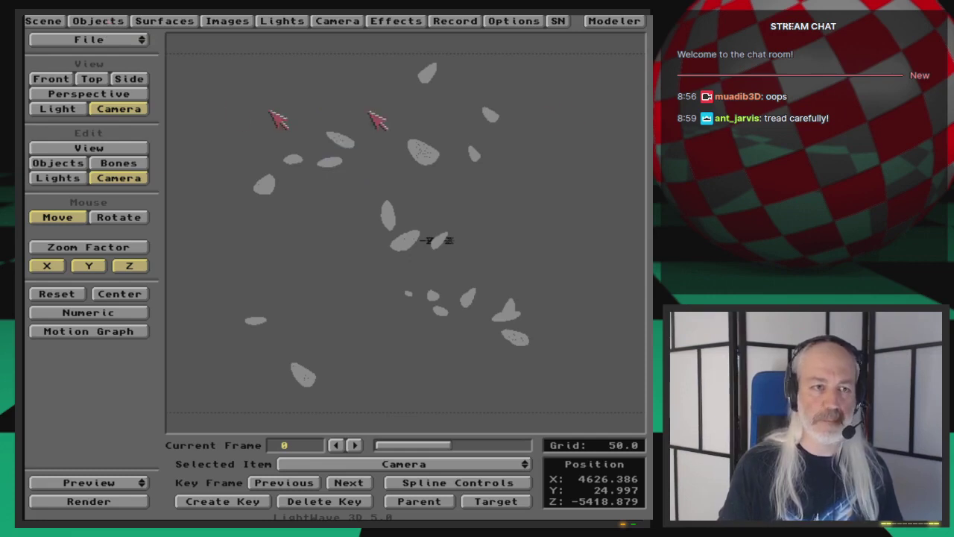
# Save the scene over the existing AsteroidBelt.LWS file.
pyautogui.moveTo(144, 39); pyautogui.dragTo(149, 68)
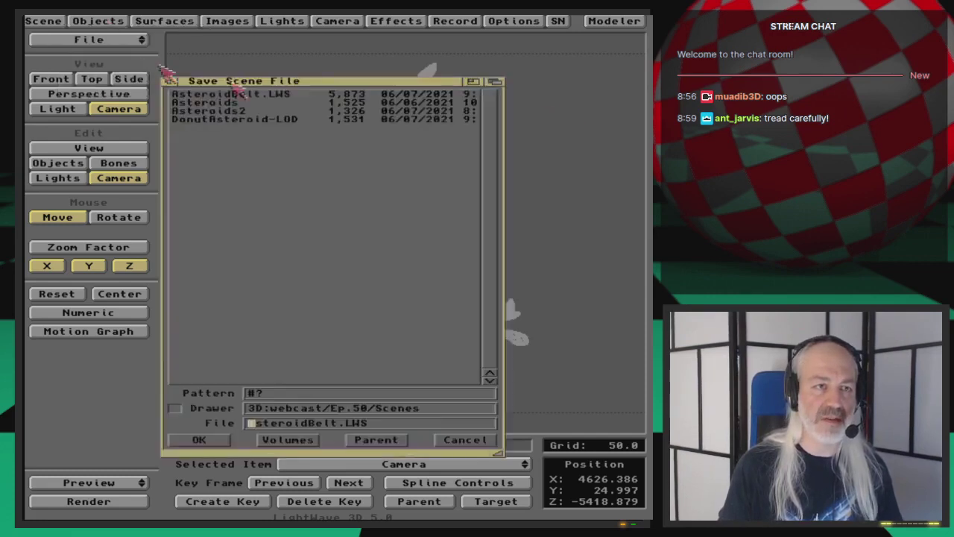
pyautogui.click(200, 441)
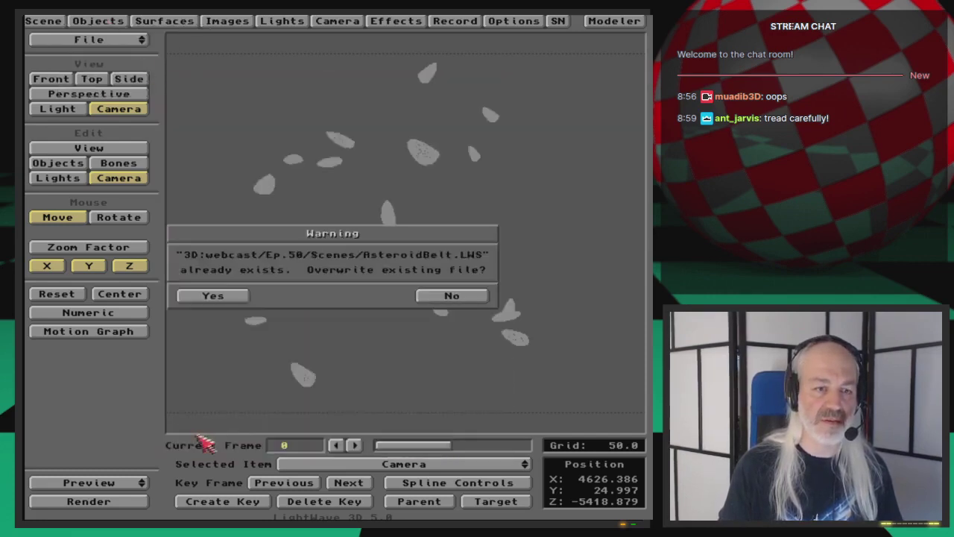
pyautogui.click(223, 297)
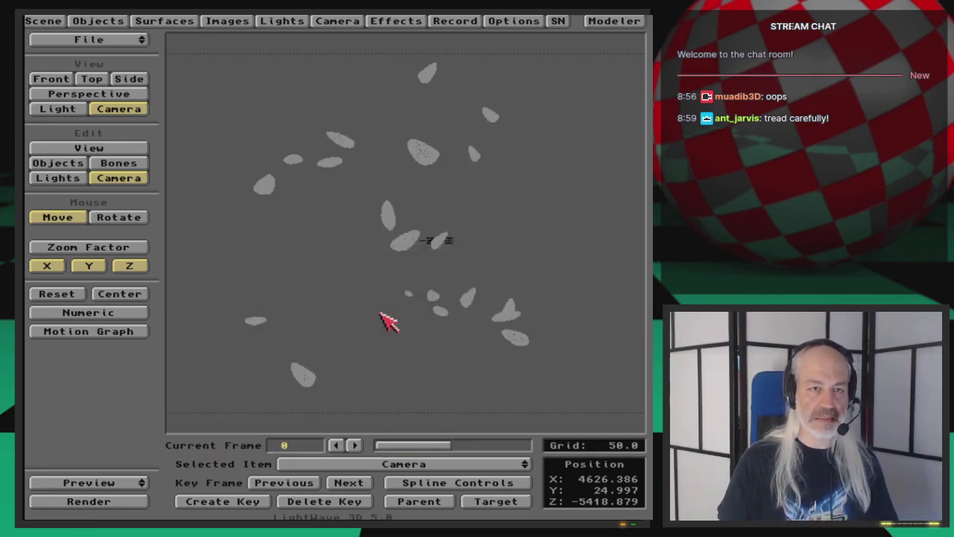
# Check the object settings of Asteroid.LWO (1) and close them without changing anything.
pyautogui.click(97, 20)
pyautogui.moveTo(459, 171); pyautogui.dragTo(530, 171)
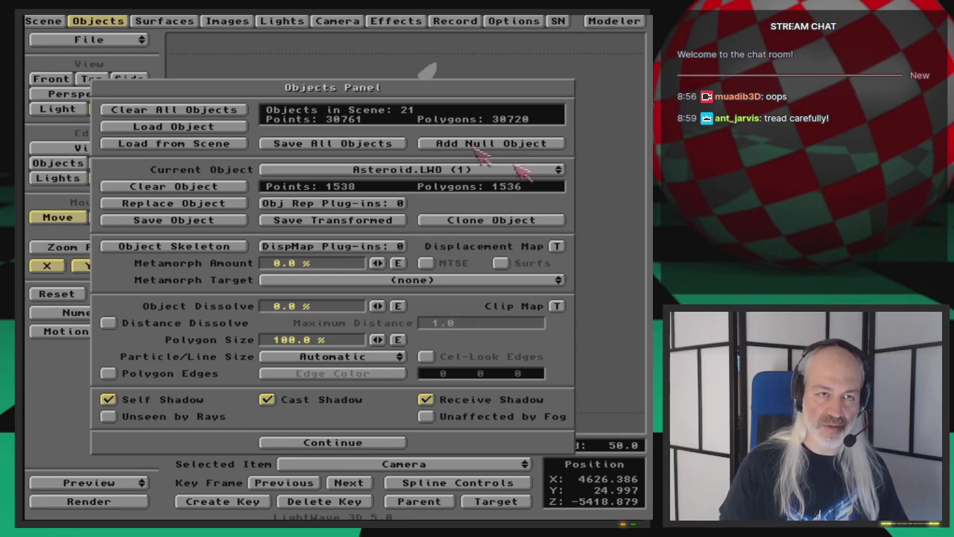
pyautogui.click(98, 21)
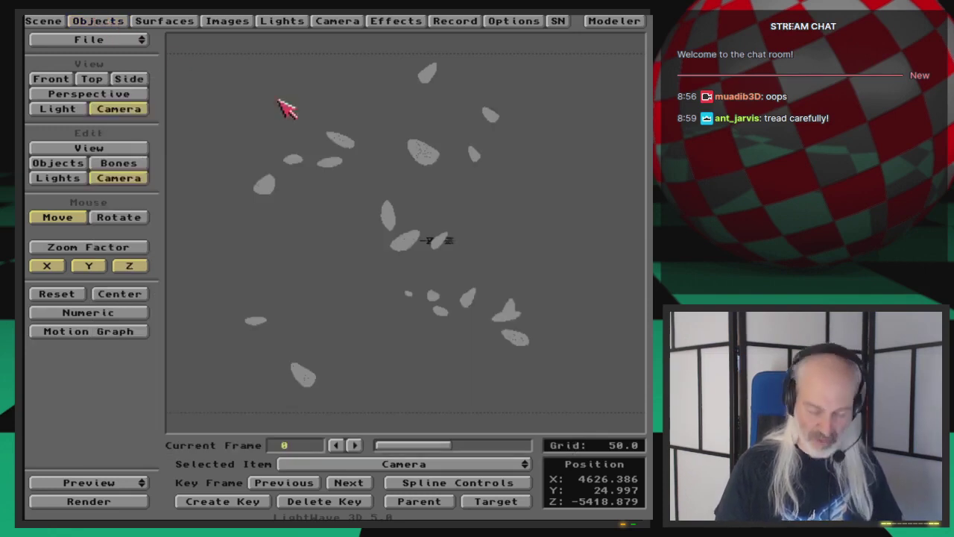
# Switch to Directory Opus and create a new text file named AsteroidBelt-LOD.txt in 3d:Webcast/Ep.50/.
pyautogui.press('super+m')
pyautogui.click(457, 294)
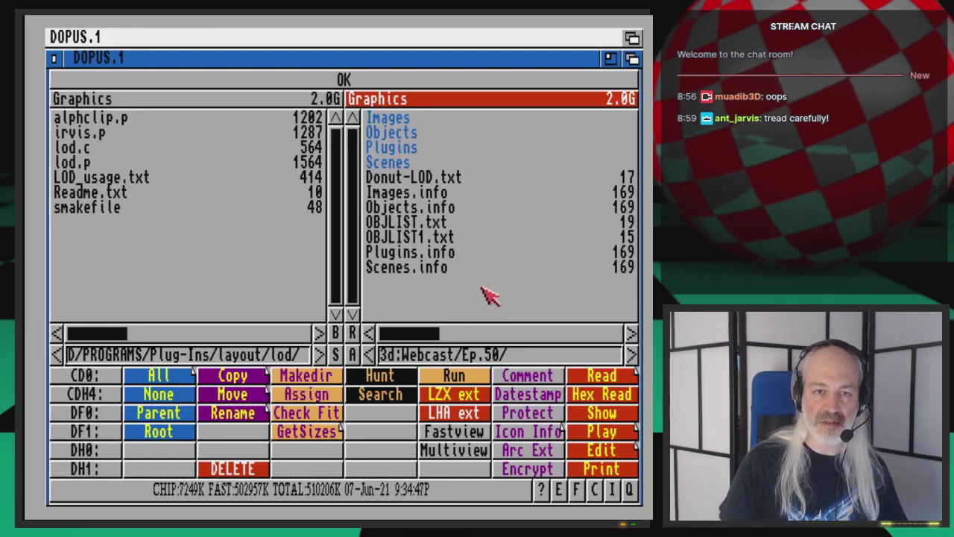
pyautogui.rightClick(603, 447)
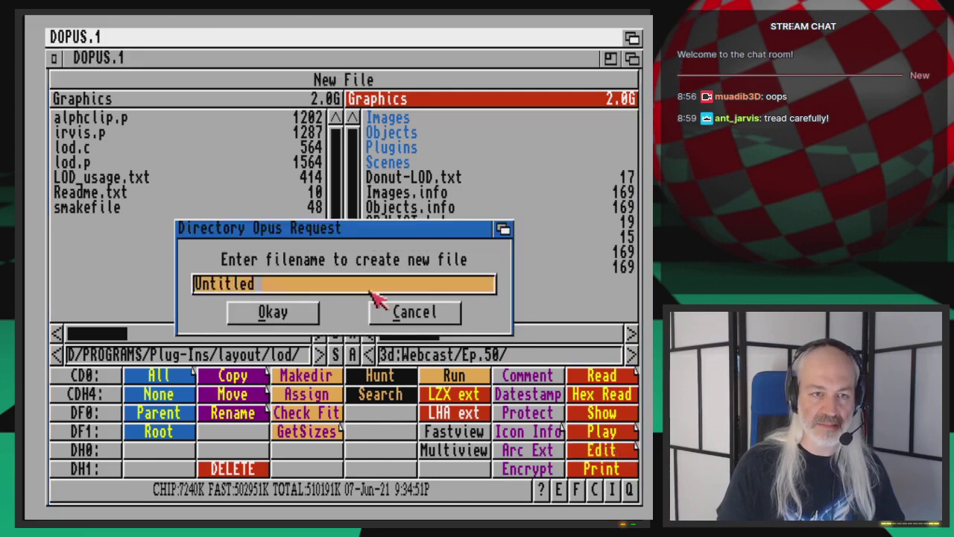
pyautogui.press('BackSpace')
pyautogui.press('BackSpace')
pyautogui.press('BackSpace')
pyautogui.press('BackSpace')
pyautogui.press('BackSpace')
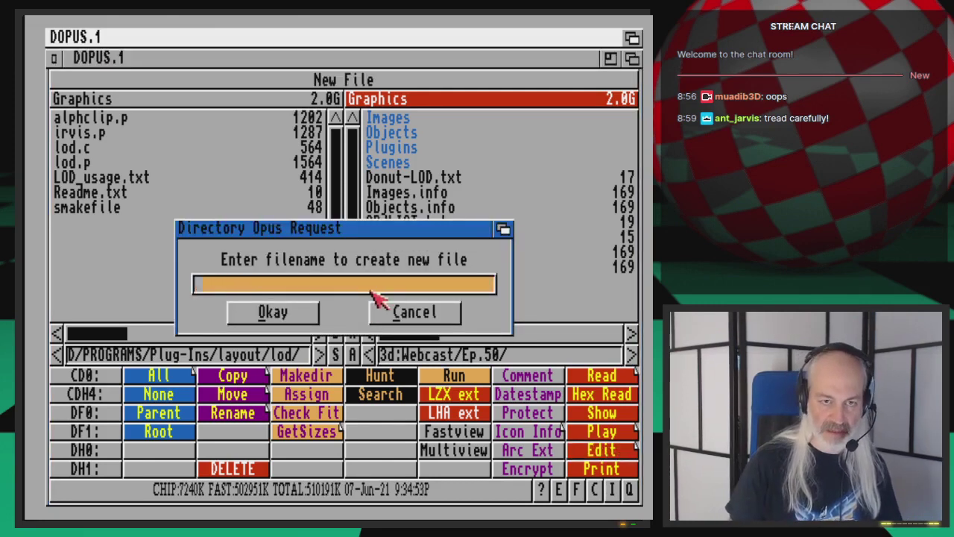
pyautogui.write('Ad')
pyautogui.press('BackSpace')
pyautogui.write('ster')
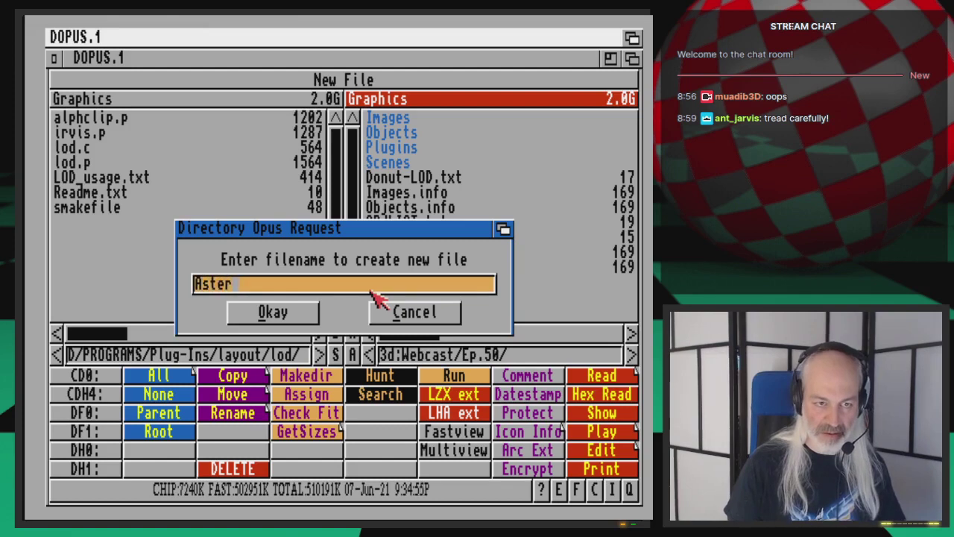
pyautogui.write('oidBelt')
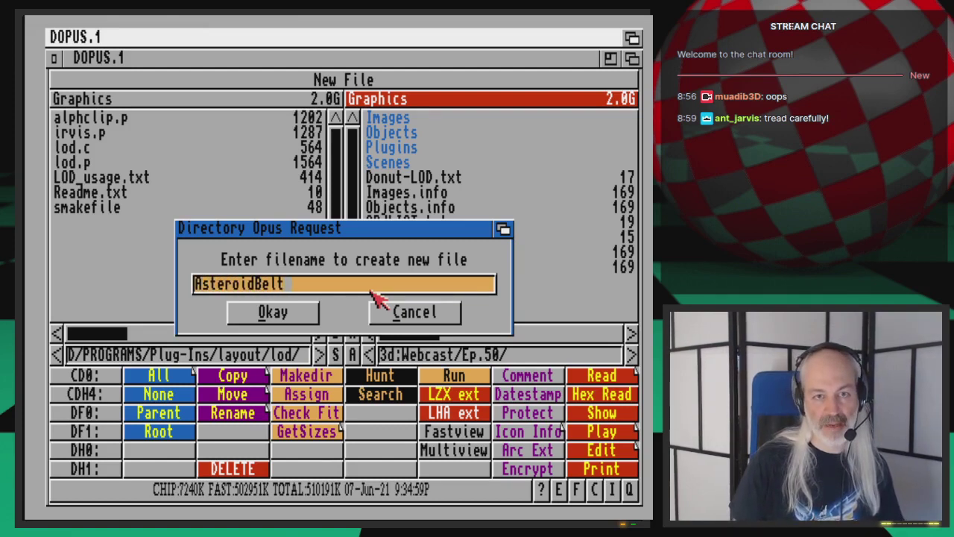
pyautogui.write('-LOD')
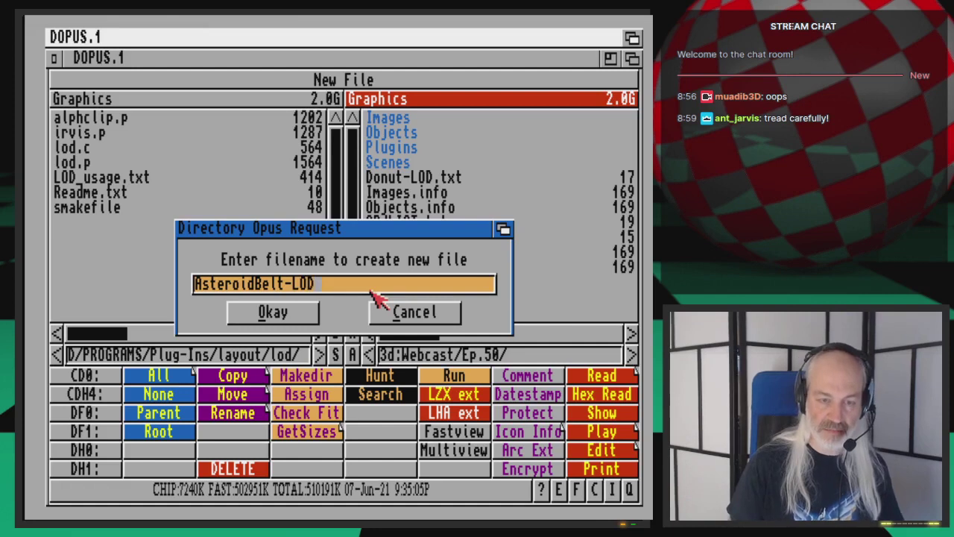
pyautogui.write('.txt')
pyautogui.press('Return')
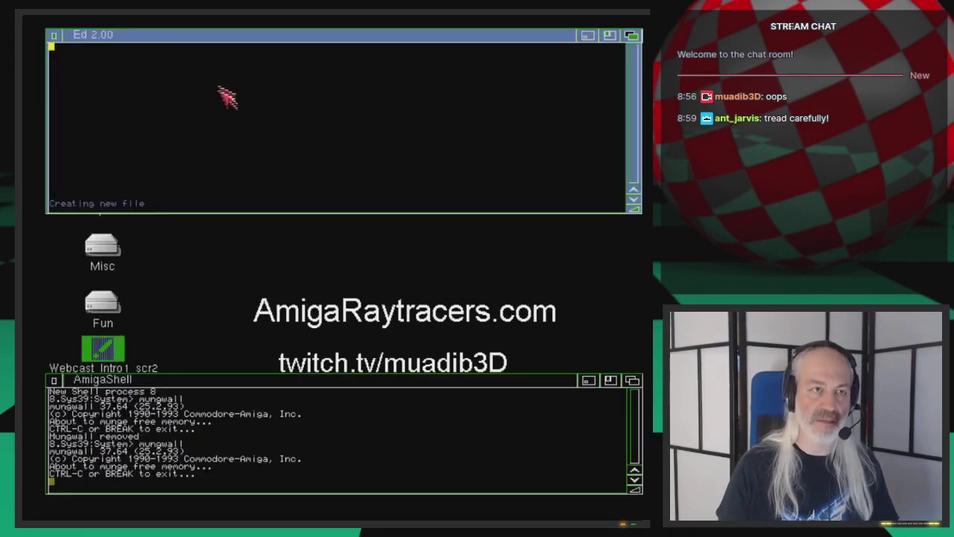
pyautogui.click(223, 73)
pyautogui.press('Left')
pyautogui.click(53, 46)
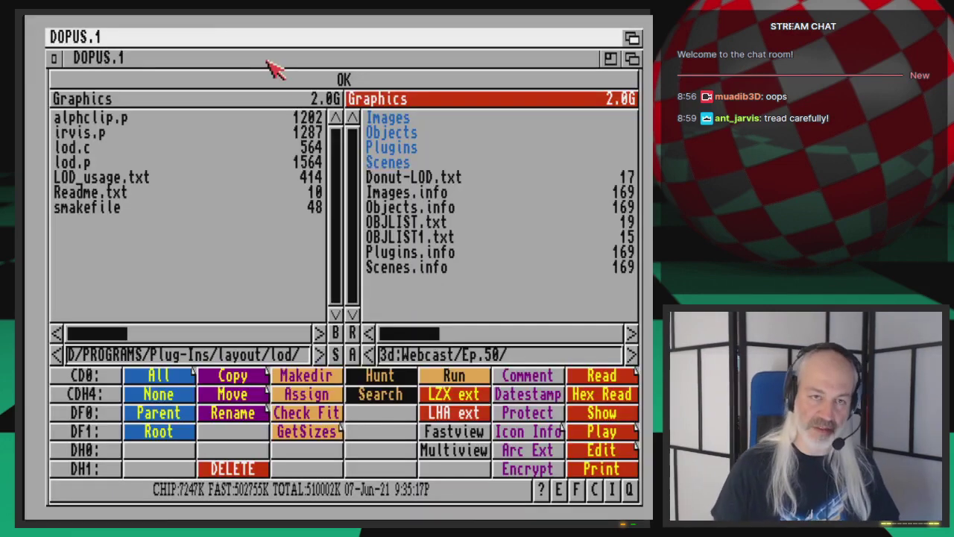
# Switch to Directory Opus, open the Objects folder and compare the file sizes of Asteroid.LWO and Asteroid1-st4.
pyautogui.press('super+m')
pyautogui.click(489, 321)
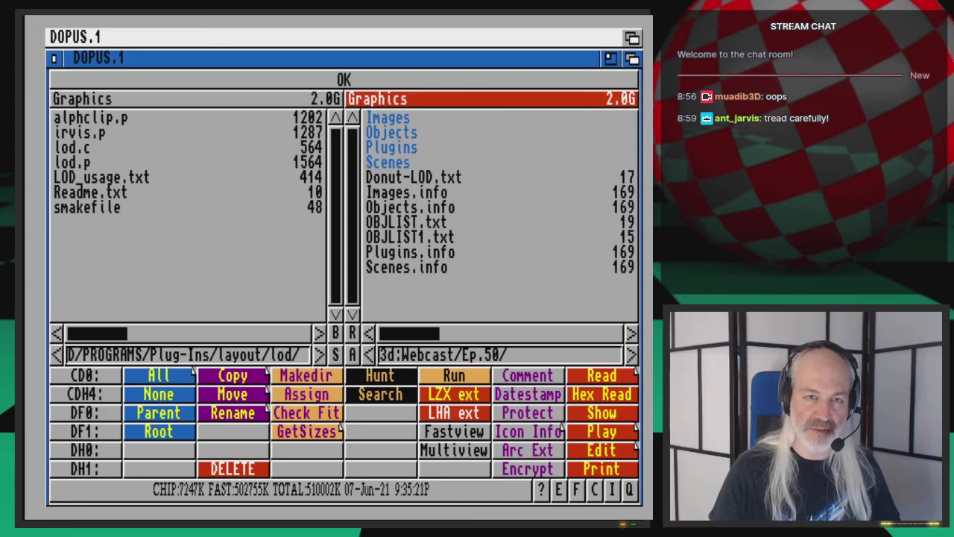
pyautogui.doubleClick(426, 135)
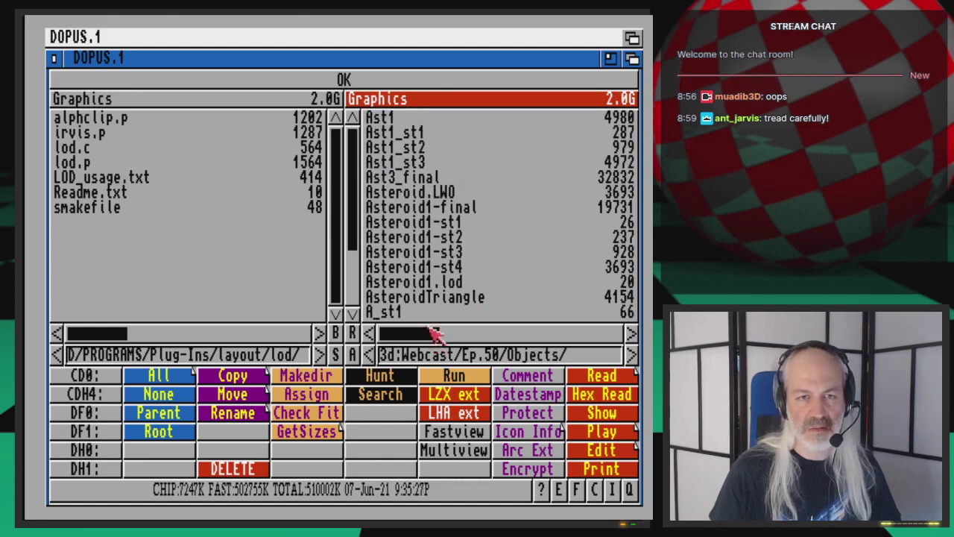
pyautogui.click(460, 195)
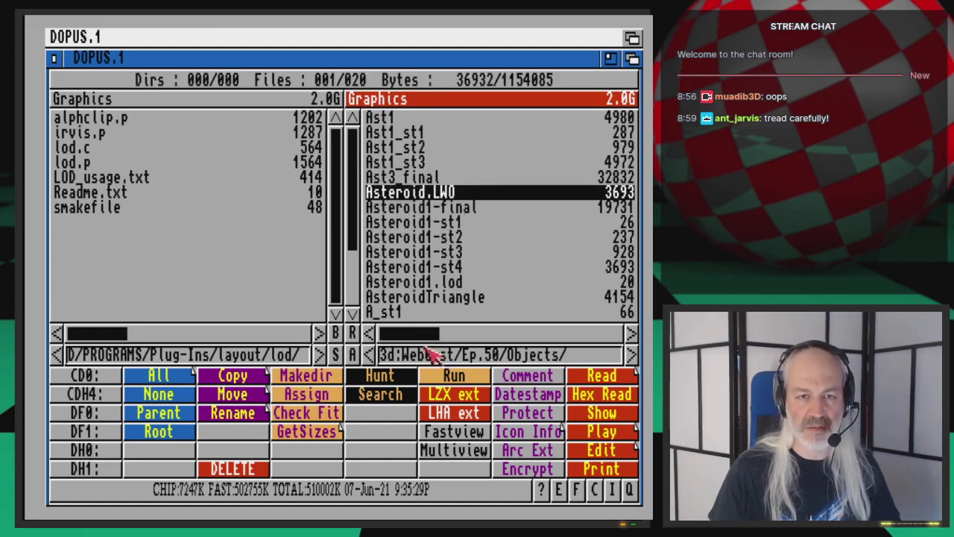
pyautogui.moveTo(421, 334); pyautogui.dragTo(428, 334)
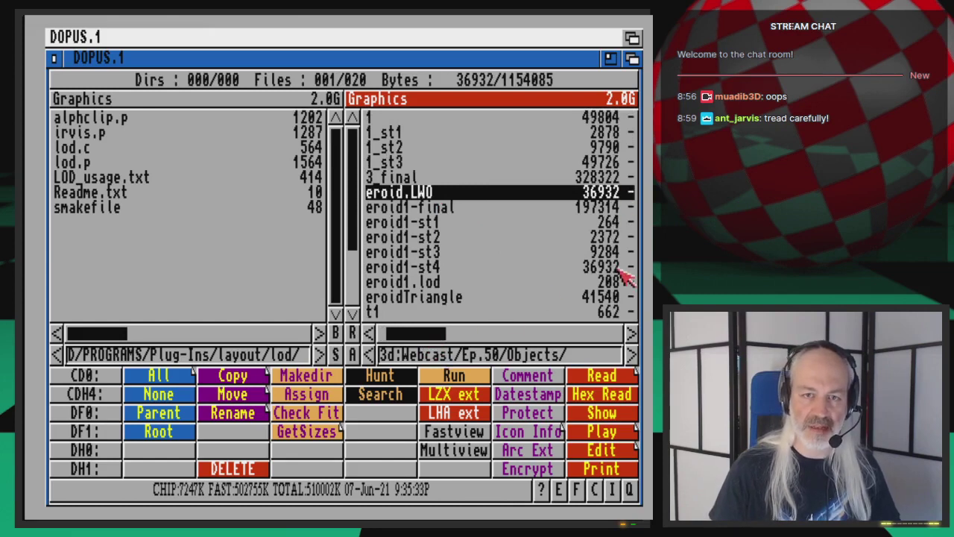
pyautogui.moveTo(418, 335); pyautogui.dragTo(396, 335)
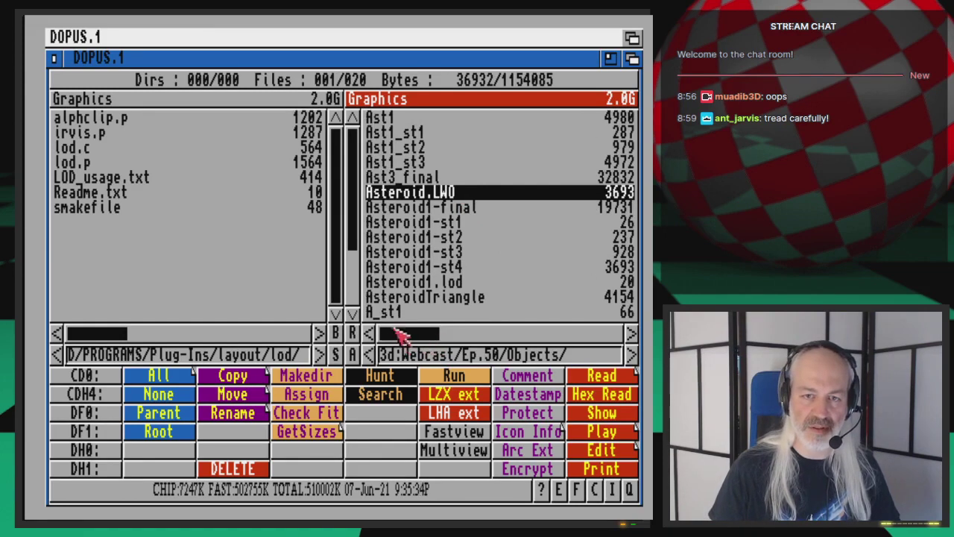
pyautogui.click(430, 269)
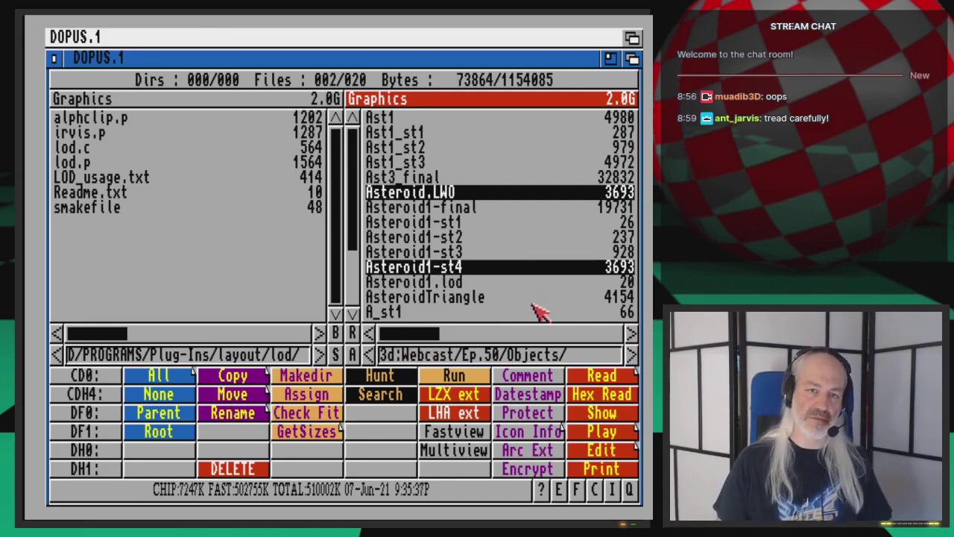
# Switch back to Ed, write 4 on the first line and 3d:webcast/ep.50/ on the second, and save and close the file.
pyautogui.press('super+m')
pyautogui.click(214, 92)
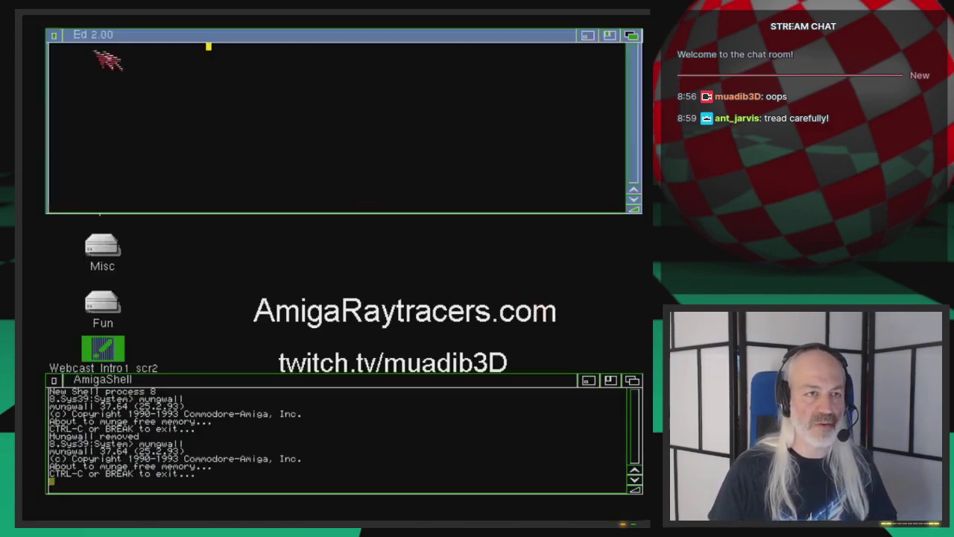
pyautogui.click(52, 46)
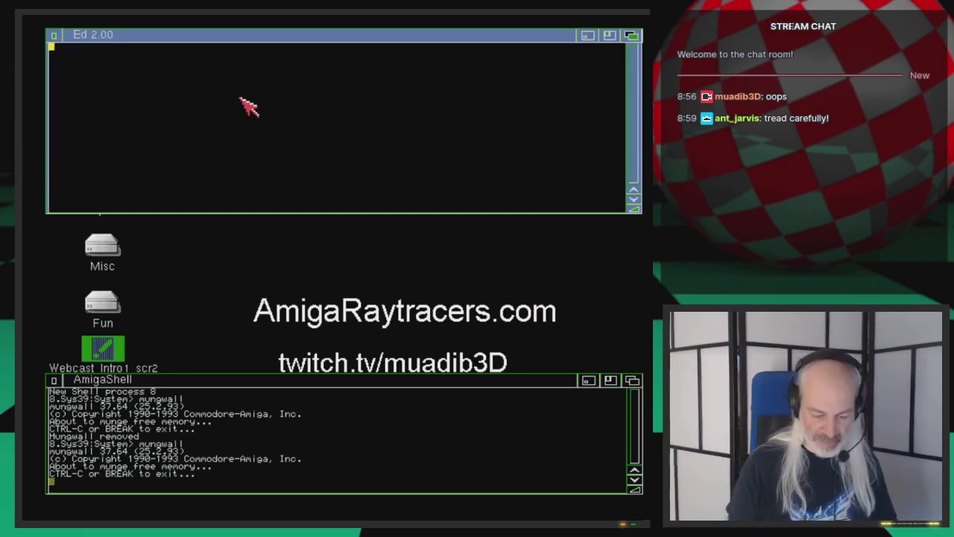
pyautogui.write('4 ')
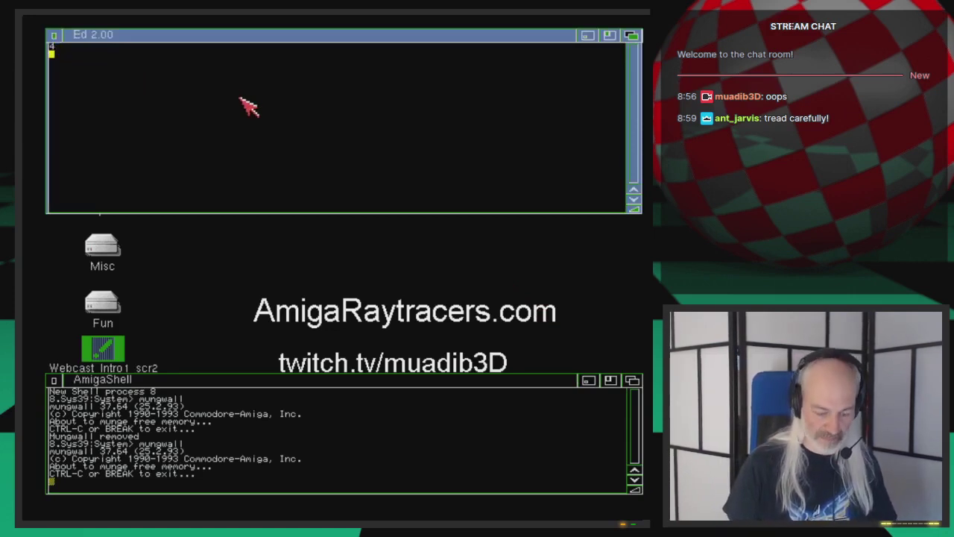
pyautogui.write('3d:')
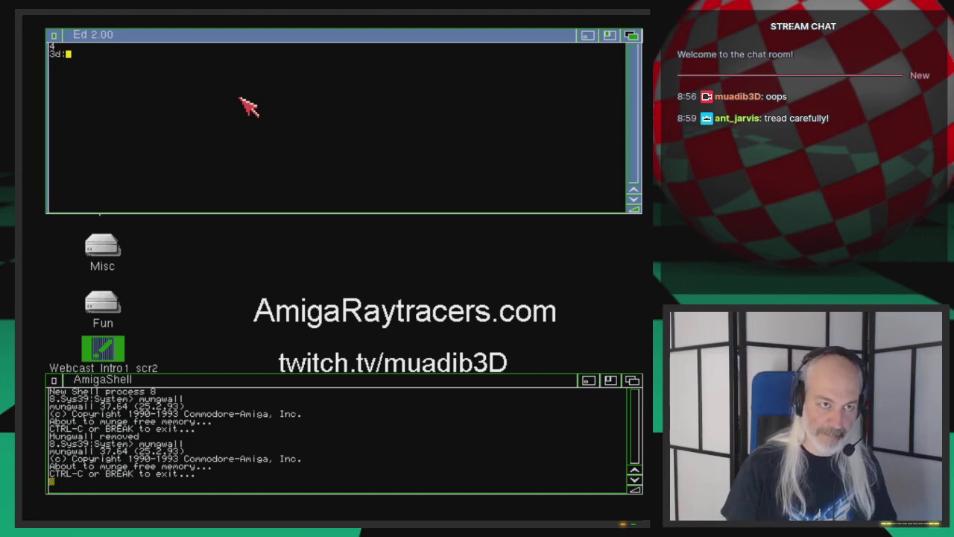
pyautogui.write('web')
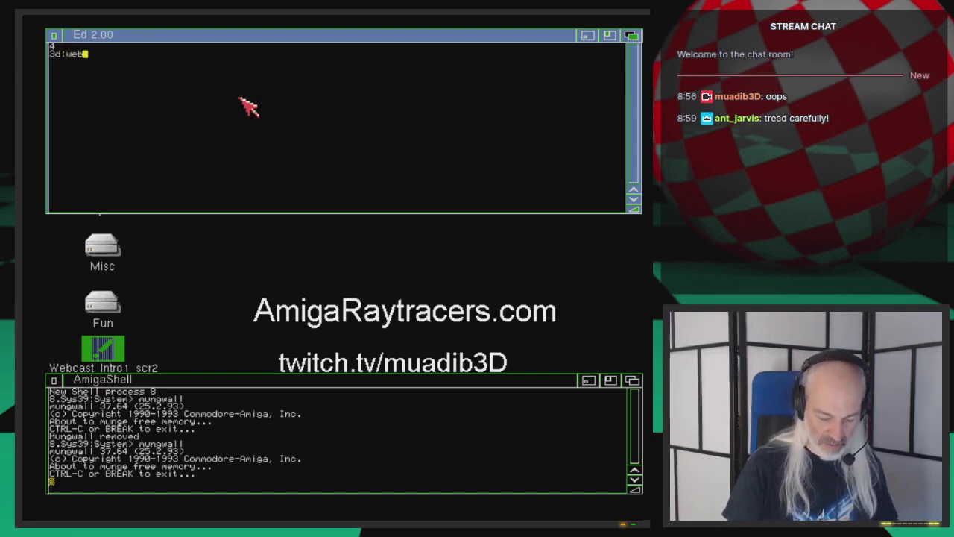
pyautogui.write('cast/')
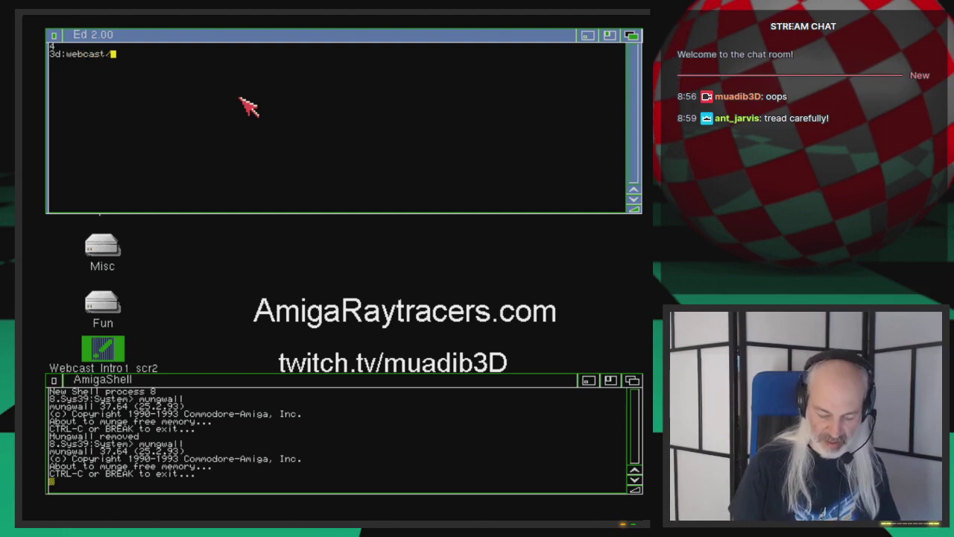
pyautogui.write('ep.50/')
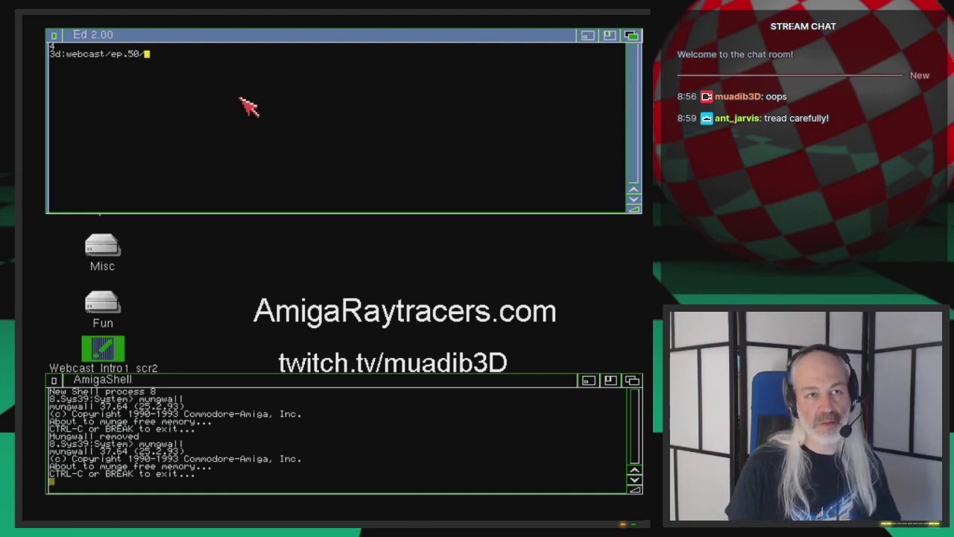
pyautogui.moveTo(249, 87); pyautogui.dragTo(85, 114, button='right')
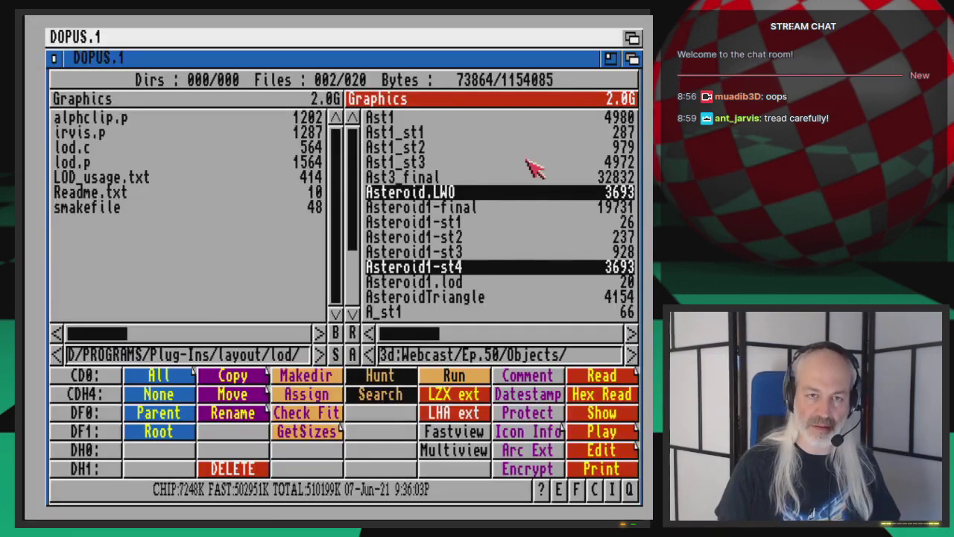
# Return to the Ep.50 folder in Directory Opus and open AsteroidBelt-LOD.txt for editing in EditPad.
pyautogui.click(494, 296)
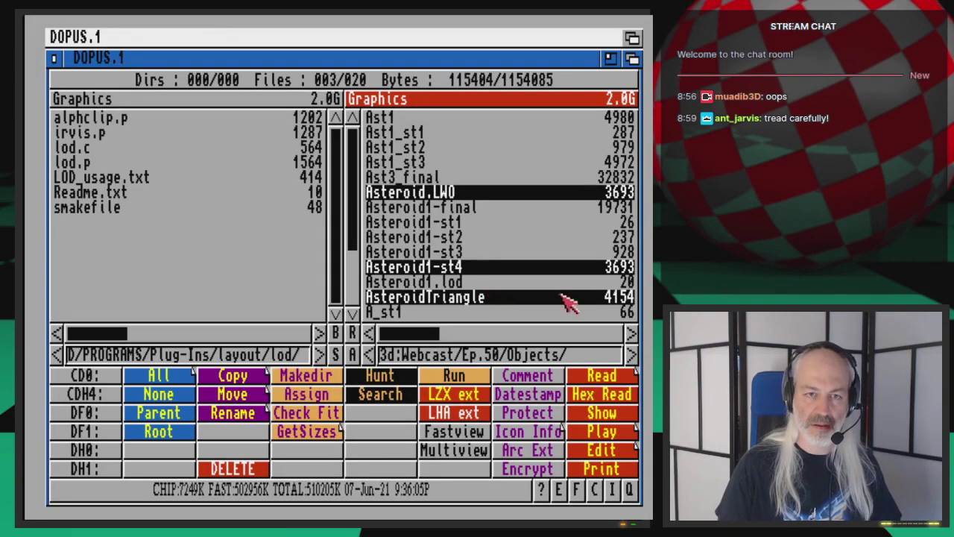
pyautogui.rightClick(511, 301)
pyautogui.click(474, 179)
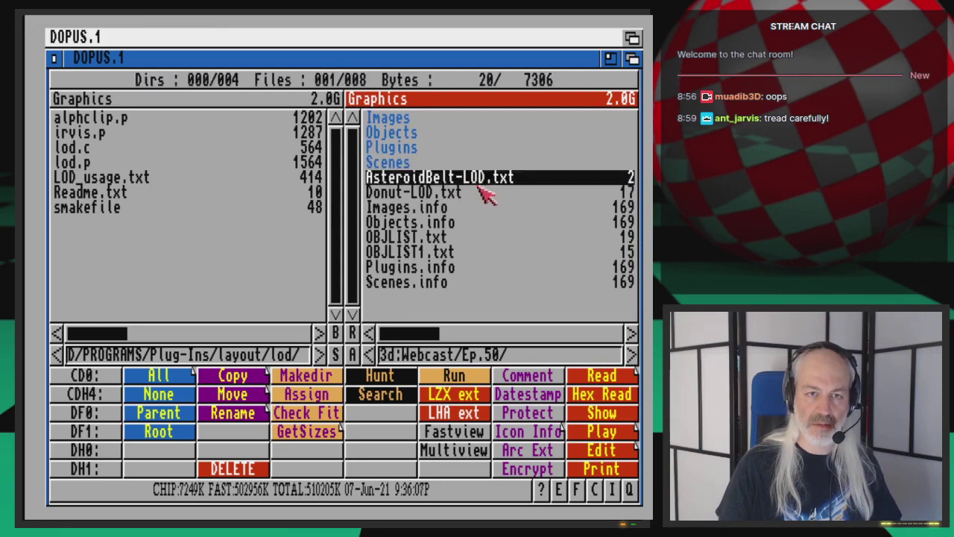
pyautogui.click(601, 450)
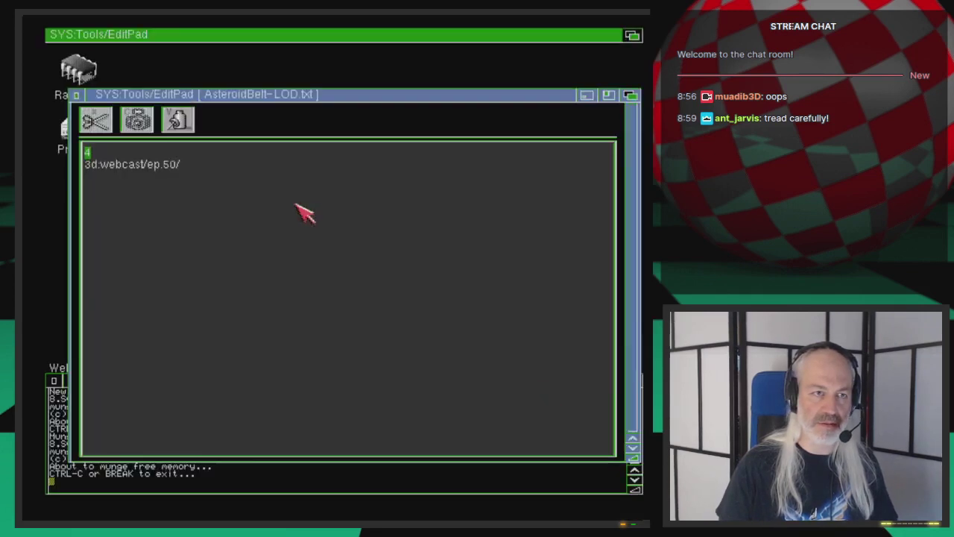
# Complete the path line as 3d:webcast/ep.50/Objects/Asteroid.LWO and add a line containing 0 below it.
pyautogui.press('Down')
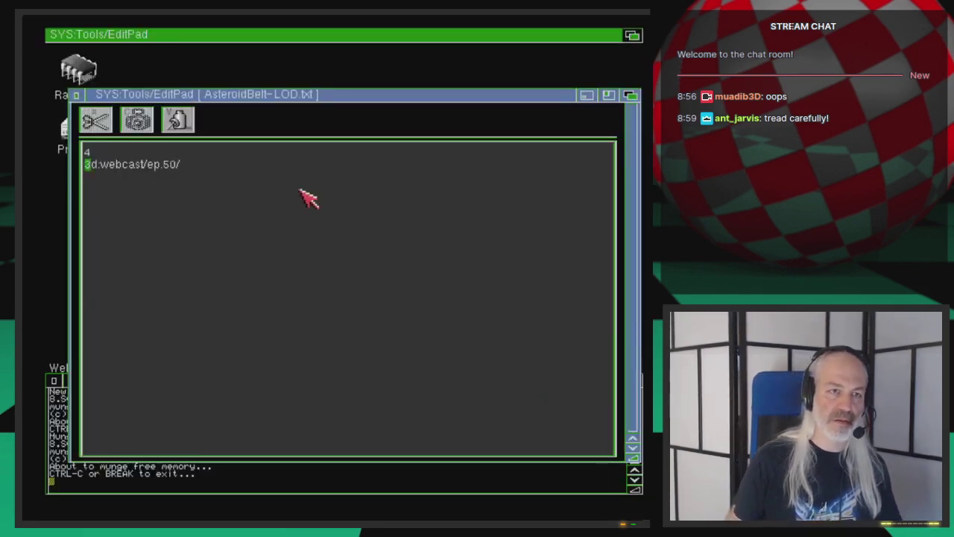
pyautogui.press('Right')
pyautogui.press('Right')
pyautogui.press('Right')
pyautogui.press('Right')
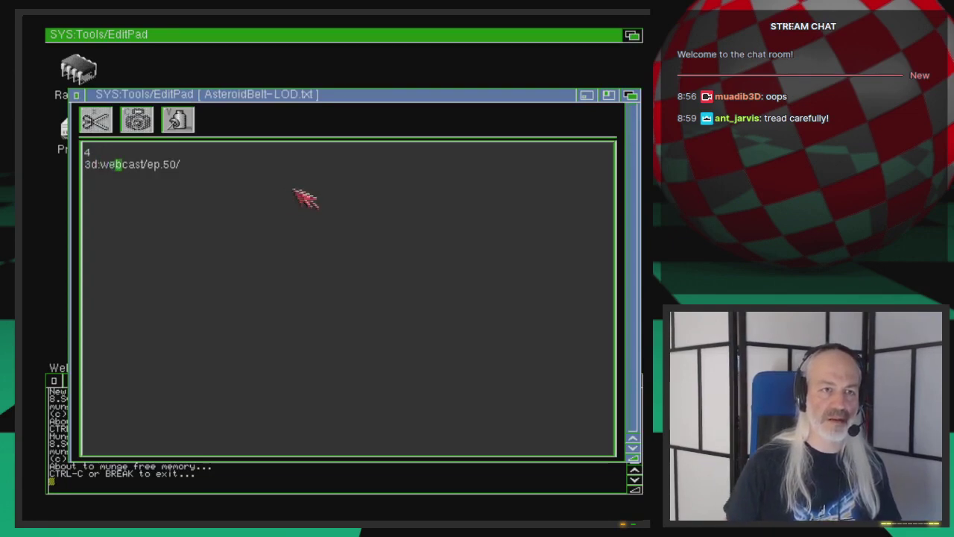
pyautogui.hotkey('shift', 'Right')
pyautogui.write('Objects')
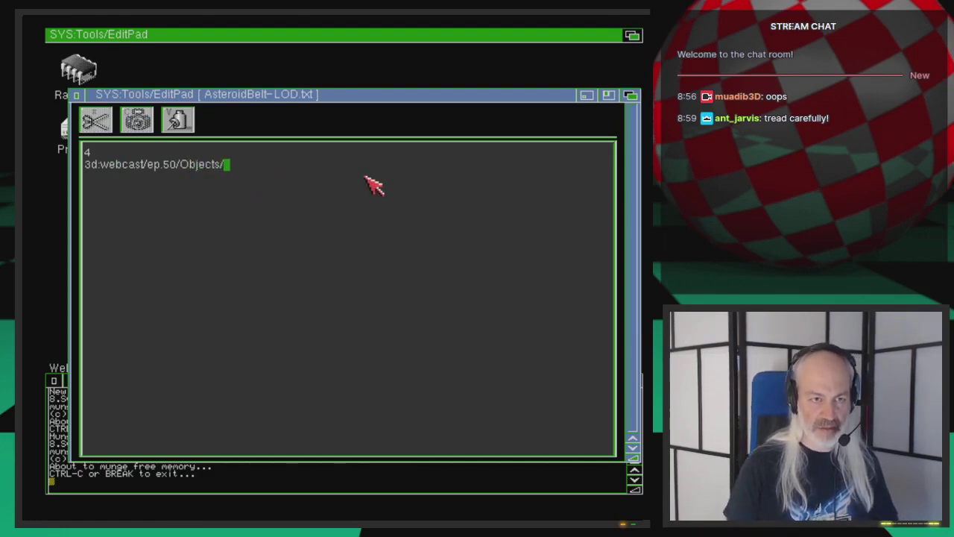
pyautogui.write('/Aster')
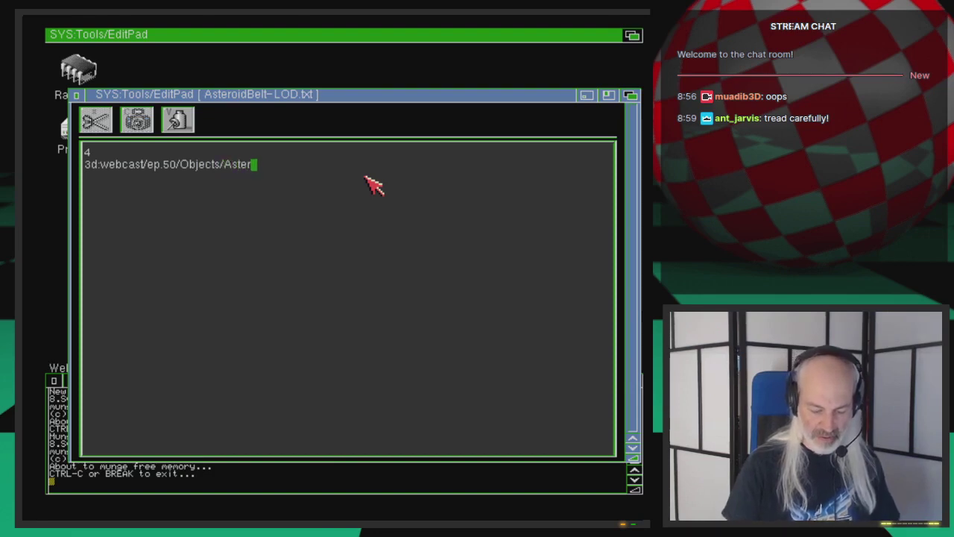
pyautogui.write('oid.LWO')
pyautogui.press('Return')
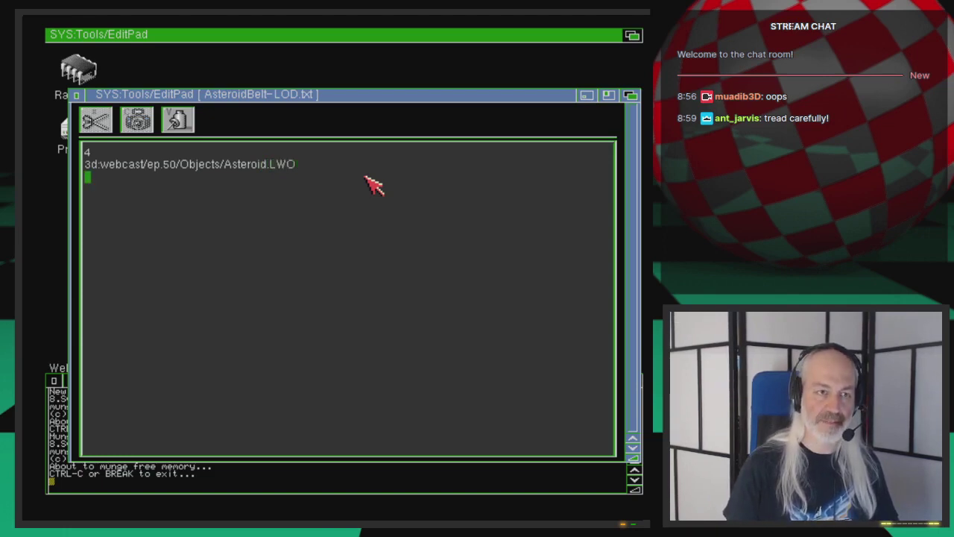
pyautogui.write('0')
pyautogui.press('Return')
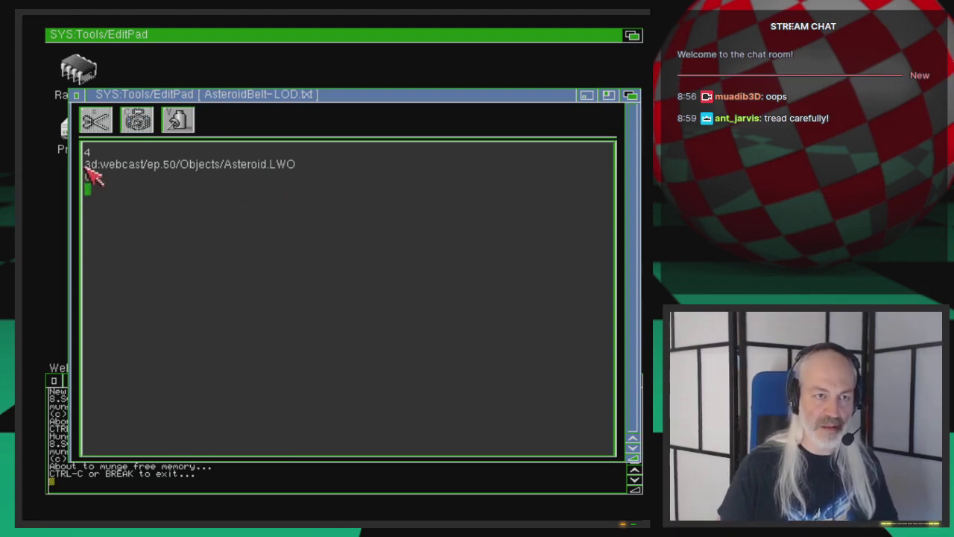
# Copy the Asteroid.LWO path onto a new line below the 0 and remove its .LWO extension.
pyautogui.moveTo(86, 165); pyautogui.dragTo(301, 166)
pyautogui.press('super+c')
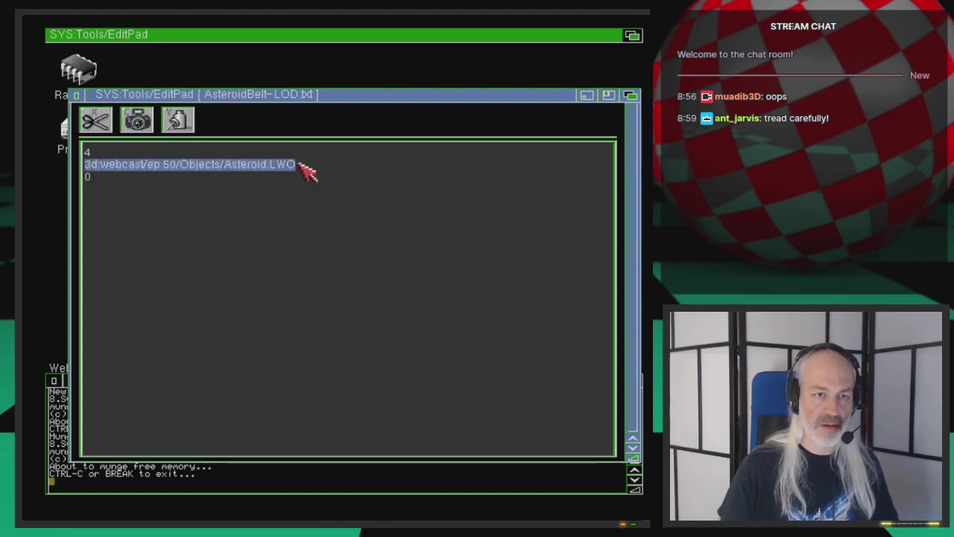
pyautogui.click(137, 120)
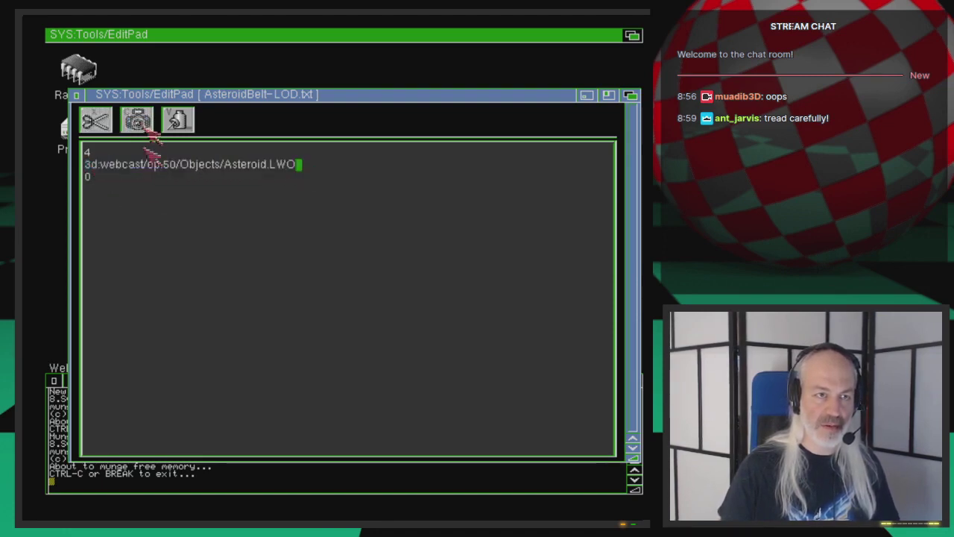
pyautogui.click(141, 188)
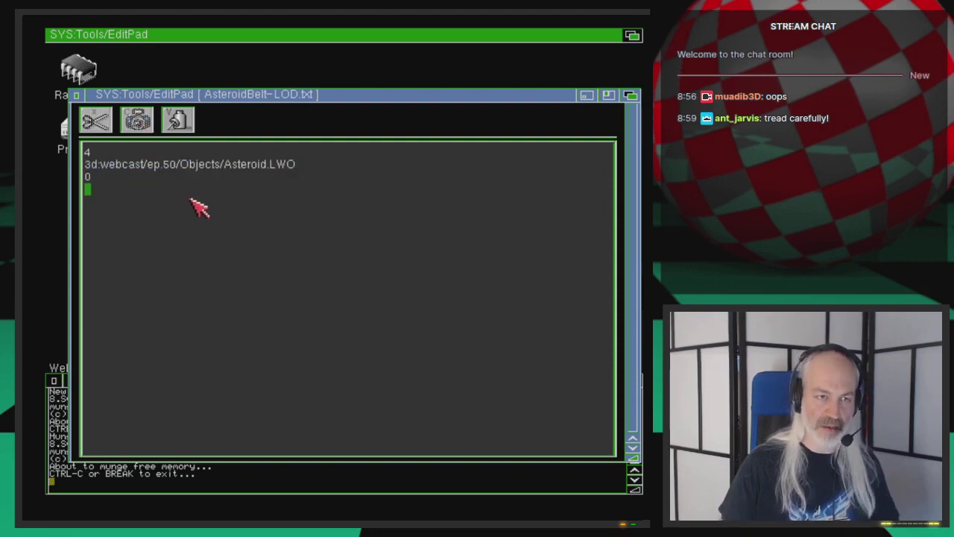
pyautogui.press('super+v')
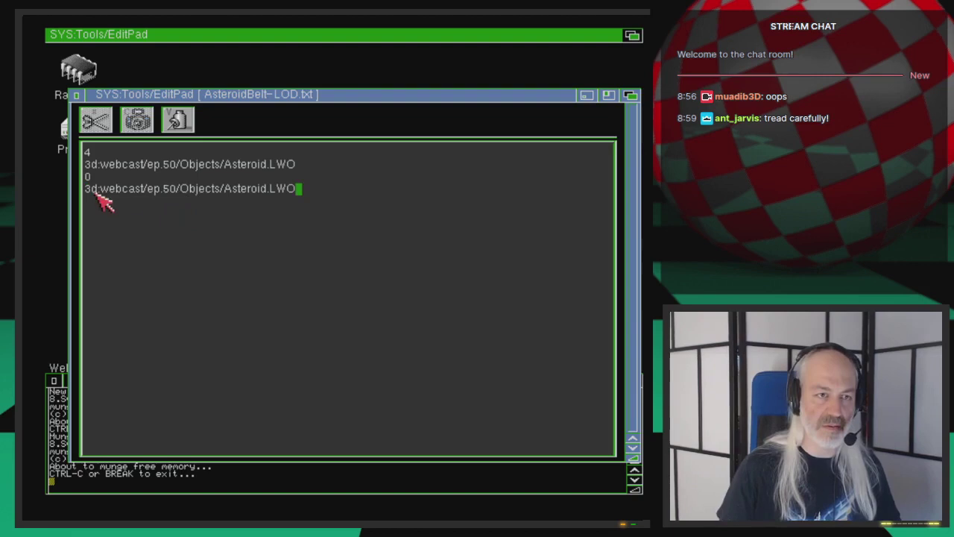
pyautogui.press('BackSpace')
pyautogui.press('BackSpace')
pyautogui.press('BackSpace')
pyautogui.press('BackSpace')
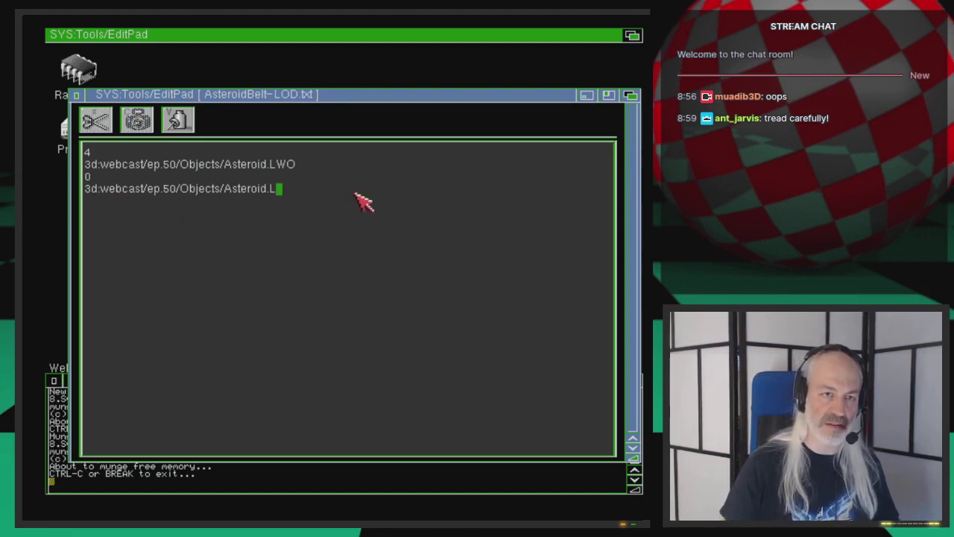
# Switch to Directory Opus, open the Objects folder, clear the existing file selection and select Asteroid1-st3.
pyautogui.press('super+m')
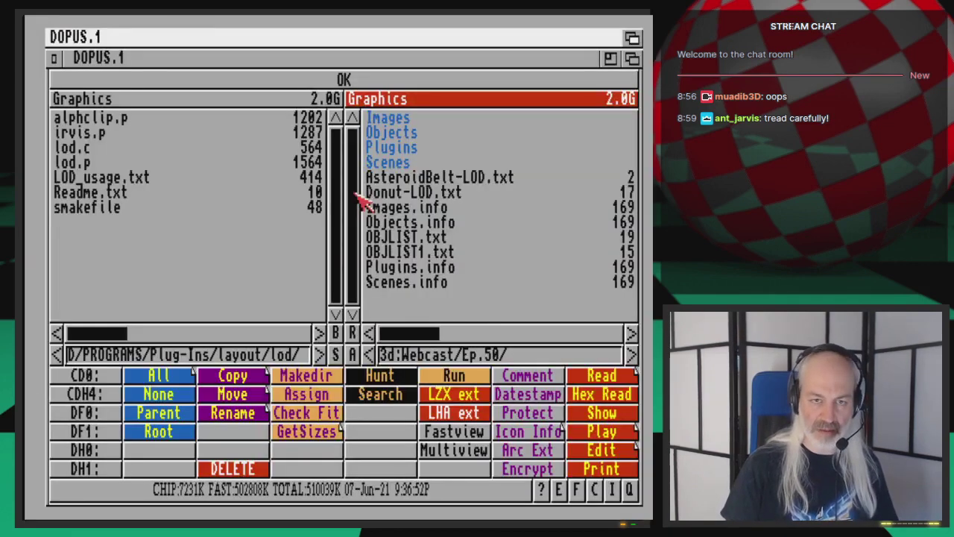
pyautogui.doubleClick(447, 134)
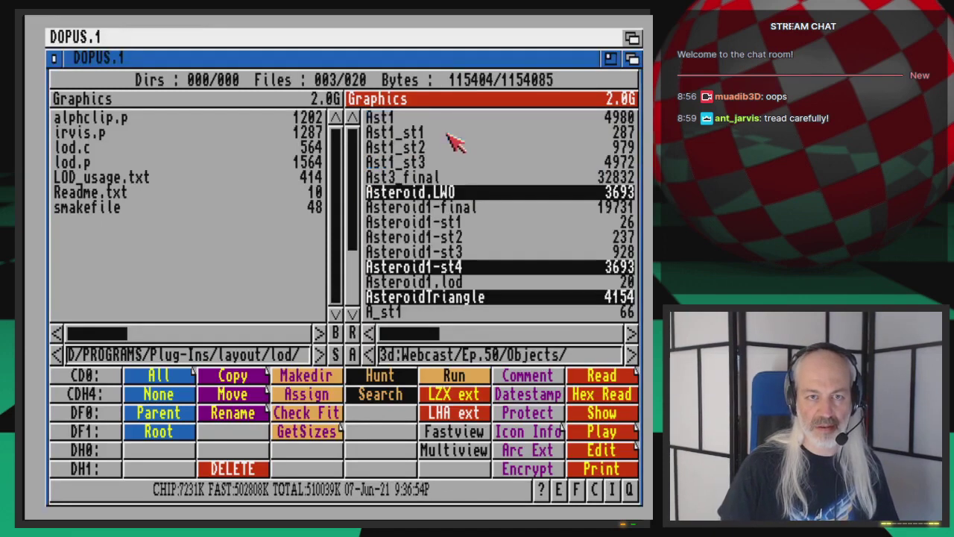
pyautogui.click(530, 270)
pyautogui.click(537, 300)
pyautogui.click(523, 193)
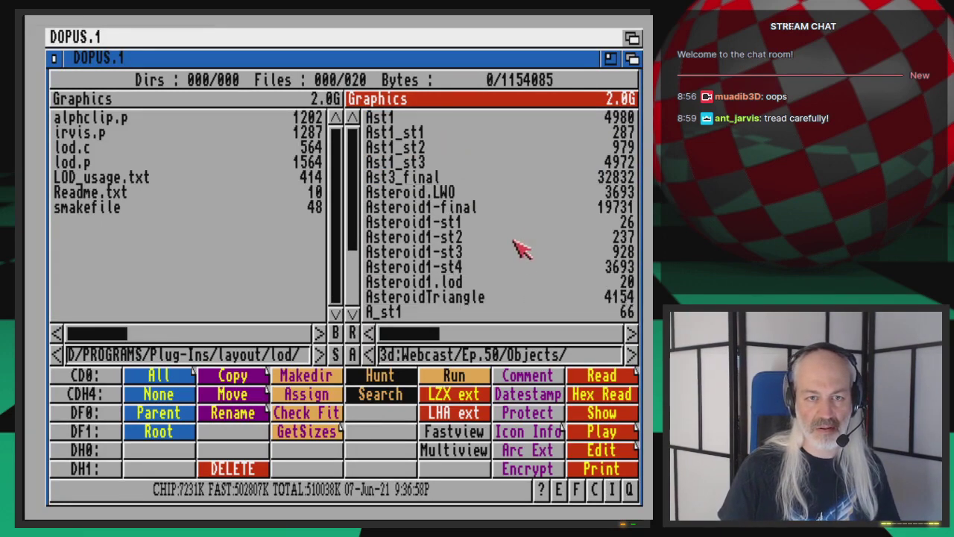
pyautogui.click(516, 255)
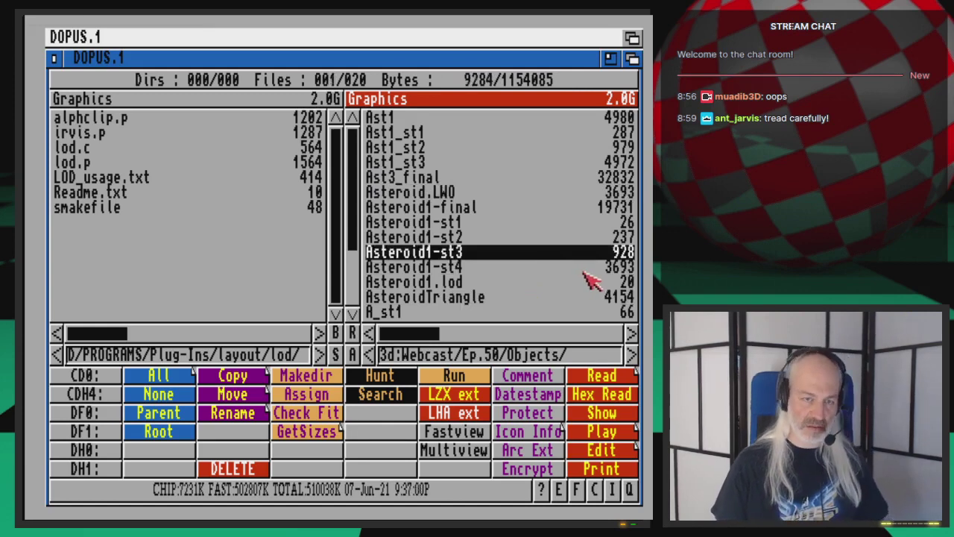
# Switch back to EditPad and complete the second path as 3d:webcast/ep.50/Objects/Asteroid1-st3, checking the name against the Objects folder.
pyautogui.press('super+m')
pyautogui.click(292, 194)
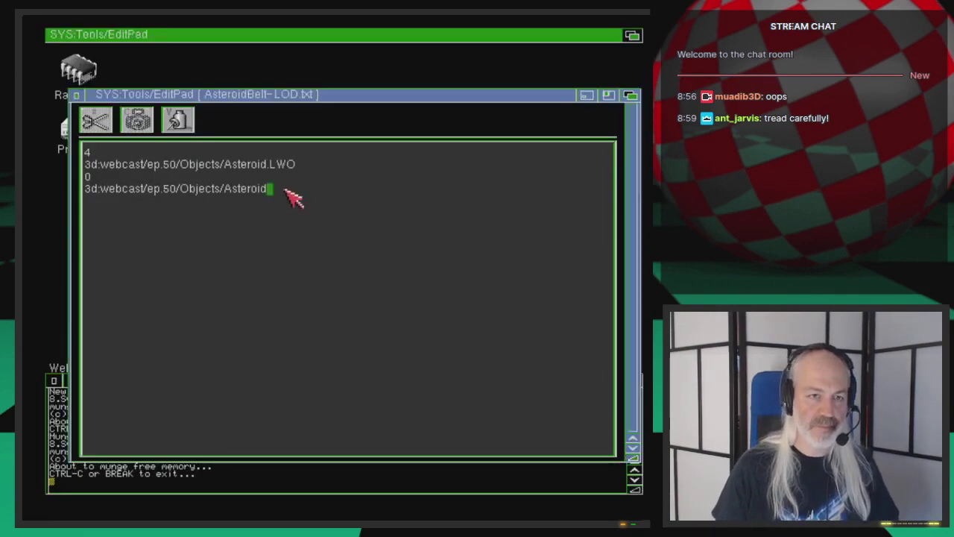
pyautogui.write('1-st3')
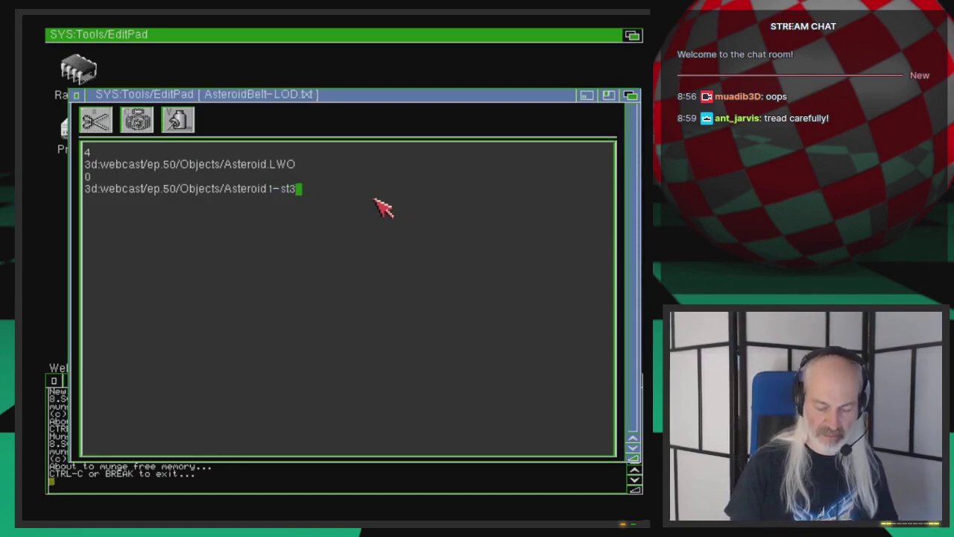
pyautogui.press('super+m')
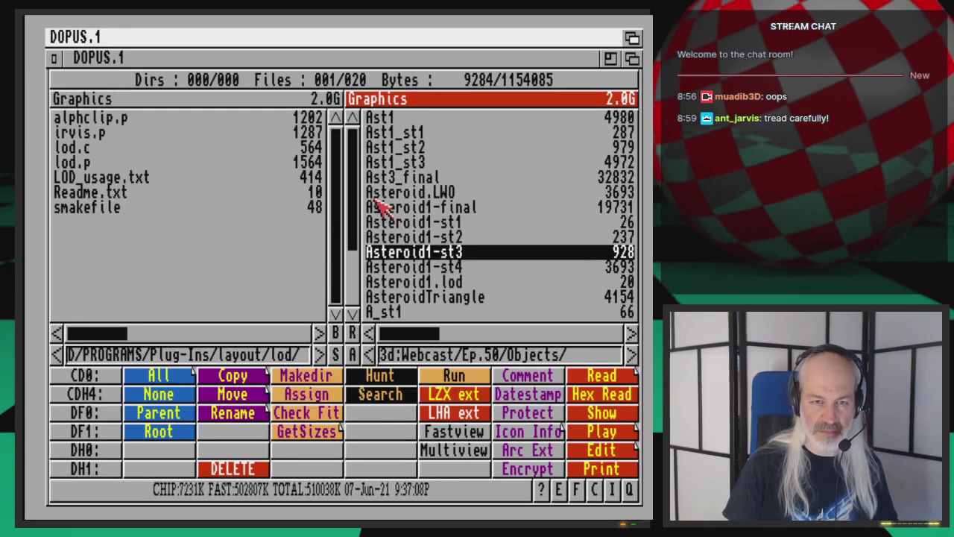
pyautogui.press('super+m')
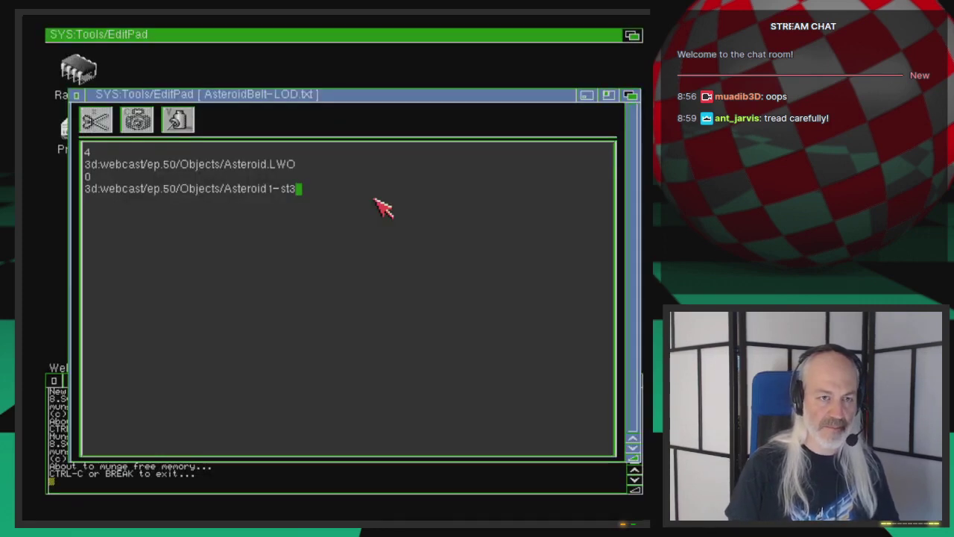
# Copy the Asteroid1-st3 path for reuse and add a line containing 100 below it.
pyautogui.click(87, 190)
pyautogui.moveTo(89, 190); pyautogui.dragTo(295, 191)
pyautogui.press('super+c')
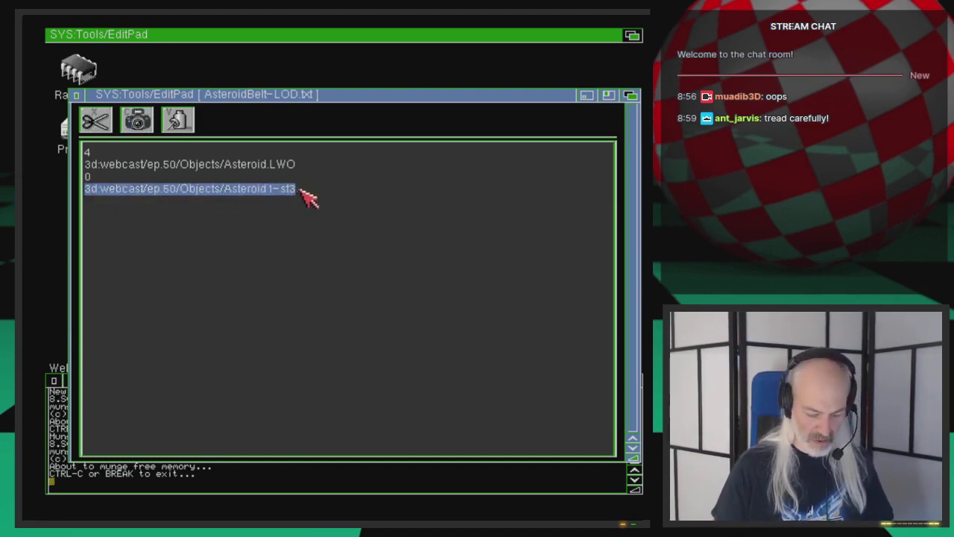
pyautogui.click(139, 121)
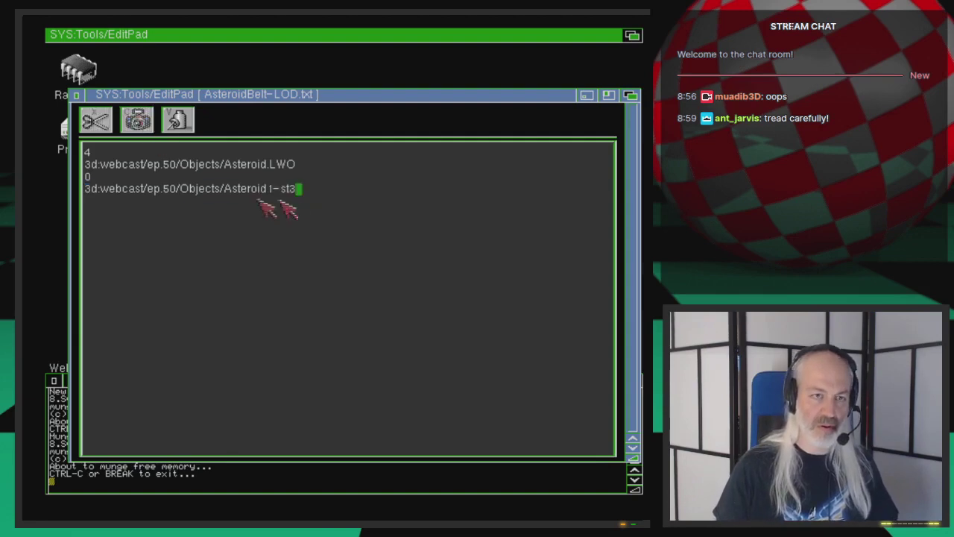
pyautogui.press('Return')
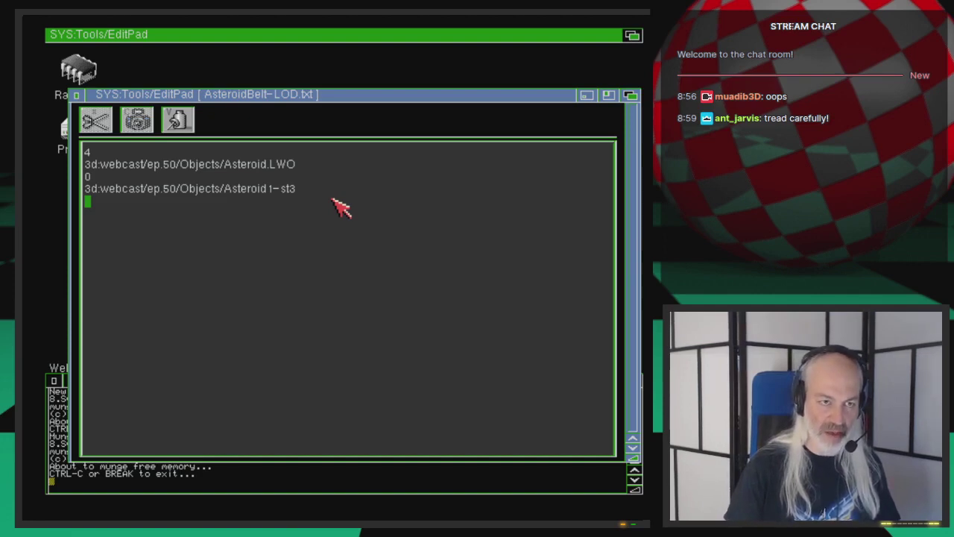
pyautogui.write('10')
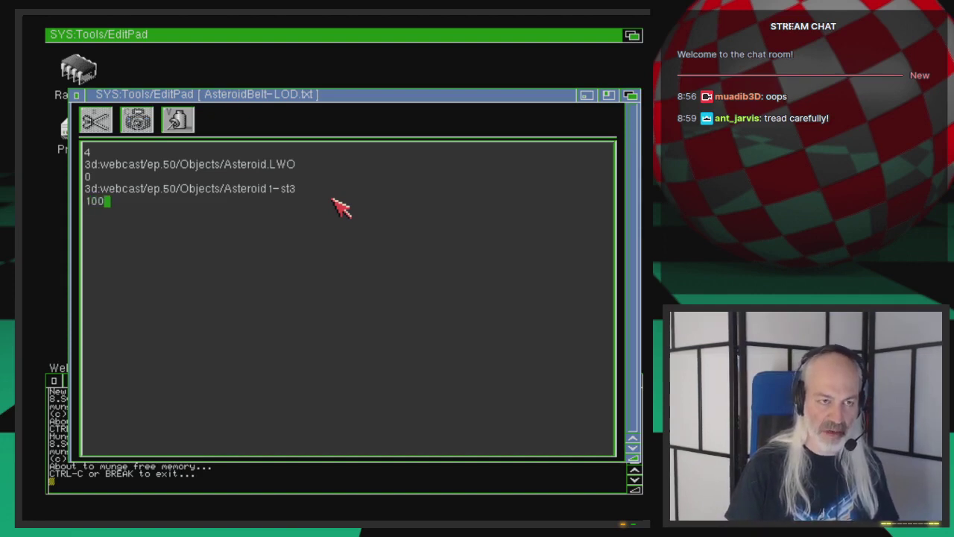
pyautogui.write('0')
pyautogui.press('Return')
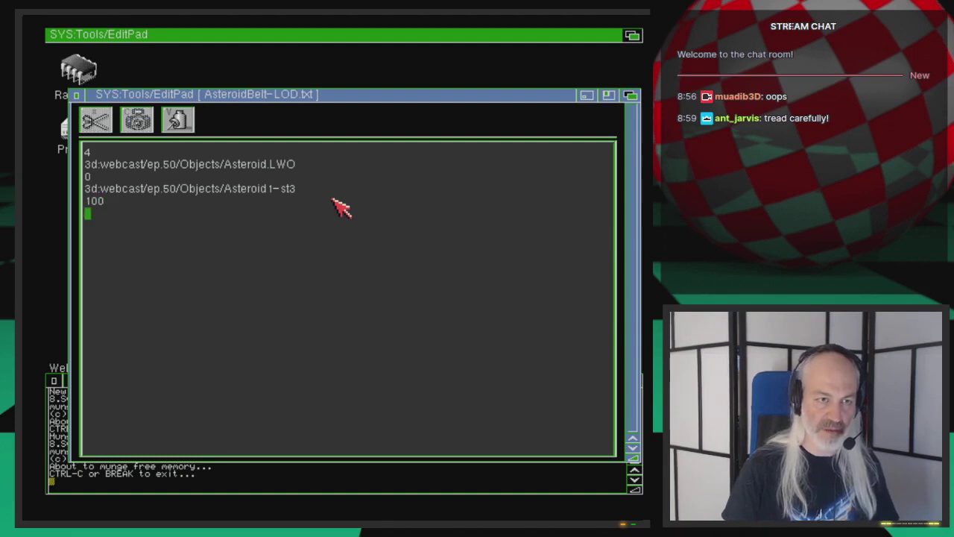
# Paste the copied path below 100, change its ending to Asteroid1-st2, and add a line containing 200.
pyautogui.press('super+v')
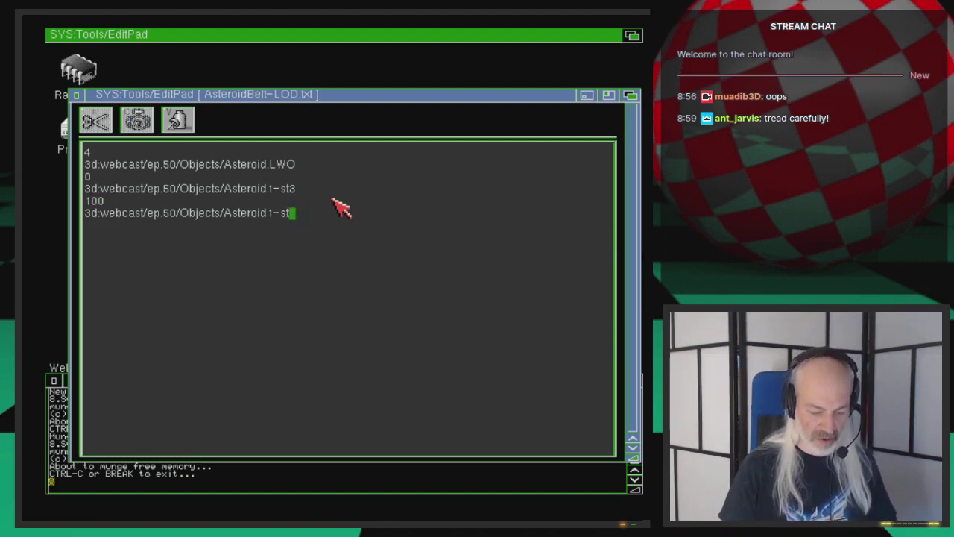
pyautogui.press('Return')
pyautogui.write('200')
pyautogui.press('Return')
# Paste the copied path below 200, change its ending to Asteroid1-st1, and add a line containing 300.
pyautogui.write('3d')
pyautogui.press('BackSpace')
pyautogui.press('BackSpace')
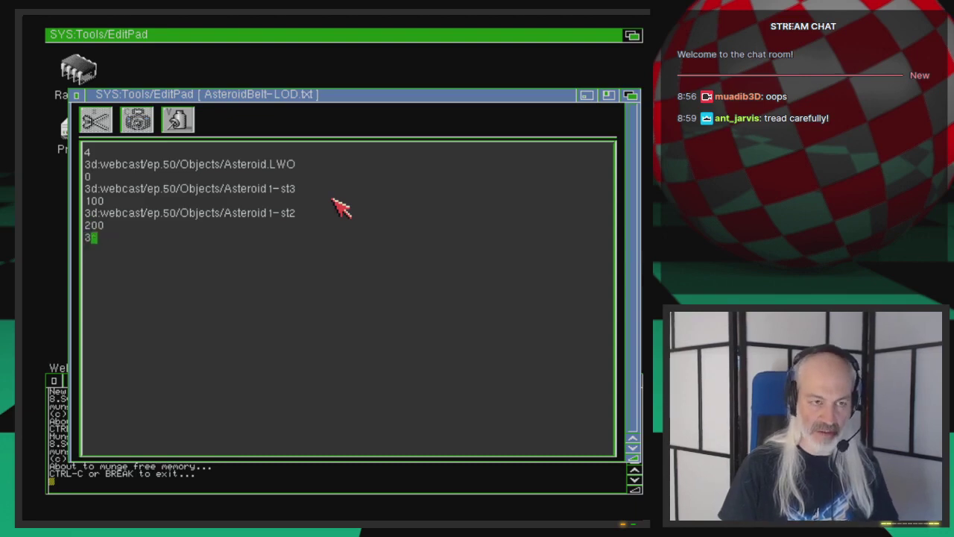
pyautogui.press('super+v')
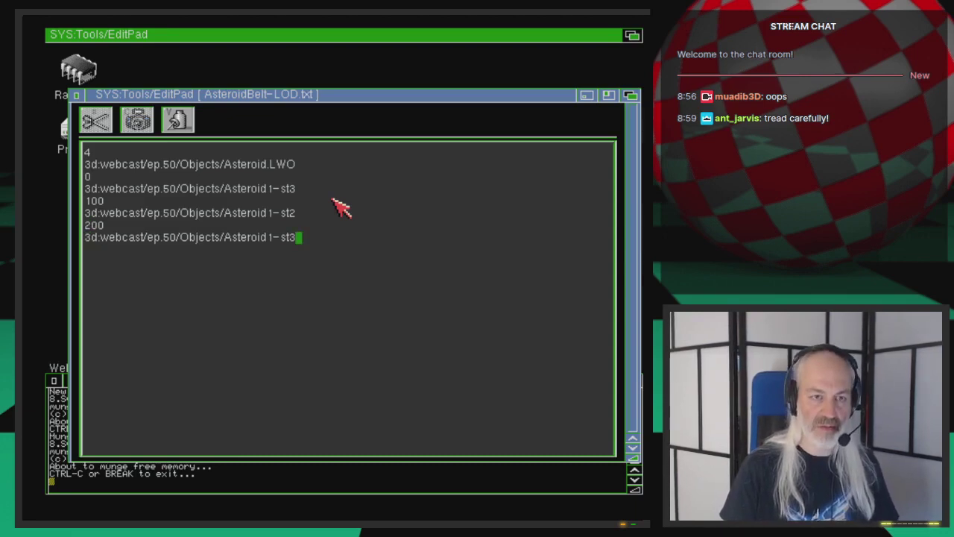
pyautogui.press('BackSpace')
pyautogui.write('1')
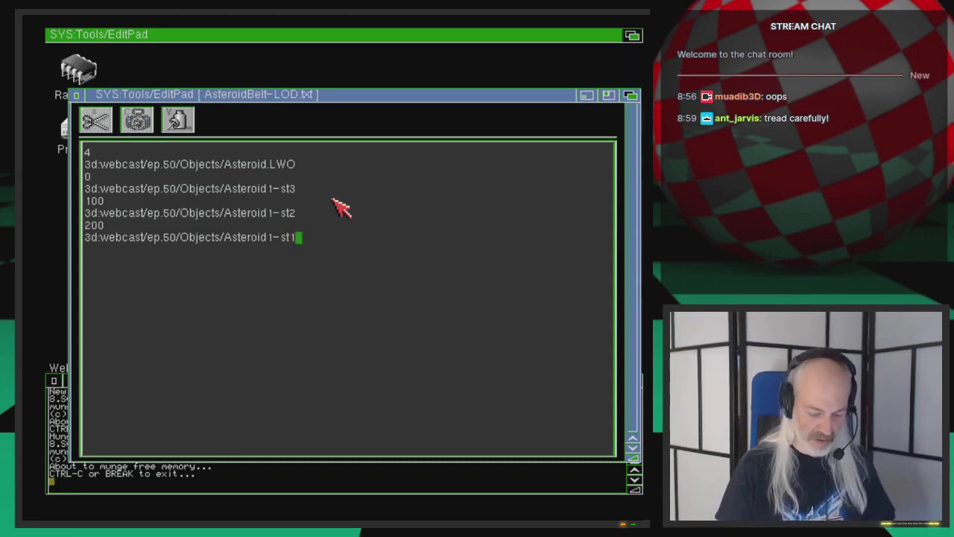
pyautogui.press('super+m')
pyautogui.press('super+m')
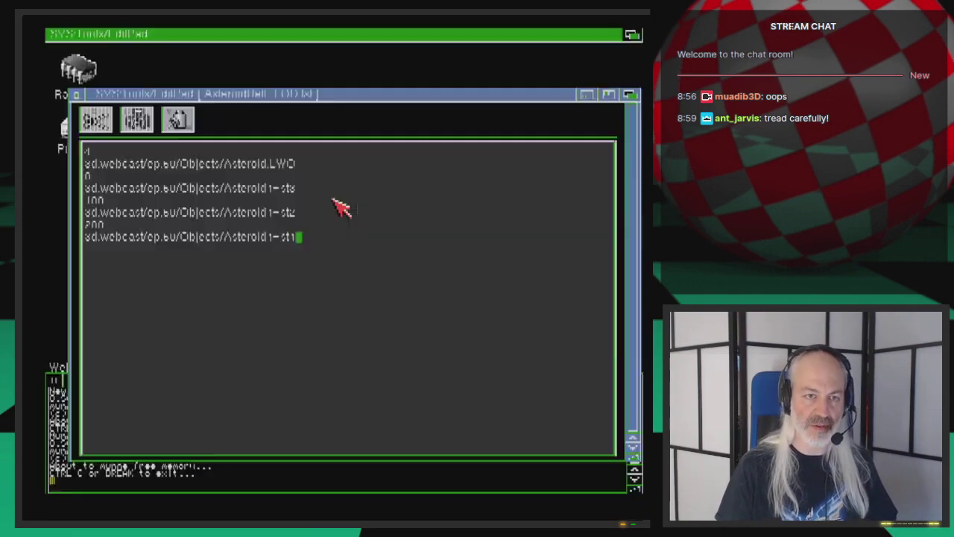
pyautogui.press('Return')
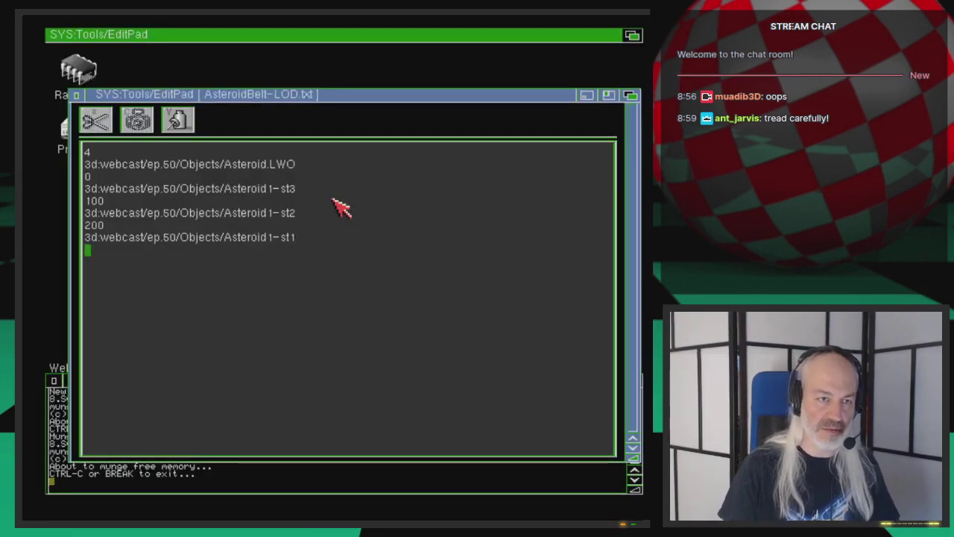
pyautogui.write('300')
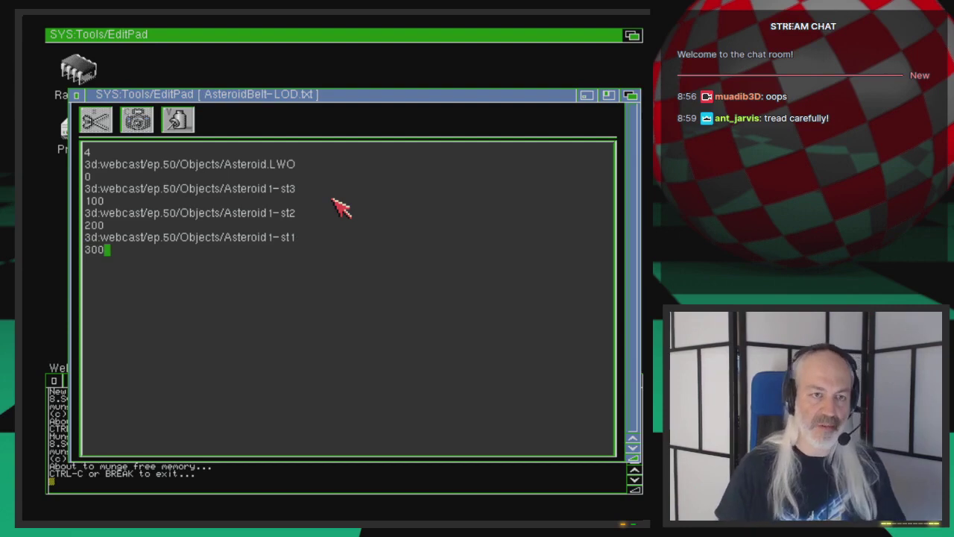
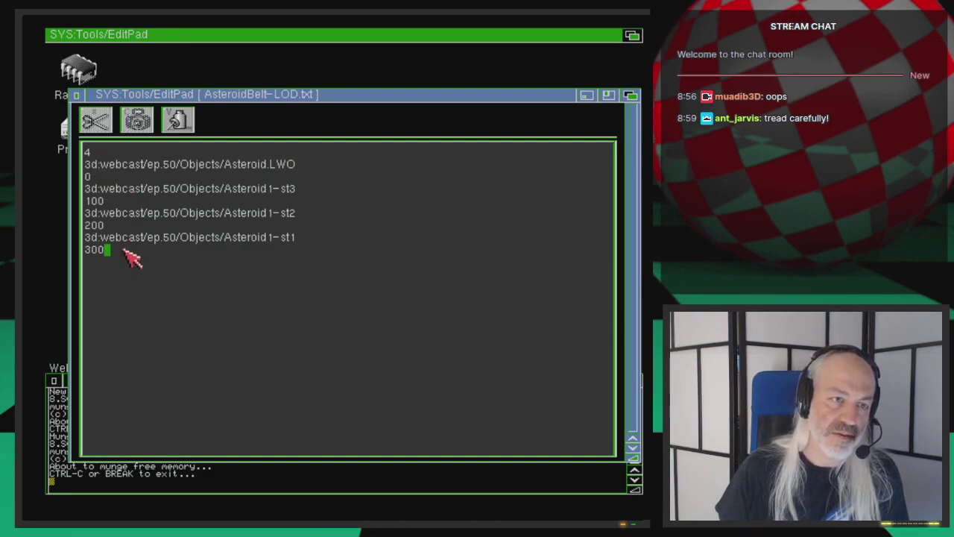
# Save AsteroidBelt-LOD.txt, return to the Ep.50 folder in Directory Opus and view the file to check its entries.
pyautogui.moveTo(127, 253); pyautogui.dragTo(74, 95, button='right')
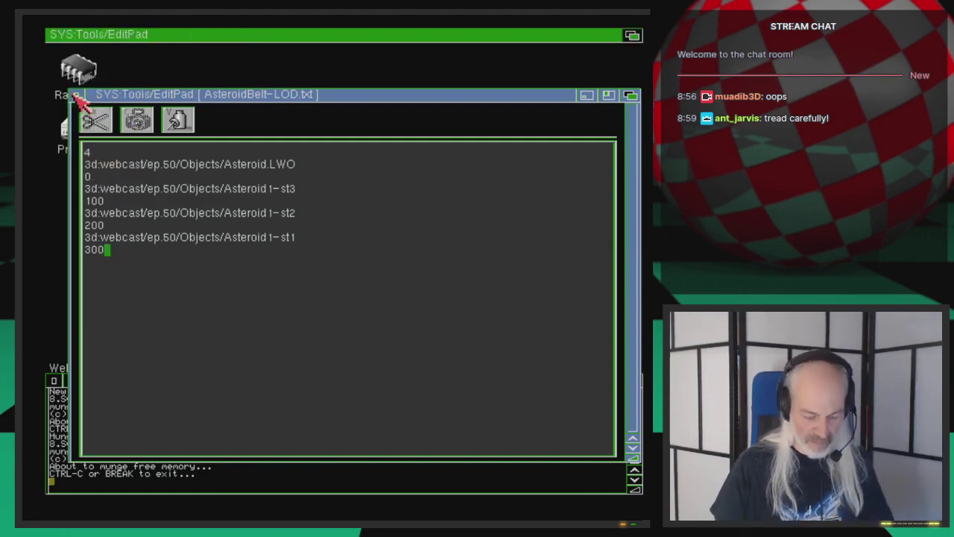
pyautogui.press('super+m')
pyautogui.click(485, 285)
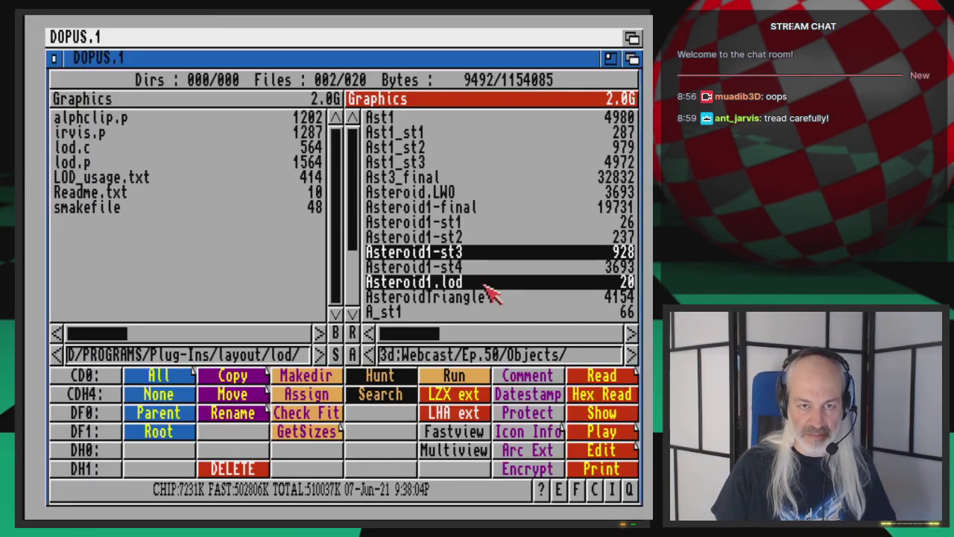
pyautogui.rightClick(505, 249)
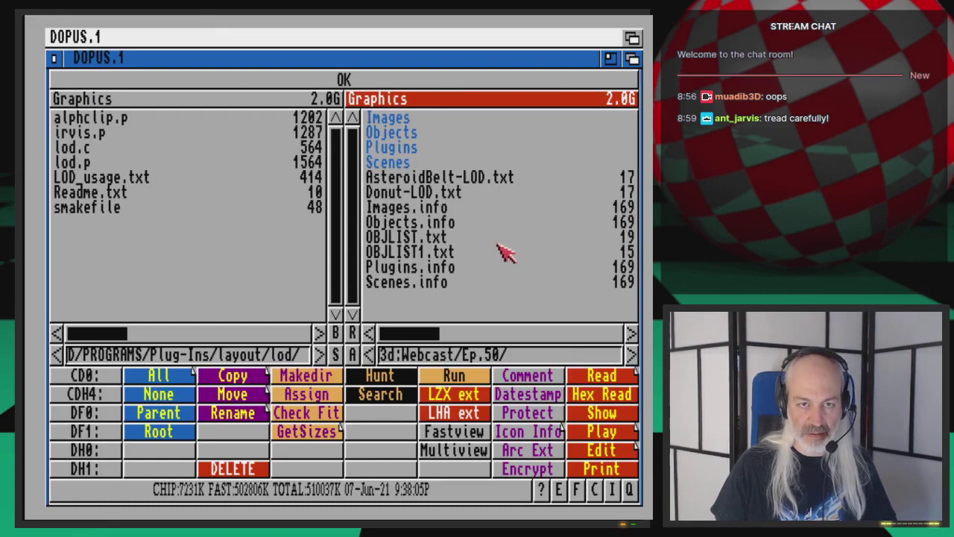
pyautogui.doubleClick(486, 178)
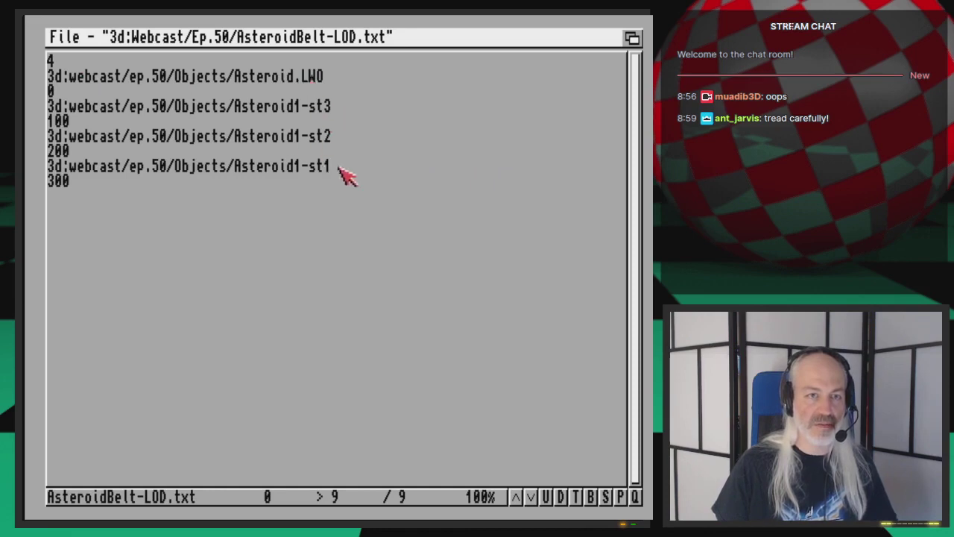
pyautogui.rightClick(387, 262)
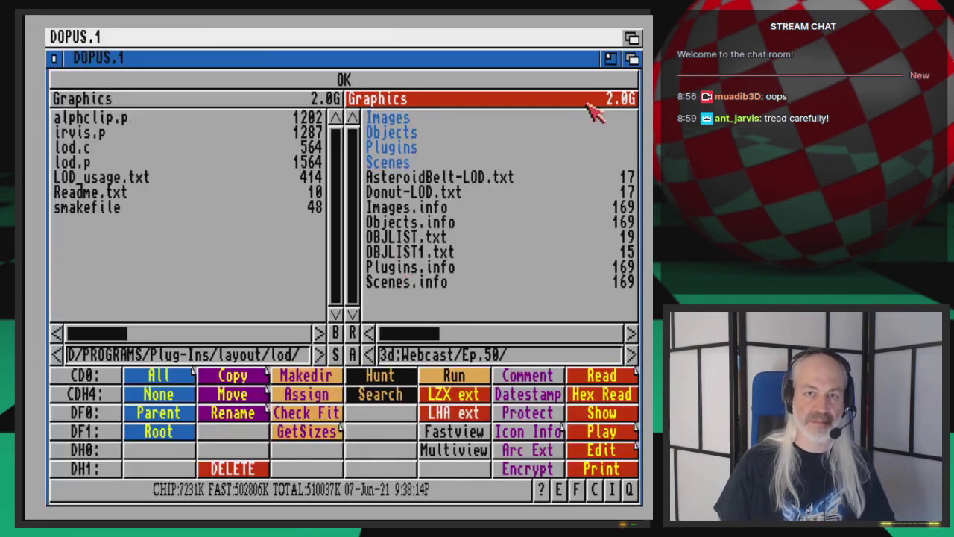
# Switch to LightWave and assign the LOD object replacement plug-in to Asteroid.LWO (1).
pyautogui.click(644, 29)
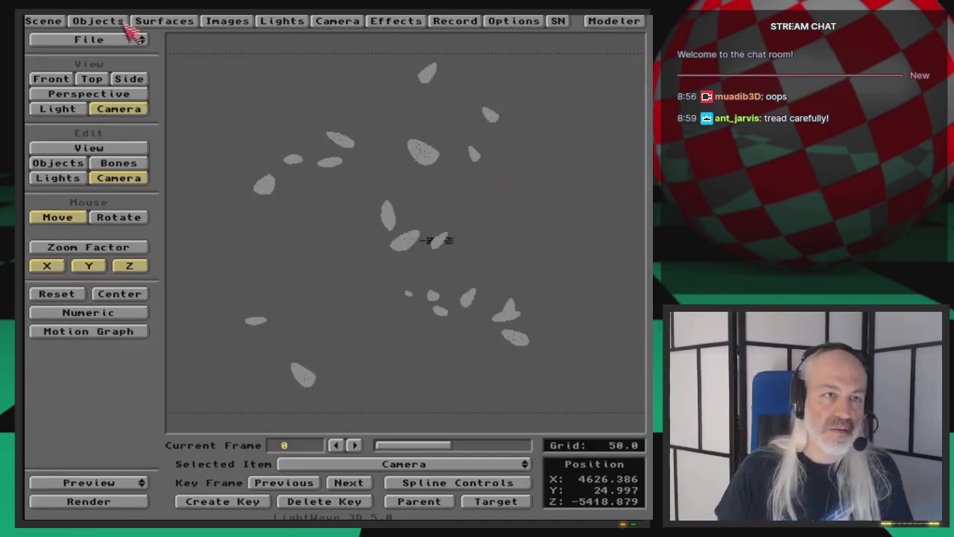
pyautogui.click(105, 21)
pyautogui.click(469, 172)
pyautogui.click(470, 172)
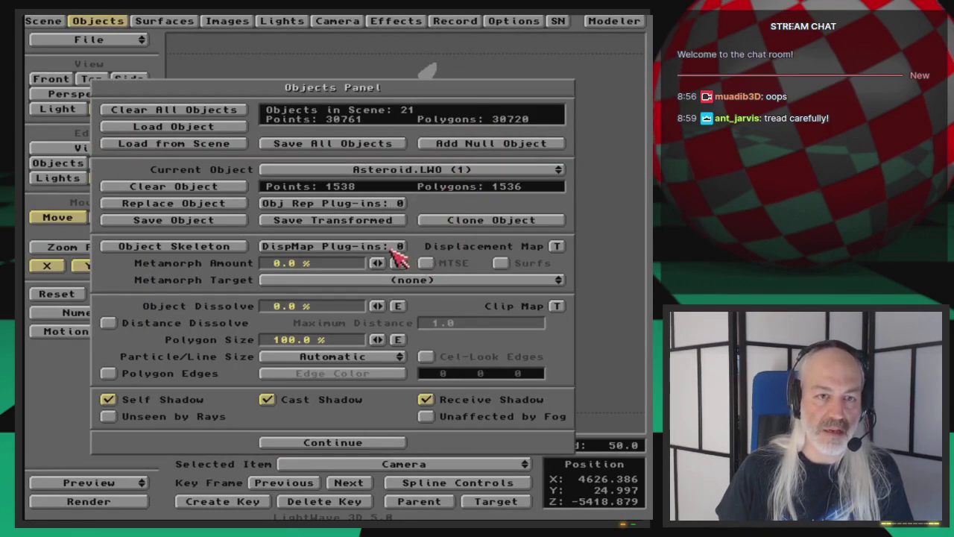
pyautogui.click(388, 204)
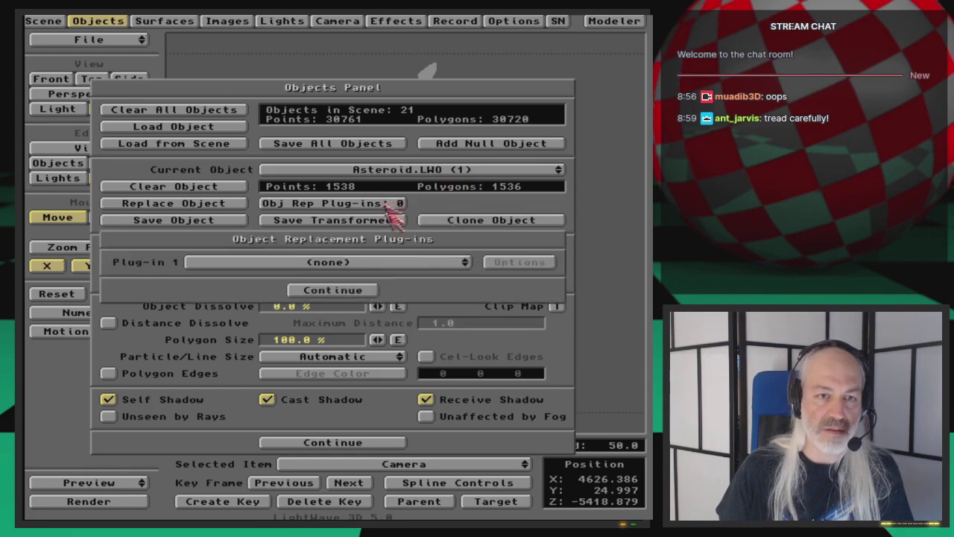
pyautogui.click(425, 261)
pyautogui.click(430, 277)
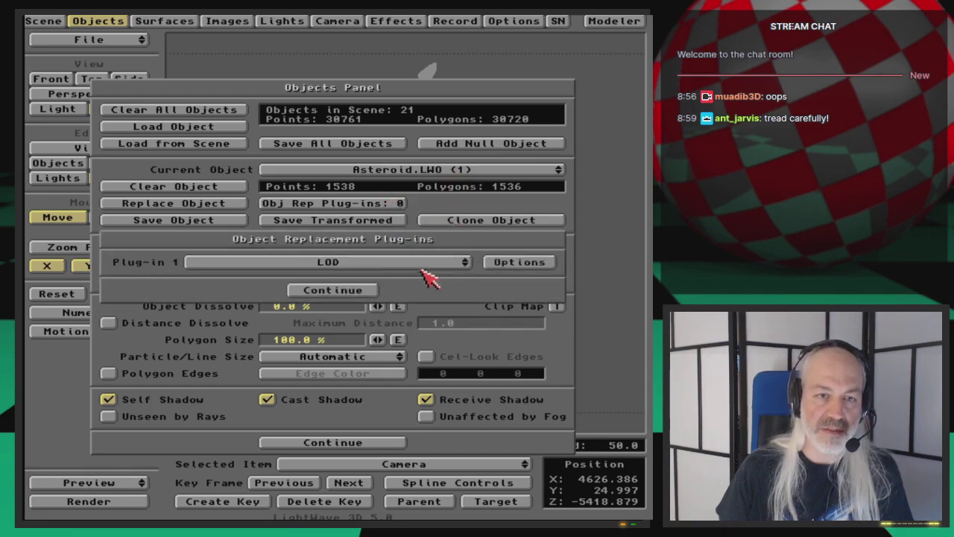
# Load Donut-LOD.txt from the parent drawer as the LOD file for Asteroid.LWO (1).
pyautogui.click(514, 262)
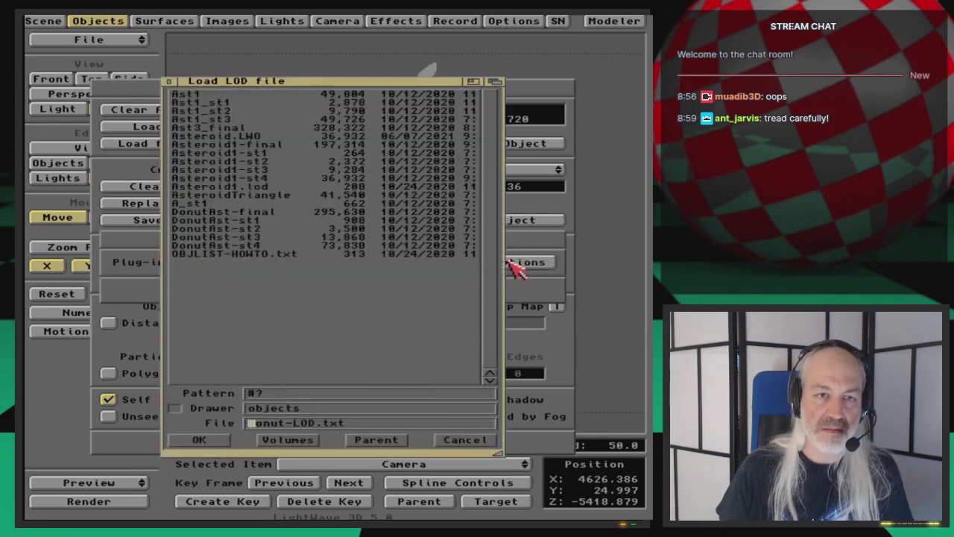
pyautogui.click(377, 441)
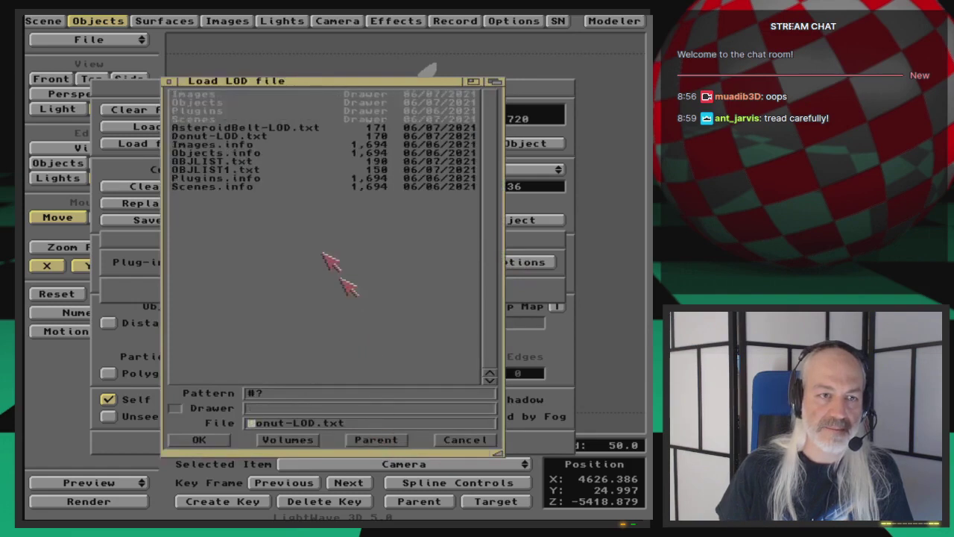
pyautogui.doubleClick(252, 137)
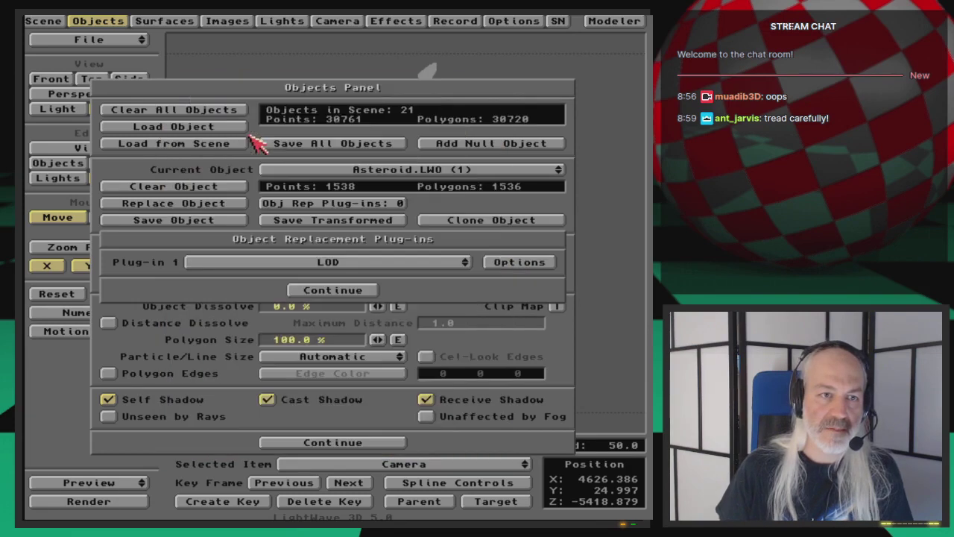
pyautogui.click(331, 290)
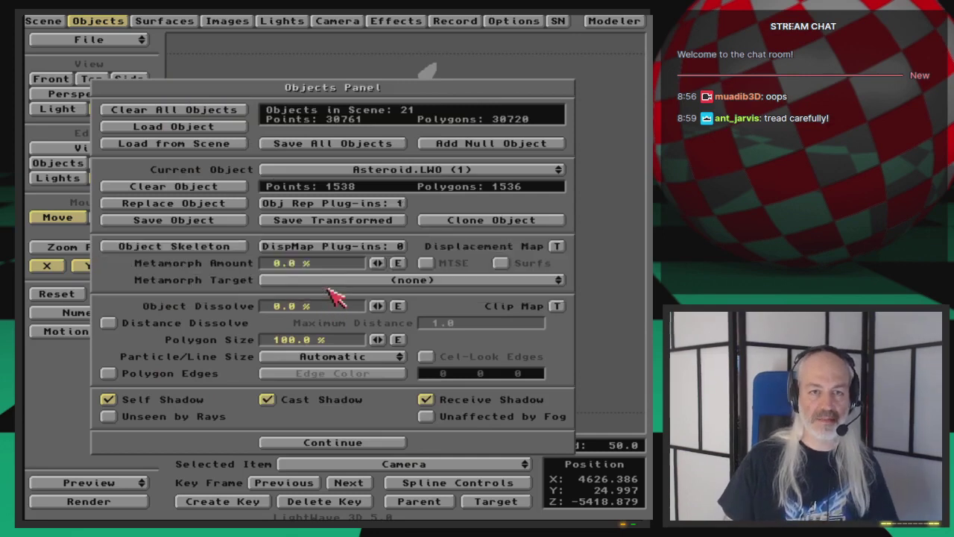
# Assign the LOD object replacement plug-in to Asteroid.LWO (2) and open its LOD file requester.
pyautogui.click(425, 174)
pyautogui.click(406, 207)
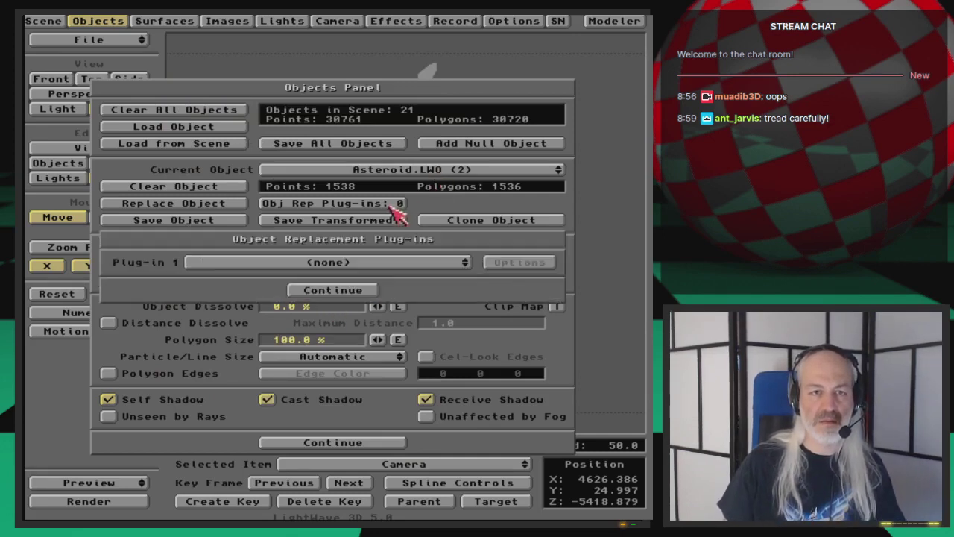
pyautogui.moveTo(394, 261); pyautogui.dragTo(422, 272)
pyautogui.click(516, 266)
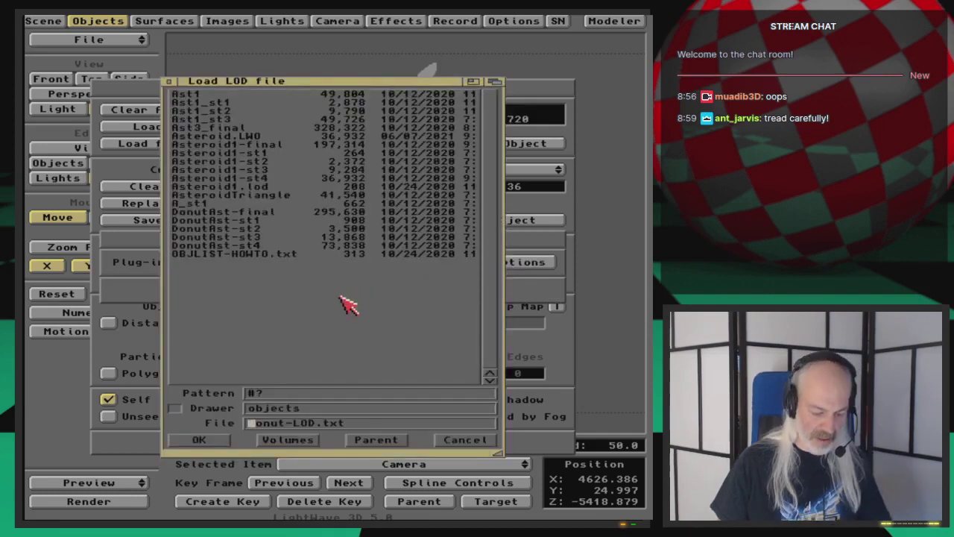
# Switch to Directory Opus and copy AsteroidBelt-LOD.txt from the Ep.50 folder into its Objects folder.
pyautogui.press('super+m')
pyautogui.press('super+m')
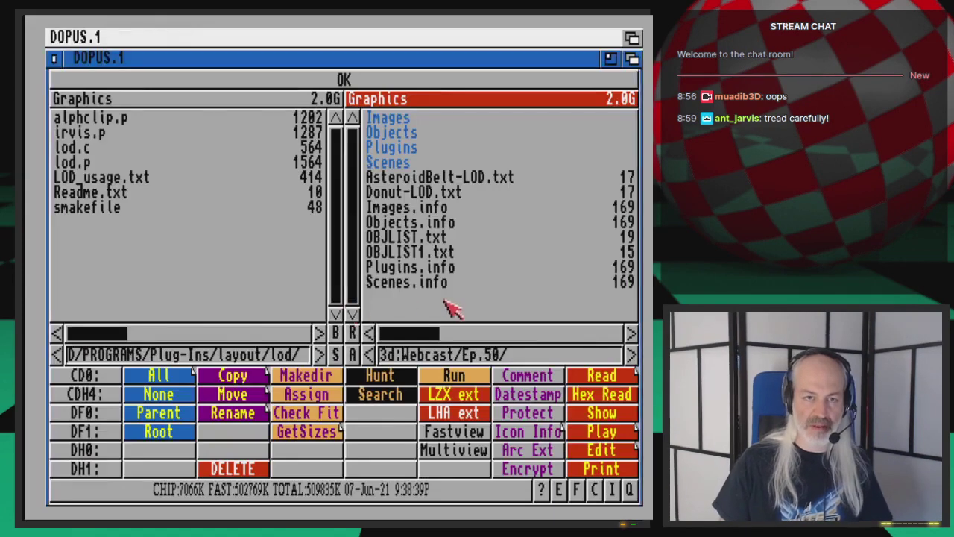
pyautogui.click(320, 101)
pyautogui.click(371, 101)
pyautogui.click(328, 100)
pyautogui.click(365, 101)
pyautogui.click(317, 100)
pyautogui.click(95, 133)
pyautogui.click(96, 132)
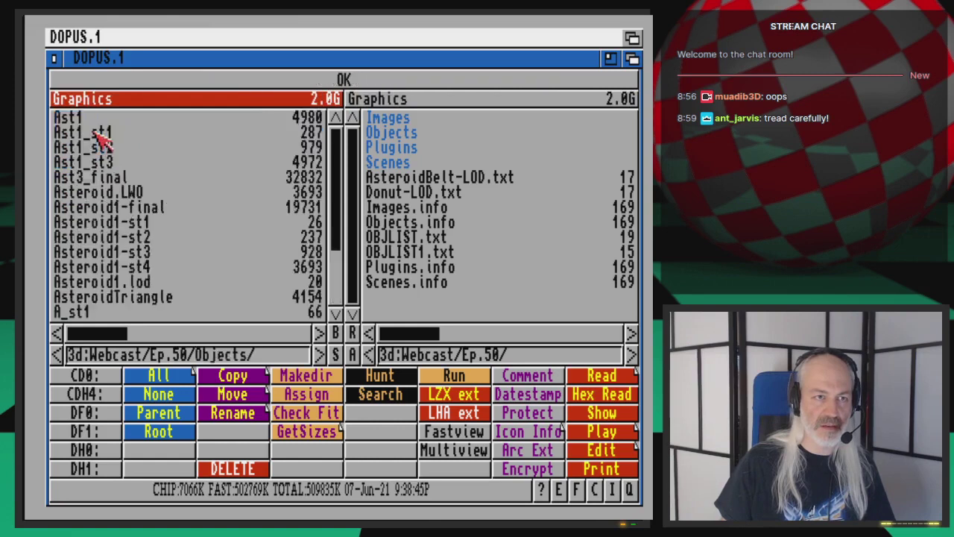
pyautogui.click(479, 181)
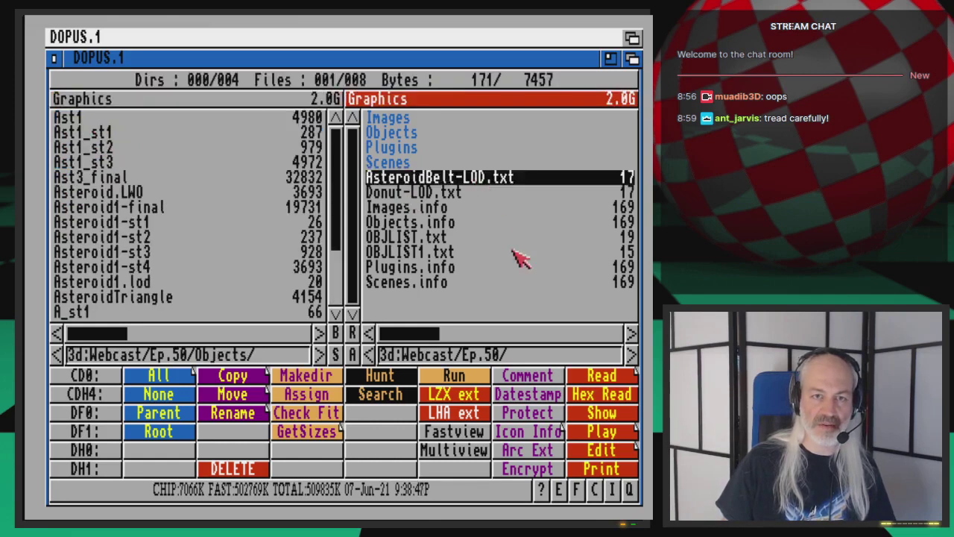
pyautogui.click(254, 379)
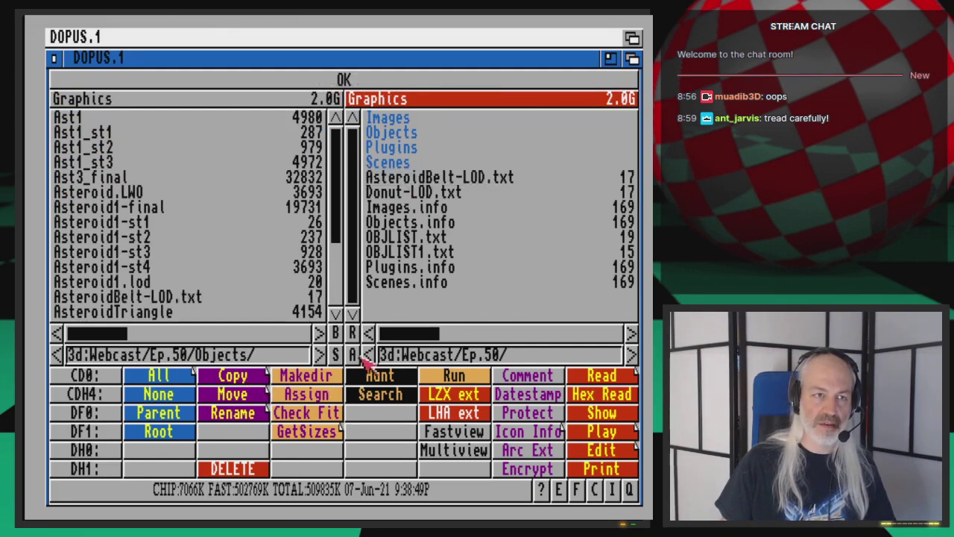
# Return to LightWave, refresh the objects drawer listing and load AsteroidBelt-LOD.txt for Asteroid.LWO (2).
pyautogui.press('super+m')
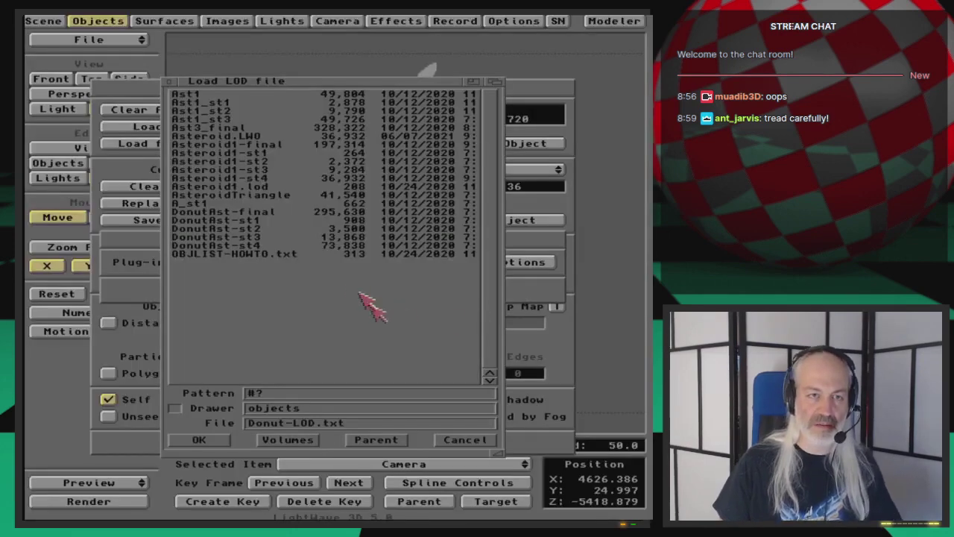
pyautogui.click(358, 409)
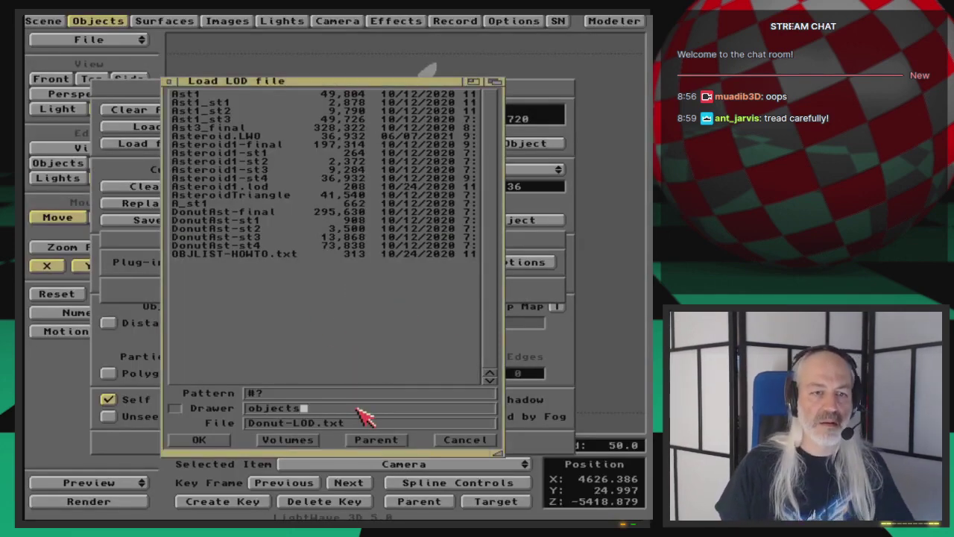
pyautogui.press('Return')
pyautogui.click(307, 195)
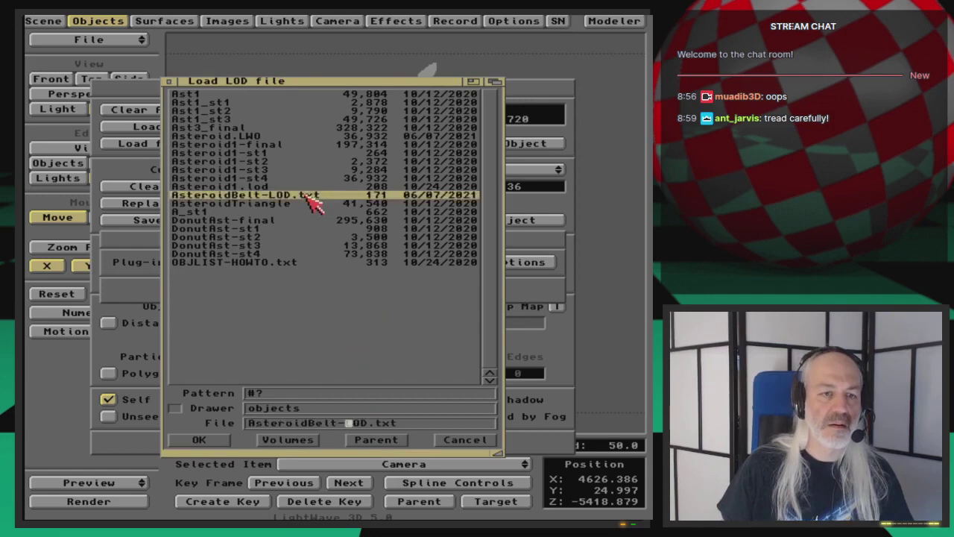
pyautogui.click(308, 196)
pyautogui.click(336, 290)
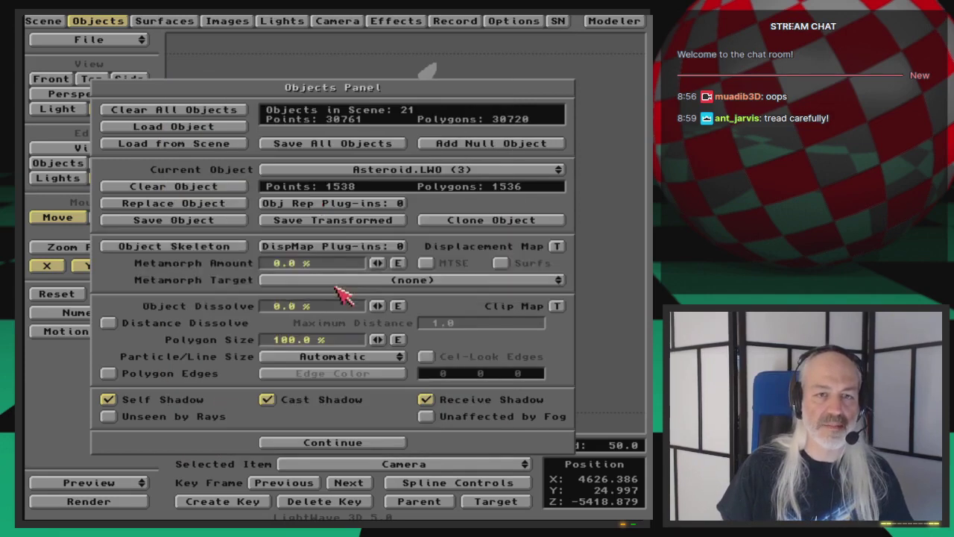
# Assign the LOD replacement plug-in to Asteroid.LWO (3) with AsteroidBelt-LOD.txt as its LOD file.
pyautogui.click(361, 203)
pyautogui.click(417, 262)
pyautogui.click(423, 278)
pyautogui.click(507, 265)
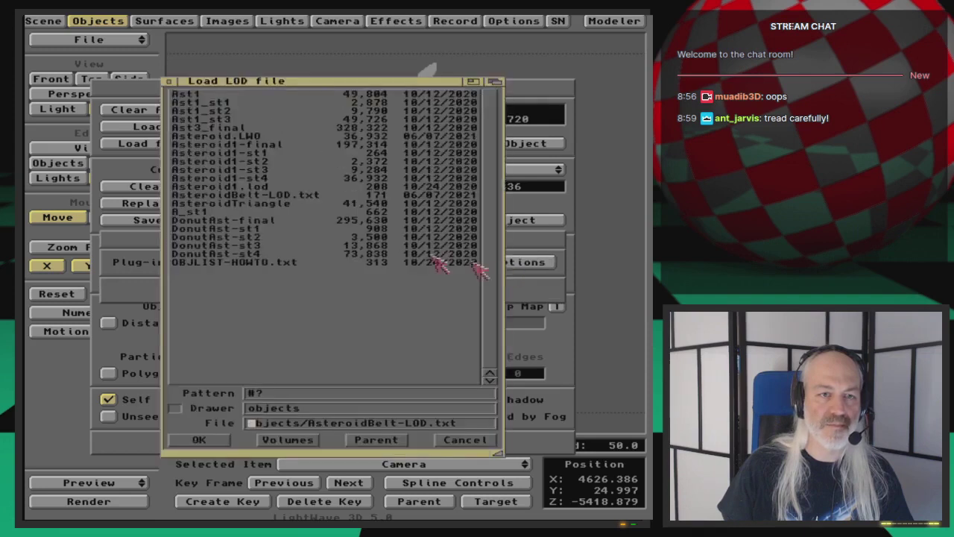
pyautogui.doubleClick(270, 196)
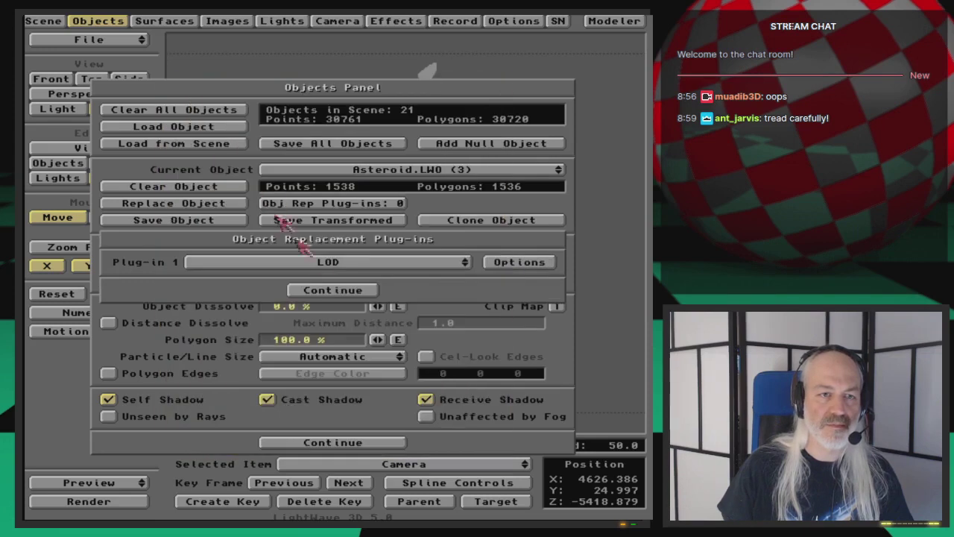
pyautogui.click(331, 289)
# Assign the LOD replacement plug-in to Asteroid.LWO (4) with AsteroidBelt-LOD.txt as its LOD file.
pyautogui.click(378, 203)
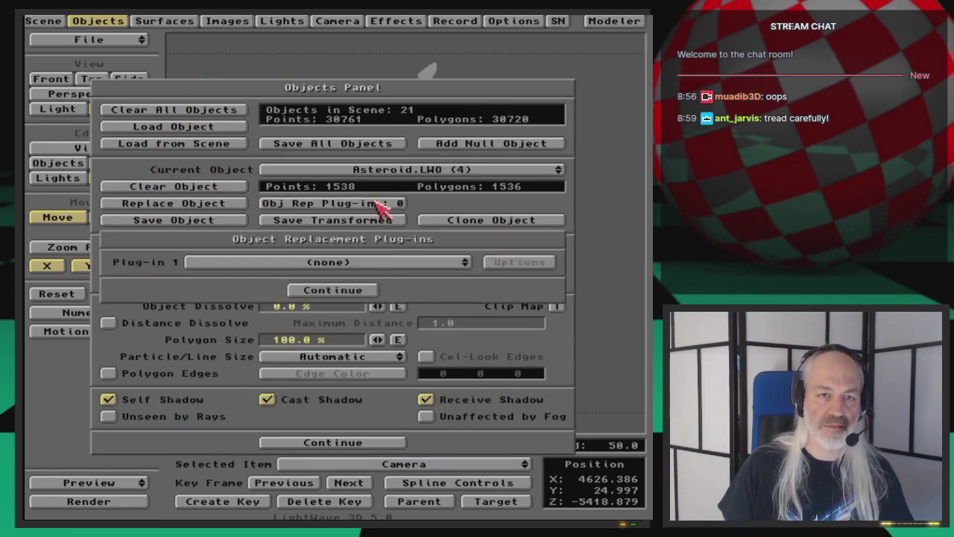
pyautogui.moveTo(381, 257); pyautogui.dragTo(377, 266)
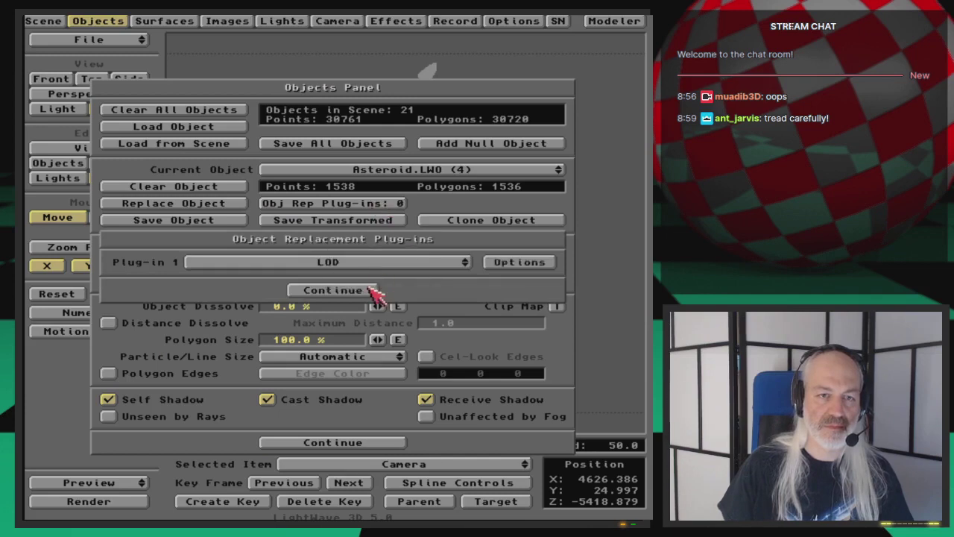
pyautogui.click(495, 267)
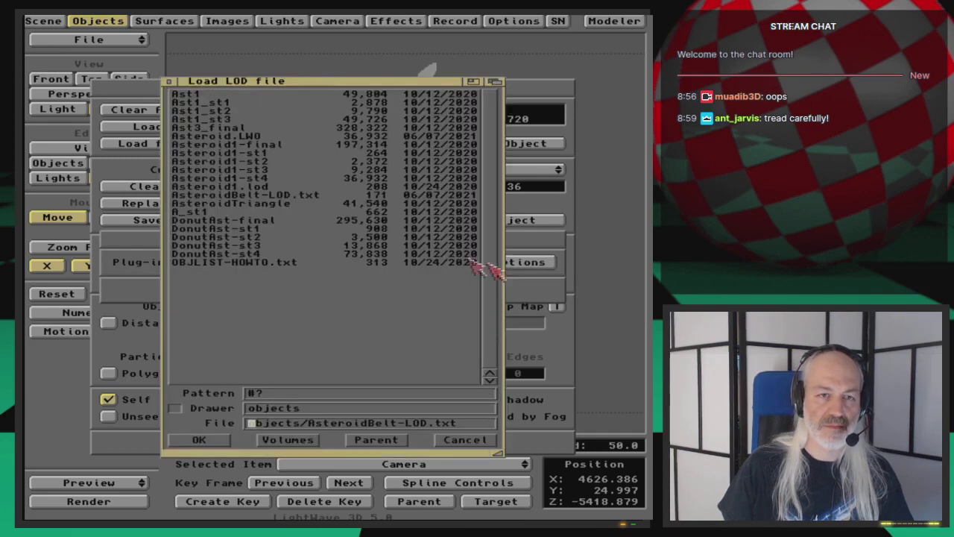
pyautogui.doubleClick(282, 195)
pyautogui.click(333, 290)
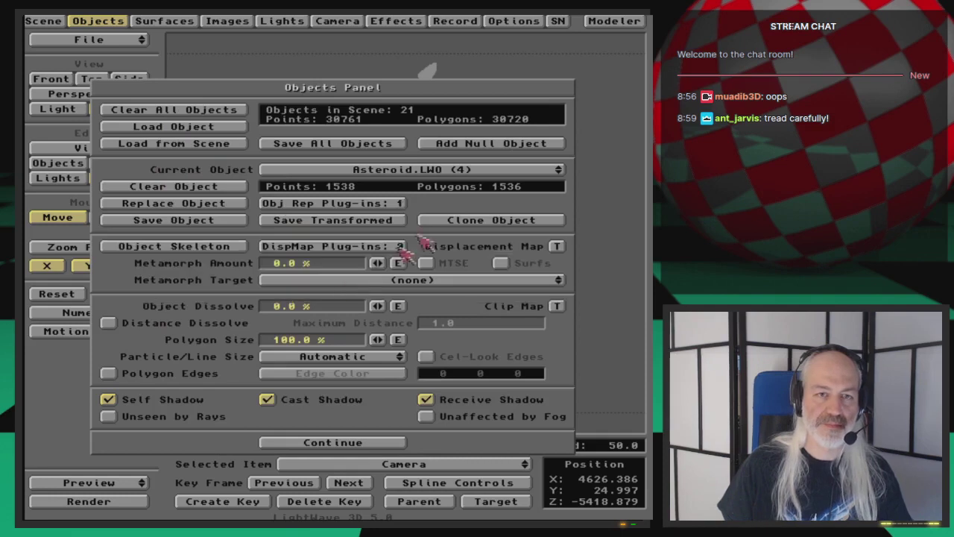
# Assign the LOD replacement plug-in to Asteroid.LWO (5) with AsteroidBelt-LOD.txt as its LOD file.
pyautogui.click(393, 205)
pyautogui.click(370, 256)
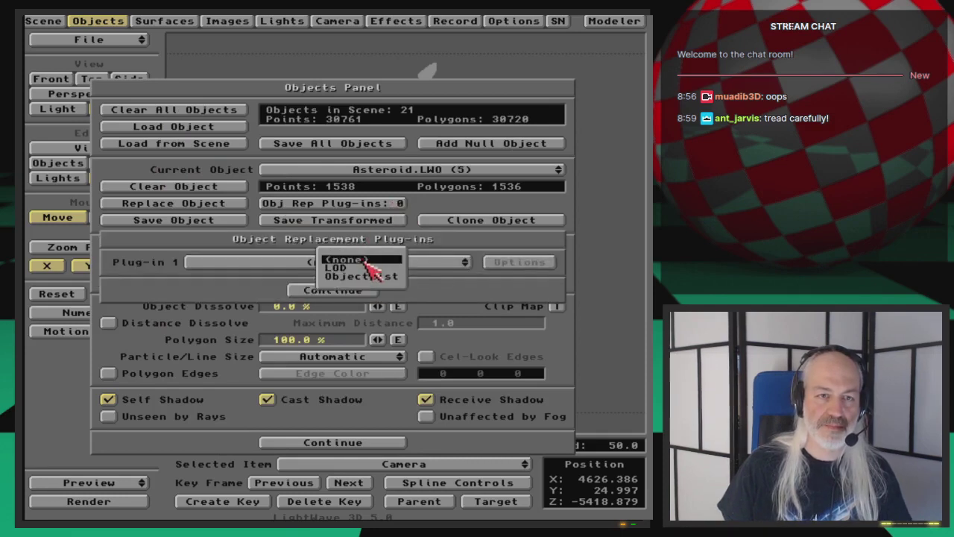
pyautogui.click(364, 270)
pyautogui.click(525, 264)
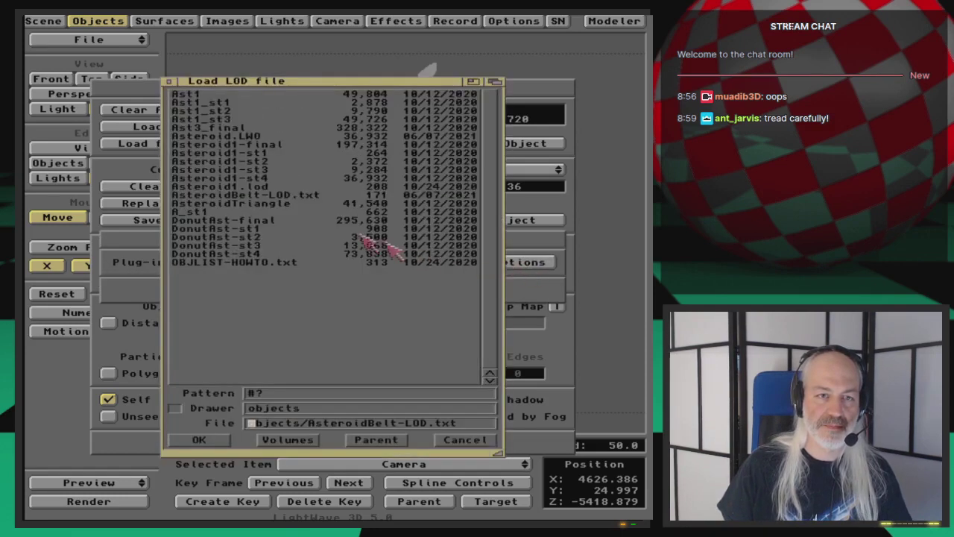
pyautogui.doubleClick(270, 194)
pyautogui.click(337, 290)
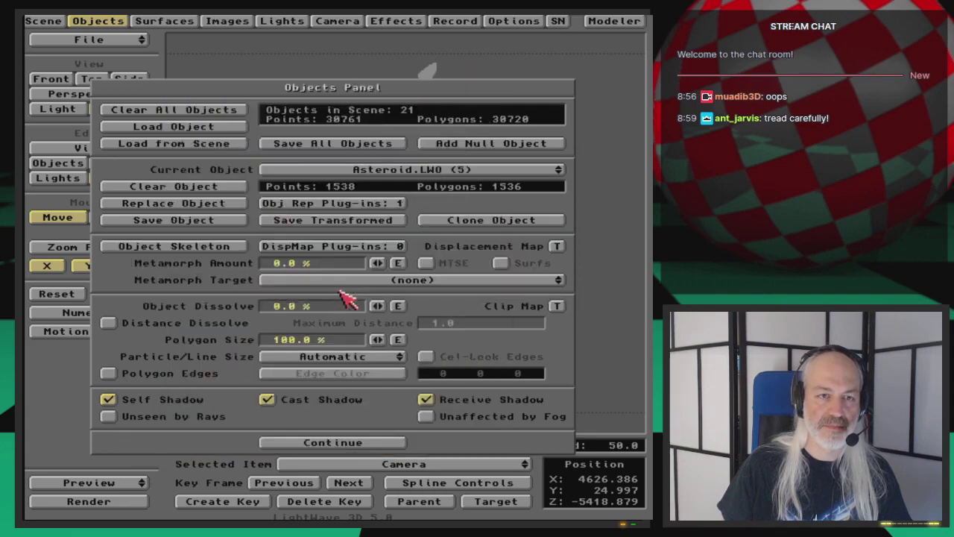
# Assign the LOD replacement plug-in to Asteroid.LWO (6) with AsteroidBelt-LOD.txt as its LOD file.
pyautogui.click(395, 204)
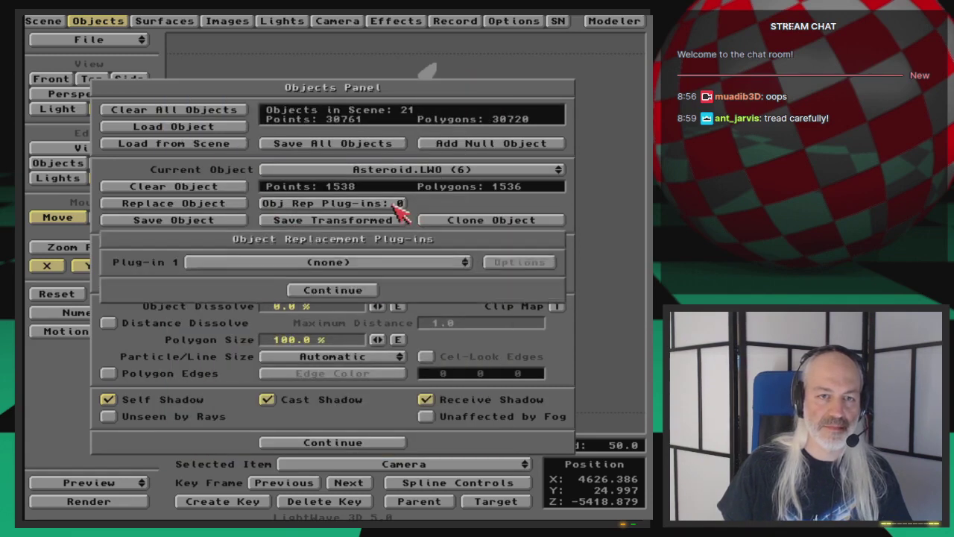
pyautogui.click(394, 263)
pyautogui.click(372, 282)
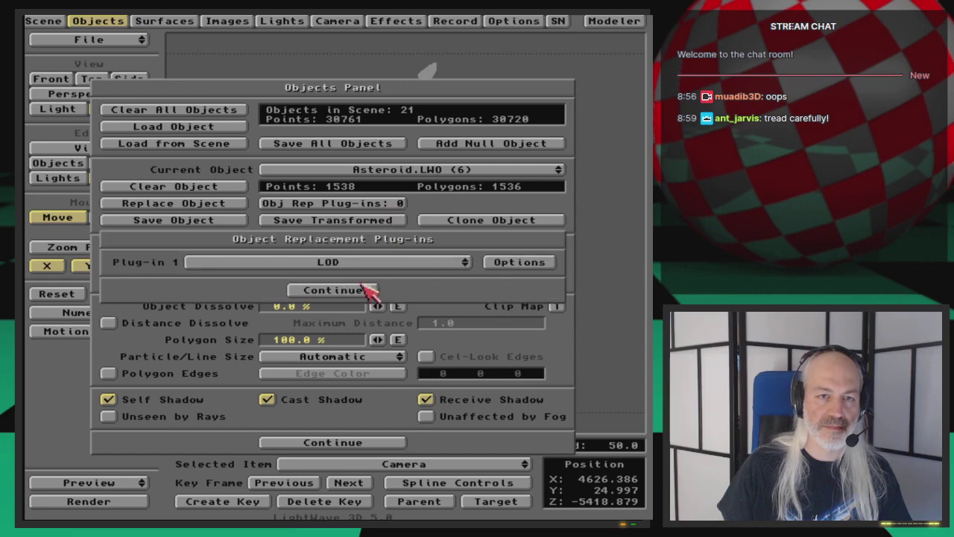
pyautogui.click(501, 266)
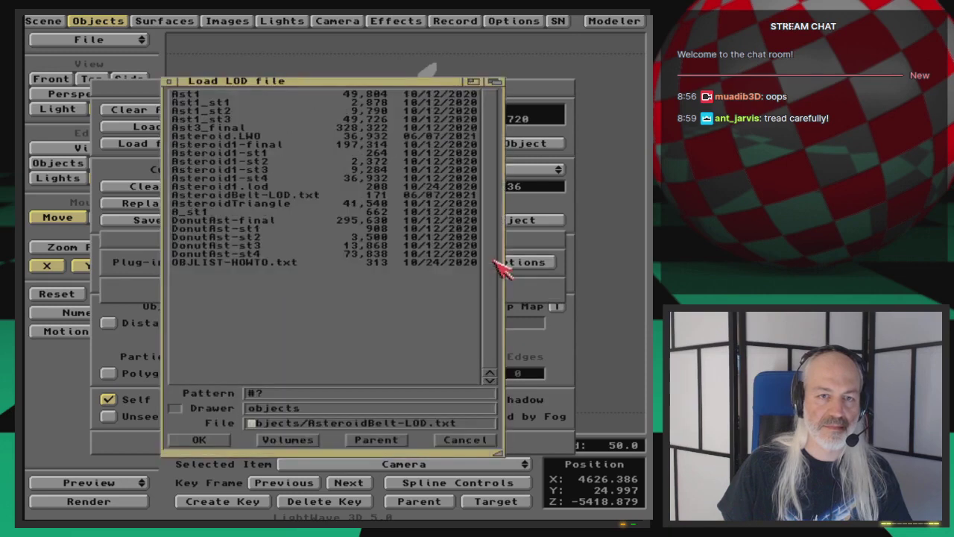
pyautogui.doubleClick(264, 196)
pyautogui.click(343, 289)
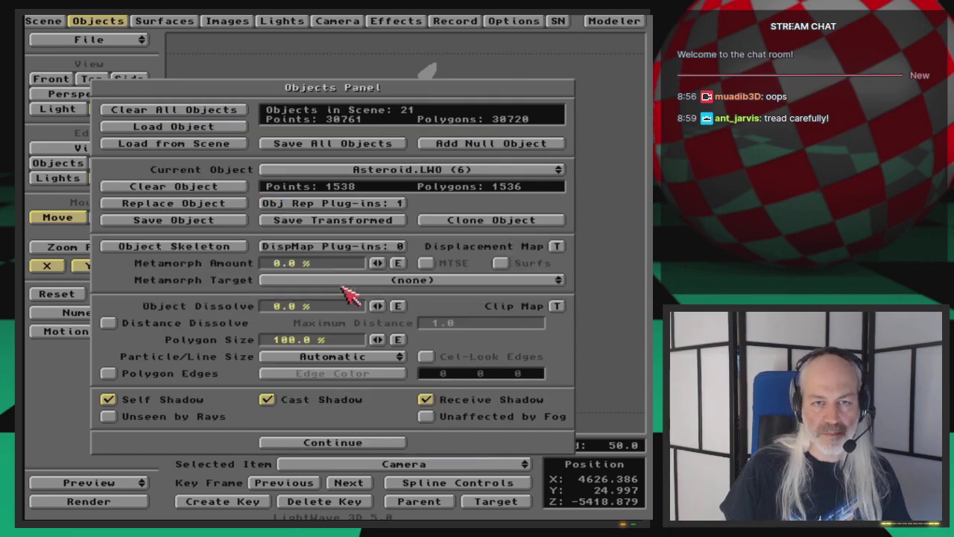
# Close the object settings and save the scene as AsteroidBelt.LWS in the Ep.50 Scenes drawer.
pyautogui.click(104, 21)
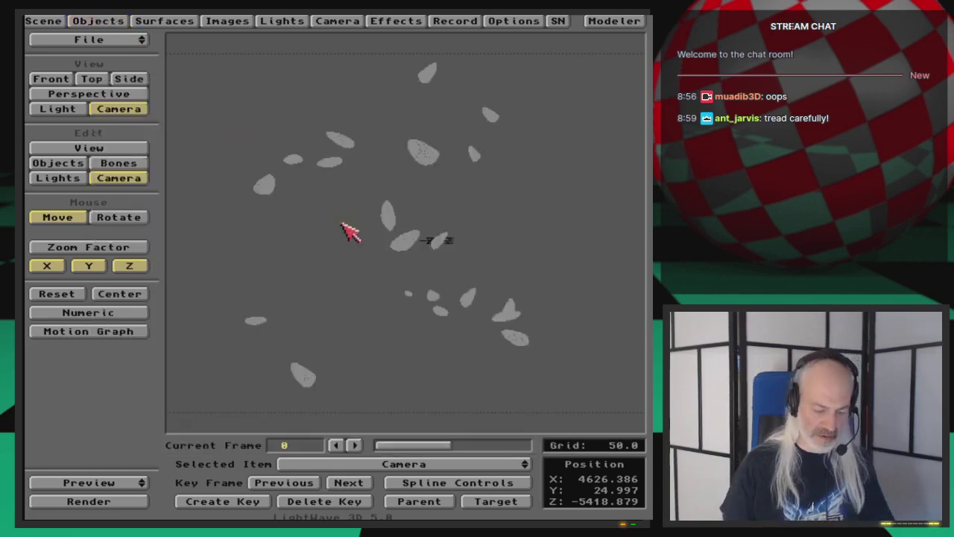
pyautogui.press('s')
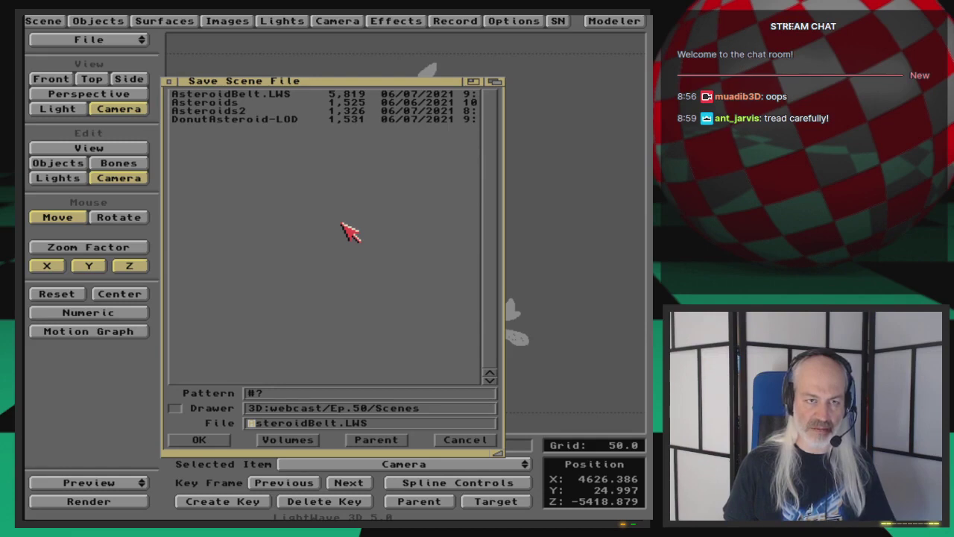
pyautogui.press('Return')
pyautogui.press('Return')
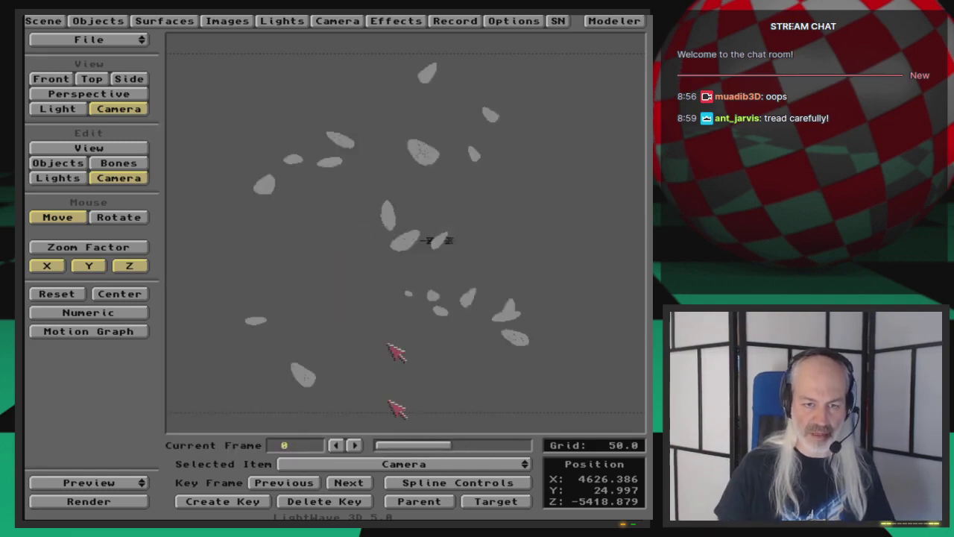
# Set the scene's last frame to 30.
pyautogui.click(33, 20)
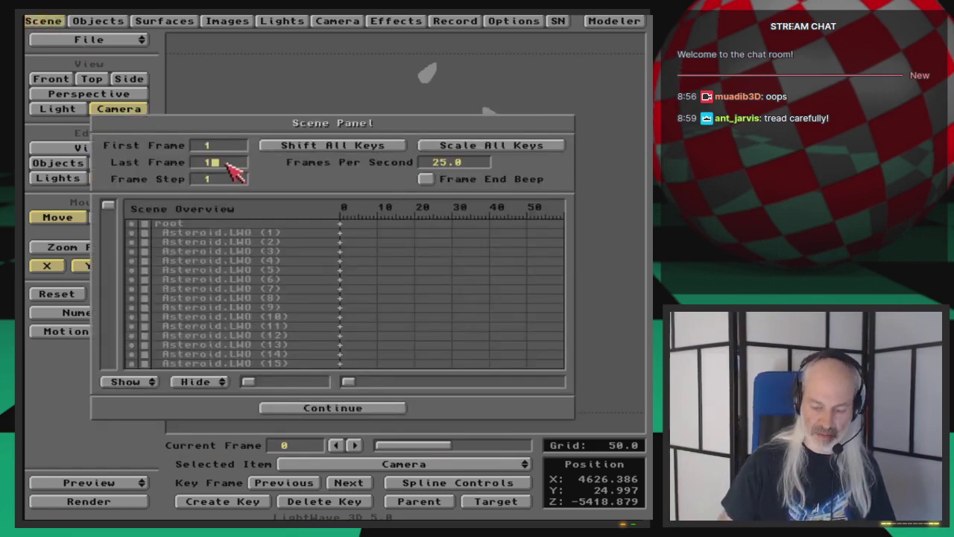
pyautogui.press('Return')
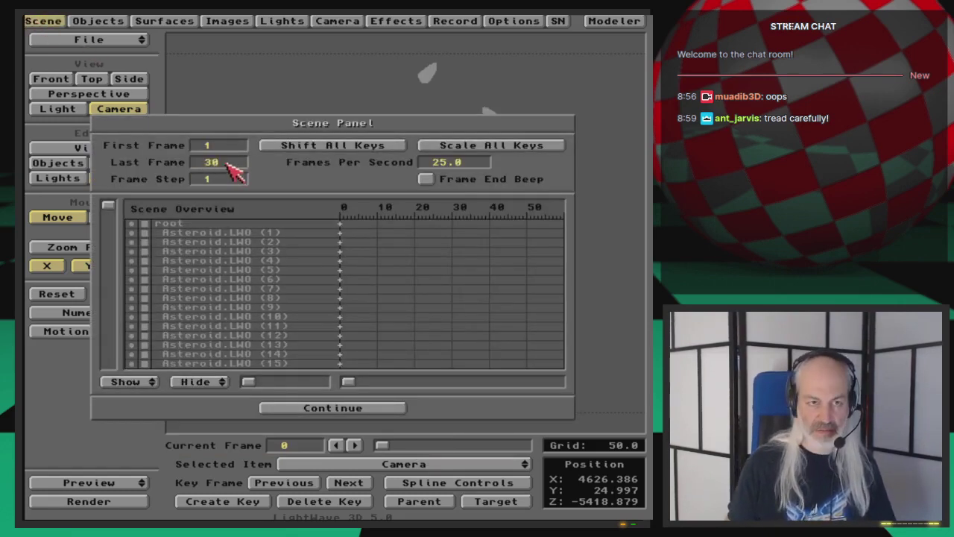
pyautogui.press('Return')
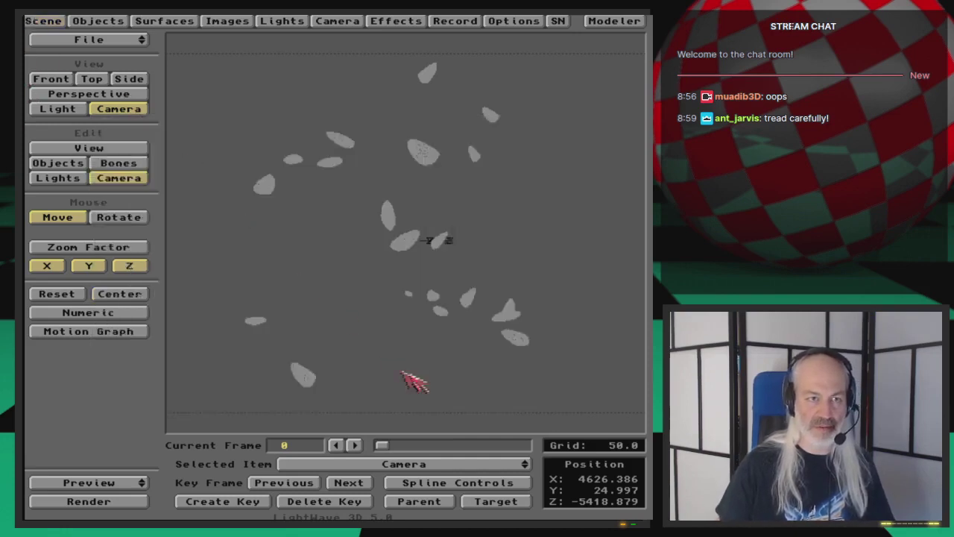
# Reset the camera position, move the camera back close in front of the nearest asteroid, and create its motion key at frame 0.
pyautogui.click(61, 294)
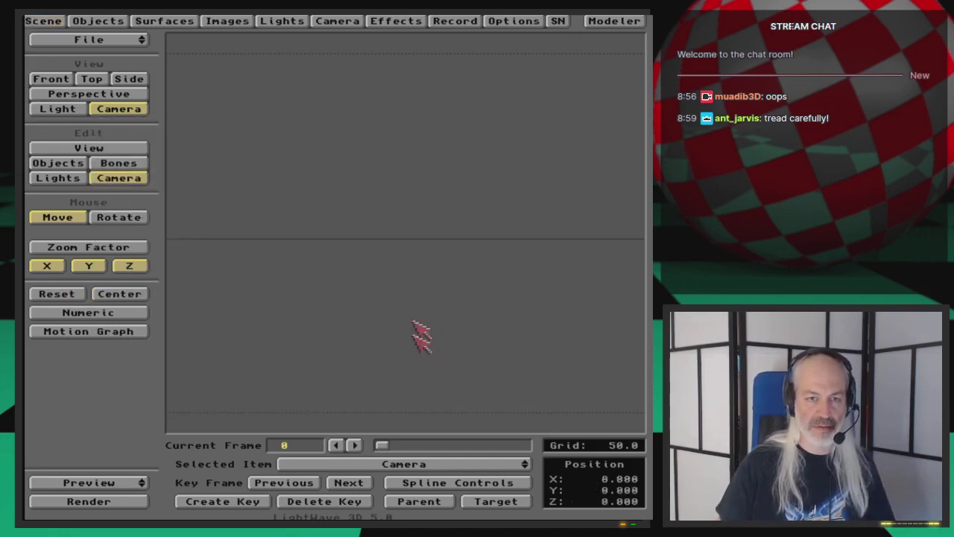
pyautogui.moveTo(429, 365); pyautogui.dragTo(484, 410)
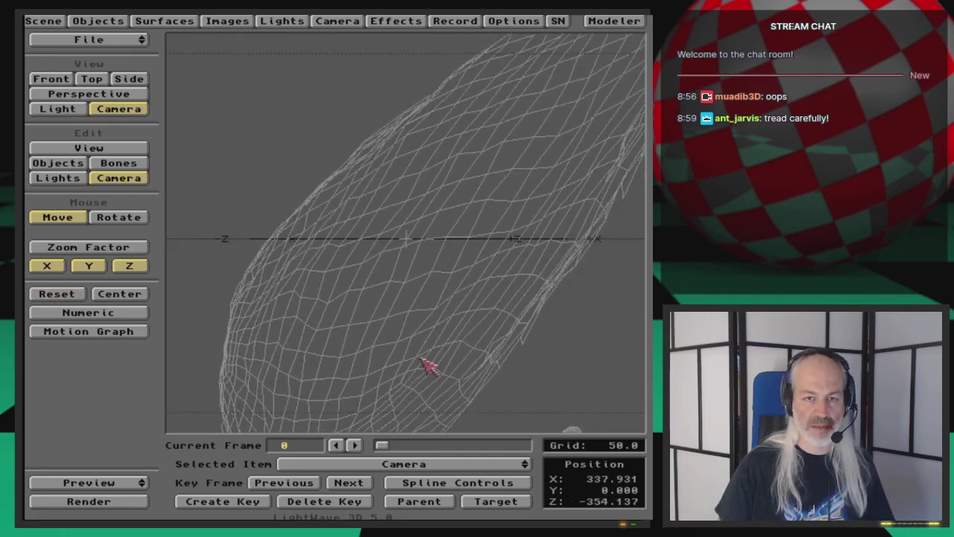
pyautogui.moveTo(442, 317); pyautogui.dragTo(421, 296)
pyautogui.press('Return')
pyautogui.press('Return')
# Pull the camera away to about X 1186.6, Z -1197.5 and create a motion key for it at frame 30.
pyautogui.moveTo(422, 361); pyautogui.dragTo(432, 324)
pyautogui.press('Return')
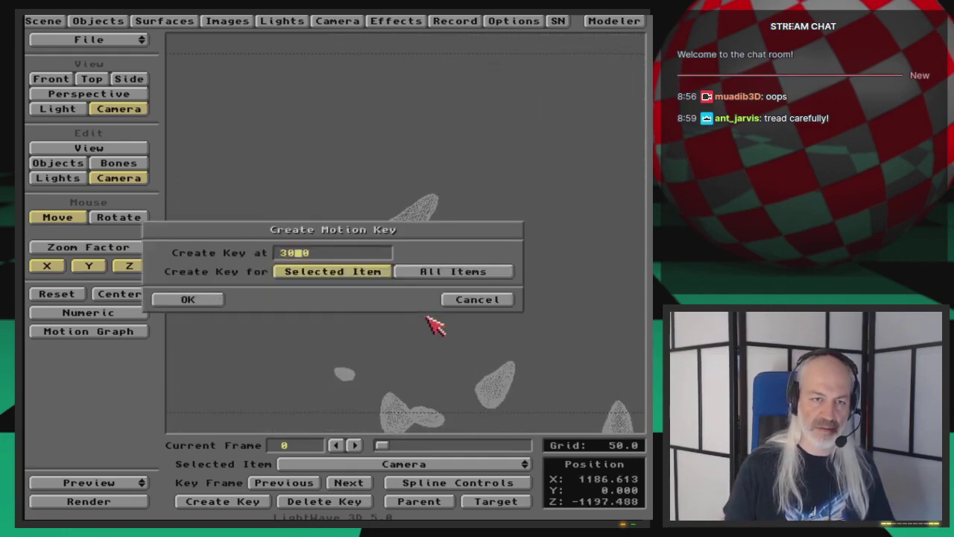
pyautogui.press('Return')
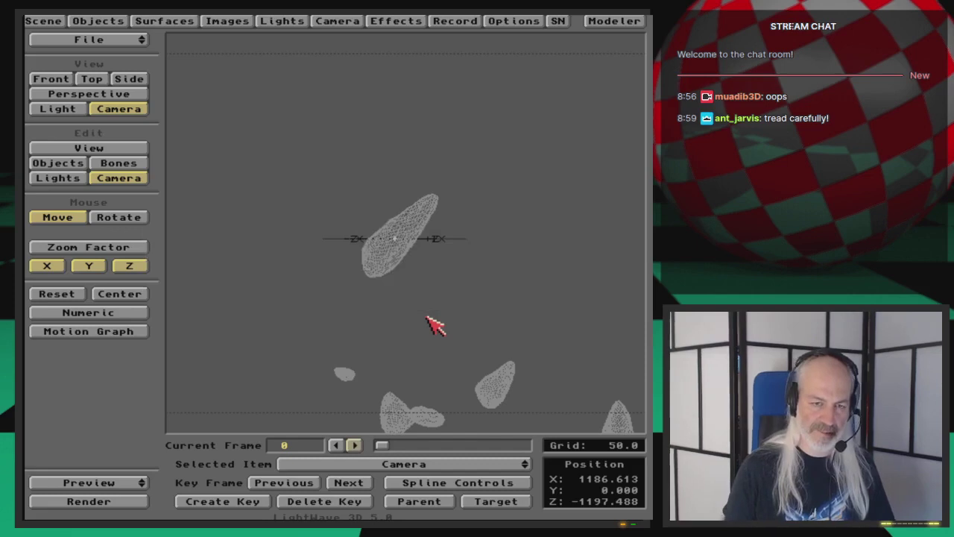
# Advance to frame 1, test-render that frame, and return to the layout.
pyautogui.press('Right')
pyautogui.press('F9')
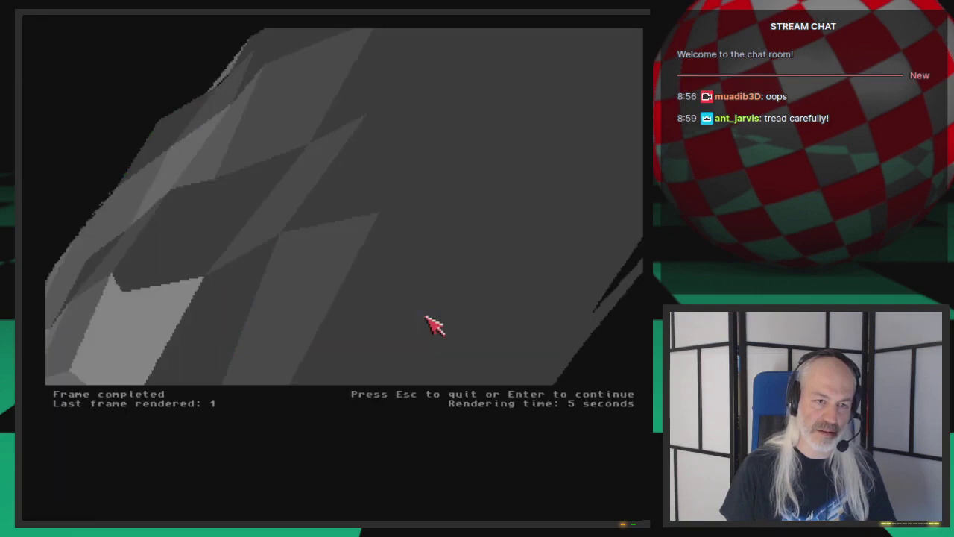
pyautogui.press('Escape')
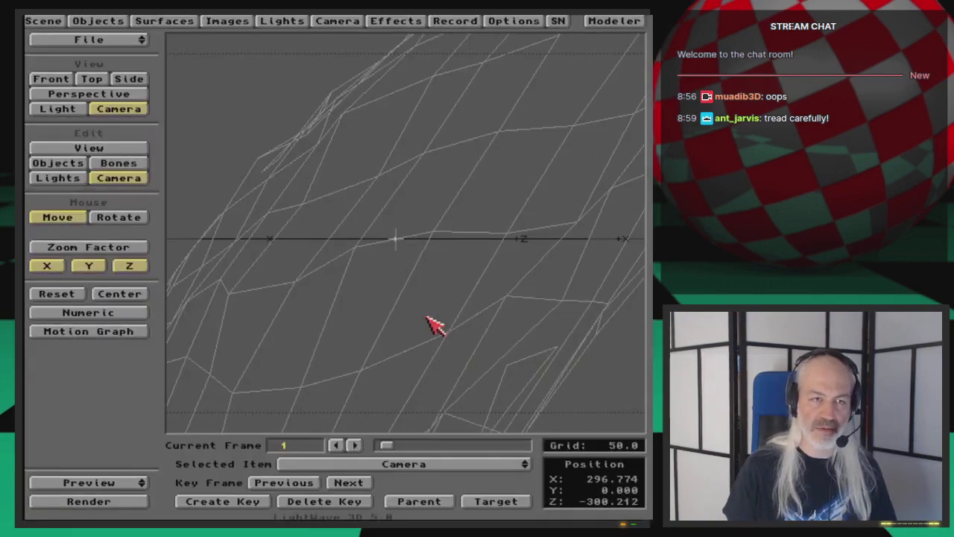
# Make Asteroid1-st3 the current object in the object settings.
pyautogui.click(95, 20)
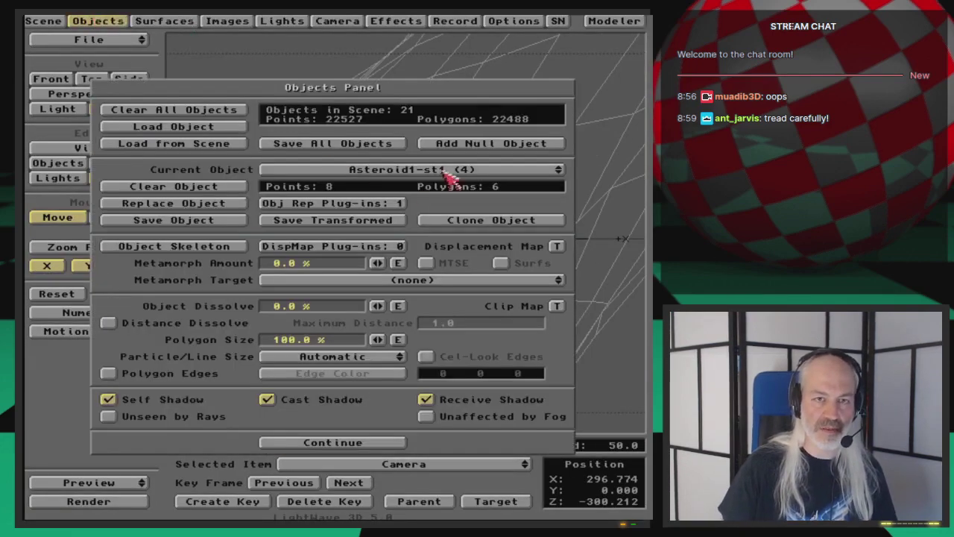
pyautogui.click(495, 172)
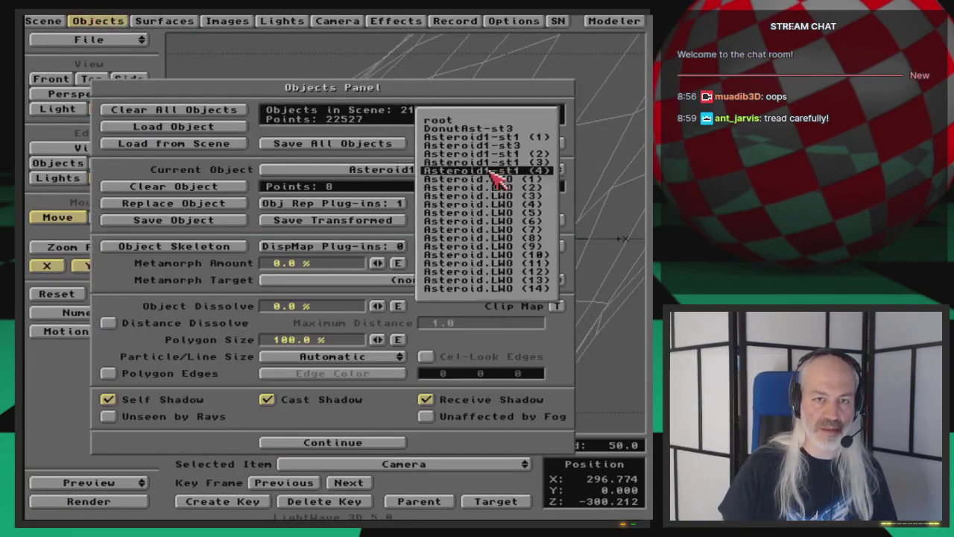
pyautogui.click(548, 146)
pyautogui.click(125, 20)
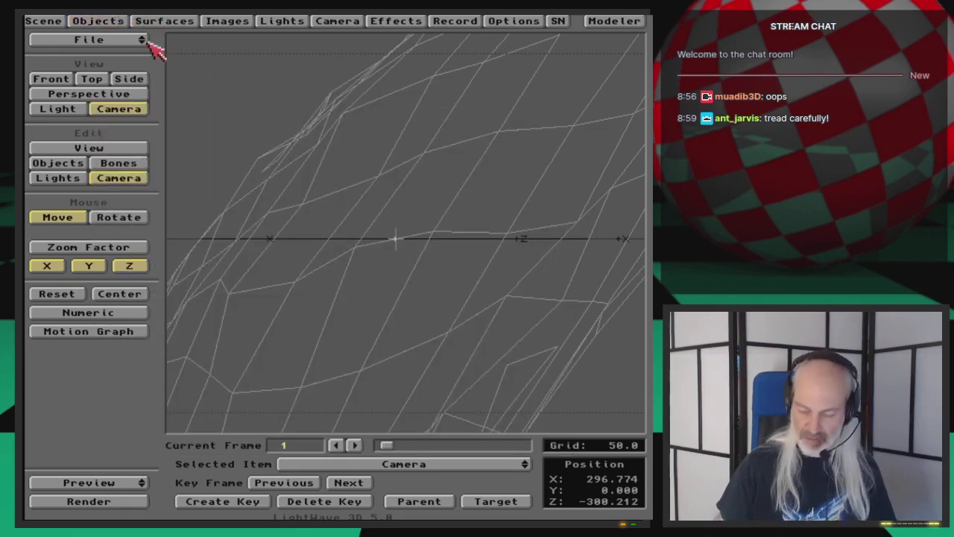
# Examine the camera's motion path among the asteroids from the top view.
pyautogui.press('2')
pyautogui.press(',')
pyautogui.press(',')
pyautogui.press(',')
pyautogui.press(',')
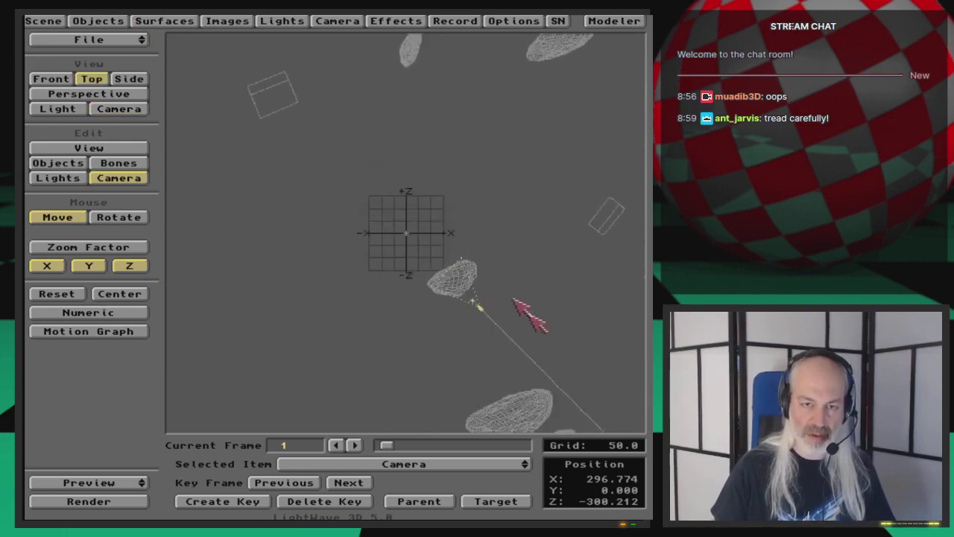
pyautogui.press(',')
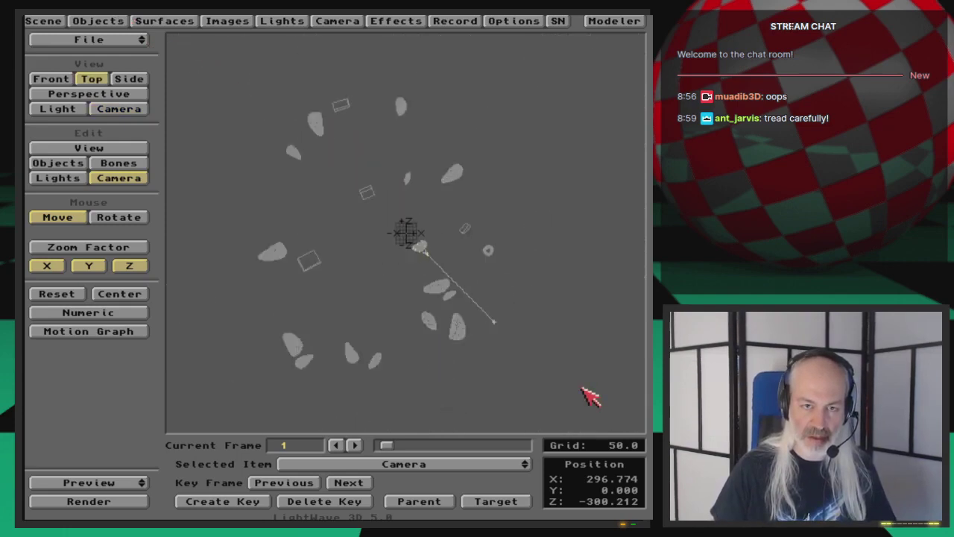
pyautogui.press('.')
pyautogui.press('.')
pyautogui.press(',')
pyautogui.press(',')
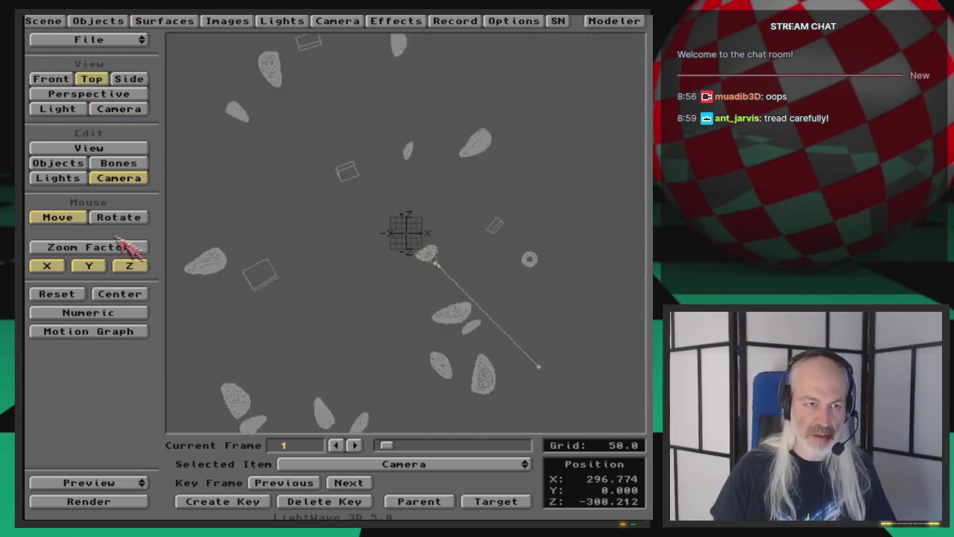
# Switch to object editing, center the top view on Asteroid1-st3, and inspect that asteroid and its surroundings.
pyautogui.click(60, 163)
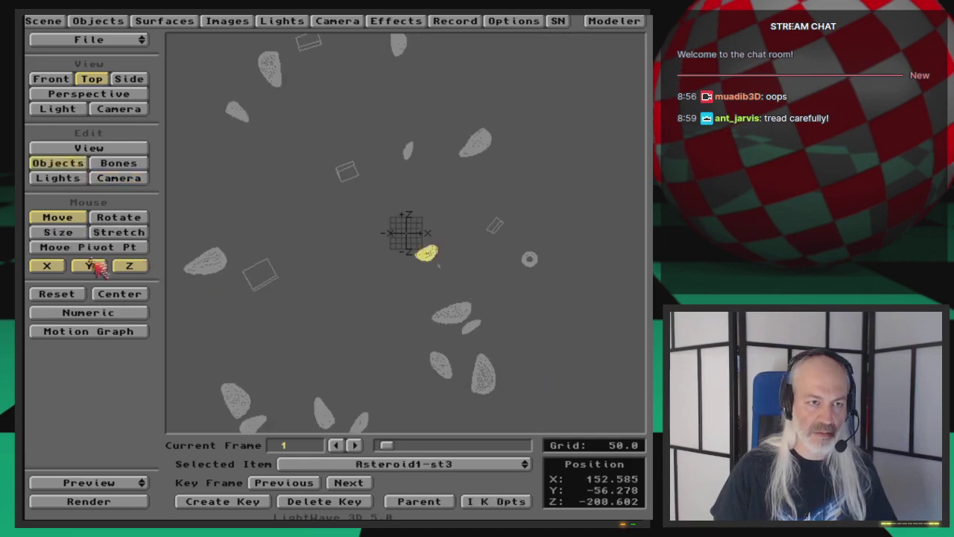
pyautogui.click(112, 294)
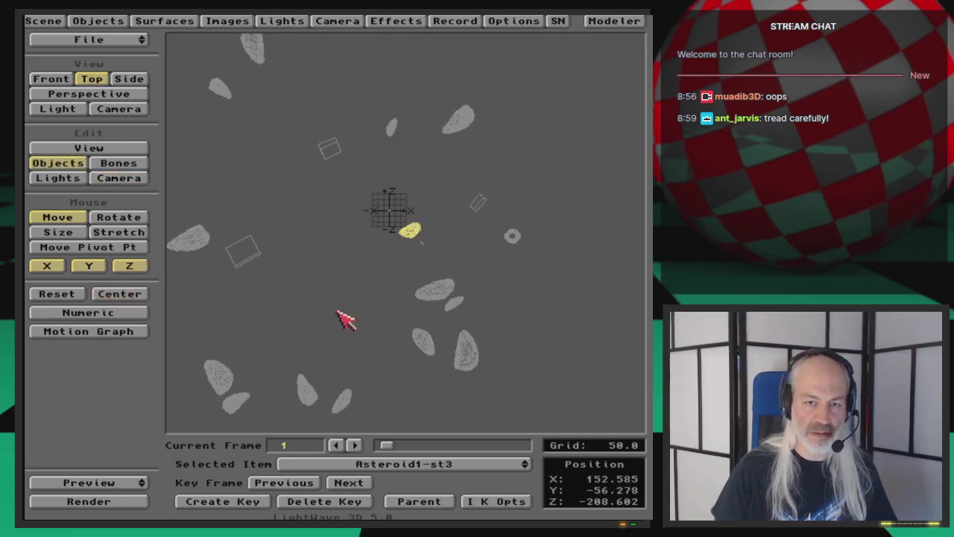
pyautogui.press('.')
pyautogui.press('.')
pyautogui.press('.')
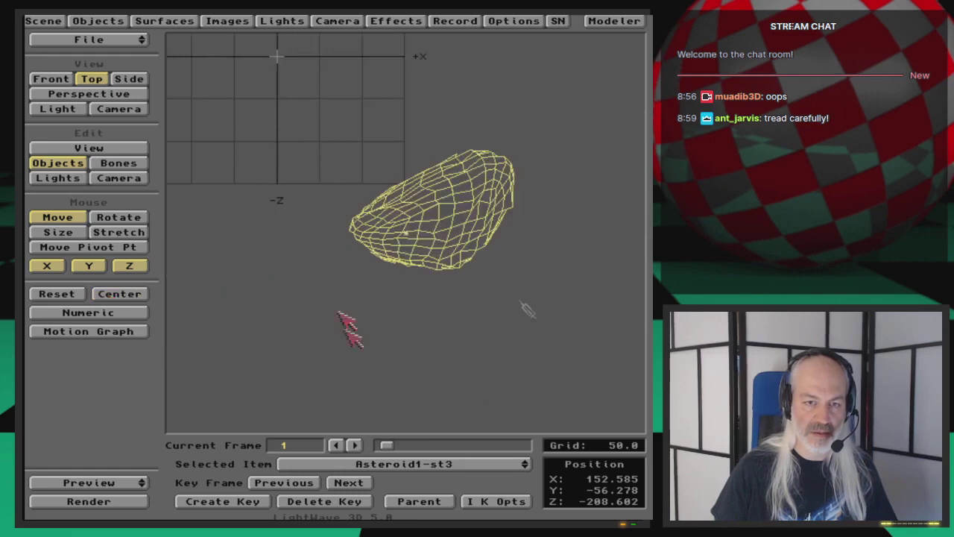
pyautogui.click(468, 464)
pyautogui.press(',')
pyautogui.press(',')
pyautogui.press(',')
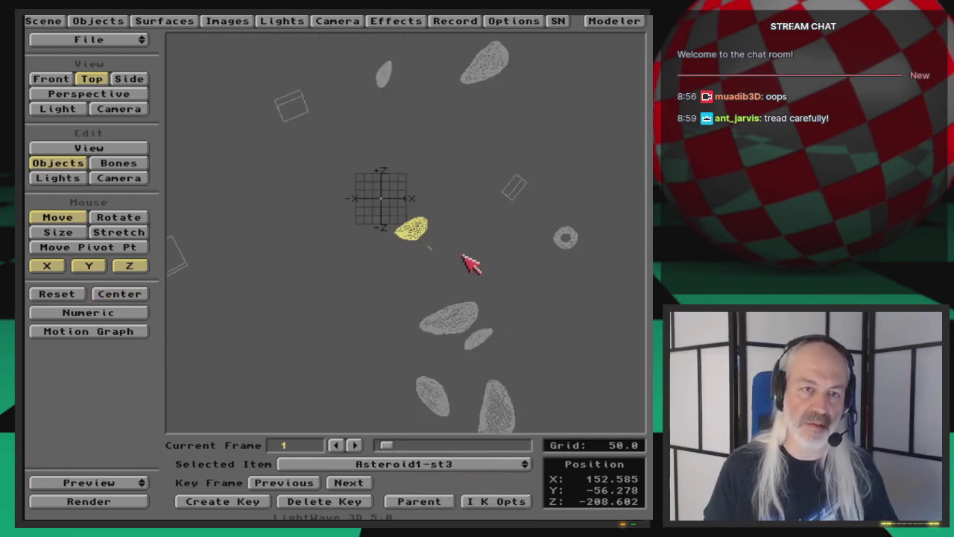
pyautogui.press(',')
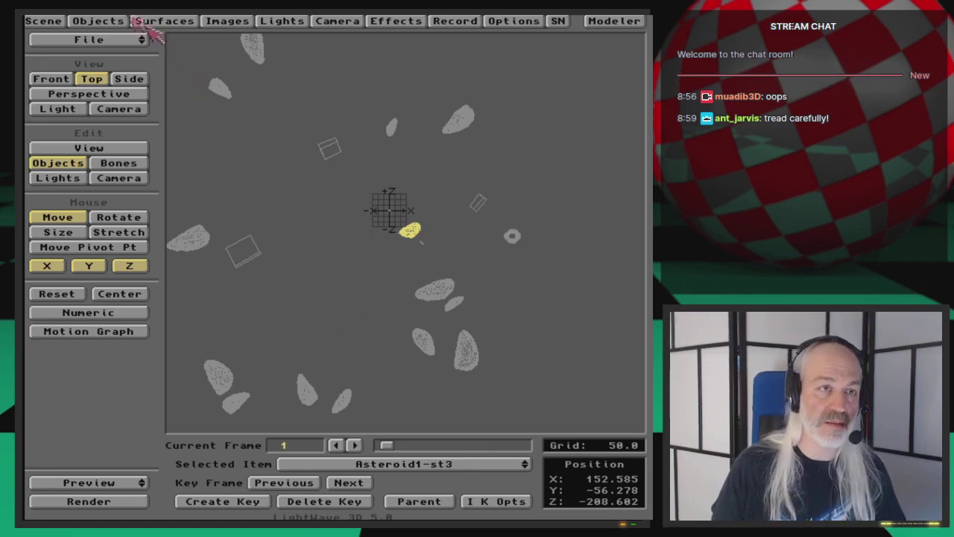
# Assign the LOD replacement plug-in to Asteroid.LWO (1) with AsteroidBelt-LOD.txt as its LOD file.
pyautogui.click(118, 21)
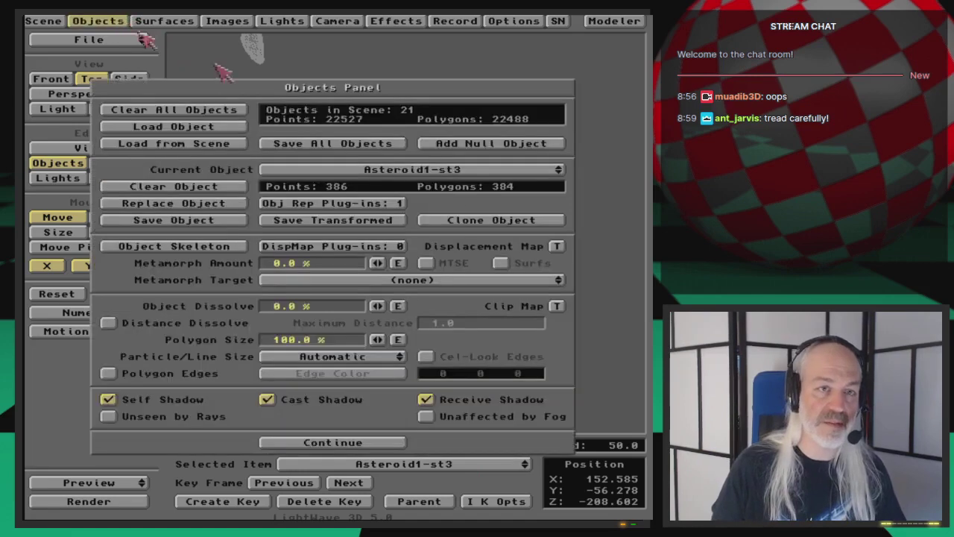
pyautogui.click(493, 172)
pyautogui.click(496, 206)
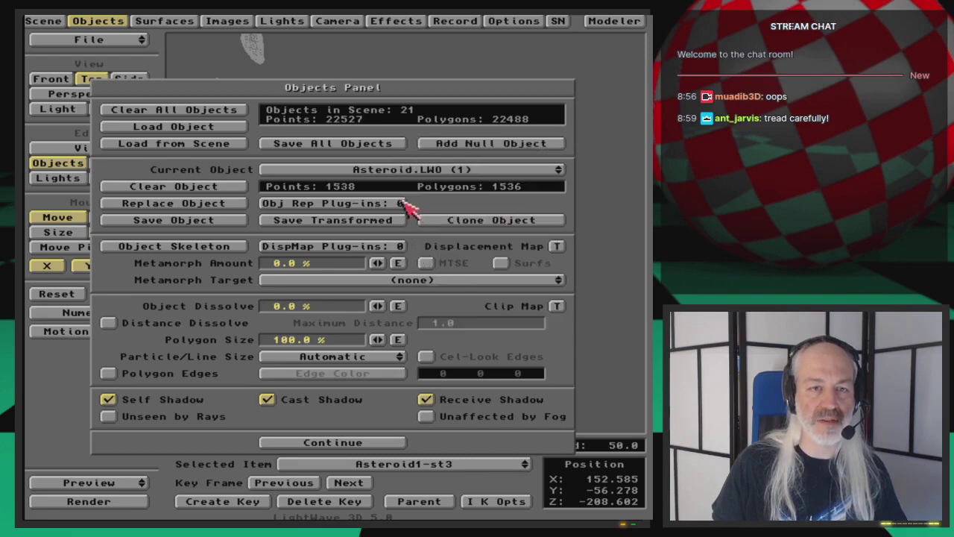
pyautogui.click(403, 204)
pyautogui.click(409, 263)
pyautogui.click(462, 263)
pyautogui.click(407, 270)
pyautogui.click(522, 265)
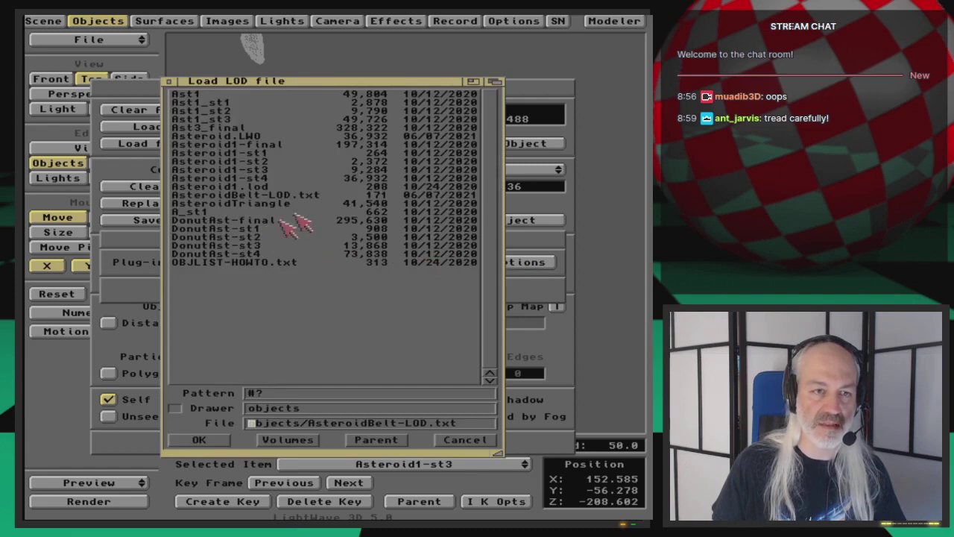
pyautogui.doubleClick(317, 195)
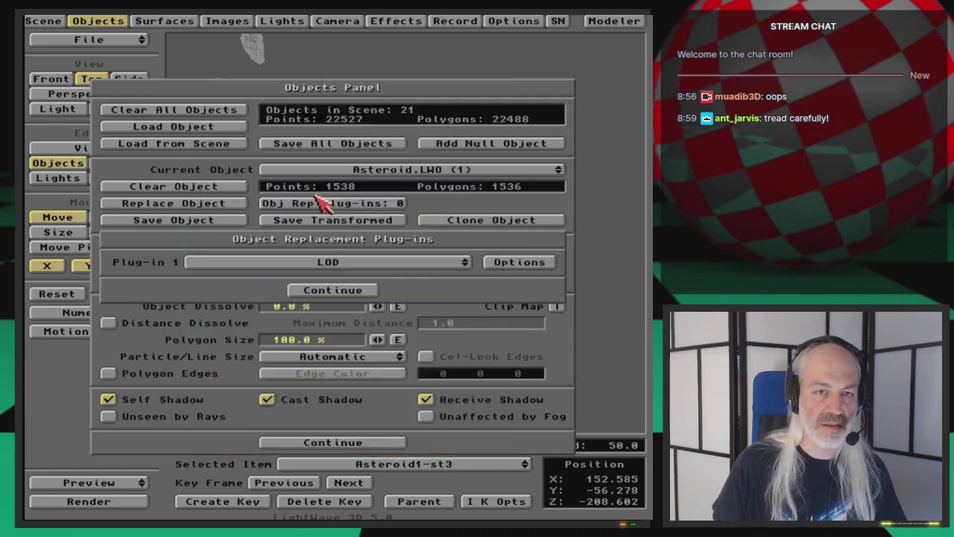
pyautogui.click(333, 288)
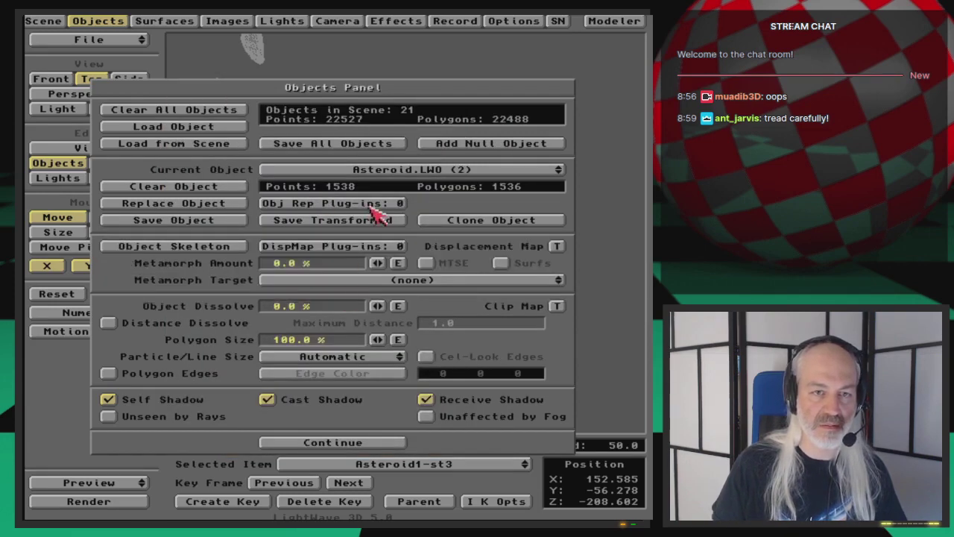
# Assign the LOD replacement plug-in to Asteroid.LWO (2) with AsteroidBelt-LOD.txt as its LOD file.
pyautogui.click(370, 204)
pyautogui.click(381, 261)
pyautogui.click(373, 273)
pyautogui.click(520, 265)
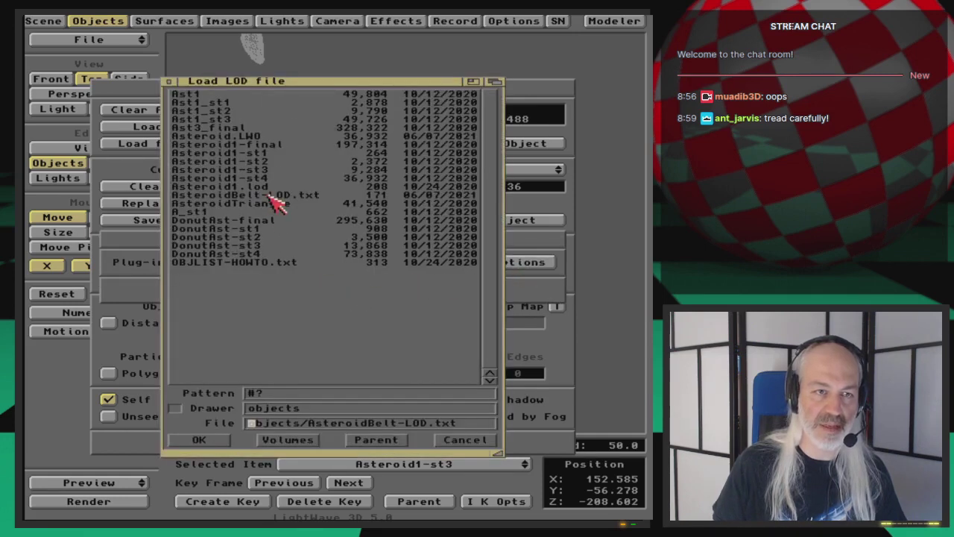
pyautogui.doubleClick(269, 196)
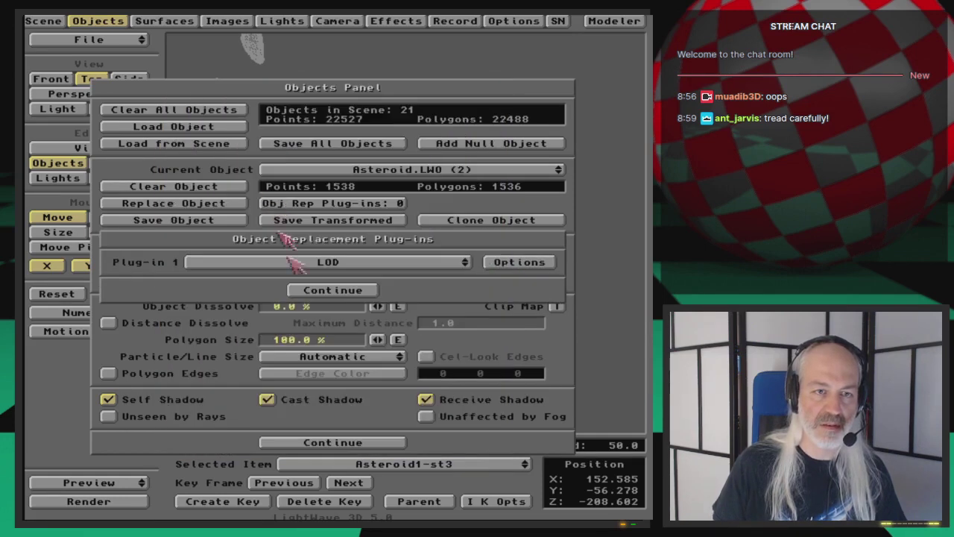
pyautogui.click(332, 289)
# Assign the LOD replacement plug-in to Asteroid.LWO (3) with AsteroidBelt-LOD.txt as its LOD file.
pyautogui.click(371, 203)
pyautogui.click(381, 262)
pyautogui.click(375, 273)
pyautogui.click(517, 263)
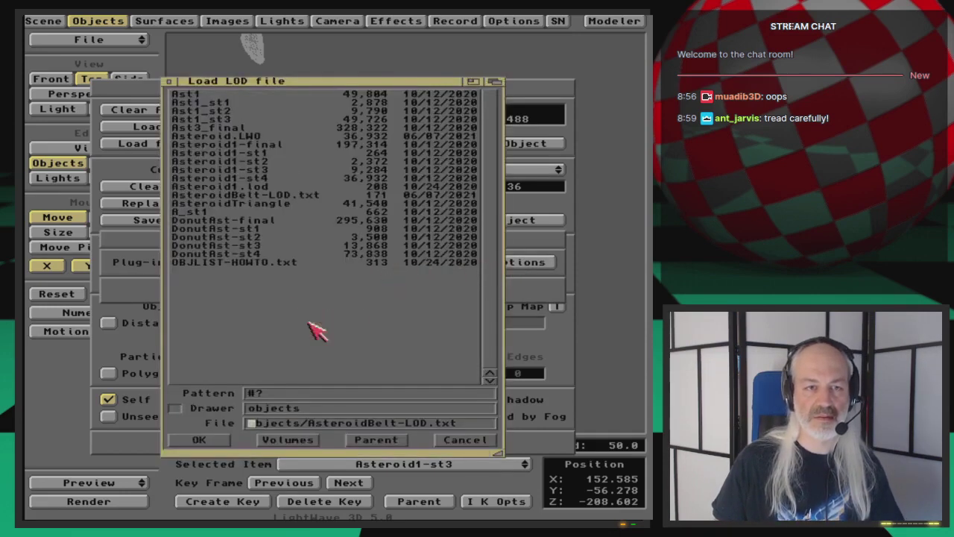
pyautogui.doubleClick(262, 198)
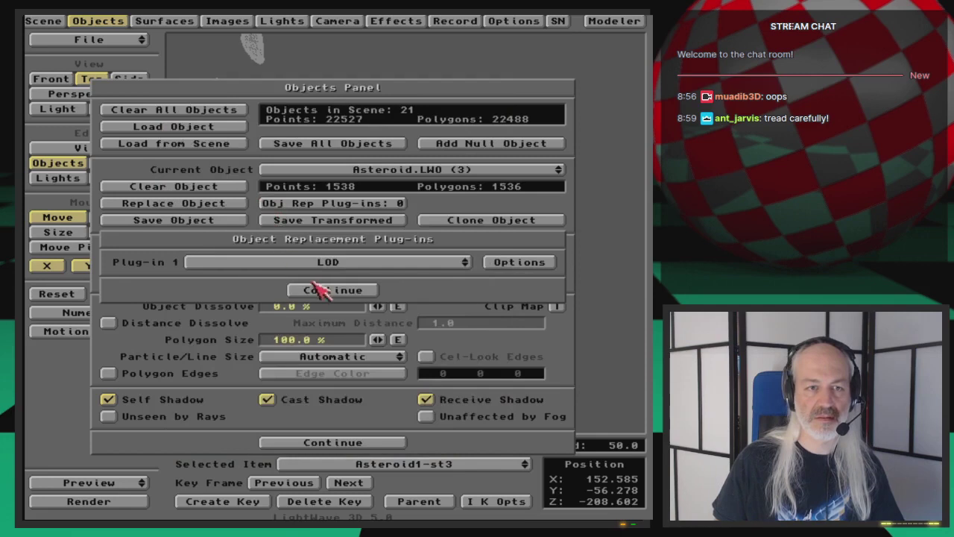
pyautogui.click(328, 288)
# Assign the LOD replacement plug-in to Asteroid.LWO (4) with AsteroidBelt-LOD.txt as its LOD file.
pyautogui.click(396, 207)
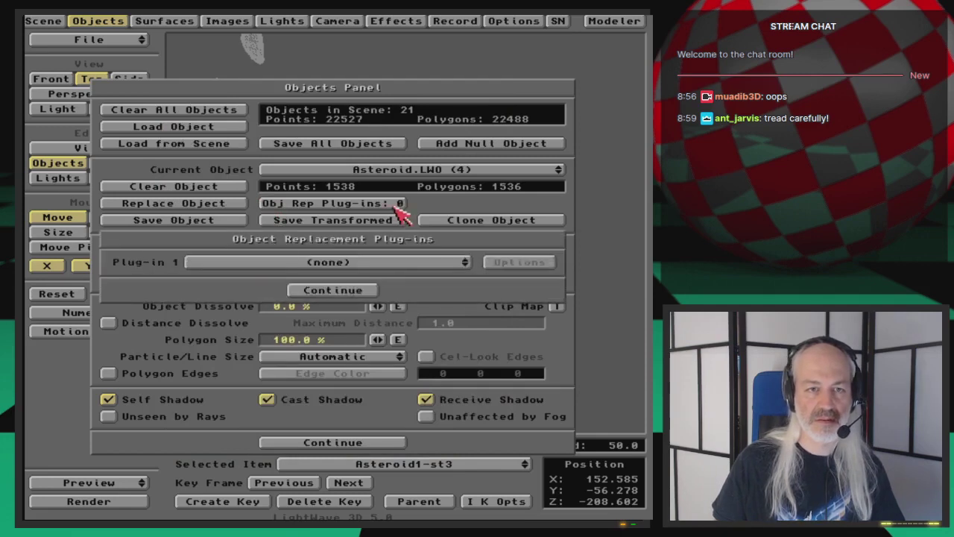
pyautogui.click(390, 265)
pyautogui.click(513, 262)
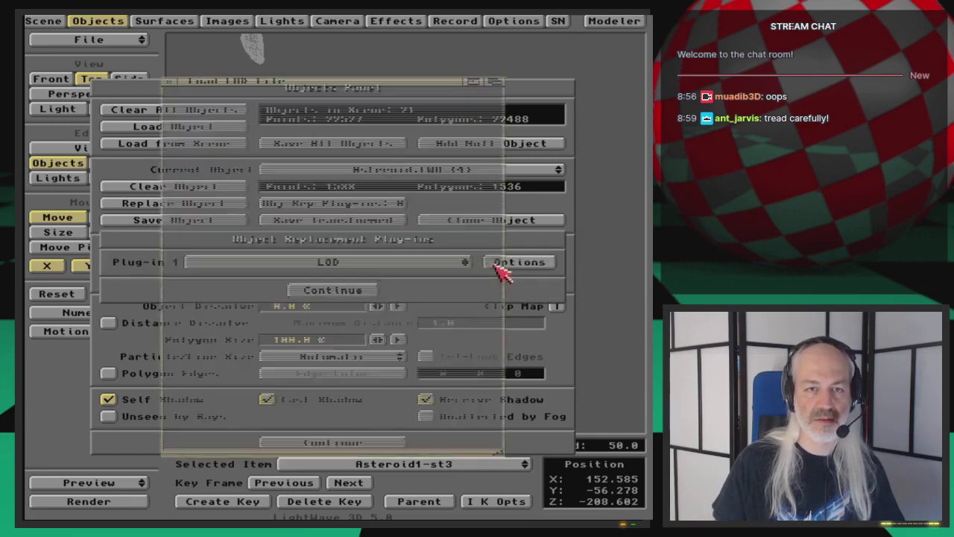
pyautogui.doubleClick(277, 207)
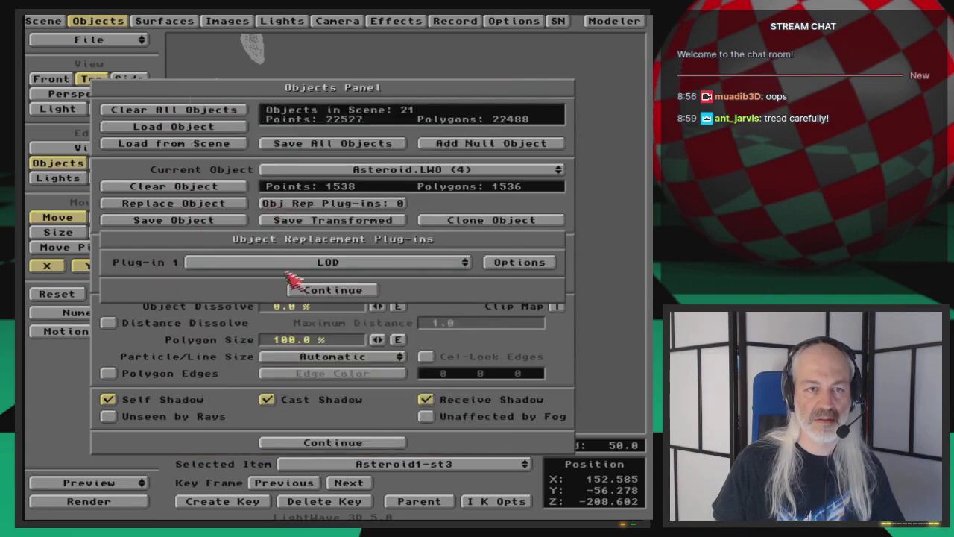
pyautogui.click(312, 291)
# Assign the LOD replacement plug-in to Asteroid.LWO (5) with AsteroidBelt-LOD.txt as its LOD file.
pyautogui.click(431, 171)
pyautogui.click(431, 166)
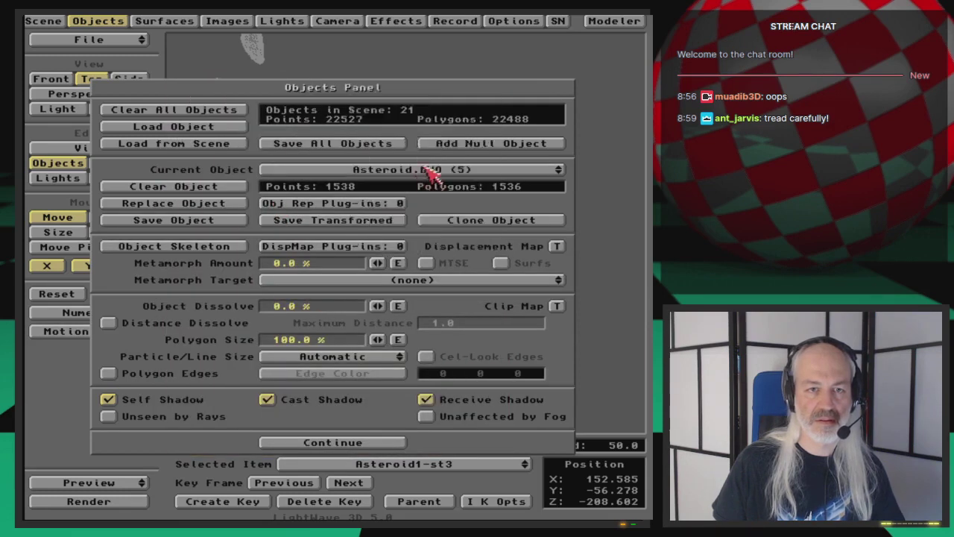
pyautogui.click(396, 204)
pyautogui.click(391, 263)
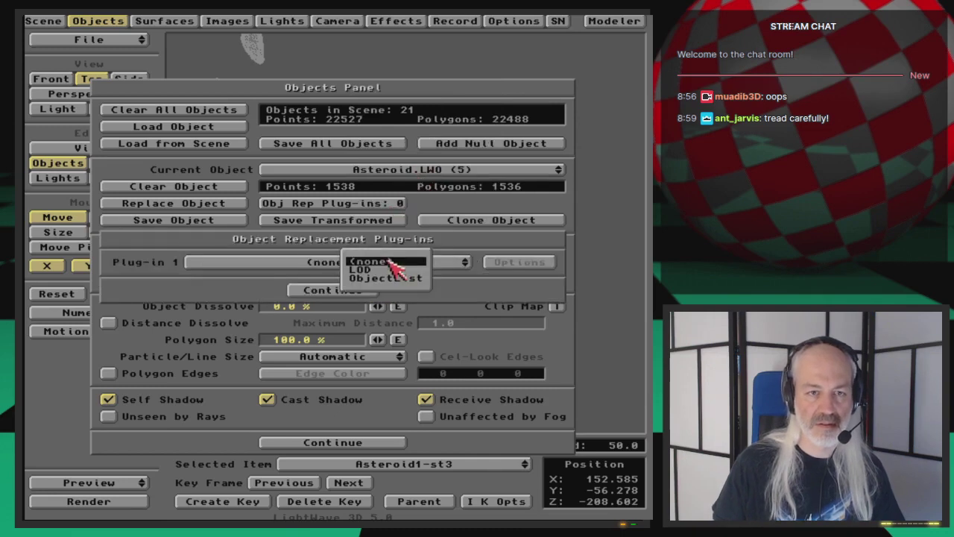
pyautogui.click(365, 270)
pyautogui.click(513, 264)
pyautogui.doubleClick(276, 197)
pyautogui.click(326, 291)
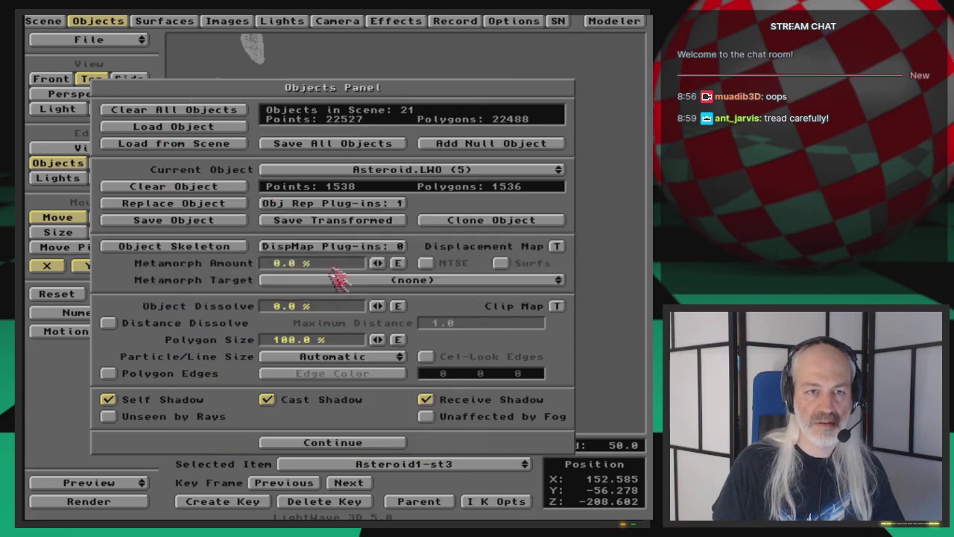
# Assign the LOD replacement plug-in to Asteroid.LWO (6) with AsteroidBelt-LOD.txt as its LOD file.
pyautogui.click(373, 205)
pyautogui.click(339, 272)
pyautogui.click(345, 278)
pyautogui.click(507, 262)
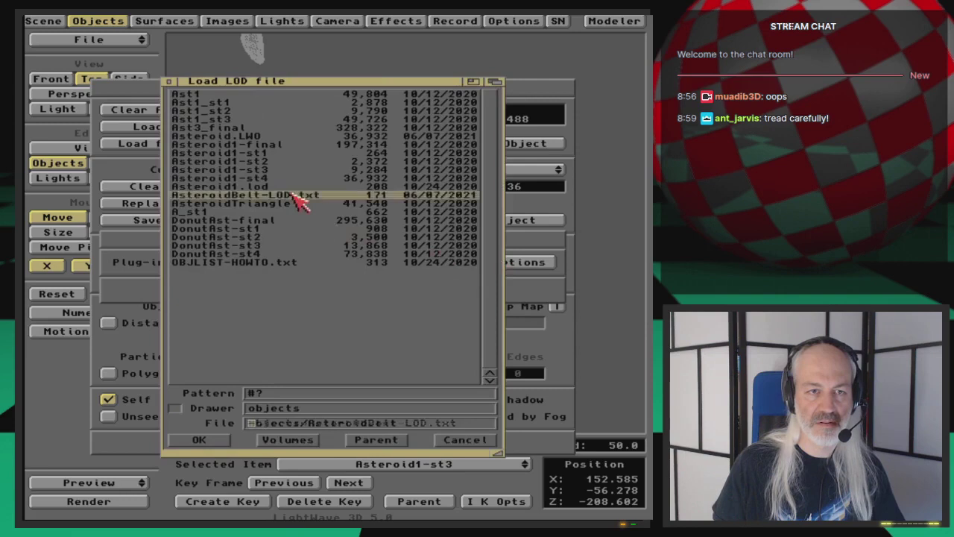
pyautogui.doubleClick(293, 195)
pyautogui.click(339, 290)
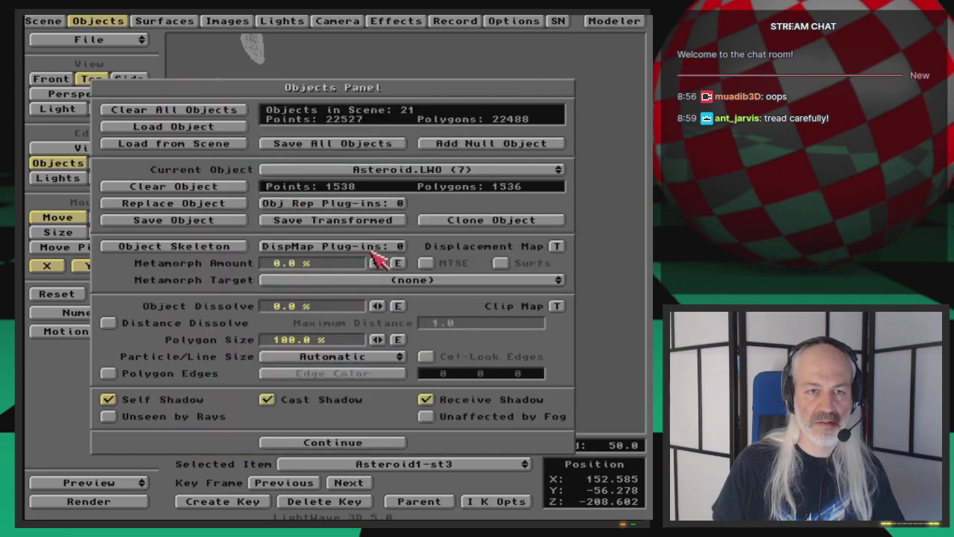
# Assign the LOD replacement plug-in to Asteroid.LWO (7) with AsteroidBelt-LOD.txt as its LOD file.
pyautogui.click(375, 203)
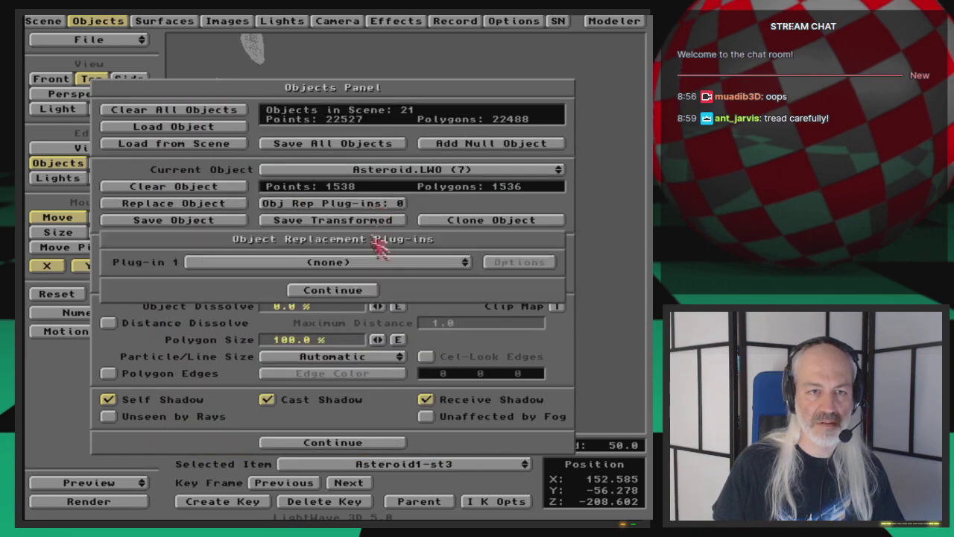
pyautogui.click(376, 263)
pyautogui.click(351, 274)
pyautogui.click(522, 265)
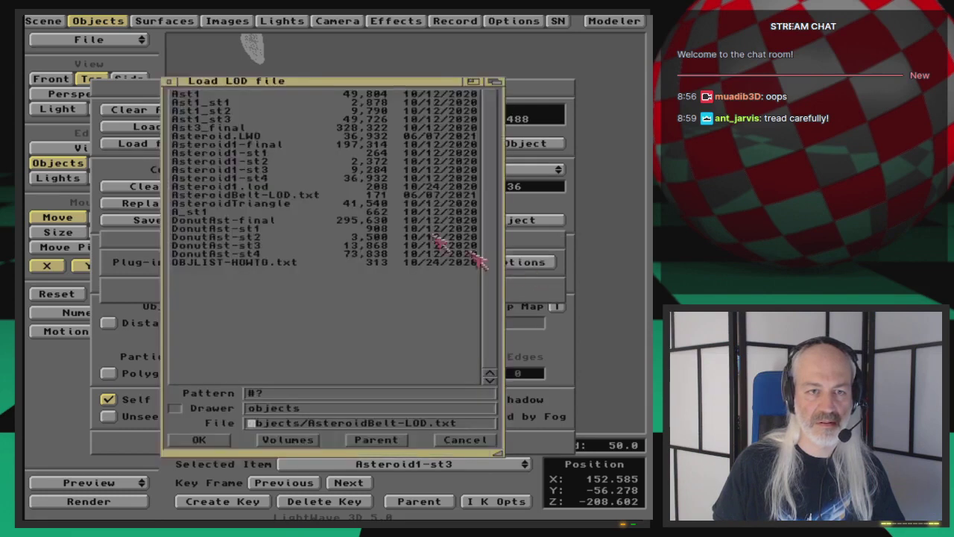
pyautogui.doubleClick(282, 195)
pyautogui.click(357, 291)
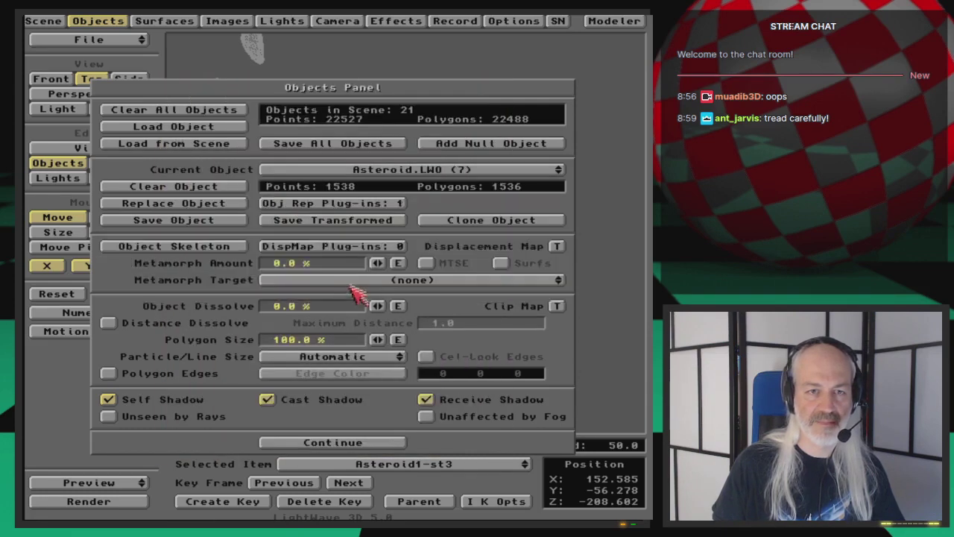
# Assign the LOD replacement plug-in to Asteroid.LWO (8) with AsteroidBelt-LOD.txt as its LOD file.
pyautogui.click(389, 207)
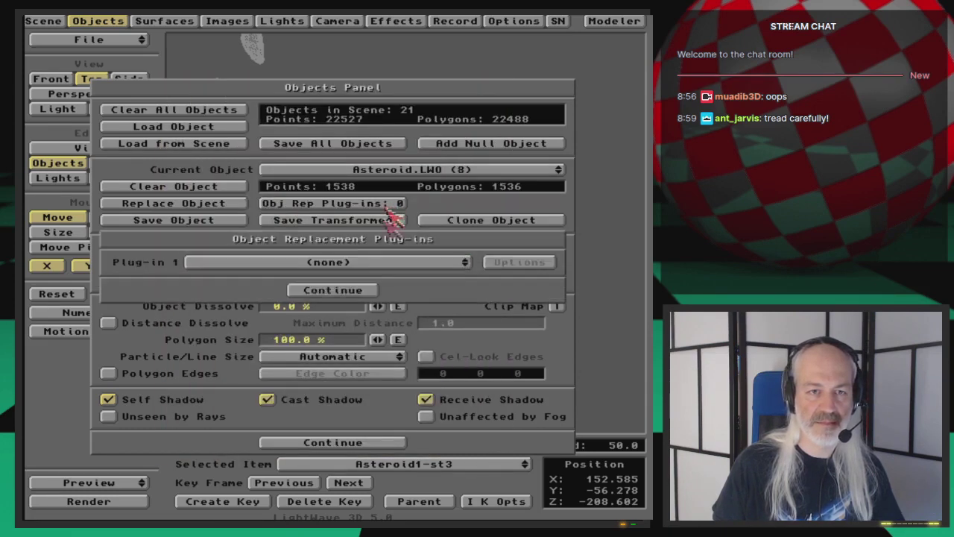
pyautogui.click(377, 262)
pyautogui.click(388, 273)
pyautogui.click(522, 262)
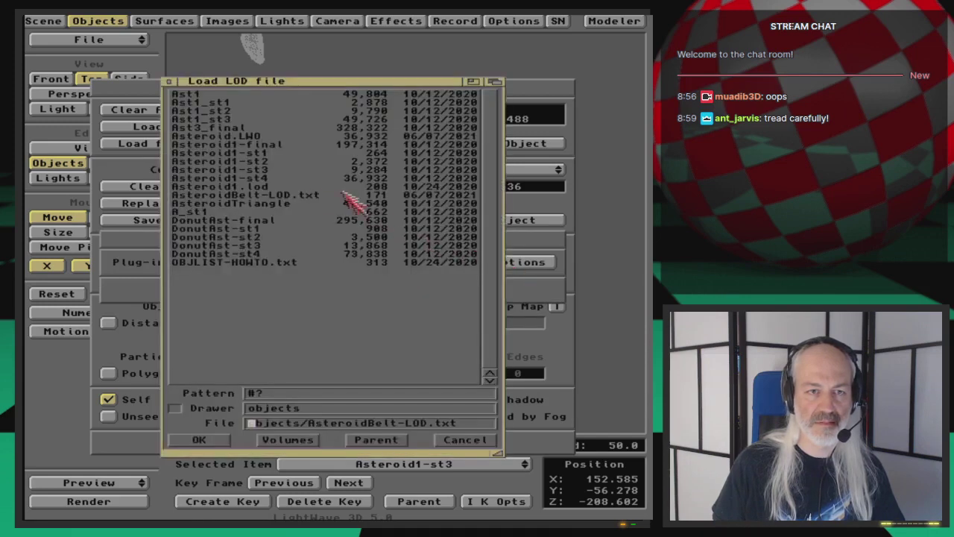
pyautogui.doubleClick(312, 195)
pyautogui.click(337, 291)
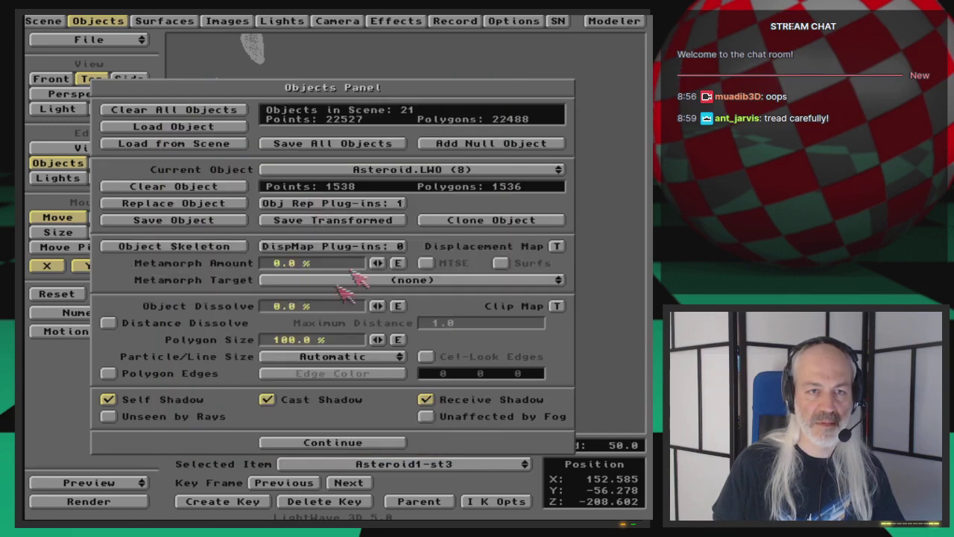
# Assign the LOD replacement plug-in to Asteroid.LWO (9) with AsteroidBelt-LOD.txt as its LOD file.
pyautogui.click(399, 204)
pyautogui.click(391, 262)
pyautogui.click(386, 274)
pyautogui.click(518, 262)
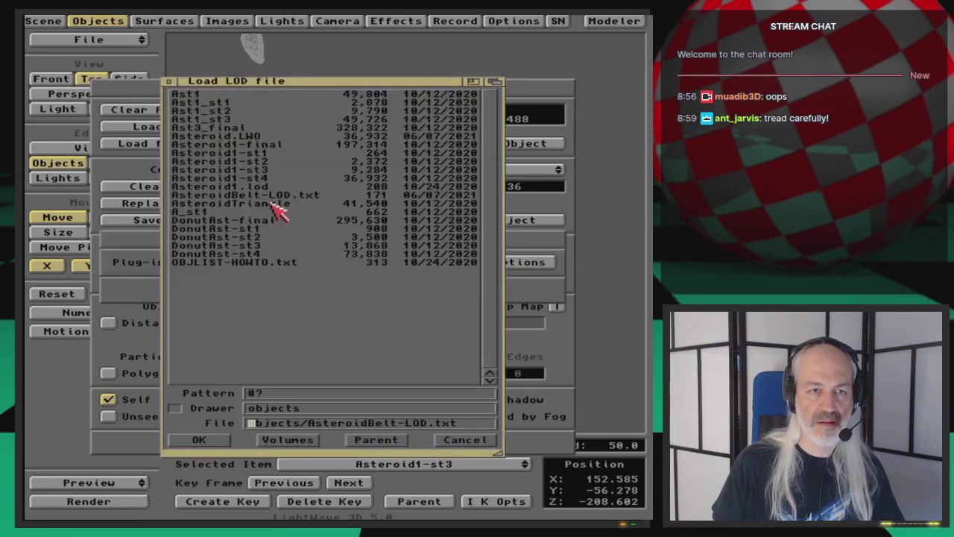
pyautogui.doubleClick(272, 196)
pyautogui.click(360, 293)
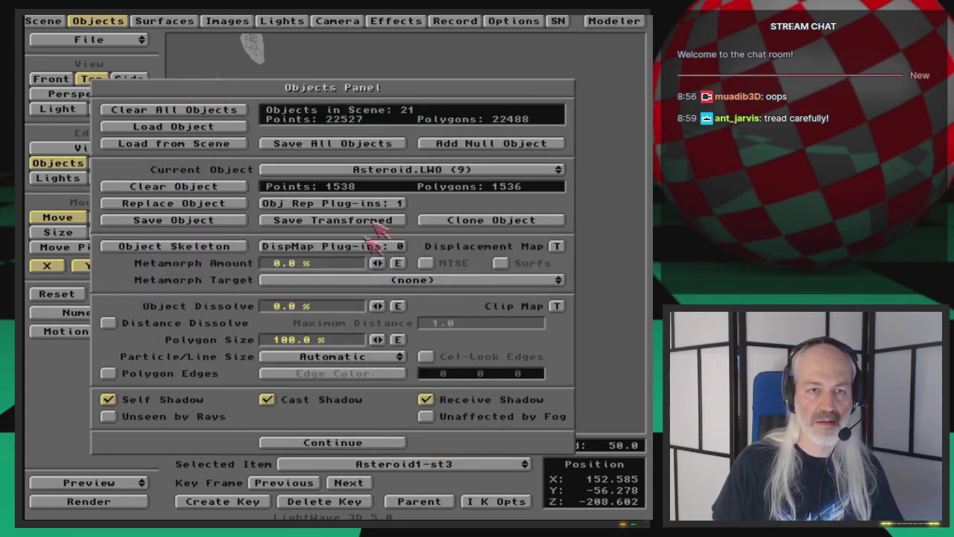
# Assign the LOD replacement plug-in to Asteroid.LWO (10) with AsteroidBelt-LOD.txt as its LOD file.
pyautogui.click(418, 170)
pyautogui.click(425, 180)
pyautogui.click(395, 202)
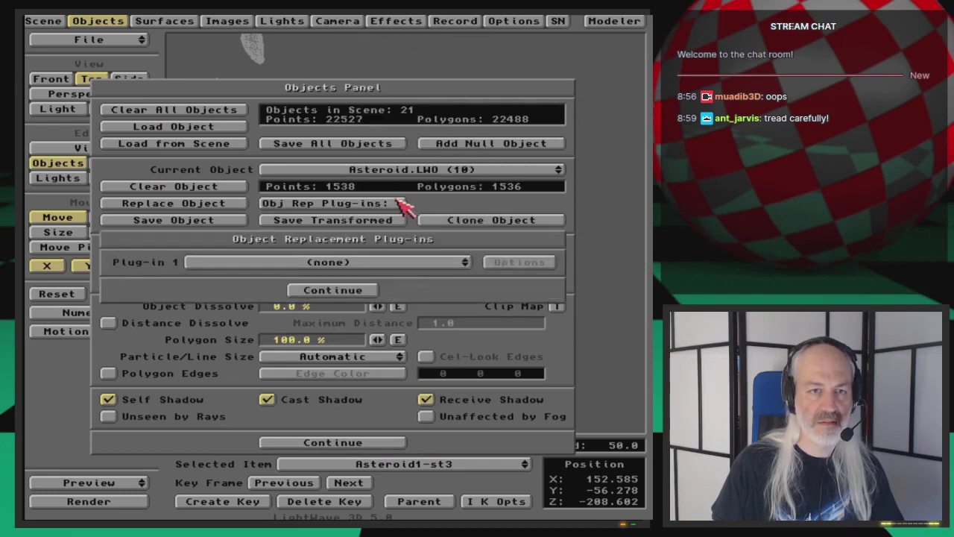
pyautogui.click(377, 256)
pyautogui.click(377, 269)
pyautogui.click(519, 261)
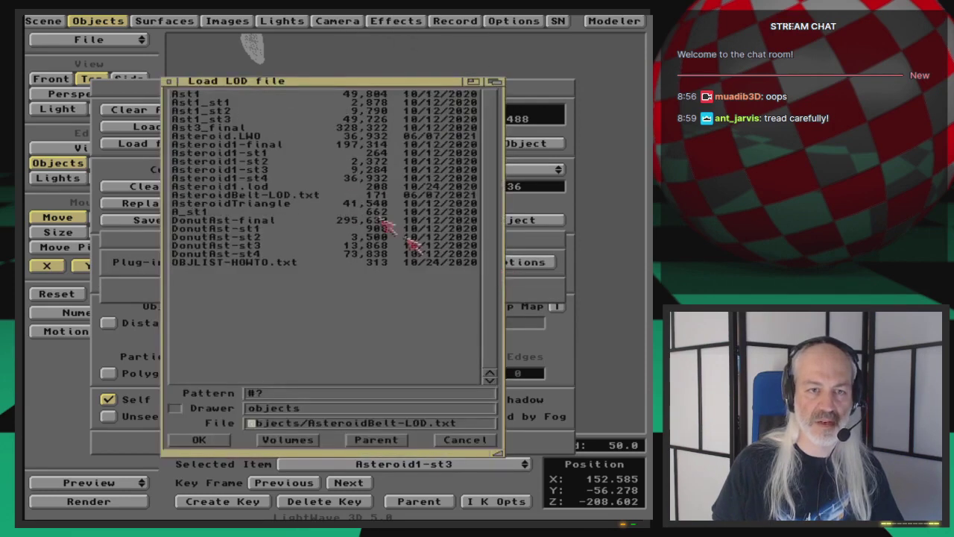
pyautogui.doubleClick(295, 195)
pyautogui.click(349, 290)
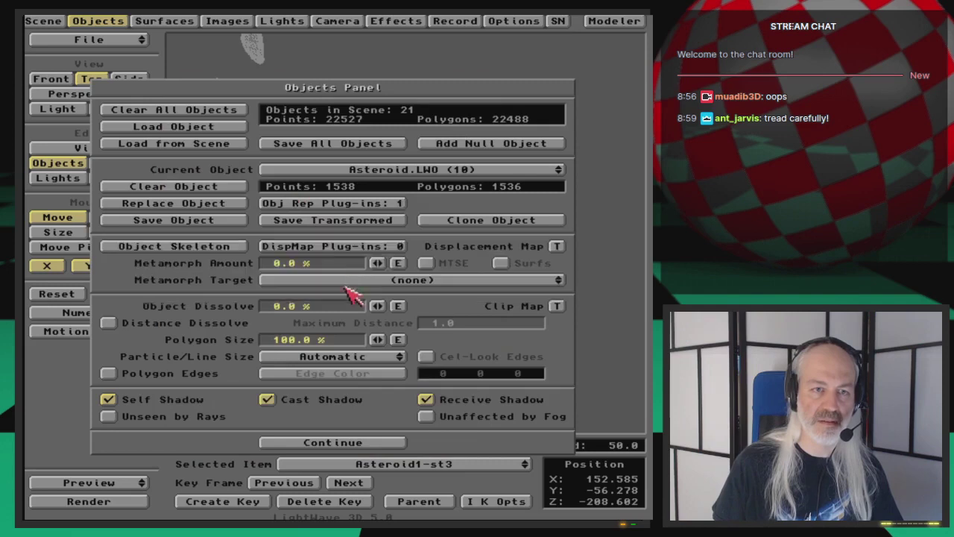
# Assign the LOD replacement plug-in to Asteroid.LWO (11) with AsteroidBelt-LOD.txt as its LOD file.
pyautogui.click(395, 203)
pyautogui.click(387, 262)
pyautogui.click(388, 266)
pyautogui.click(498, 265)
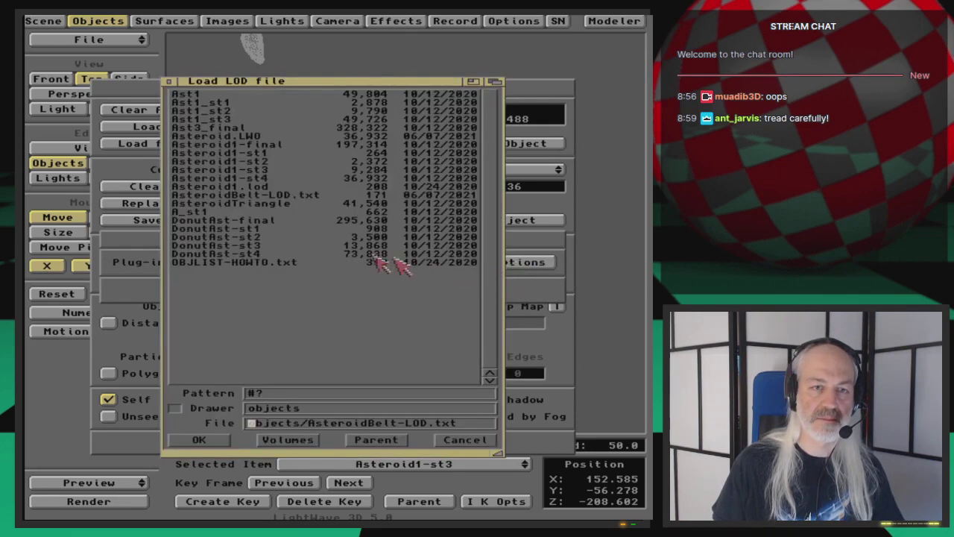
pyautogui.doubleClick(275, 195)
pyautogui.click(332, 291)
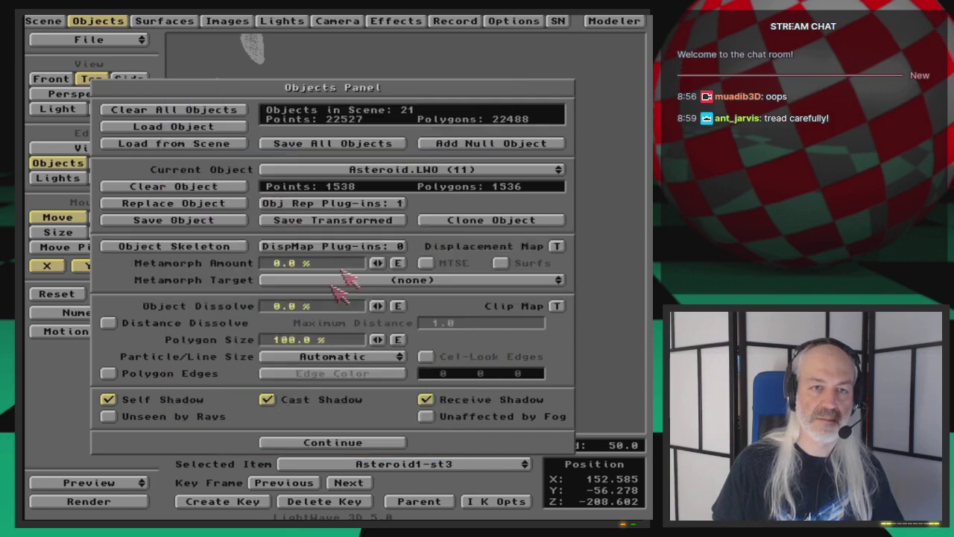
# Assign the LOD replacement plug-in to Asteroid.LWO (12) with AsteroidBelt-LOD.txt as its LOD file.
pyautogui.click(398, 203)
pyautogui.click(359, 262)
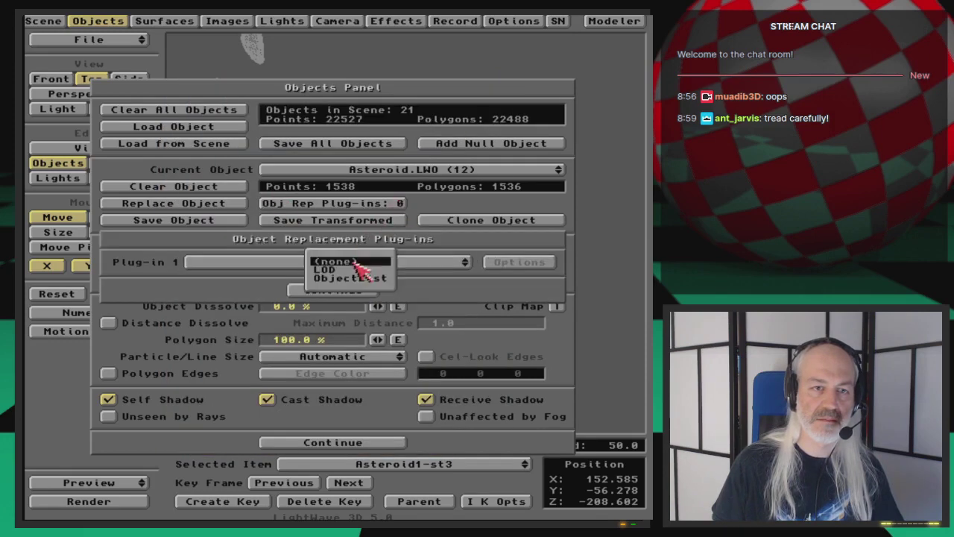
pyautogui.click(352, 270)
pyautogui.click(492, 265)
pyautogui.doubleClick(307, 196)
pyautogui.click(349, 290)
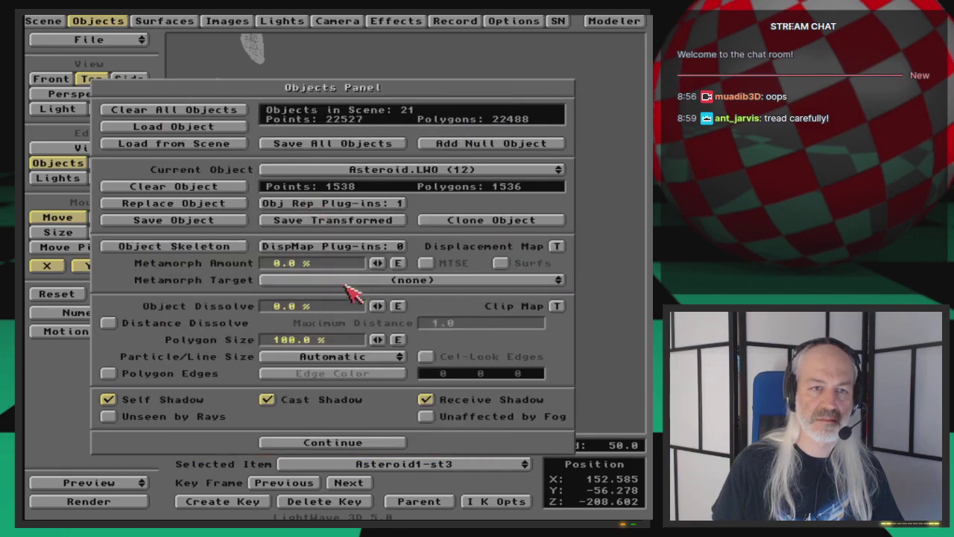
# Assign the LOD replacement plug-in to Asteroid.LWO (13) with AsteroidBelt-LOD.txt as its LOD file.
pyautogui.click(402, 212)
pyautogui.click(403, 261)
pyautogui.click(380, 277)
pyautogui.click(516, 268)
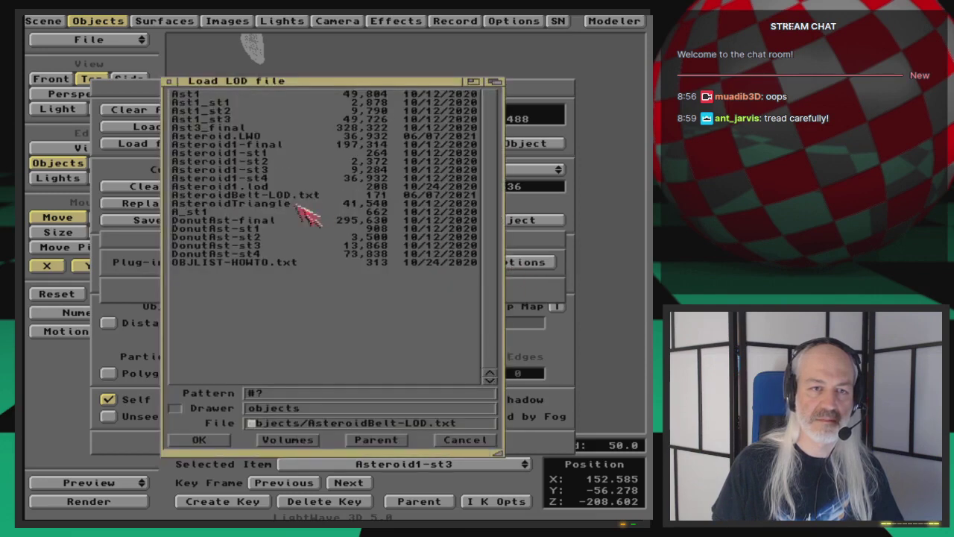
pyautogui.doubleClick(293, 197)
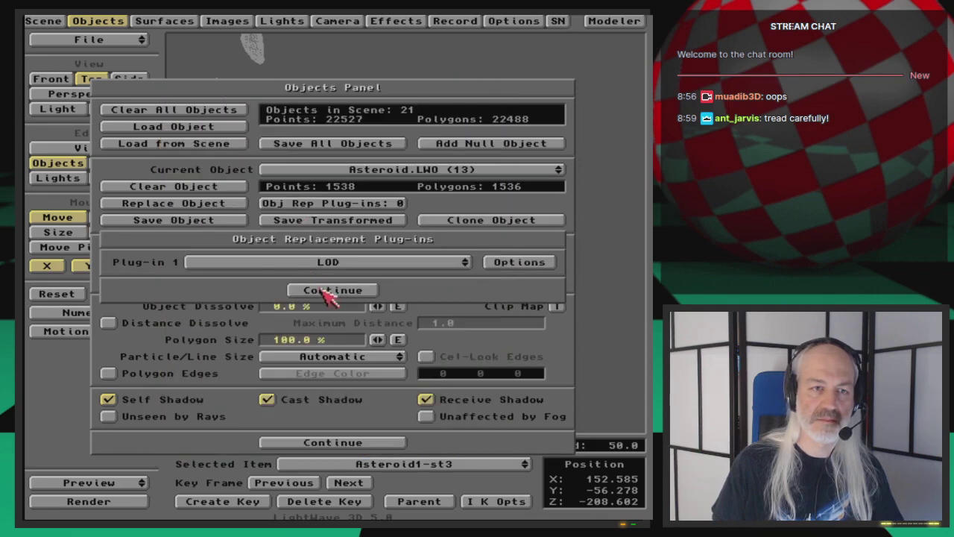
pyautogui.click(328, 291)
# Assign the LOD replacement plug-in to Asteroid.LWO (14) with AsteroidBelt-LOD.txt as its LOD file.
pyautogui.click(392, 205)
pyautogui.click(380, 268)
pyautogui.click(351, 269)
pyautogui.click(518, 261)
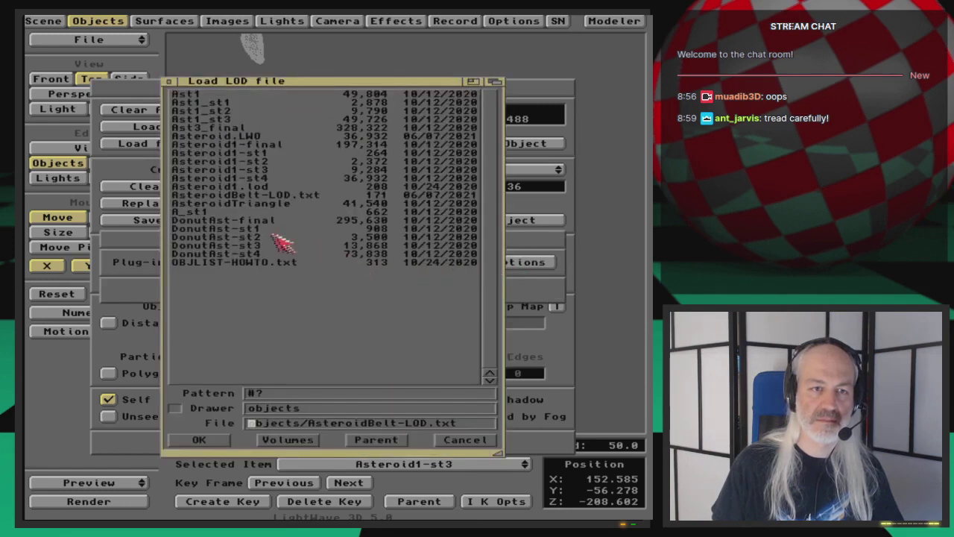
pyautogui.doubleClick(275, 196)
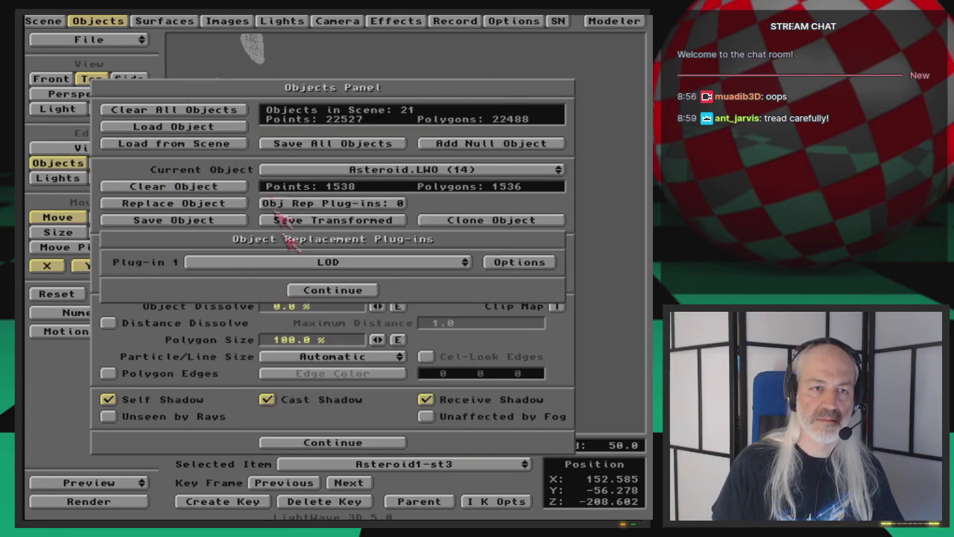
pyautogui.click(313, 288)
# Make root the current object, close the object settings and save the scene.
pyautogui.moveTo(422, 170); pyautogui.dragTo(438, 33)
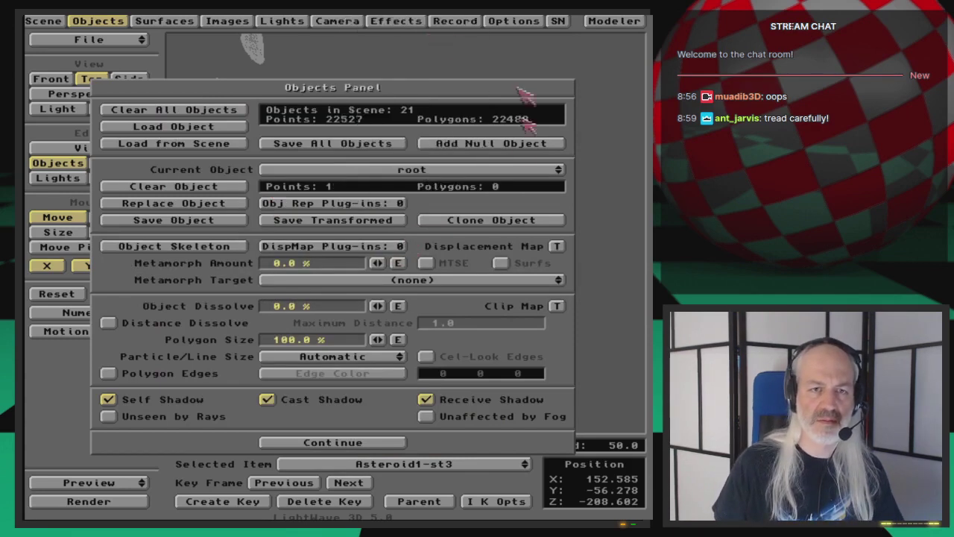
pyautogui.click(108, 20)
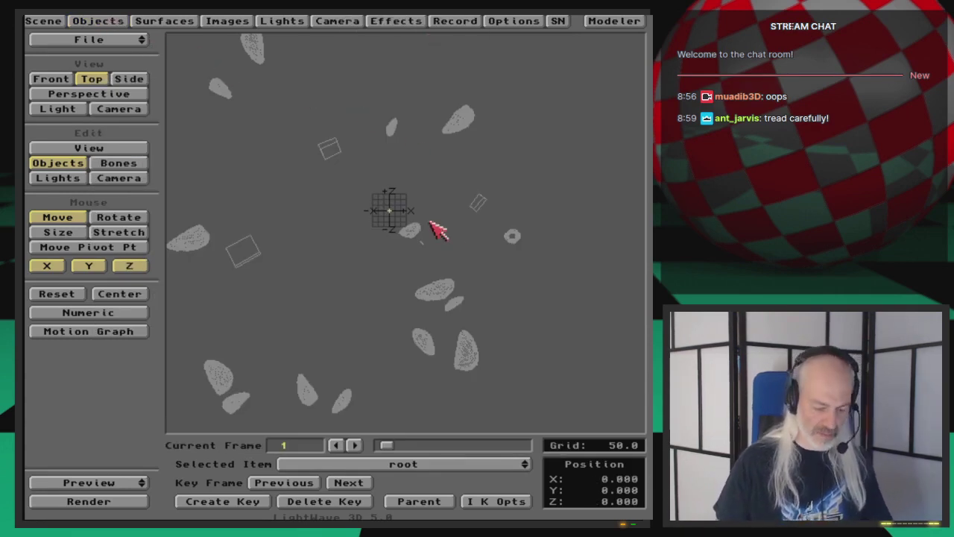
pyautogui.press('s')
pyautogui.press('Return')
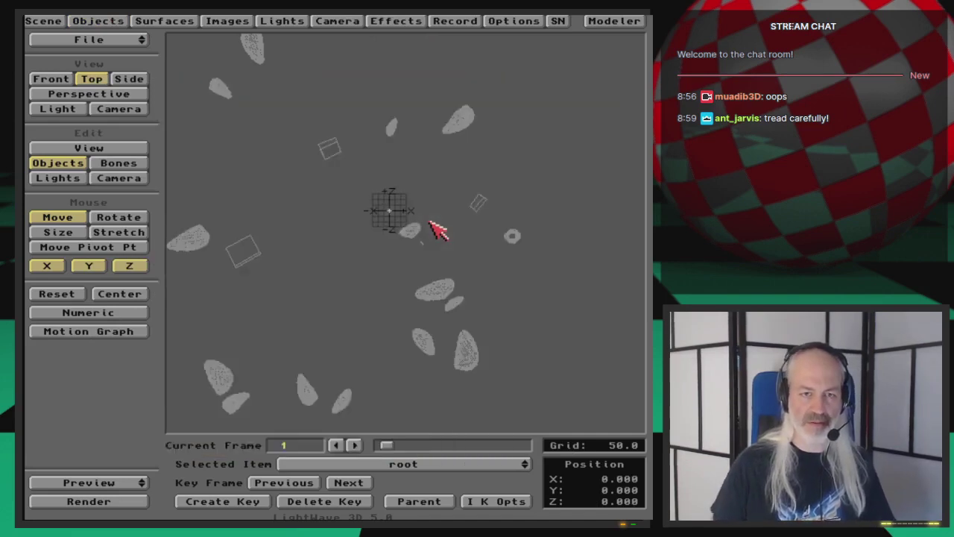
# Render frame 1 from the camera to check the asteroids with the LOD plug-in applied.
pyautogui.click(105, 20)
pyautogui.click(104, 20)
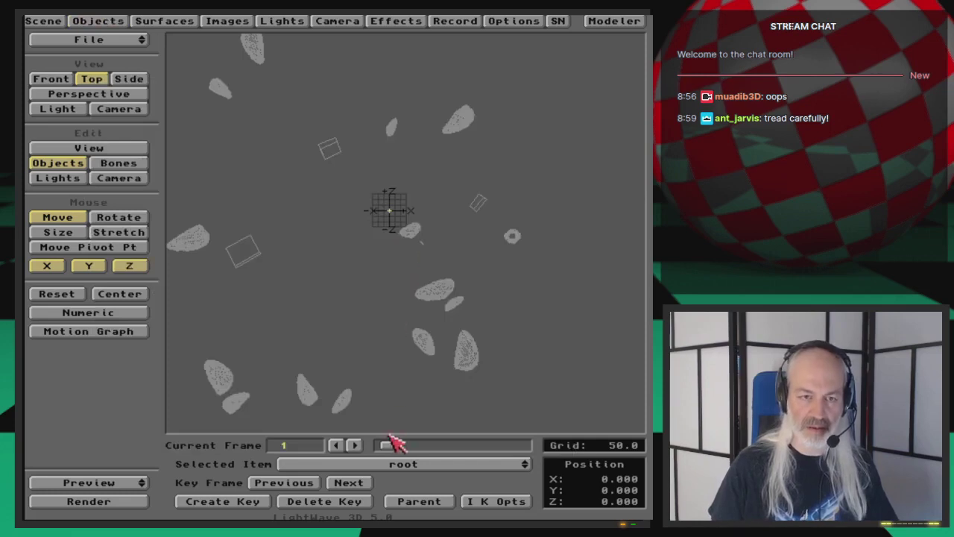
pyautogui.press('6')
pyautogui.press('F9')
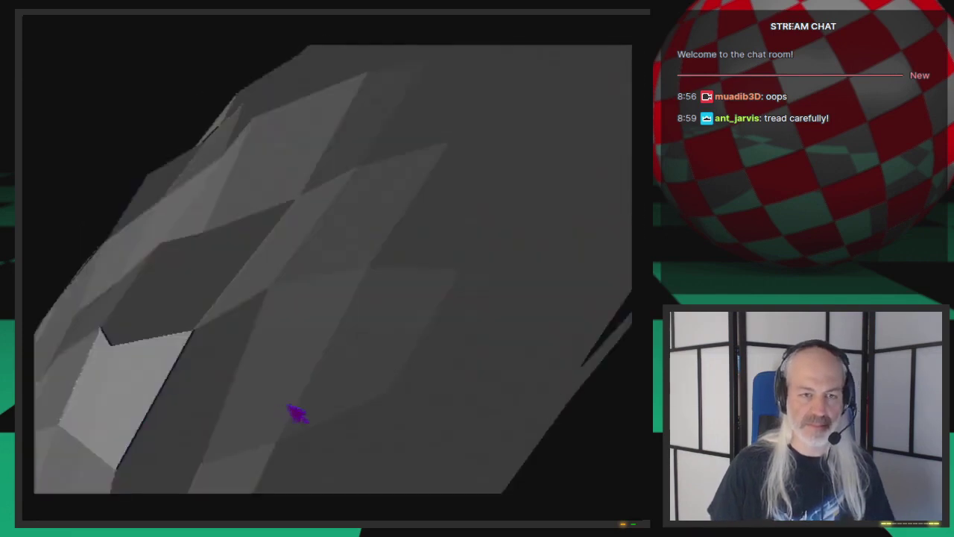
pyautogui.press('Escape')
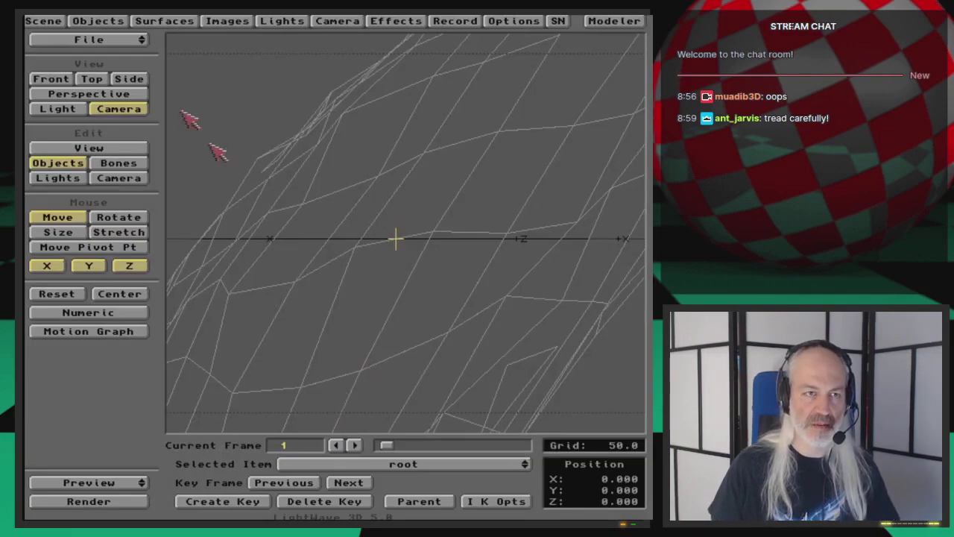
# Make DonutAst-st3 the current object and locate it among the asteroids in the top view.
pyautogui.click(114, 23)
pyautogui.click(488, 169)
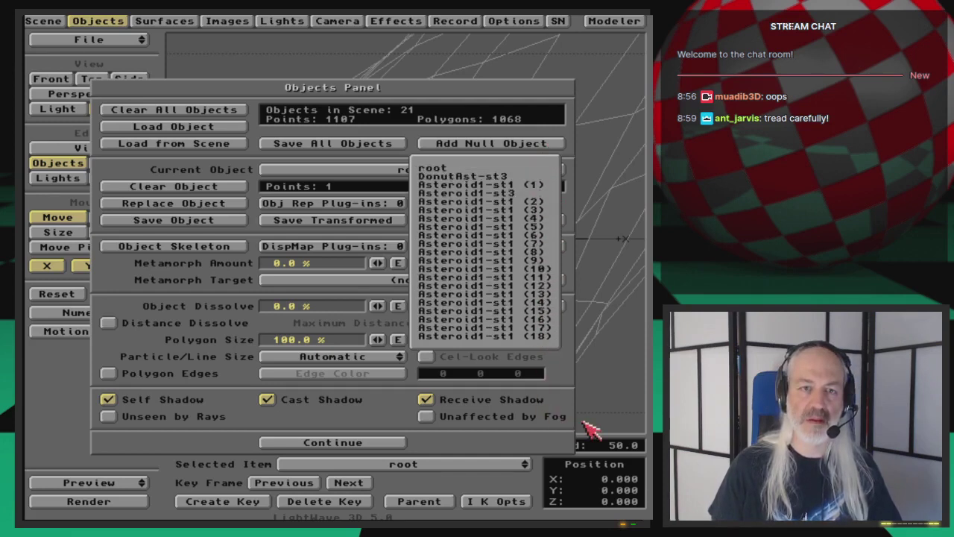
pyautogui.click(534, 178)
pyautogui.click(99, 21)
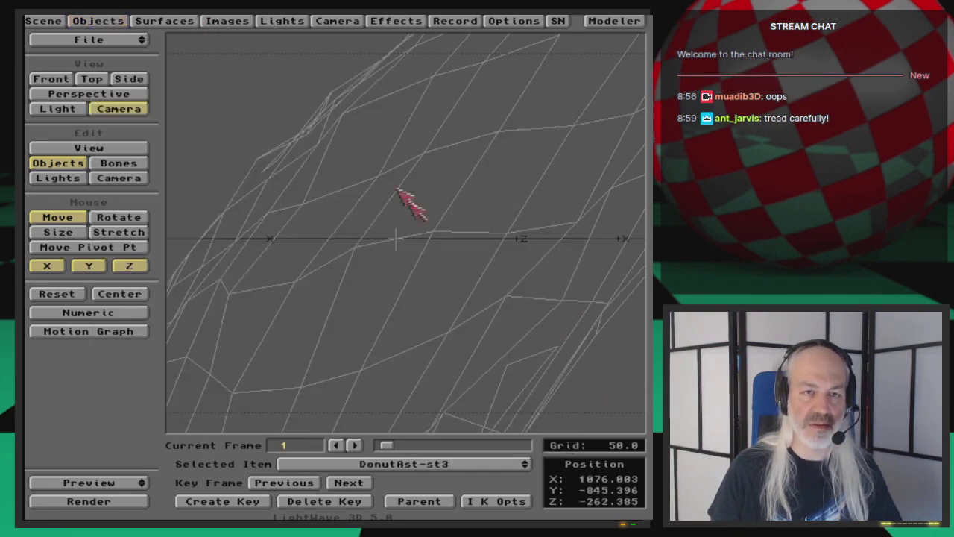
pyautogui.press('2')
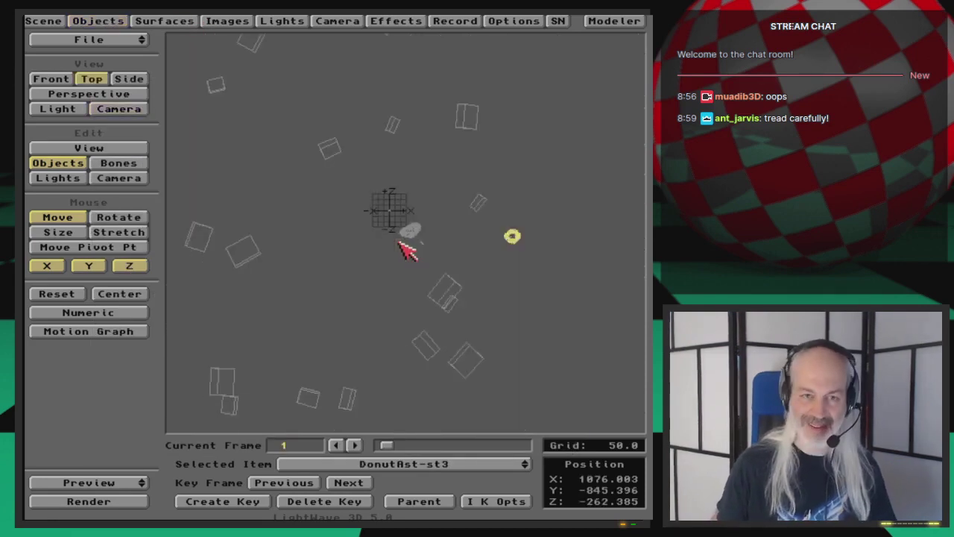
# Check the object replacement plug-in assigned to DonutAst-st3.
pyautogui.click(116, 20)
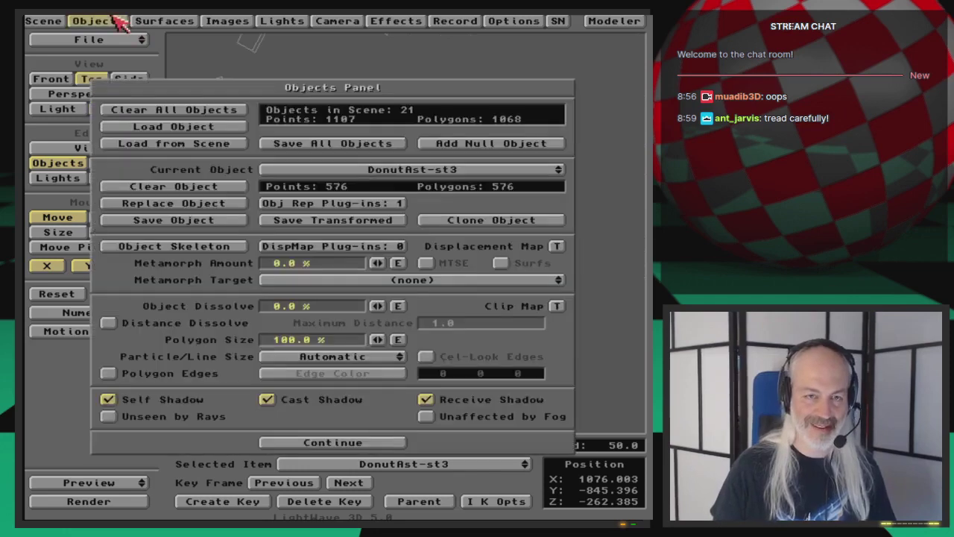
pyautogui.click(399, 204)
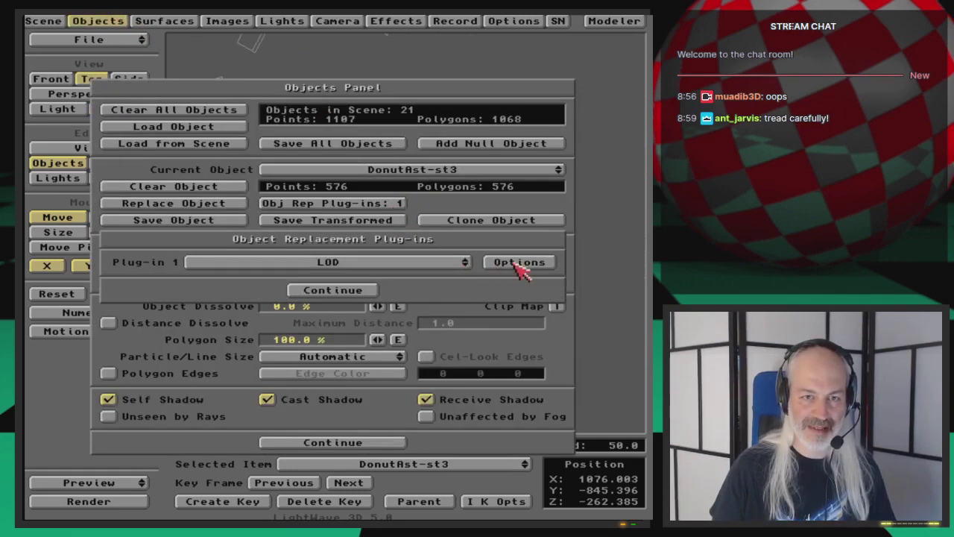
pyautogui.click(355, 294)
pyautogui.click(121, 19)
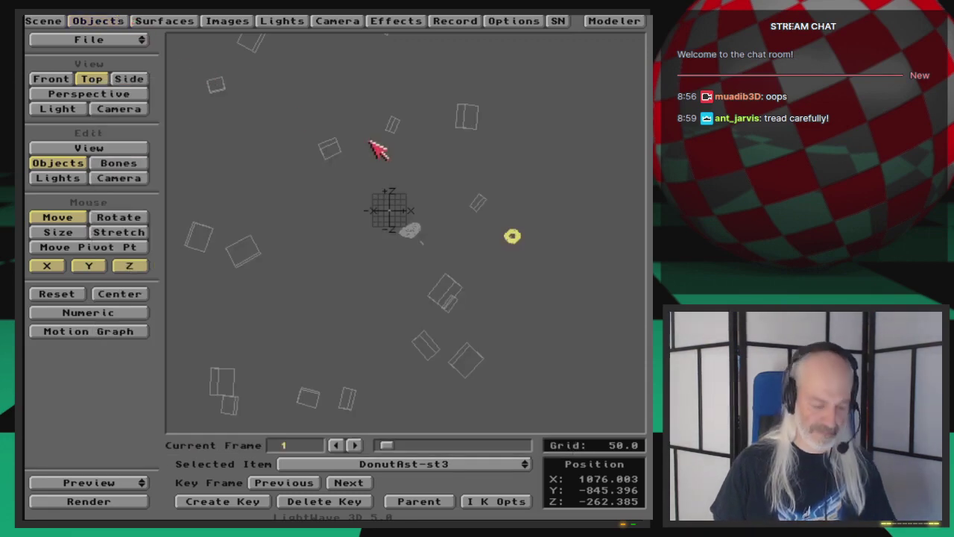
# Switch to the Workbench screen, close AsteroidBelt-LOD.txt in EditPad and return to LightWave.
pyautogui.press('super+m')
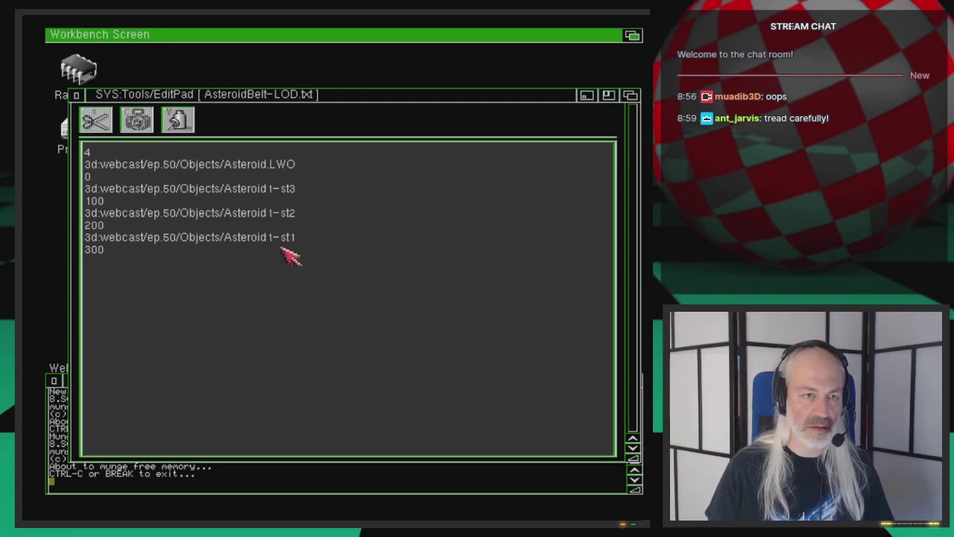
pyautogui.click(77, 95)
pyautogui.press('super+m')
pyautogui.press('super+m')
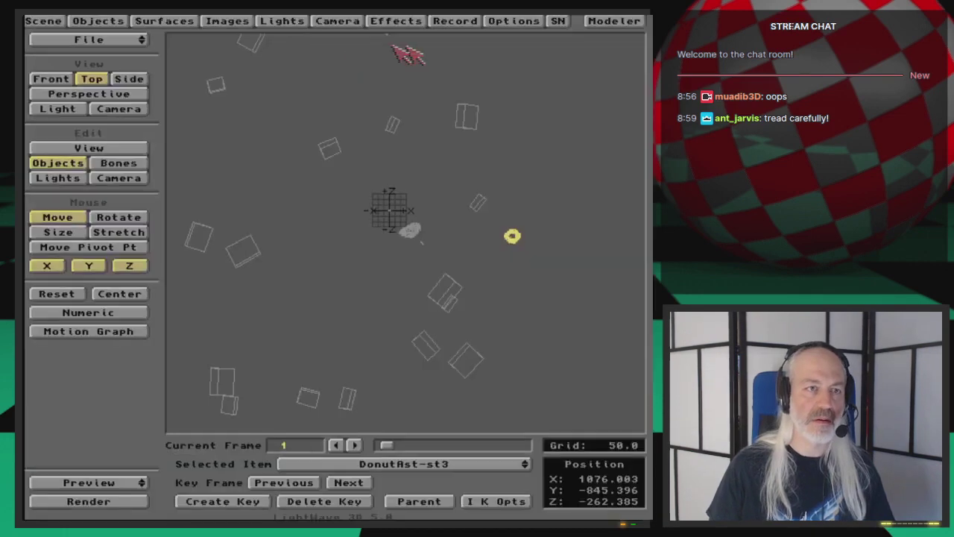
# Clear the DonutAst-st3 object from the scene.
pyautogui.click(106, 22)
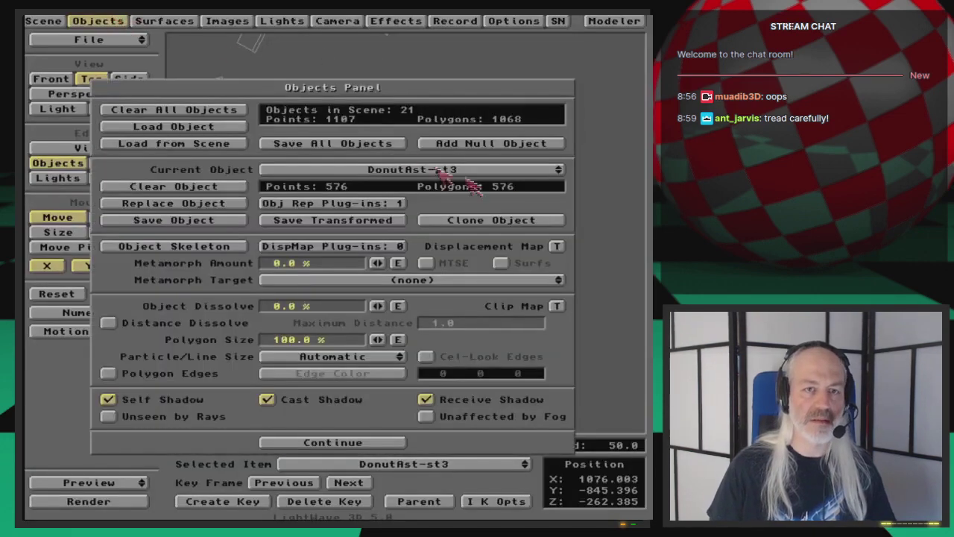
pyautogui.click(233, 188)
pyautogui.click(262, 289)
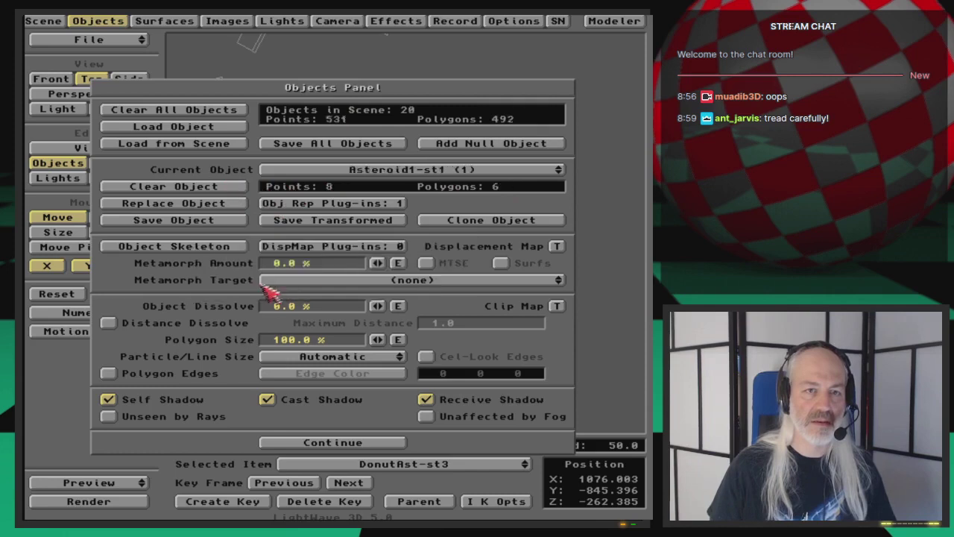
# Save the current asteroid scene and clear it from Layout.
pyautogui.click(110, 24)
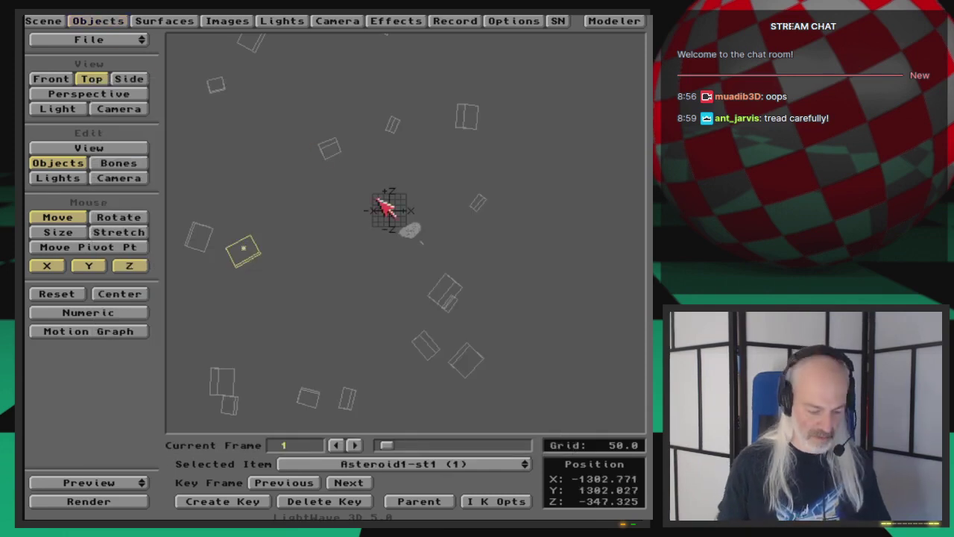
pyautogui.press('s')
pyautogui.press('Return')
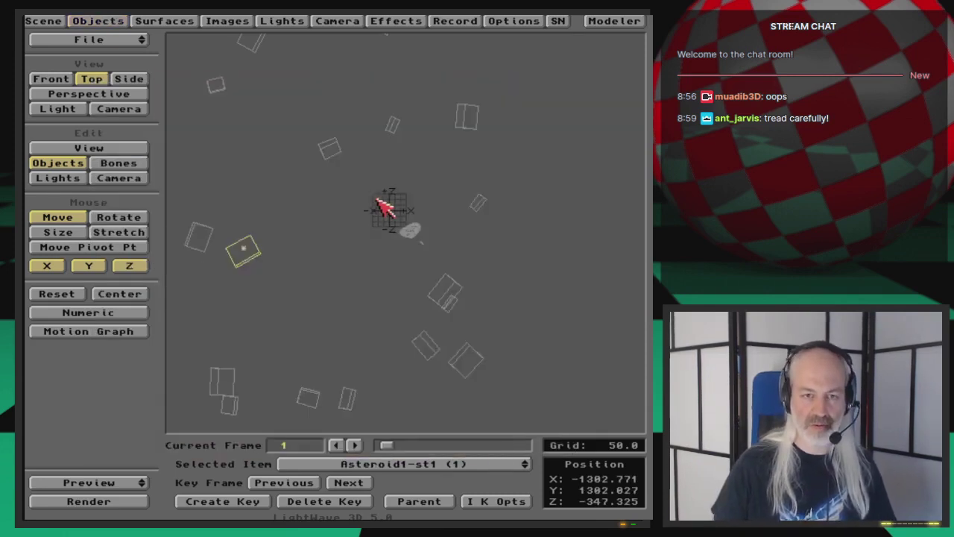
pyautogui.click(137, 40)
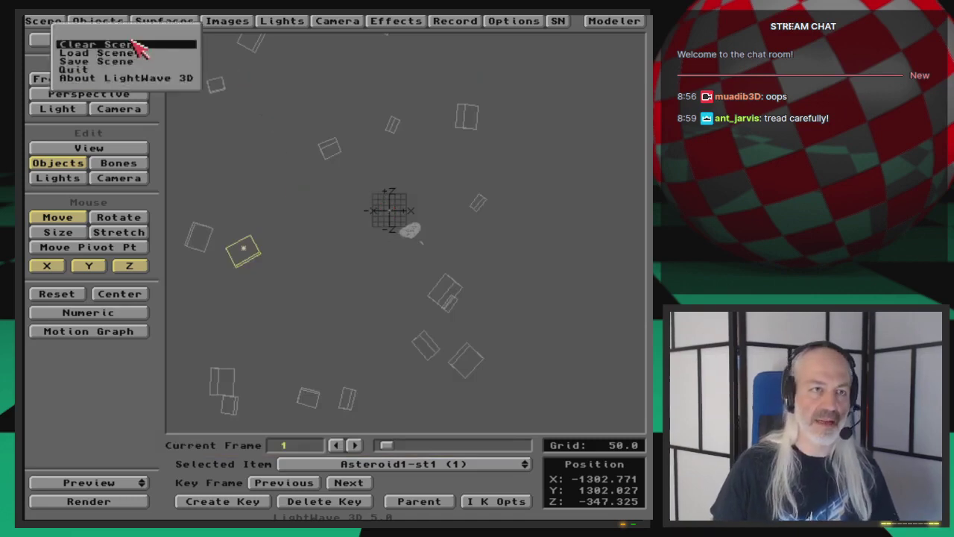
pyautogui.click(134, 42)
pyautogui.click(220, 288)
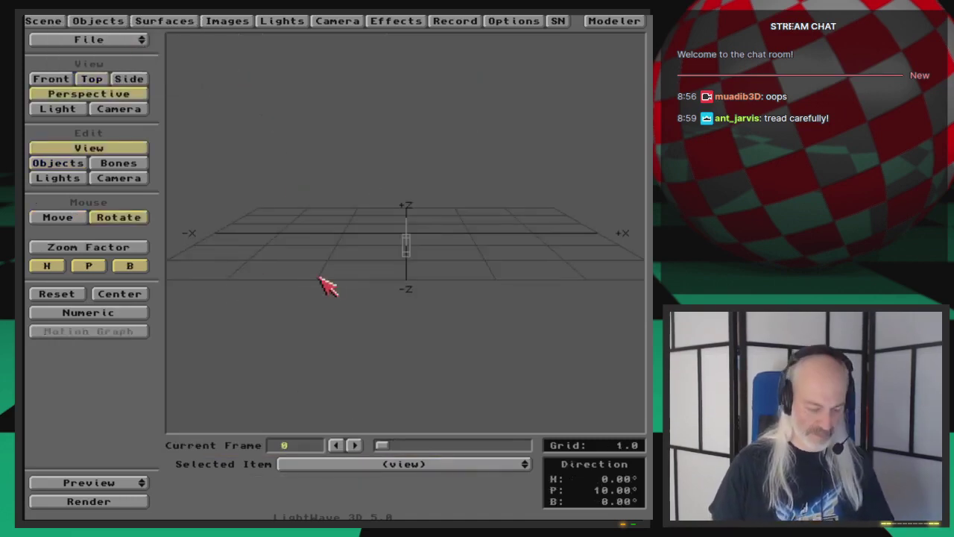
# Switch to Directory Opus and review the object paths and distances in AsteroidBelt-LOD.txt.
pyautogui.press('super+m')
pyautogui.press('super+m')
pyautogui.click(513, 305)
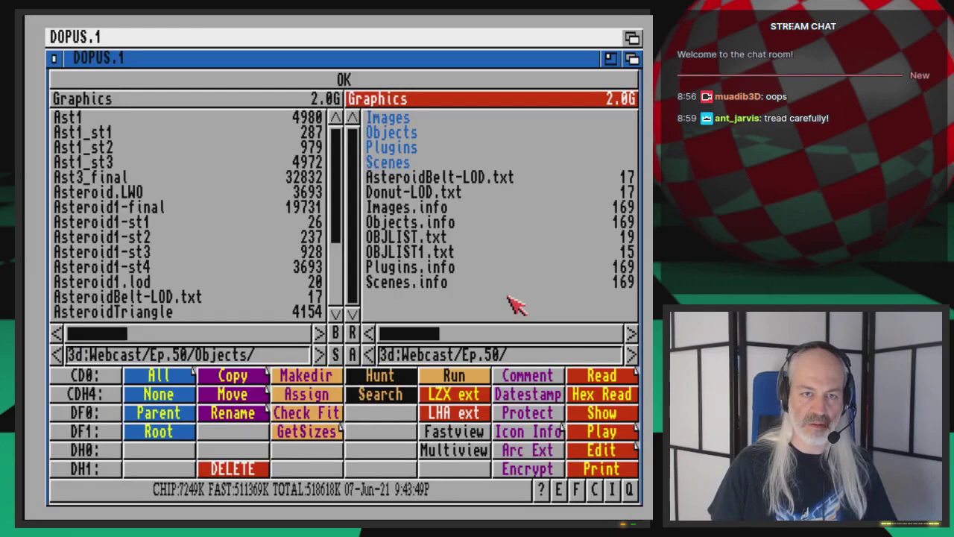
pyautogui.doubleClick(502, 182)
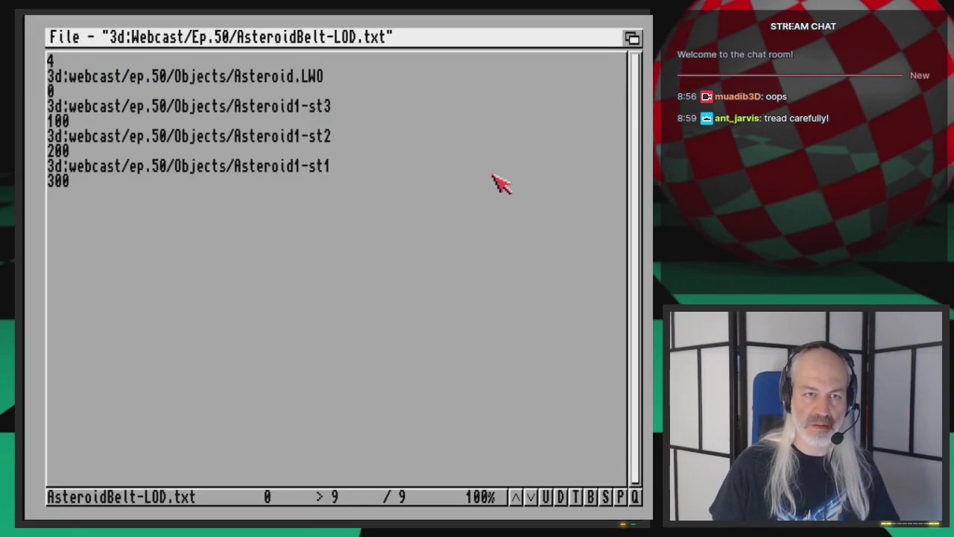
pyautogui.press('Escape')
pyautogui.doubleClick(502, 179)
pyautogui.press('Escape')
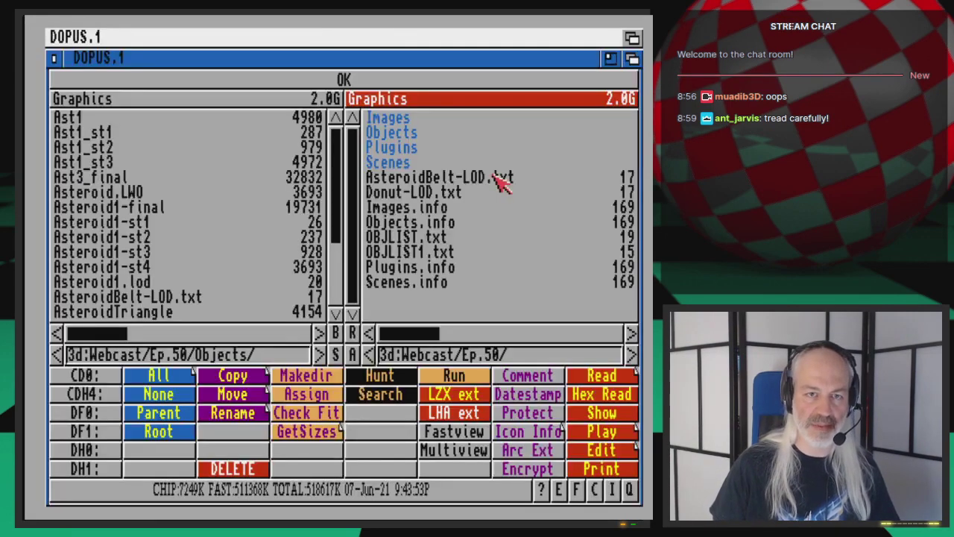
# Switch to the Workbench screen and set the AsteroidBelt-LOD.txt distances to 1000, 2000 and 3000 in EditPad, saving the file.
pyautogui.press('super+m')
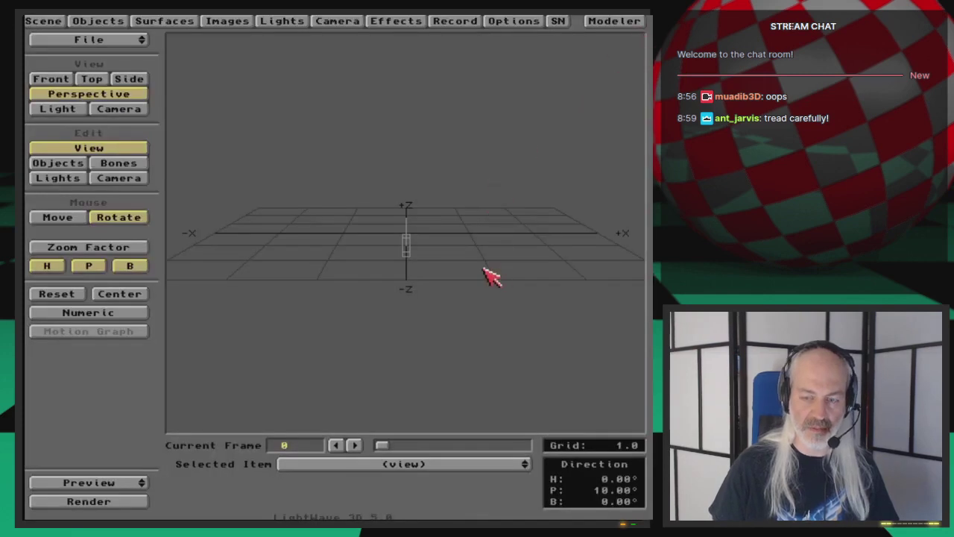
pyautogui.press('super+m')
pyautogui.press('super+m')
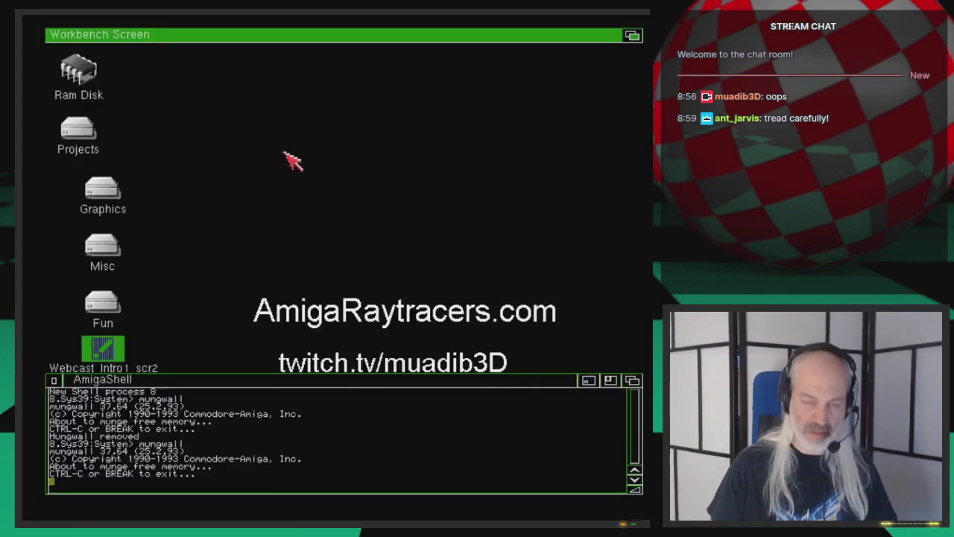
pyautogui.click(459, 179)
pyautogui.click(625, 456)
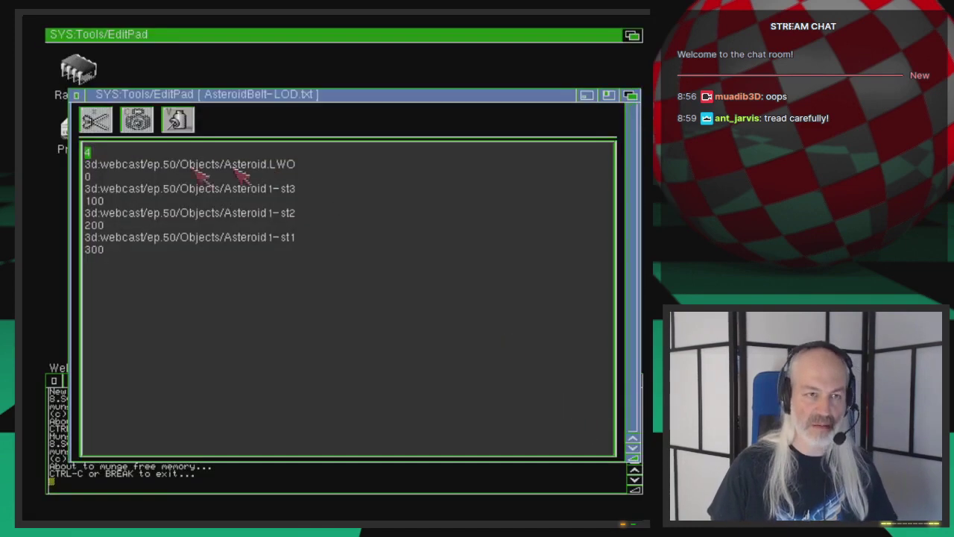
pyautogui.write('0')
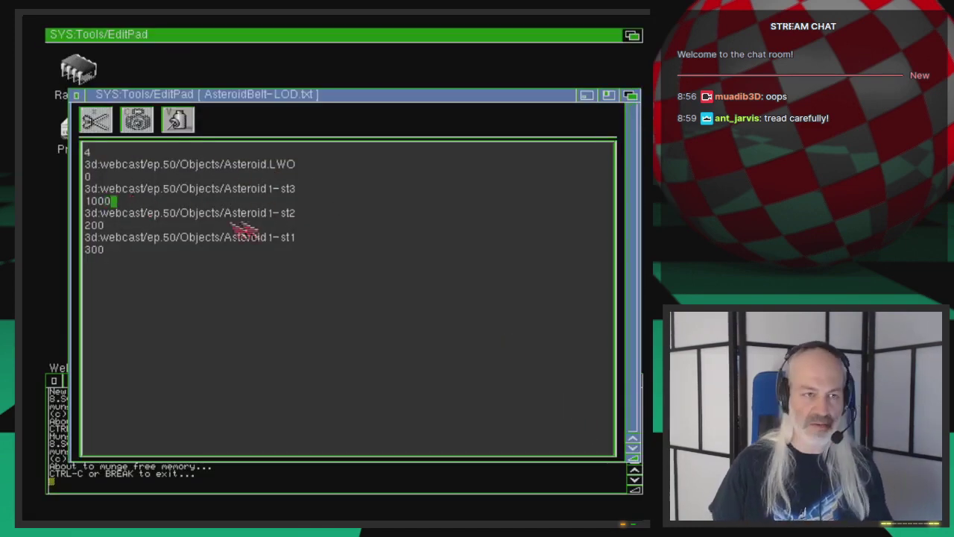
pyautogui.write('00')
pyautogui.moveTo(75, 34); pyautogui.dragTo(82, 97, button='right')
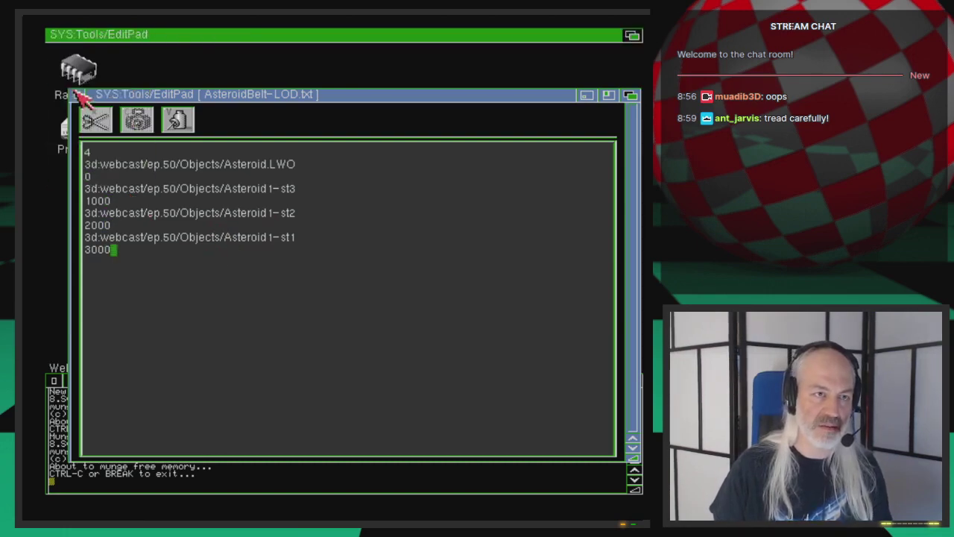
pyautogui.click(81, 94)
# Switch to Directory Opus and check the saved distances in AsteroidBelt-LOD.txt.
pyautogui.click(633, 34)
pyautogui.click(436, 177)
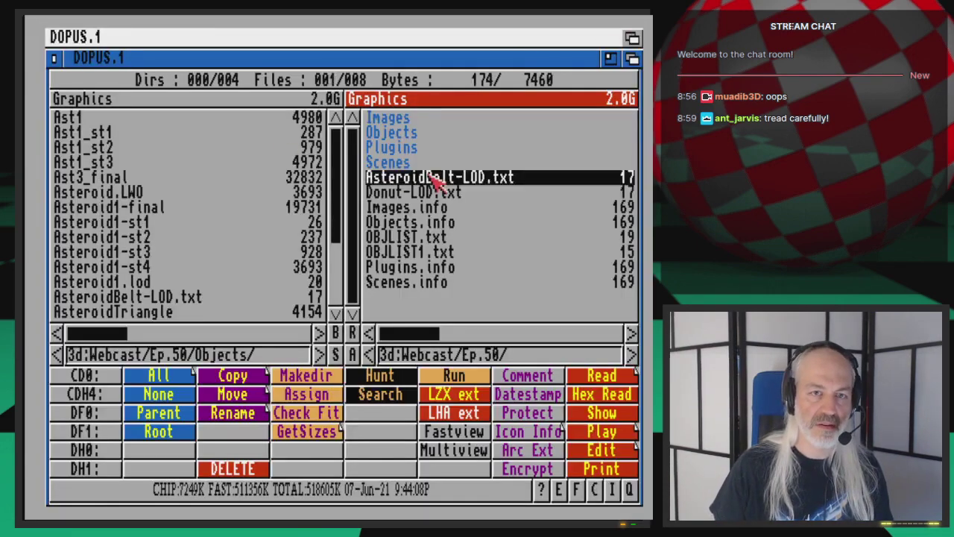
pyautogui.click(434, 177)
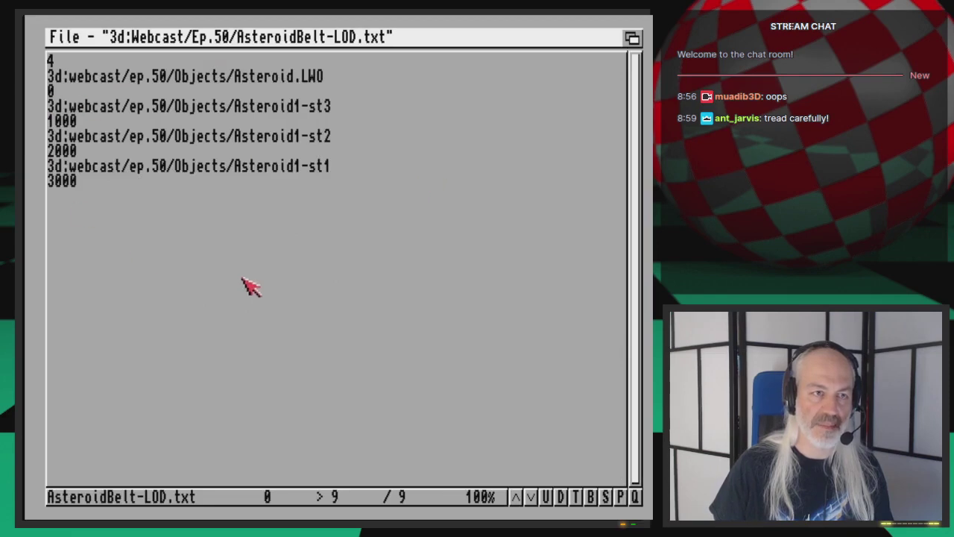
pyautogui.press('Escape')
# Return to LightWave and load the AsteroidBelt.LWS scene.
pyautogui.press('super+m')
pyautogui.moveTo(128, 45); pyautogui.dragTo(133, 60)
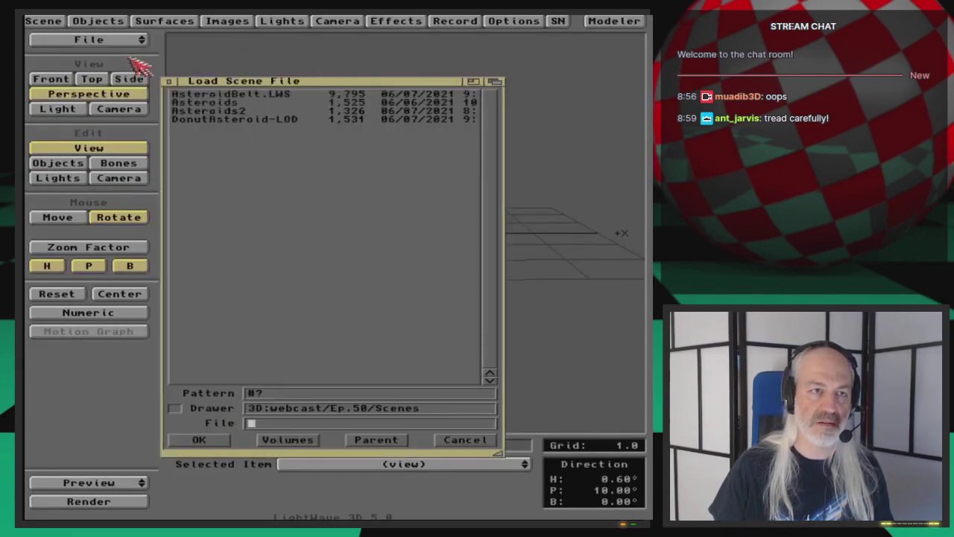
pyautogui.doubleClick(286, 96)
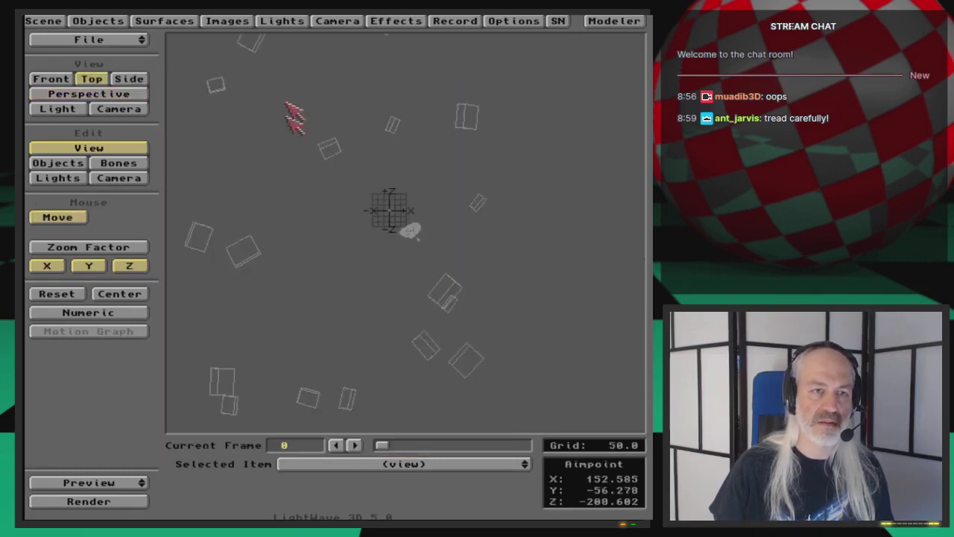
# Look through the camera and test-render frames 0 and 1.
pyautogui.press('6')
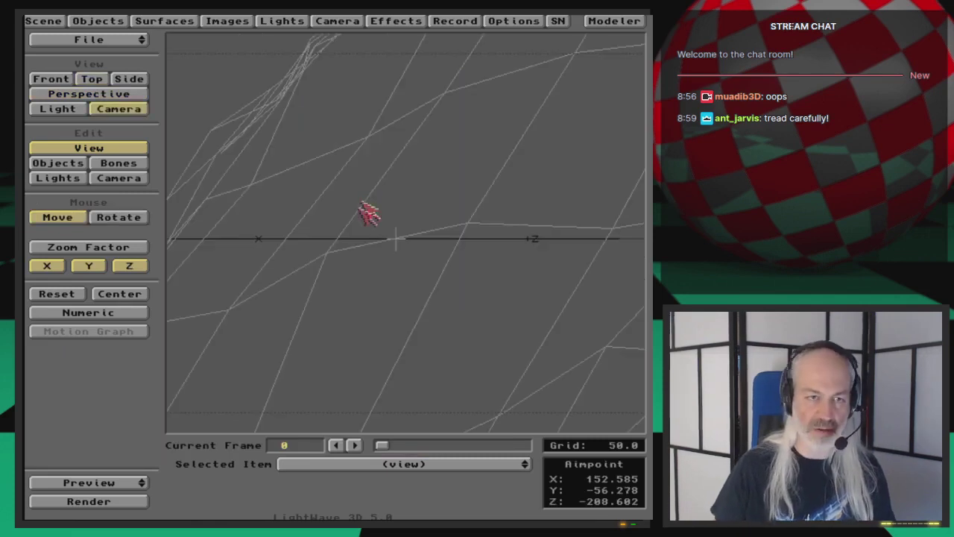
pyautogui.click(353, 446)
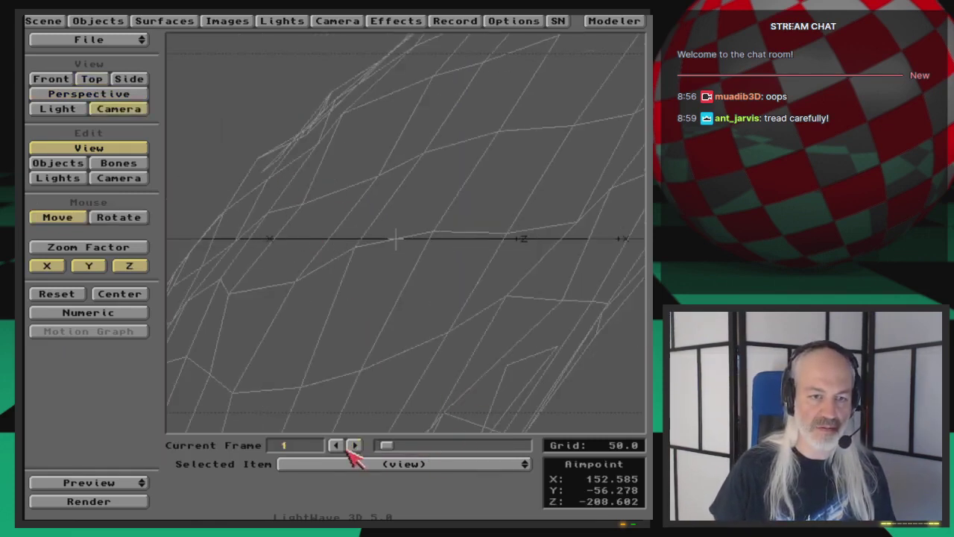
pyautogui.click(341, 446)
pyautogui.press('F9')
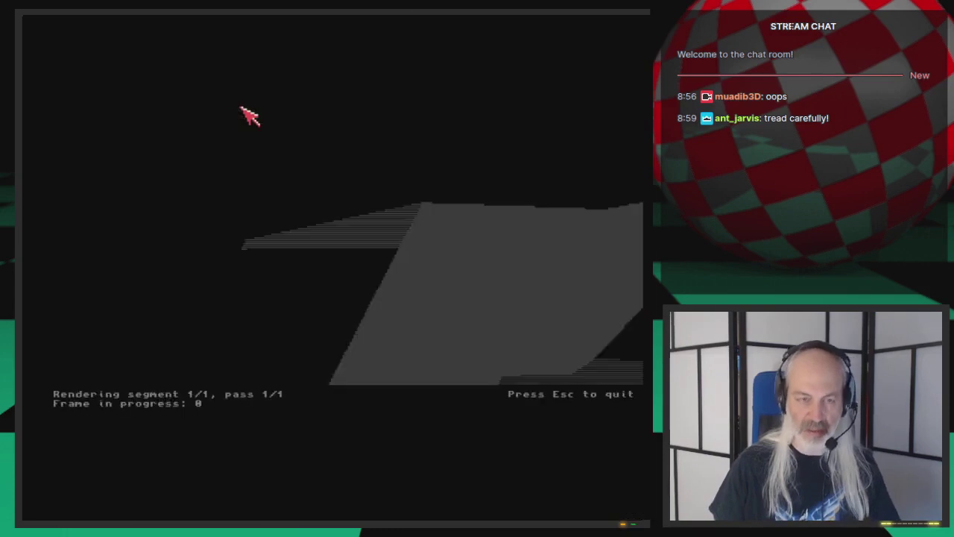
pyautogui.press('Escape')
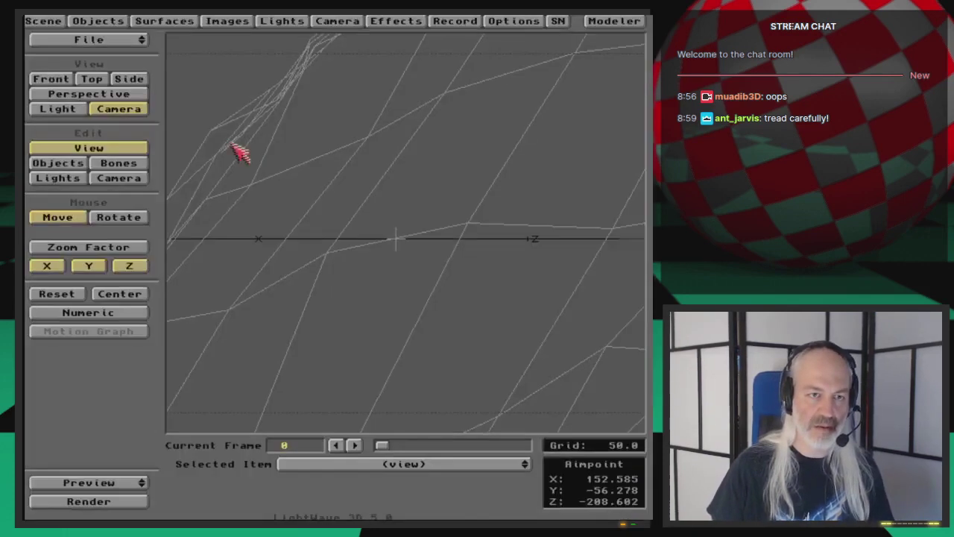
pyautogui.press('Right')
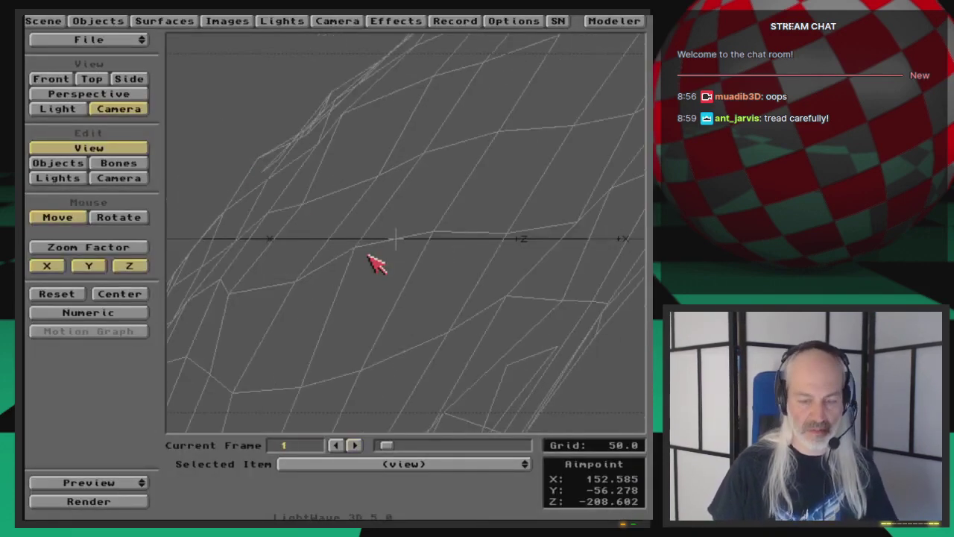
pyautogui.press('F9')
pyautogui.press('Escape')
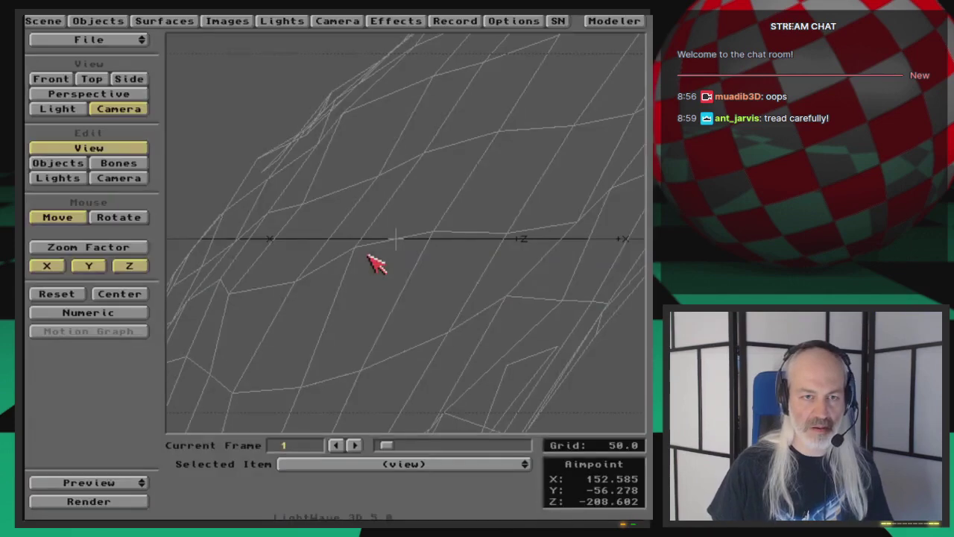
# Go to frame 7 and test-render it.
pyautogui.moveTo(386, 445); pyautogui.dragTo(417, 445)
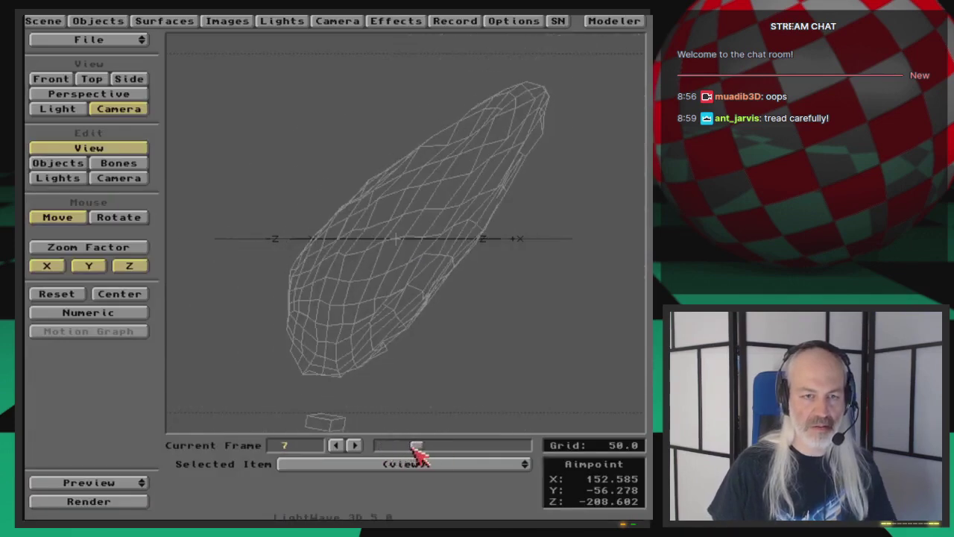
pyautogui.press('F9')
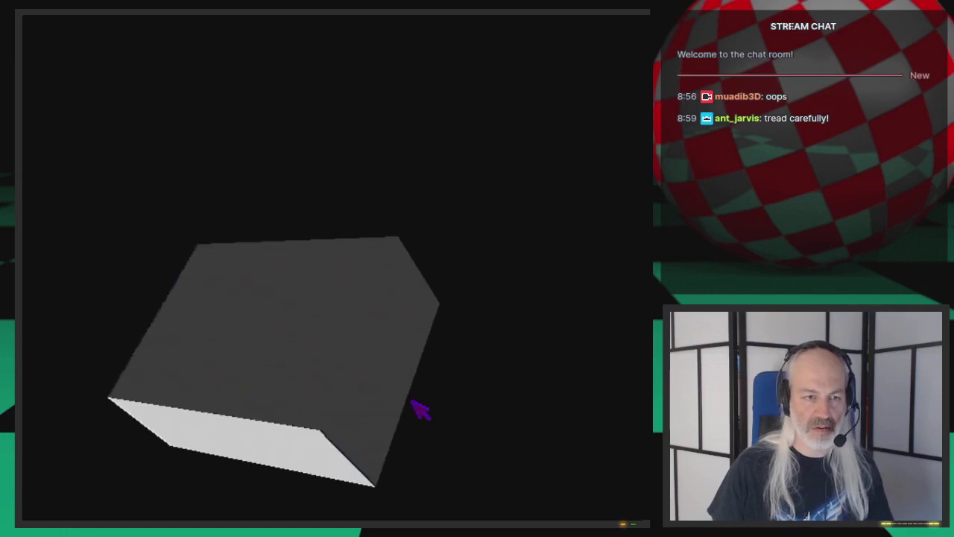
pyautogui.press('Escape')
# At frame 0, reposition the camera and rotate it to a heading of about -180.6° and a pitch of about 1°.
pyautogui.moveTo(419, 445); pyautogui.dragTo(376, 448)
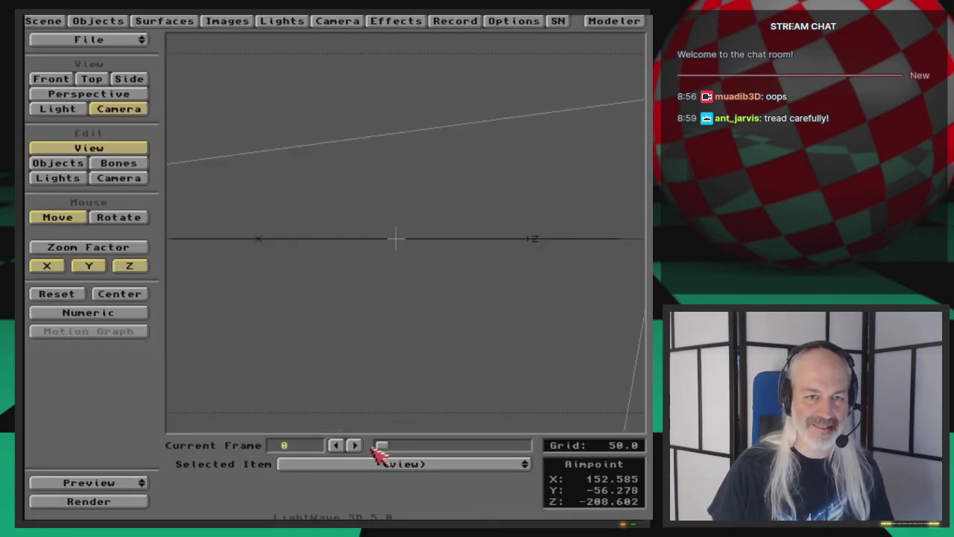
pyautogui.click(120, 178)
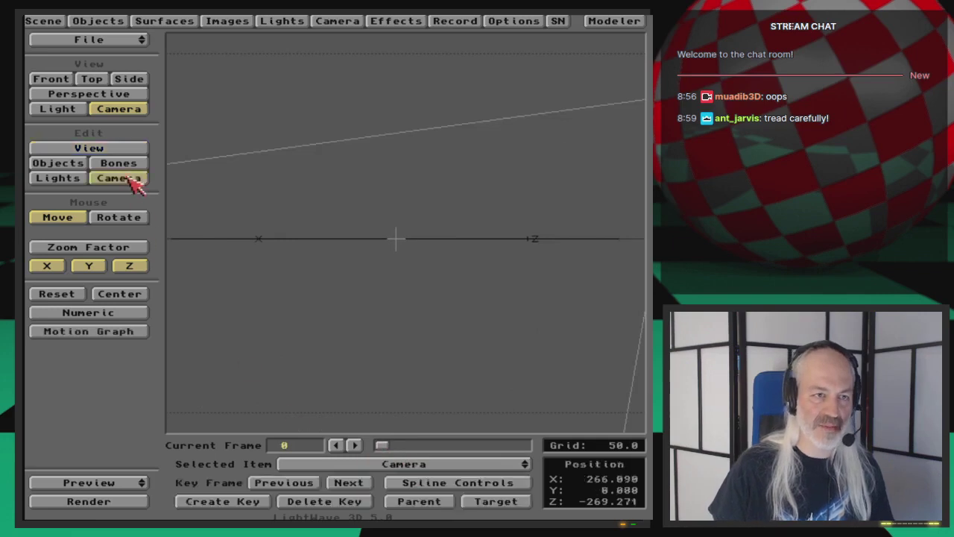
pyautogui.moveTo(360, 293); pyautogui.dragTo(335, 246)
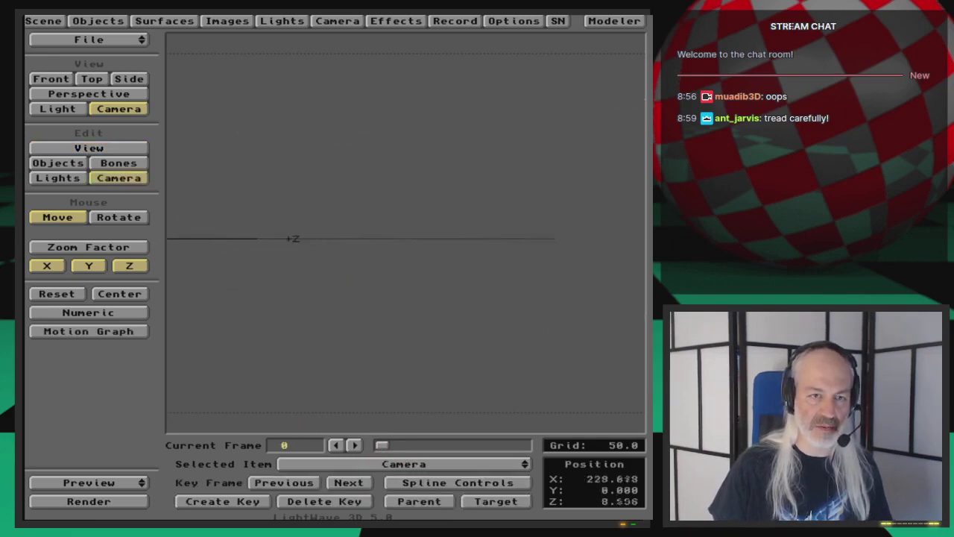
pyautogui.press('y')
pyautogui.moveTo(394, 303); pyautogui.dragTo(373, 303)
pyautogui.moveTo(342, 253); pyautogui.dragTo(417, 223)
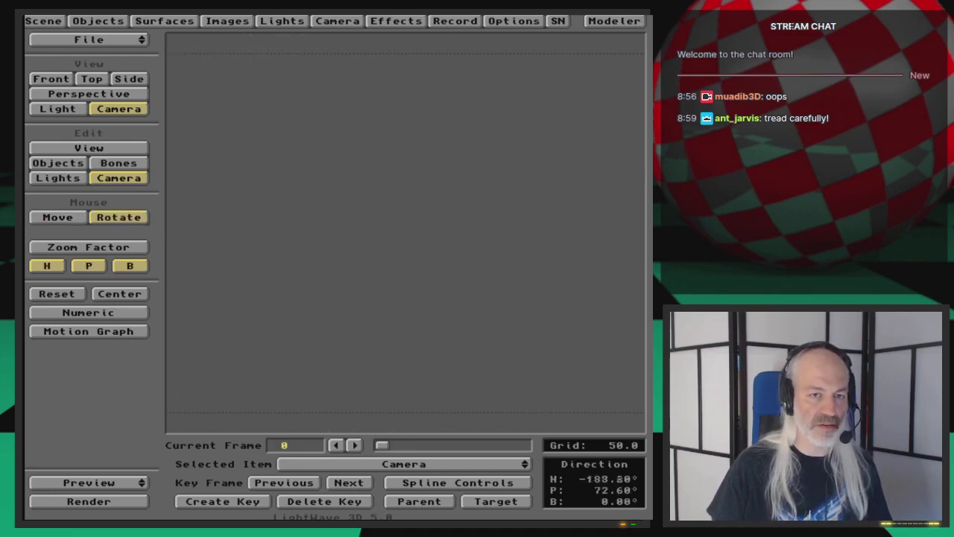
pyautogui.moveTo(193, 142); pyautogui.dragTo(301, 223)
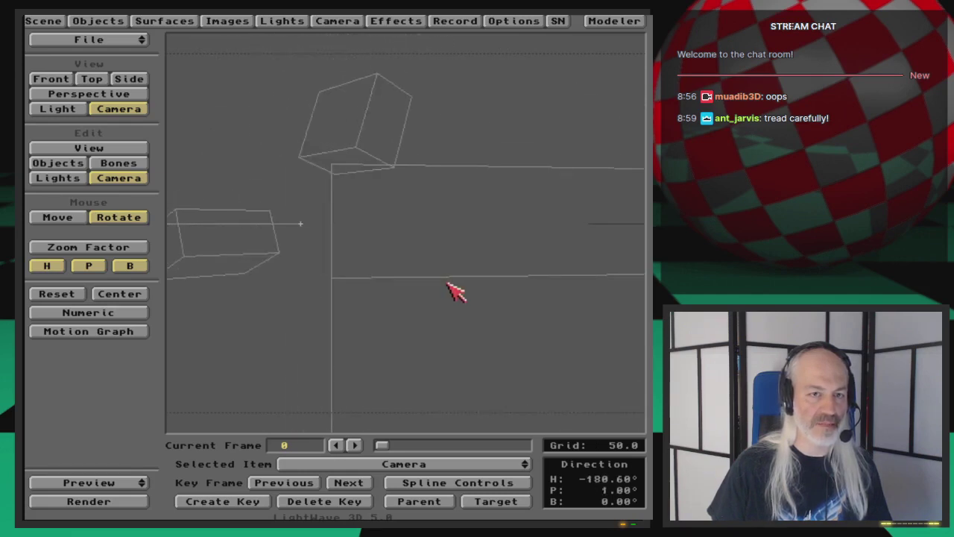
# Move the camera to about X 197, Z -86 and create a key for it at frame 0.
pyautogui.press('h')
pyautogui.press('t')
pyautogui.moveTo(449, 338); pyautogui.dragTo(447, 384)
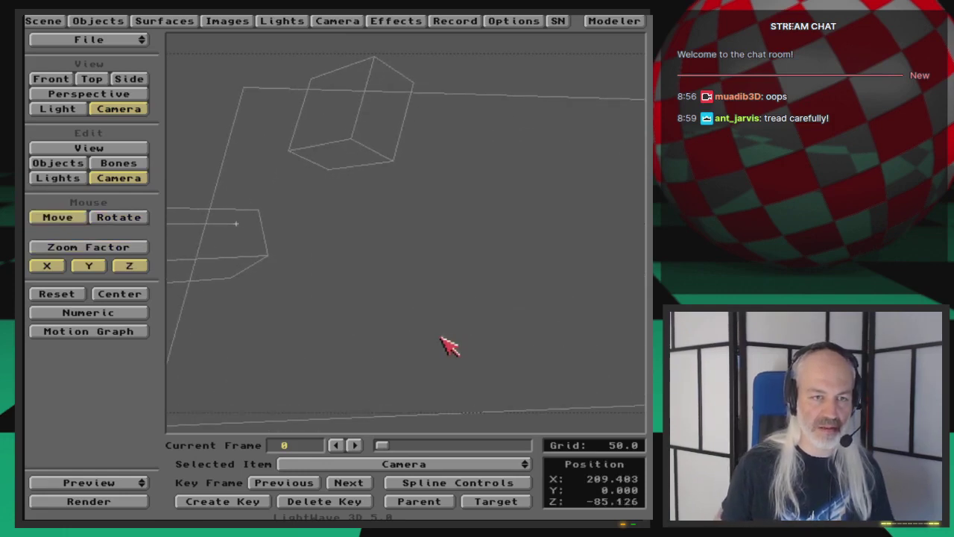
pyautogui.moveTo(445, 342)
pyautogui.mouseDown()
pyautogui.moveTo(446, 356)
pyautogui.moveTo(444, 335)
pyautogui.moveTo(442, 344)
pyautogui.mouseUp()
pyautogui.press('Return')
pyautogui.press('Return')
# Pull the camera back to about X -2, Z 5186 and create a key for that position.
pyautogui.moveTo(405, 223); pyautogui.dragTo(394, 2)
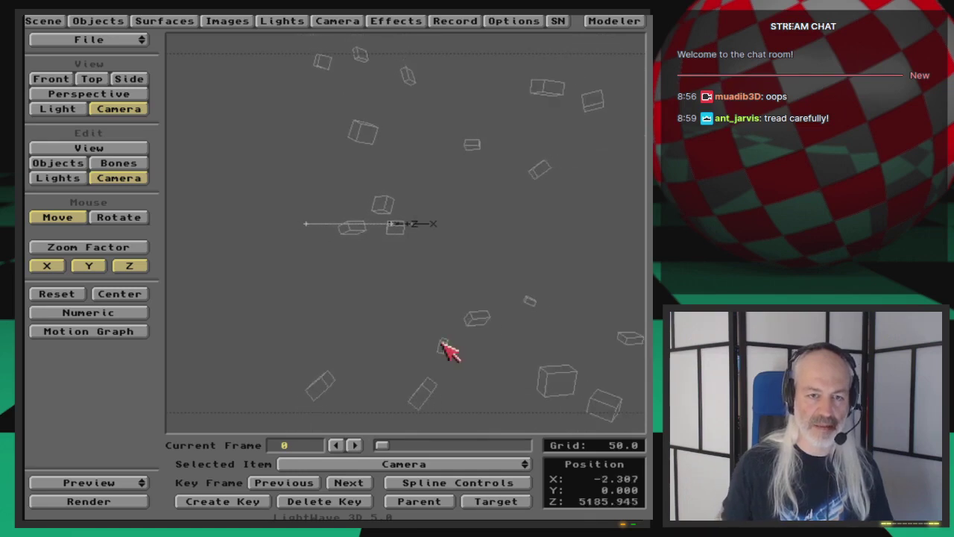
pyautogui.press('Return')
pyautogui.press('Return')
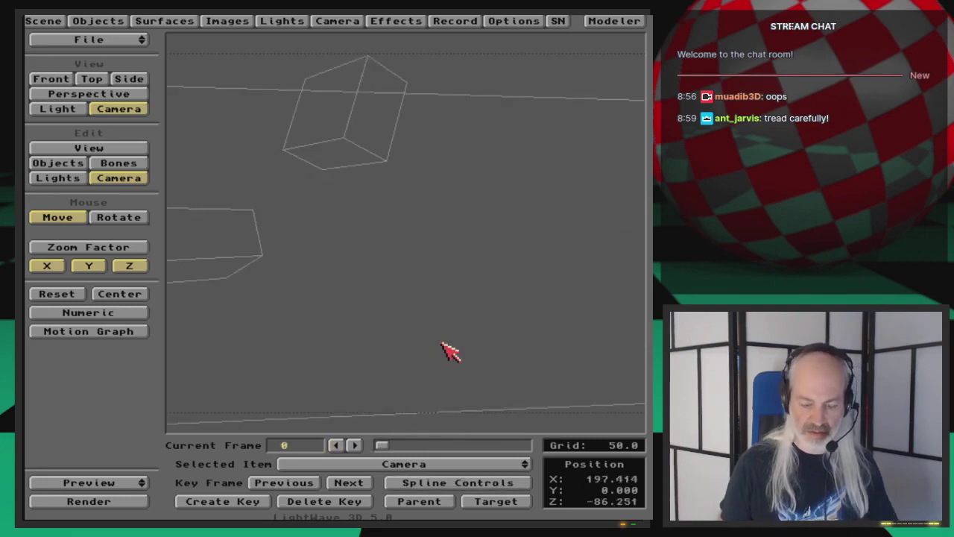
# Test-render frame 0 and the frame after it with the new camera move.
pyautogui.press('F9')
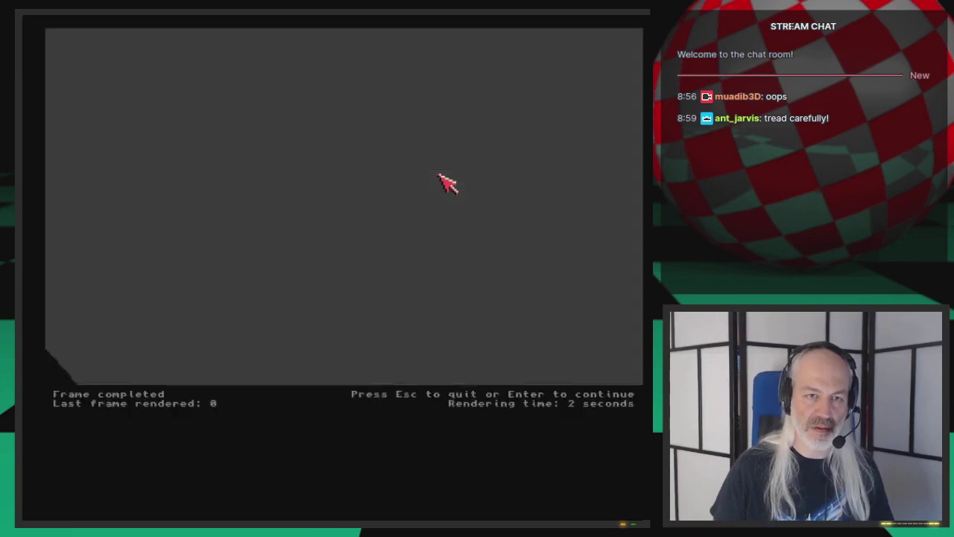
pyautogui.press('Escape')
pyautogui.press('Right')
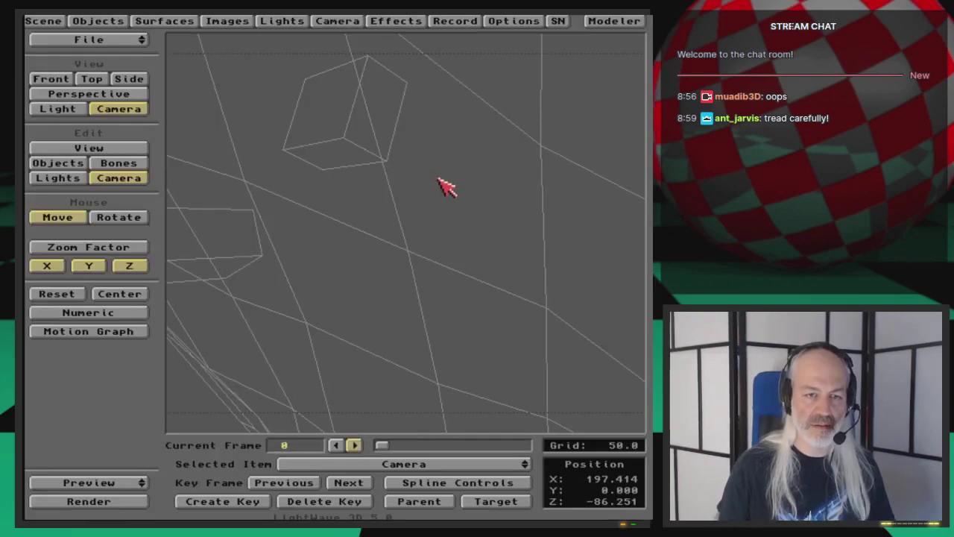
pyautogui.press('F9')
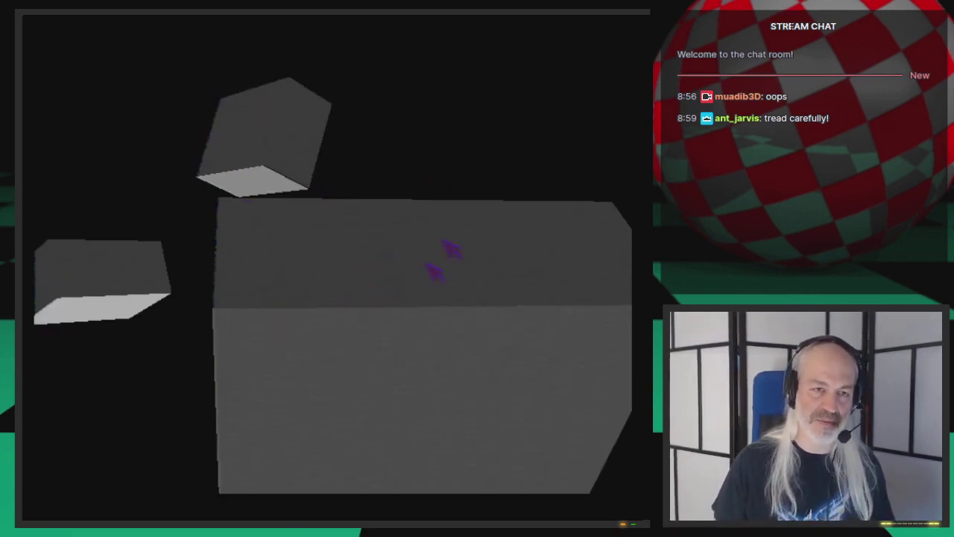
# Save the scene over AsteroidBelt.LWS and clear the scene.
pyautogui.press('Escape')
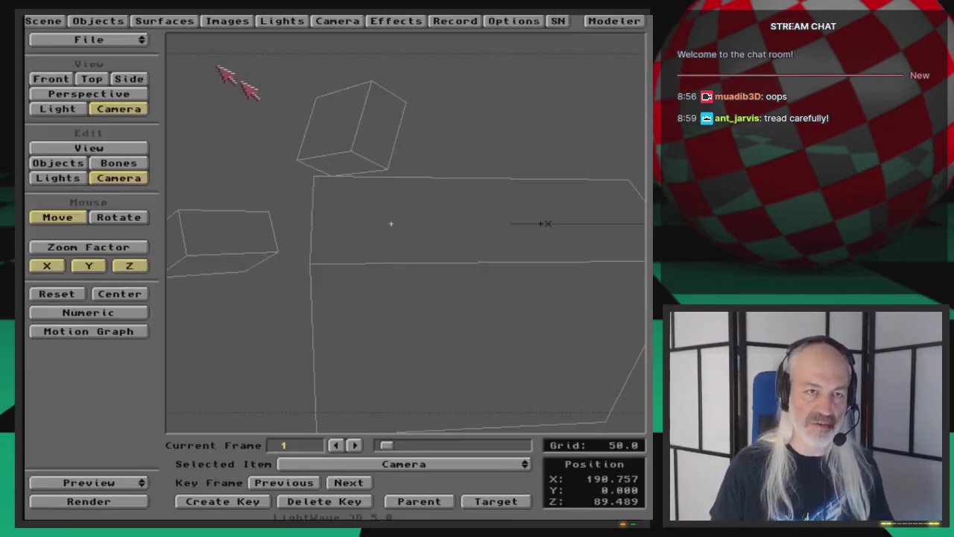
pyautogui.moveTo(127, 46); pyautogui.dragTo(119, 65)
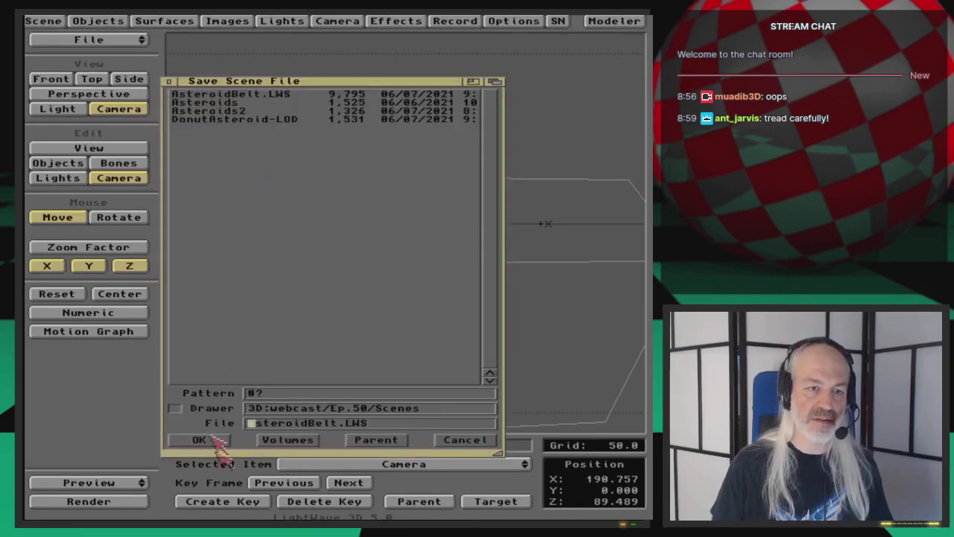
pyautogui.click(216, 441)
pyautogui.click(211, 296)
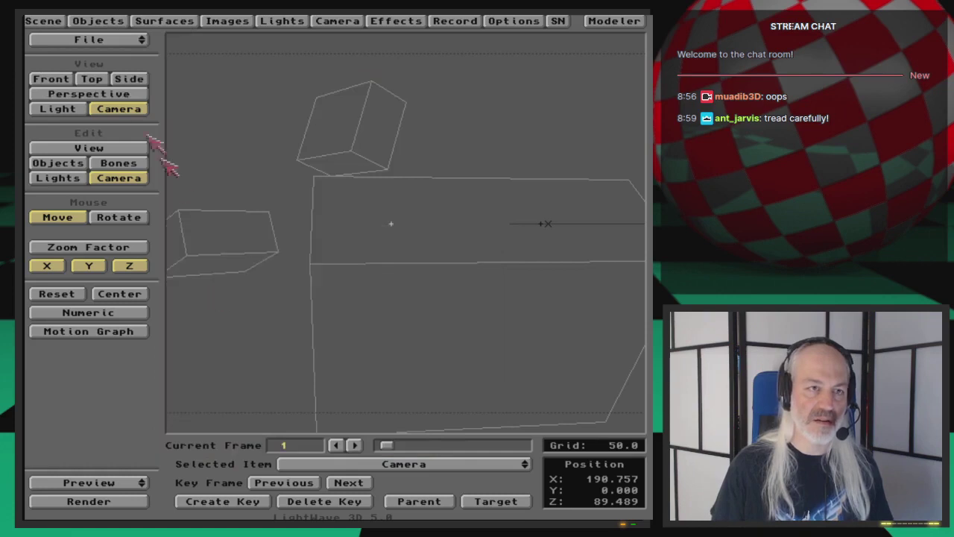
pyautogui.moveTo(137, 38); pyautogui.dragTo(120, 47)
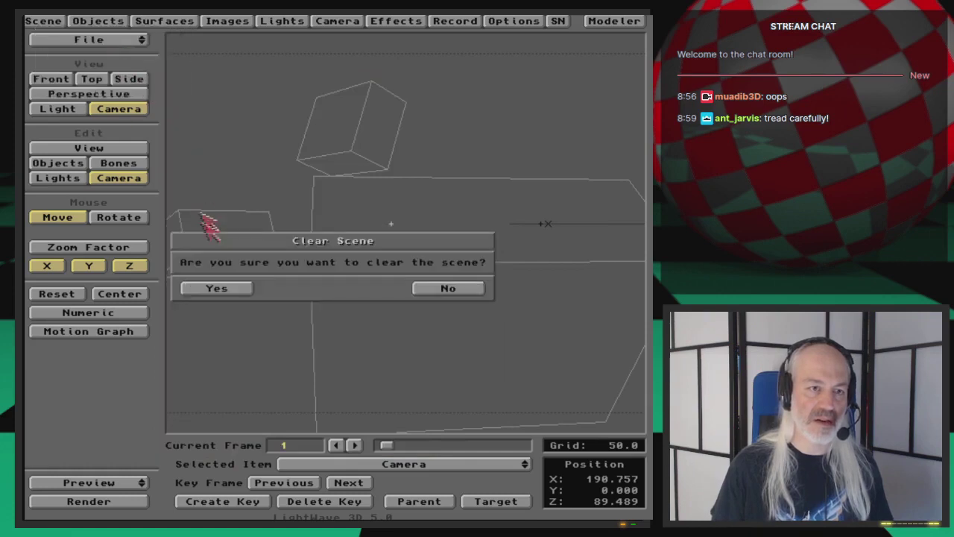
pyautogui.click(240, 293)
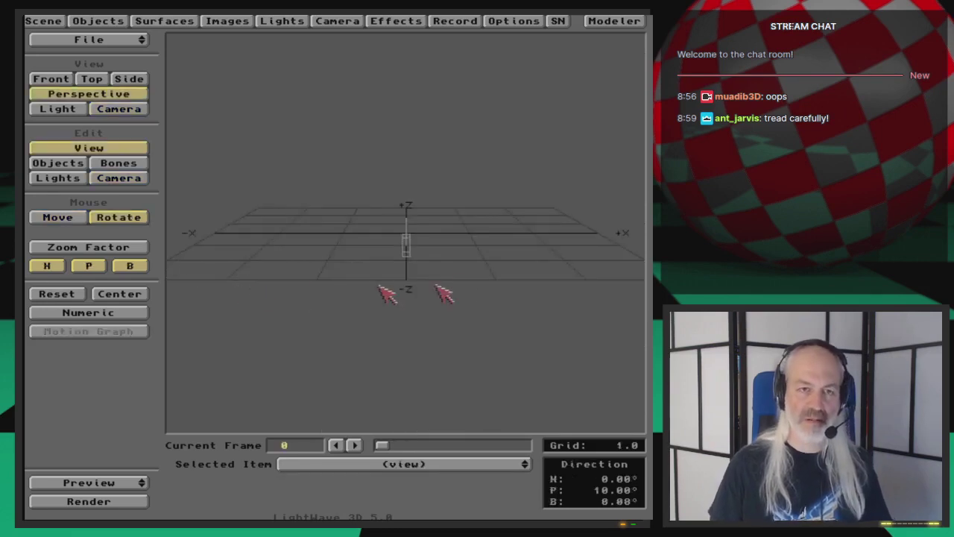
# Switch to Directory Opus, open AsteroidBelt-LOD.txt in EditPad, and check its object paths and replacement distances.
pyautogui.press('super+m')
pyautogui.press('super+m')
pyautogui.click(447, 177)
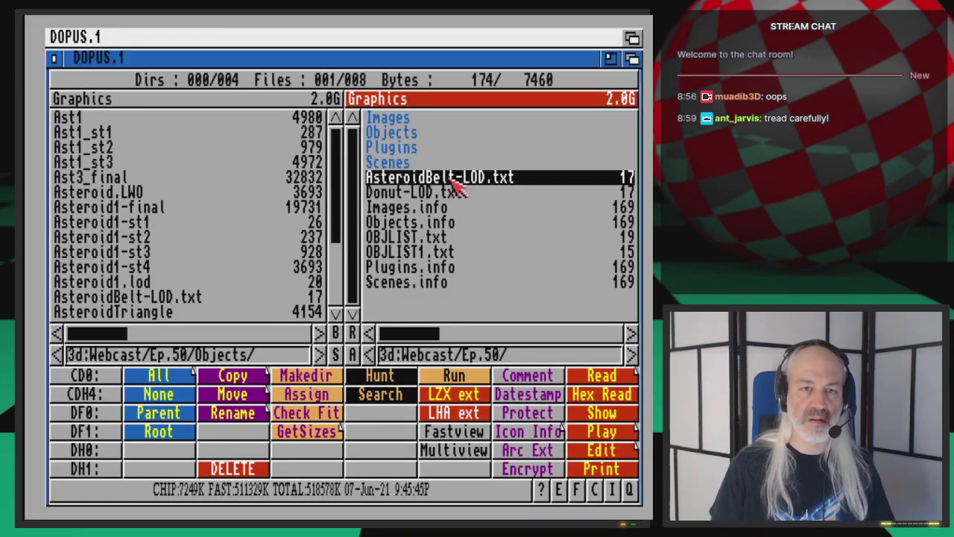
pyautogui.click(618, 452)
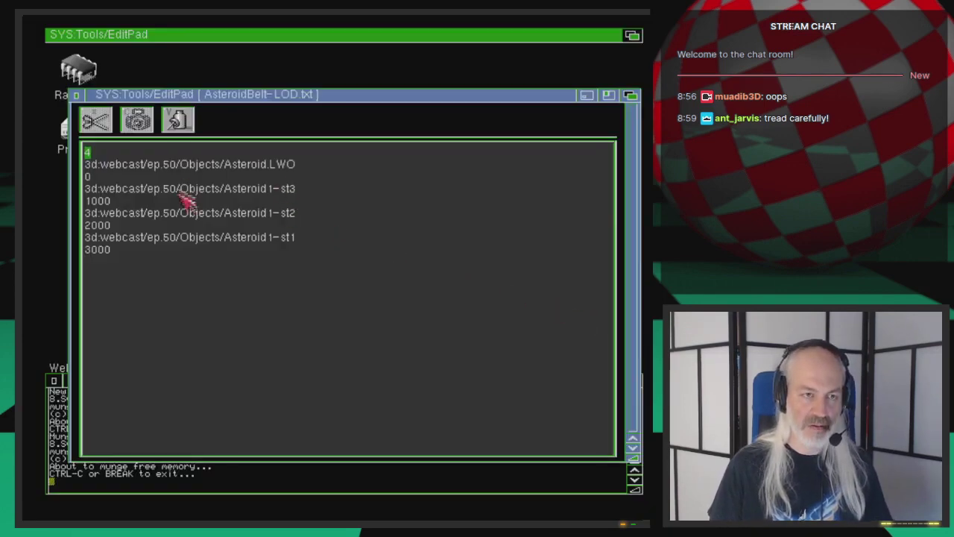
pyautogui.click(180, 202)
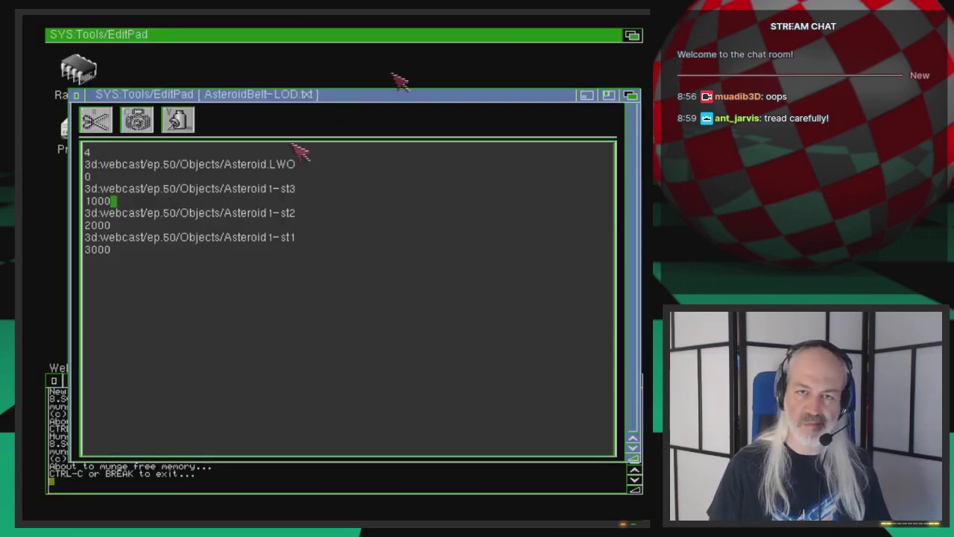
pyautogui.click(633, 34)
pyautogui.click(631, 31)
# Load the AsteroidBelt.LWS scene in LightWave and view it from the top and through the camera.
pyautogui.moveTo(115, 43); pyautogui.dragTo(116, 57)
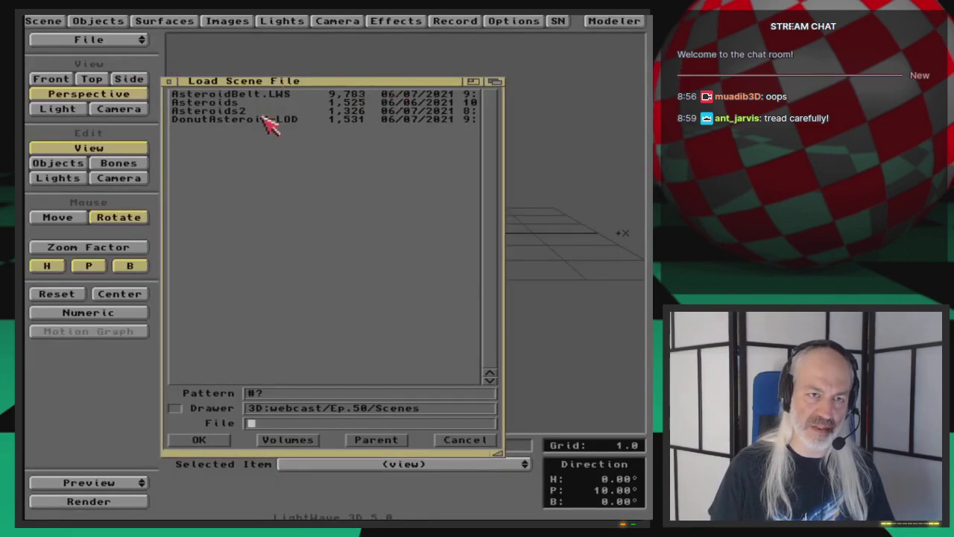
pyautogui.doubleClick(272, 96)
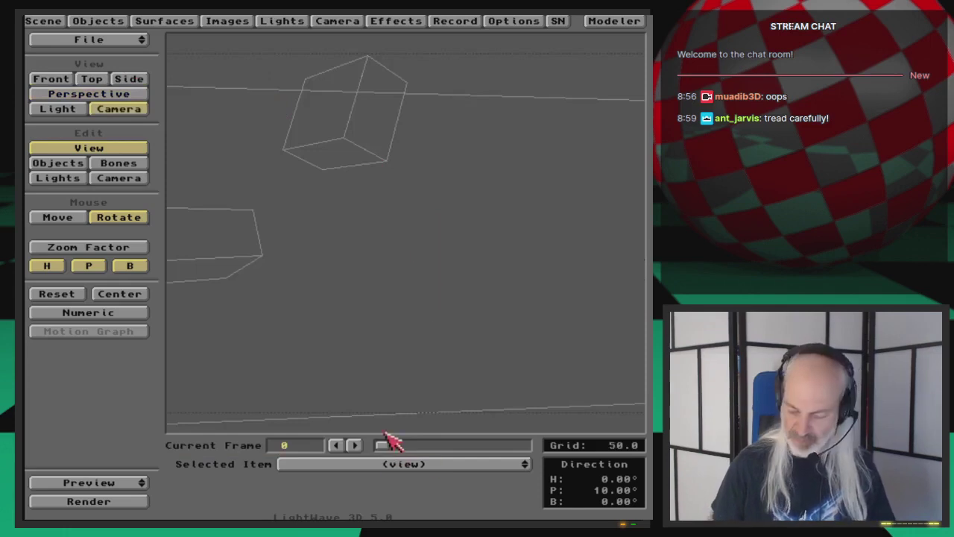
pyautogui.press('1')
pyautogui.press('.')
pyautogui.press('.')
pyautogui.press('.')
pyautogui.press('.')
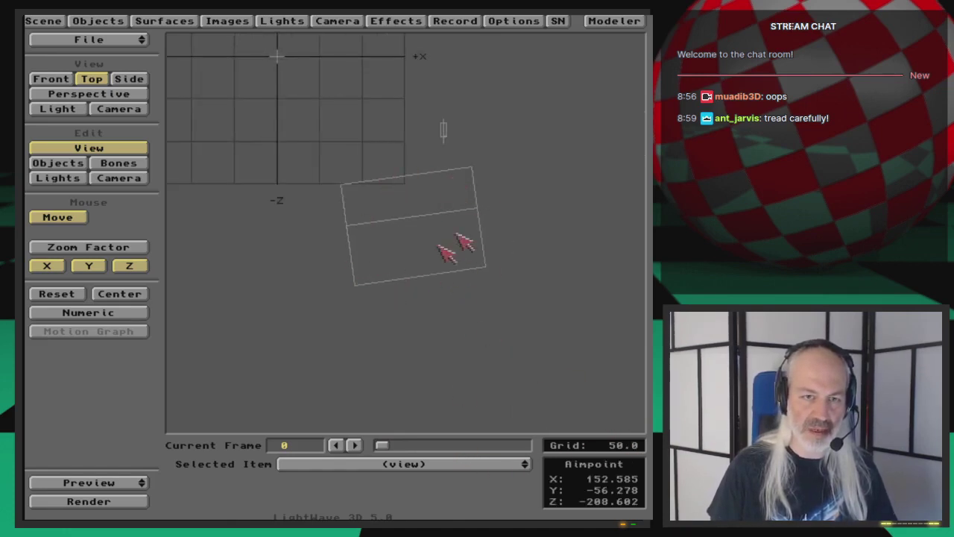
pyautogui.press('6')
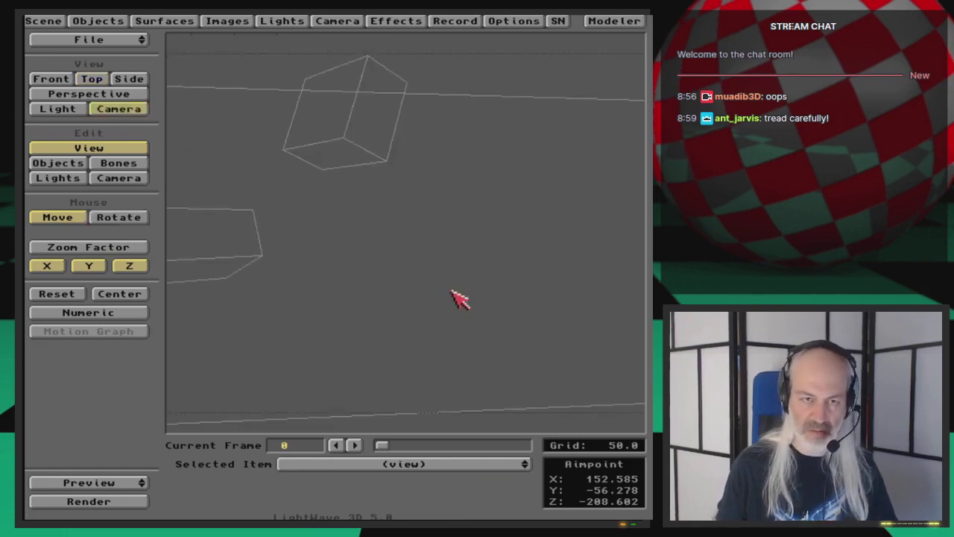
# Select the nearby asteroid Asteroid1-st1 (2) and test-render frame 0.
pyautogui.click(59, 162)
pyautogui.press('Down')
pyautogui.press('Down')
pyautogui.press('Down')
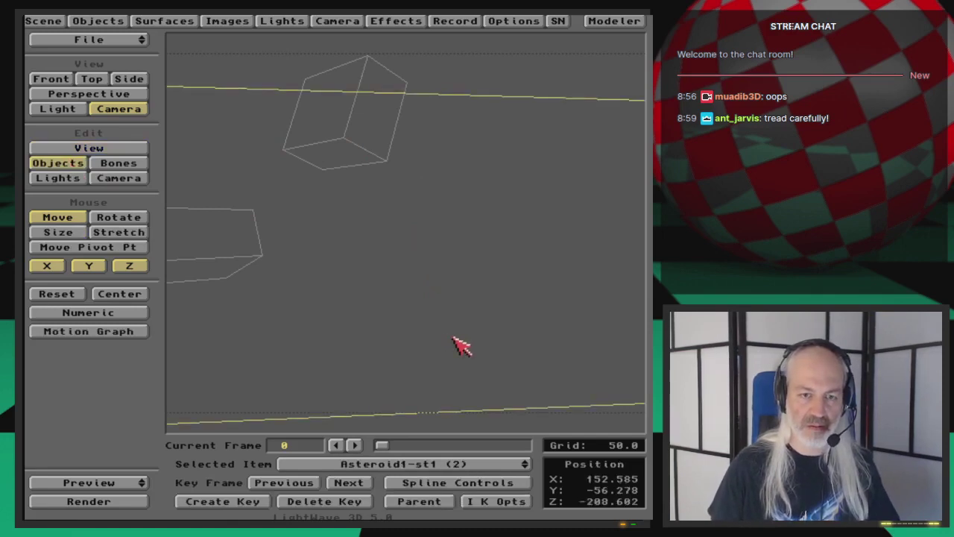
pyautogui.press('F9')
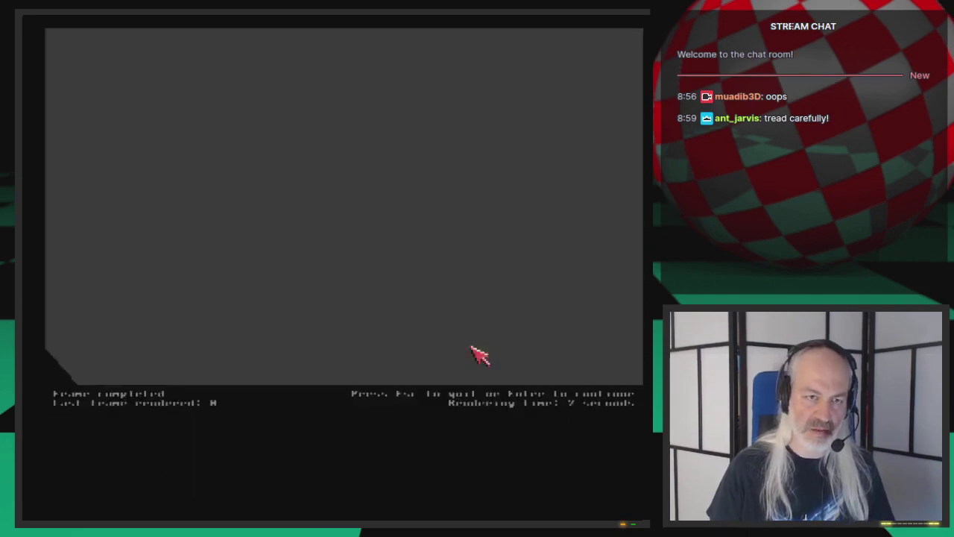
pyautogui.press('Escape')
# Compare the scene's object list with the object names and distances in AsteroidBelt-LOD.txt.
pyautogui.click(104, 23)
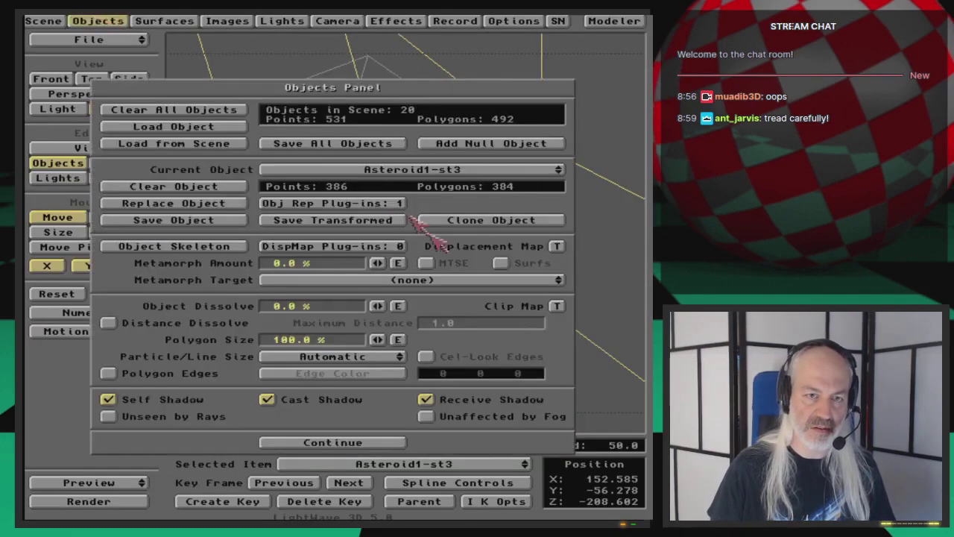
pyautogui.click(515, 170)
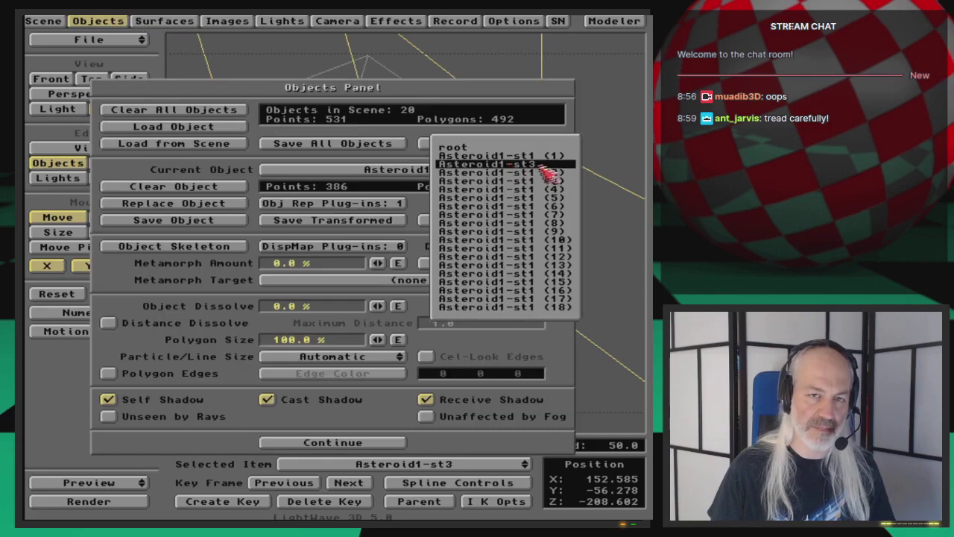
pyautogui.click(542, 165)
pyautogui.press('super+m')
pyautogui.press('super+m')
pyautogui.press('super+n')
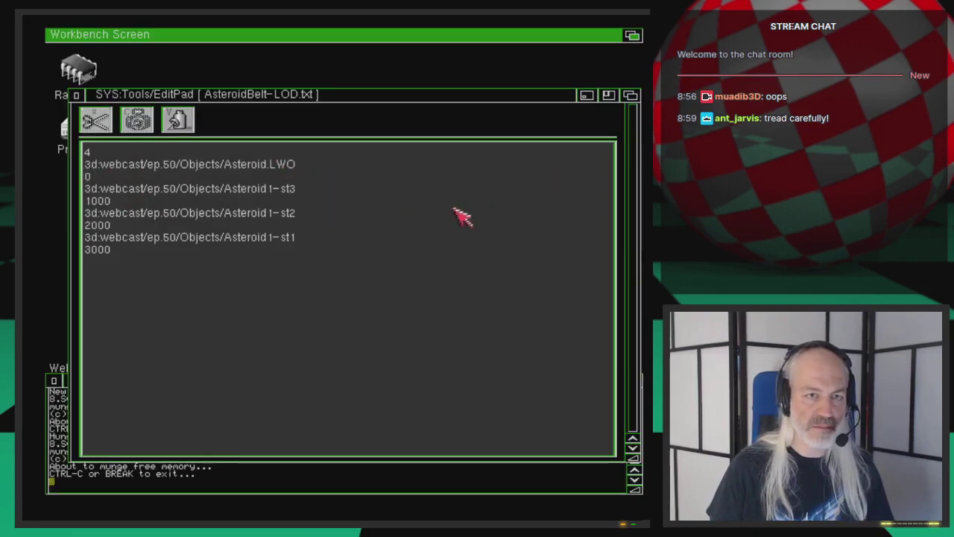
pyautogui.press('super+m')
pyautogui.press('super+m')
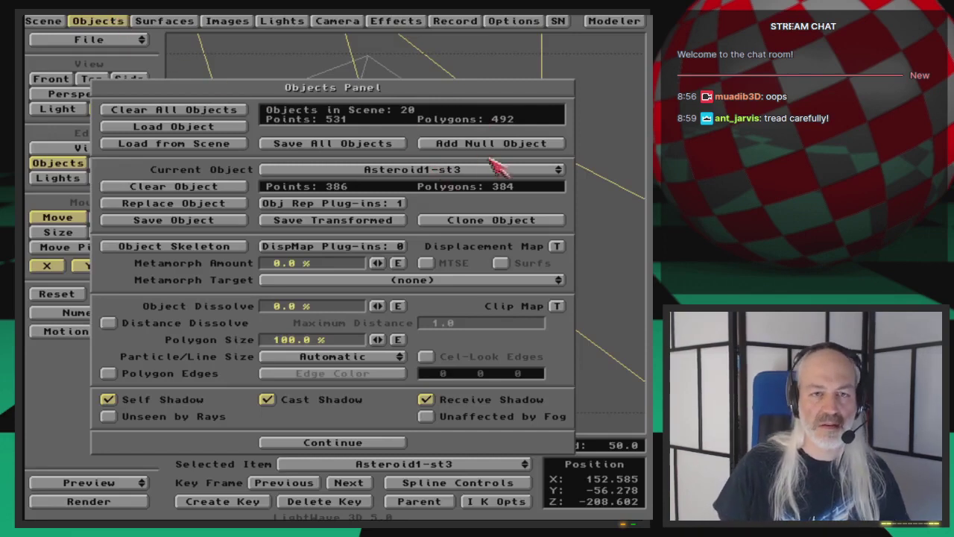
# Make Asteroid1-st3 the current object and reload AsteroidBelt-LOD.txt in its LOD object replacement plug-in.
pyautogui.click(447, 170)
pyautogui.click(447, 164)
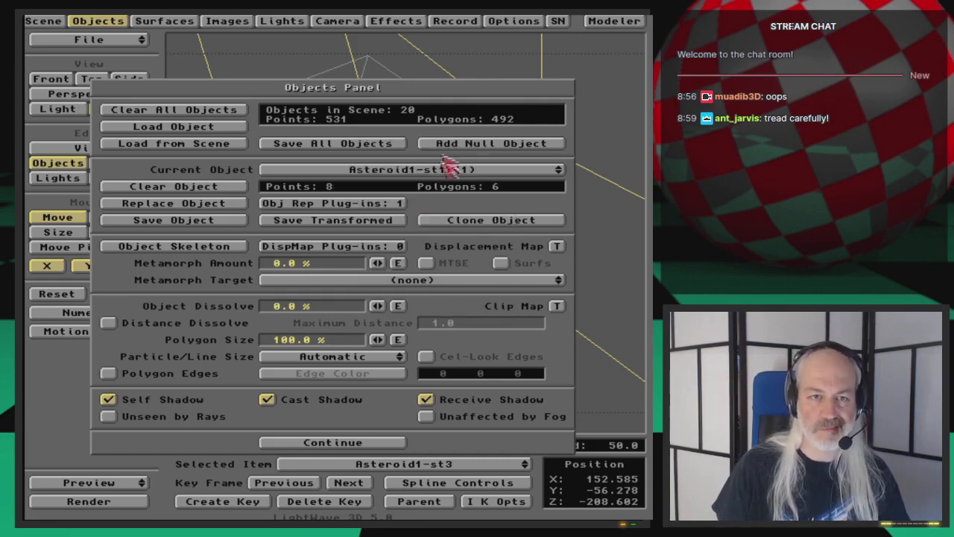
pyautogui.click(404, 171)
pyautogui.click(403, 170)
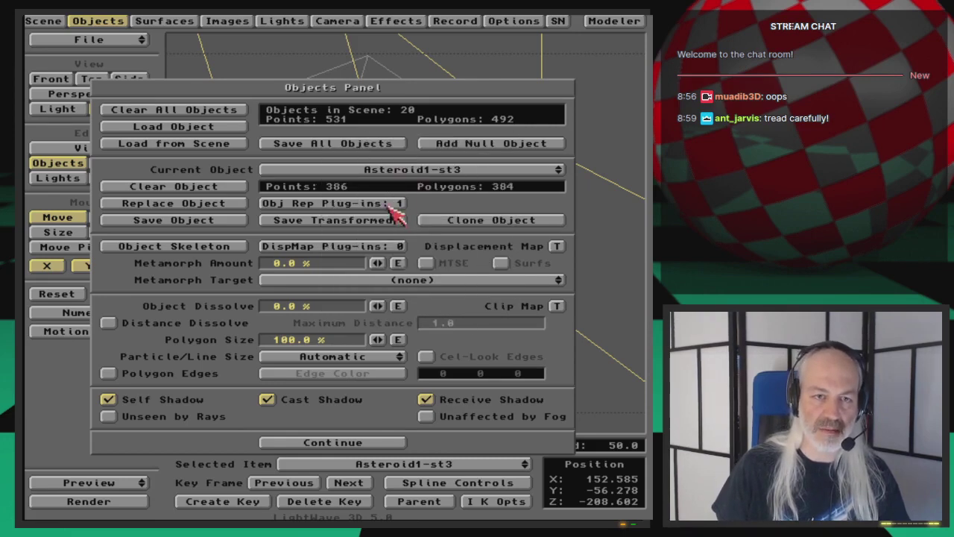
pyautogui.click(401, 203)
pyautogui.click(513, 261)
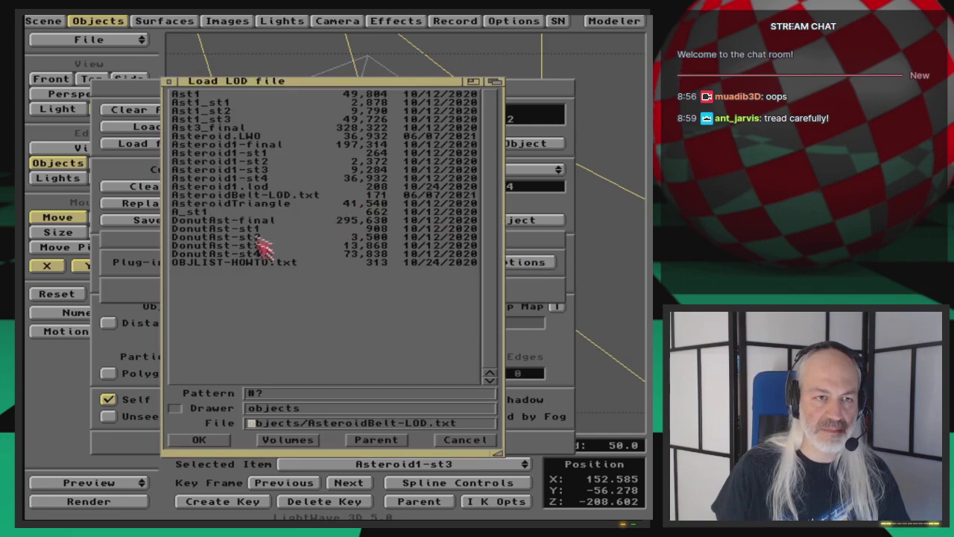
pyautogui.doubleClick(293, 198)
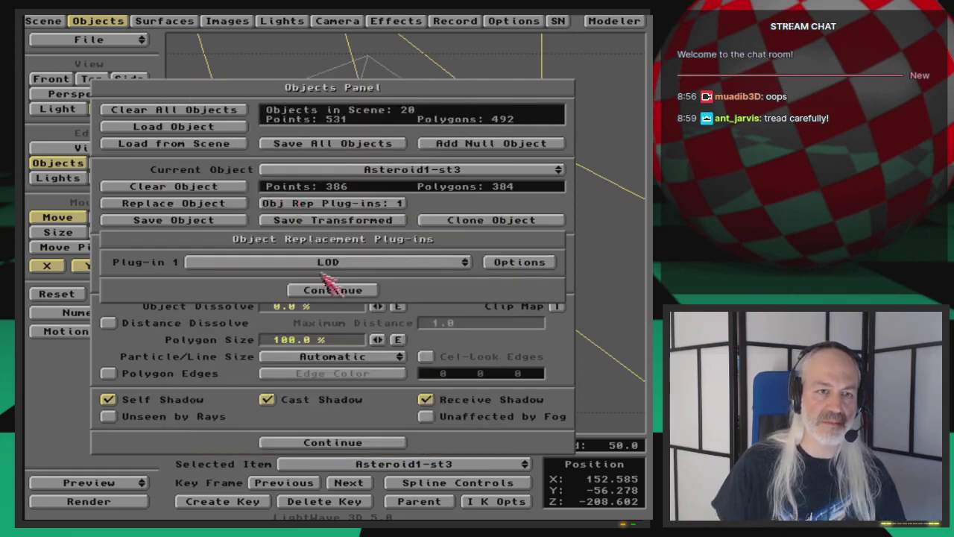
pyautogui.click(334, 291)
# Test-render frame 0 and frame 1 with the reloaded LOD file.
pyautogui.press('F9')
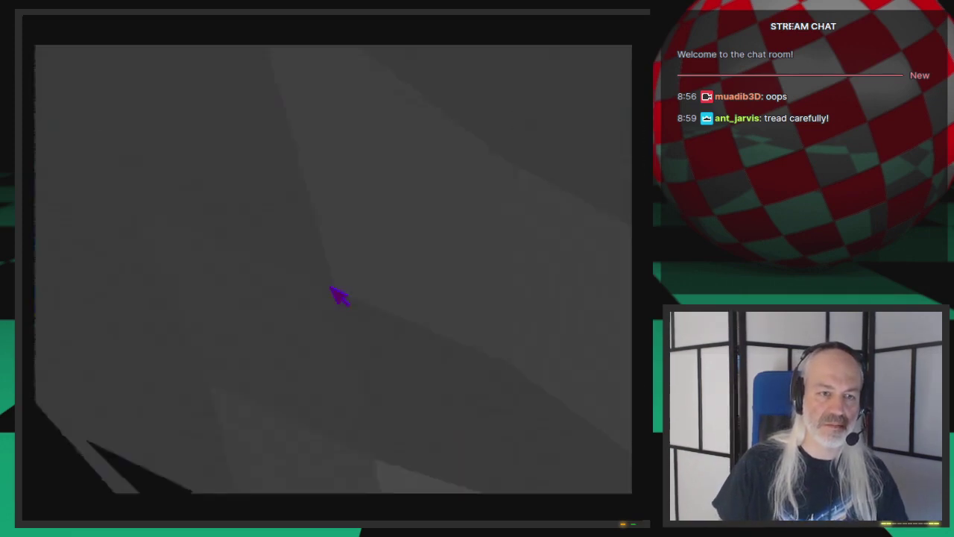
pyautogui.click(334, 285)
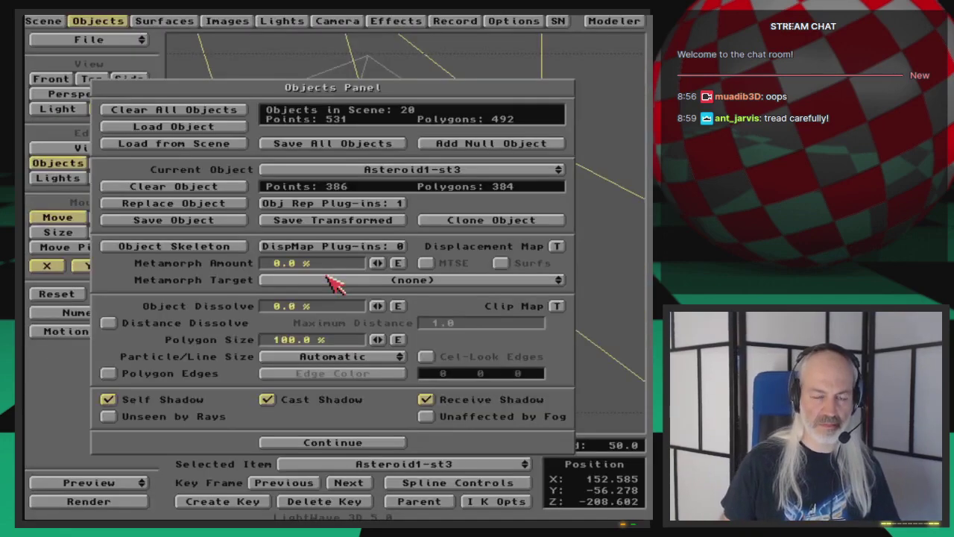
pyautogui.press('Return')
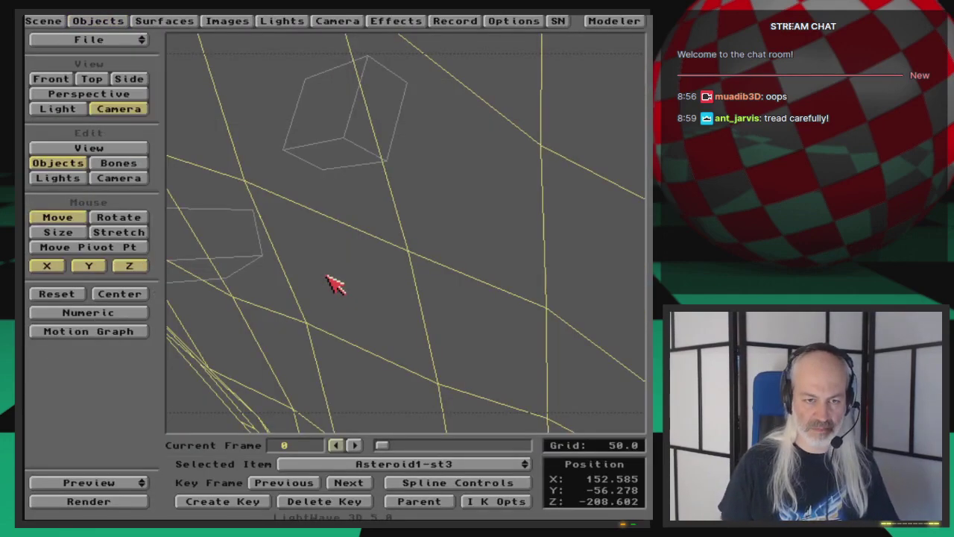
pyautogui.press('F9')
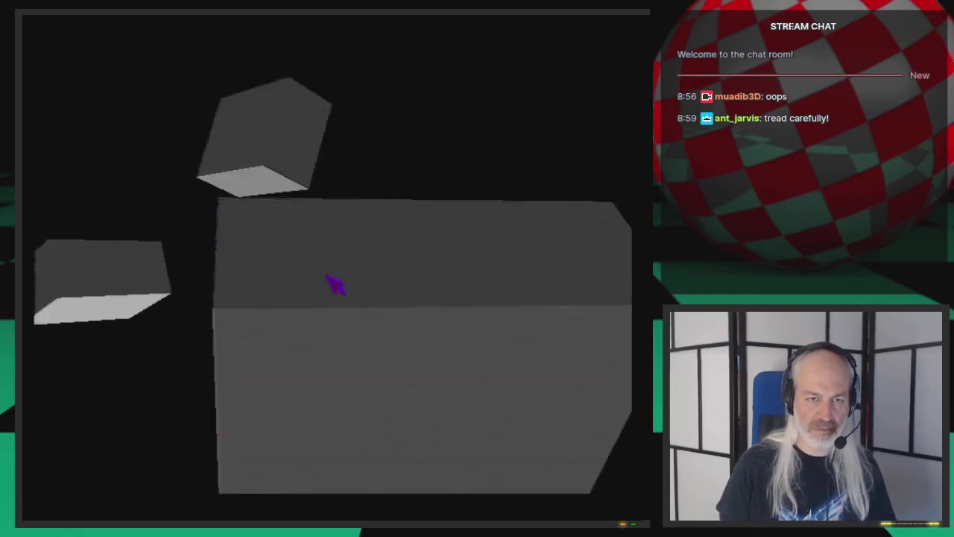
pyautogui.press('Escape')
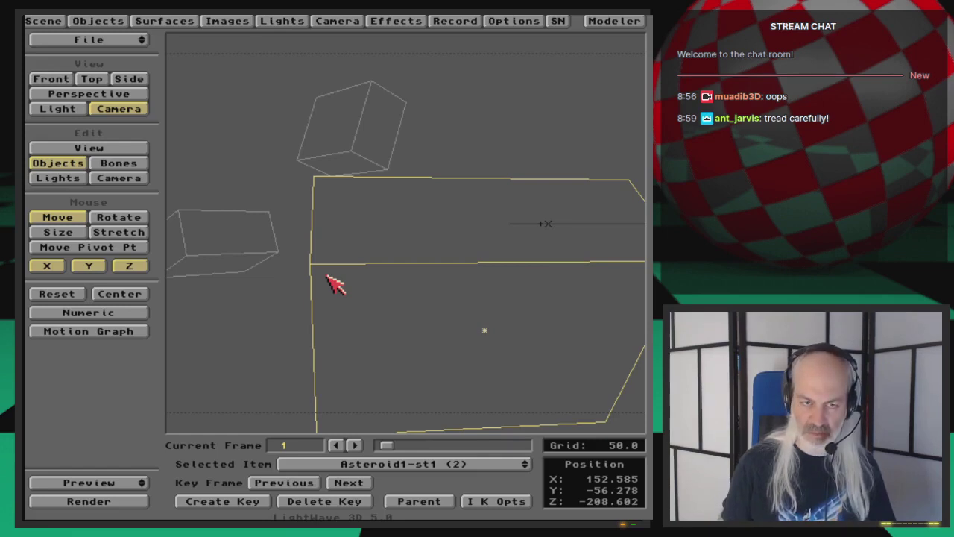
# Examine from the top how the camera at frame 1 is placed relative to the asteroid Asteroid1-st1 (2).
pyautogui.press('1')
pyautogui.press(',')
pyautogui.press(',')
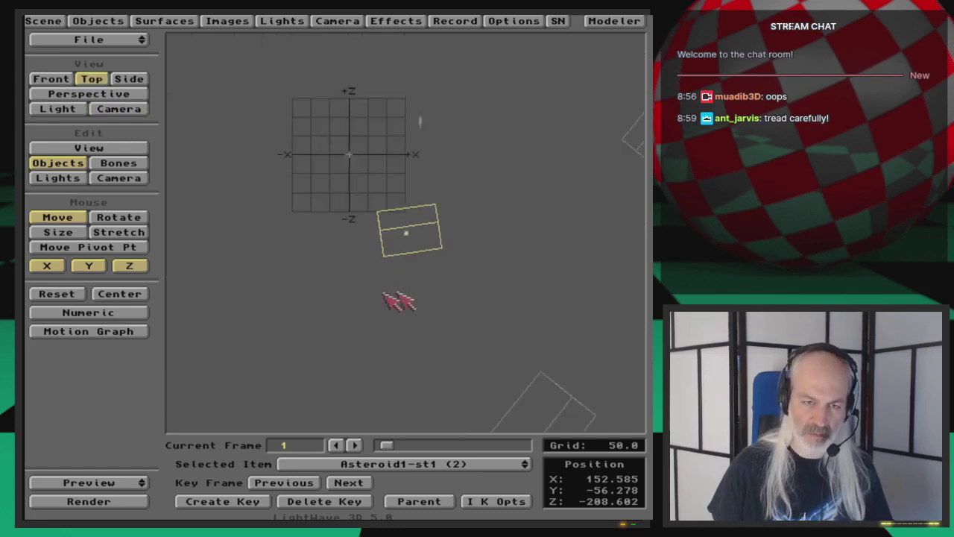
pyautogui.click(140, 180)
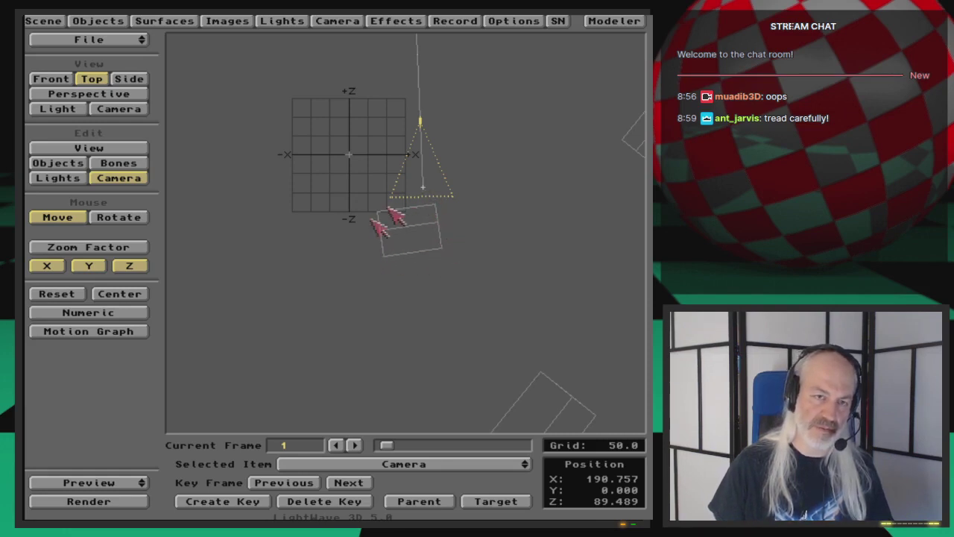
pyautogui.click(58, 164)
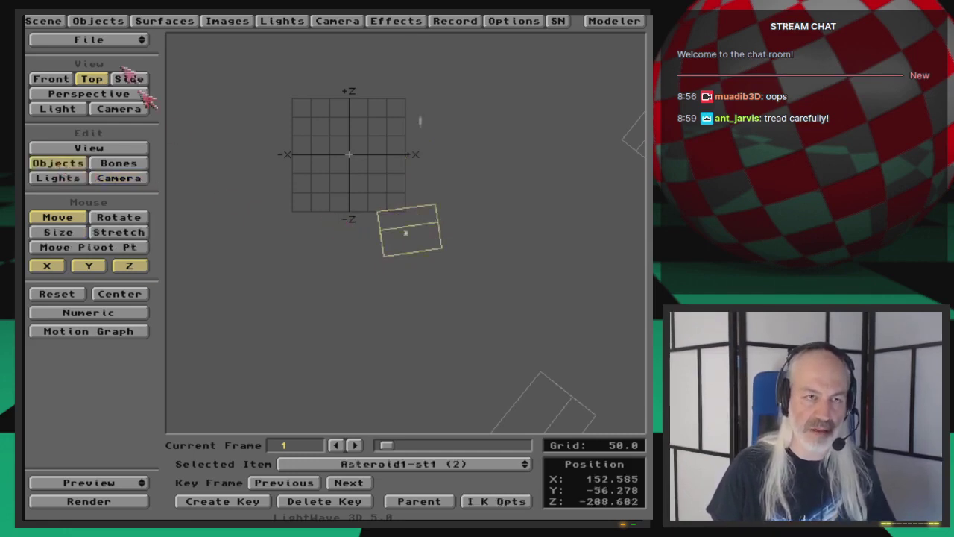
# Reload AsteroidBelt-LOD.txt in the LOD replacement plug-in of Asteroid1-st1 (2) and render a test frame again.
pyautogui.click(98, 21)
pyautogui.click(385, 205)
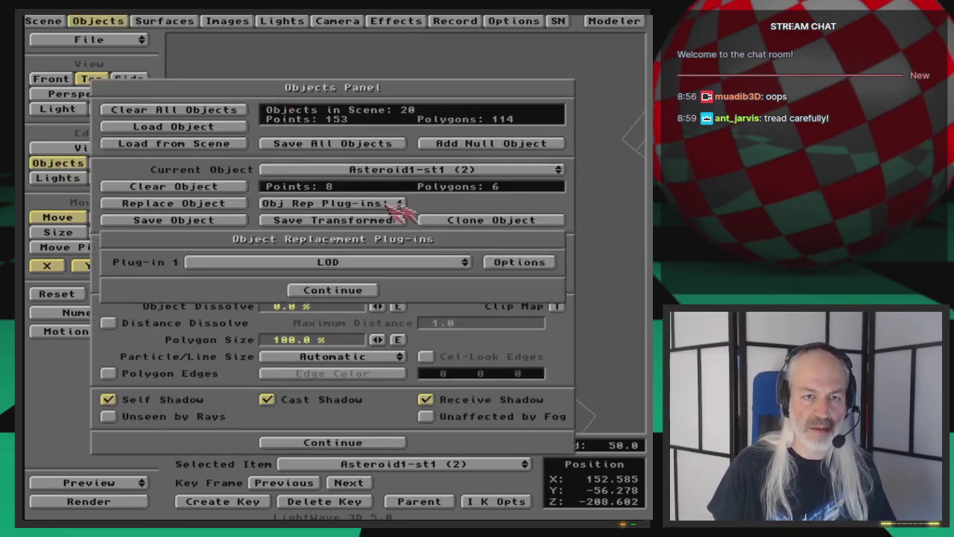
pyautogui.click(504, 265)
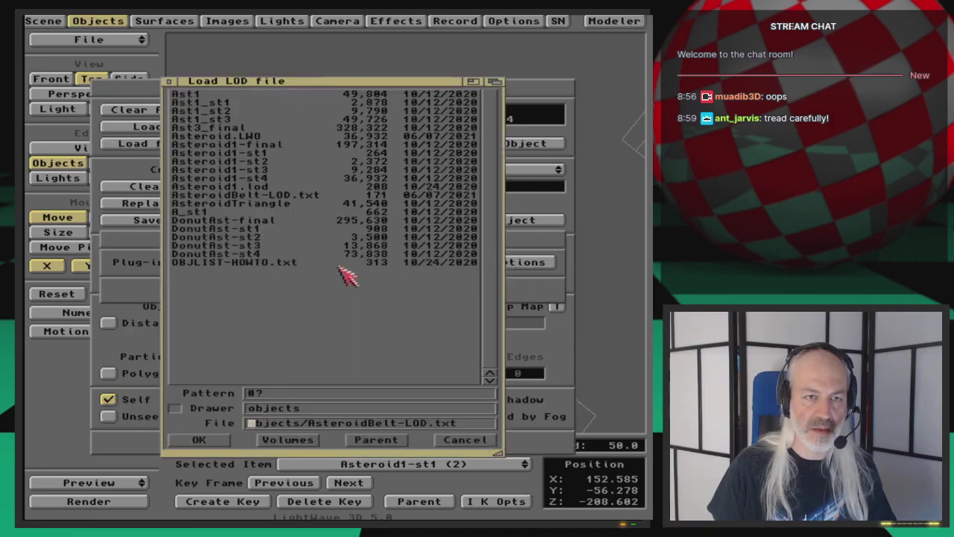
pyautogui.doubleClick(299, 198)
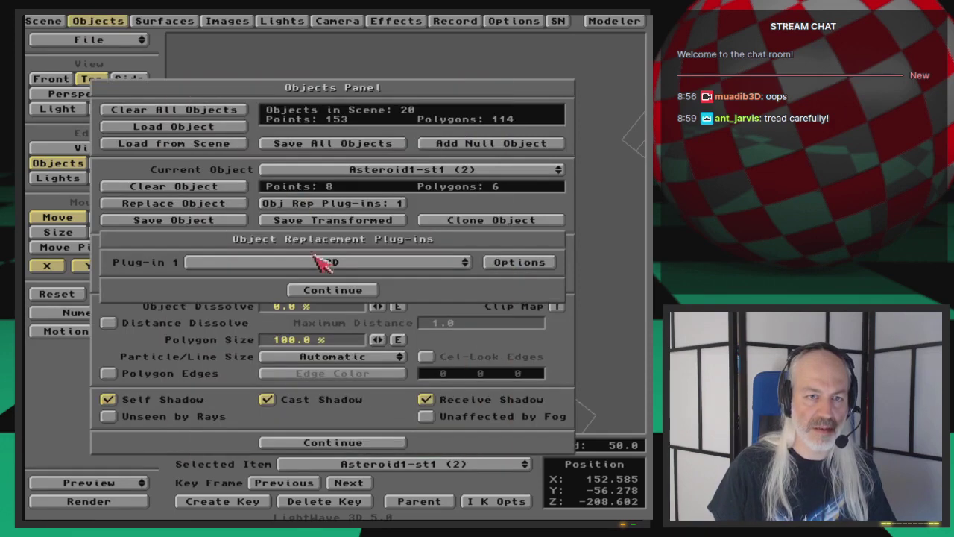
pyautogui.click(349, 291)
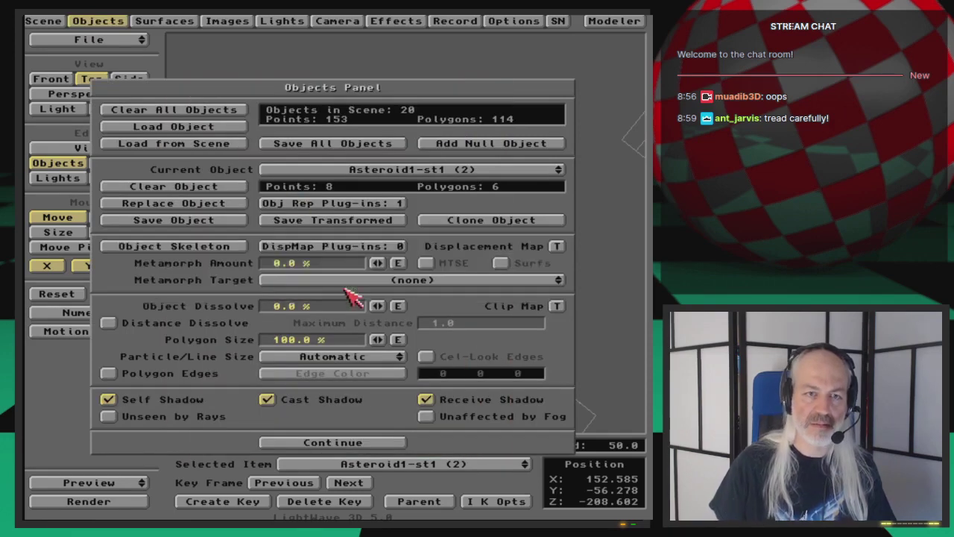
pyautogui.click(108, 22)
pyautogui.press('F9')
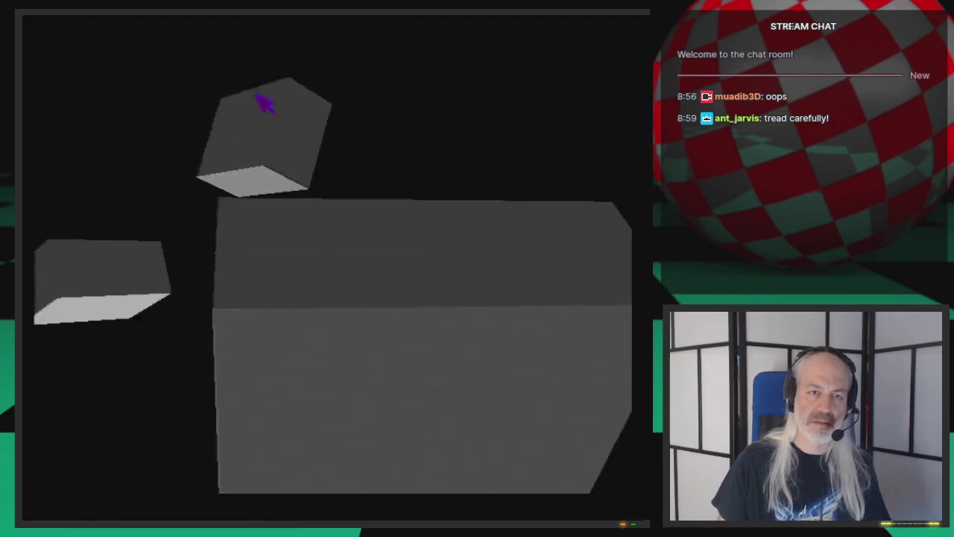
# Test-render the scene at frame 0 with the reloaded LOD file.
pyautogui.press('Escape')
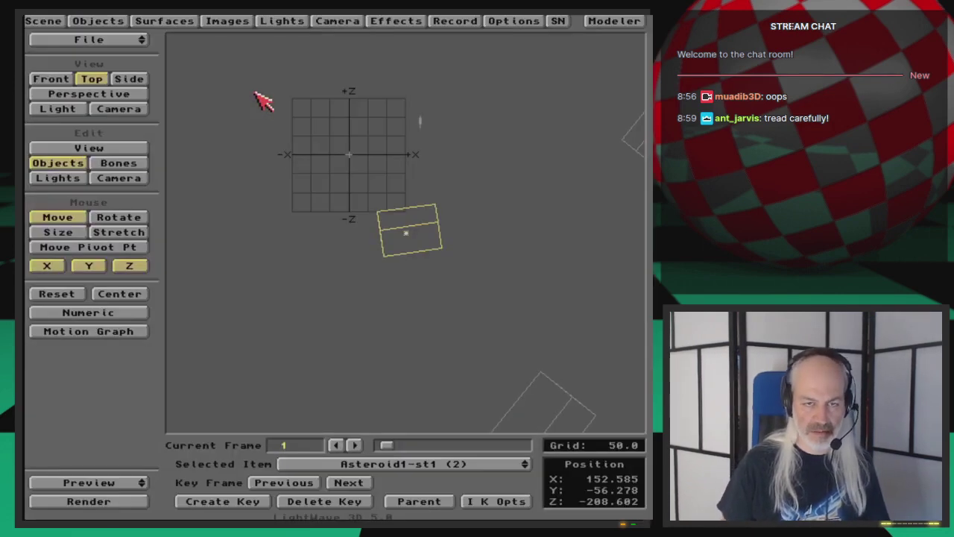
pyautogui.press('Left')
pyautogui.press('F9')
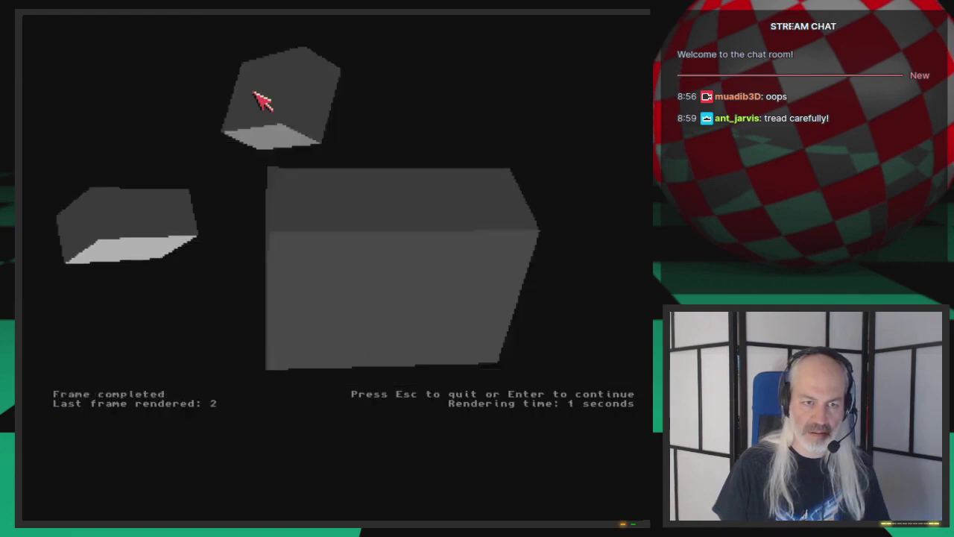
pyautogui.press('Escape')
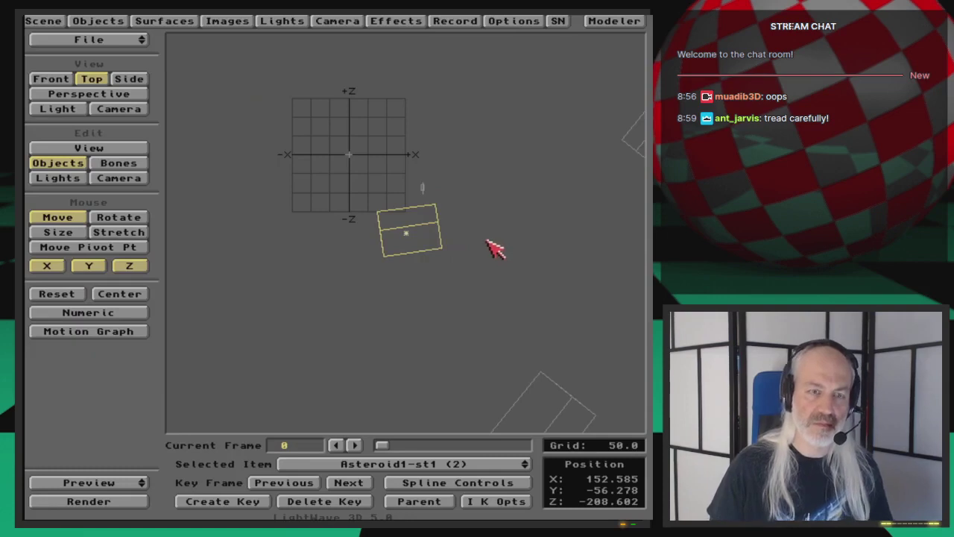
# Switch to EditPad and Directory Opus to check the distances in the Ep.50 drawer's AsteroidBelt-LOD.txt.
pyautogui.press('super+m')
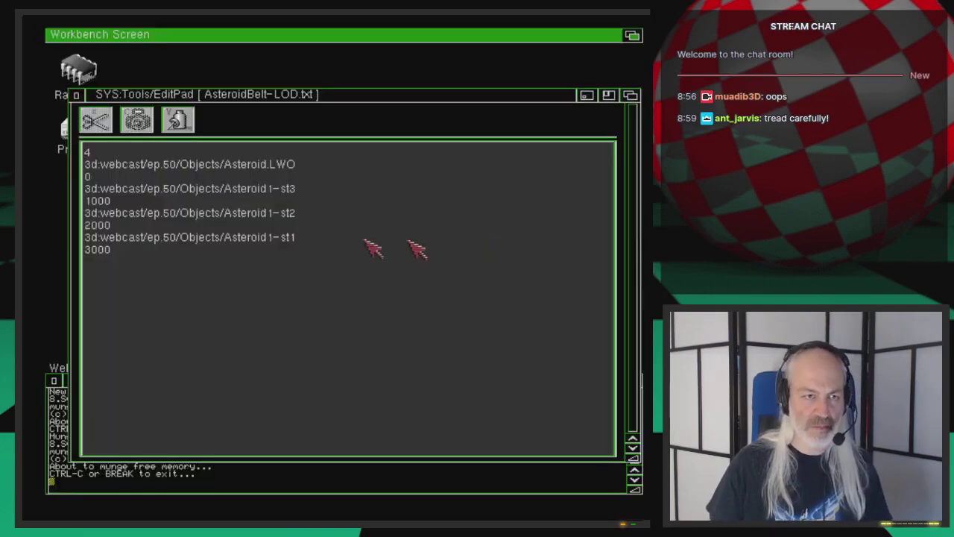
pyautogui.press('super+m')
pyautogui.doubleClick(458, 177)
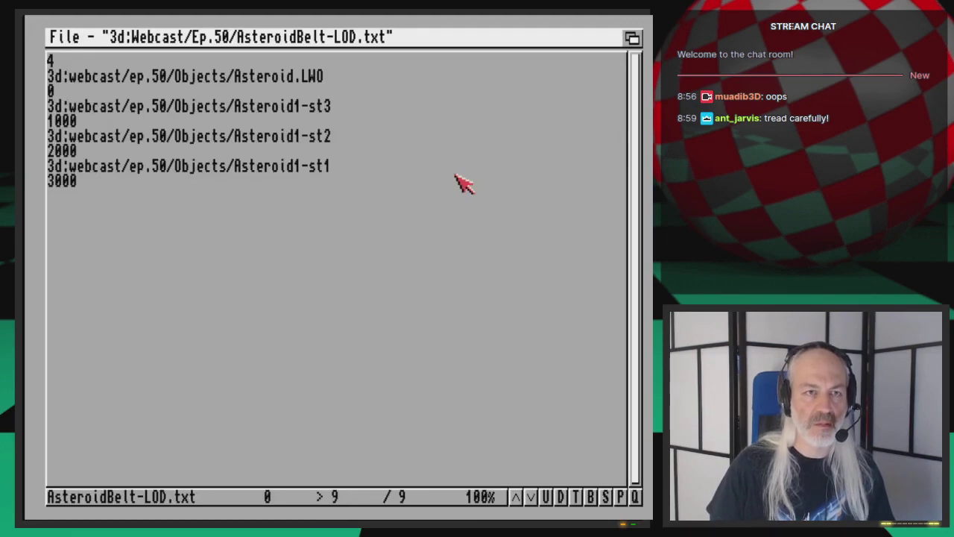
pyautogui.press('Escape')
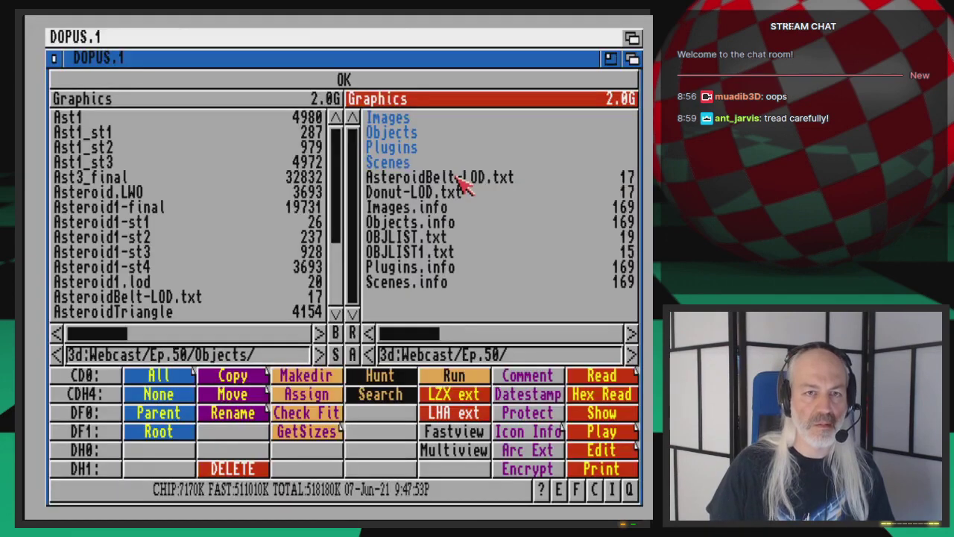
# Find the copy of AsteroidBelt-LOD.txt in the Objects drawer, read it, and open it in EditPad in place of the other file.
pyautogui.doubleClick(423, 135)
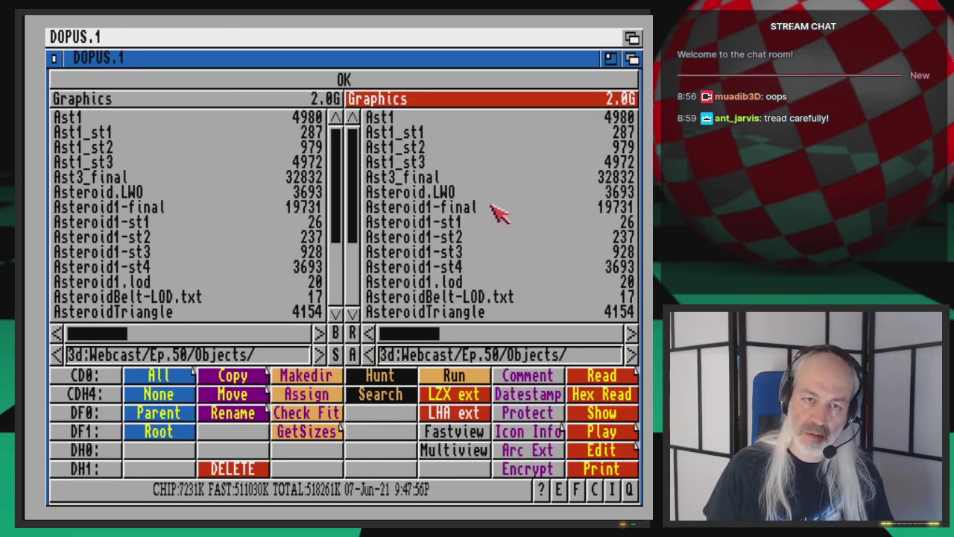
pyautogui.press('super+m')
pyautogui.press('super+q')
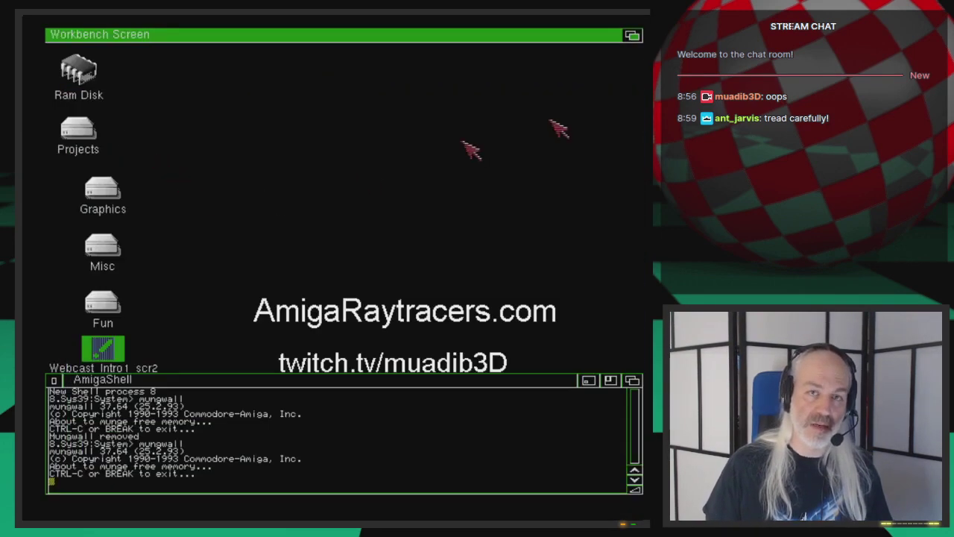
pyautogui.press('super+m')
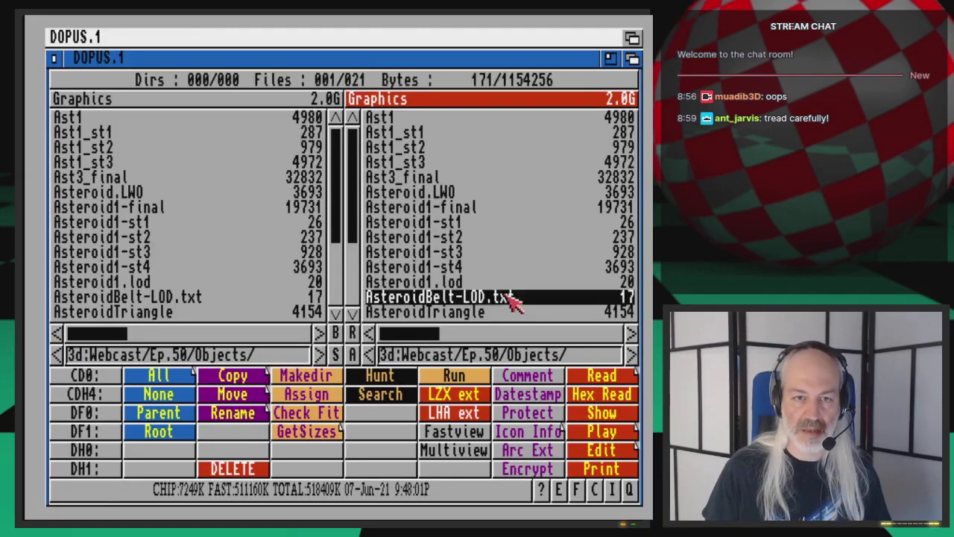
pyautogui.doubleClick(505, 295)
pyautogui.press('Escape')
pyautogui.click(512, 299)
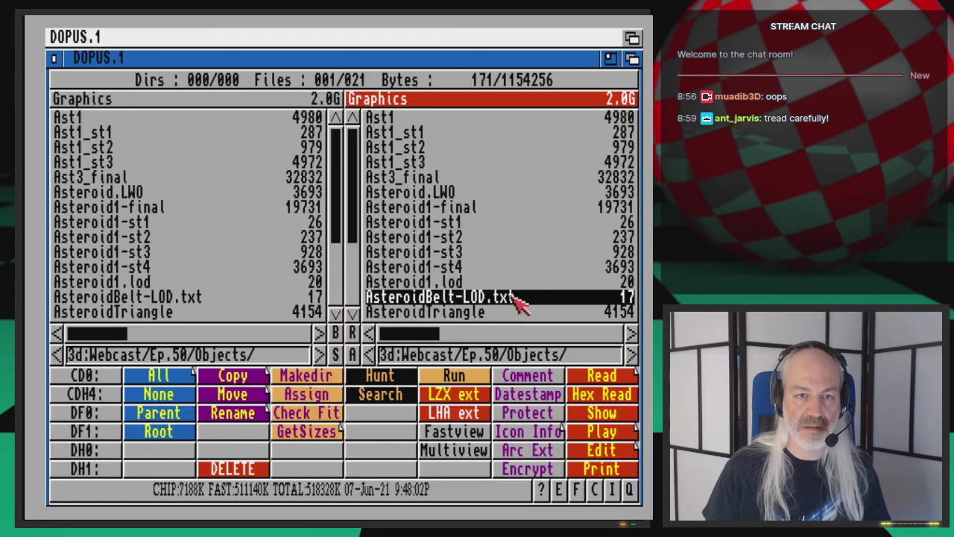
pyautogui.press('super+m')
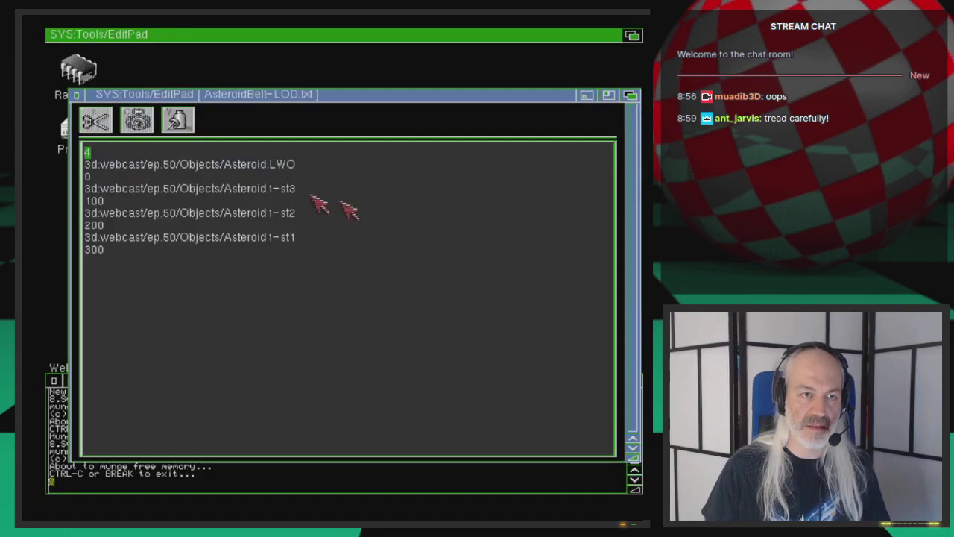
# Switch to LightWave and clear the current scene.
pyautogui.press('super+m')
pyautogui.click(631, 38)
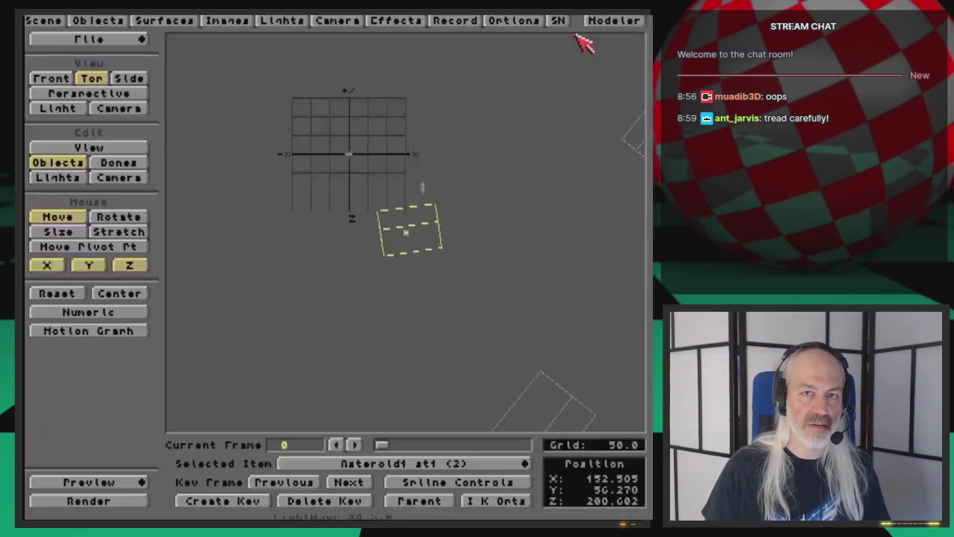
pyautogui.moveTo(74, 41); pyautogui.dragTo(79, 46)
pyautogui.click(239, 291)
# Set the LOD distances in EditPad to 1000, 2000 and 3000, then save and close the Objects drawer's AsteroidBelt-LOD.txt.
pyautogui.press('super+m')
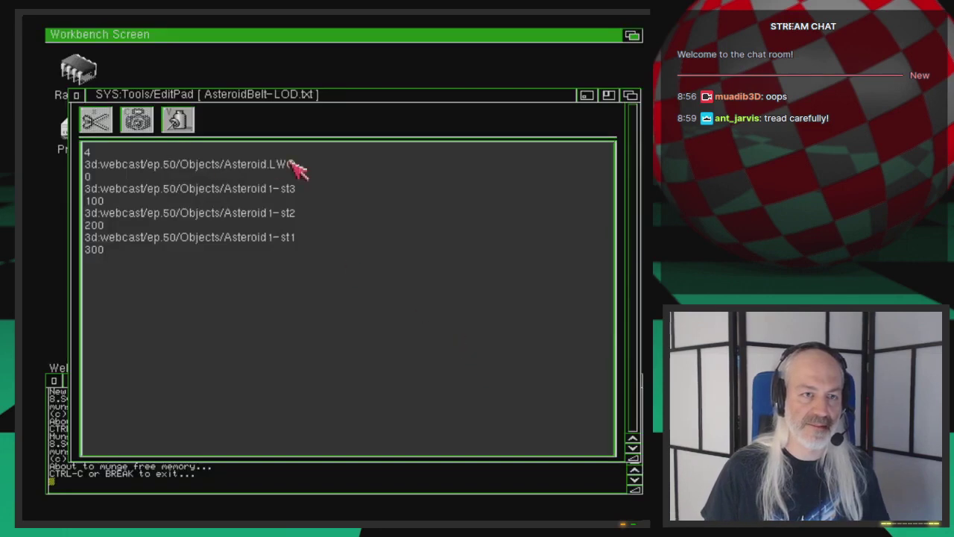
pyautogui.click(157, 202)
pyautogui.write('0')
pyautogui.click(153, 224)
pyautogui.write('0')
pyautogui.click(151, 252)
pyautogui.write('0')
pyautogui.moveTo(119, 246); pyautogui.dragTo(85, 103, button='right')
pyautogui.click(77, 96)
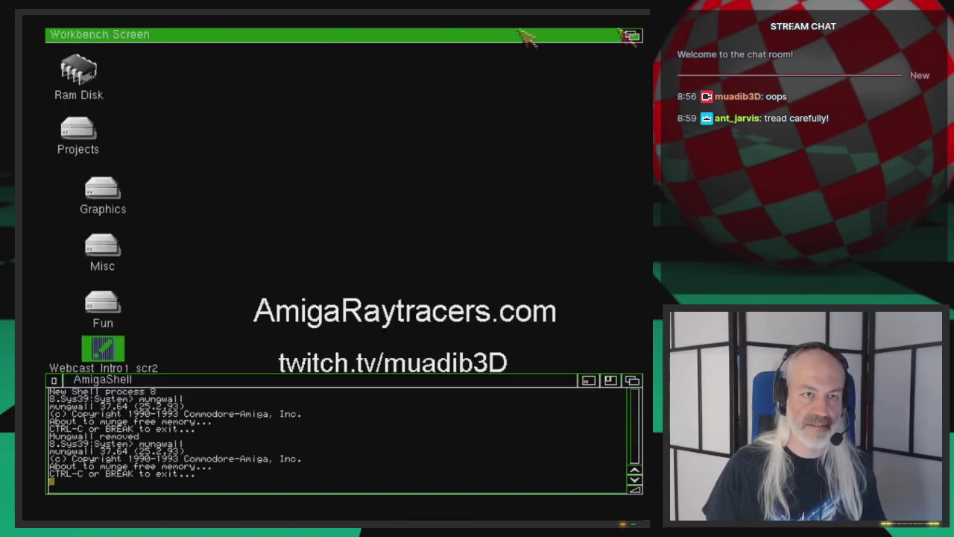
# Check the saved contents of AsteroidBelt-LOD.txt in the Objects drawer with Directory Opus.
pyautogui.press('super+m')
pyautogui.press('super+m')
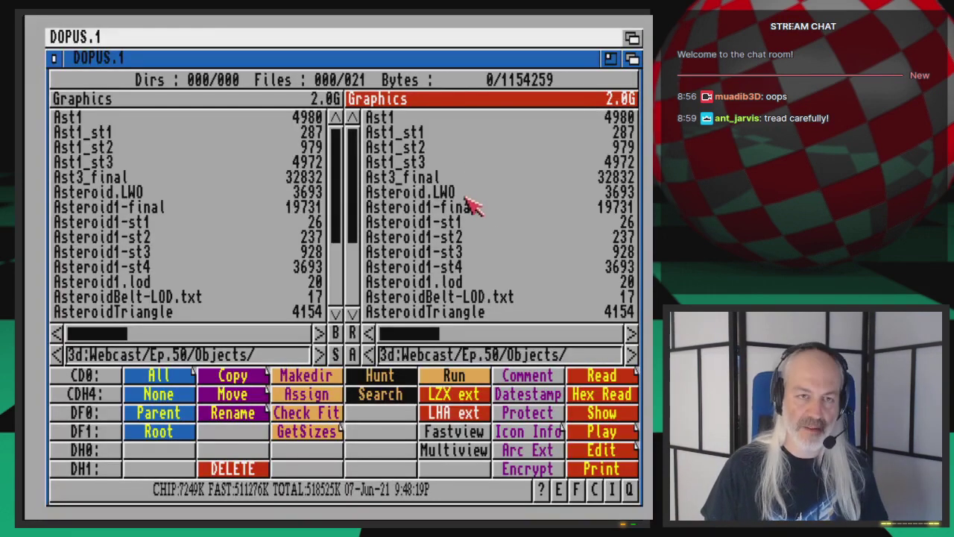
pyautogui.click(543, 225)
pyautogui.doubleClick(515, 297)
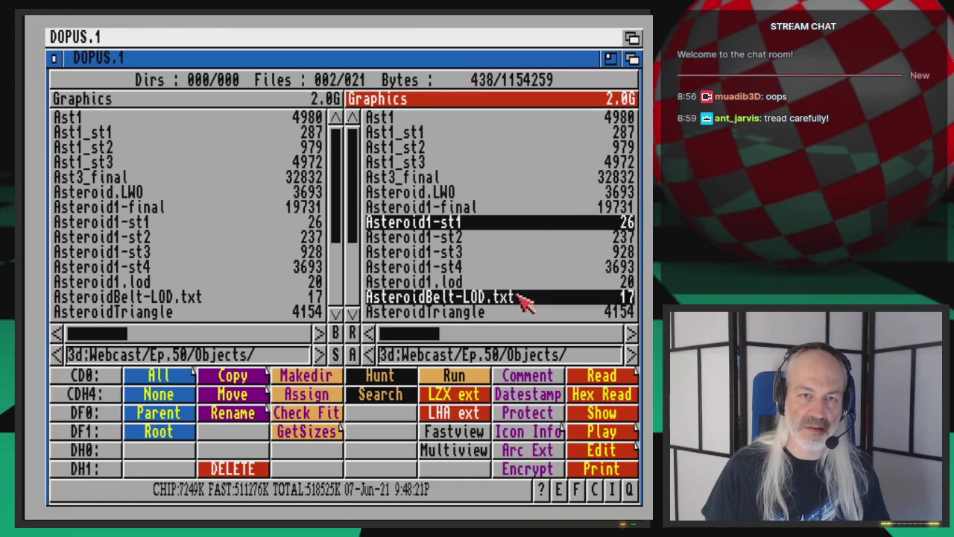
pyautogui.press('Escape')
pyautogui.press('super+m')
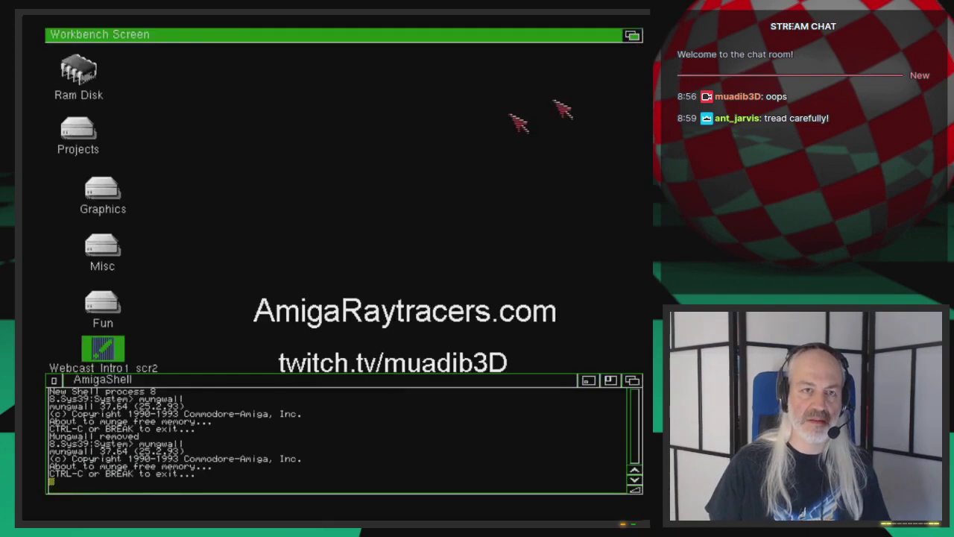
# Load the AsteroidBelt.LWS scene in LightWave and test-render frames 0 and 1.
pyautogui.press('super+m')
pyautogui.moveTo(109, 38); pyautogui.dragTo(113, 54)
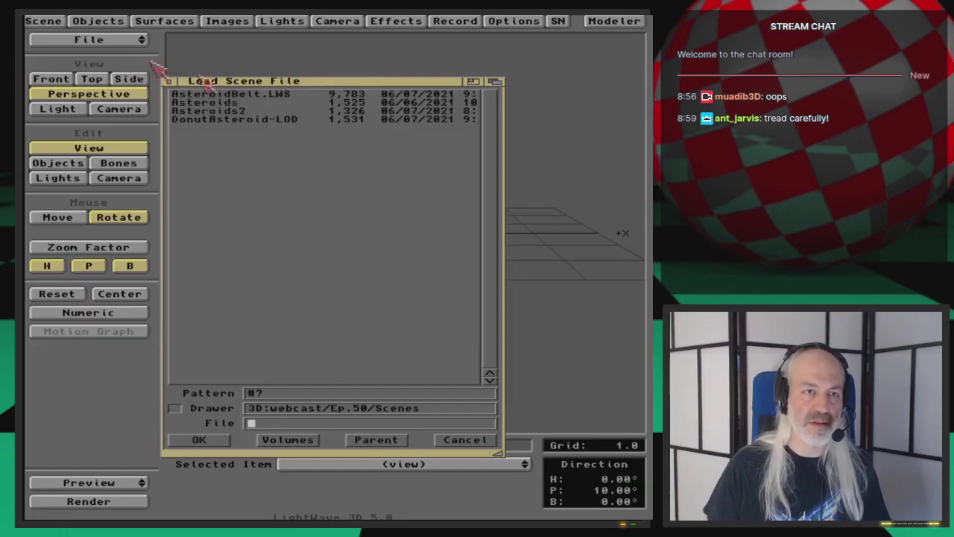
pyautogui.doubleClick(285, 94)
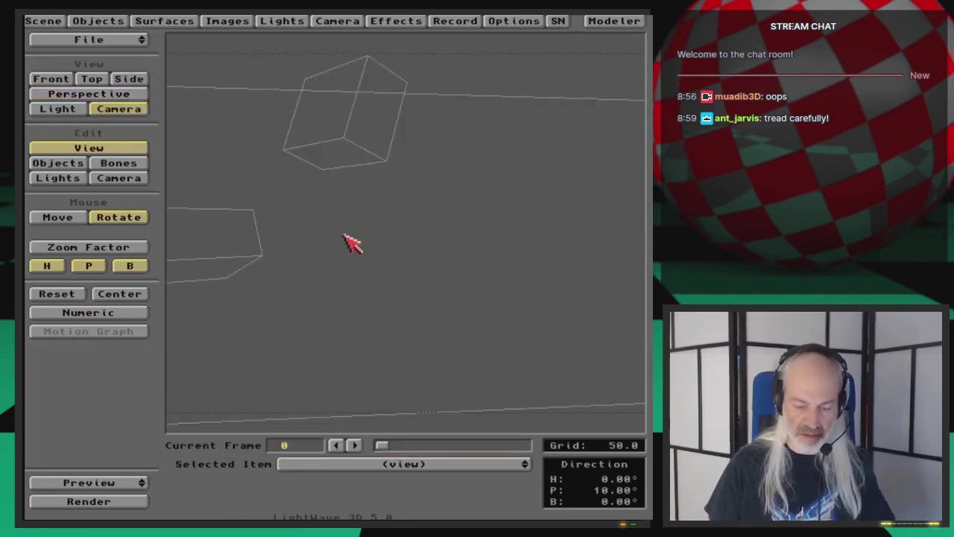
pyautogui.press('F9')
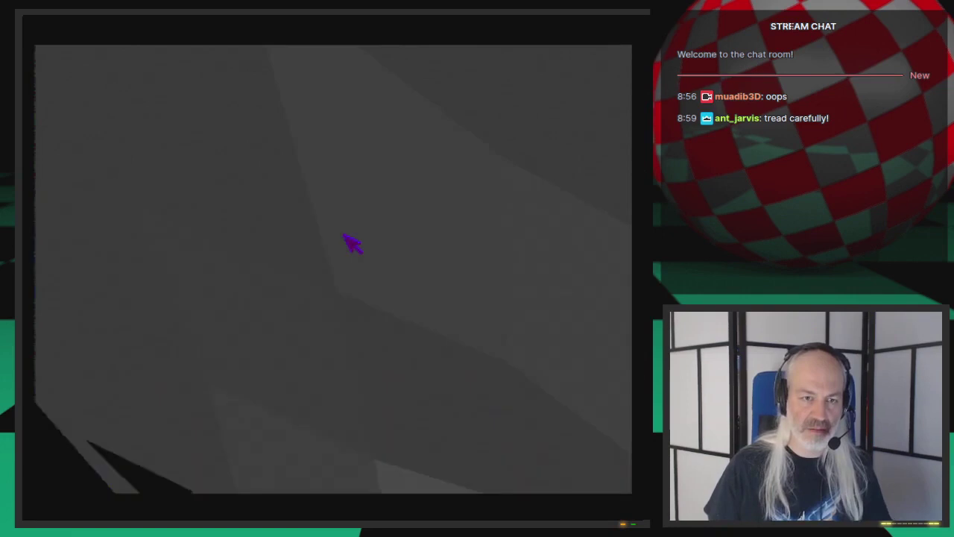
pyautogui.press('Escape')
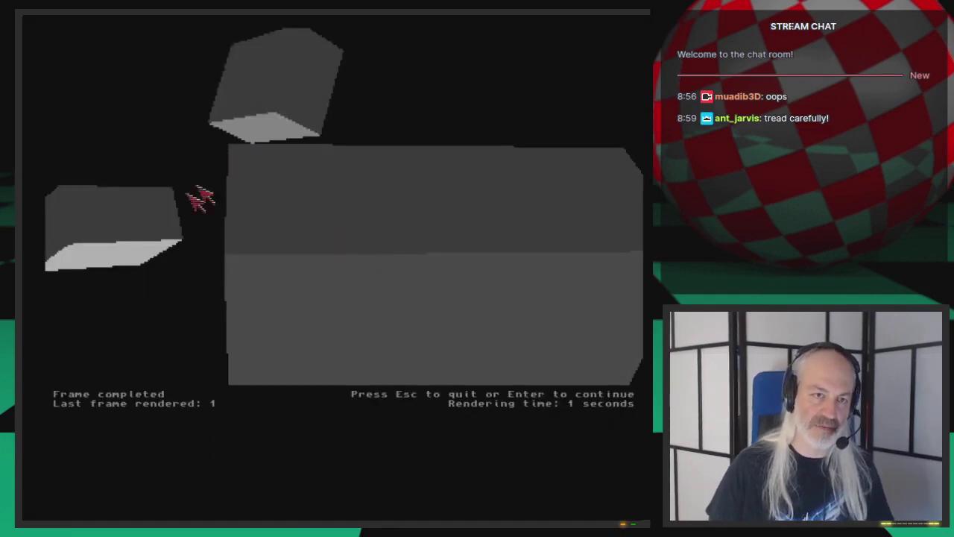
pyautogui.press('Escape')
pyautogui.click(98, 20)
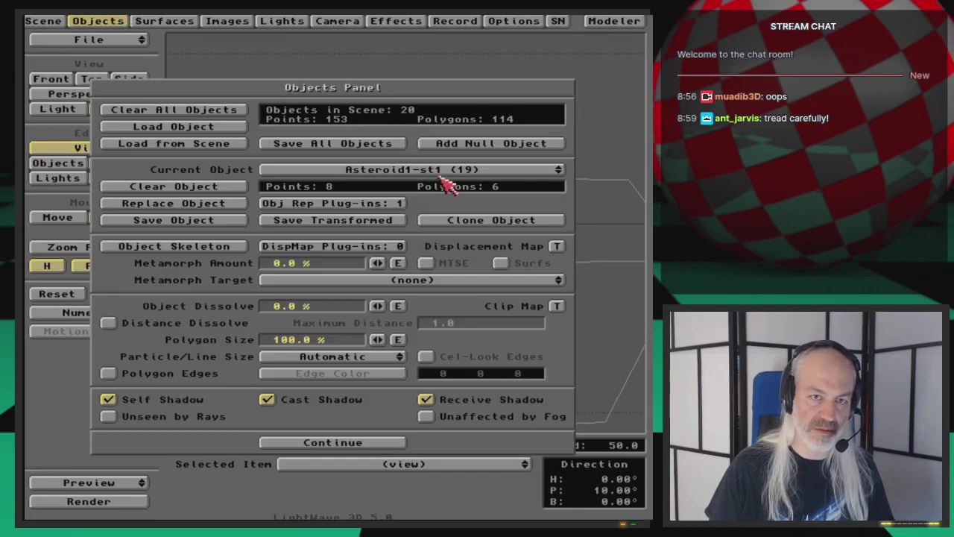
pyautogui.moveTo(447, 179); pyautogui.dragTo(452, 43)
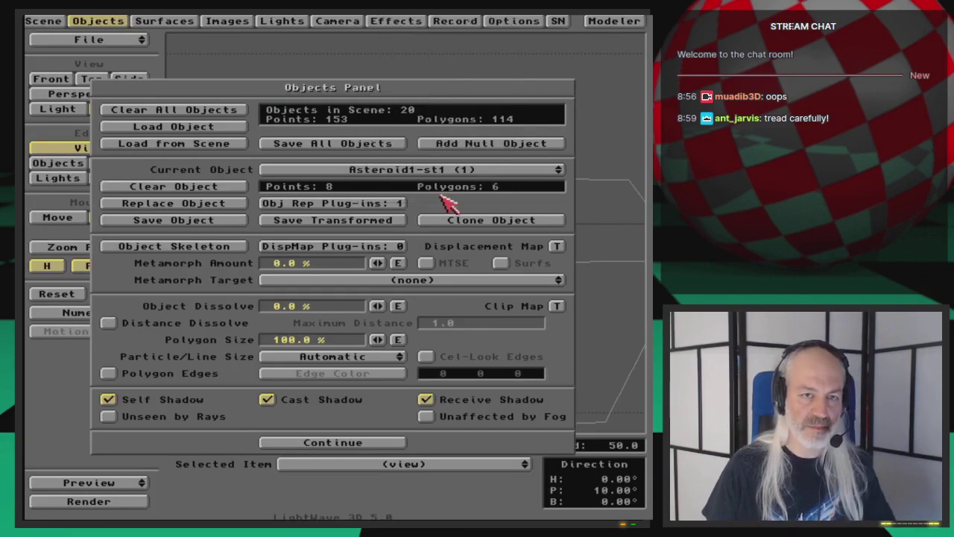
pyautogui.click(103, 21)
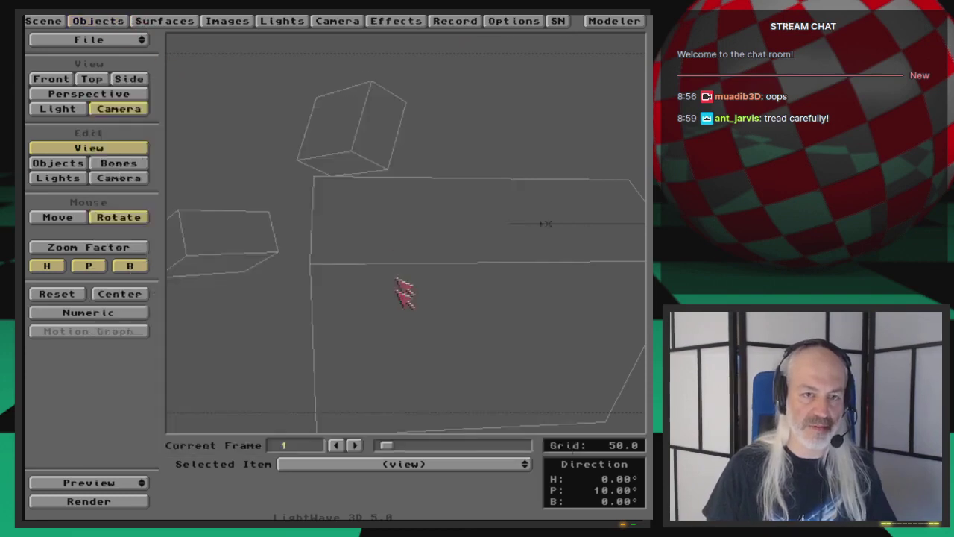
# Select Asteroid1-st1 (2) and reload AsteroidBelt-LOD.txt from the objects drawer in its LOD replacement plug-in.
pyautogui.click(58, 162)
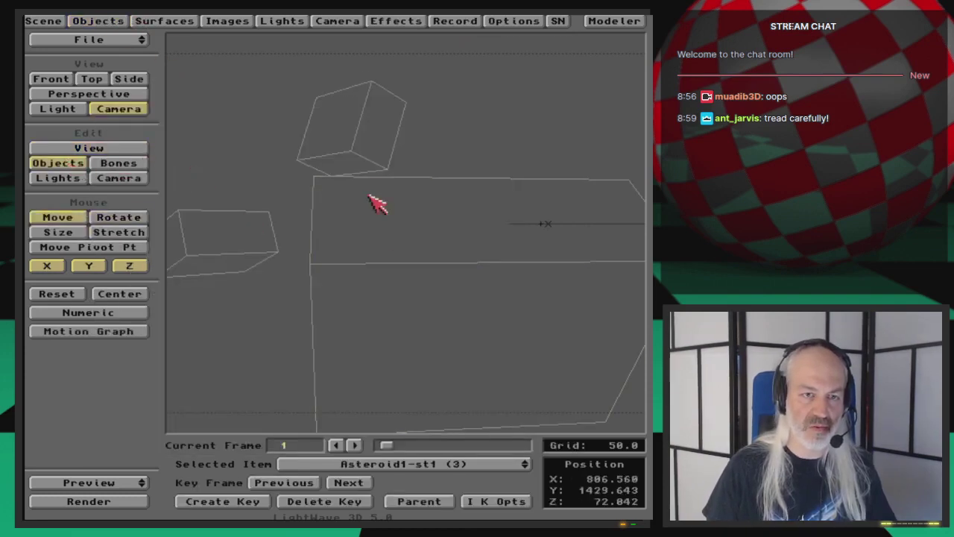
pyautogui.click(95, 20)
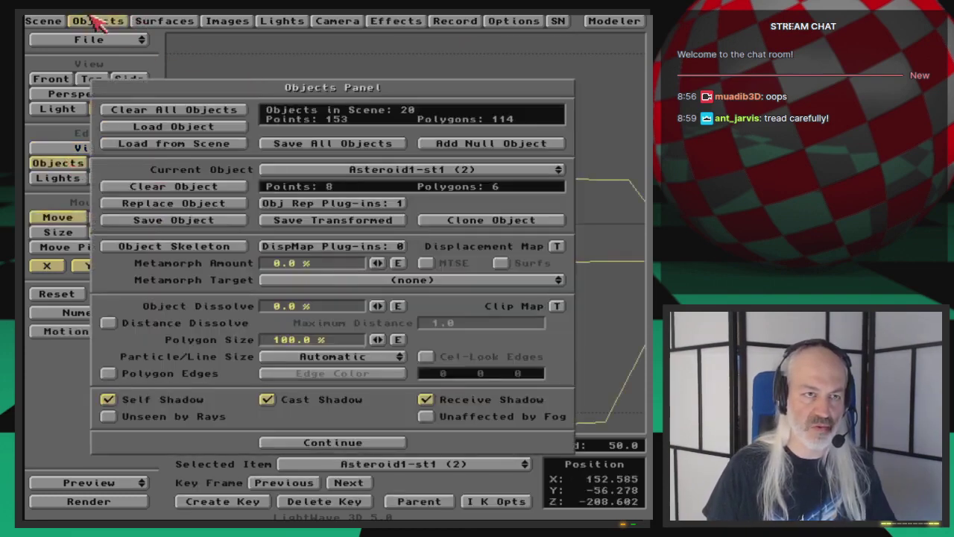
pyautogui.click(375, 204)
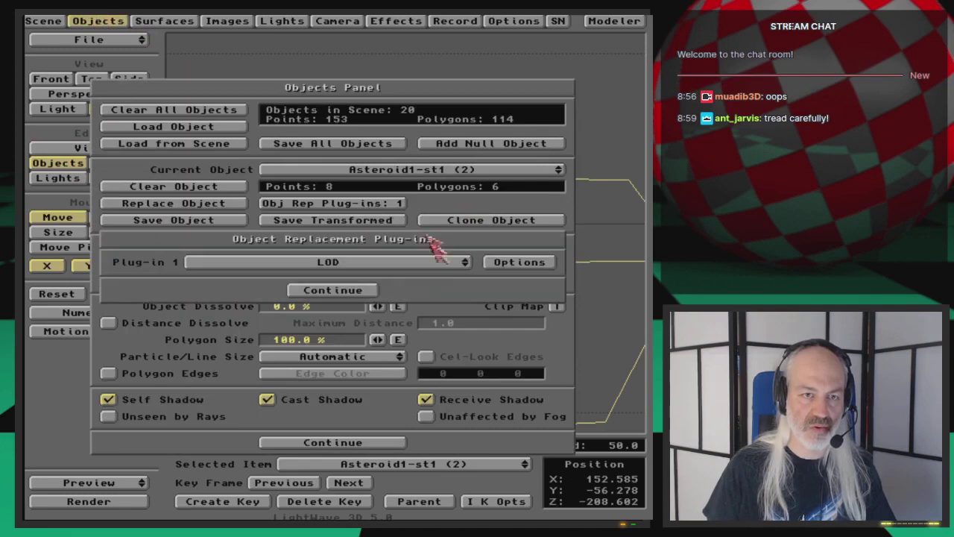
pyautogui.click(509, 264)
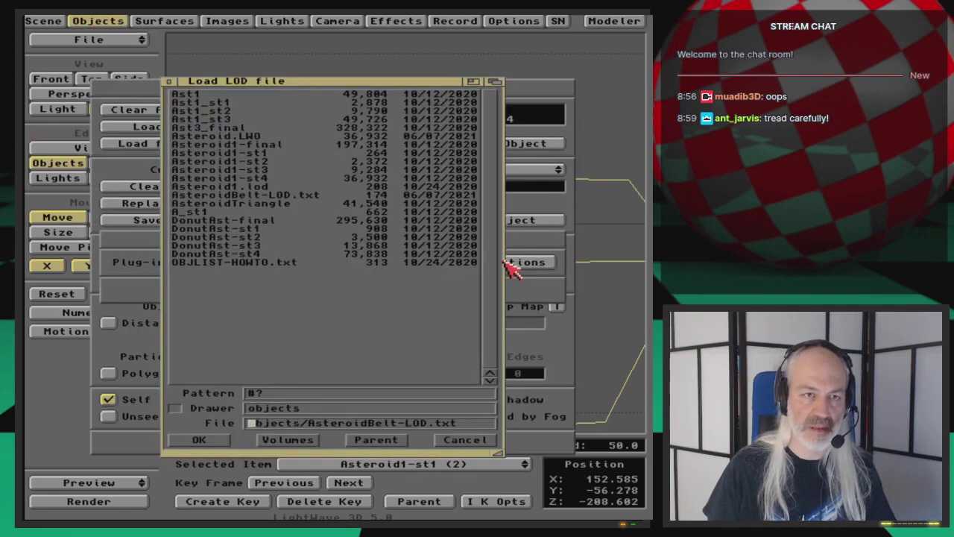
pyautogui.doubleClick(308, 197)
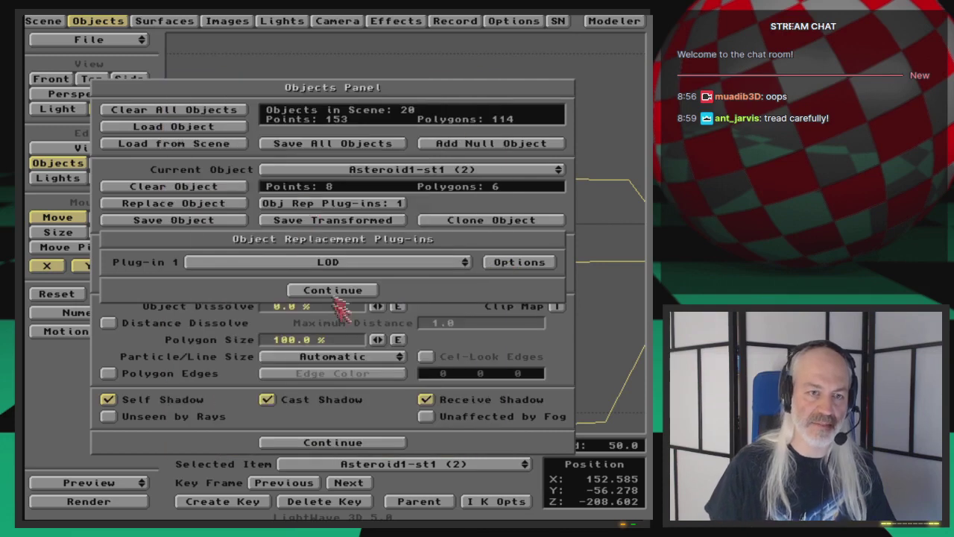
pyautogui.click(334, 289)
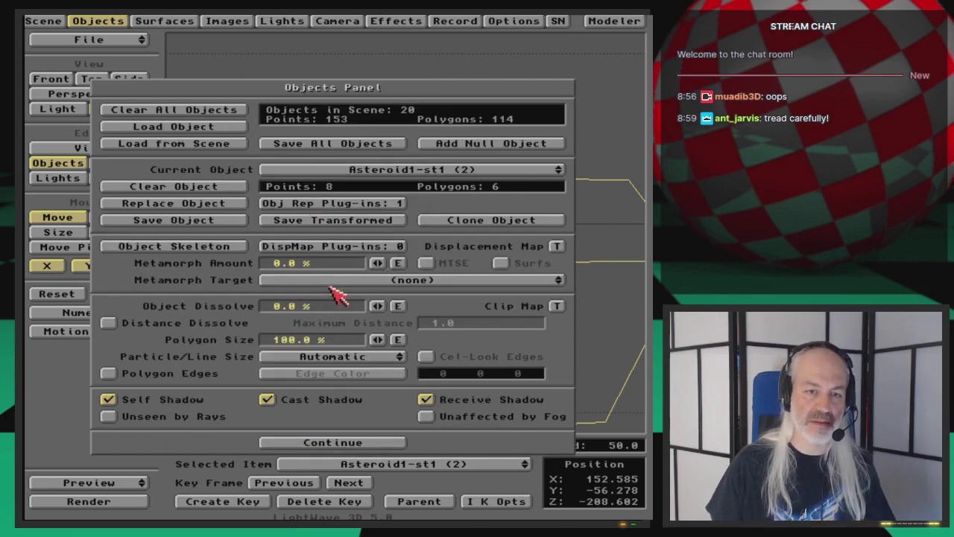
# Test-render frames 1 and 0 with the LOD file reloaded for Asteroid1-st1 (2).
pyautogui.press('F9')
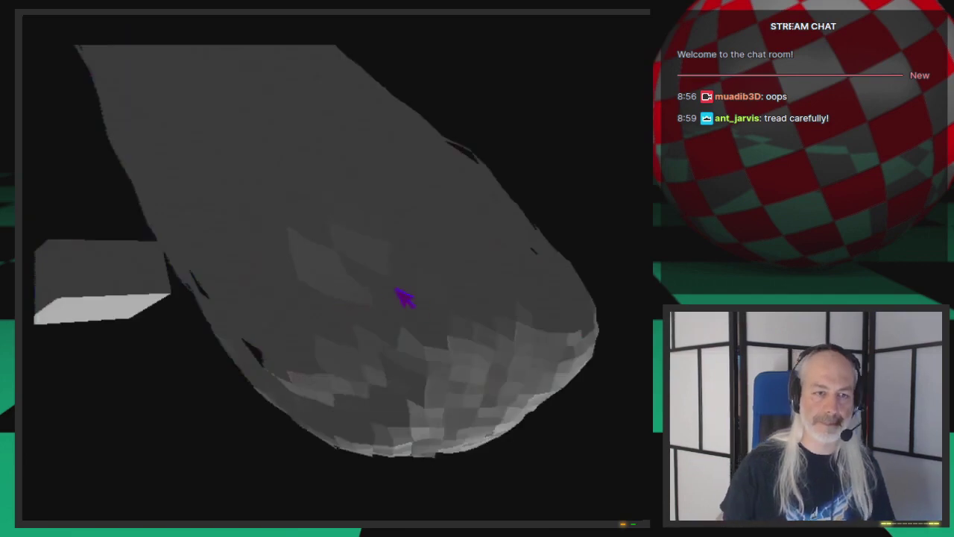
pyautogui.press('Escape')
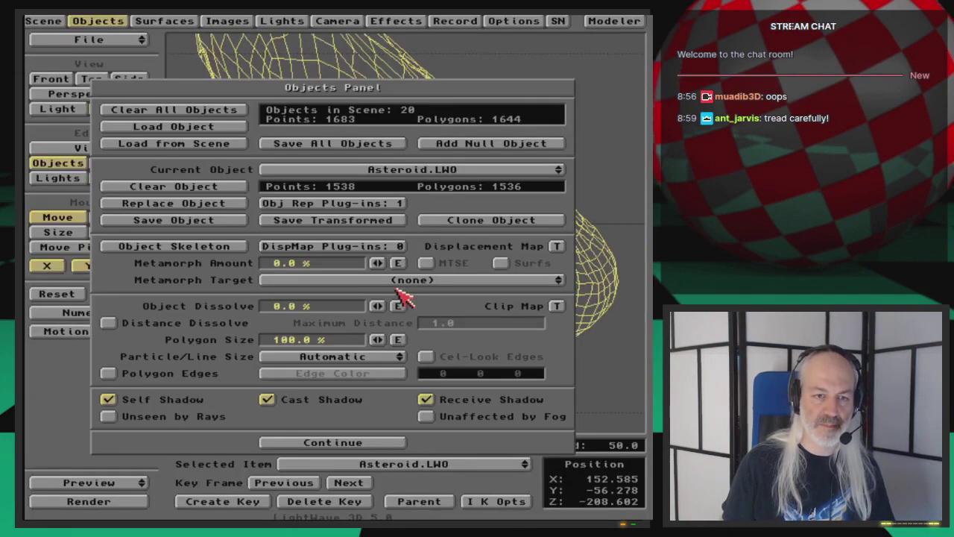
pyautogui.press('F9')
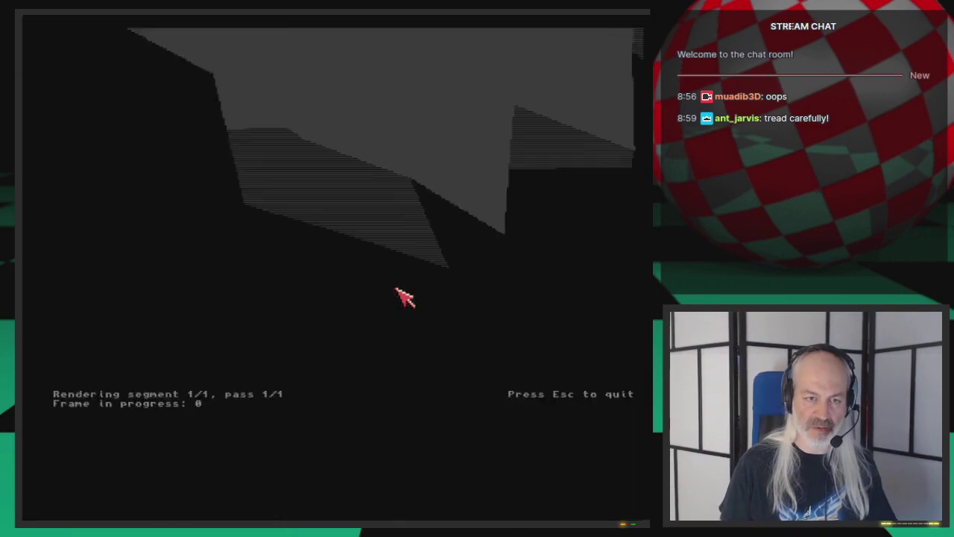
pyautogui.press('Escape')
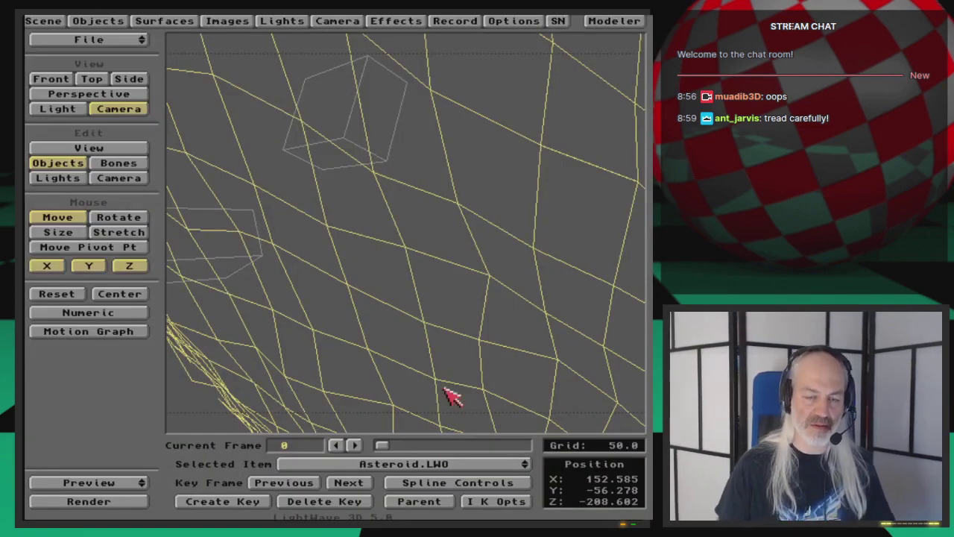
# Render the camera pull-back sequence through frame 18 to check the LOD replacement, and stop the render there.
pyautogui.press('Right')
pyautogui.press('Return')
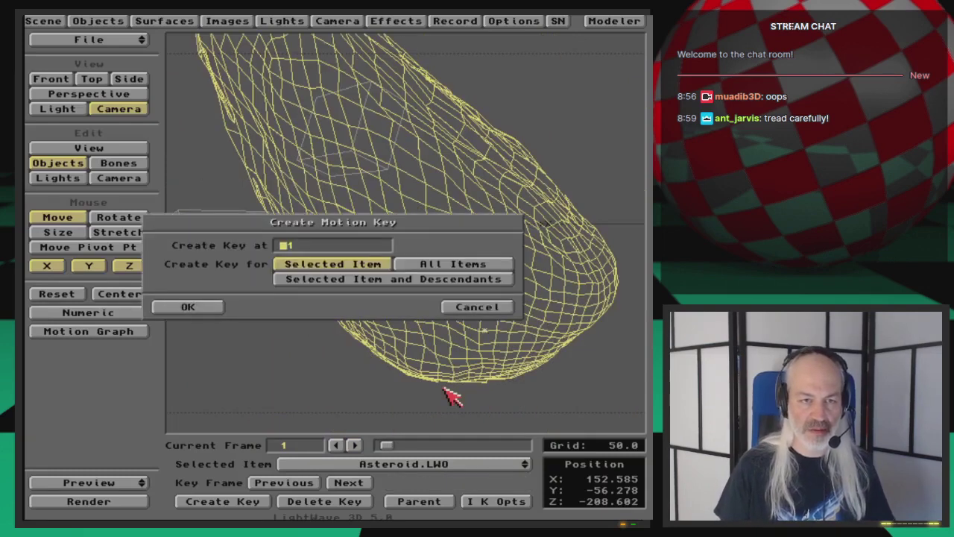
pyautogui.click(486, 311)
pyautogui.press('F9')
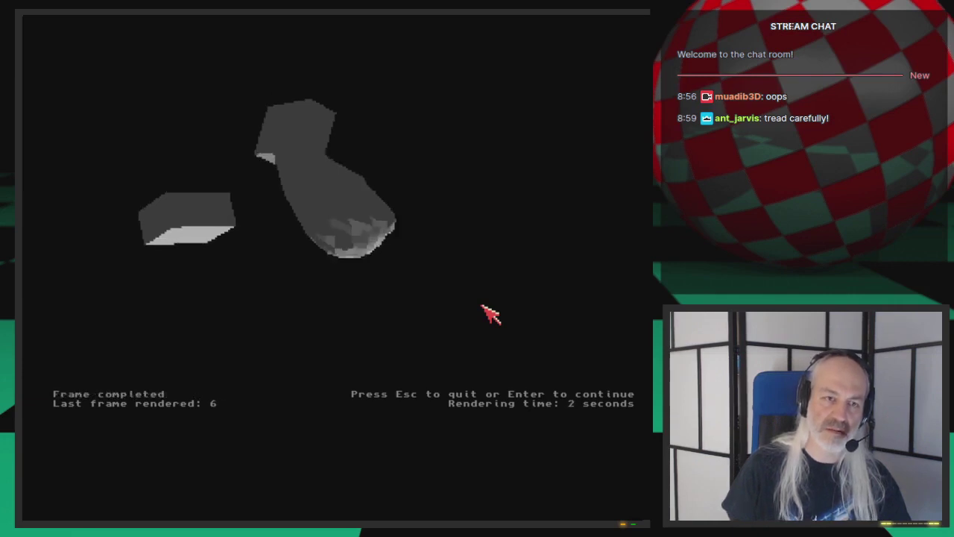
pyautogui.press('Return')
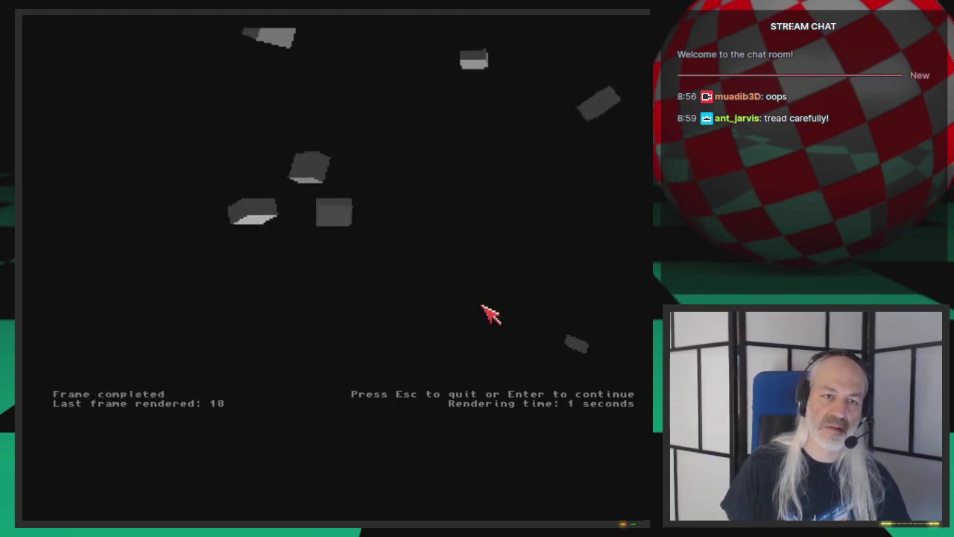
pyautogui.press('Escape')
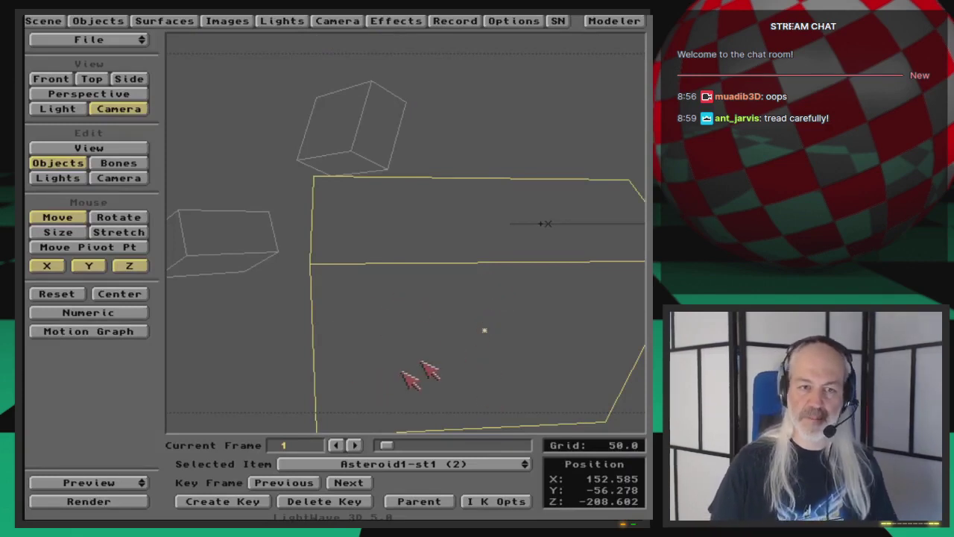
# Save the scene over the existing AsteroidBelt.LWS in 3D:webcast/Ep.50/Scenes.
pyautogui.click(128, 39)
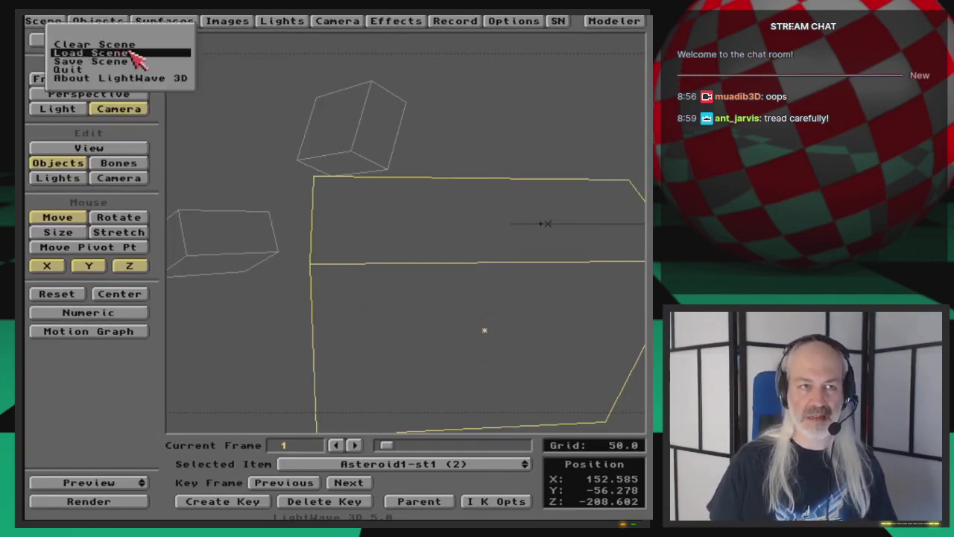
pyautogui.click(90, 61)
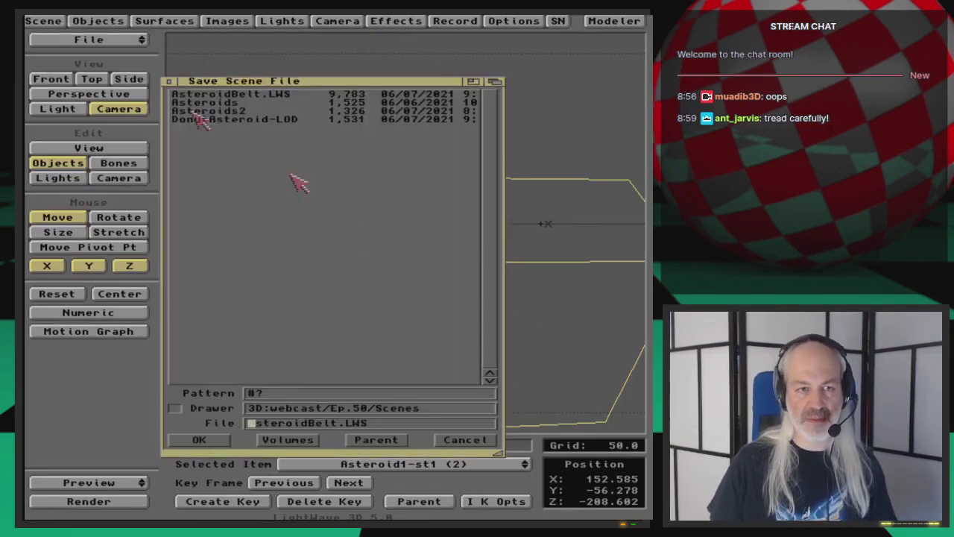
pyautogui.click(223, 440)
pyautogui.click(211, 295)
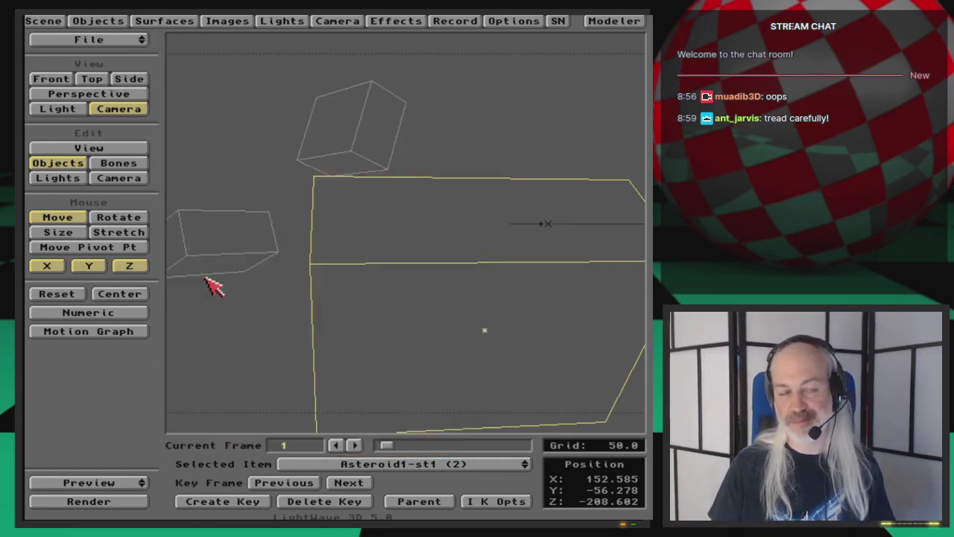
# Quit LightWave and confirm the exit.
pyautogui.click(138, 43)
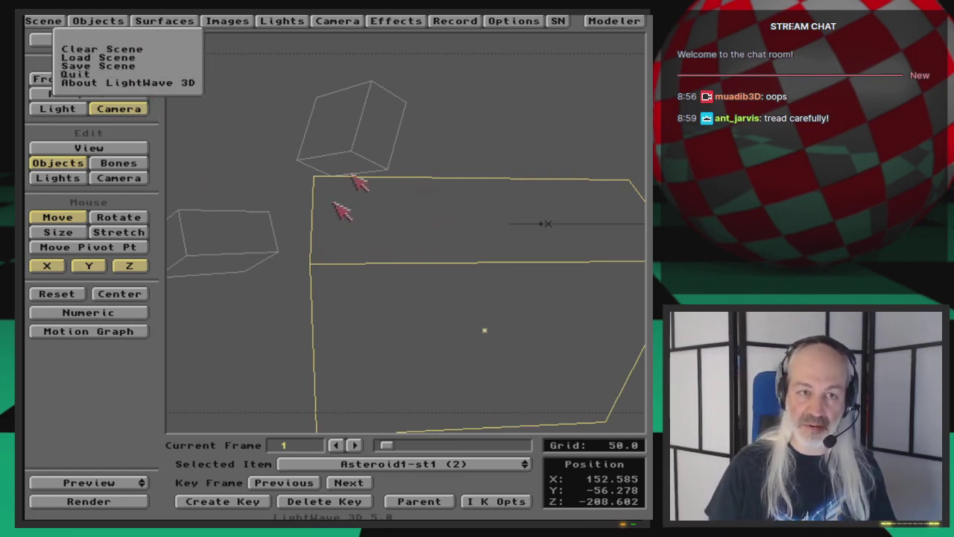
pyautogui.click(406, 253)
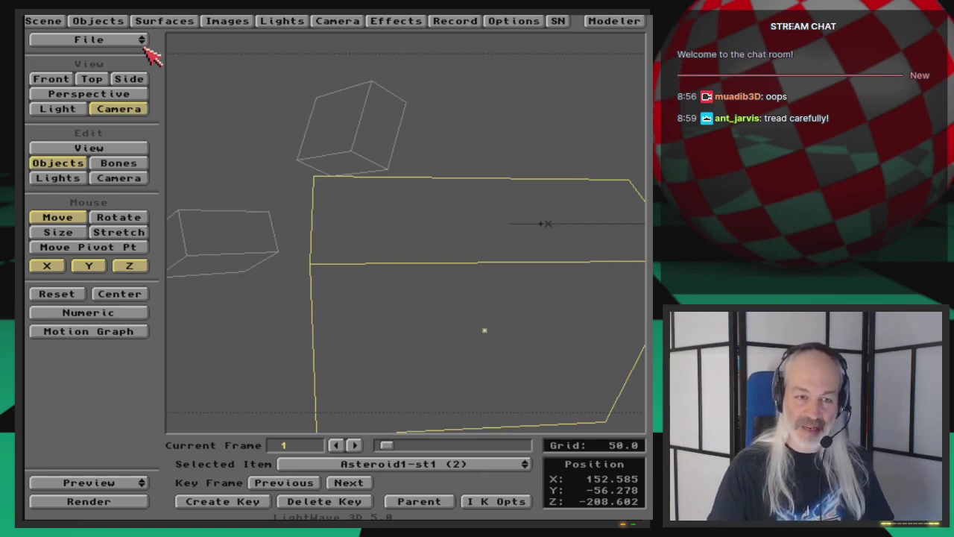
pyautogui.moveTo(149, 39); pyautogui.dragTo(147, 74)
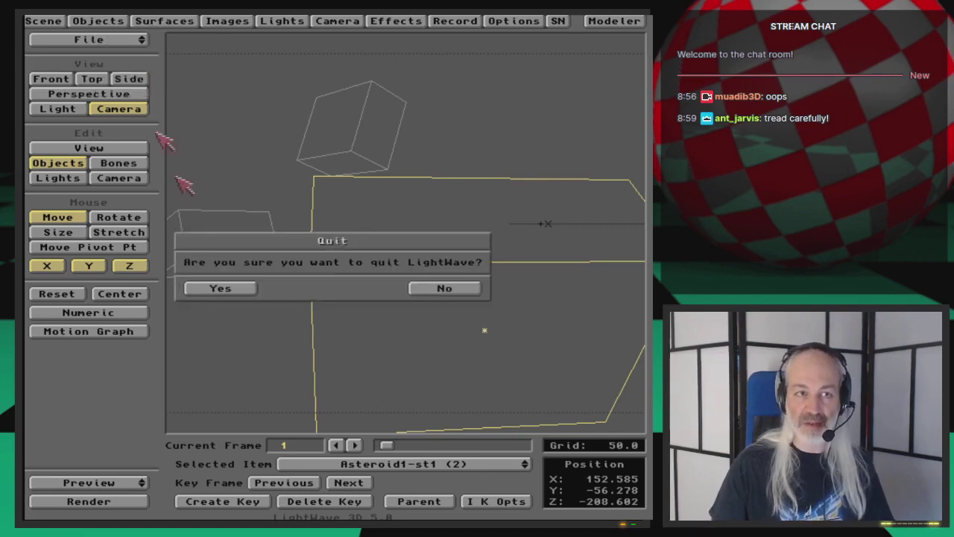
pyautogui.click(222, 288)
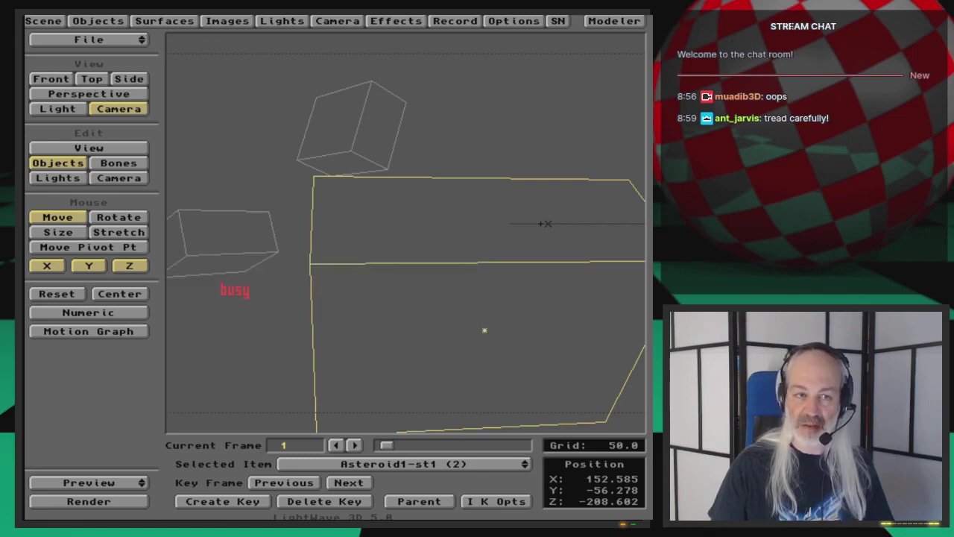